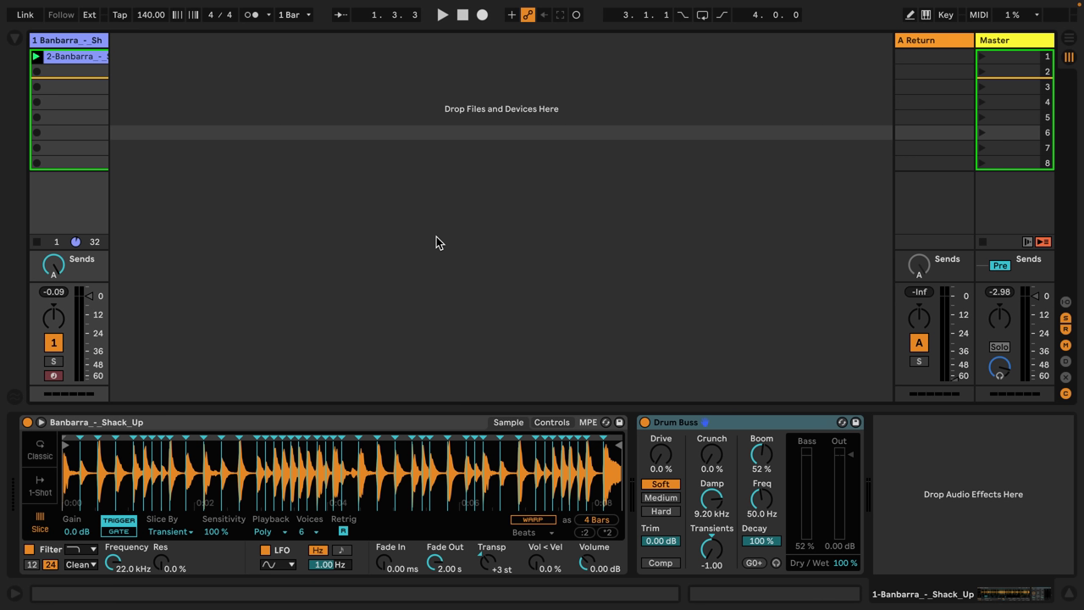
Play the drum loop and examine the notes in its Banbarra_-_Shack_Up MIDI clip.
click(436, 237)
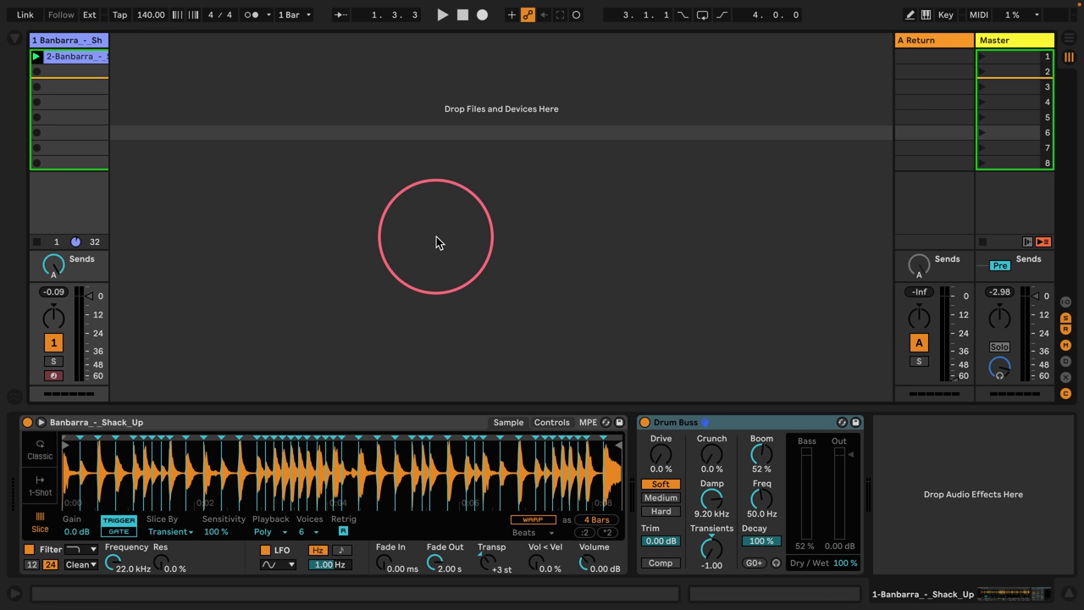
key(space)
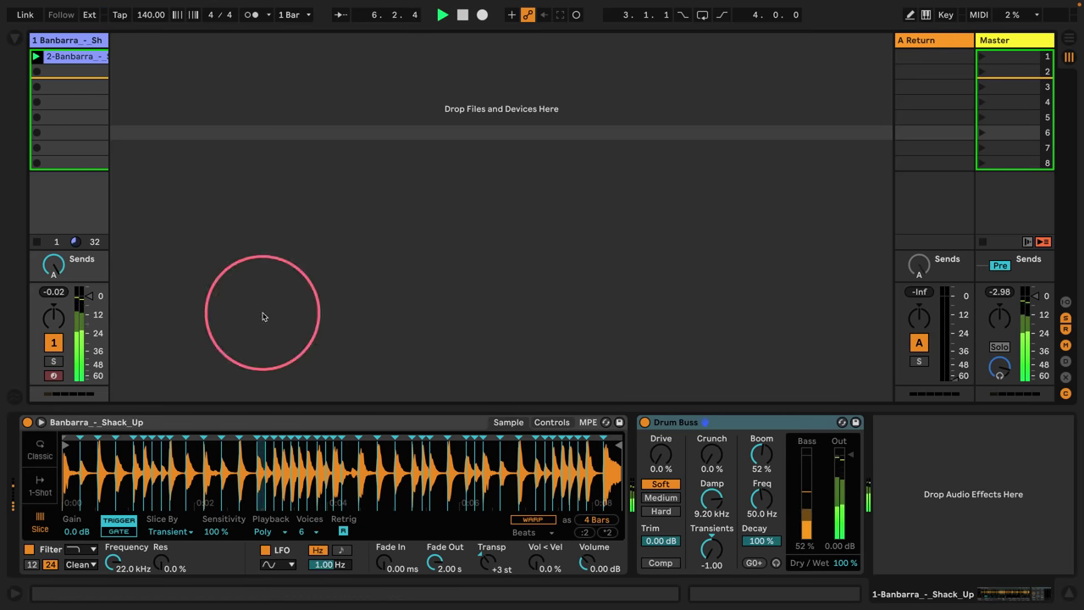
double_click(74, 56)
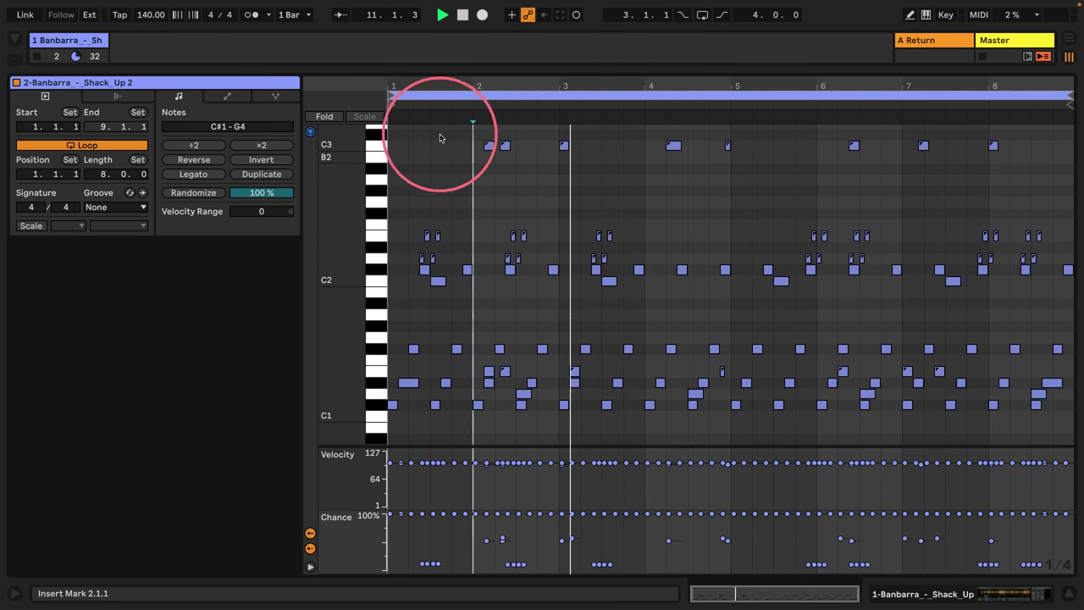
mouse_move(347, 68)
mouse_down()
mouse_move(326, 264)
mouse_move(345, 88)
mouse_up()
drag(327, 447, 338, 546)
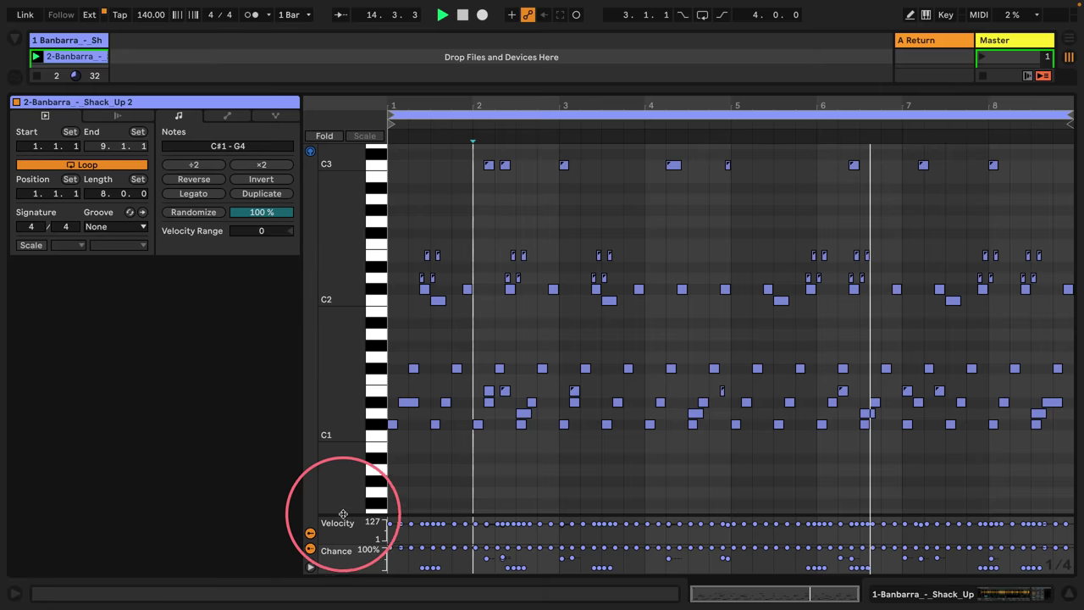
drag(222, 89, 173, 387)
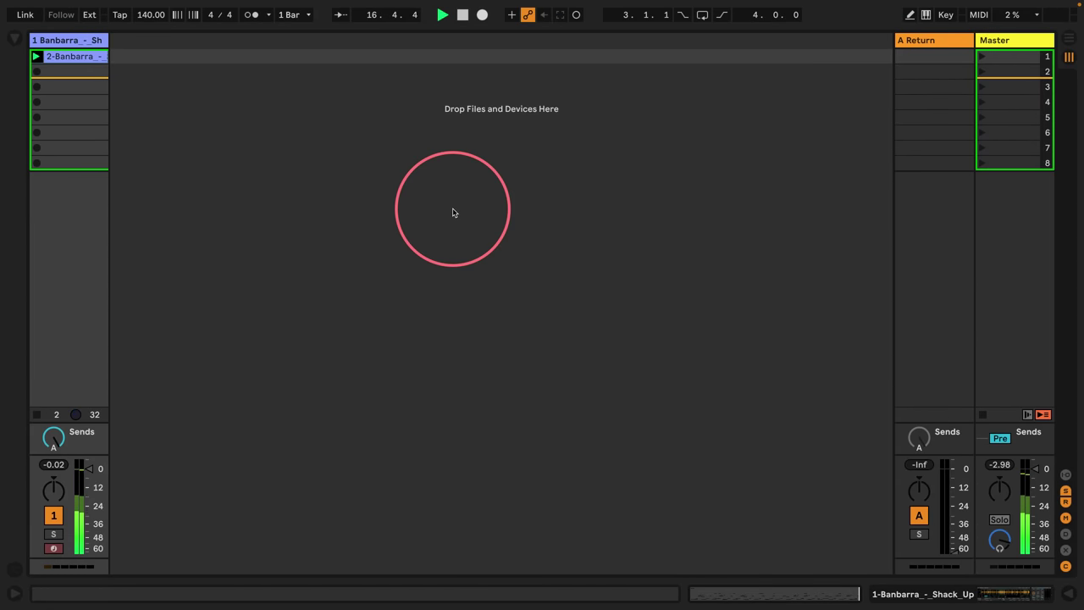
key(space)
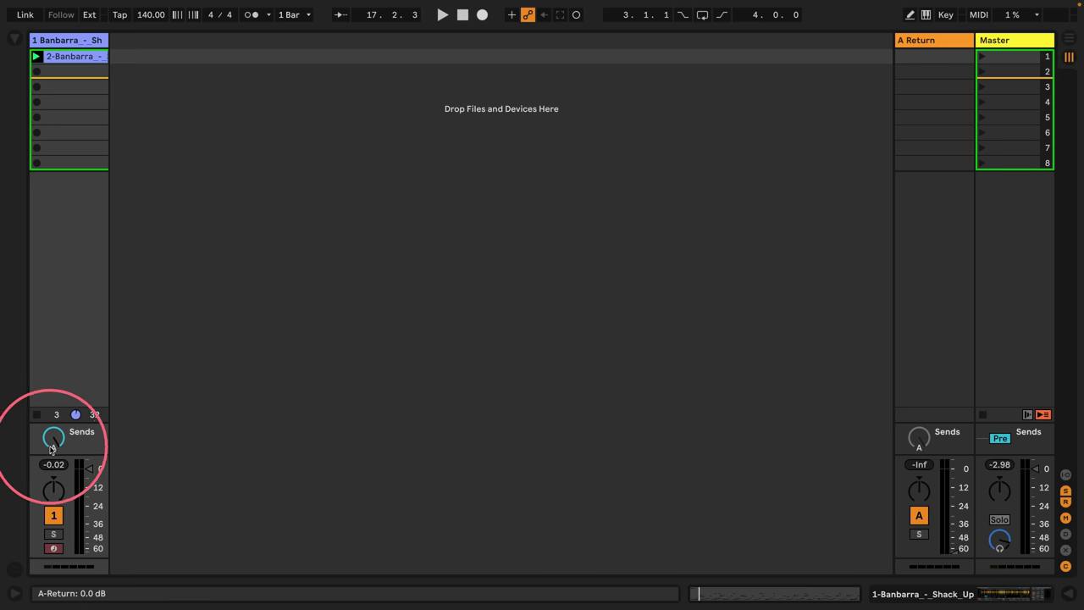
Show the device chain of return track A and bring up the available audio effects.
click(923, 43)
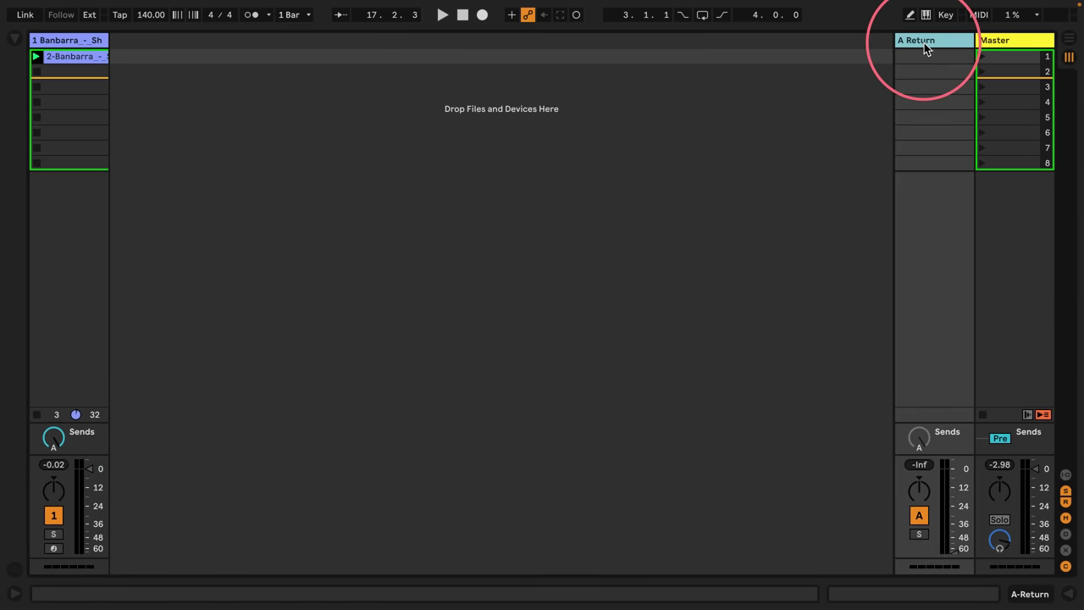
double_click(924, 43)
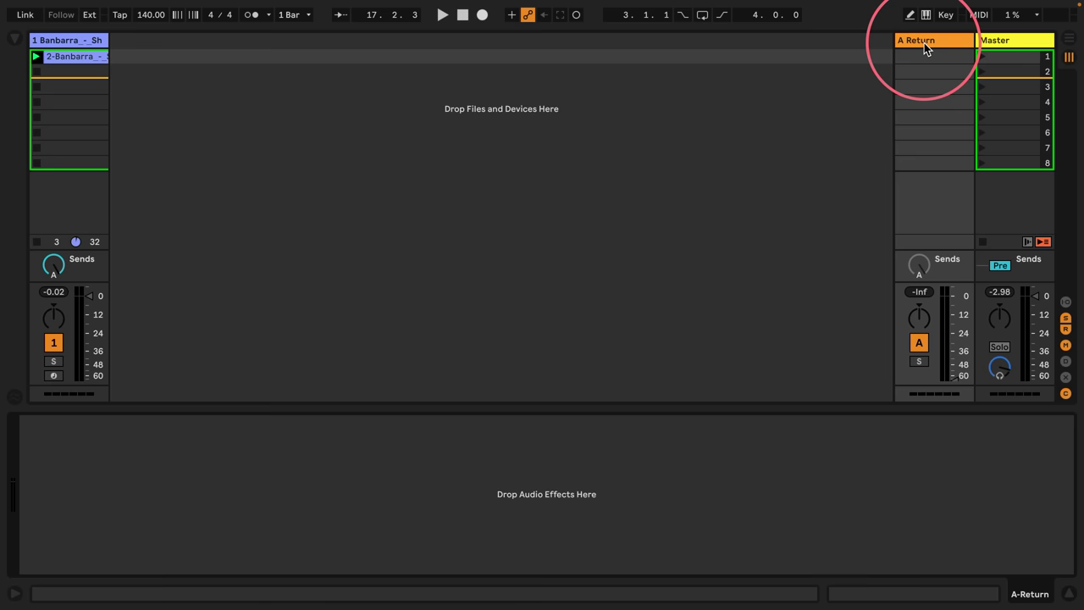
click(13, 40)
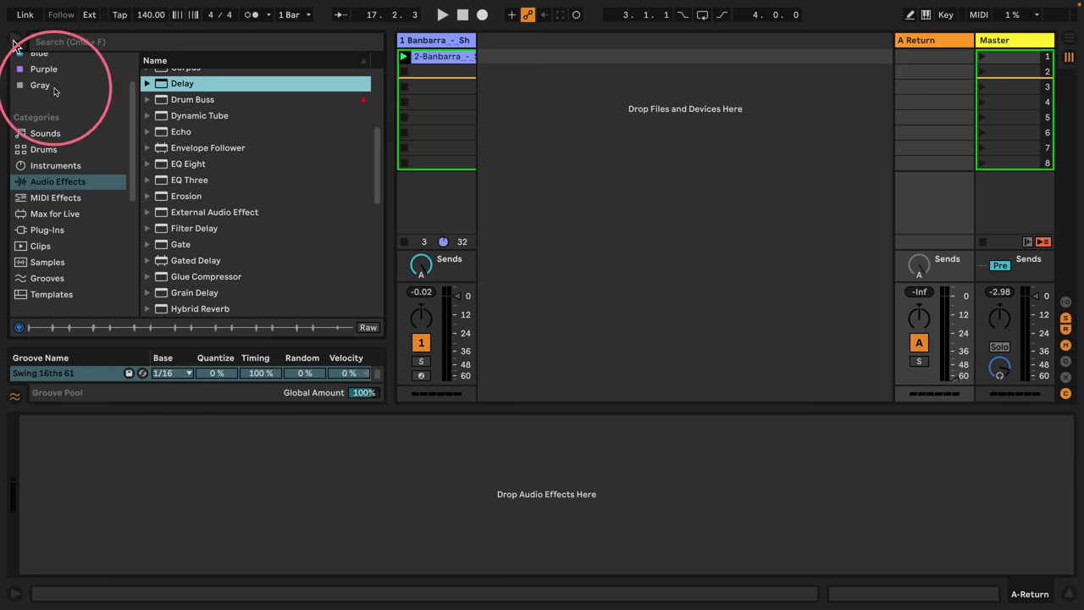
Try Echo on return track A, view its reverb placement options and modulation settings, and remove the device.
drag(172, 131, 326, 442)
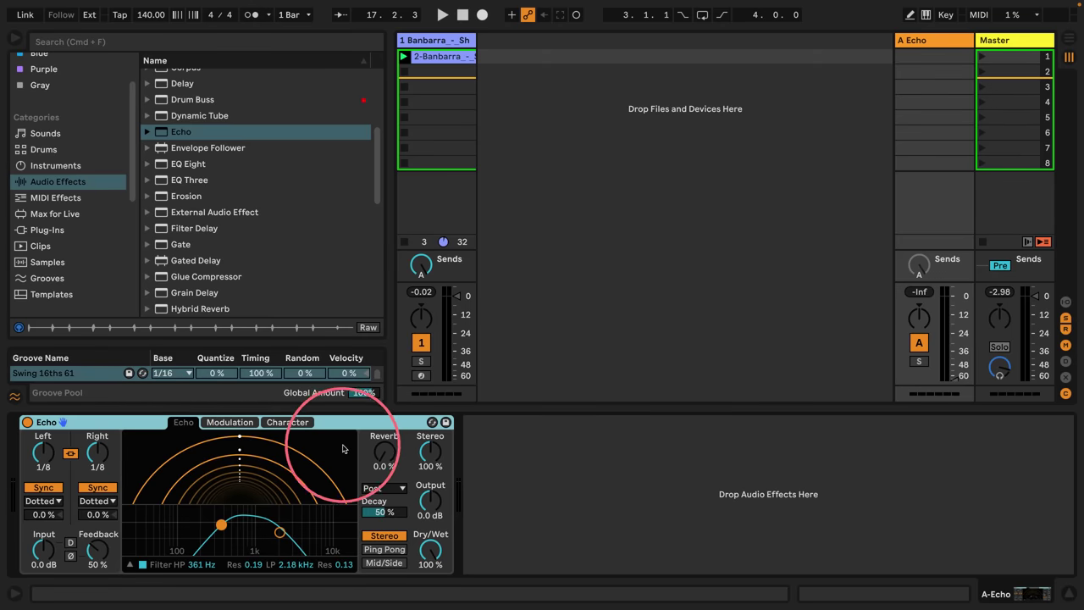
click(379, 488)
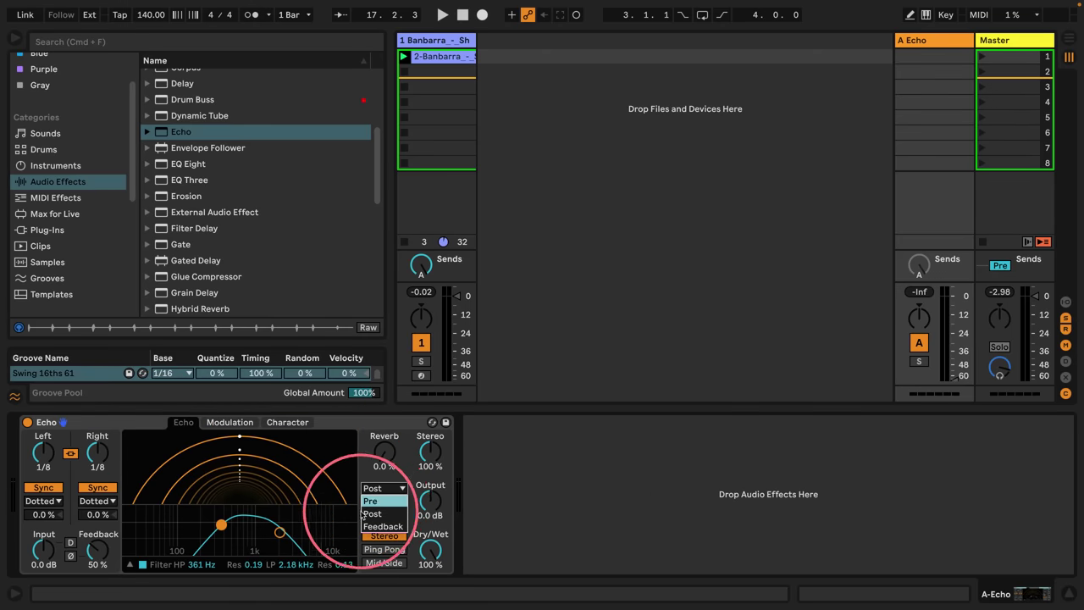
click(368, 481)
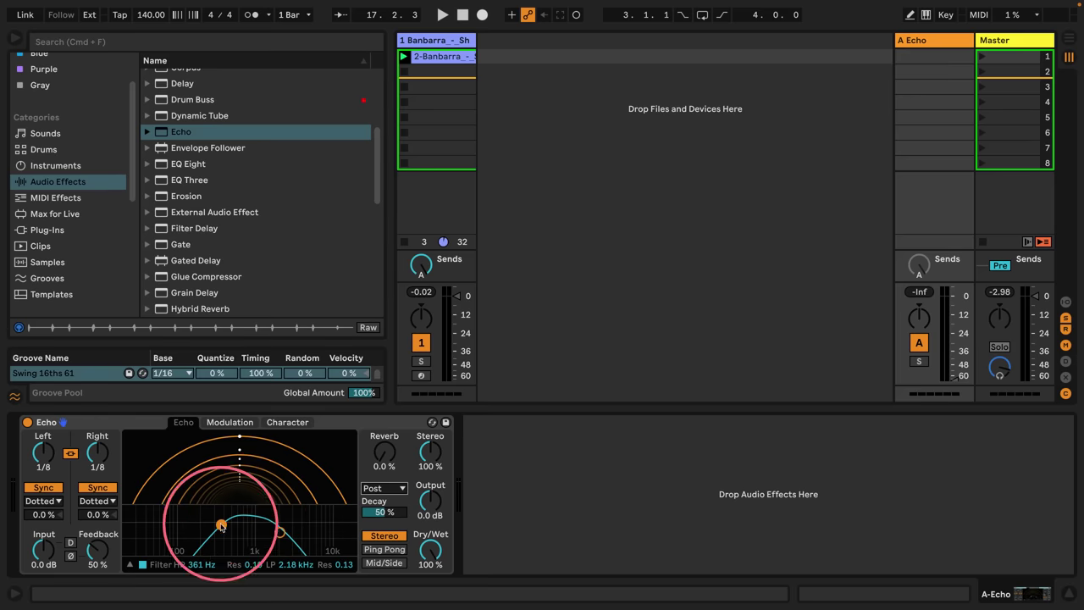
click(229, 420)
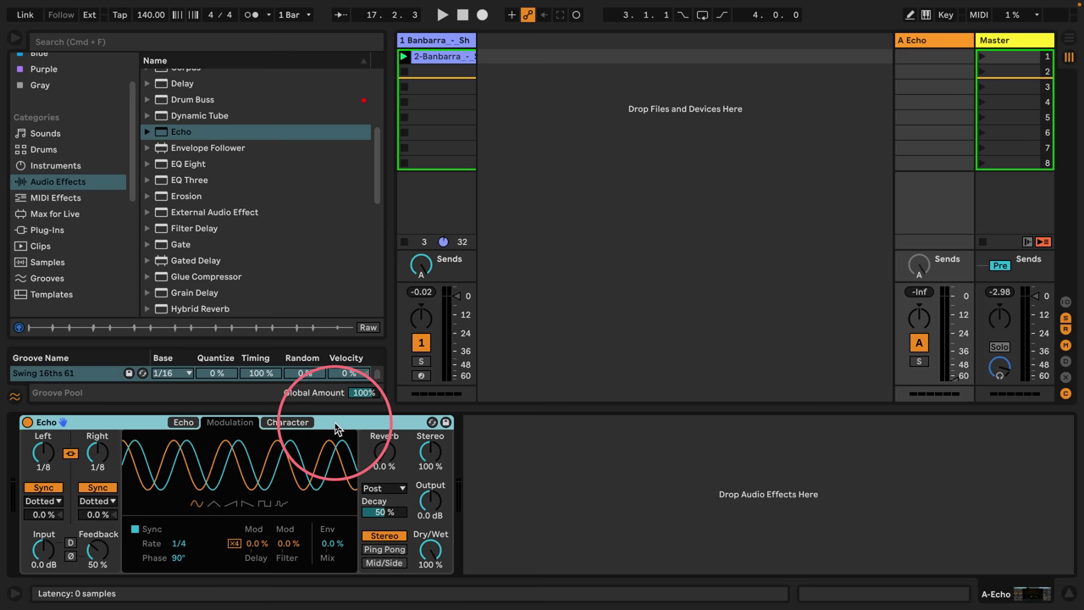
key(Delete)
Add a Delay to return track A and turn off its filter.
scroll(234, 249, up, 3)
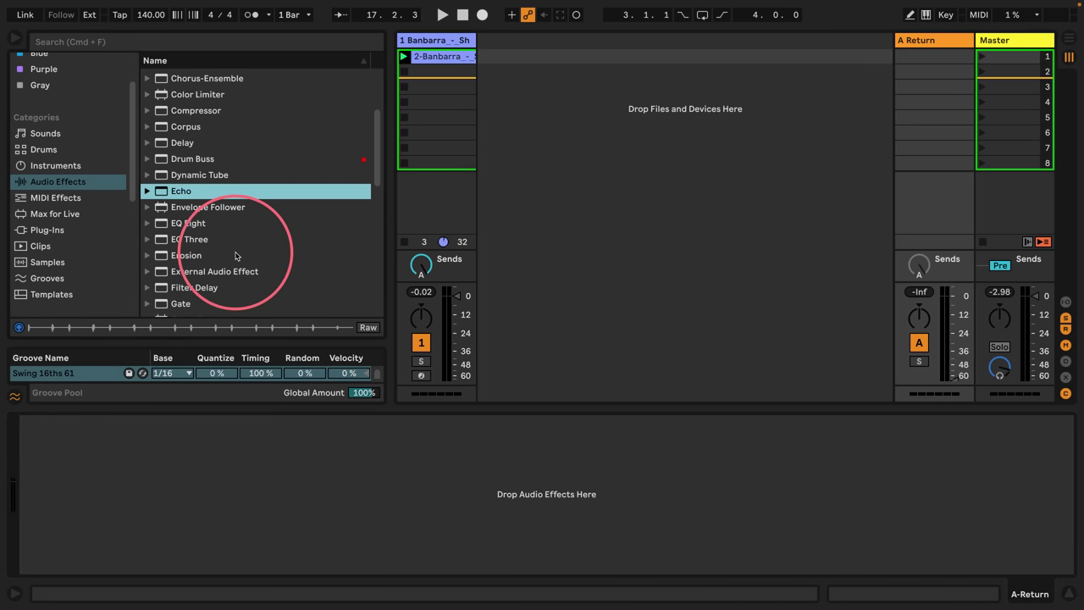
click(172, 148)
drag(172, 148, 165, 496)
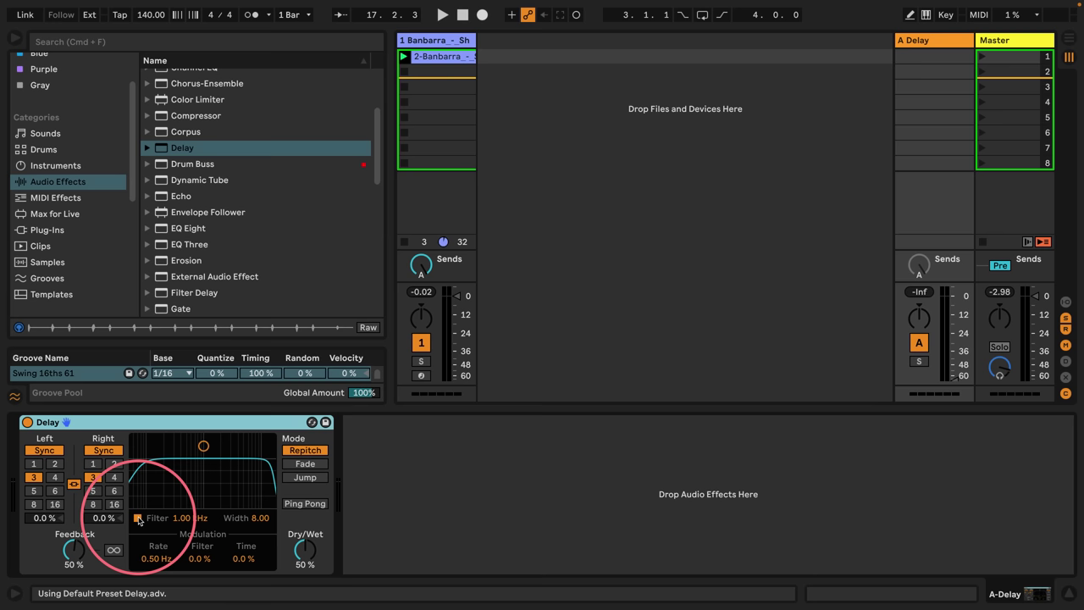
click(137, 518)
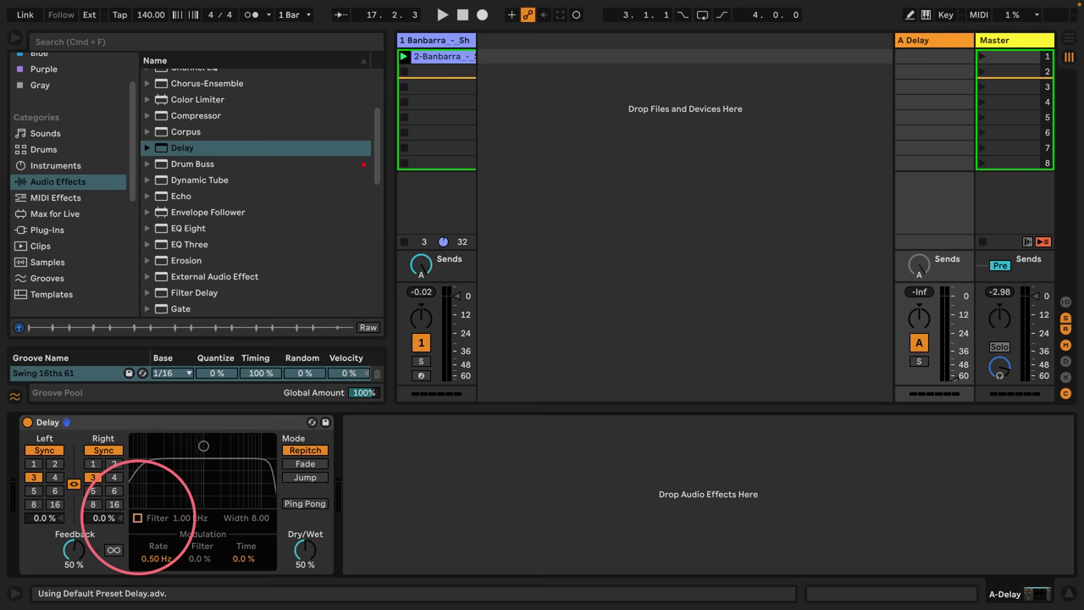
Turn the drum track's send A fully down and, during playback, set return track A's volume to 0 dB.
click(420, 265)
click(19, 42)
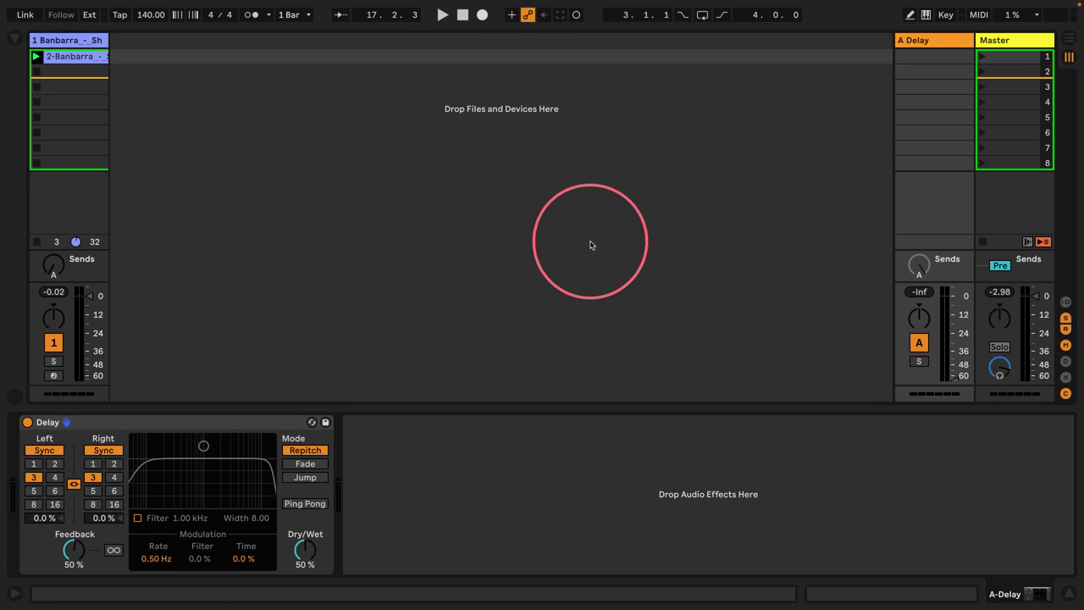
key(space)
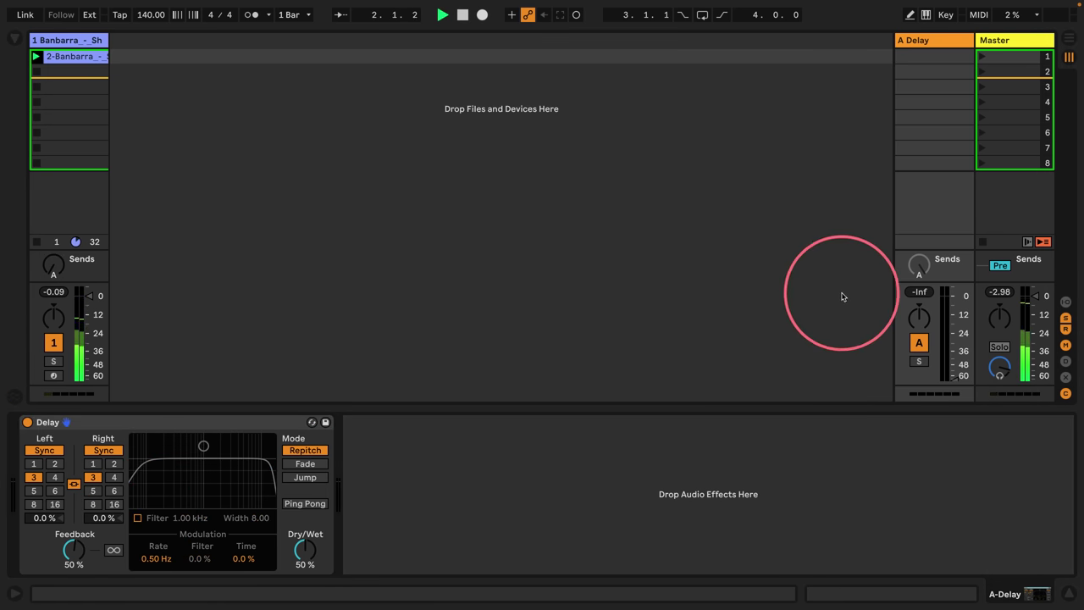
drag(931, 392, 953, 324)
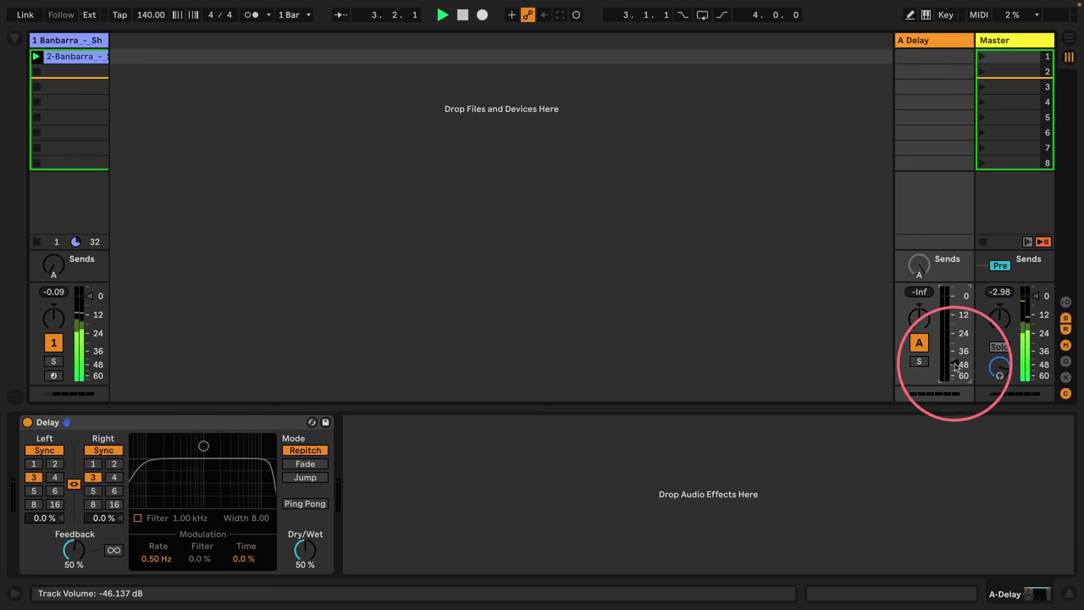
key(Delete)
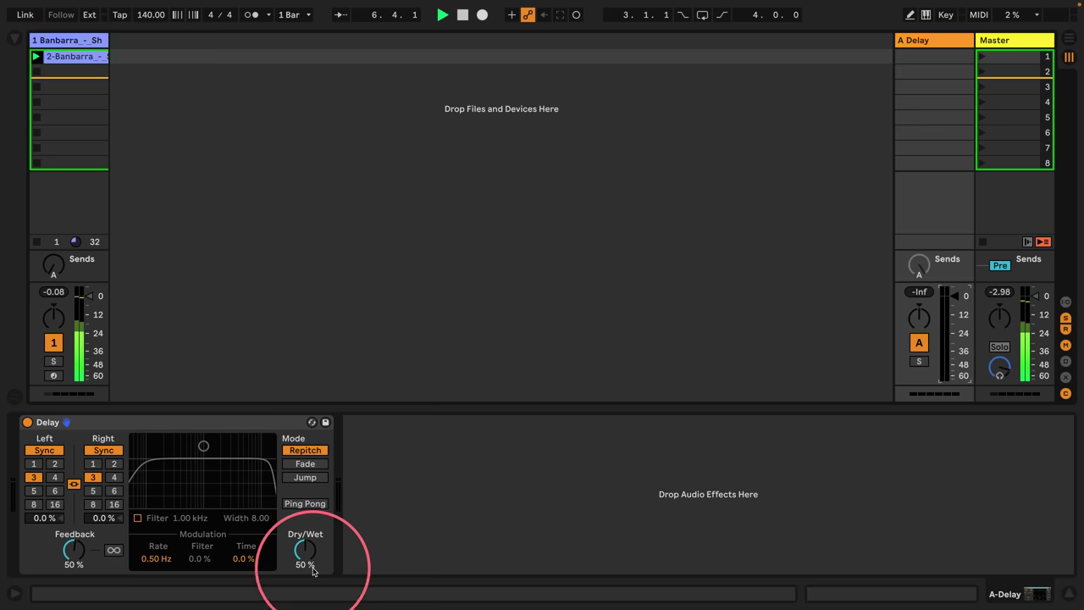
Set the Delay's Dry/Wet to 100 % and audition the drum track's send A at 0 dB before lowering it fully.
drag(305, 550, 305, 524)
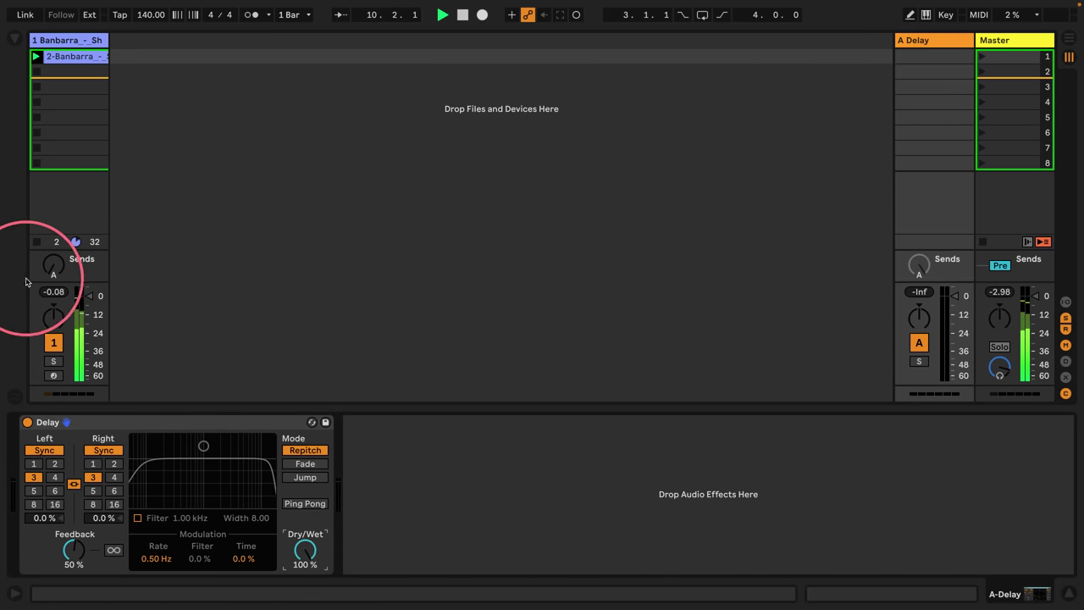
drag(53, 264, 54, 208)
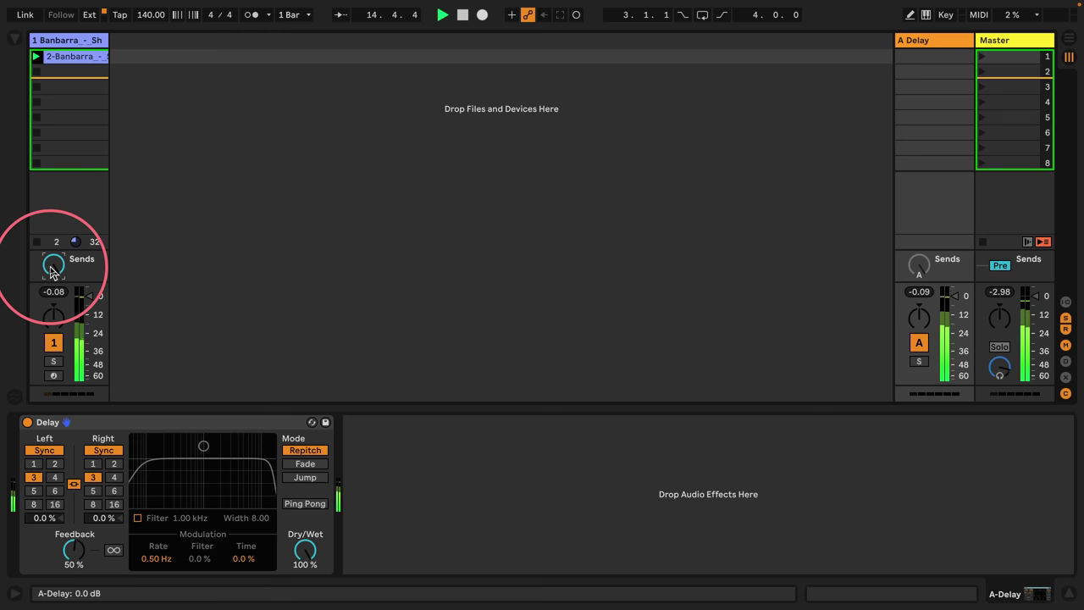
drag(53, 266, 55, 305)
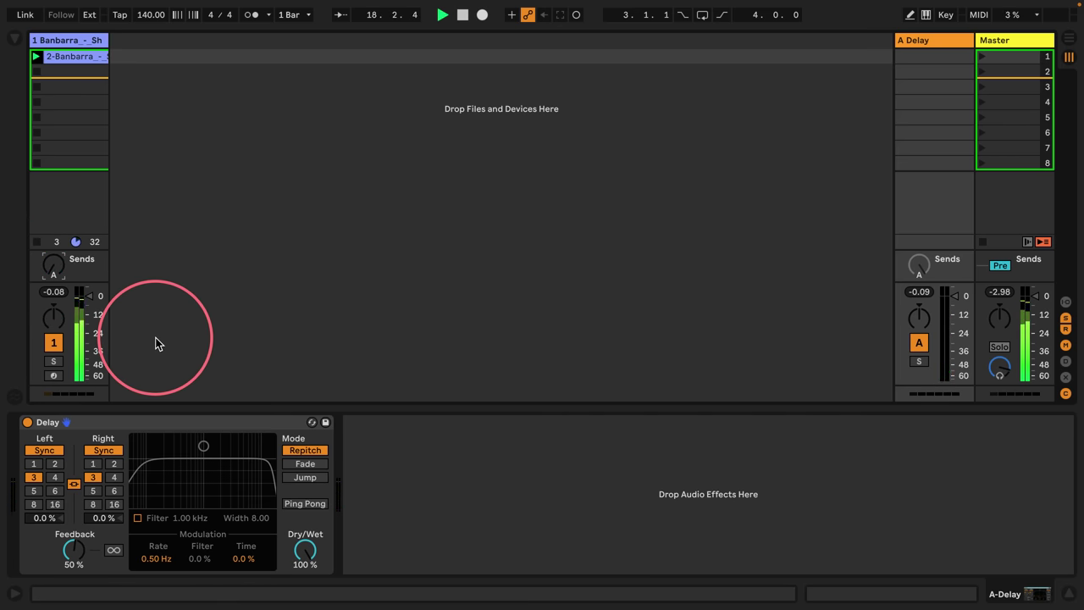
key(space)
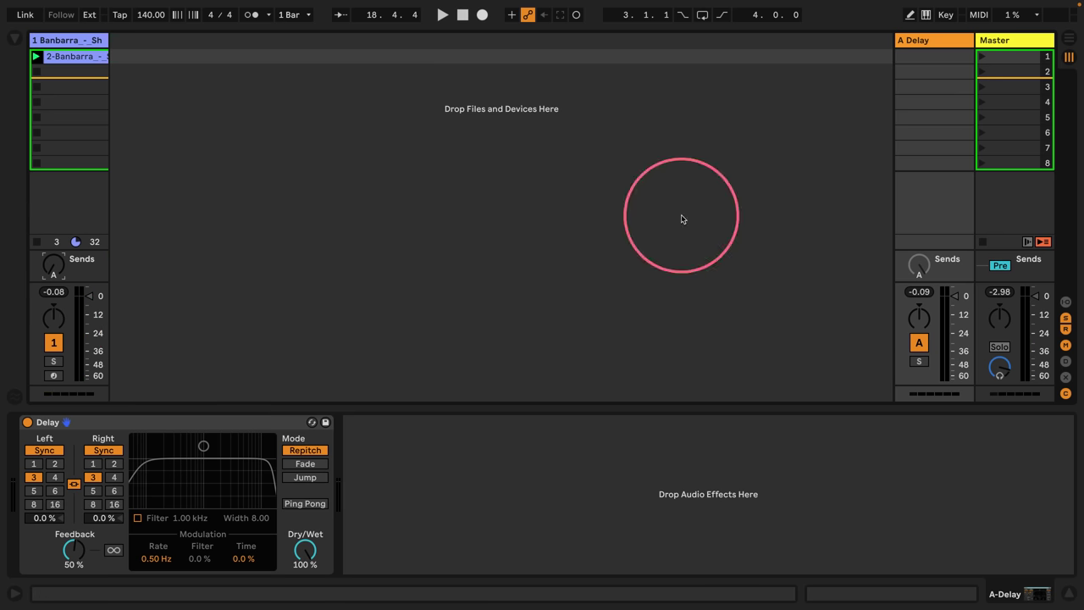
Try the Delay on the drum track after Drum Buss with Dry/Wet at 0 %, and move it back to return track A.
click(76, 56)
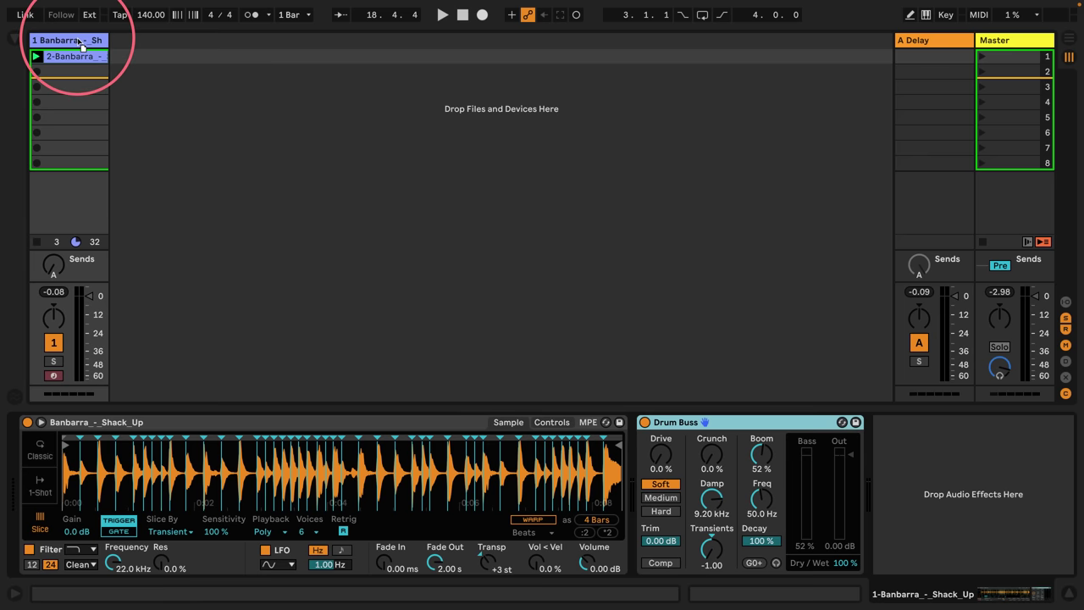
drag(897, 480, 921, 465)
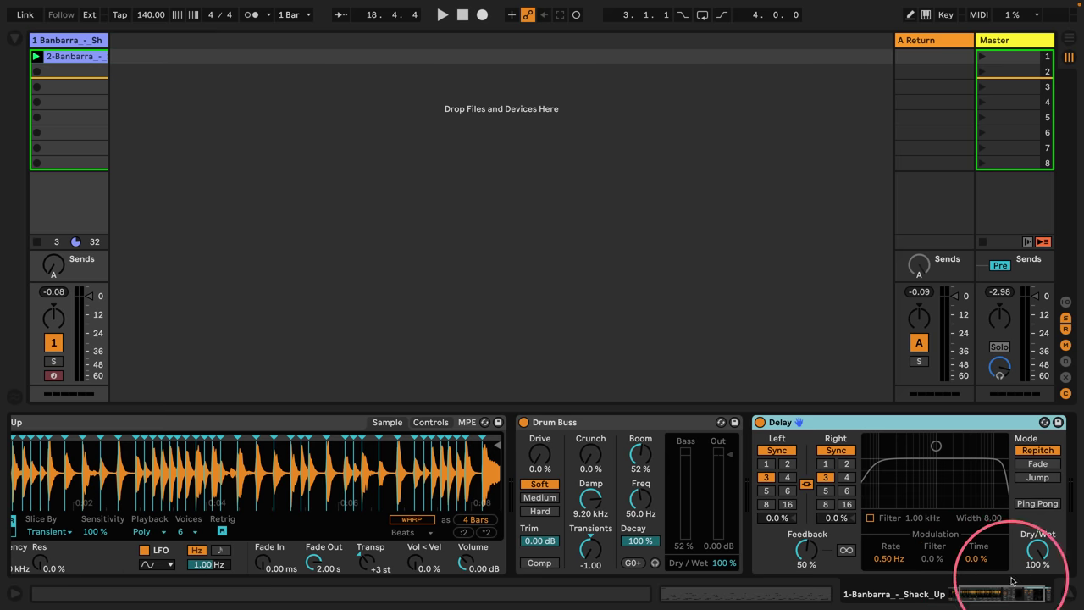
drag(1033, 553, 1036, 557)
key(space)
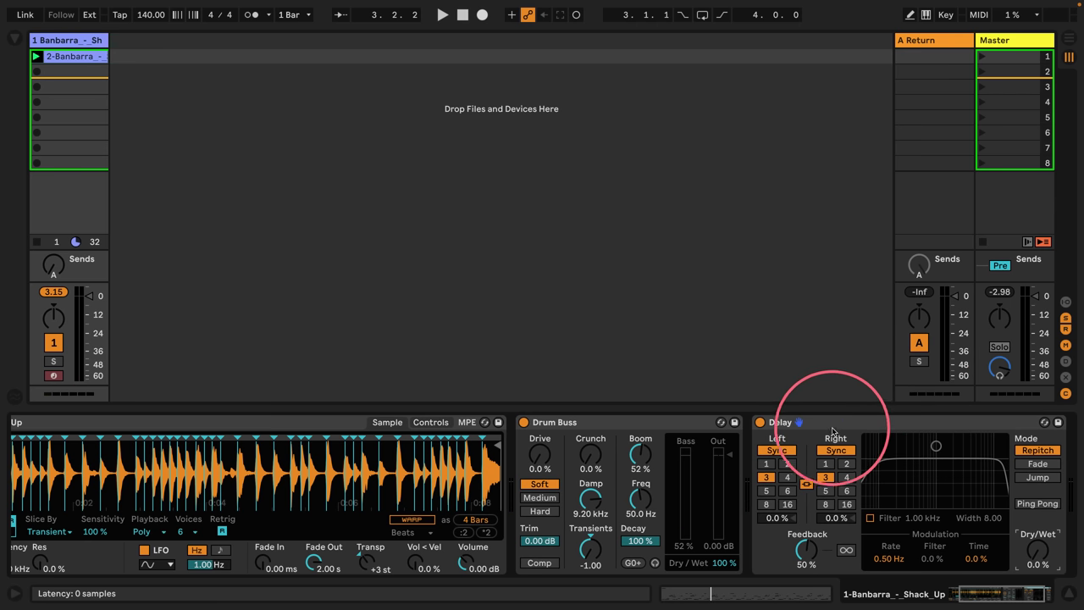
drag(829, 426, 125, 489)
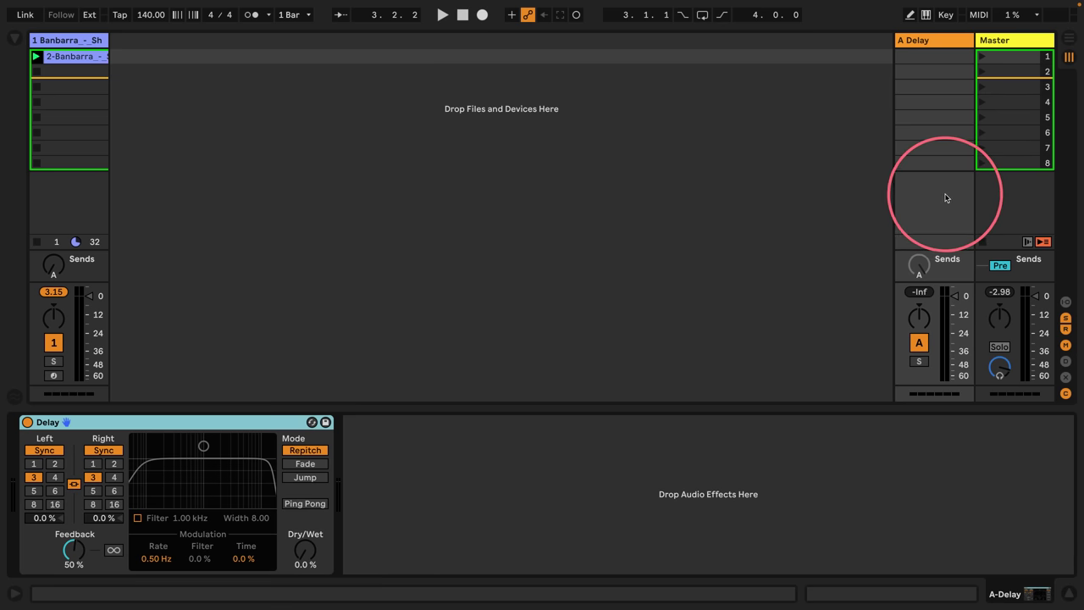
Enable all sends on return track A and add a Limiter after the Delay.
right_click(919, 268)
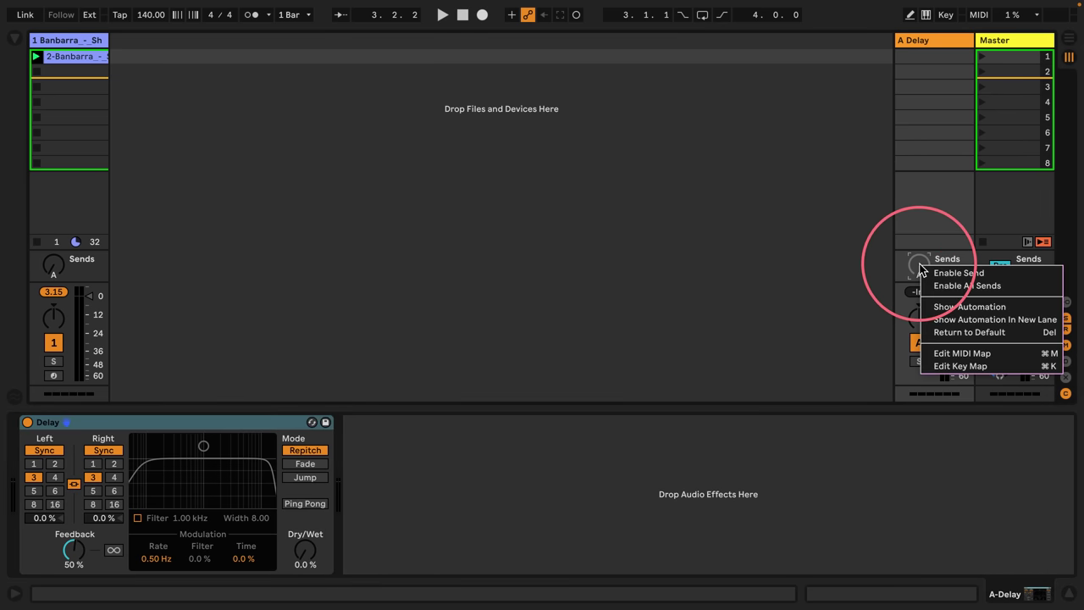
click(955, 286)
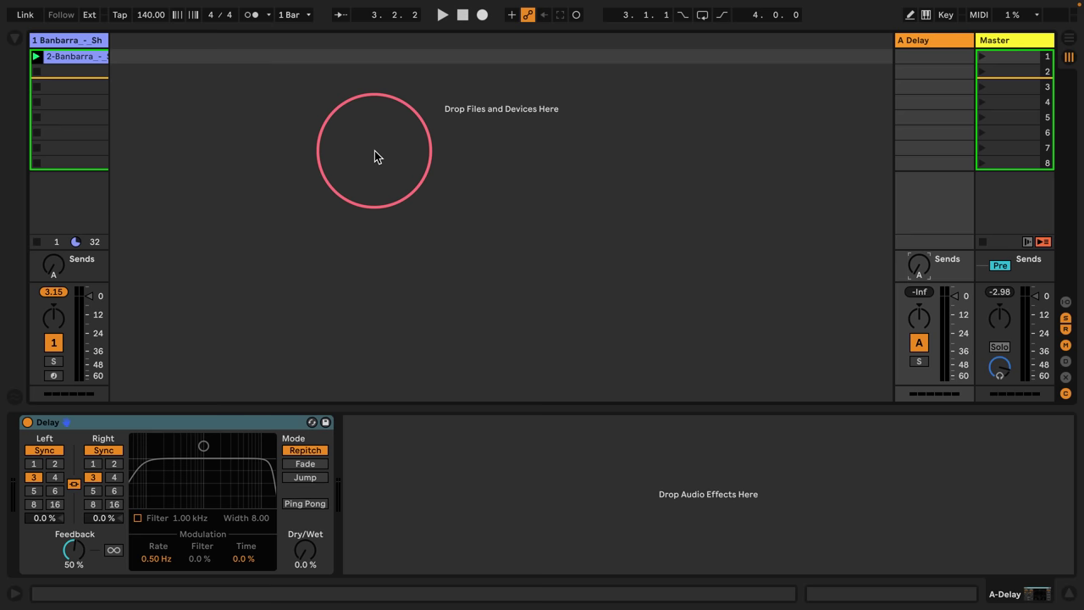
click(15, 40)
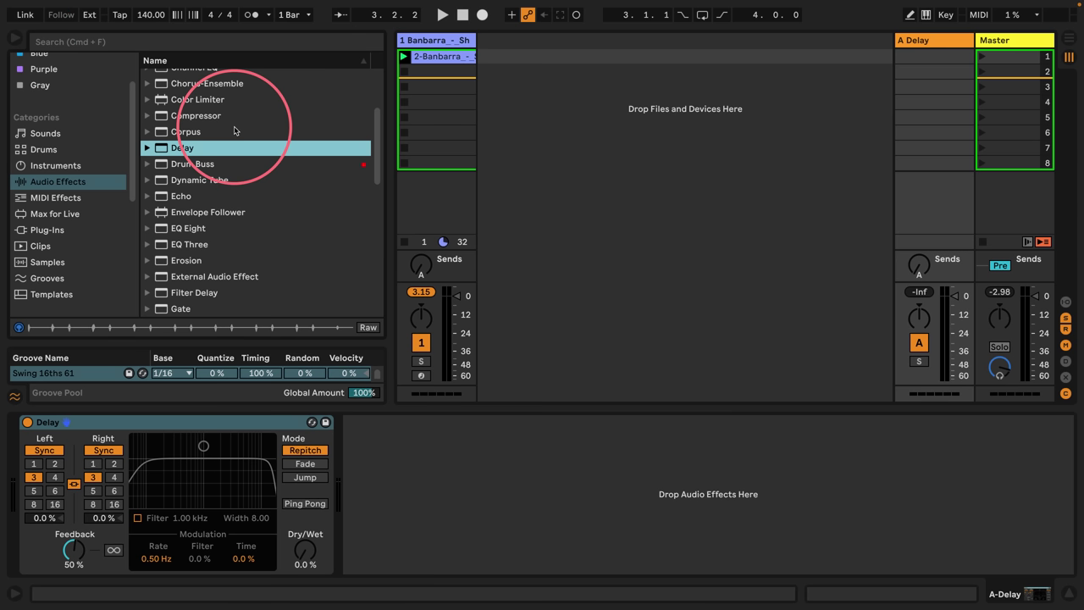
scroll(234, 133, down, 5)
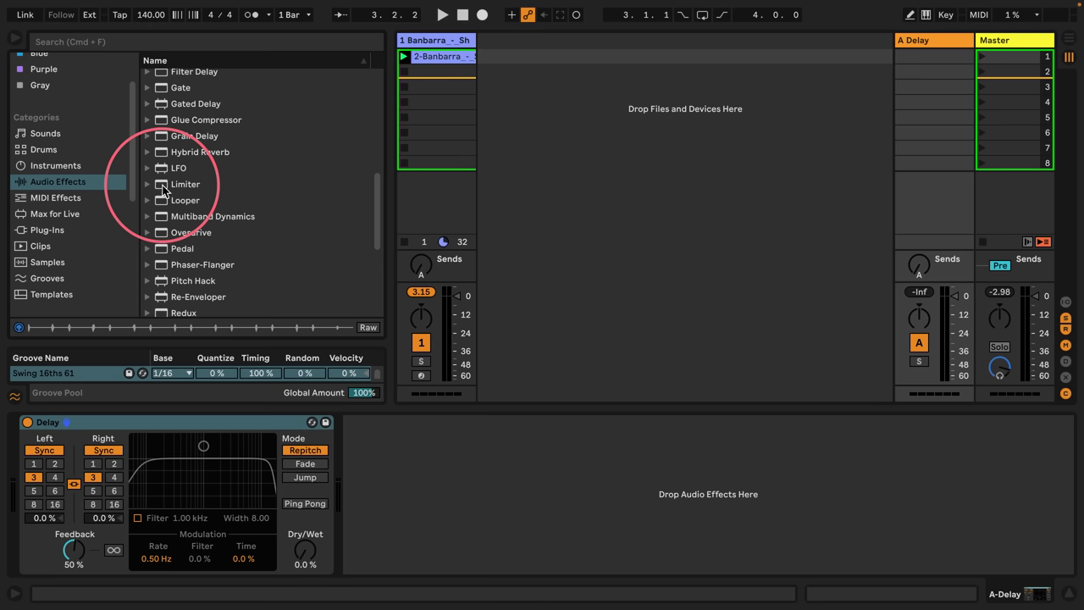
drag(163, 188, 474, 437)
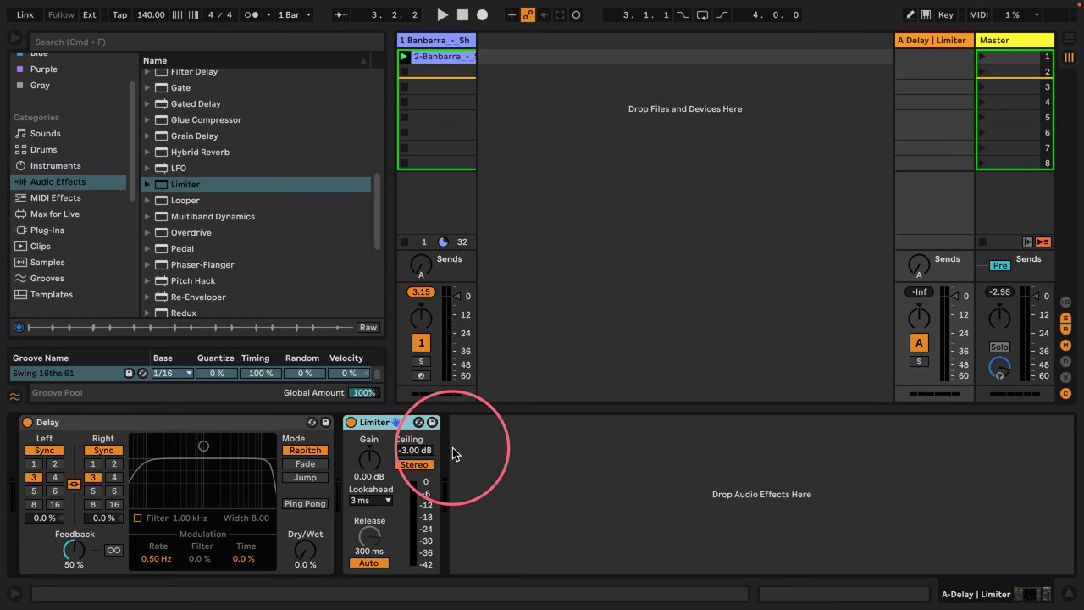
Set the Delay's Dry/Wet to 100 % and its Feedback to 0 %.
drag(305, 551, 305, 491)
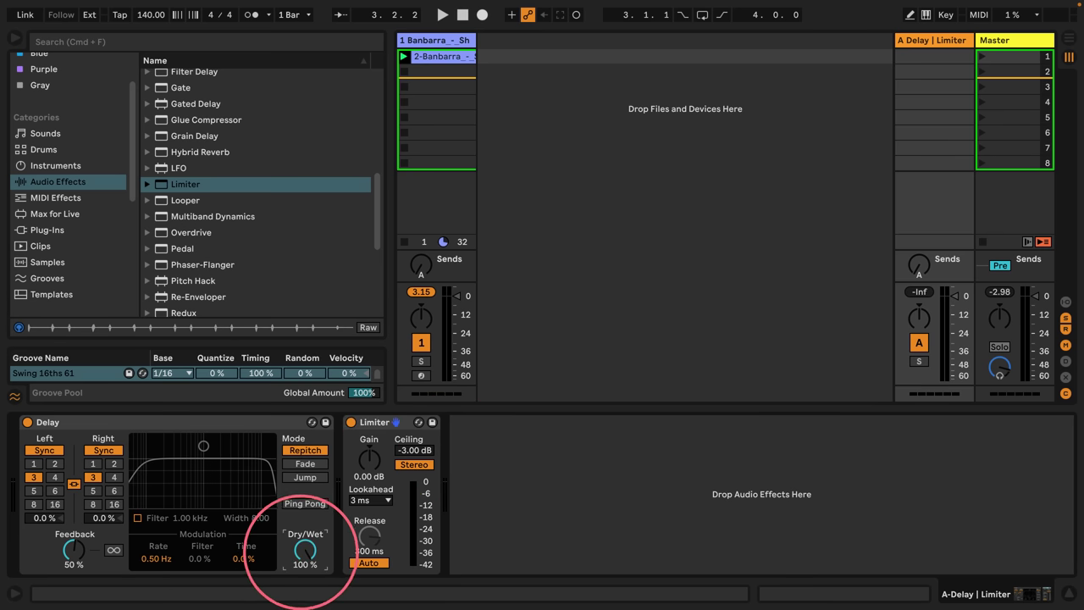
drag(73, 550, 72, 593)
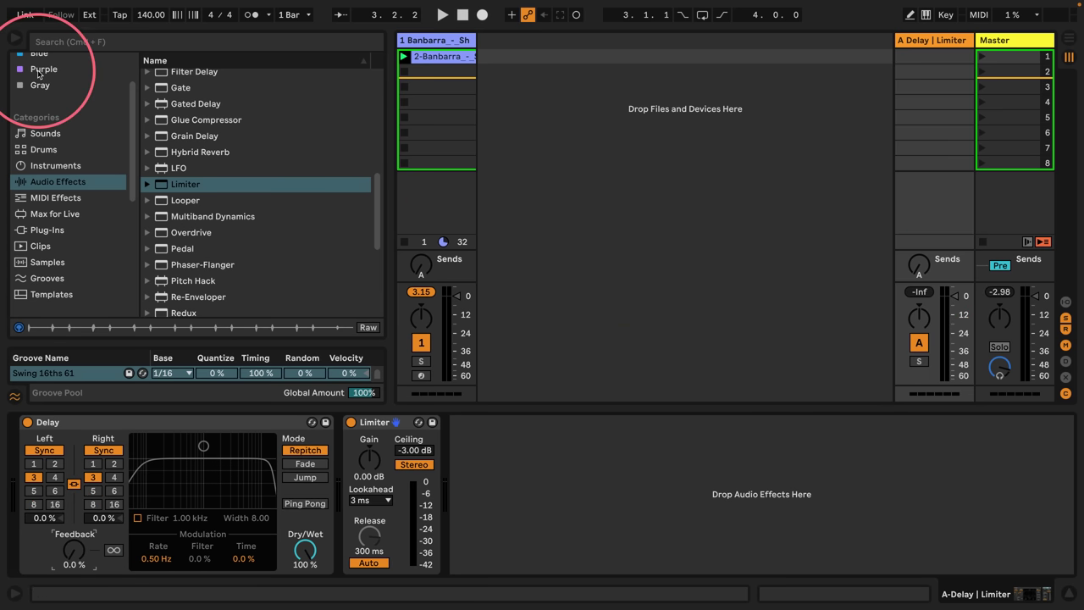
Raise the drum track's send A fully and feed return track A back into itself at about -1.0 dB.
click(17, 40)
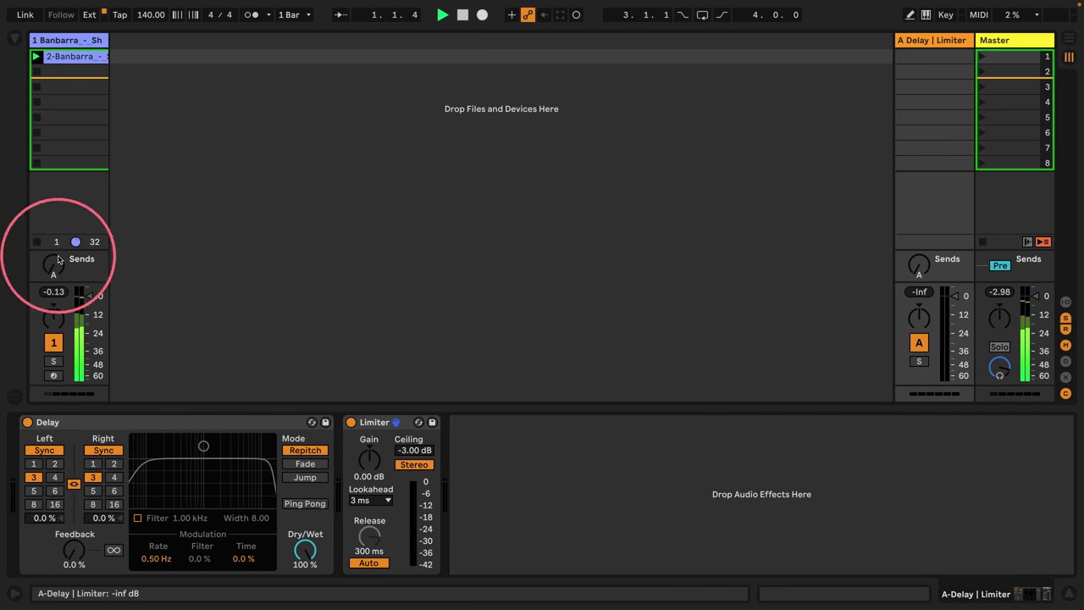
drag(49, 268, 49, 197)
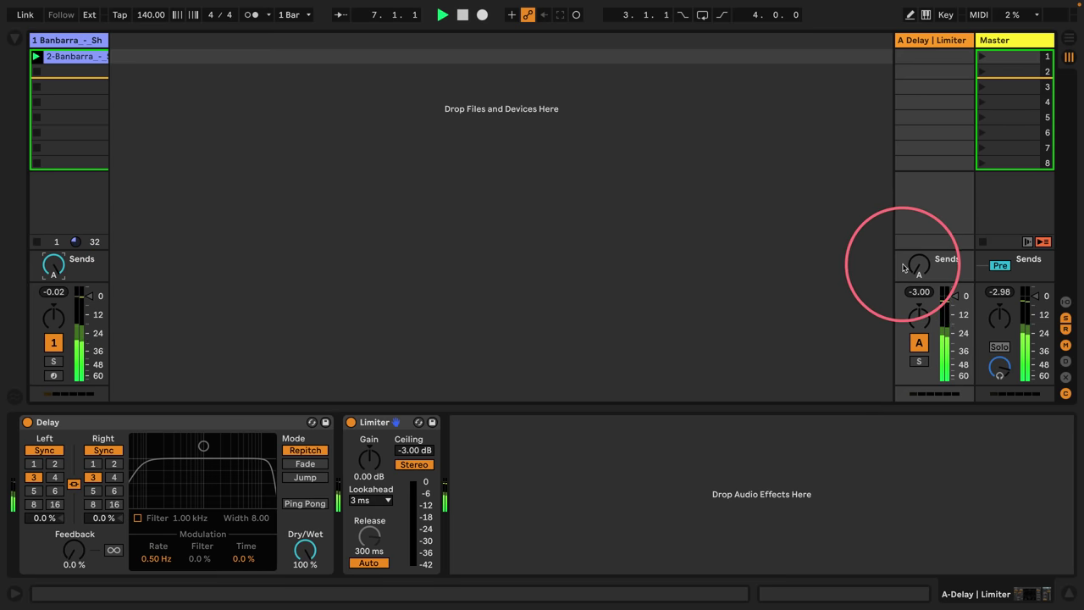
drag(915, 266, 915, 236)
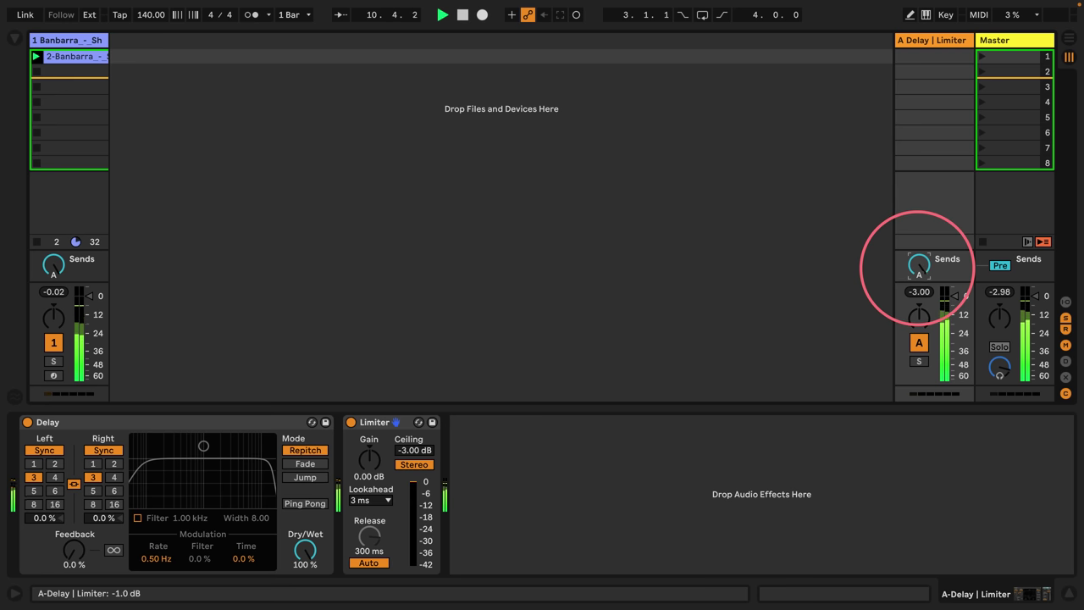
Mute the drum track to audition the return's feedback alone, and lower return track A's own send fully.
click(53, 342)
drag(918, 266, 918, 264)
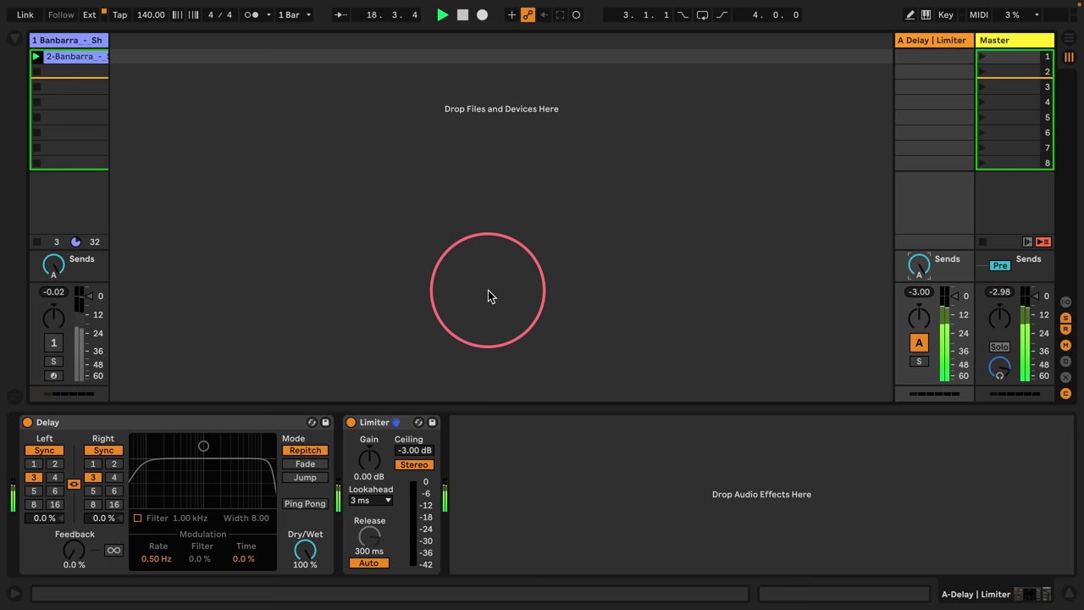
drag(919, 265, 919, 280)
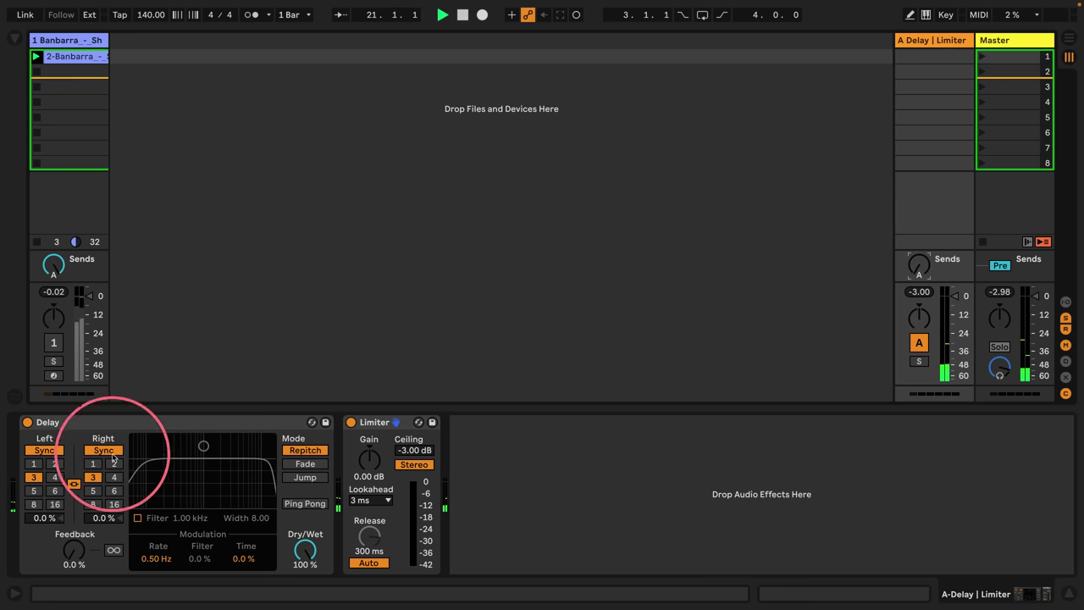
Set the Delay's Feedback to 63 % and feed the unmuted drums into return A with its send near -0.6 dB, muting the drums again.
drag(72, 556, 74, 555)
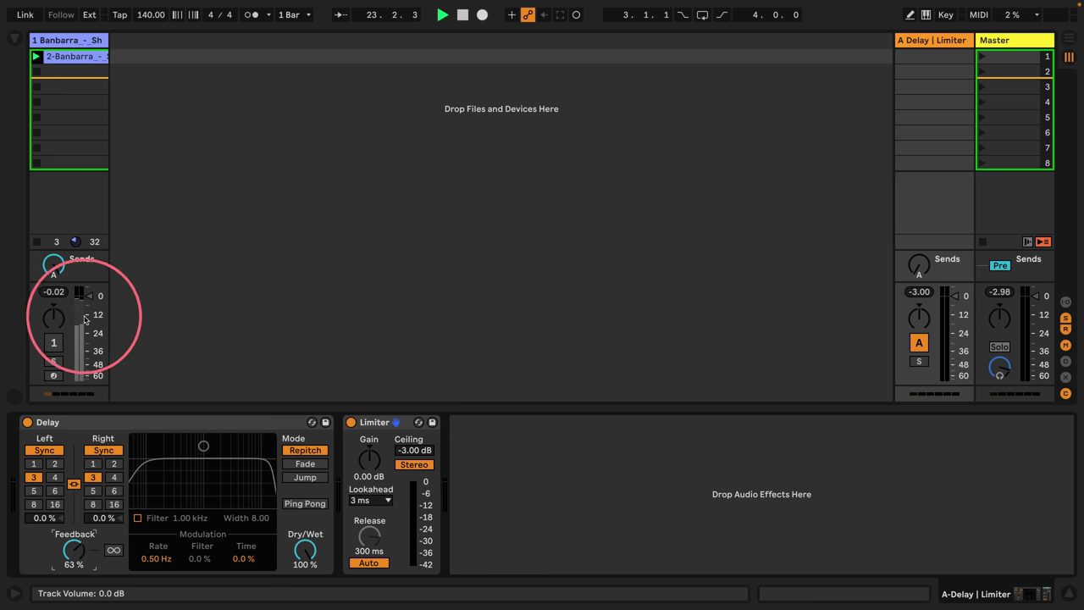
click(53, 342)
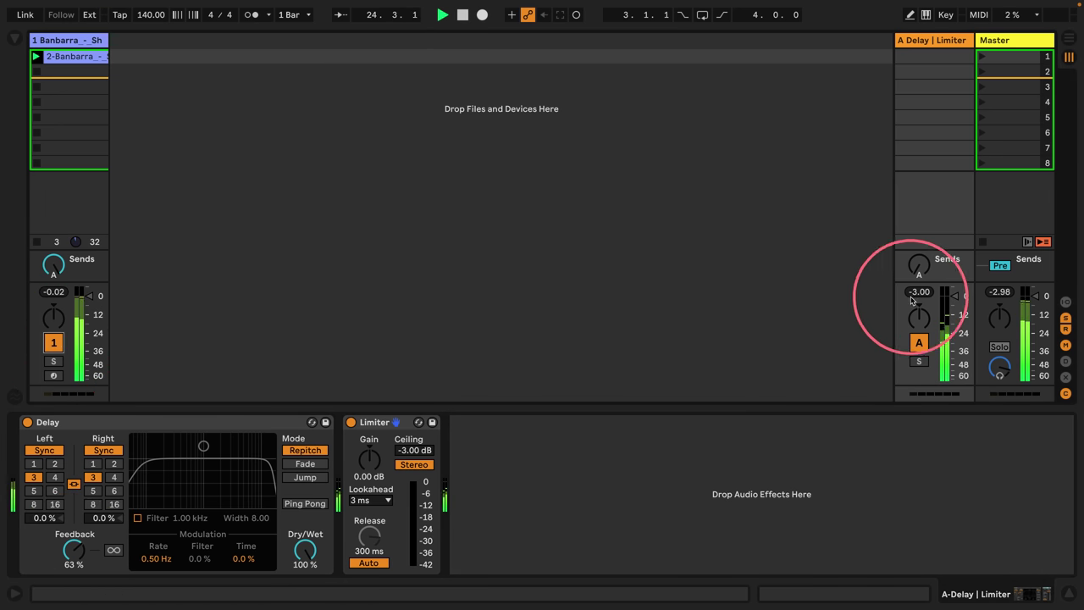
drag(920, 274, 915, 268)
click(54, 342)
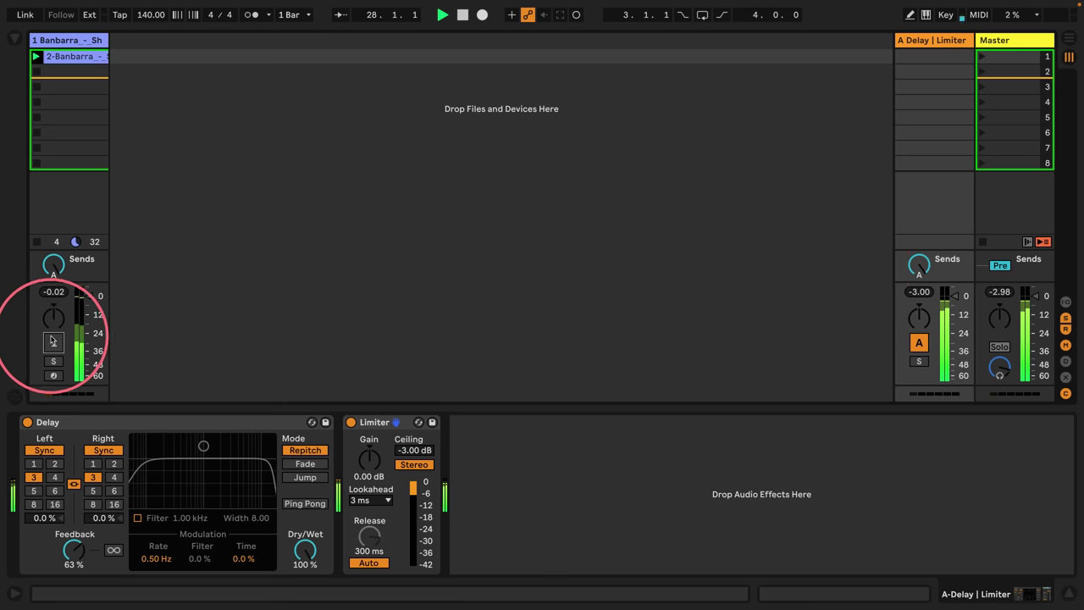
Lower return track A's own send fully and switch return track A off, leaving it selected.
click(920, 269)
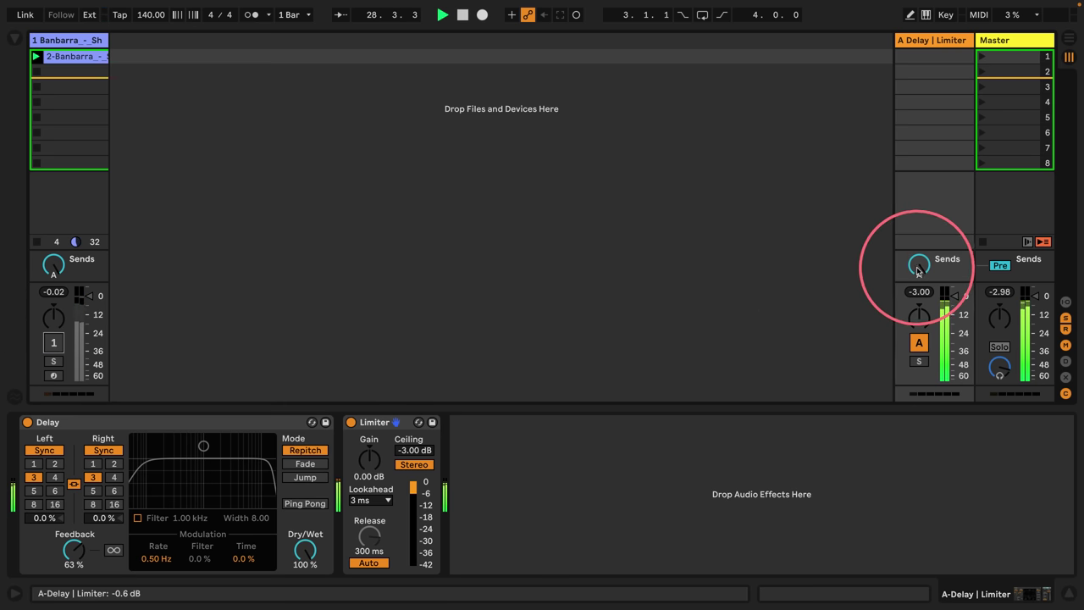
click(919, 343)
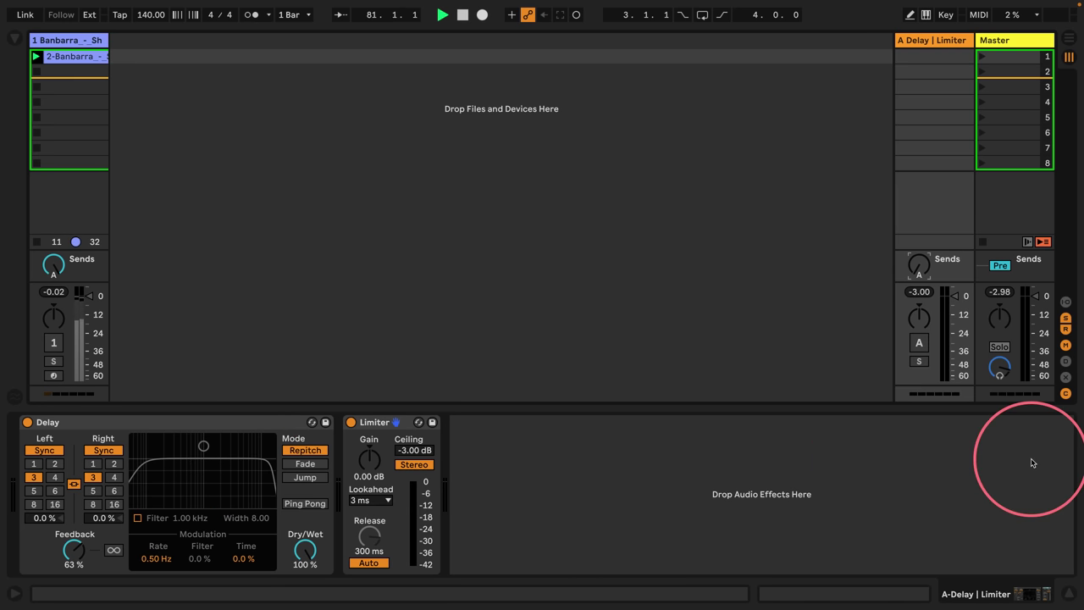
click(931, 40)
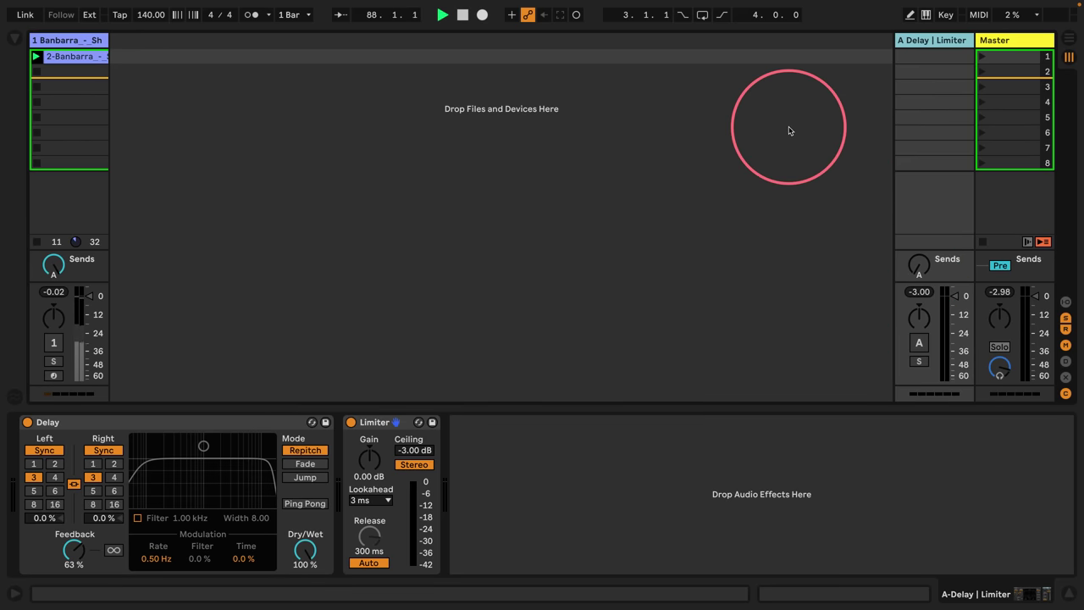
Add an Auto Filter between the Delay and the Limiter on return track A.
click(14, 39)
scroll(249, 224, up, 10)
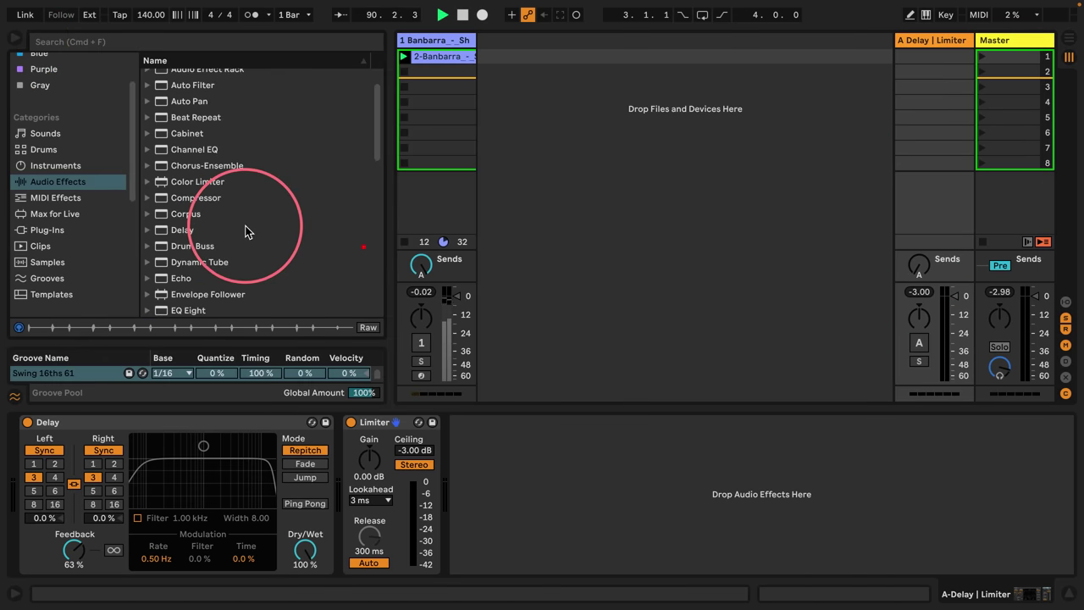
drag(187, 124, 333, 487)
click(15, 38)
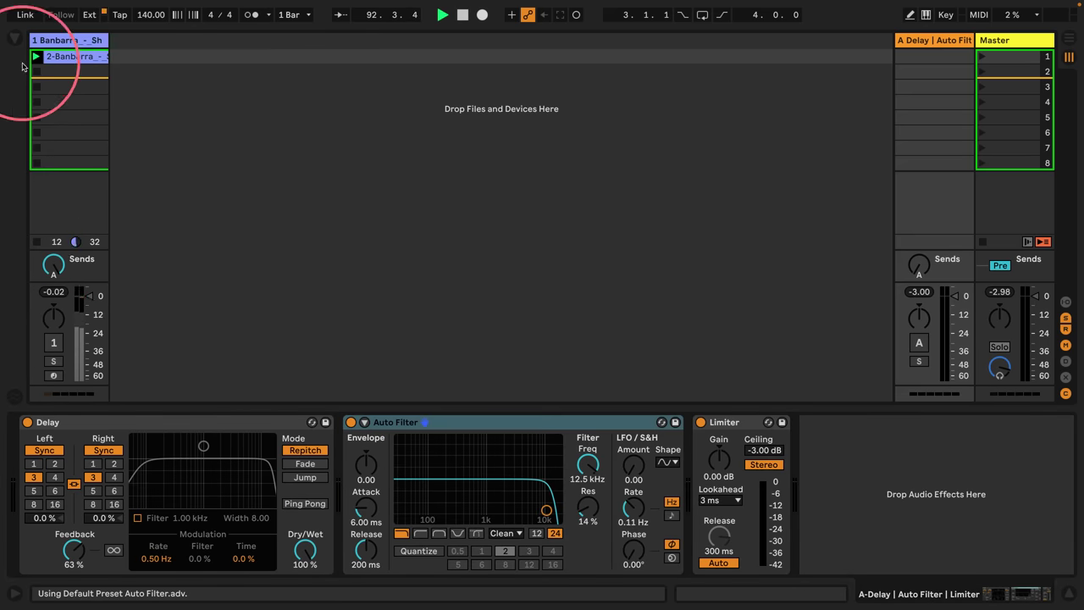
Reactivate the drum track and return A, raise the return's own send, and mute the drums to leave the filtered feedback running.
click(53, 342)
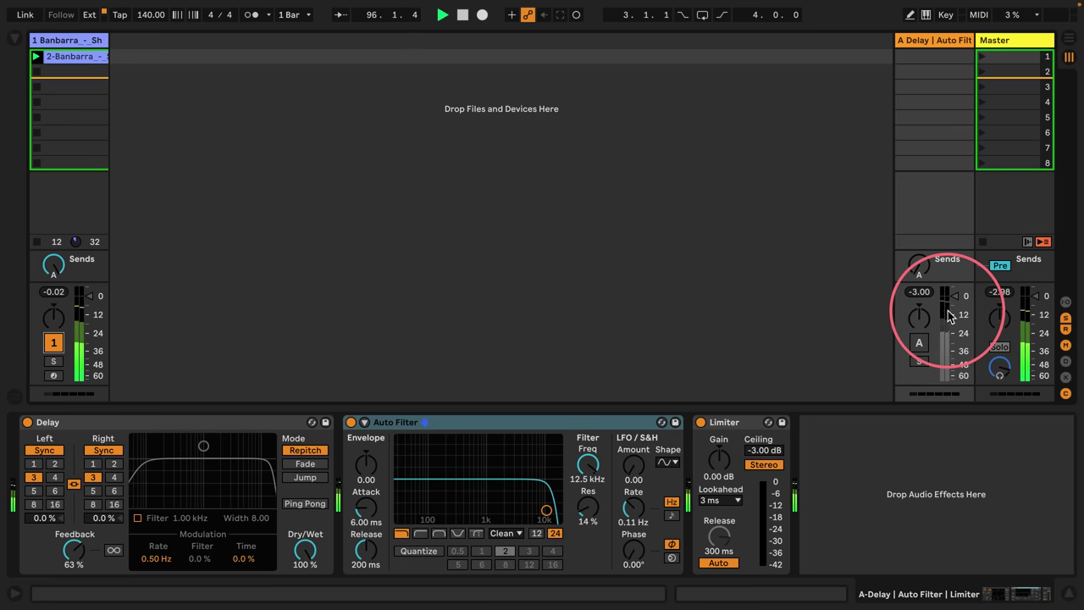
click(919, 342)
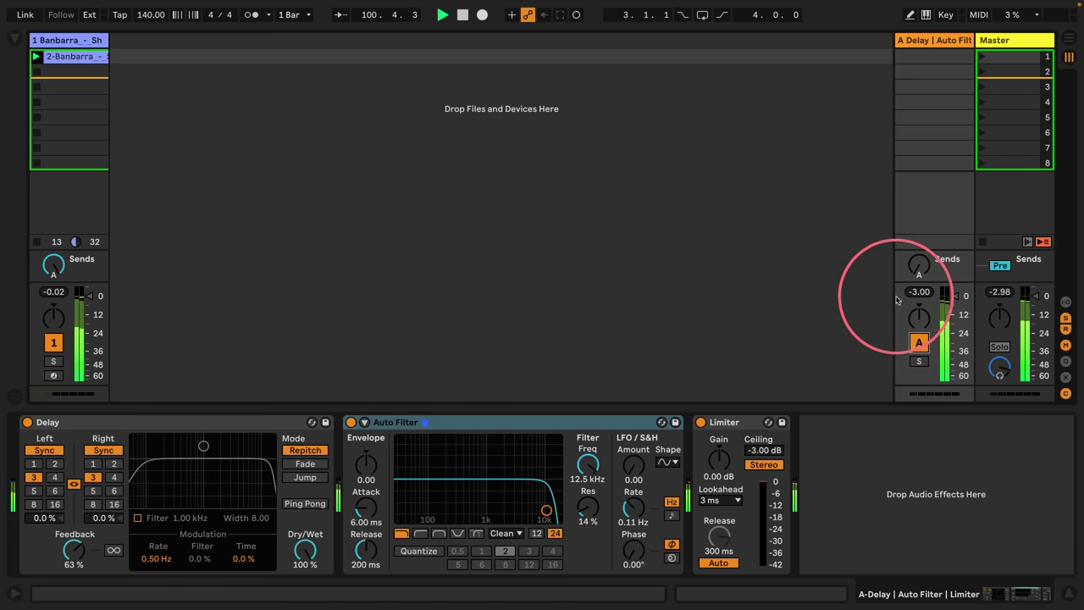
drag(918, 273, 917, 263)
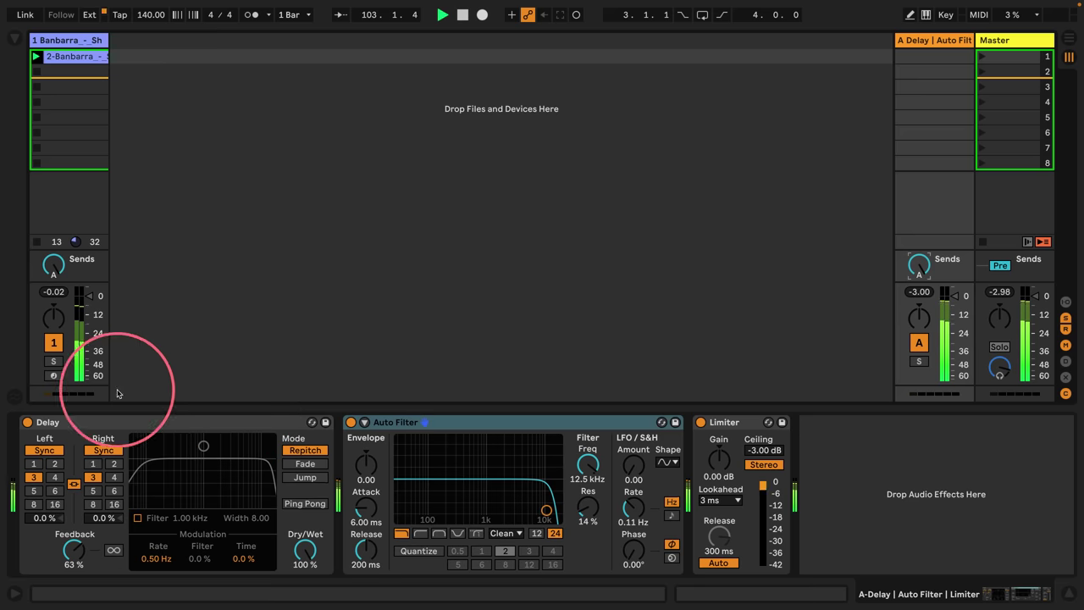
click(53, 342)
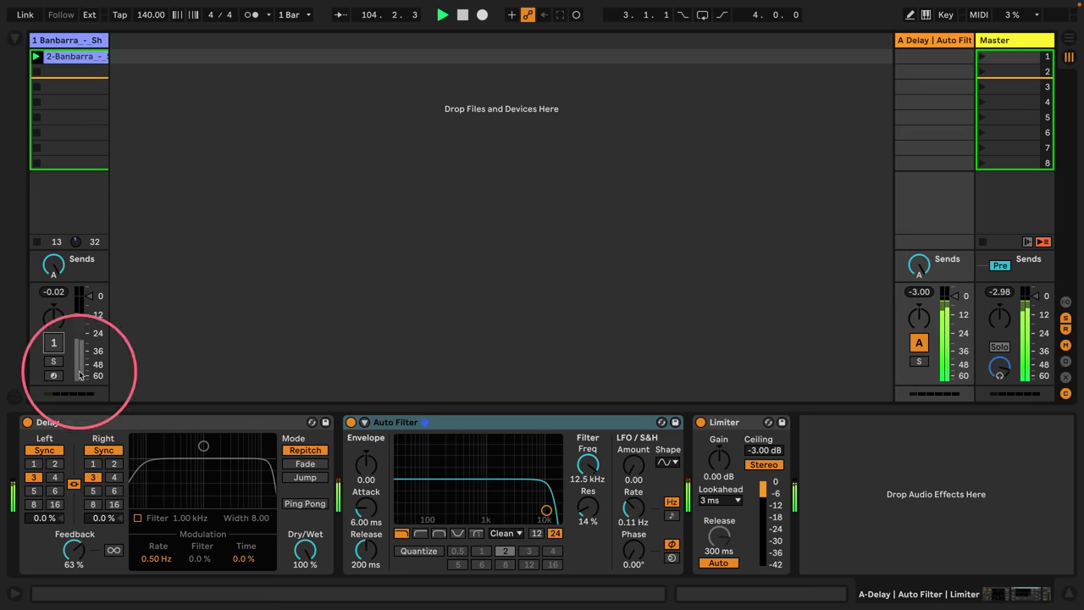
Sweep the Auto Filter's low-pass cutoff down to about 70 Hz with Res at 0 %, and bring it back up to 3.14 kHz.
drag(547, 511, 453, 518)
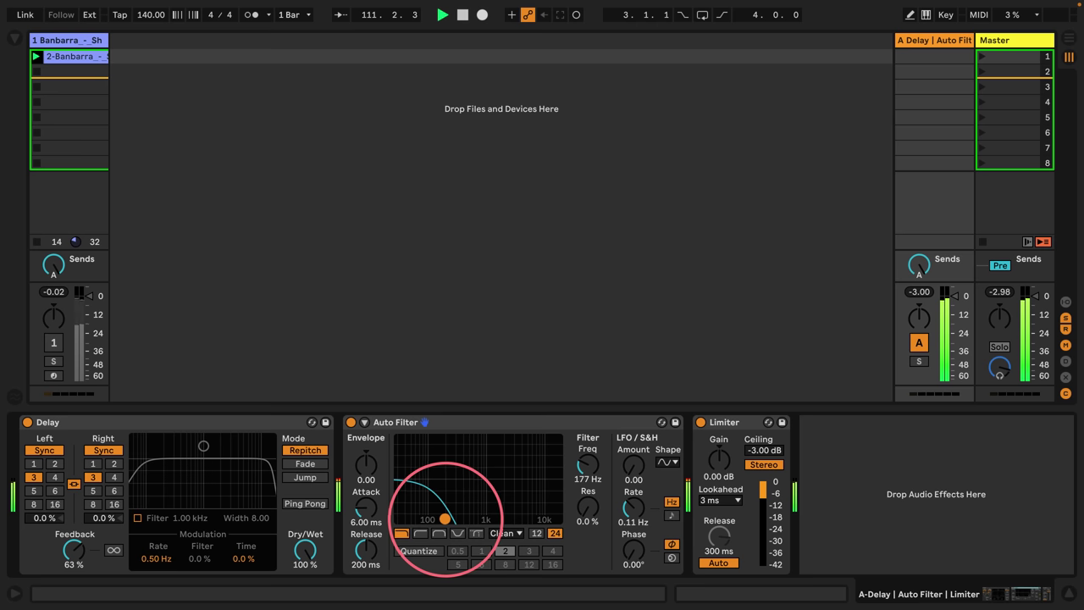
drag(439, 518, 424, 518)
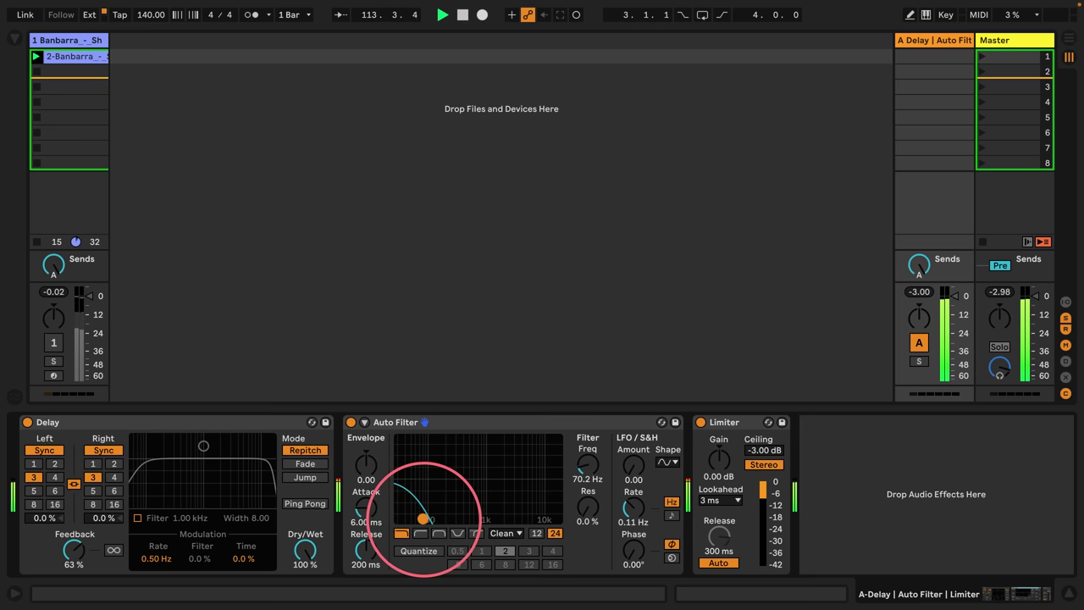
drag(423, 518, 428, 518)
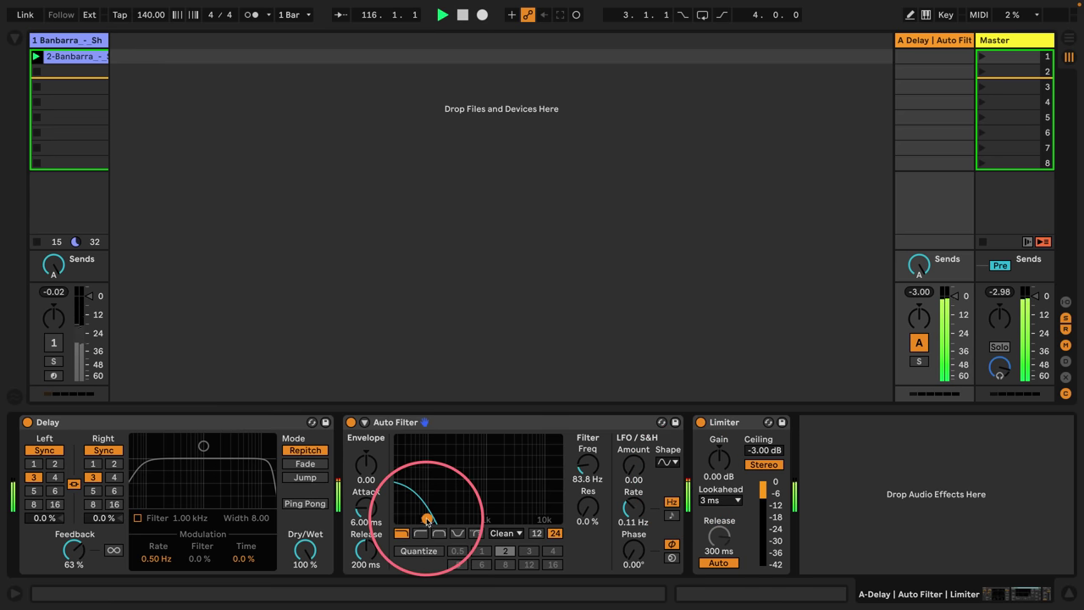
drag(428, 518, 513, 518)
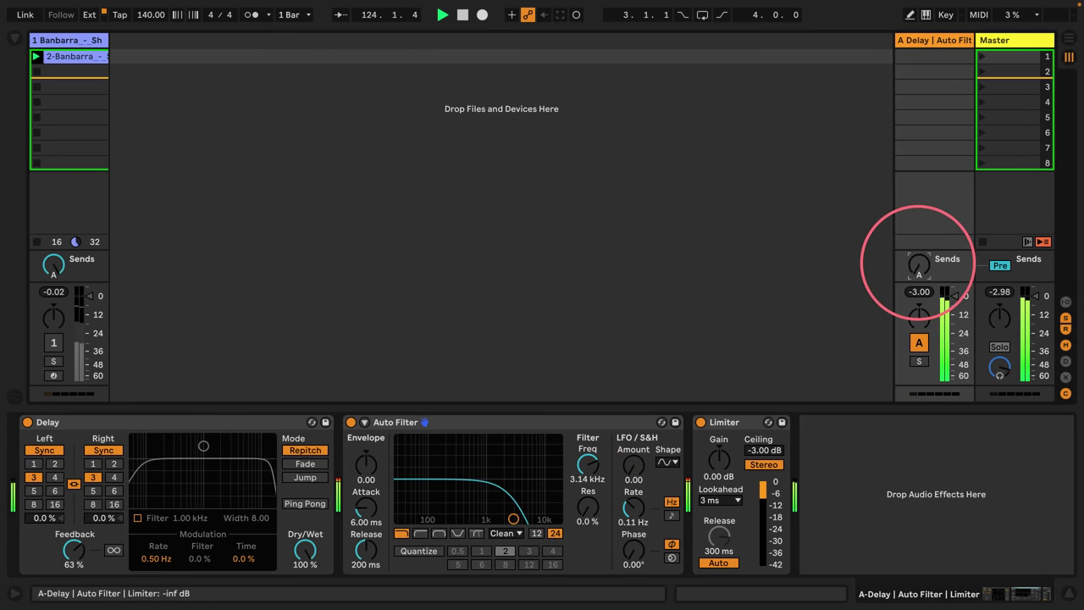
Stop the feedback by lowering return A's send and muting it, and switch the Auto Filter to a 26.0 Hz high-pass.
drag(919, 266, 918, 359)
click(918, 342)
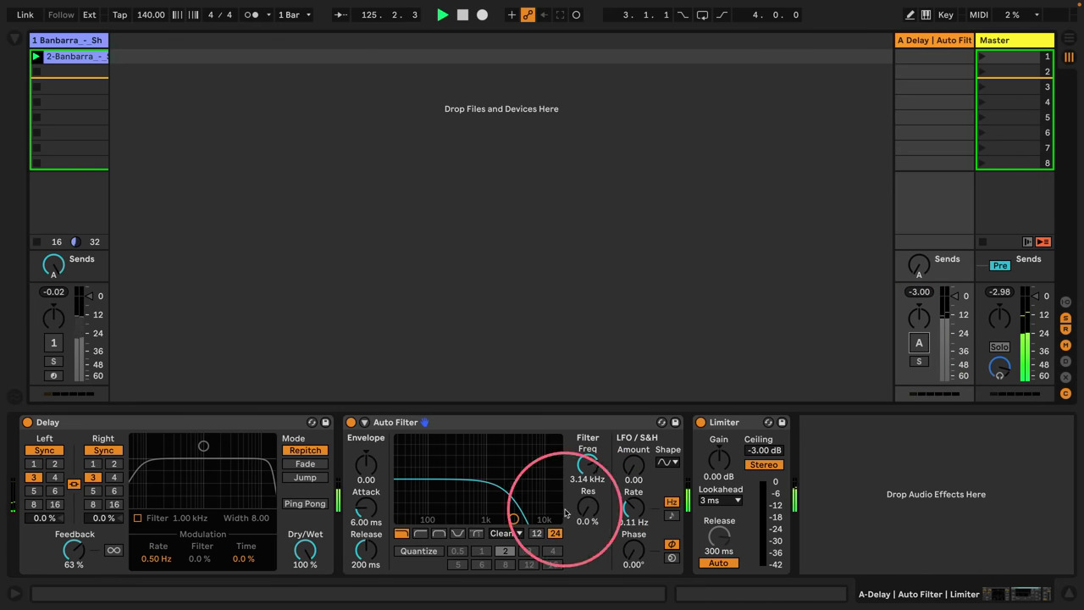
click(420, 532)
drag(513, 518, 411, 521)
Restart the feedback with the drum track and return A active and the return's own send at 0.0 dB, and mute the drums.
click(53, 342)
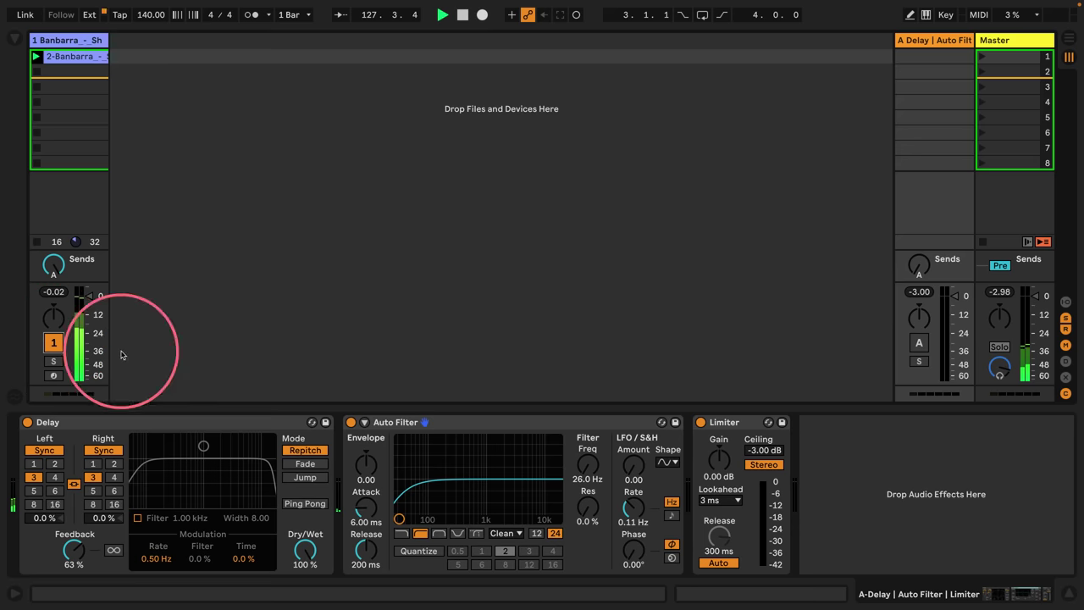
click(918, 342)
click(918, 266)
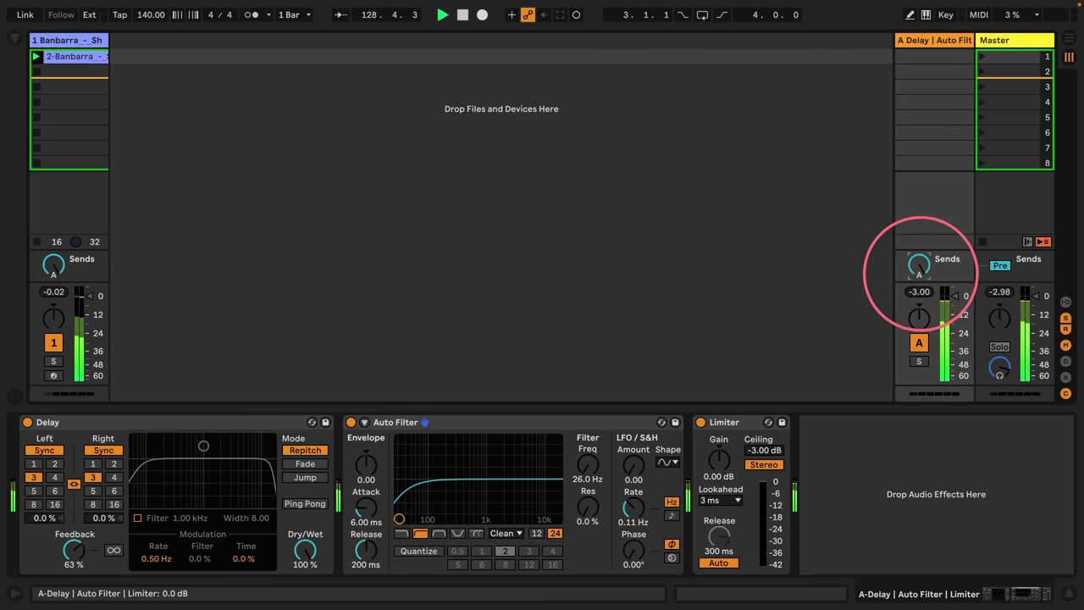
click(54, 342)
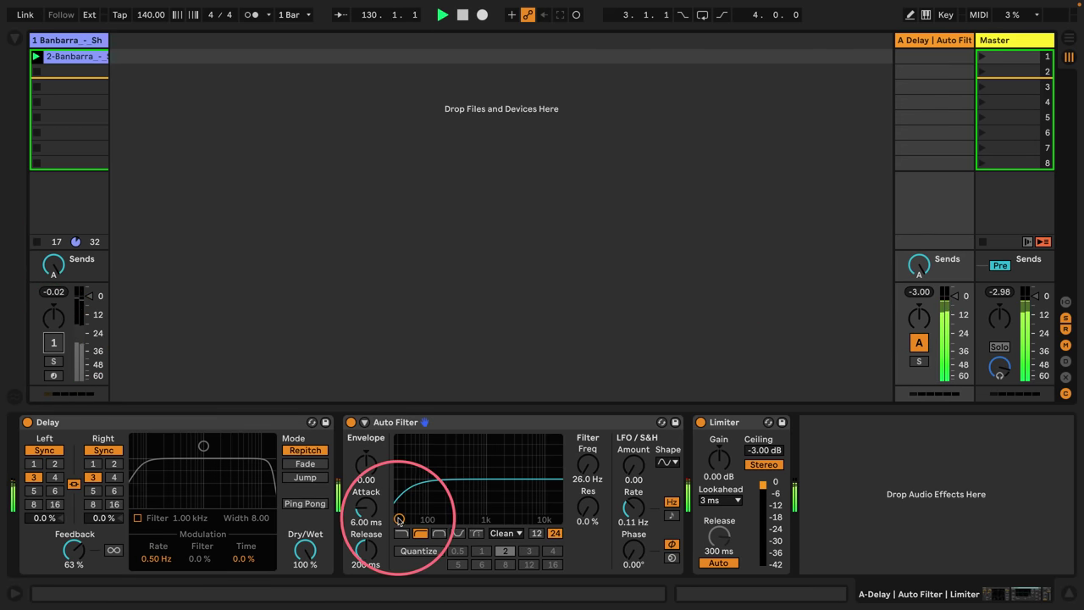
Sweep the Auto Filter's high-pass cutoff up to 19.9 kHz and back down to 104 Hz.
drag(398, 519, 558, 518)
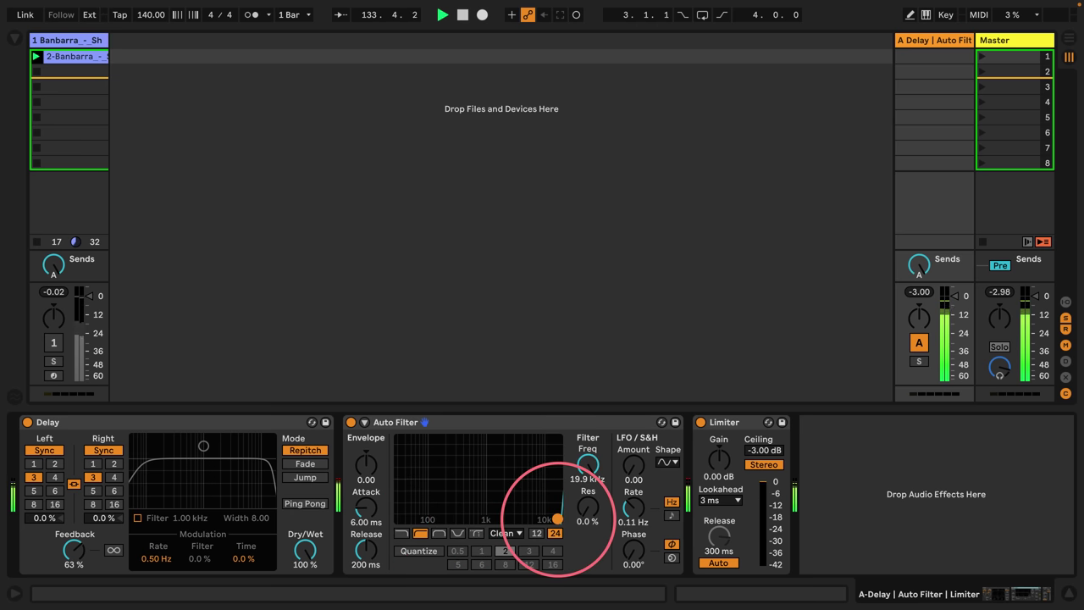
click(446, 423)
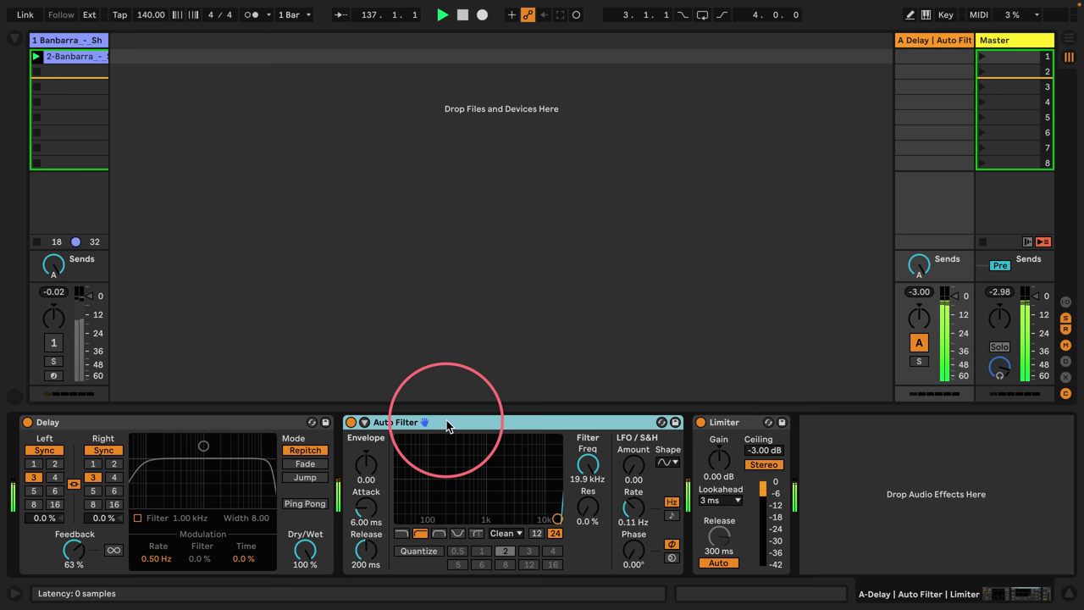
drag(556, 518, 431, 520)
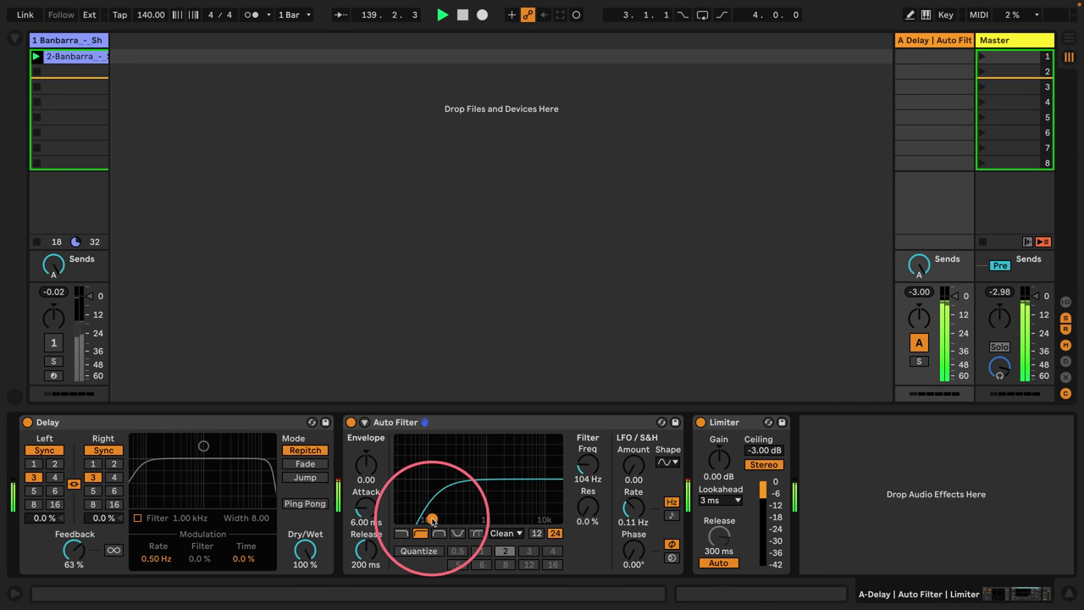
Duplicate the Auto Filter and set the first one to low-pass at 4.48 kHz.
click(435, 422)
key(ctrl+d)
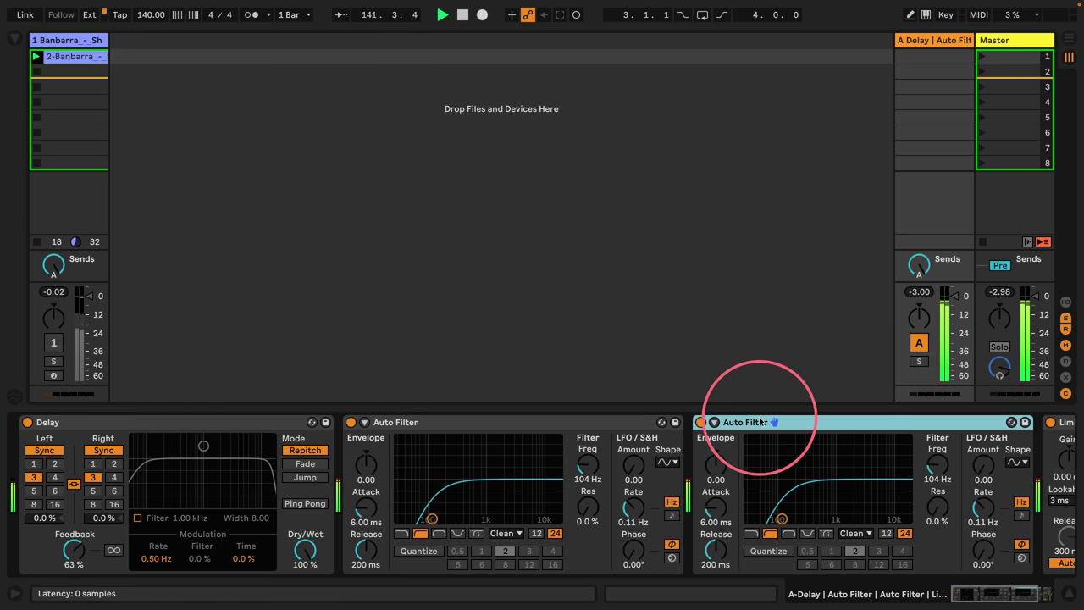
click(382, 422)
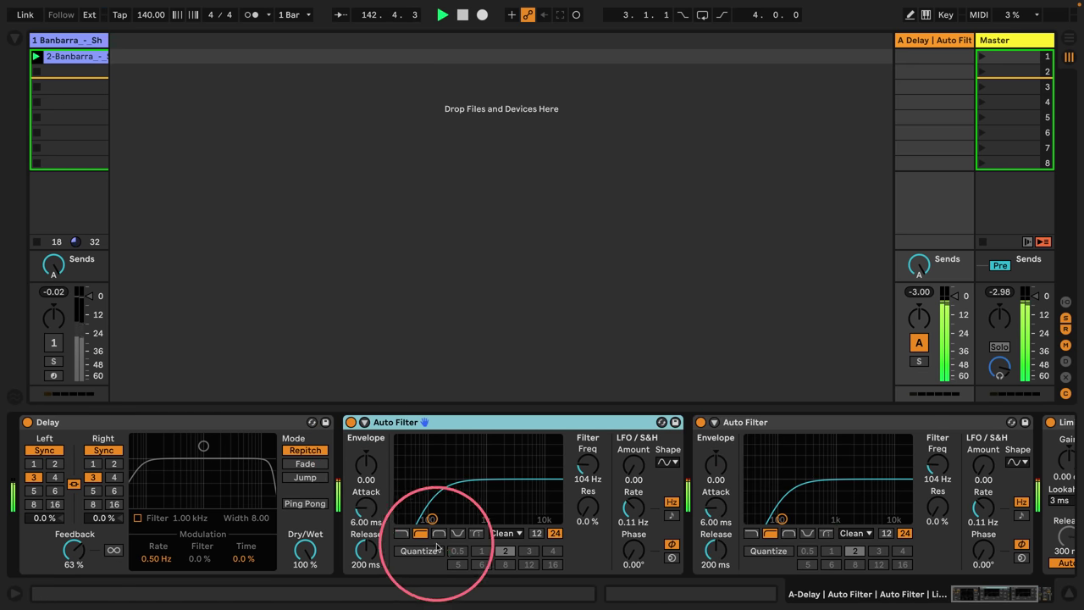
click(401, 533)
drag(431, 519, 521, 518)
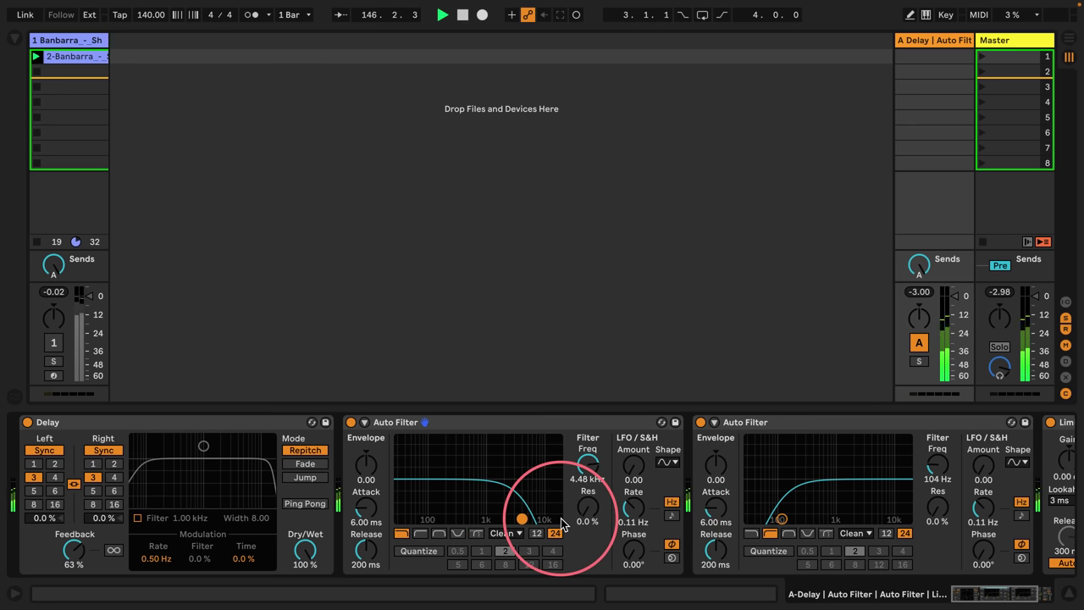
Narrow the filtered band with the low-pass at 2.05 kHz and Res 9.3 %, and the high-pass at 1.49 kHz and Res 11 %.
click(74, 551)
drag(779, 518, 826, 511)
mouse_move(522, 518)
mouse_down()
mouse_move(497, 505)
mouse_move(503, 512)
mouse_up()
drag(827, 511, 845, 511)
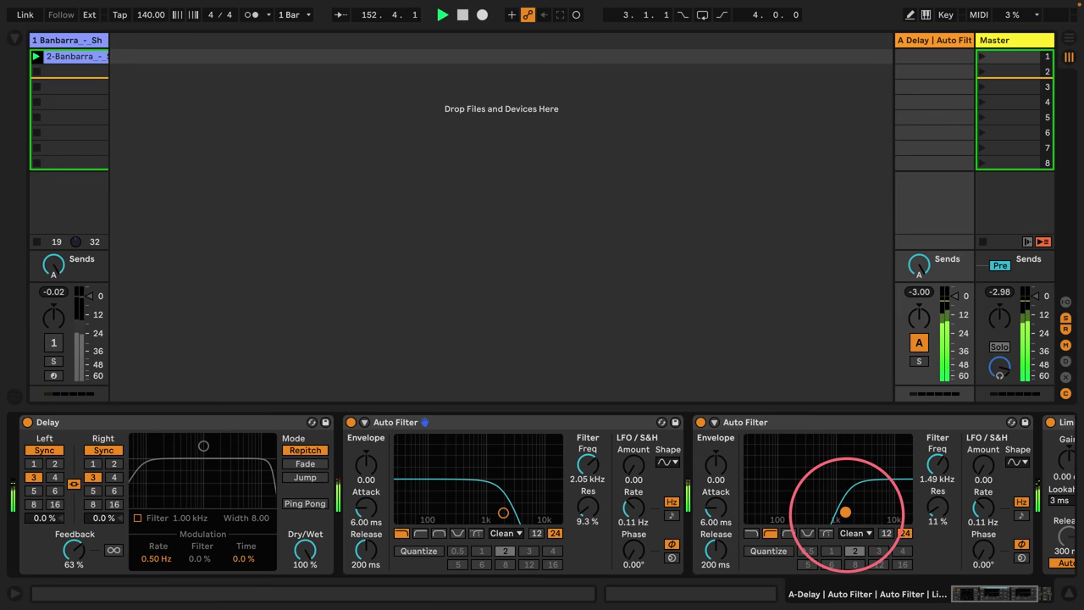
Set the Delay time to 4 sixteenths and widen the band: low-pass 4.17 kHz with Res 15 %, high-pass 227 Hz with Res 13 %.
click(114, 491)
click(114, 477)
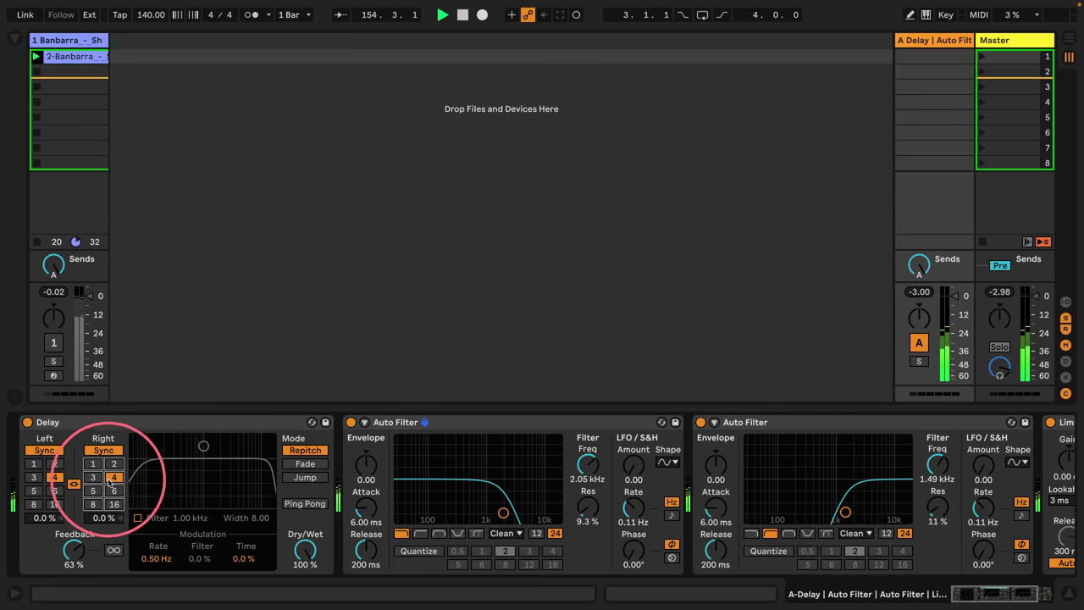
drag(503, 512, 520, 509)
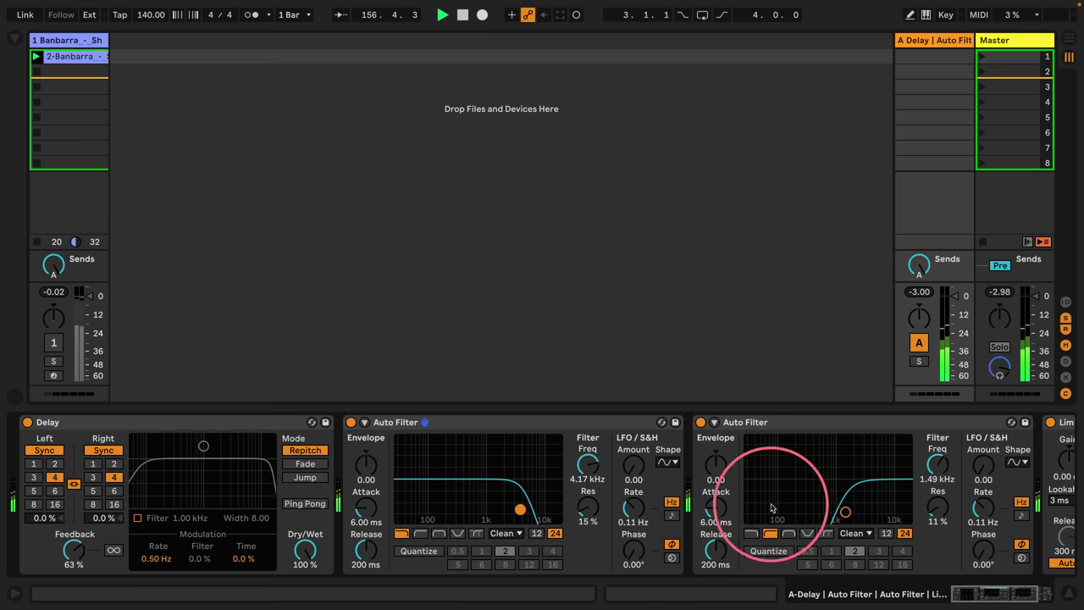
drag(845, 511, 800, 510)
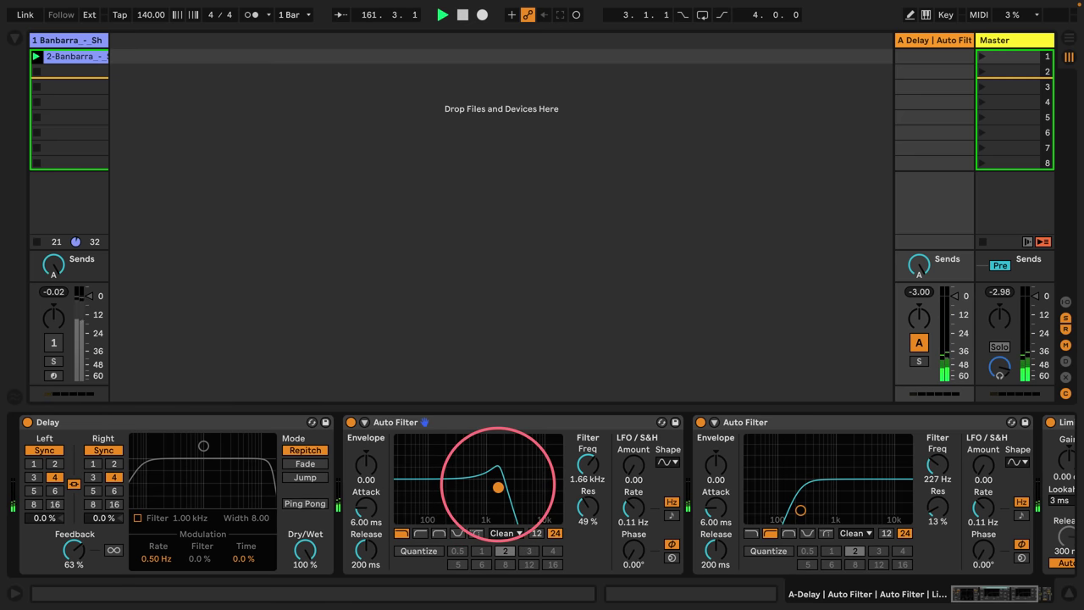
Open the low-pass filter to 12.5 kHz with Res 4.0 % and raise the high-pass to 706 Hz with Res 21 %.
drag(497, 481, 499, 479)
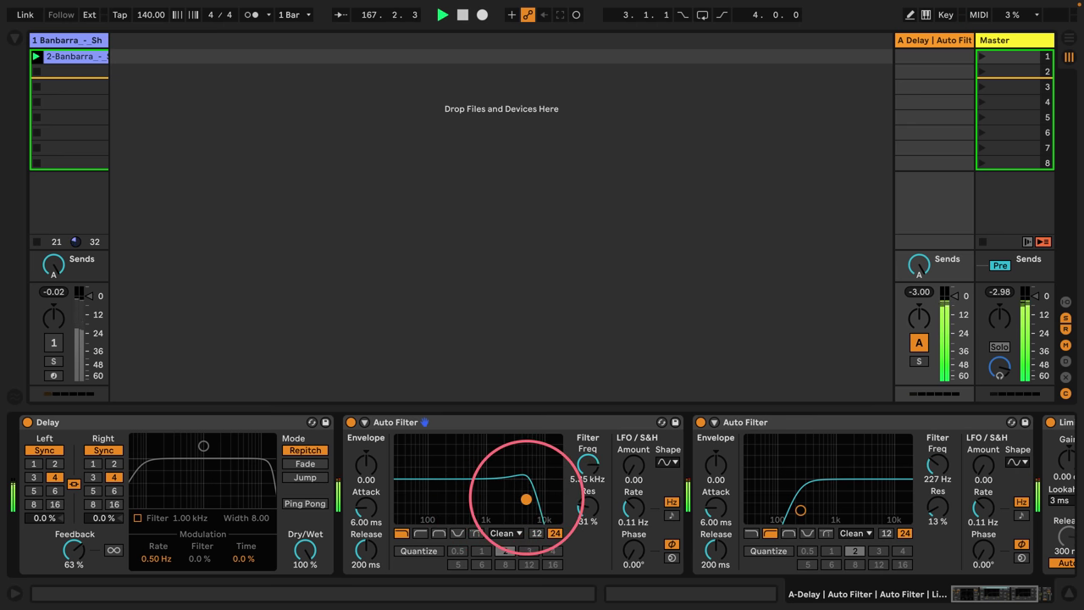
drag(543, 513, 546, 515)
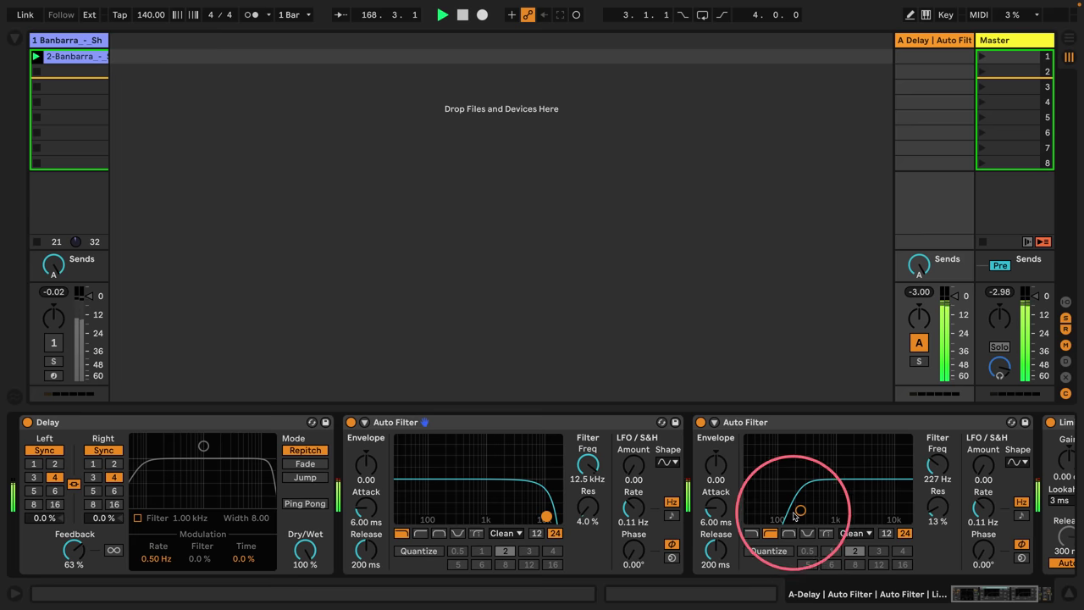
drag(800, 510, 827, 506)
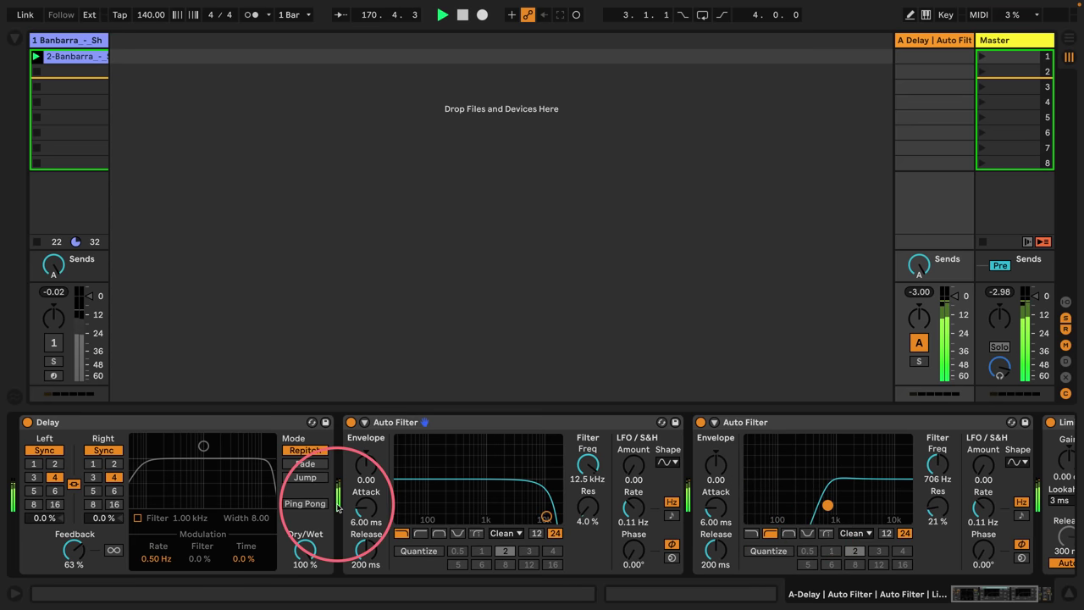
Set the Delay time to 3 sixteenths and sweep the resonant low-pass through 682 Hz and up to 1.84 kHz.
click(93, 477)
drag(546, 515, 542, 513)
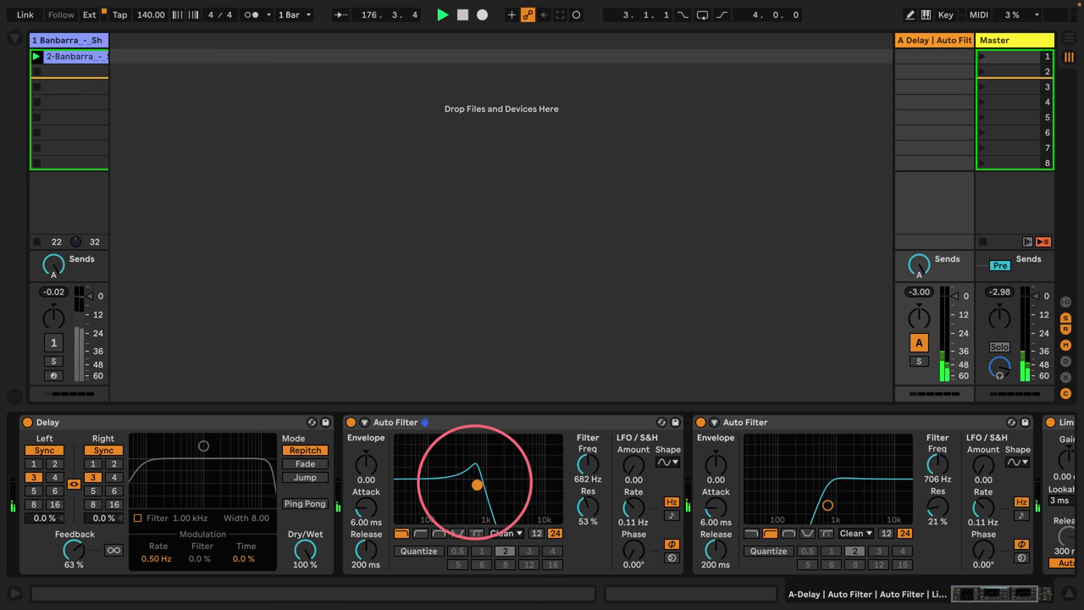
drag(477, 486, 472, 485)
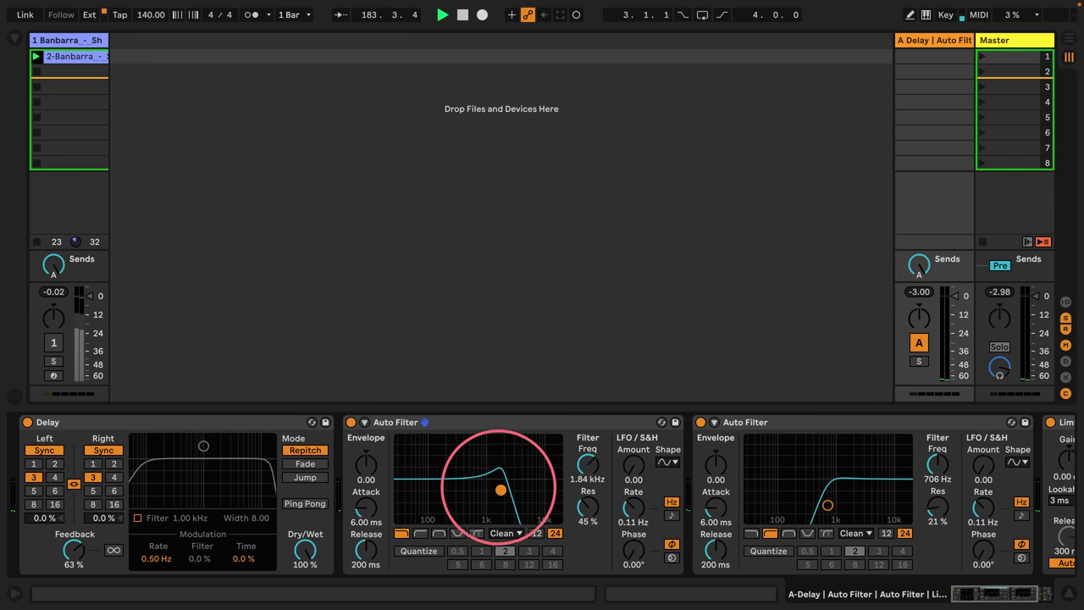
Lower the high-pass to 165 Hz and the low-pass to 211 Hz, both with Res 0.0 %.
drag(507, 490, 544, 519)
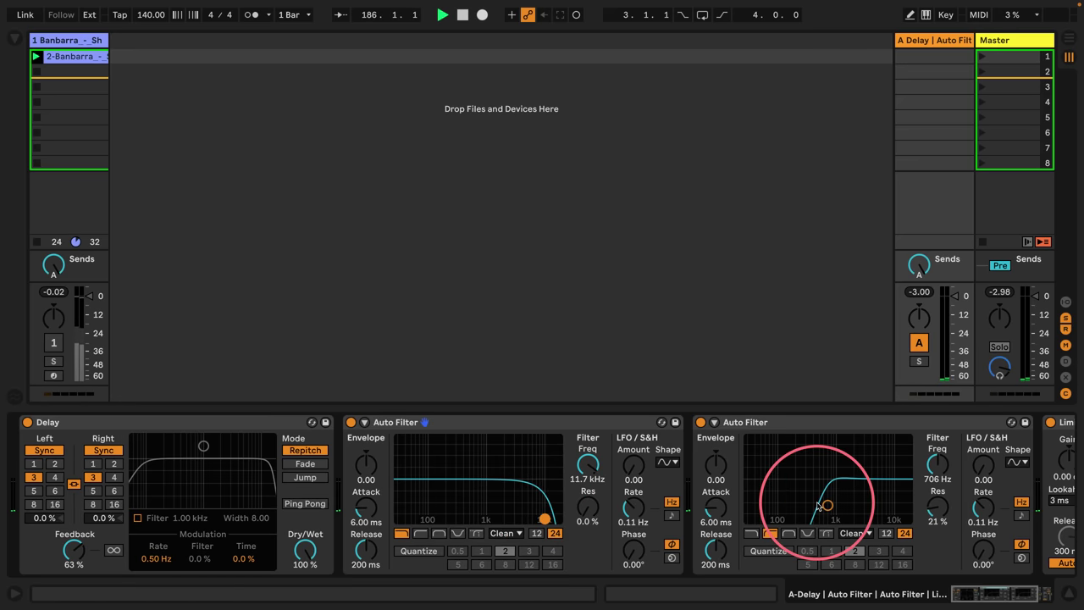
drag(818, 505, 793, 518)
drag(544, 519, 448, 518)
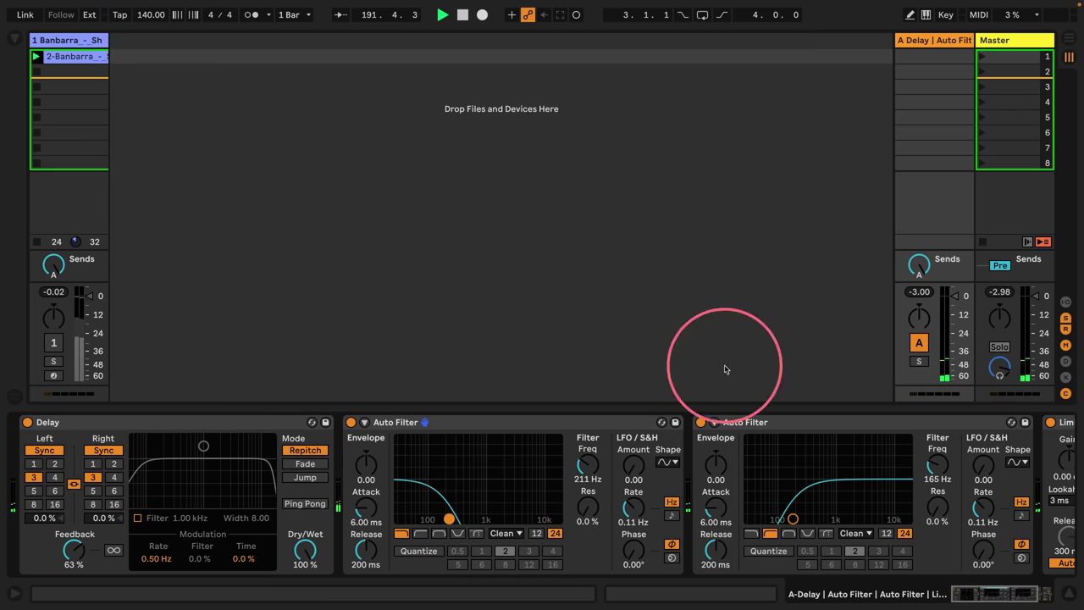
Turn the return track's own send A fully down and open the low-pass to 3.14 kHz.
click(918, 264)
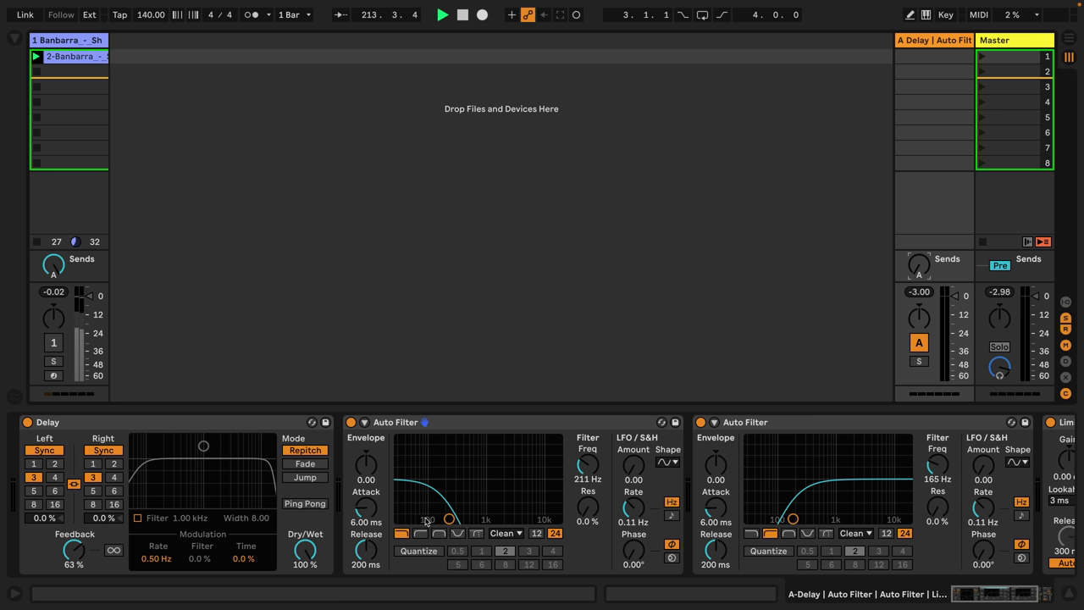
drag(449, 519, 519, 518)
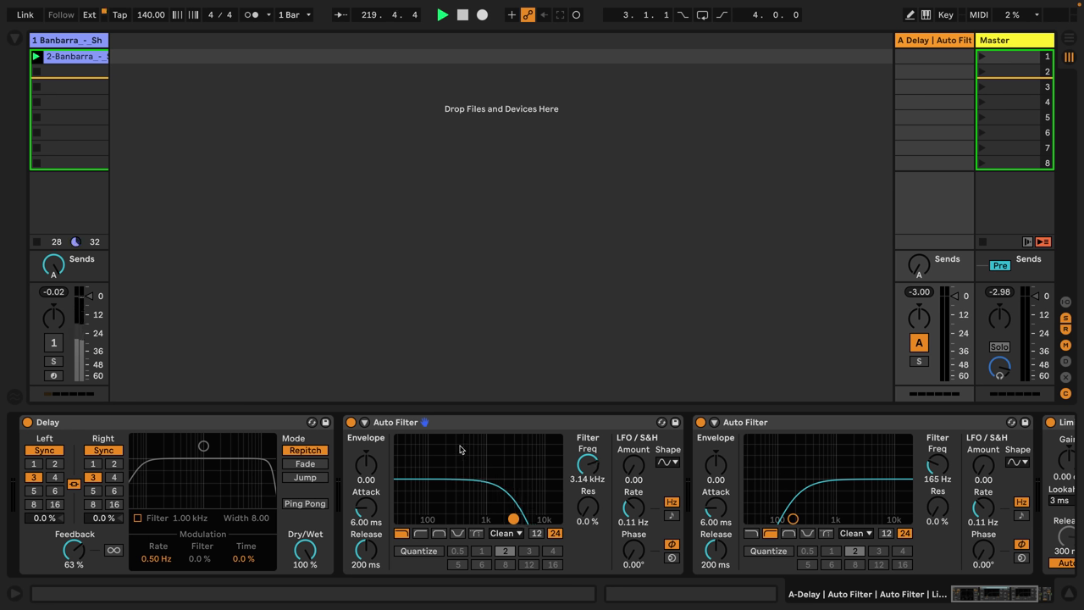
Insert a Redux effect between the two Auto Filters on the return track, and hide the browser.
click(15, 40)
scroll(227, 235, down, 10)
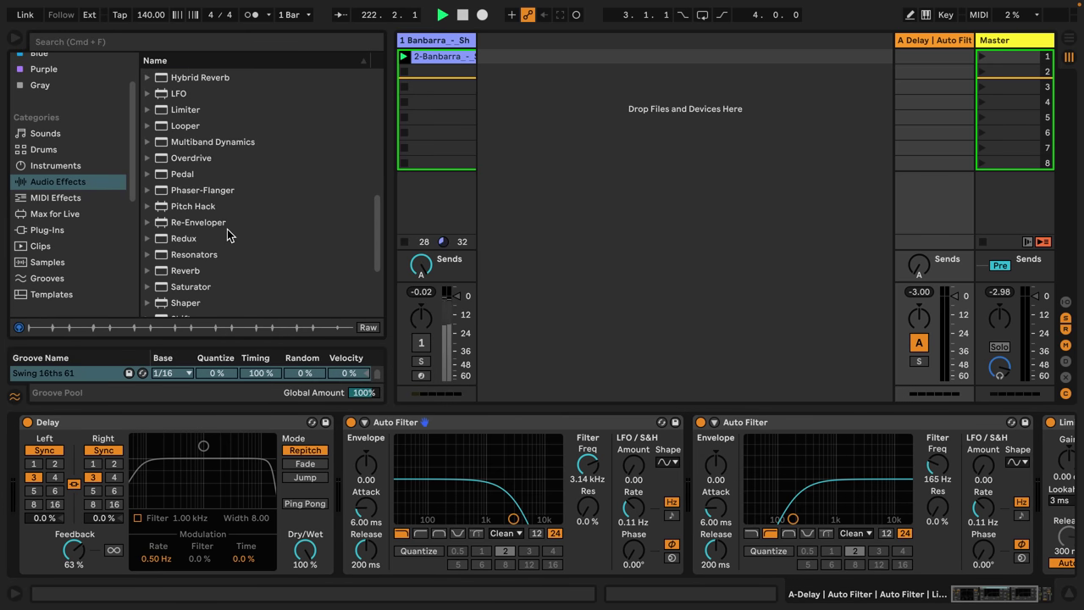
scroll(164, 213, up, 1)
click(157, 196)
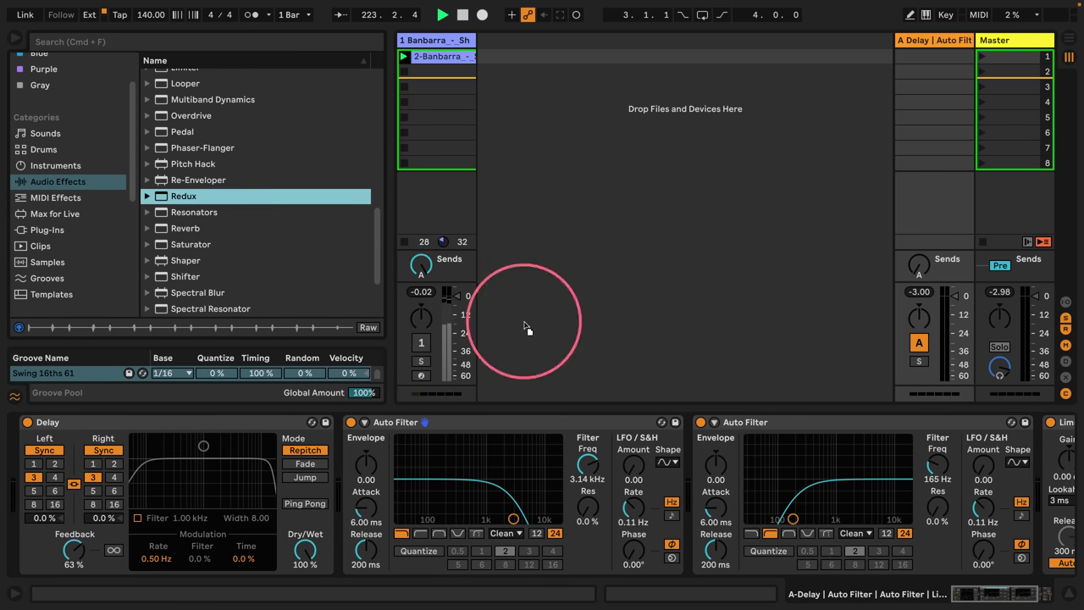
click(837, 520)
key(Return)
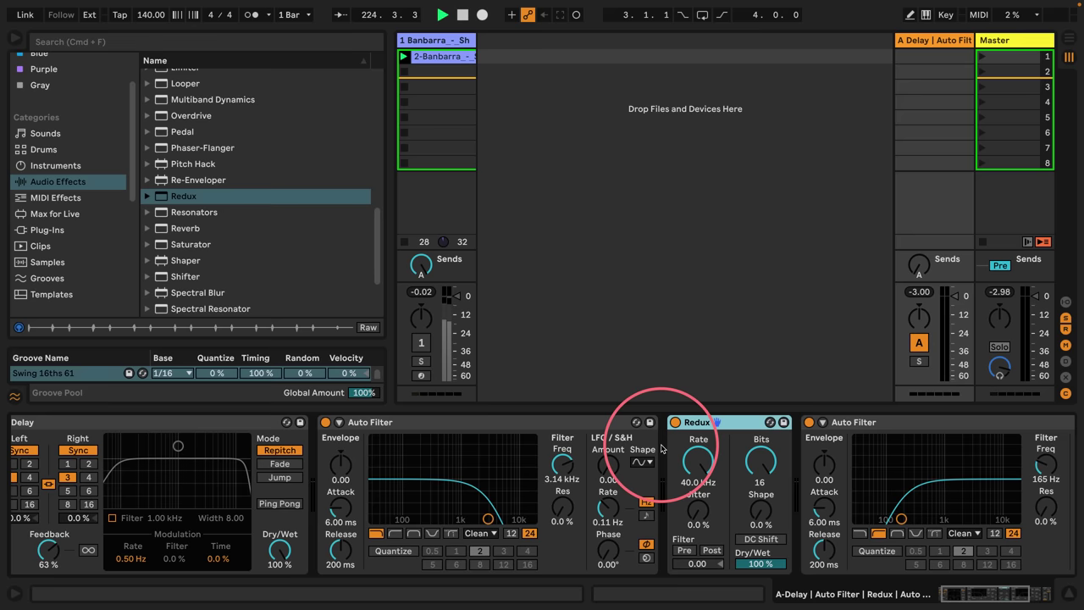
click(427, 427)
click(887, 420)
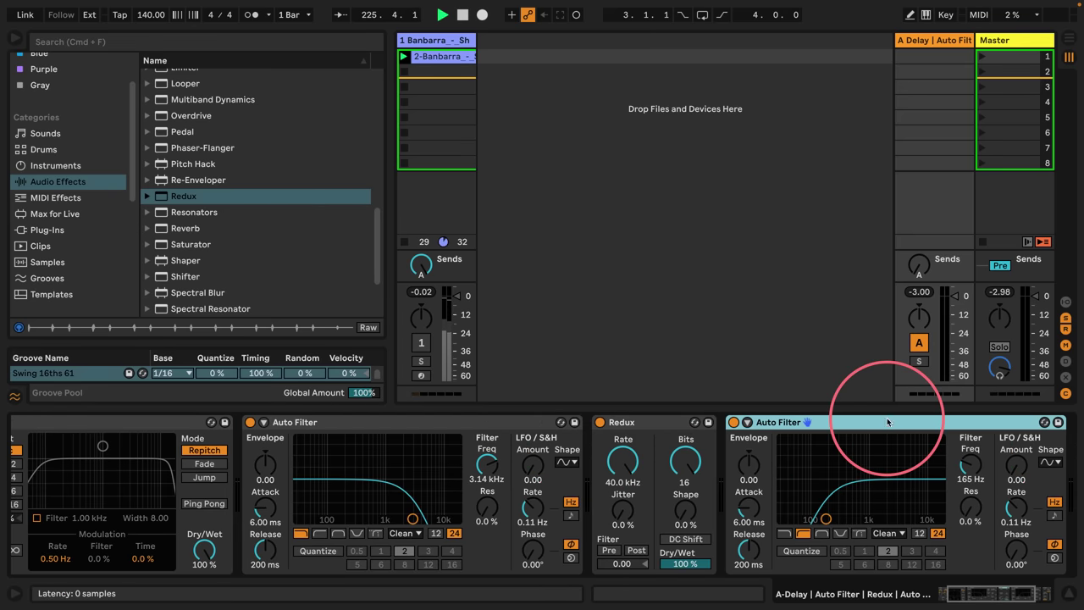
click(15, 39)
Restart the feedback by briefly unmuting the drum track while turning up the return's own send A.
click(53, 342)
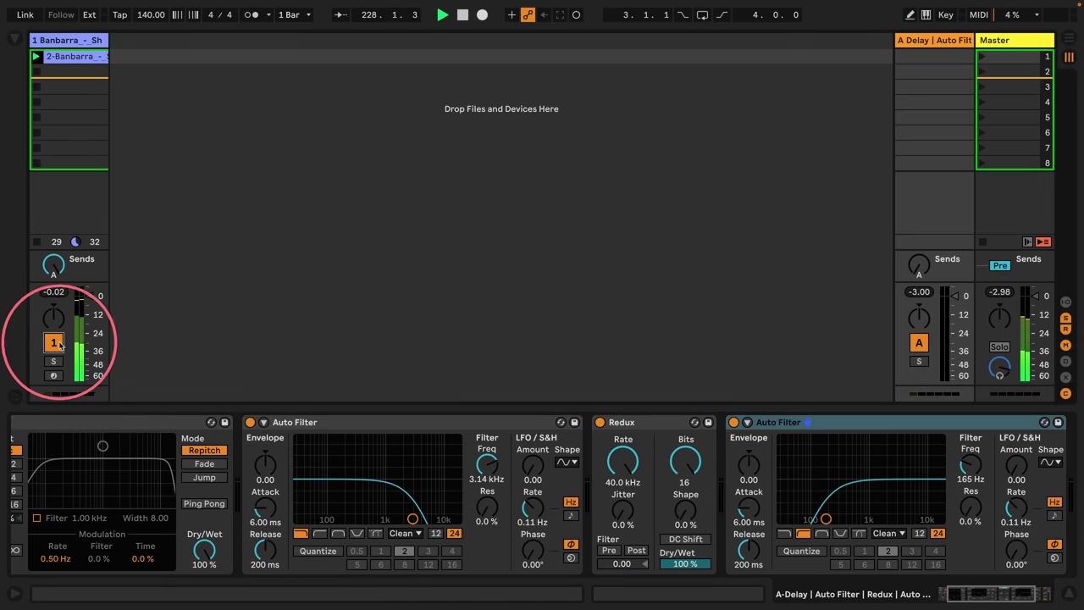
click(918, 265)
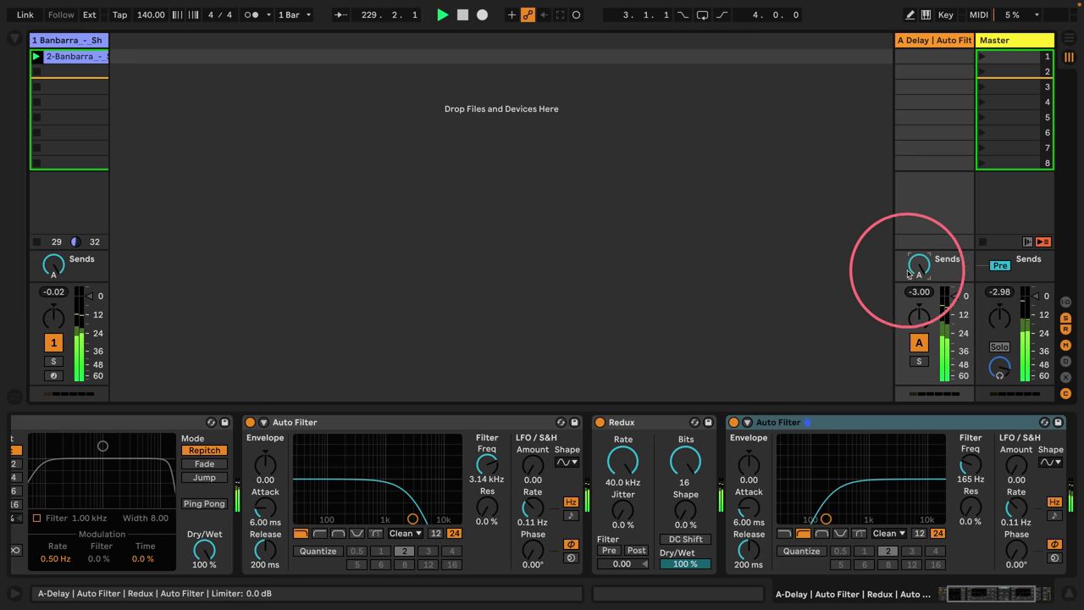
click(54, 342)
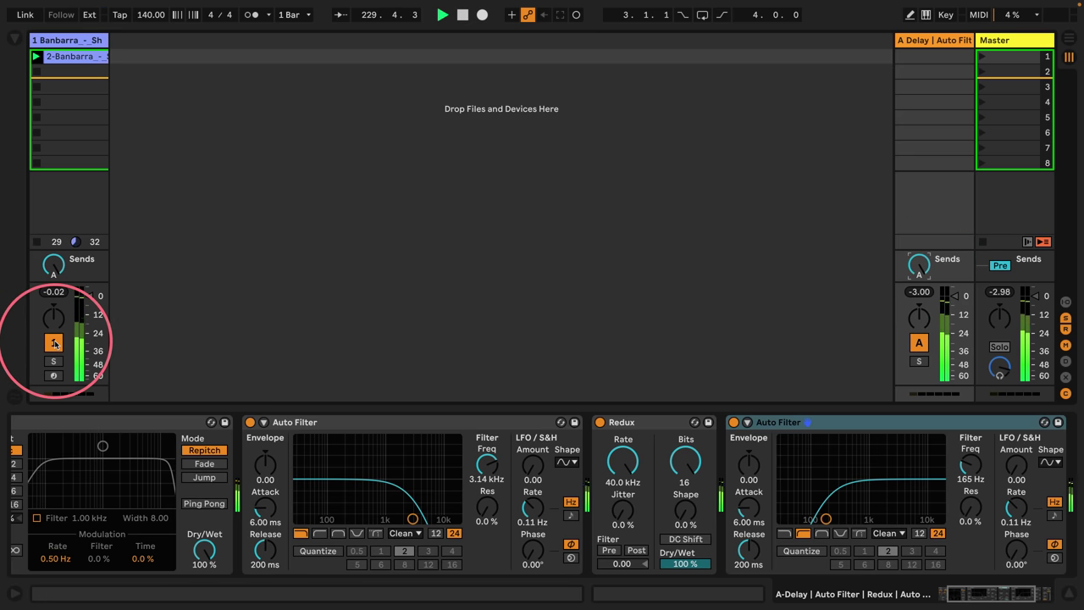
Set Redux Bits to 10, and narrow the band with the high-pass at 301 Hz and the low-pass at 906 Hz.
click(686, 462)
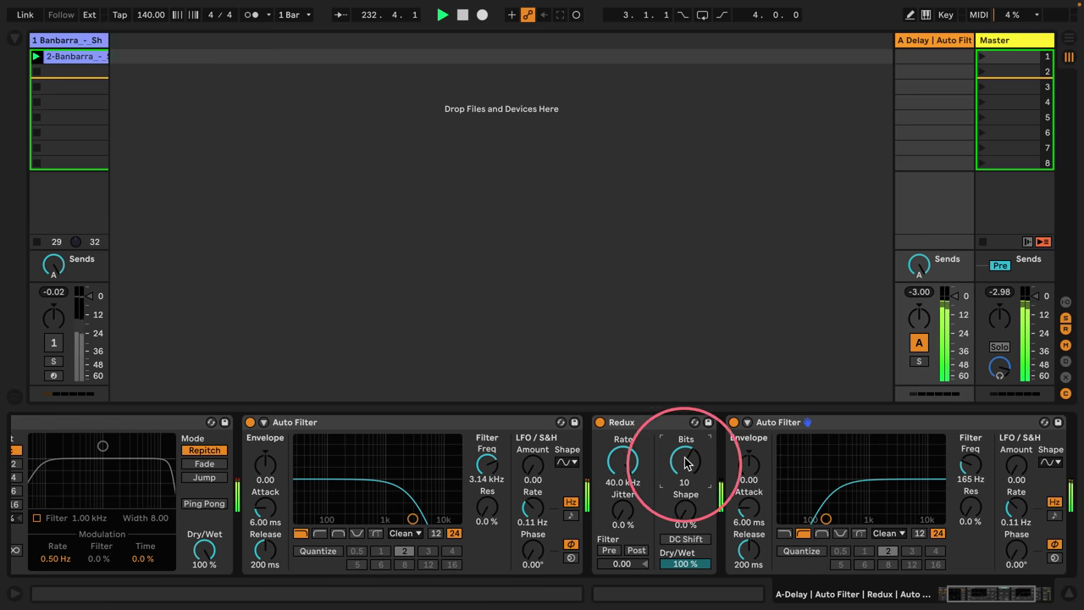
drag(826, 518, 835, 521)
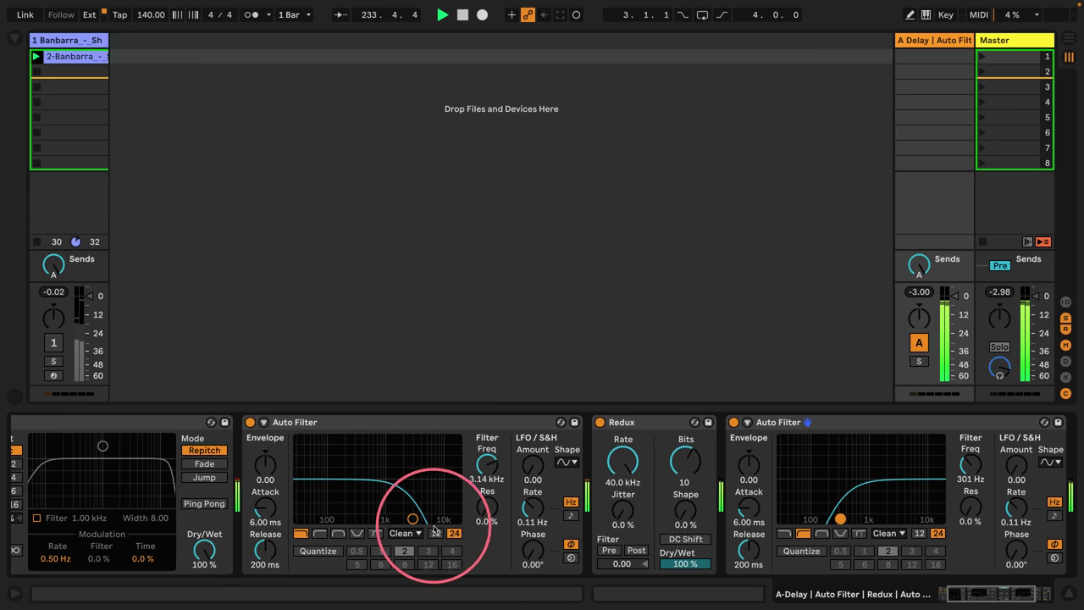
drag(412, 518, 383, 518)
Set Delay Feedback to 95 % and Redux Rate to 8.10 kHz, with the low-pass at 373 Hz and the high-pass at 495 Hz.
scroll(466, 457, left, 3)
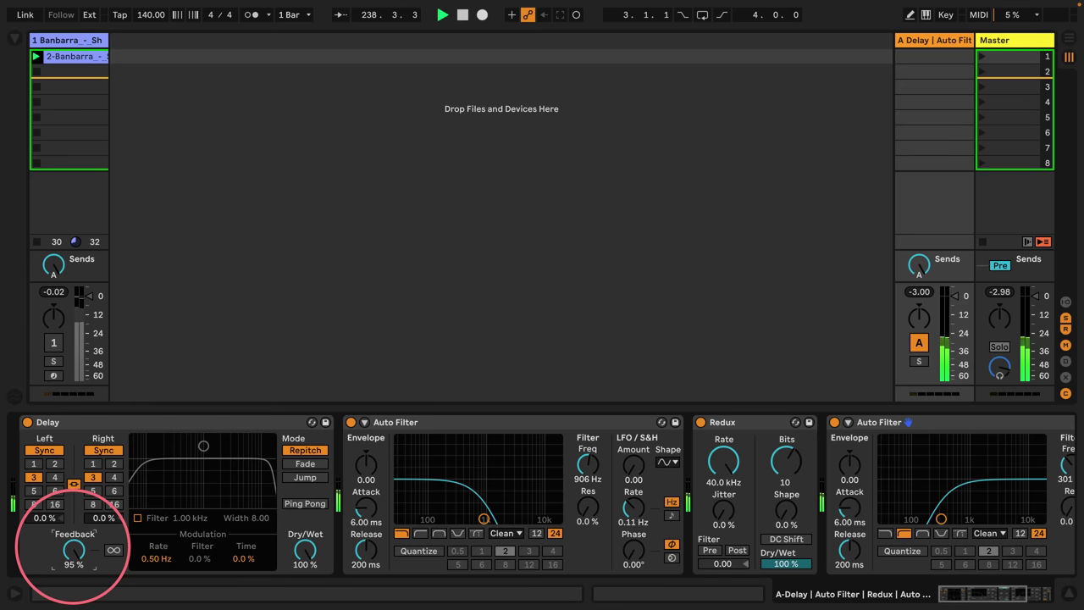
drag(714, 446, 714, 451)
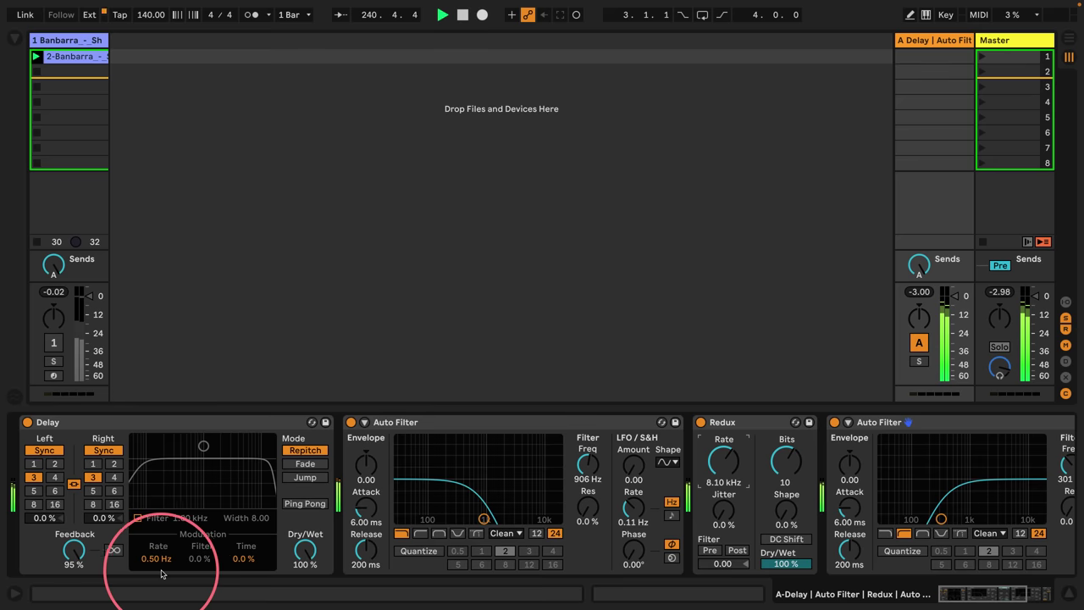
drag(484, 518, 462, 518)
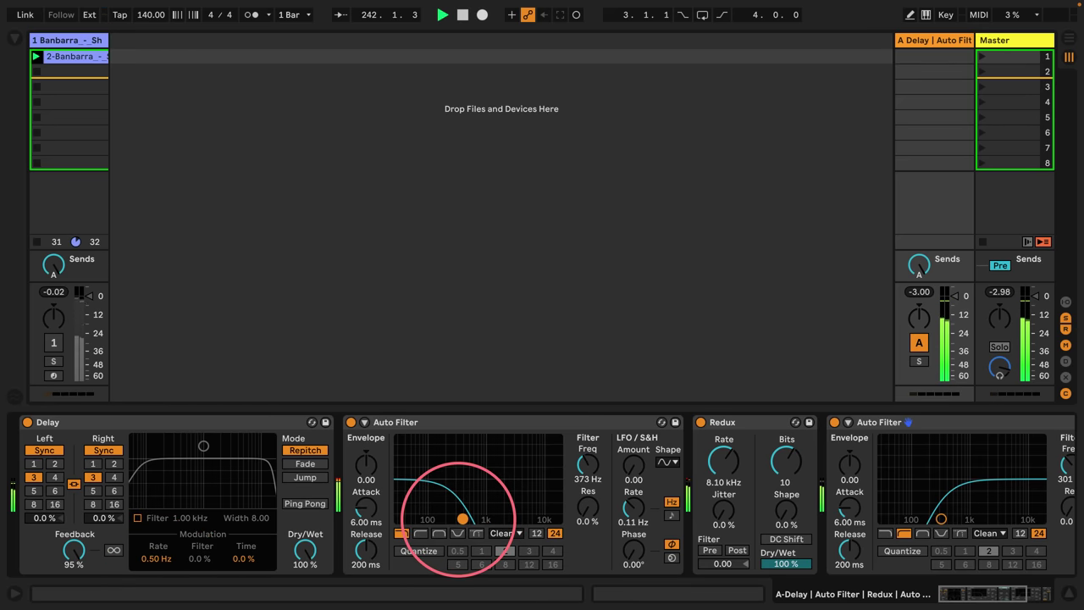
mouse_move(940, 518)
mouse_down()
mouse_move(966, 499)
mouse_move(953, 509)
mouse_up()
Degrade the feedback further with Redux Bits 5 and Rate 1.62 kHz, and set the low-pass to 706 Hz.
drag(772, 478, 799, 470)
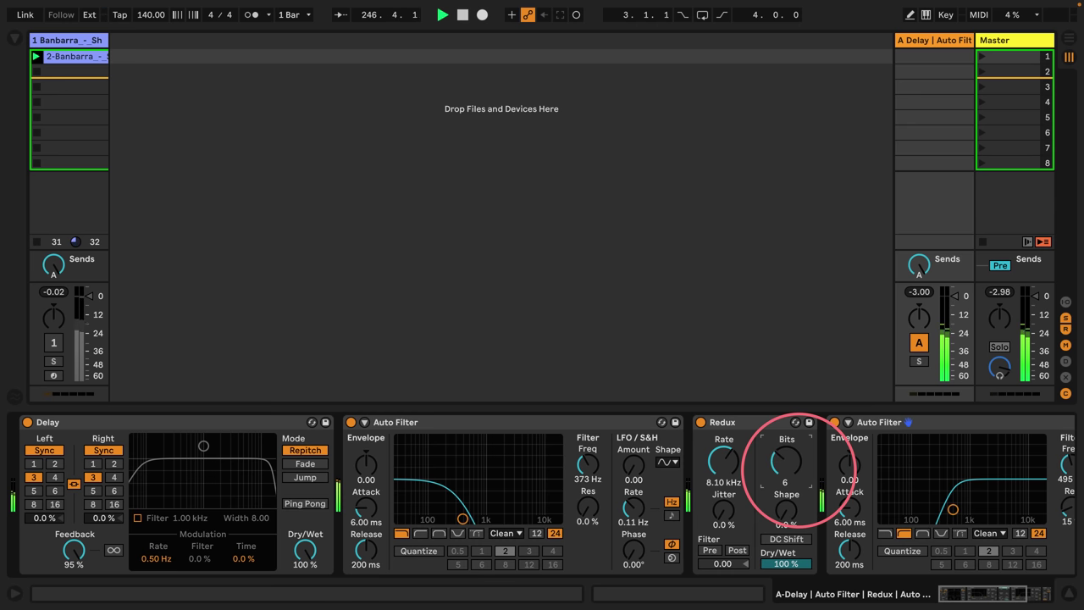
mouse_move(462, 519)
mouse_down()
mouse_move(449, 472)
mouse_move(453, 518)
mouse_move(495, 518)
mouse_move(453, 518)
mouse_move(479, 518)
mouse_move(449, 531)
mouse_up()
drag(724, 461, 724, 471)
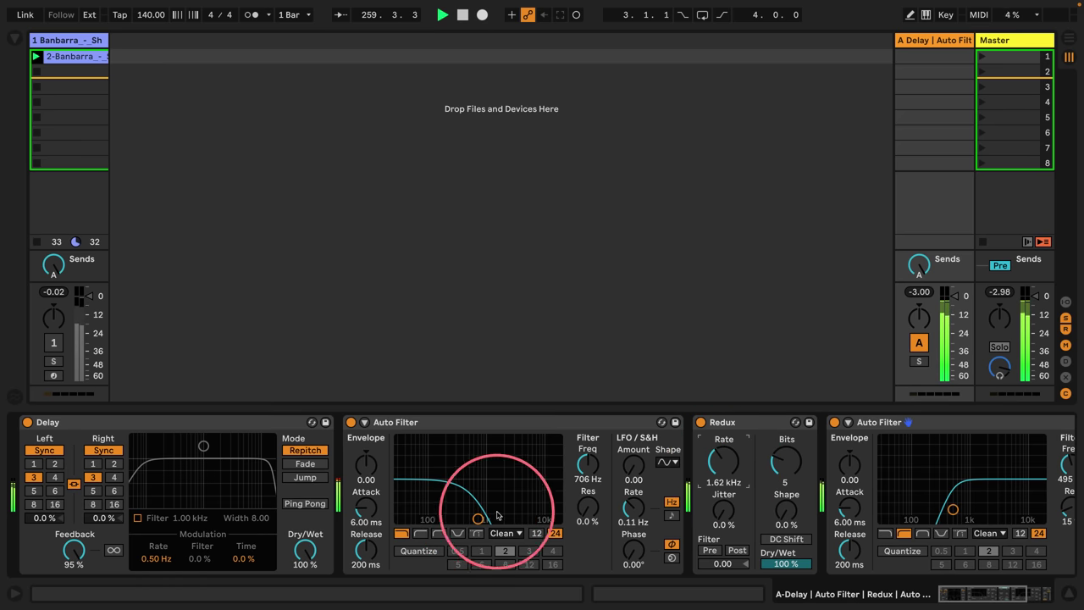
Set the high-pass to 814 Hz with Res 17 % and the low-pass to 532 Hz, and raise Redux Jitter to 12 %.
mouse_move(478, 518)
mouse_down()
mouse_move(450, 514)
mouse_move(459, 519)
mouse_up()
mouse_move(952, 509)
mouse_down()
mouse_move(948, 496)
mouse_move(994, 466)
mouse_move(994, 496)
mouse_move(964, 507)
mouse_up()
drag(725, 518, 724, 514)
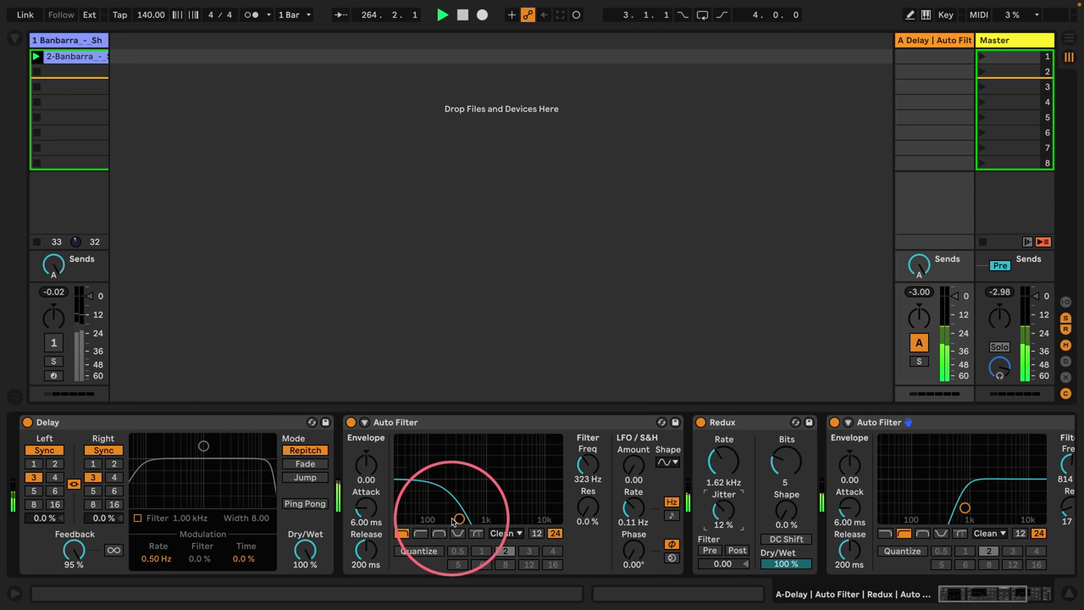
drag(458, 518, 471, 518)
Unmute the drum track, and set the return's Redux Rate to 10.8 kHz and low-pass cutoff to 706 Hz.
click(53, 343)
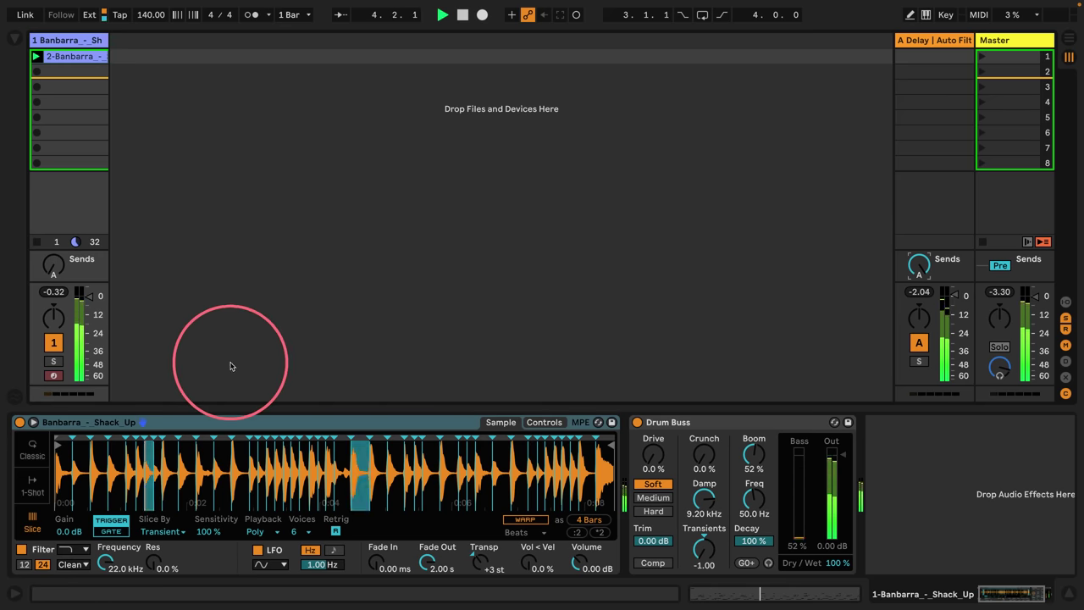
drag(49, 259, 109, 279)
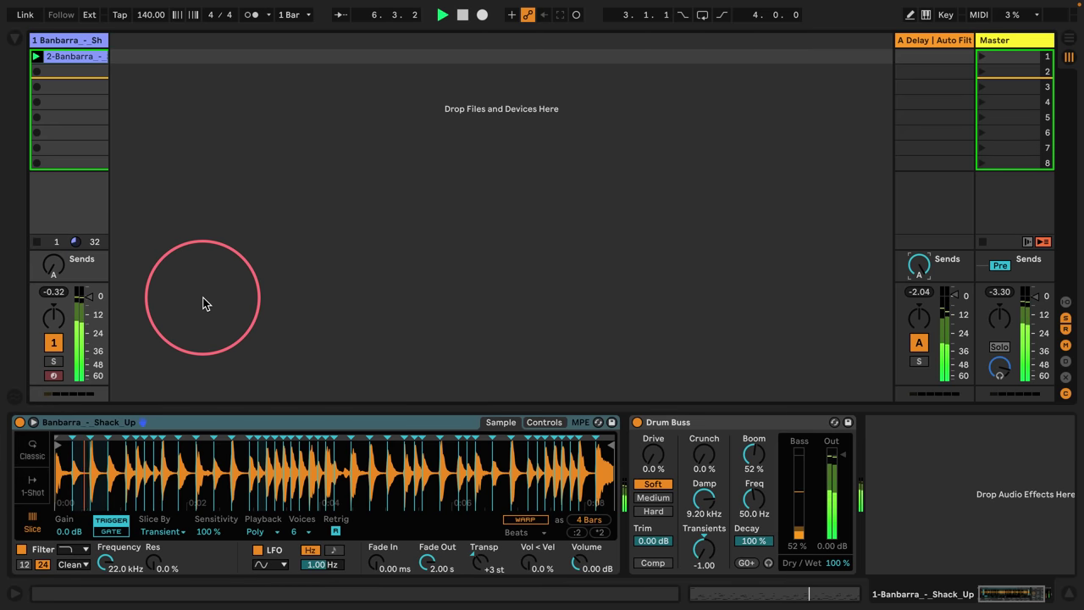
click(921, 41)
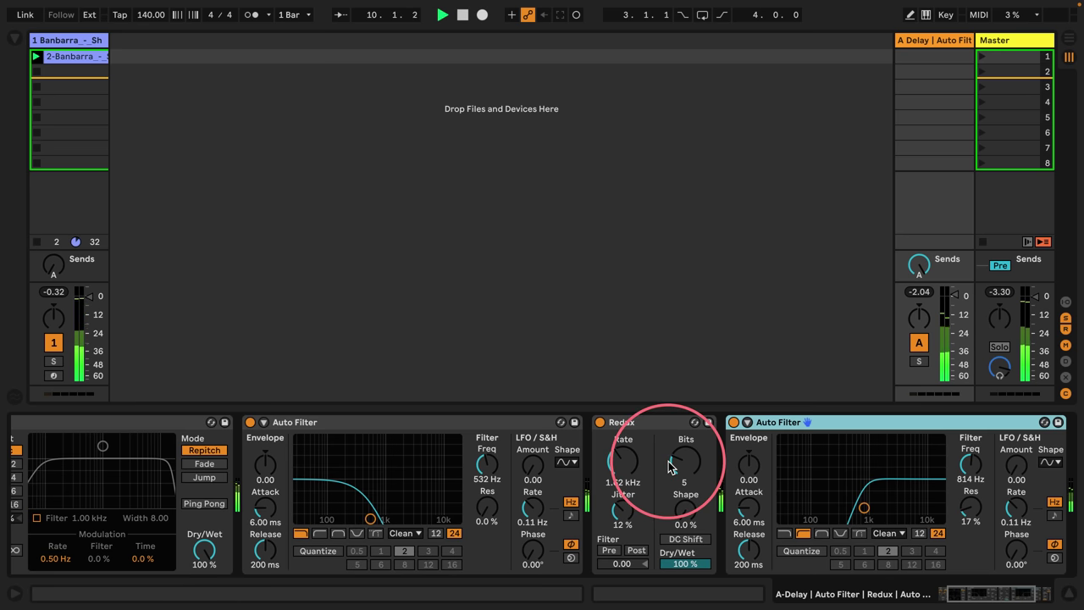
drag(623, 461, 622, 436)
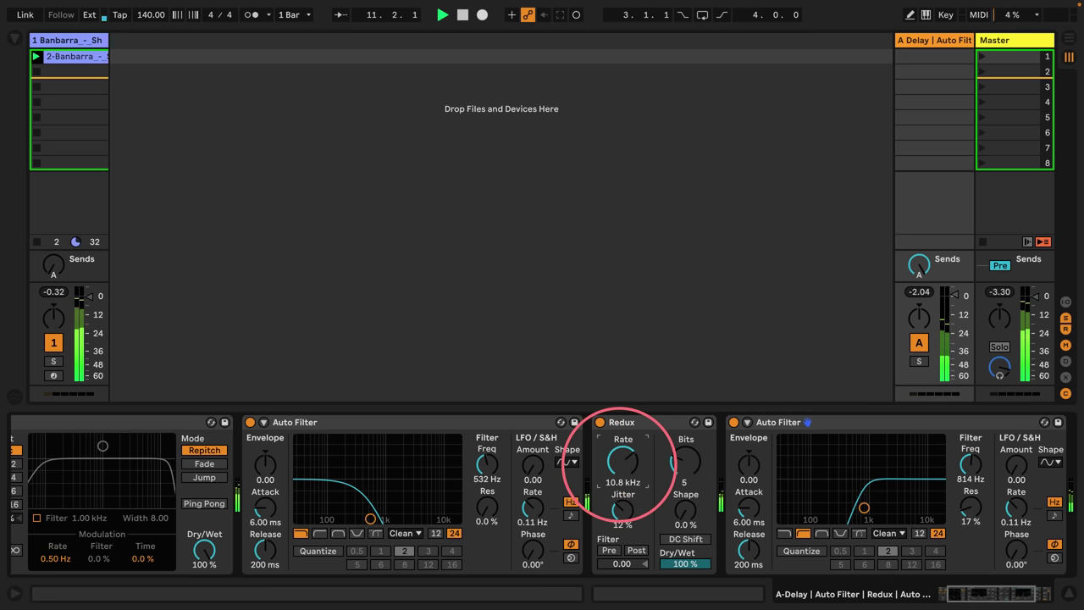
mouse_move(370, 518)
mouse_down()
mouse_move(406, 518)
mouse_move(378, 518)
mouse_up()
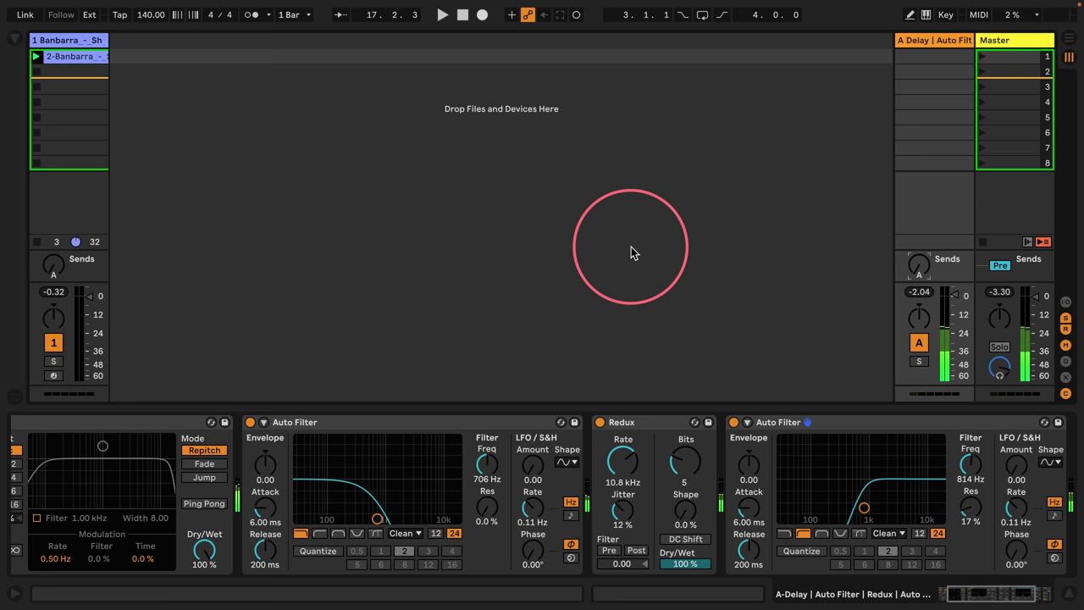
Start playback and turn up the return track's own send A to build feedback under the drum loop.
key(space)
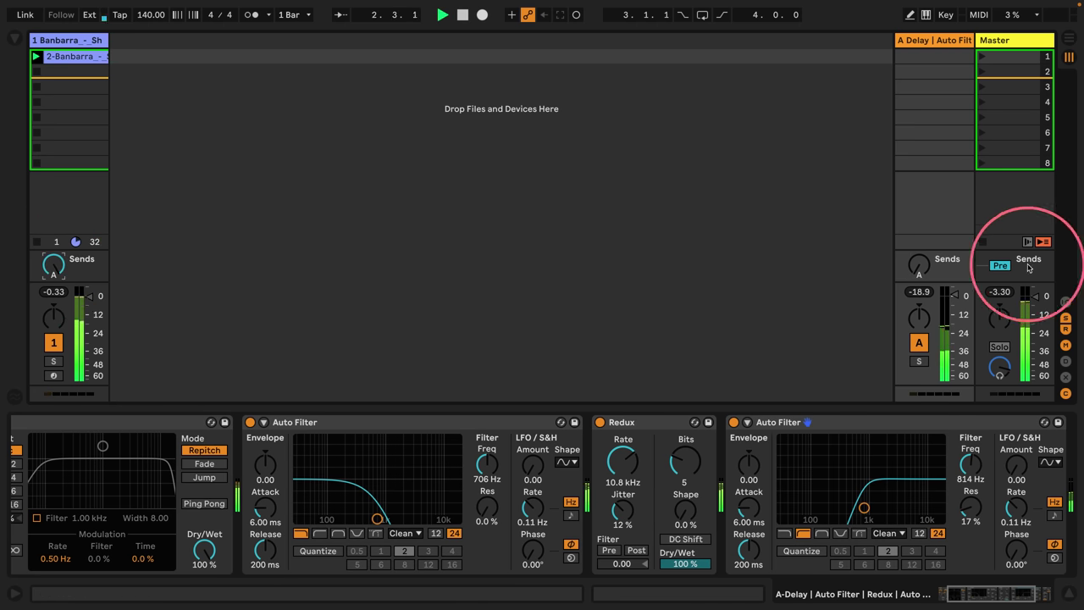
click(918, 264)
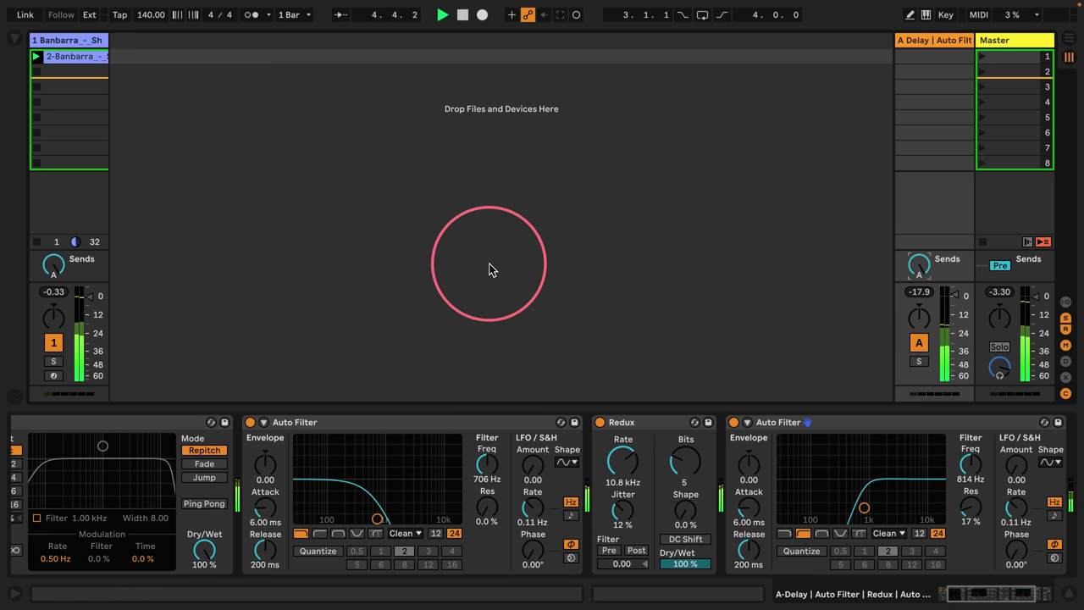
Set the low-pass to 1.04 kHz with Res 9.3 % and lower the Redux Rate to 2.70 kHz.
scroll(386, 484, left, 3)
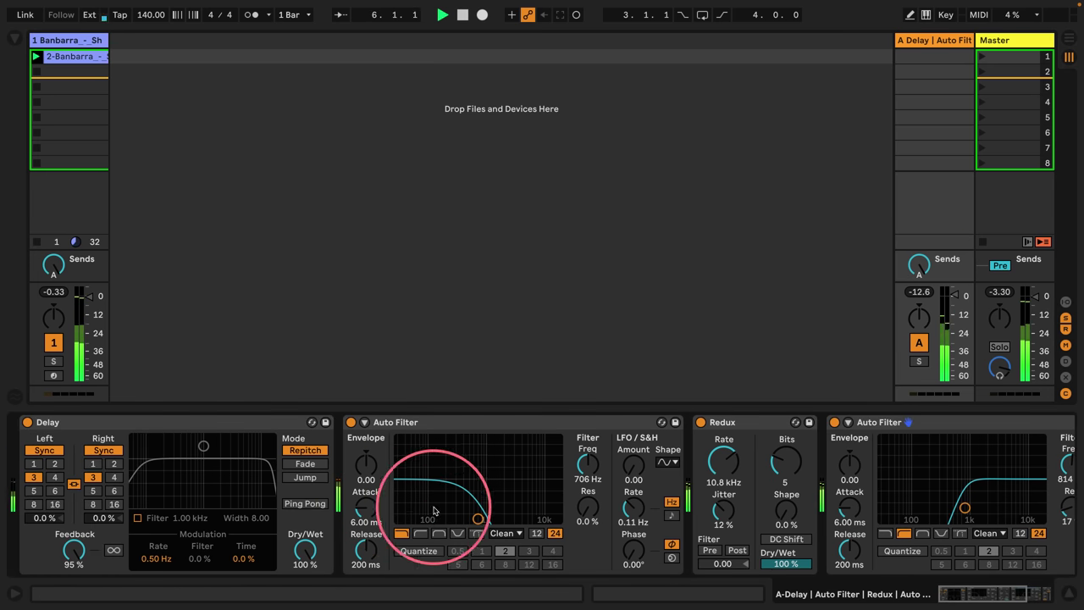
mouse_move(477, 518)
mouse_down()
mouse_move(496, 501)
mouse_move(487, 512)
mouse_up()
drag(725, 449, 720, 471)
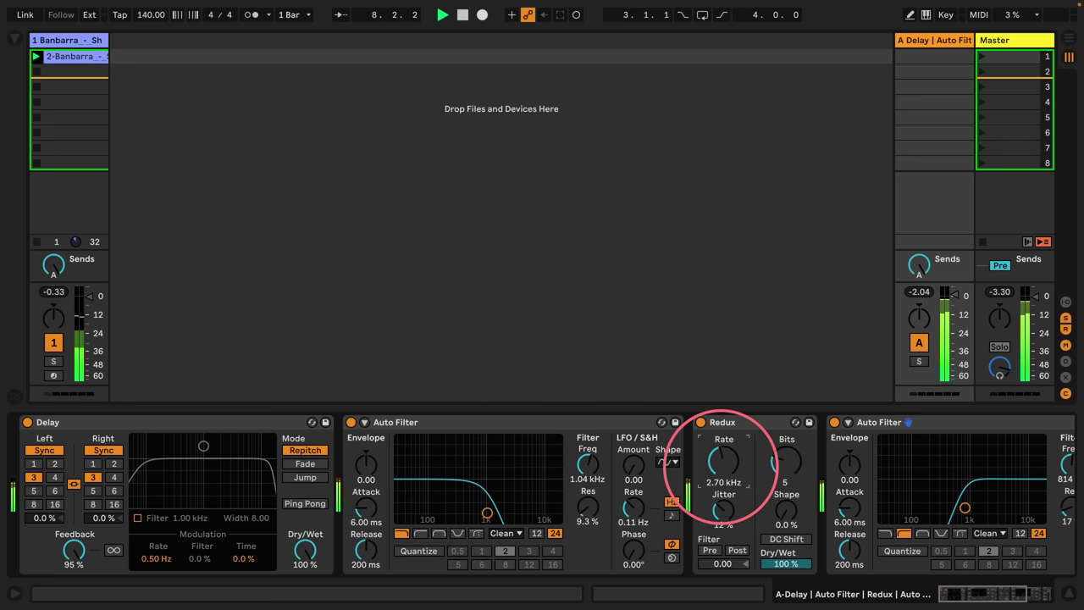
Move the low-pass to 4.98 kHz and the high-pass to 1.49 kHz, and set Redux to Bits 15, Jitter 0.0 % and Rate 893 Hz.
drag(486, 512, 525, 512)
mouse_move(964, 508)
mouse_down()
mouse_move(980, 479)
mouse_move(979, 496)
mouse_up()
drag(787, 461, 786, 447)
drag(723, 508, 723, 521)
mouse_move(723, 461)
mouse_down()
mouse_move(720, 391)
mouse_move(716, 453)
mouse_up()
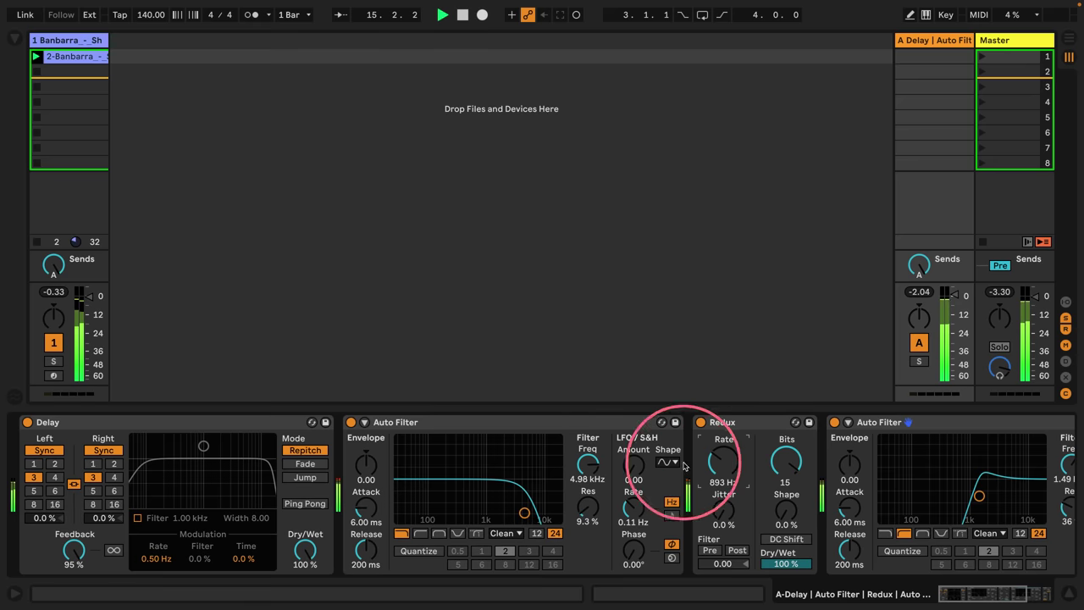
Set the low-pass to 1.60 kHz with Res 12 %, the high-pass to 571 Hz, and the Redux Rate to 12.1 kHz.
drag(524, 512, 497, 510)
drag(978, 494, 947, 497)
drag(722, 462, 722, 447)
click(949, 499)
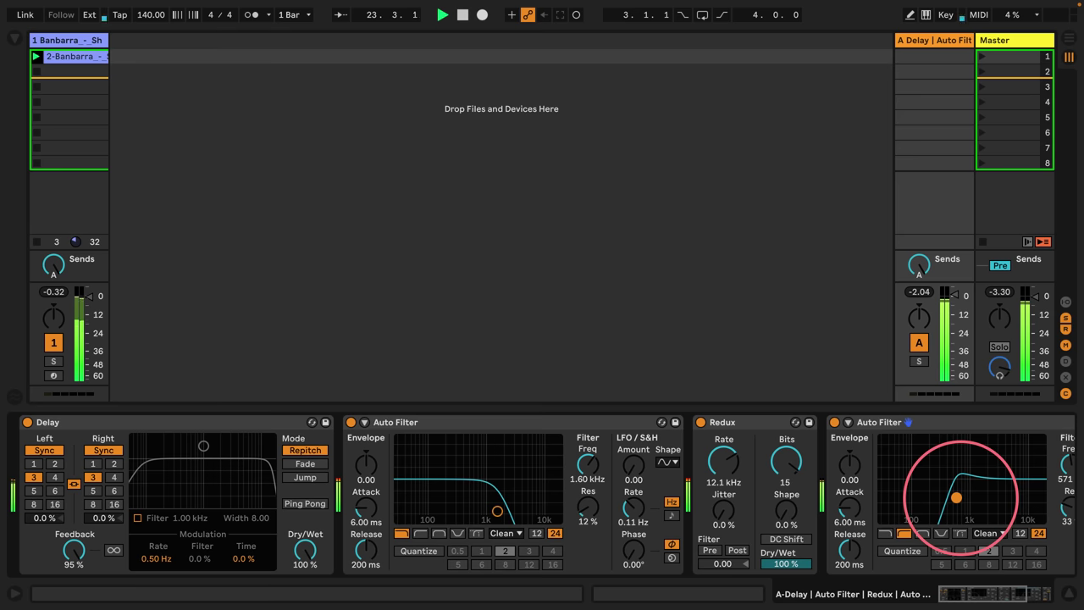
Switch off the return track, turn its own send A down to minimum, and bypass Redux.
click(918, 343)
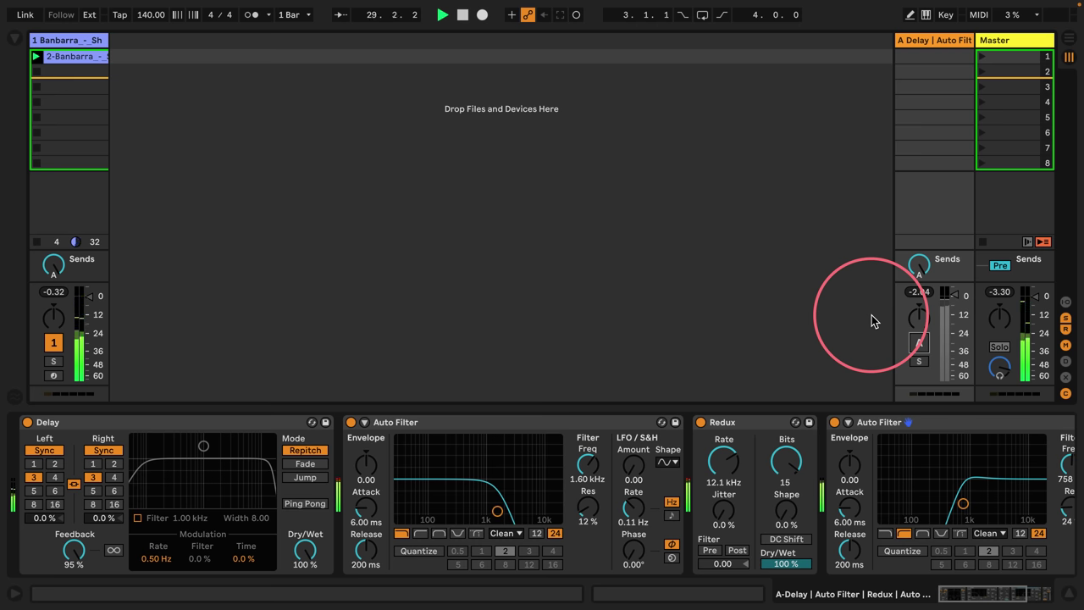
click(918, 264)
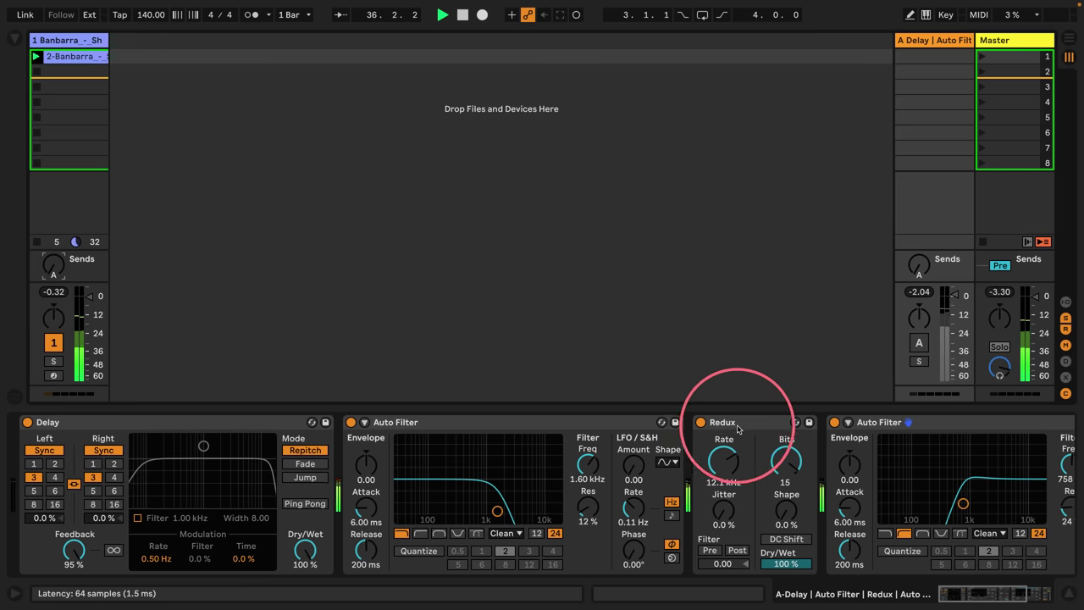
click(700, 422)
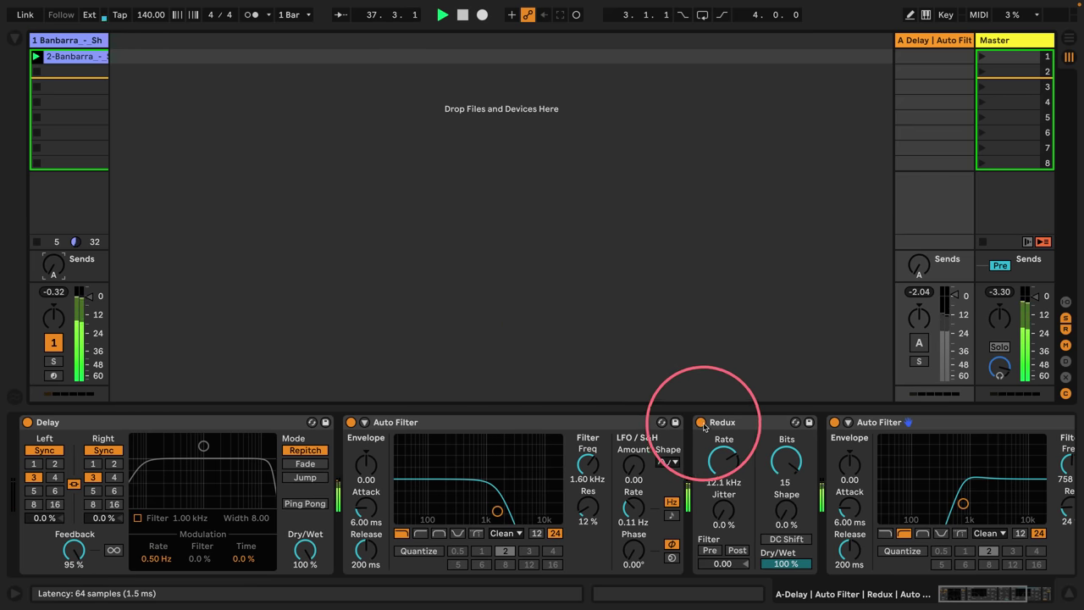
Insert a Grain Delay from the audio effects between the low-pass Auto Filter and Redux.
scroll(677, 464, right, 3)
scroll(665, 460, left, 3)
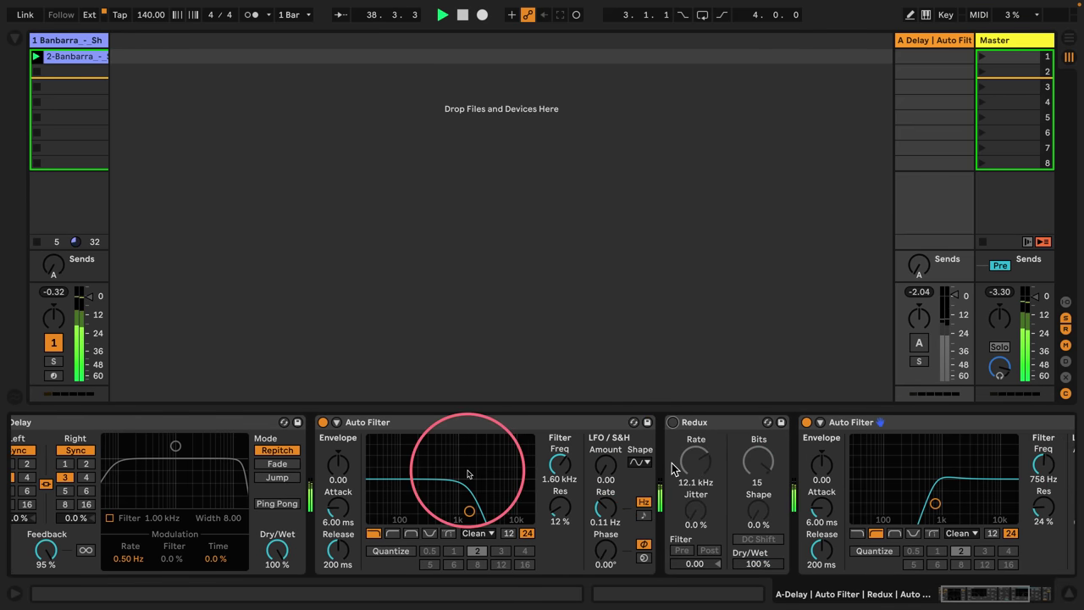
click(15, 40)
scroll(272, 208, down, 3)
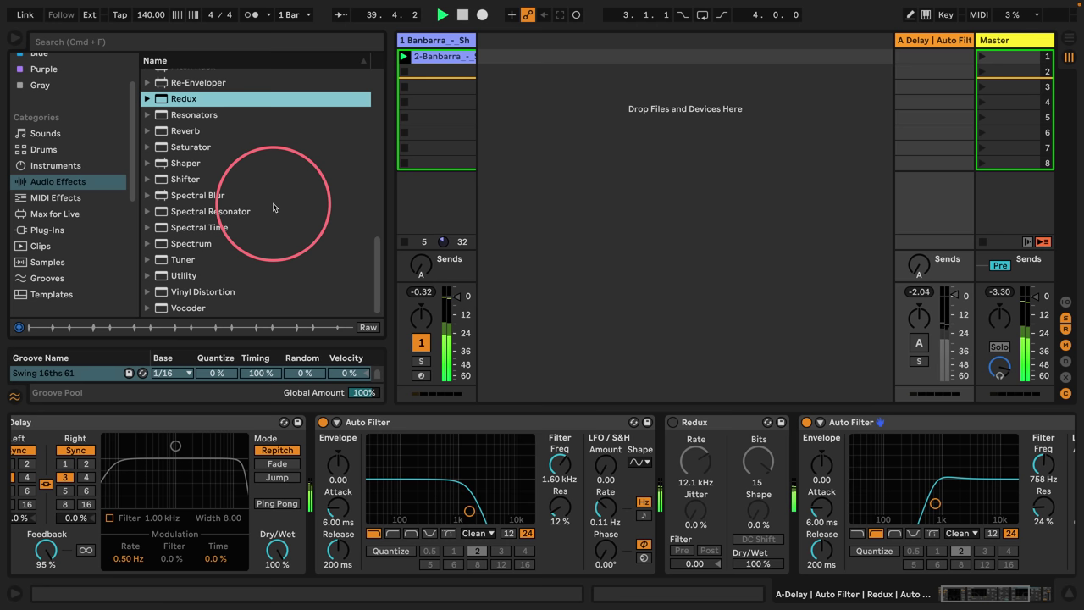
scroll(272, 207, up, 8)
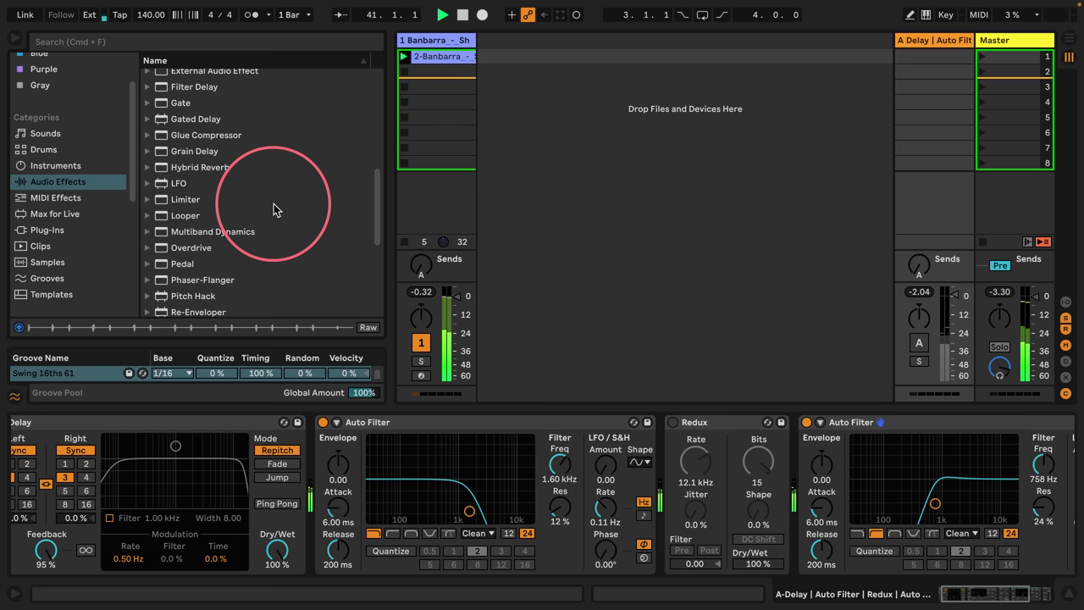
drag(194, 170, 654, 451)
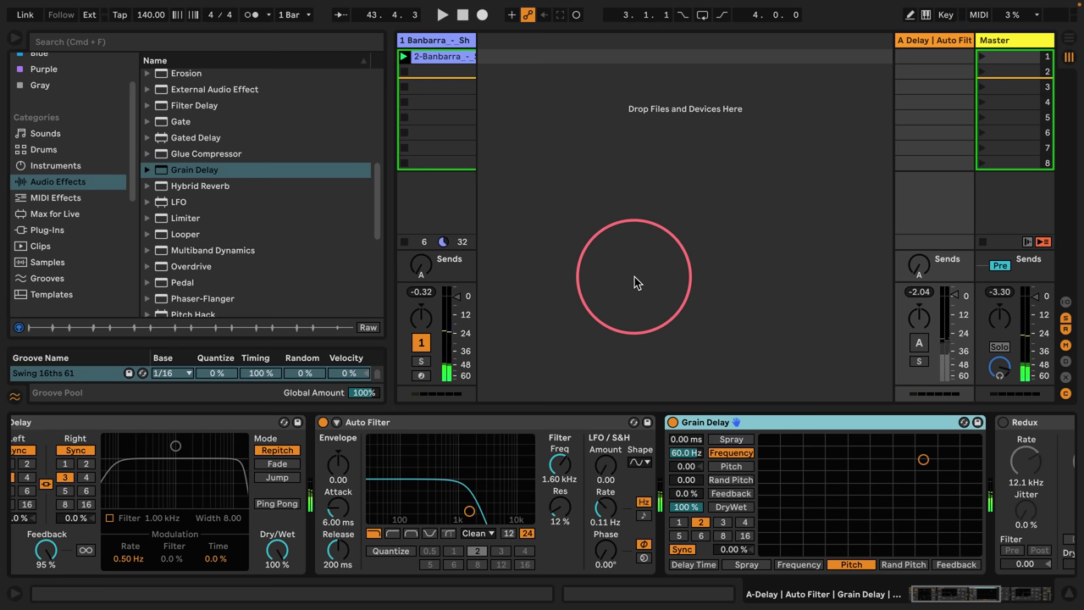
Find Shifter in the audio effects list without adding it, reselect the Grain Delay, and hide the browser.
scroll(271, 205, down, 6)
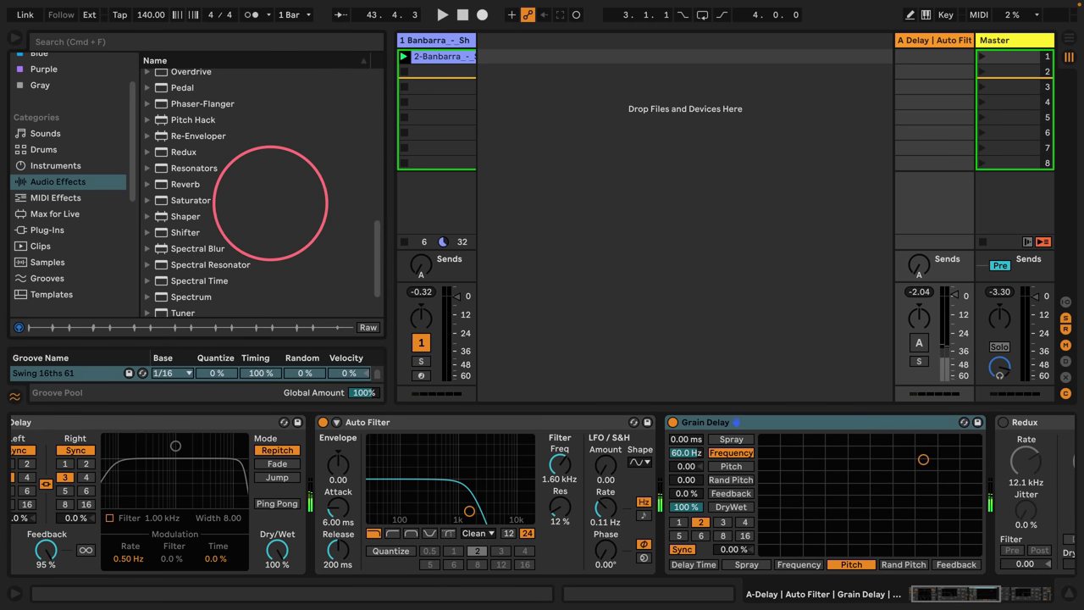
click(181, 236)
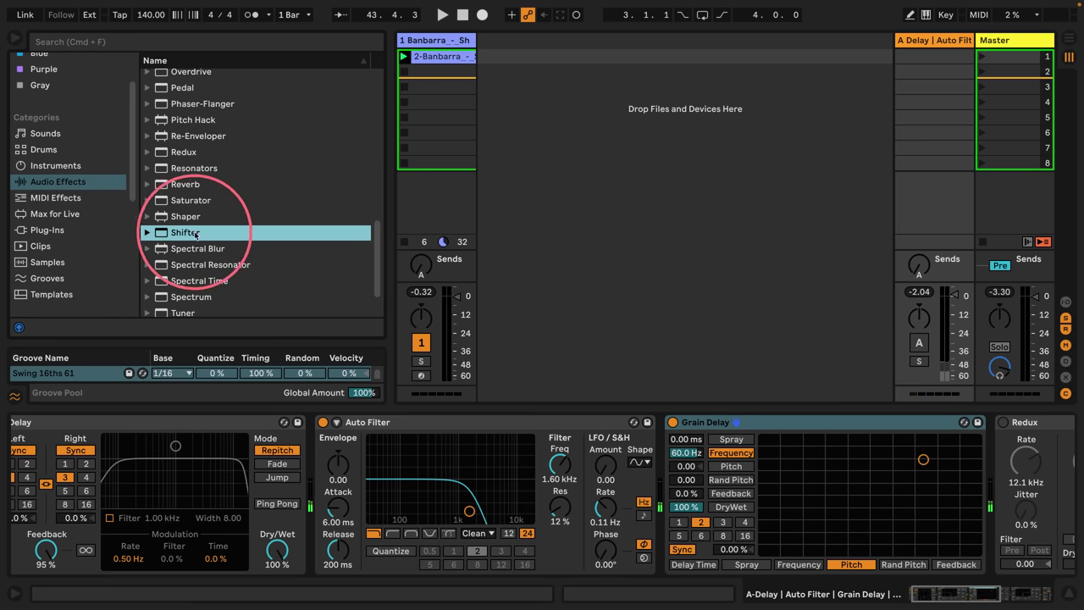
click(745, 422)
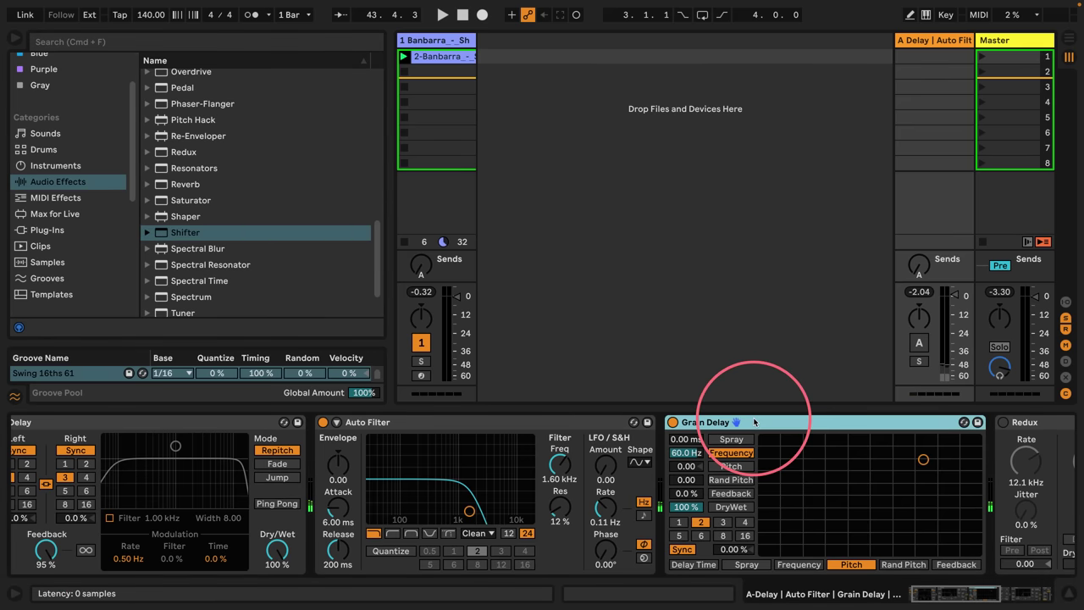
click(11, 41)
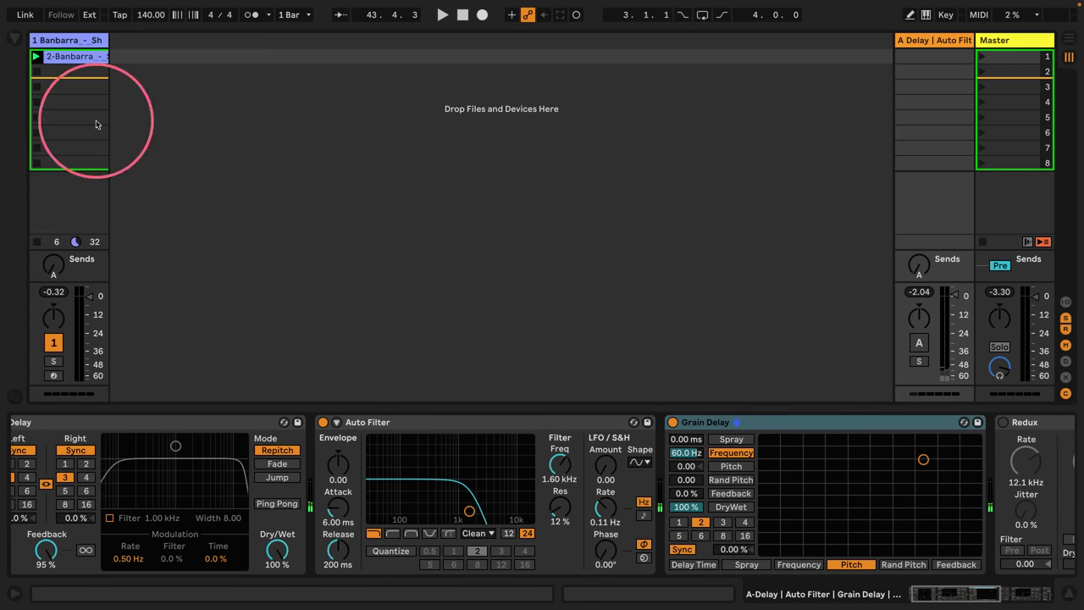
Switch the return track back on and turn its own send A up to 0.0 dB.
scroll(604, 448, right, 5)
scroll(601, 458, right, 1)
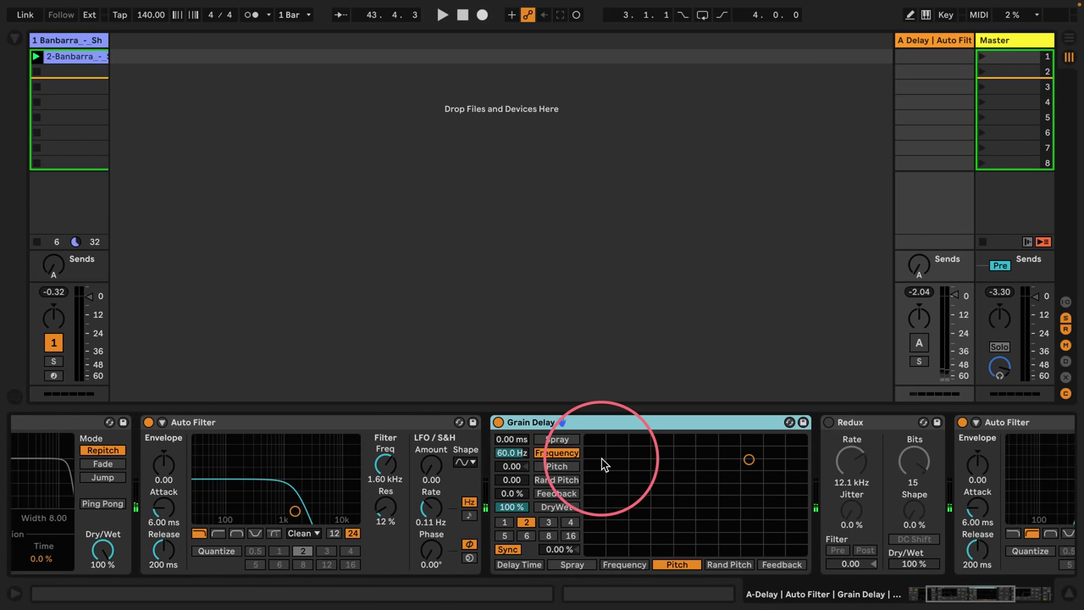
click(918, 342)
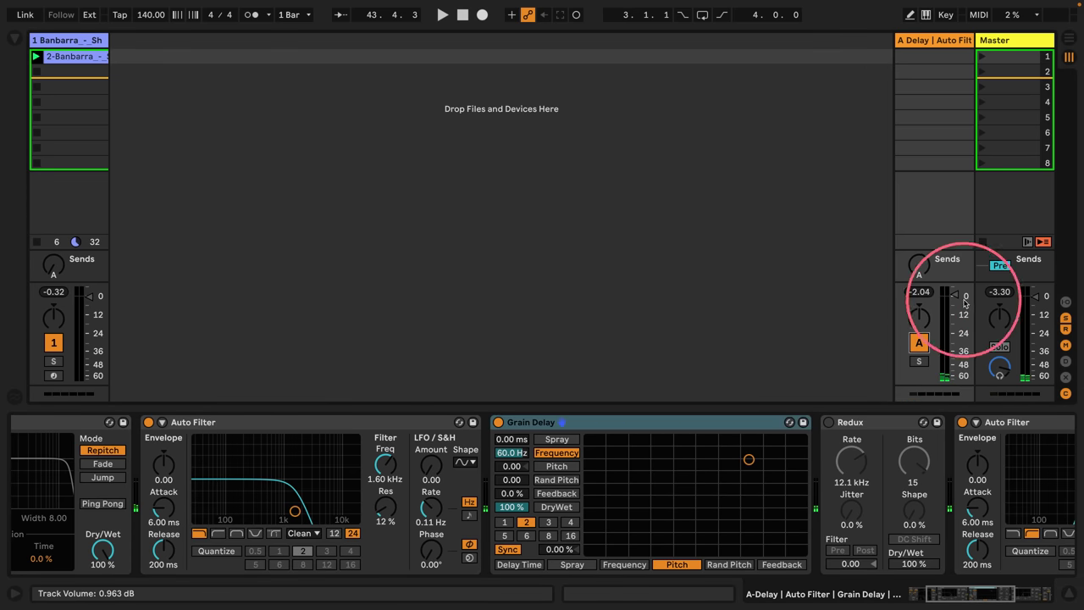
click(919, 266)
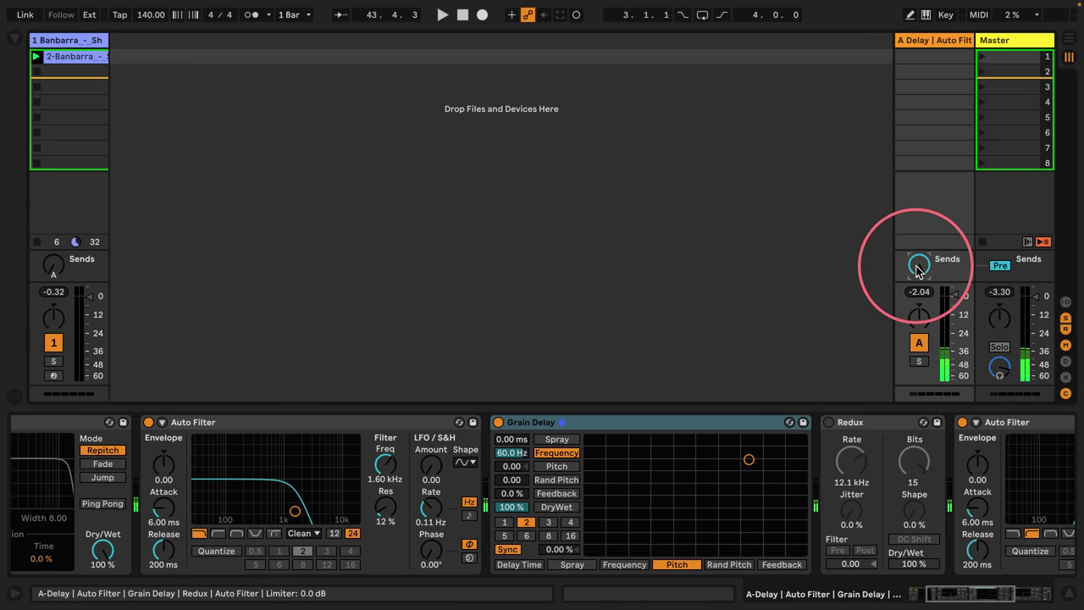
Lower the low-pass to 532 Hz and set the Grain Delay Pitch to 2.
click(528, 452)
scroll(547, 500, right, 2)
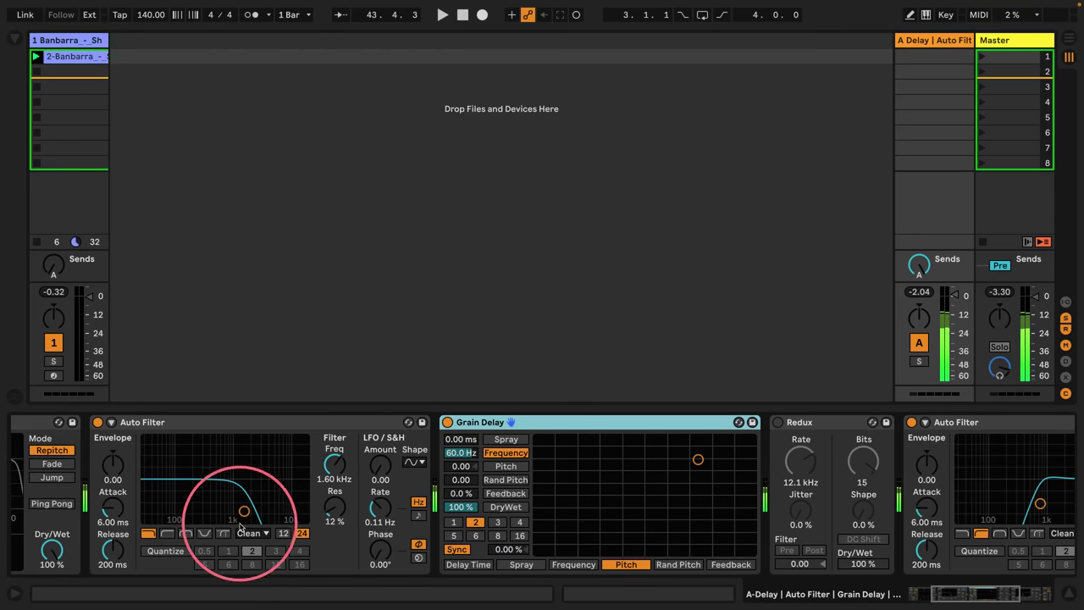
drag(243, 512, 217, 511)
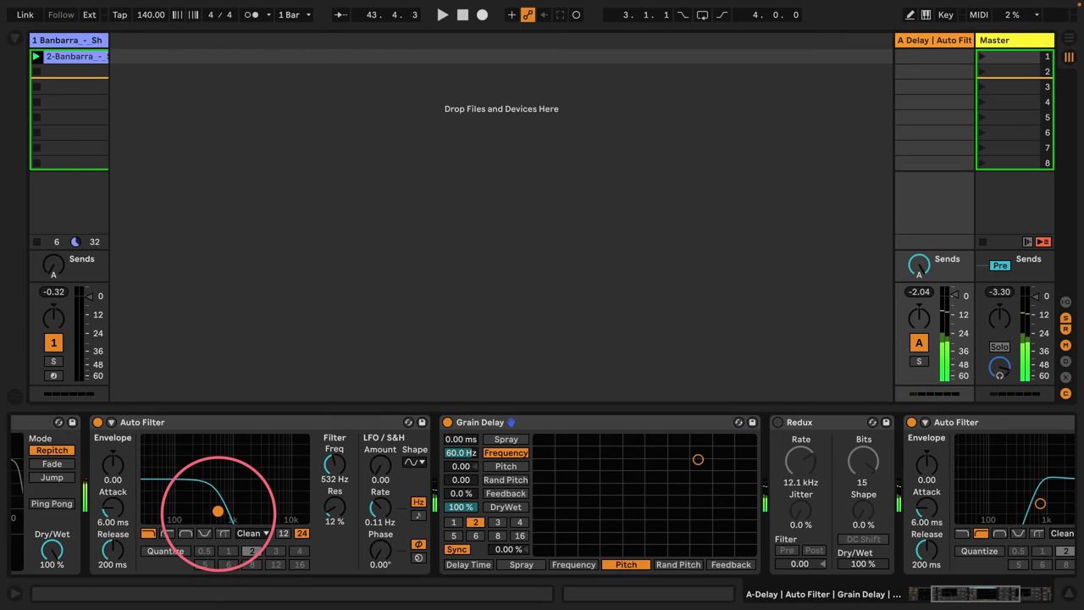
click(461, 466)
text(1)
key(Return)
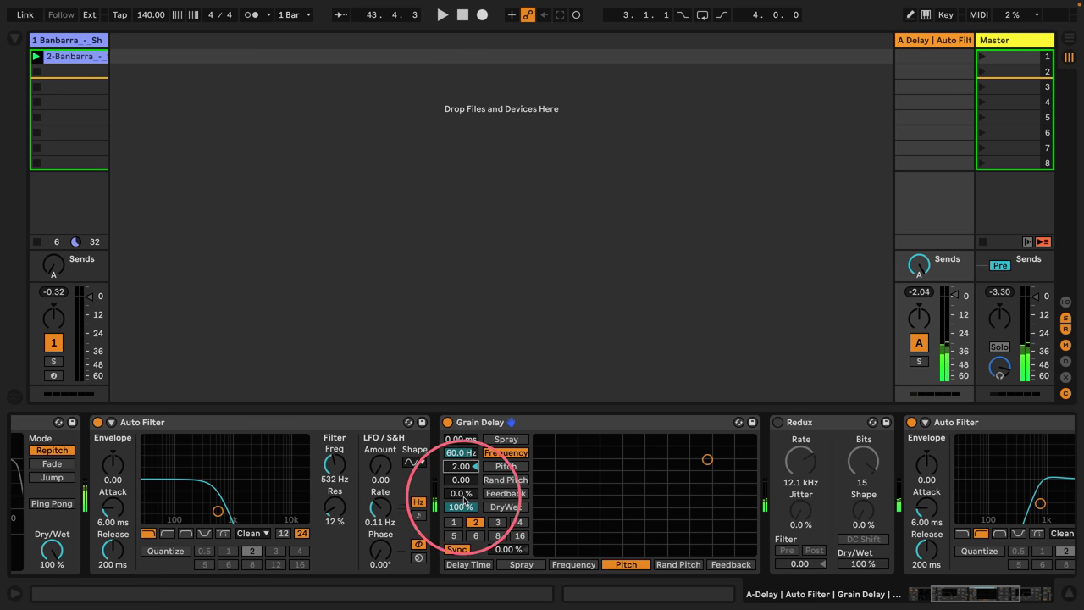
Raise the low-pass to 1.04 kHz with Res 13 % and set the Grain Delay Spray to 46.4 ms.
scroll(308, 494, left, 3)
scroll(305, 457, left, 3)
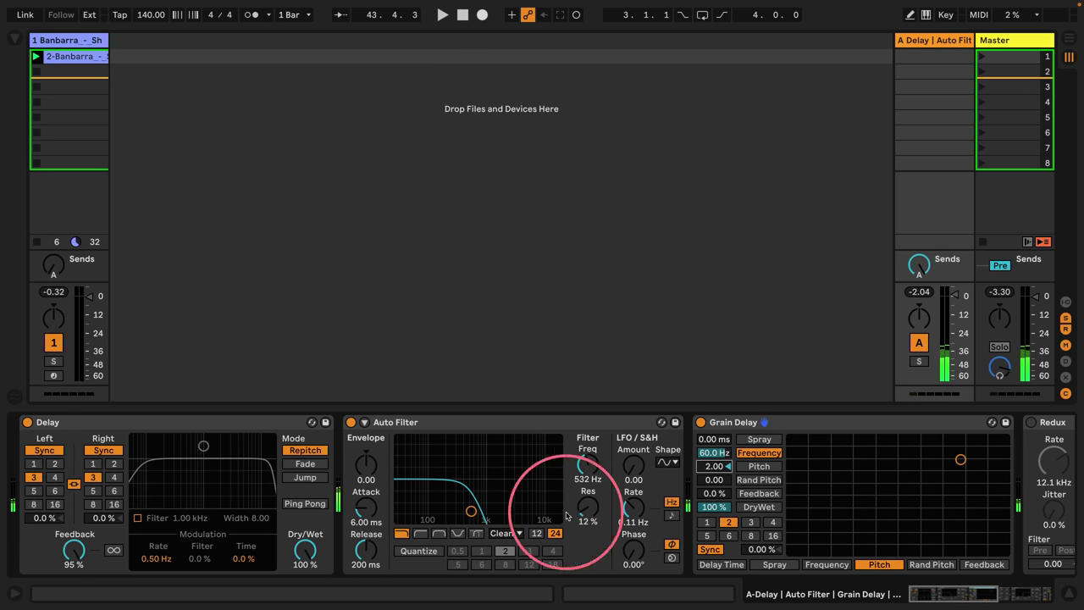
scroll(575, 474, right, 4)
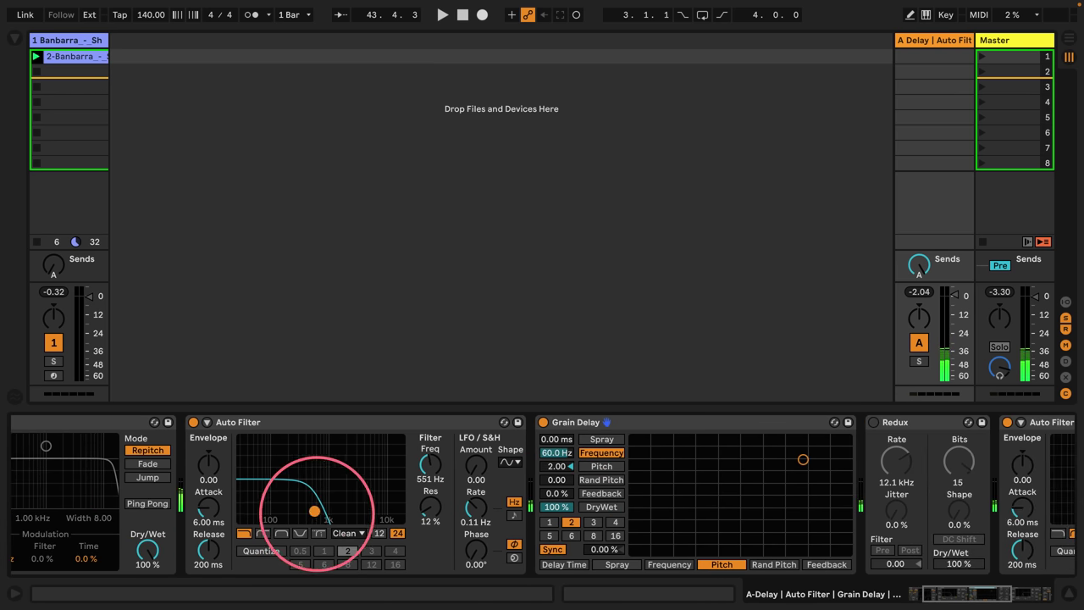
mouse_move(313, 511)
mouse_down()
mouse_move(344, 507)
mouse_move(315, 509)
mouse_move(329, 509)
mouse_up()
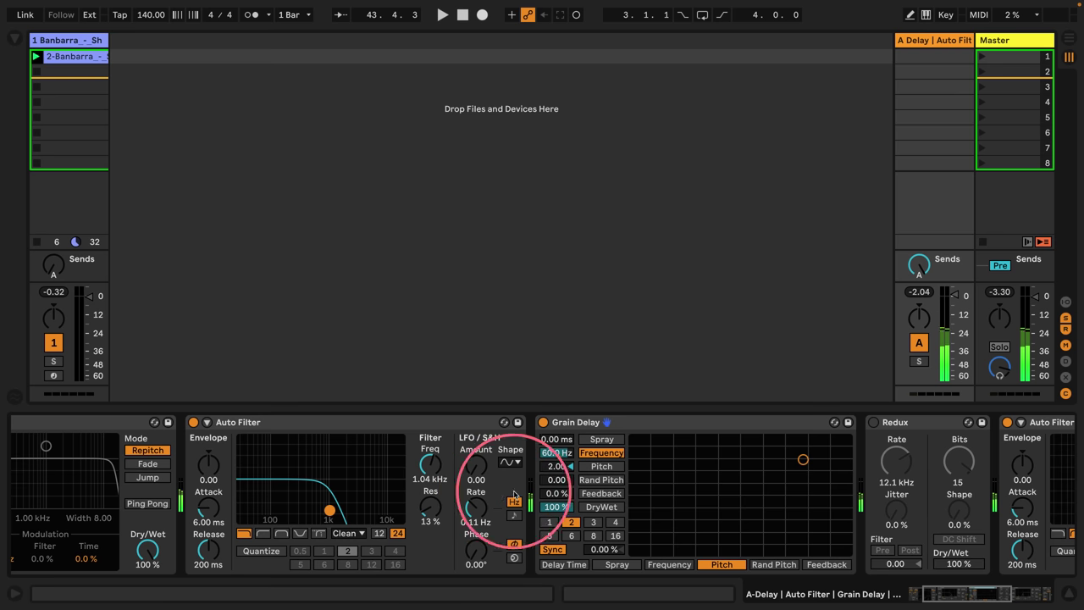
mouse_move(551, 469)
mouse_down()
mouse_move(554, 426)
mouse_move(555, 449)
mouse_up()
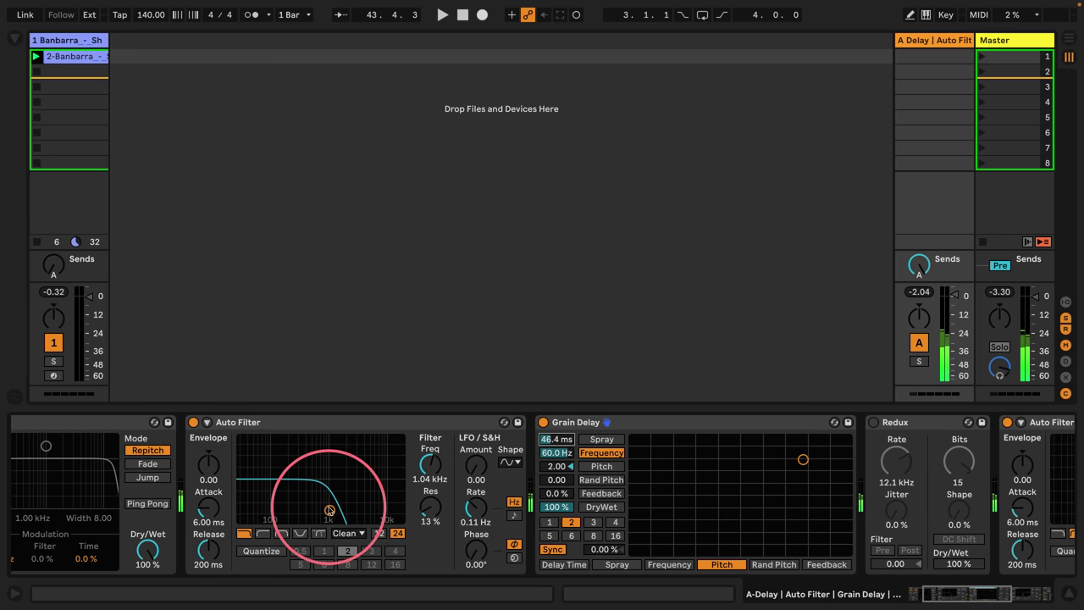
Collapse the Redux device and set the high-pass filter to 165 Hz with Res 19 %.
scroll(915, 462, right, 3)
double_click(745, 421)
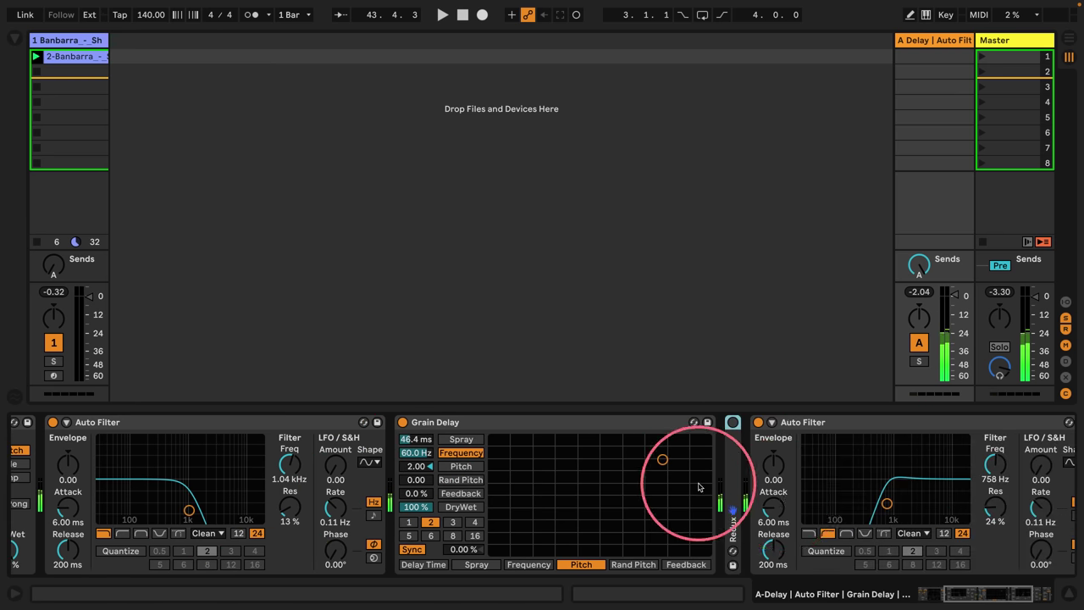
drag(885, 501, 850, 507)
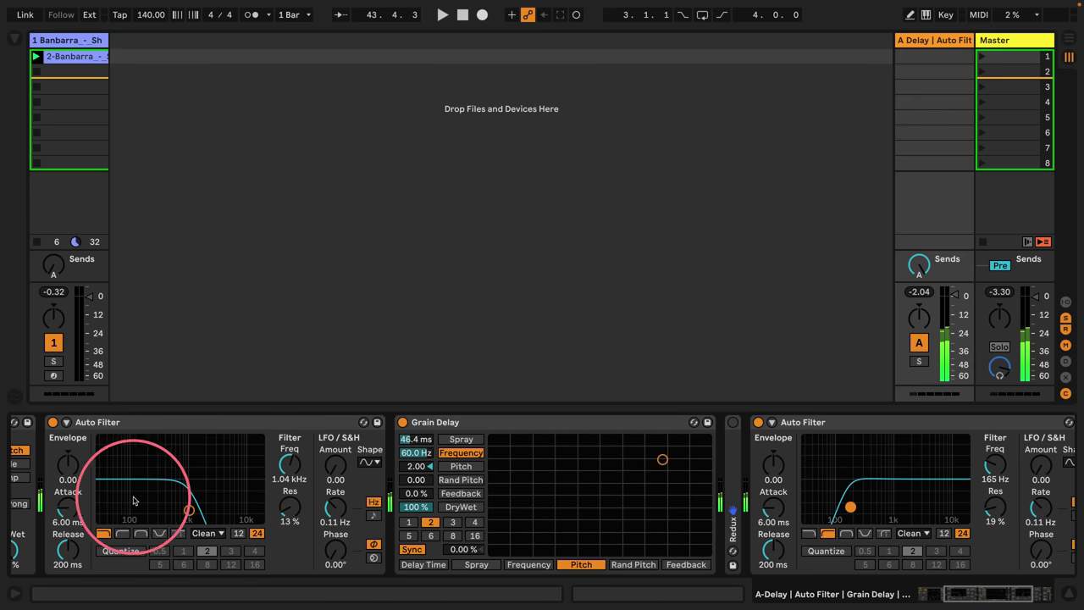
Set the Grain Delay to Pitch 5 and Feedback 77 %, move the low-pass to 2.28 kHz with Res 15 %, and start playback.
mouse_move(189, 511)
mouse_down()
mouse_move(175, 509)
mouse_move(174, 461)
mouse_move(241, 461)
mouse_move(182, 509)
mouse_up()
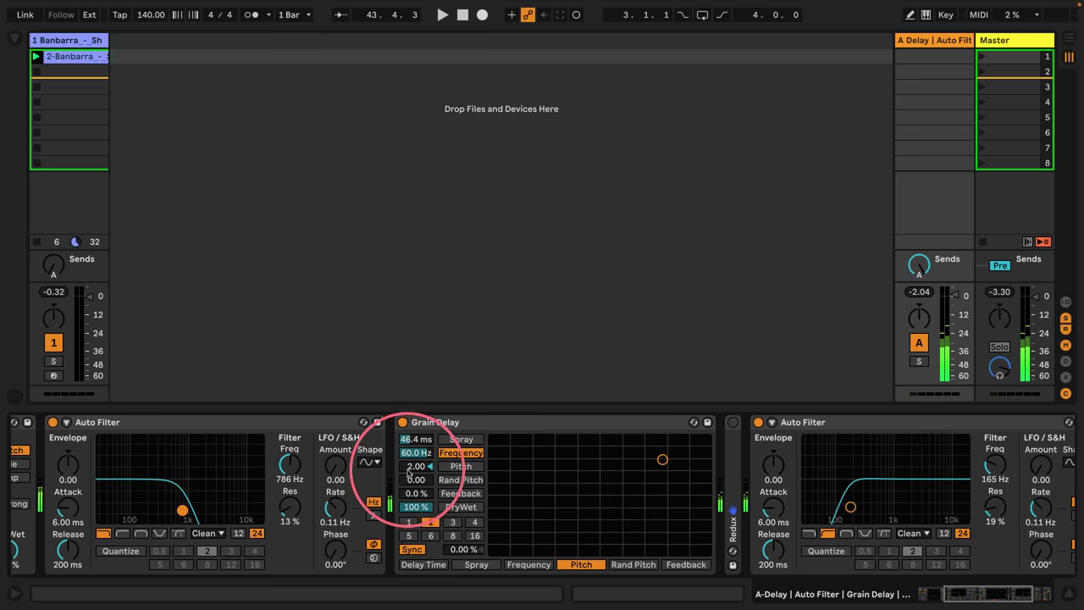
drag(415, 466, 416, 489)
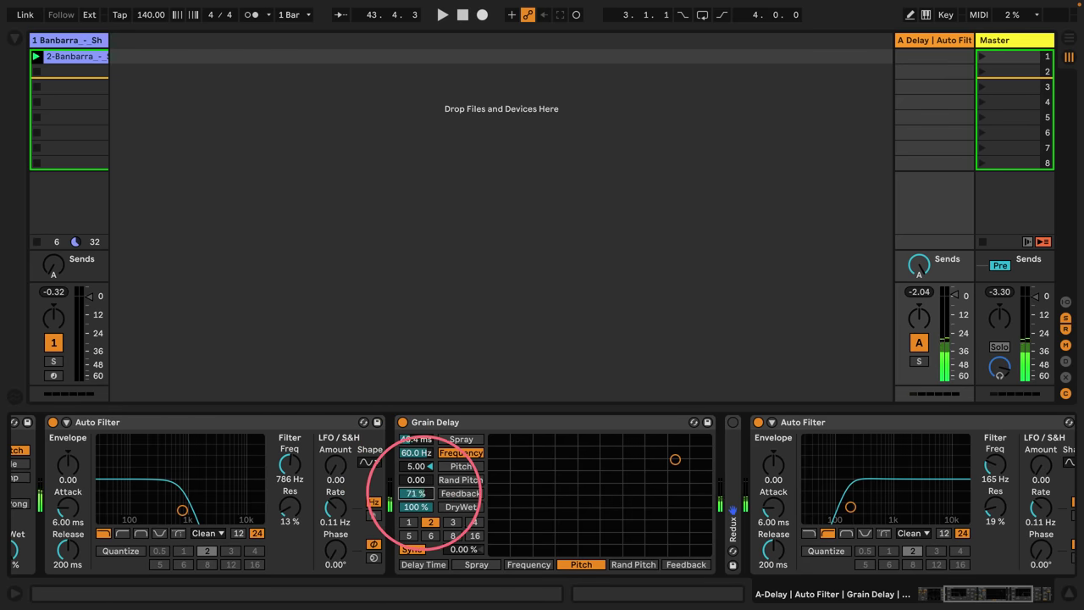
drag(182, 510, 208, 509)
key(space)
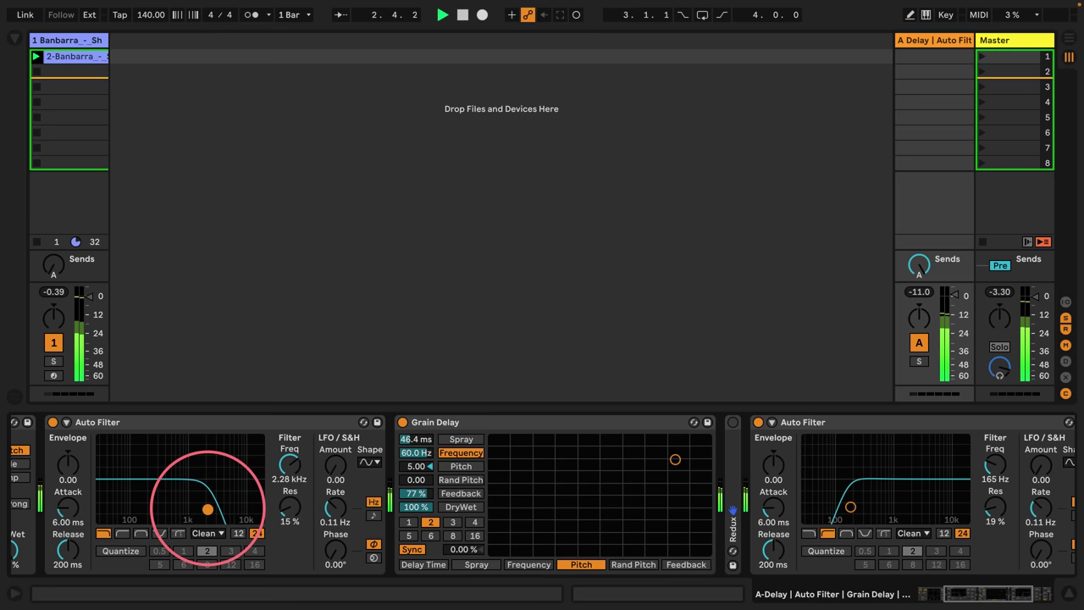
Set the Grain Delay Spray to 0 ms and Frequency to 2.46 Hz, and sweep the low-pass down to 26 Hz with Res 0 %.
scroll(208, 465, left, 3)
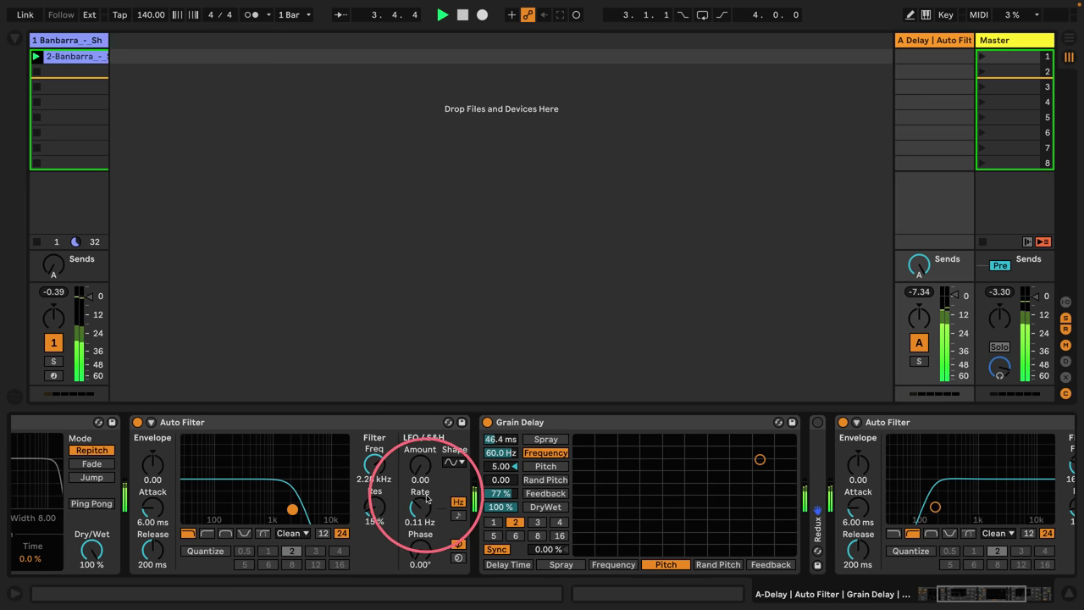
drag(499, 438, 501, 449)
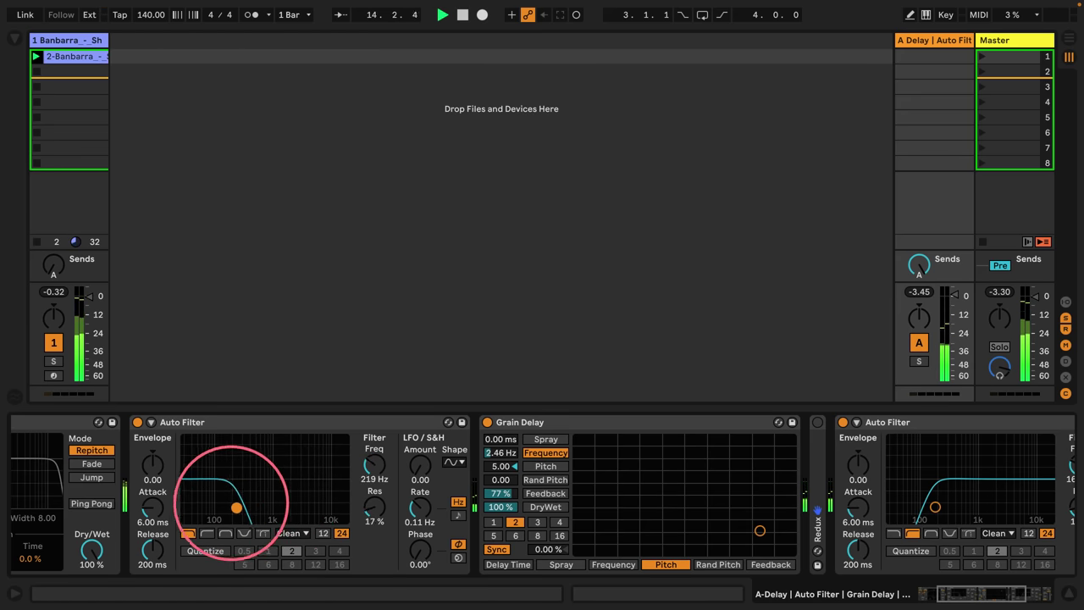
drag(224, 516, 253, 518)
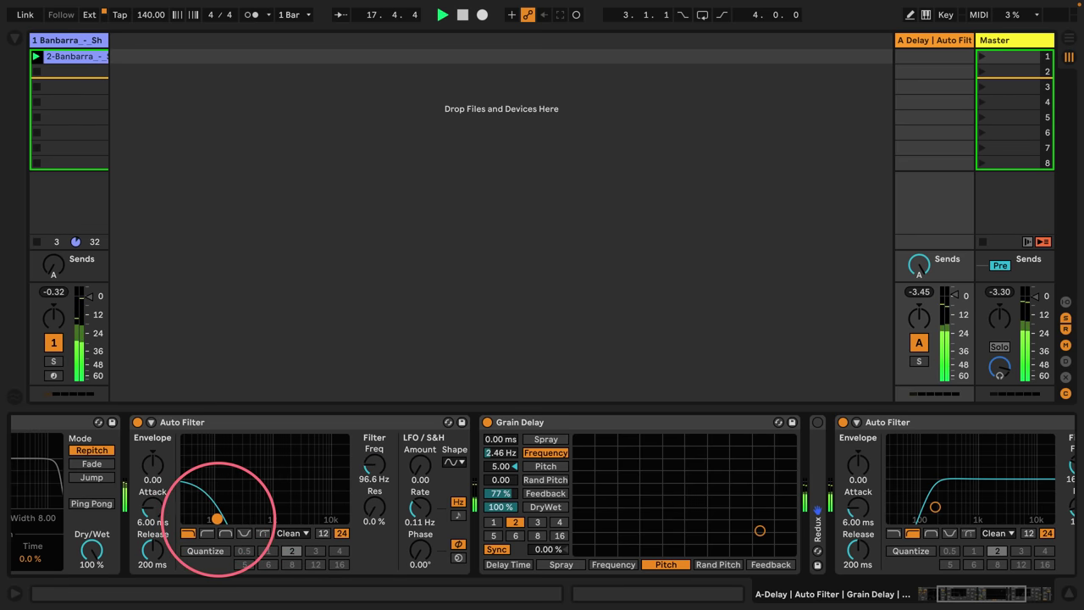
drag(343, 518, 186, 518)
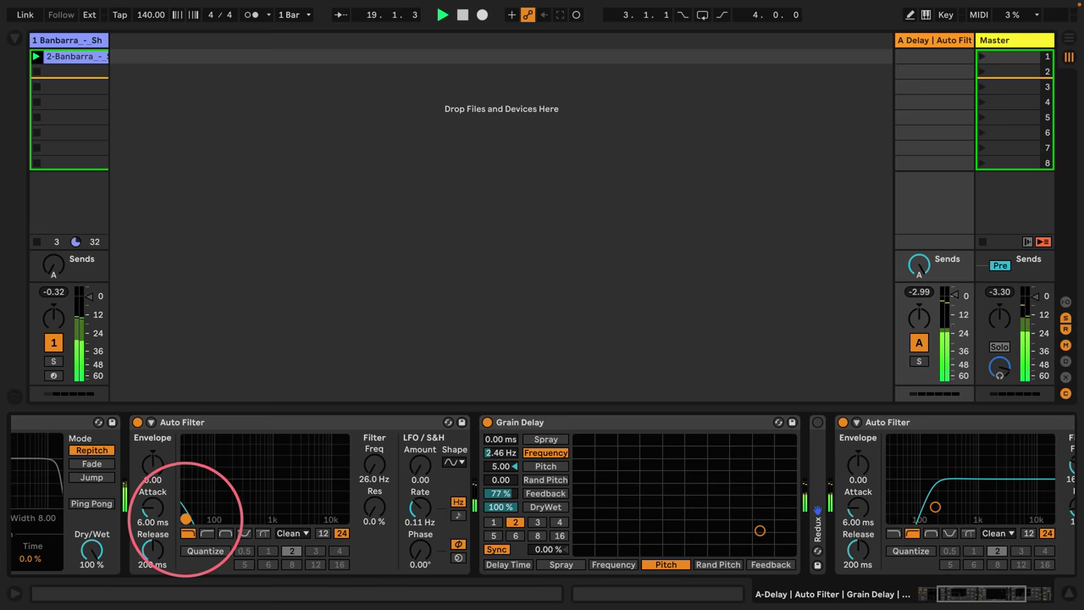
drag(343, 518, 185, 519)
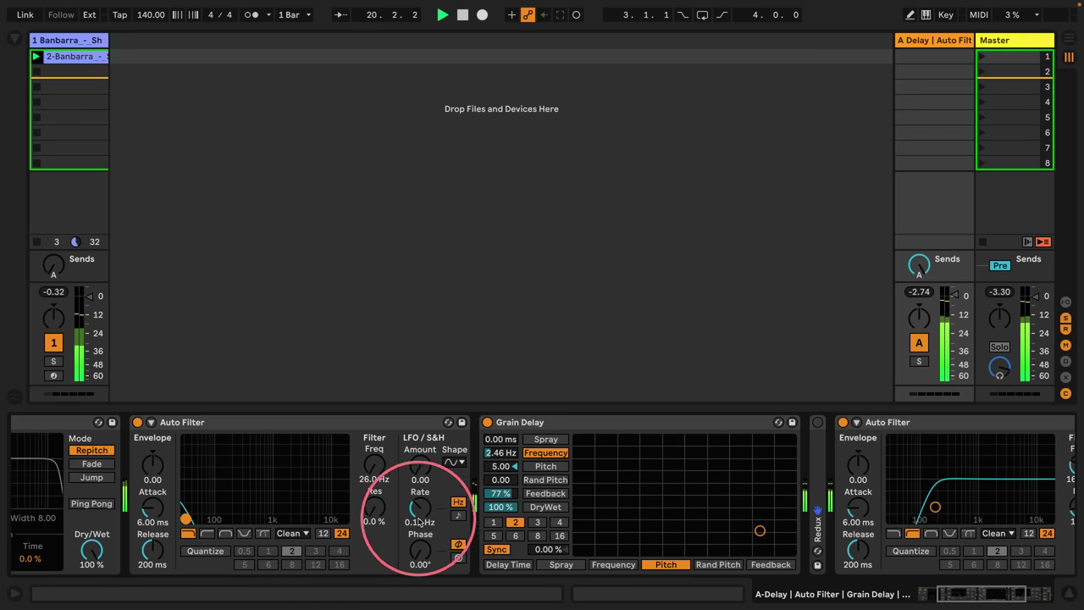
Switch the Grain Delay to an unsynced time of 25.8 ms with Feedback 95 %, and sweep the low-pass to 906 Hz.
click(492, 522)
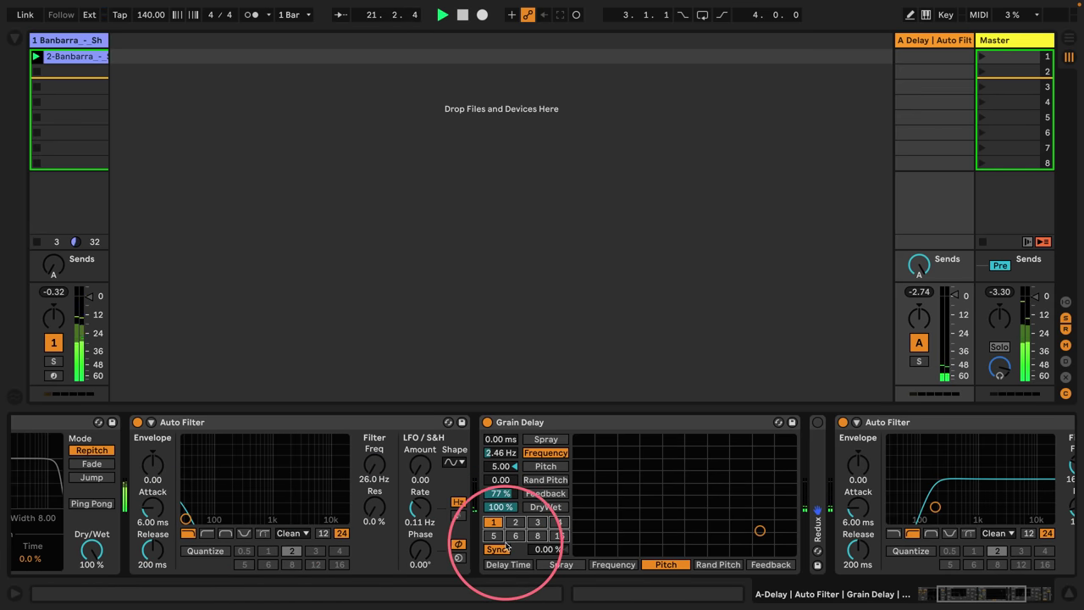
click(497, 548)
scroll(538, 549, down, 5)
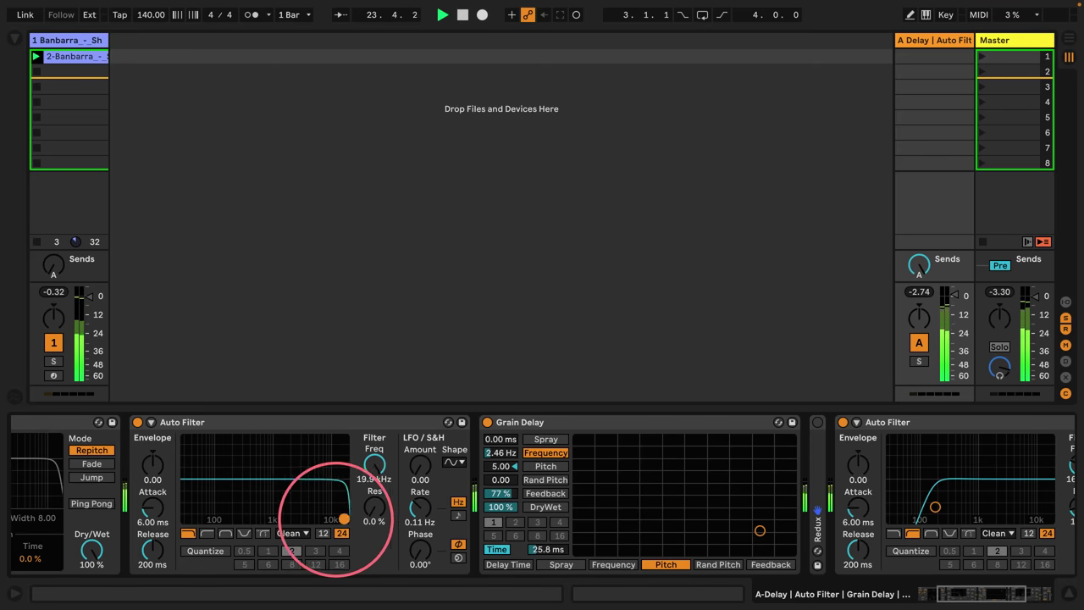
scroll(500, 489, up, 10)
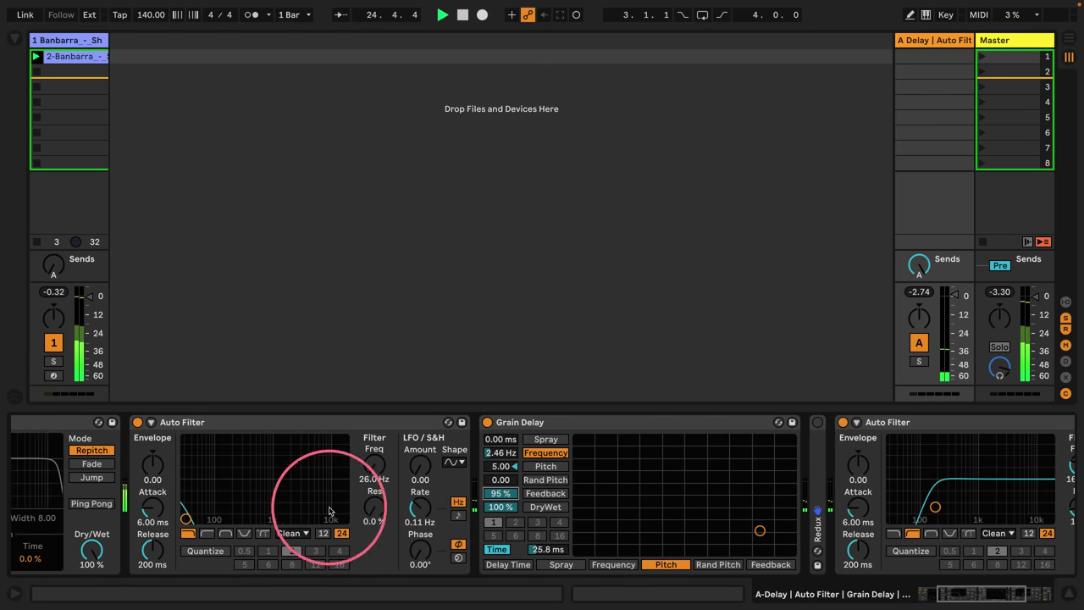
drag(186, 519, 269, 518)
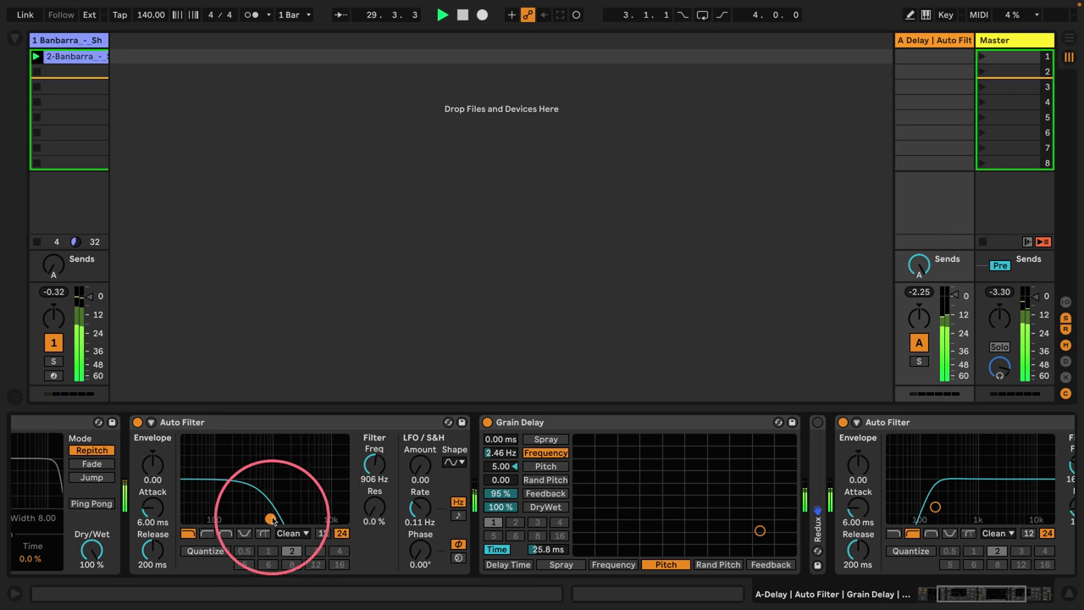
Sweep the high-pass filter up to 1.39 kHz with Res 16 % and lower the low-pass to 658 Hz.
click(896, 478)
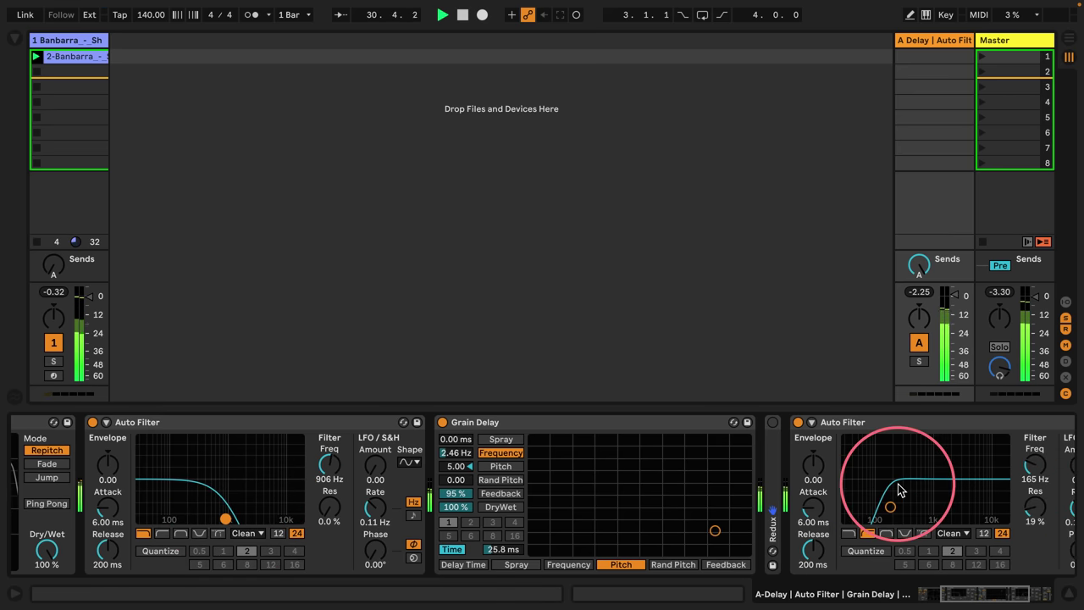
drag(864, 475, 919, 507)
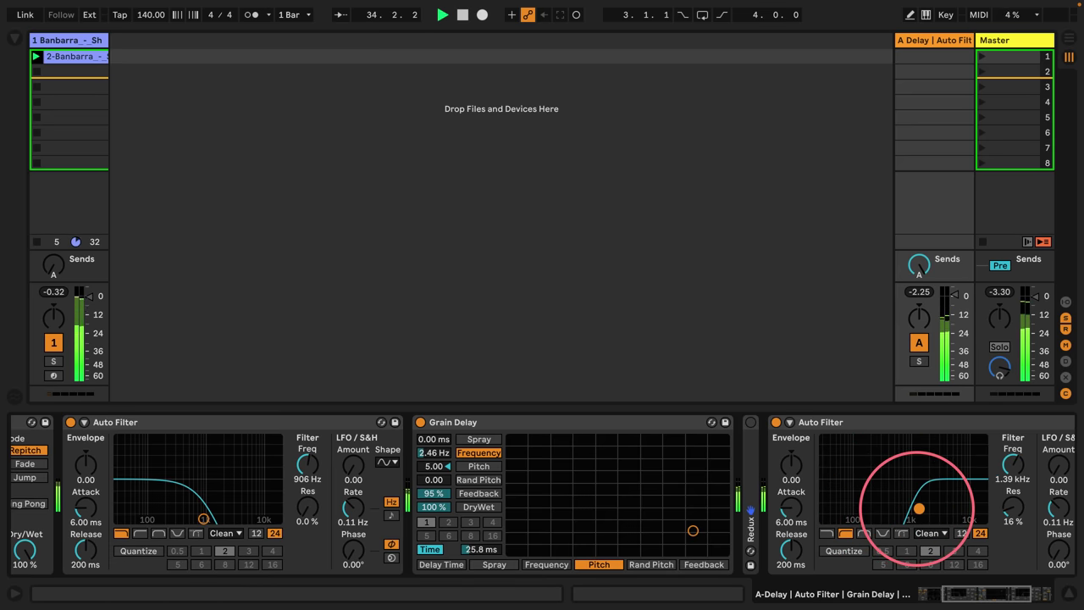
mouse_move(203, 518)
mouse_down()
mouse_move(186, 518)
mouse_move(221, 518)
mouse_move(178, 518)
mouse_move(195, 518)
mouse_up()
Set the Grain Delay Rand Pitch to 106 and lower the high-pass filter to 128 Hz with Res 0 %.
drag(432, 480, 429, 480)
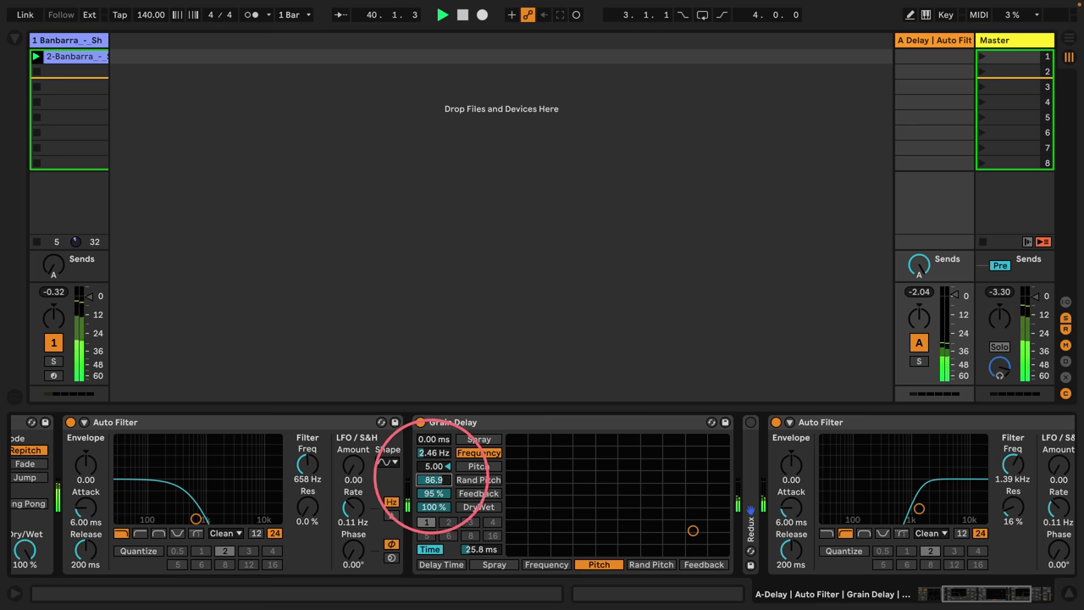
mouse_move(196, 518)
mouse_down()
mouse_move(269, 518)
mouse_move(207, 517)
mouse_up()
drag(918, 508, 862, 518)
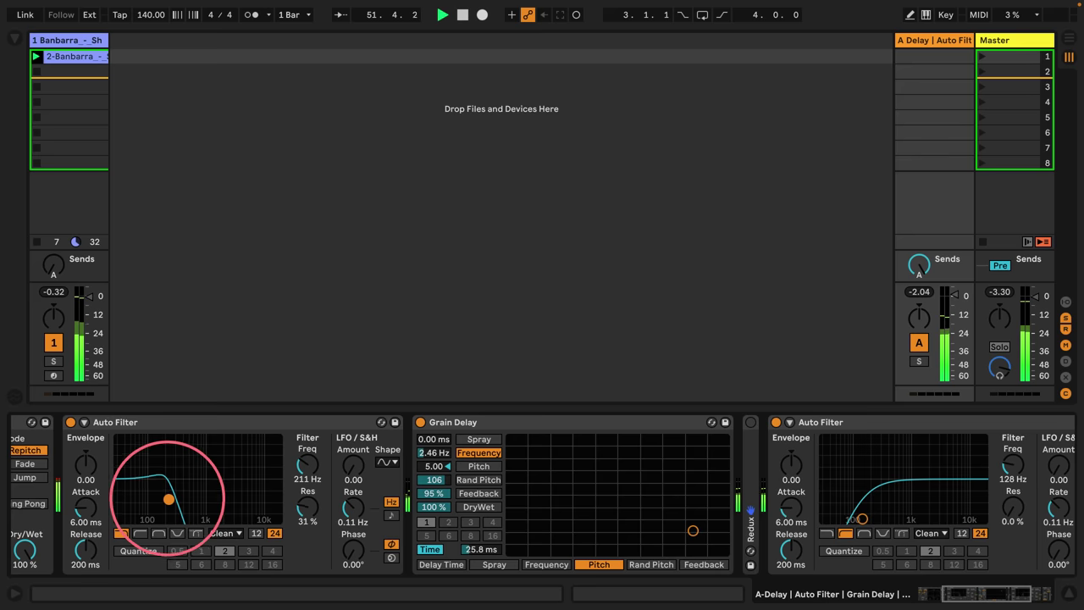
Sweep the low-pass down to 86.9 Hz with Res 118 % and back up to 1.20 kHz with Res 0 %.
drag(126, 438, 130, 439)
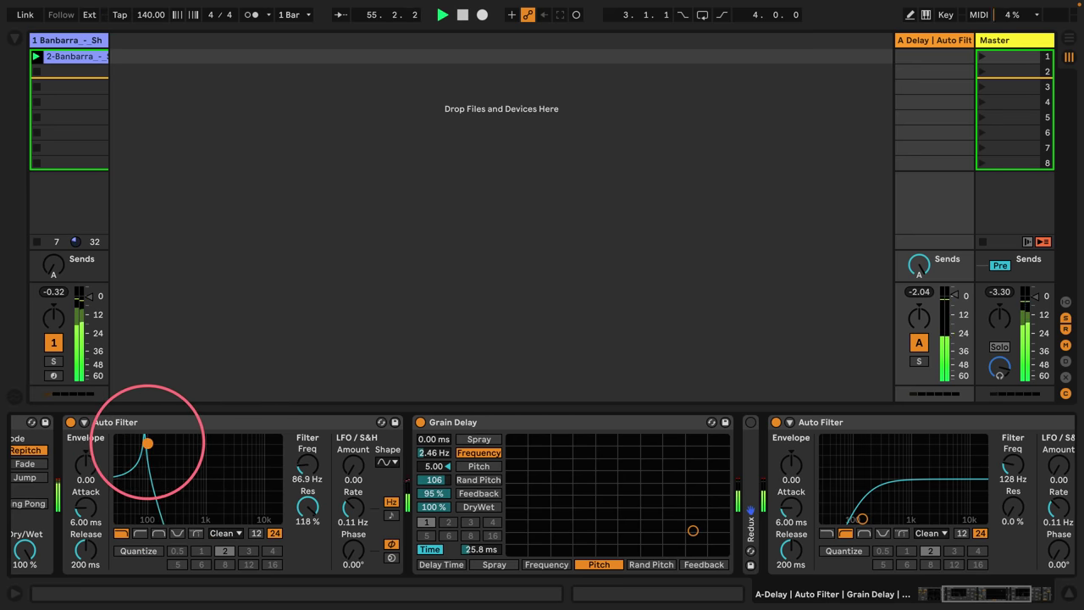
drag(144, 441, 191, 518)
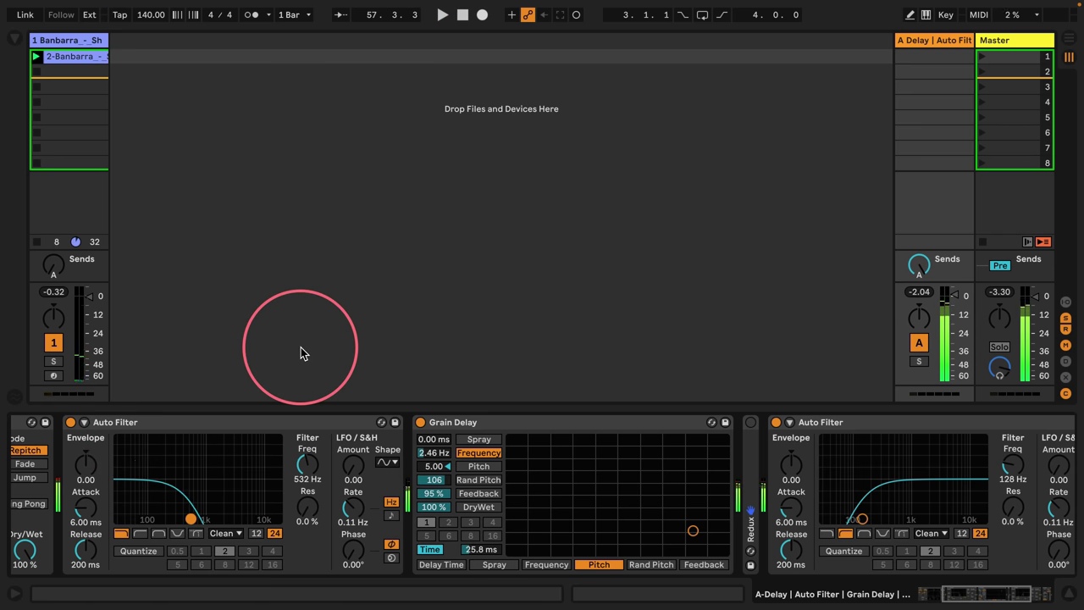
drag(192, 518, 210, 518)
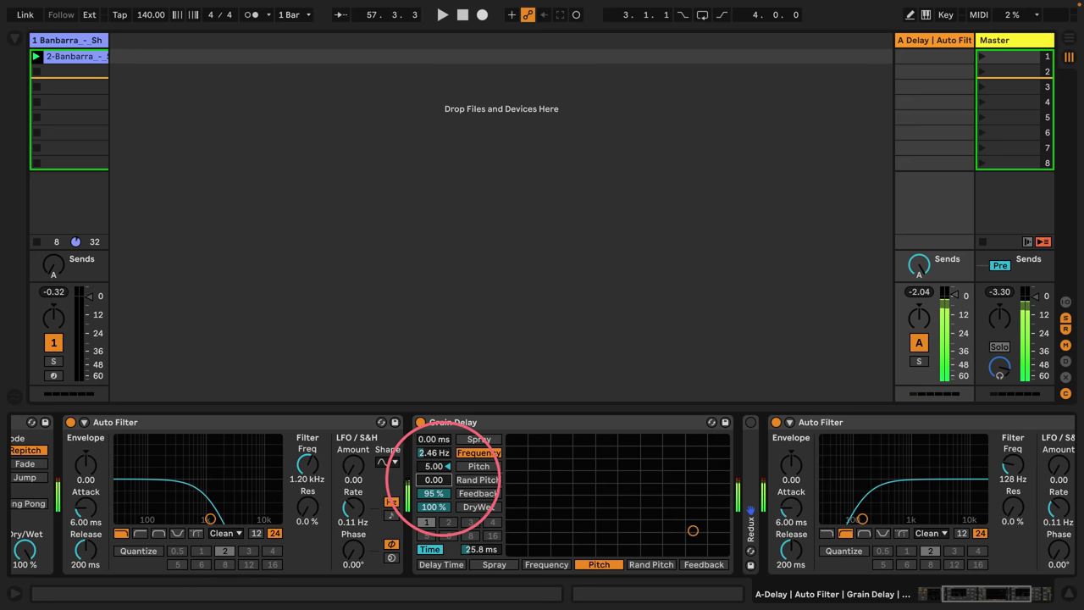
Set the Grain Delay to Rand Pitch 0, time 1.00 ms and Frequency 63.4 Hz, and the low-pass to 415 Hz with Res 41 %.
drag(476, 548, 481, 543)
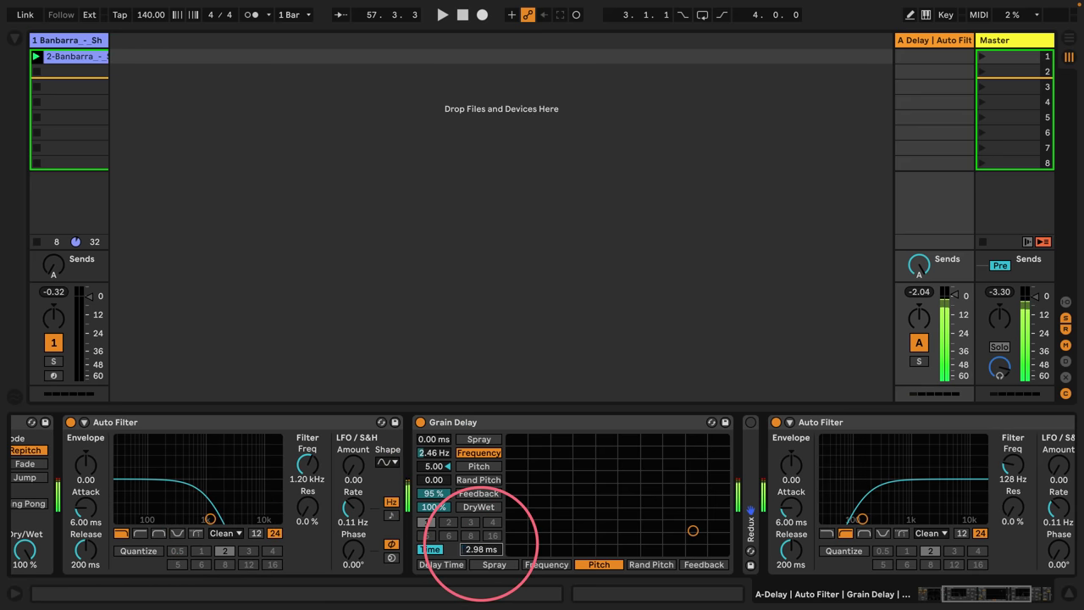
drag(433, 451, 432, 447)
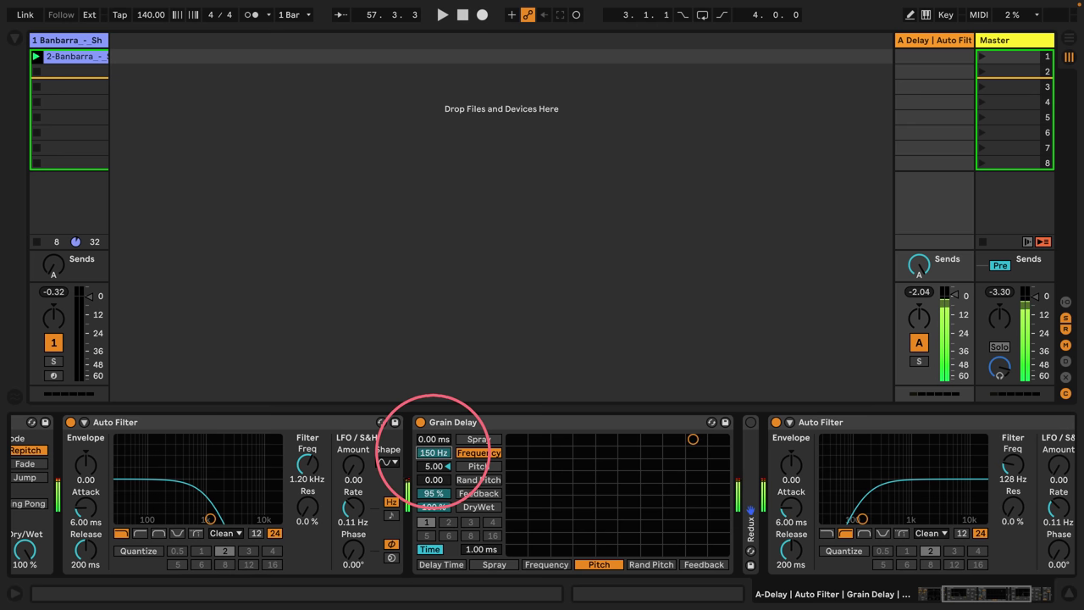
drag(210, 518, 185, 492)
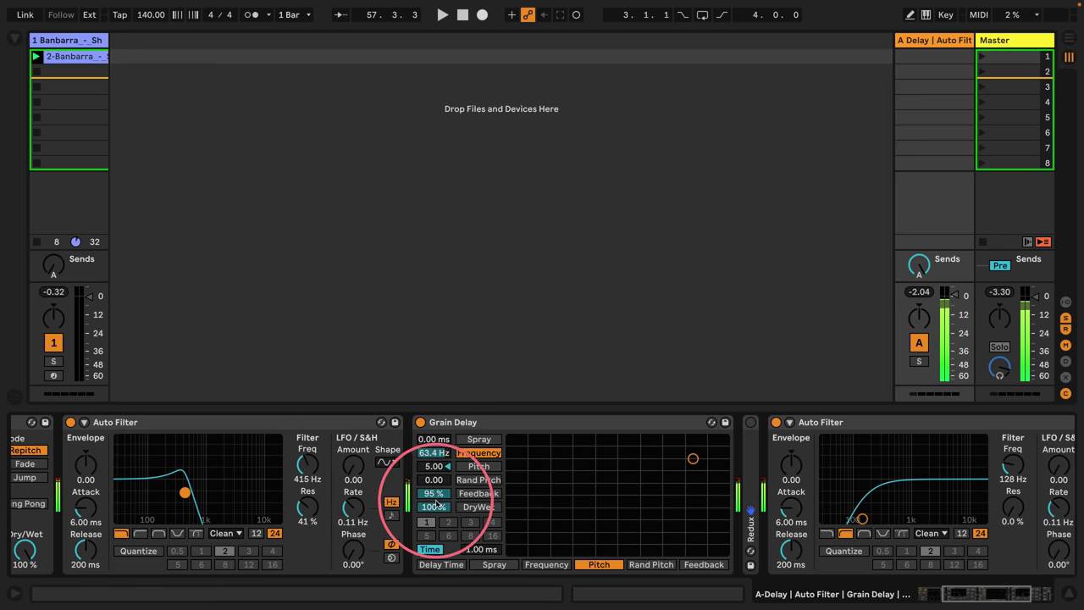
Set the Grain Delay to Feedback 63 % and Pitch -2.00, and raise the low-pass to 8.49 kHz with Res 44 %.
drag(436, 492, 439, 467)
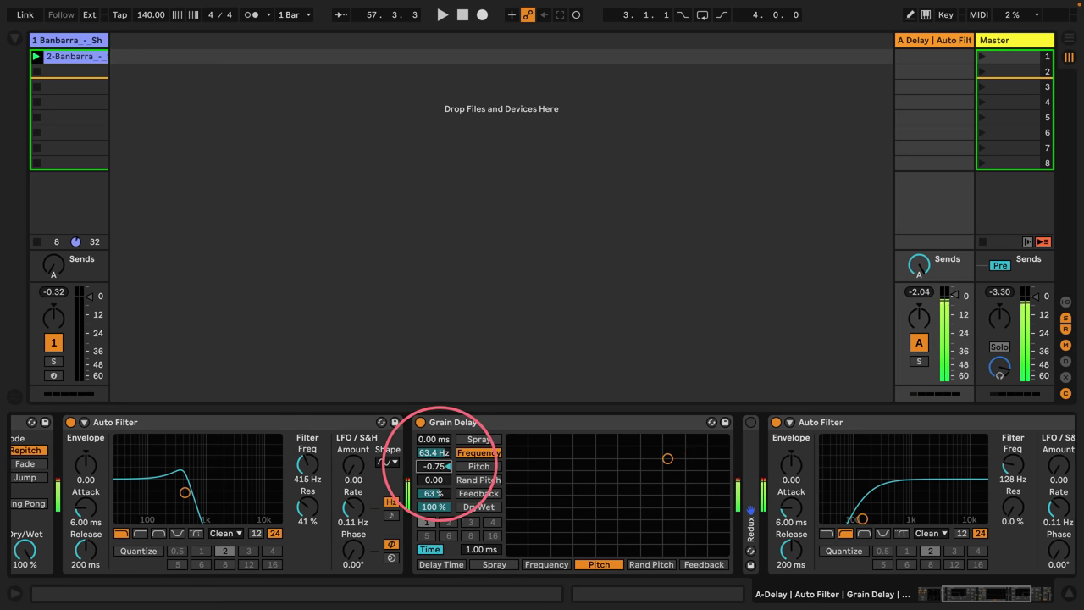
drag(435, 464, 124, 518)
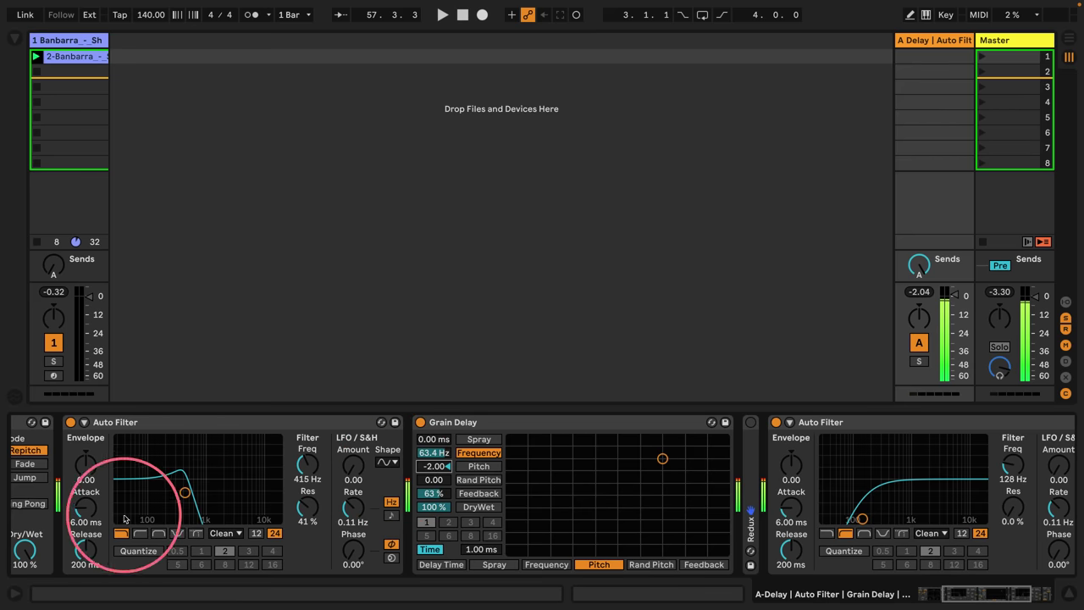
drag(184, 492, 257, 490)
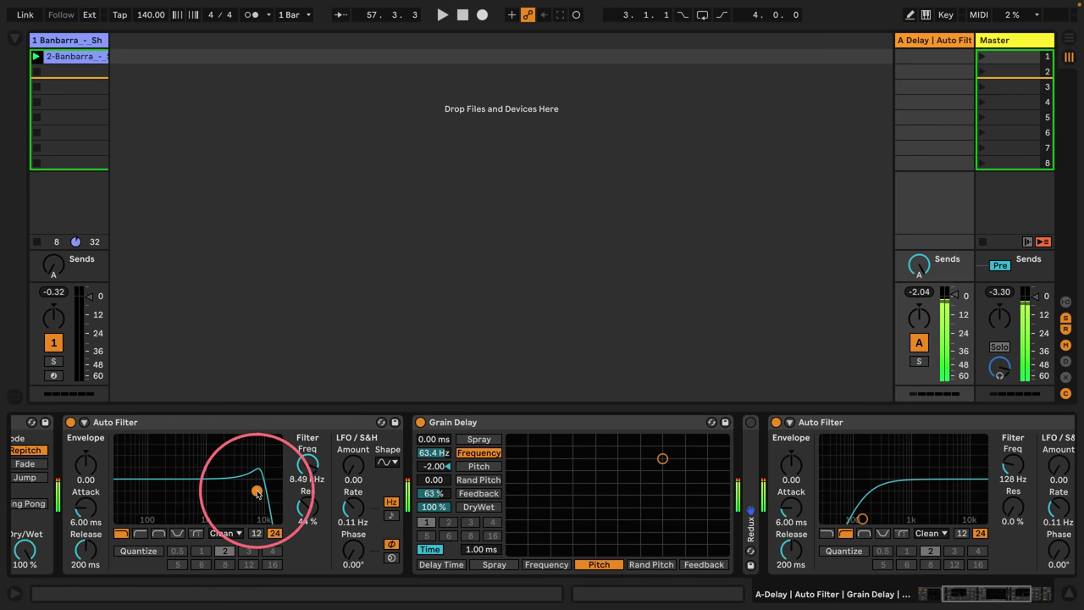
Set both synced Delay times to 4, and sweep the low-pass down to 165 Hz and up to 5.74 kHz with Res 80 %.
scroll(241, 478, left, 5)
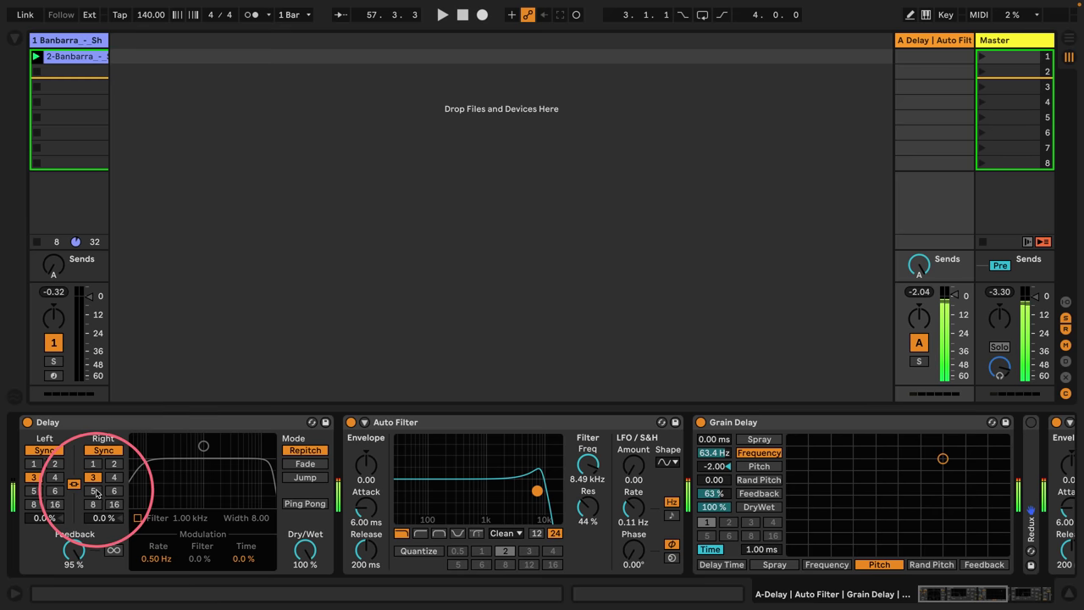
click(113, 477)
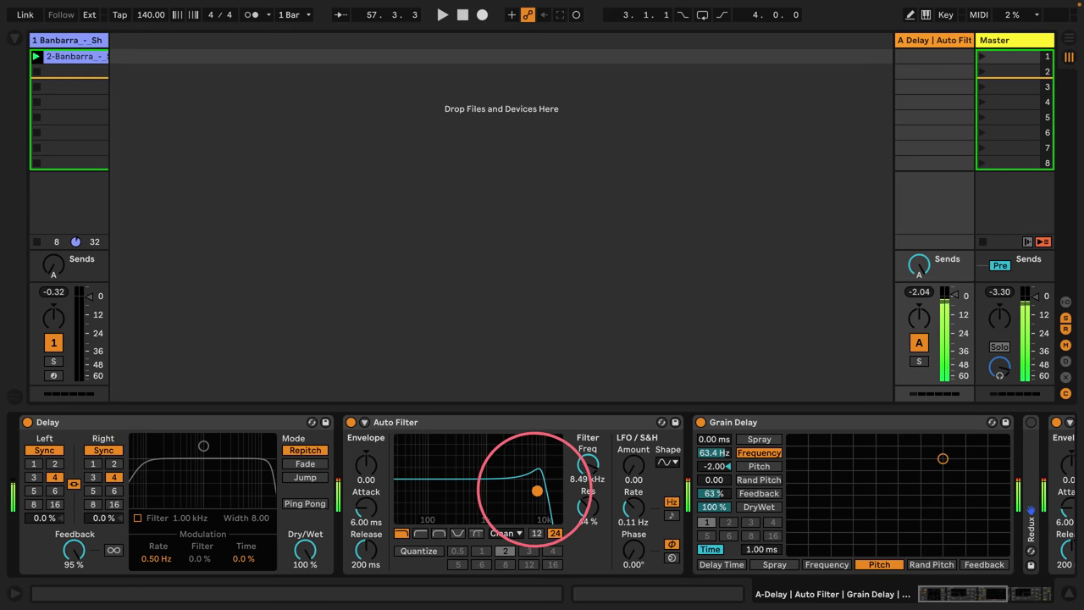
drag(537, 490, 521, 492)
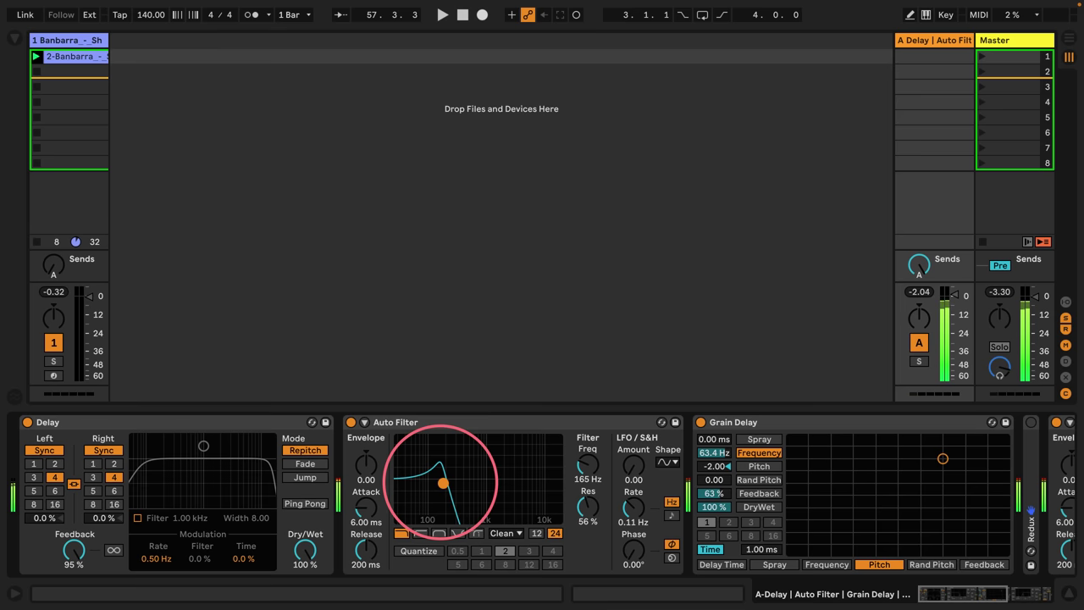
drag(446, 488, 528, 467)
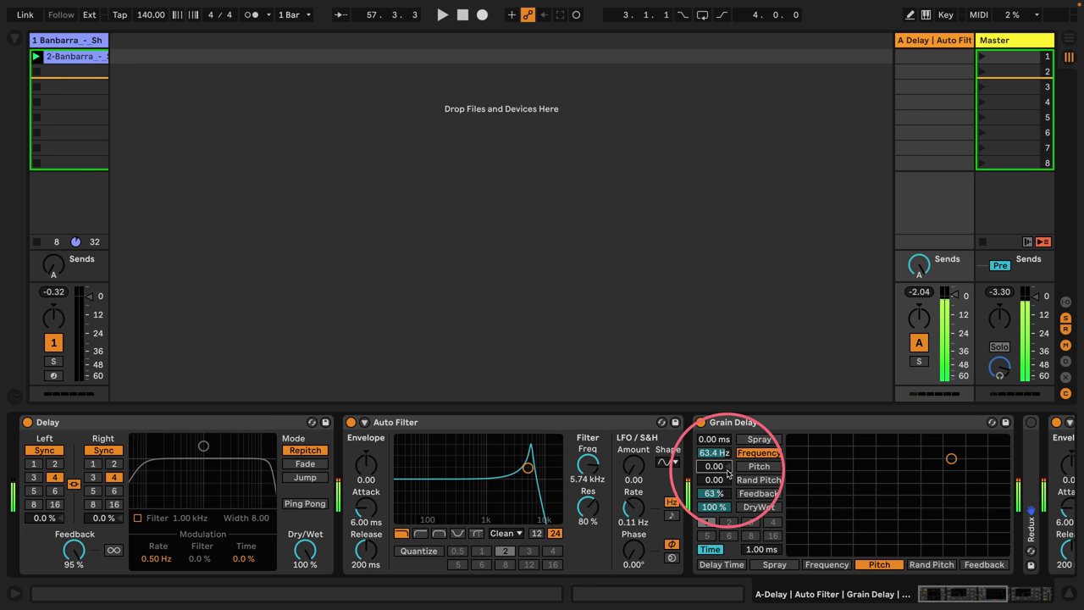
Set the Grain Delay to Pitch 0.00 and time 78.4 ms, and the low-pass to 5.35 kHz with Res 0 %.
drag(713, 465, 714, 471)
drag(760, 549, 760, 533)
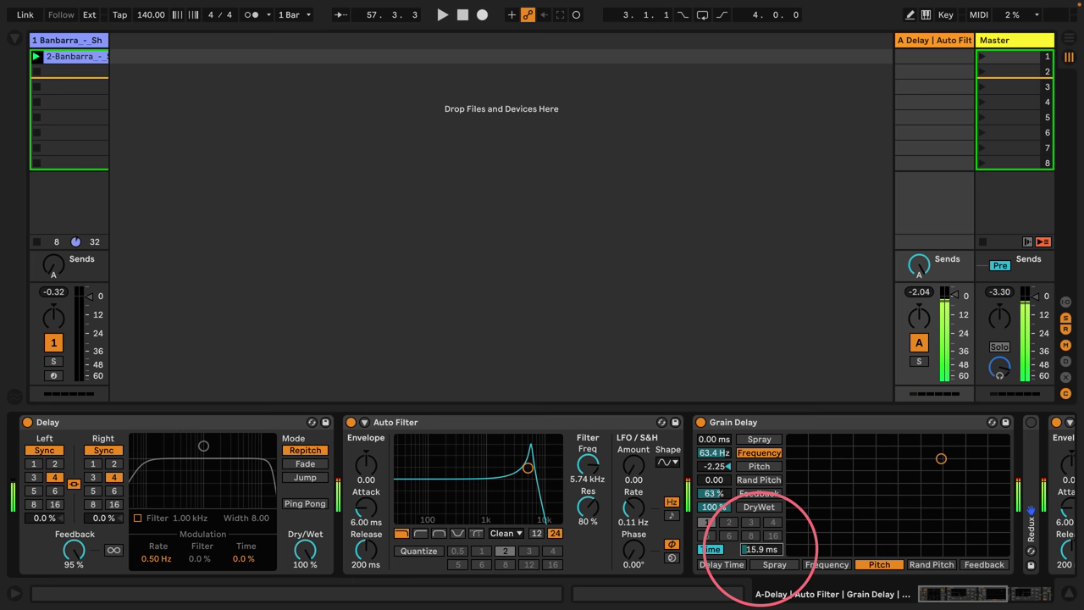
click(714, 466)
key(Delete)
drag(528, 467, 525, 518)
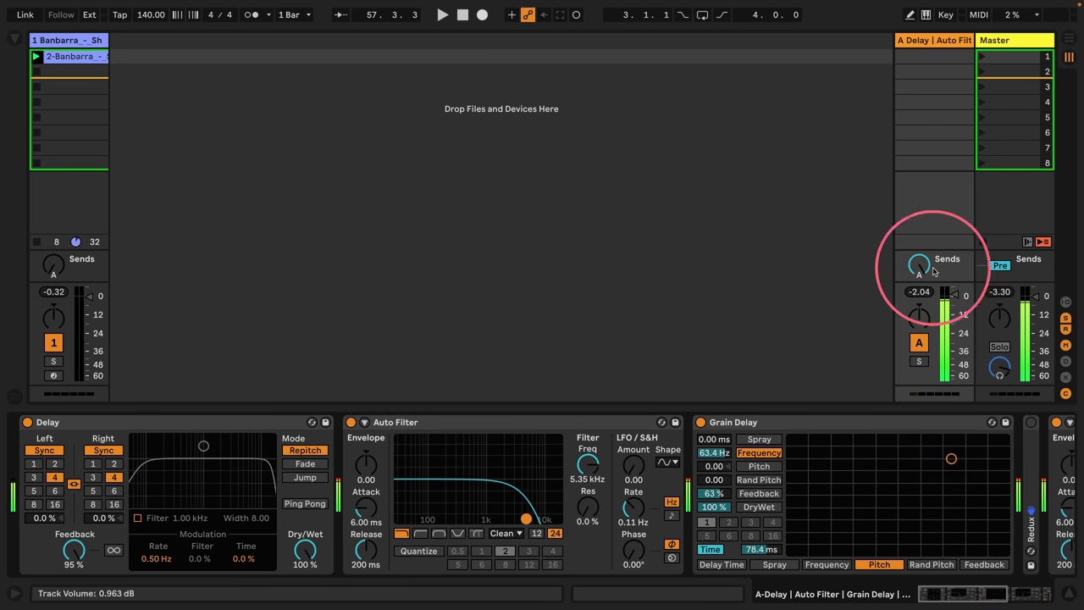
Switch return A off, enable and expand the Redux device, and switch the return back on.
click(918, 342)
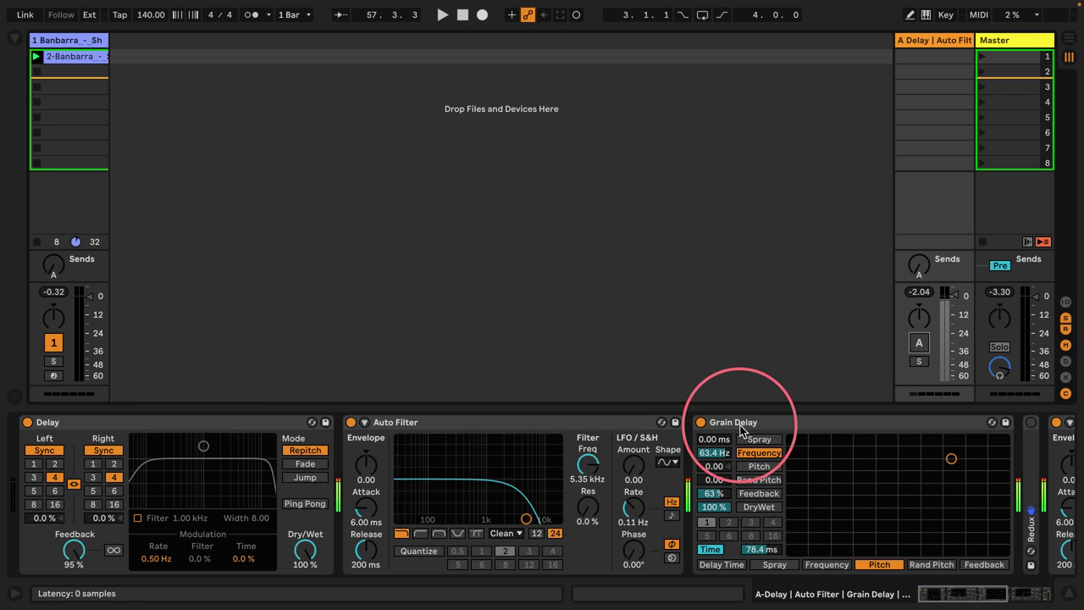
scroll(753, 458, right, 3)
click(844, 422)
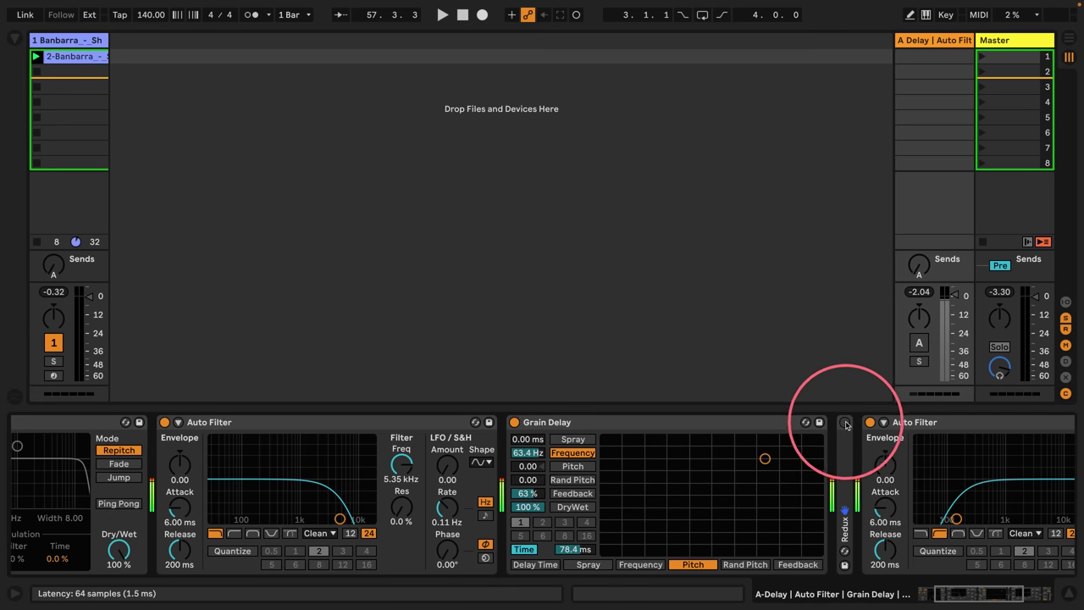
double_click(844, 484)
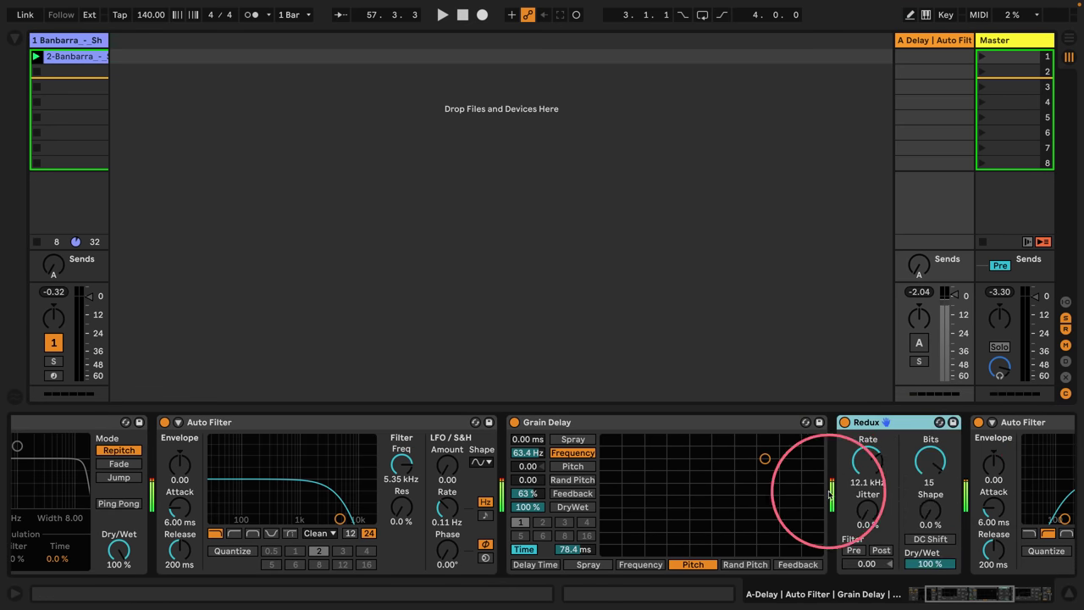
click(918, 342)
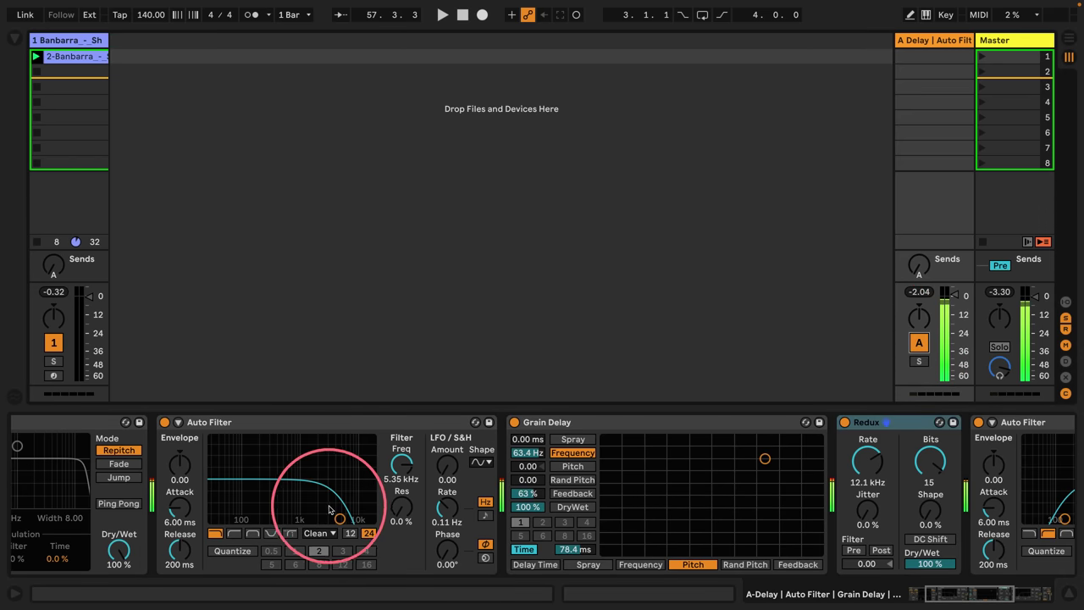
Lower the low-pass to 1.25 kHz, set the Grain Delay Pitch to 1.88, and add some resonance to the low-pass.
drag(340, 518, 305, 518)
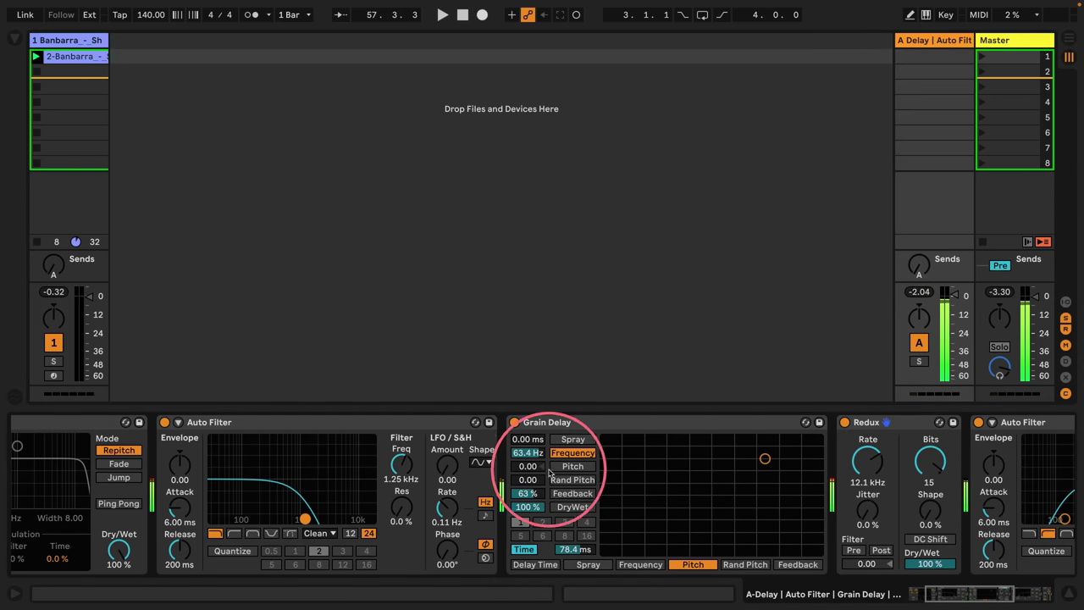
drag(527, 465, 596, 474)
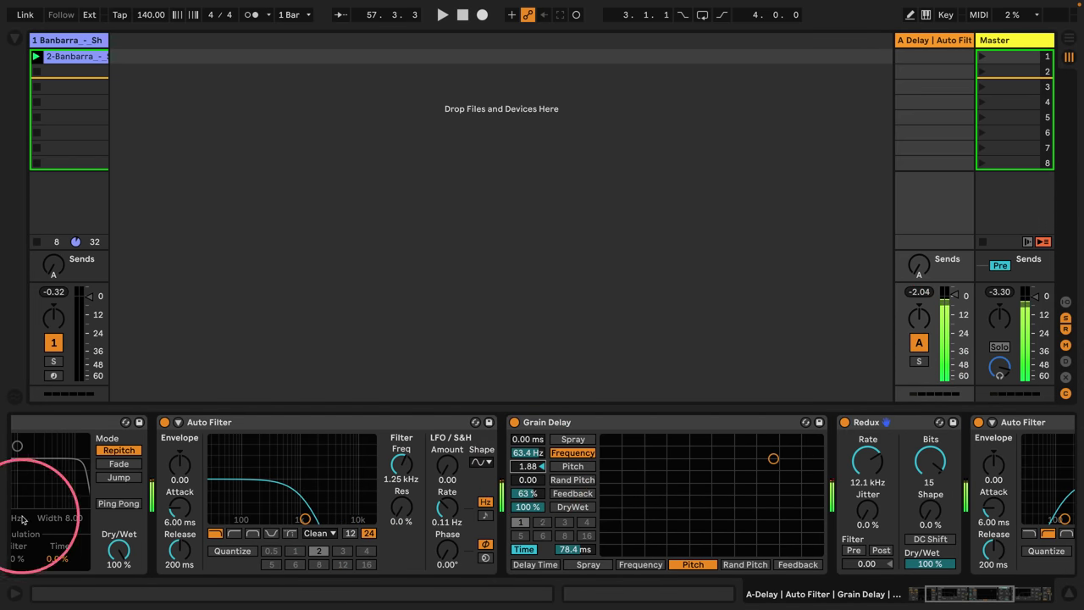
mouse_move(303, 520)
mouse_down()
mouse_move(267, 473)
mouse_move(245, 513)
mouse_move(321, 496)
mouse_move(298, 501)
mouse_up()
Move Redux ahead of the Grain Delay, and set the Grain Delay to Pitch 6.00 and Feedback 95 %.
drag(868, 421, 464, 498)
drag(298, 501, 336, 506)
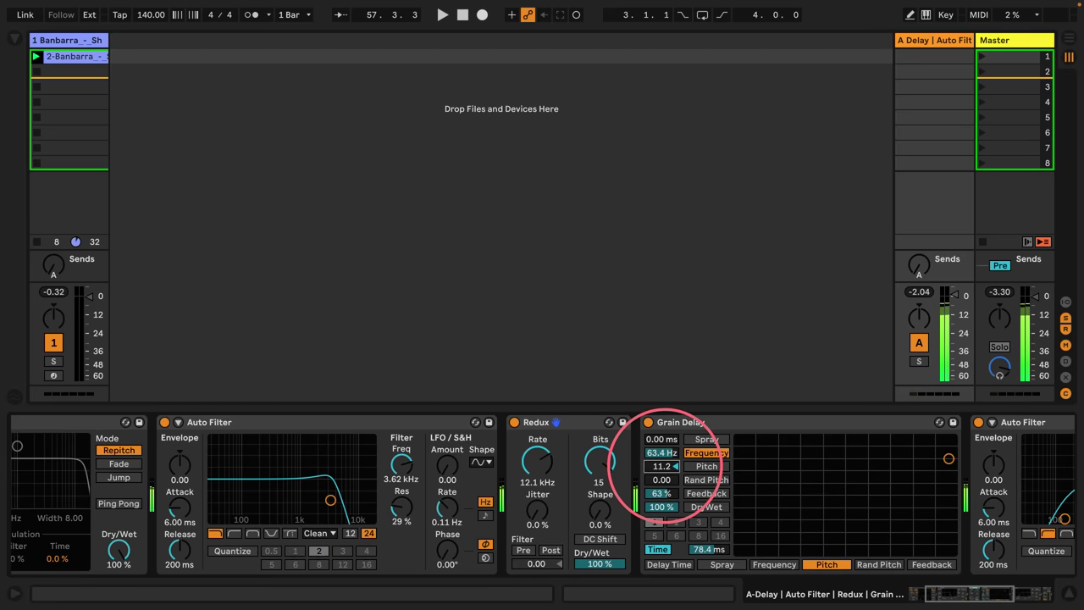
drag(665, 471, 665, 491)
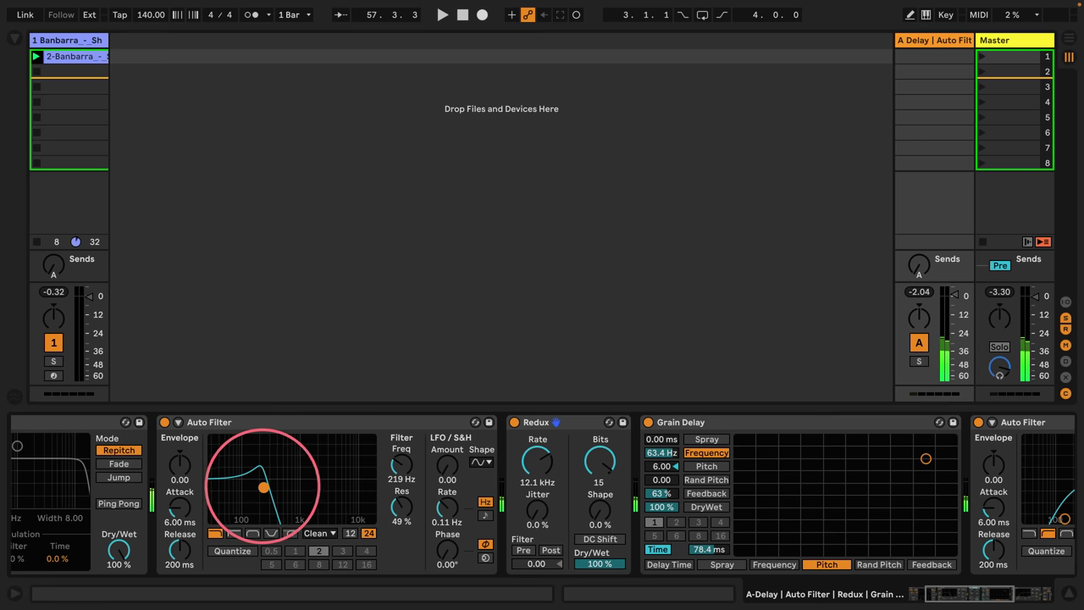
drag(661, 495, 662, 484)
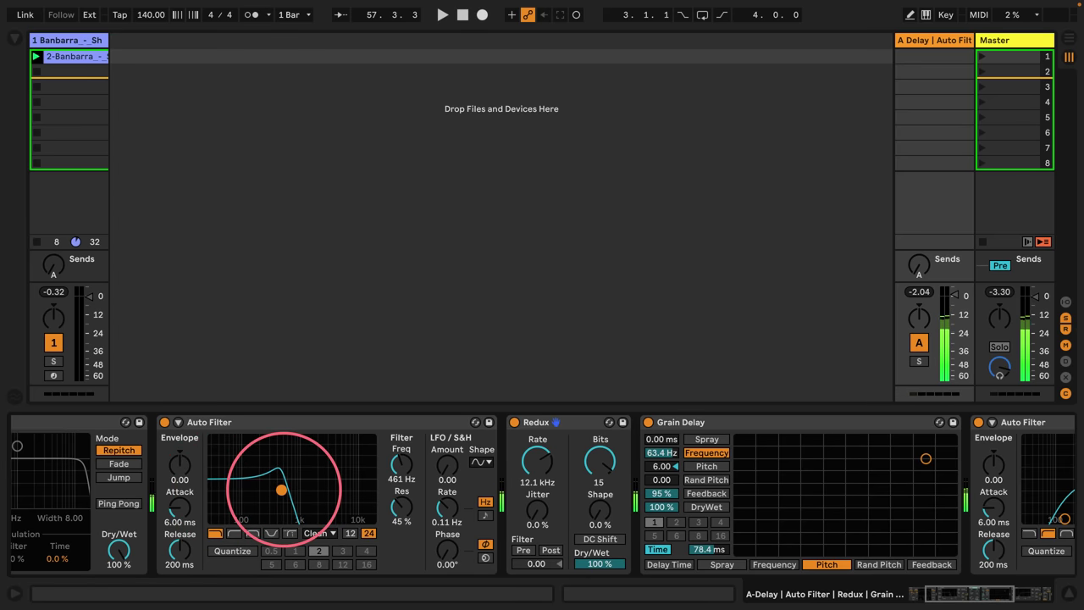
Turn return A's send to itself back up, set the low-pass to 373 Hz with Res 27 %, and switch the return off.
drag(922, 266, 922, 259)
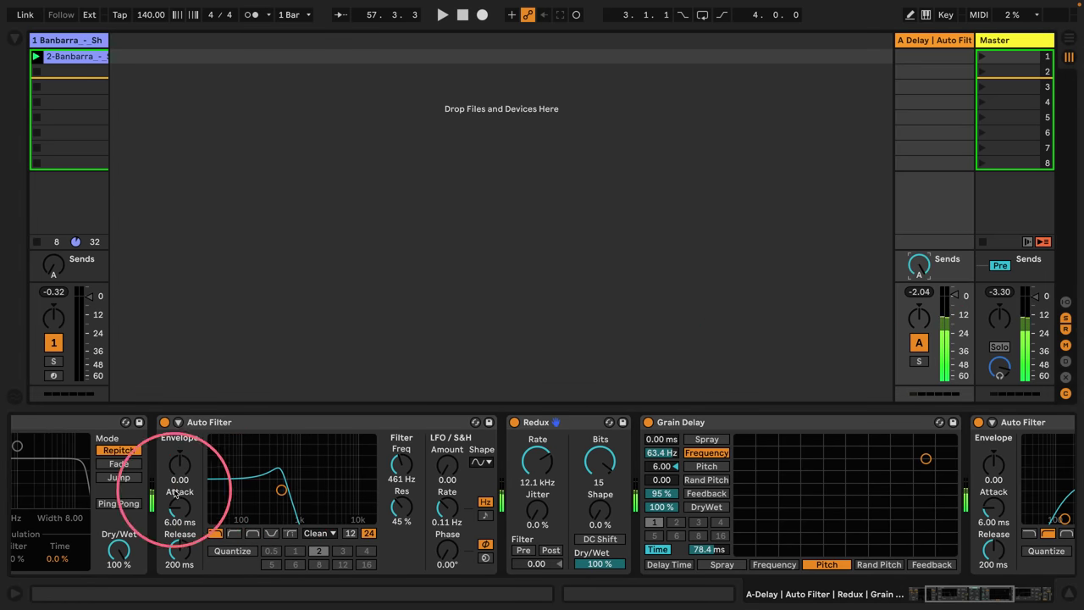
mouse_move(287, 487)
mouse_down()
mouse_move(336, 469)
mouse_move(236, 498)
mouse_move(229, 449)
mouse_move(265, 472)
mouse_move(210, 519)
mouse_move(276, 501)
mouse_up()
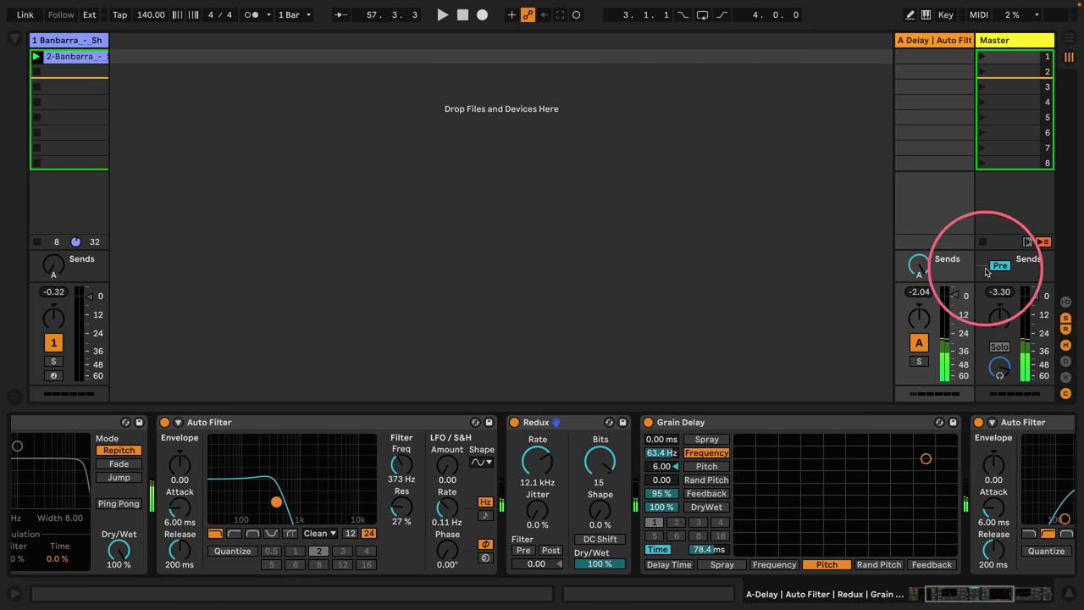
drag(919, 292, 919, 319)
click(918, 342)
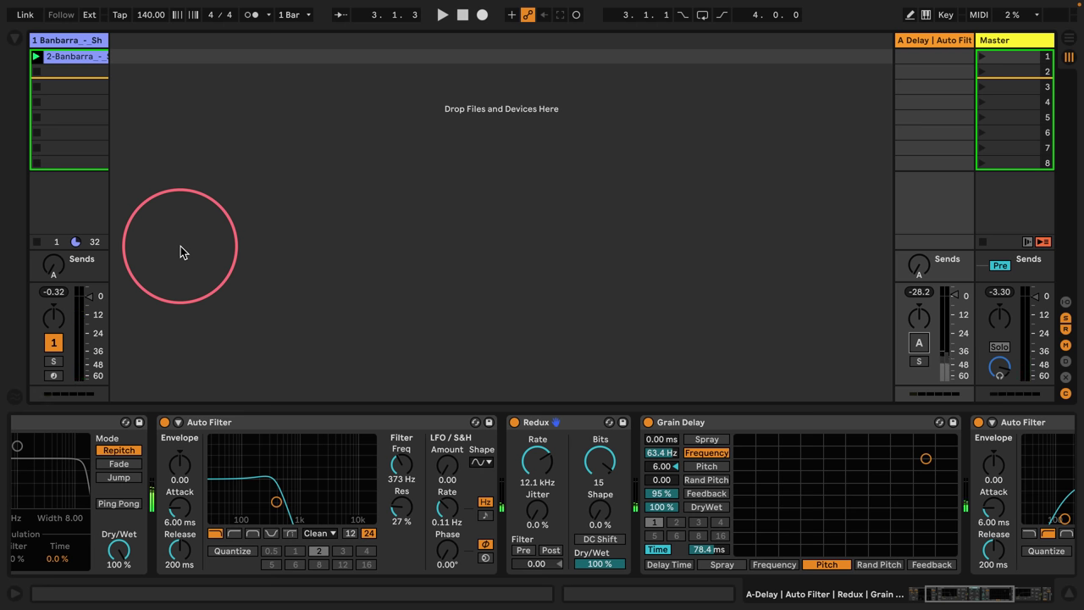
Open the browser and insert a Phaser-Flanger between the low-pass Auto Filter and Redux on the return track.
scroll(226, 483, left, 4)
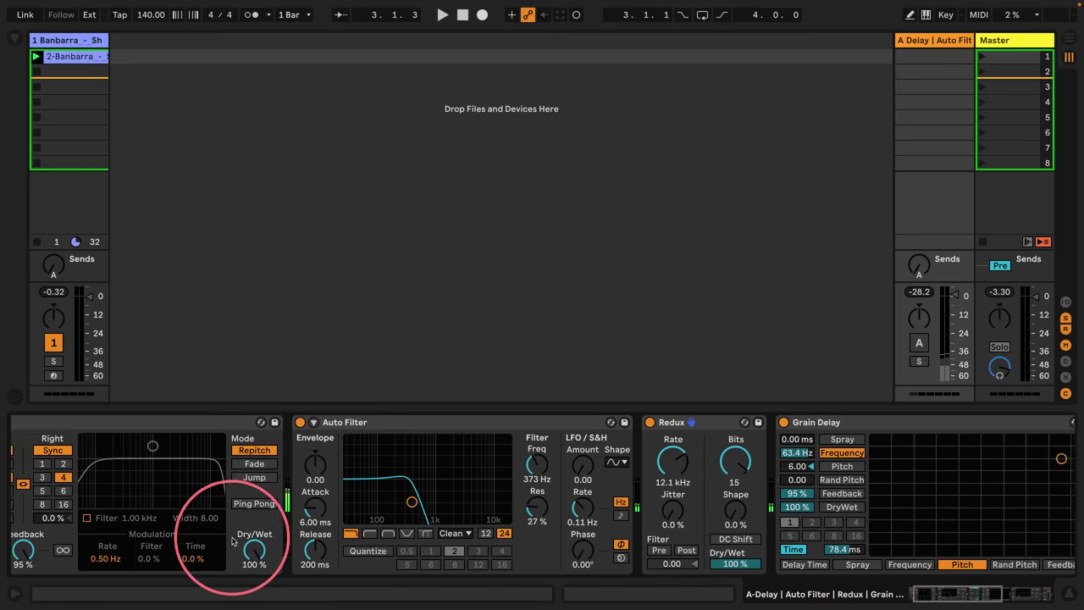
click(15, 38)
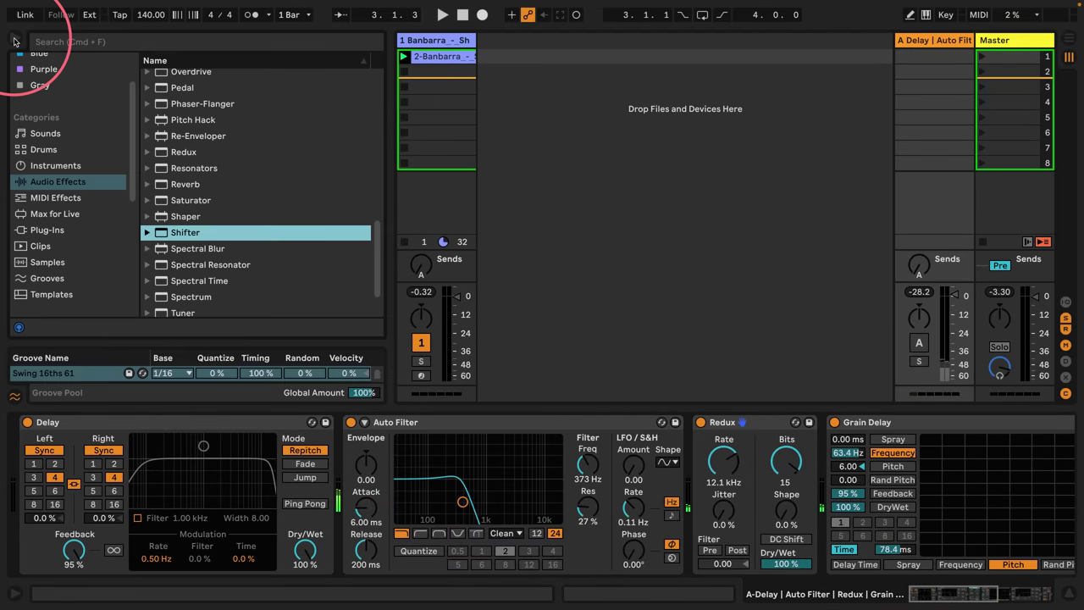
scroll(218, 189, up, 3)
scroll(218, 189, up, 2)
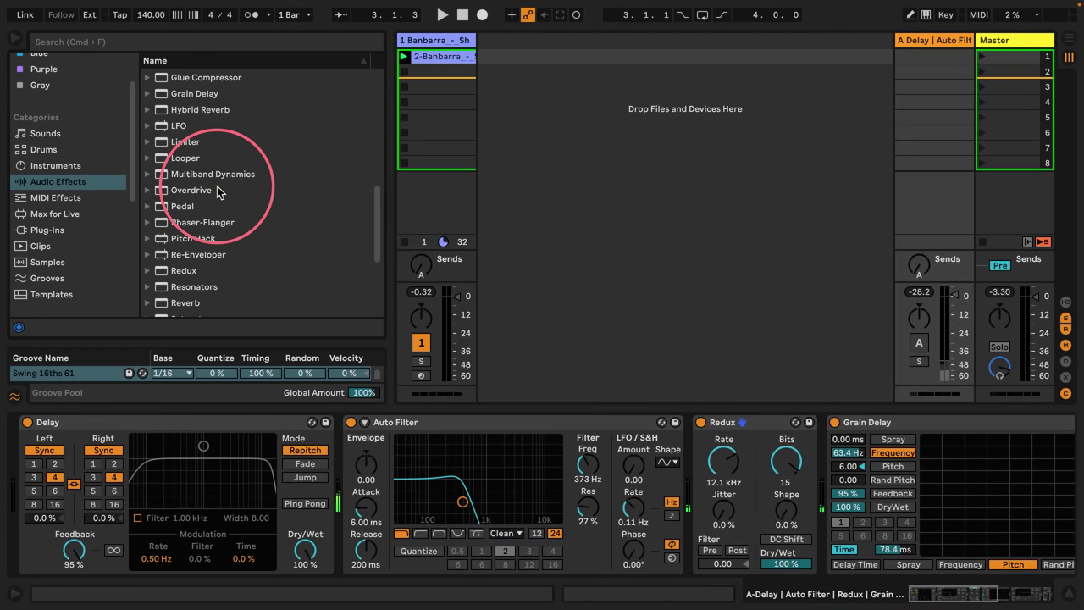
drag(178, 223, 643, 440)
scroll(604, 447, right, 6)
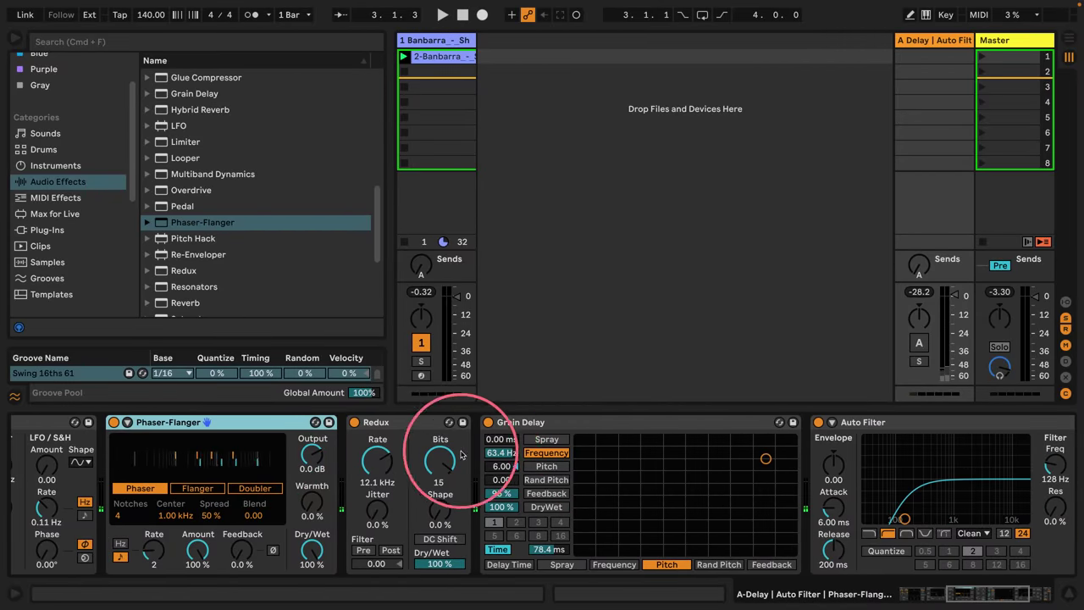
Fold and switch off the Grain Delay and Redux, start playback, and switch return A back on.
double_click(508, 421)
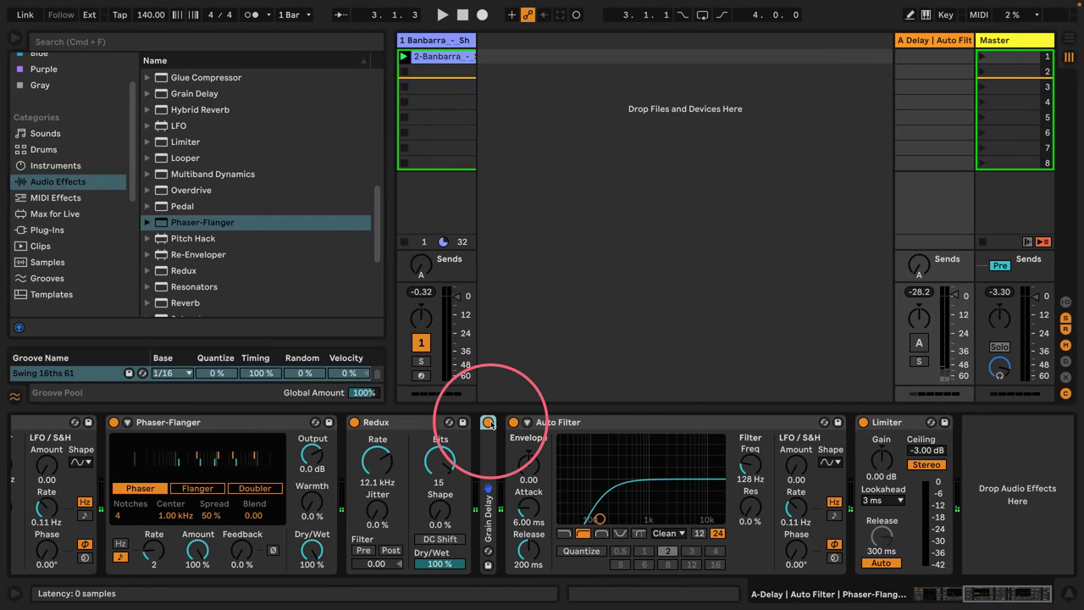
double_click(372, 422)
key(space)
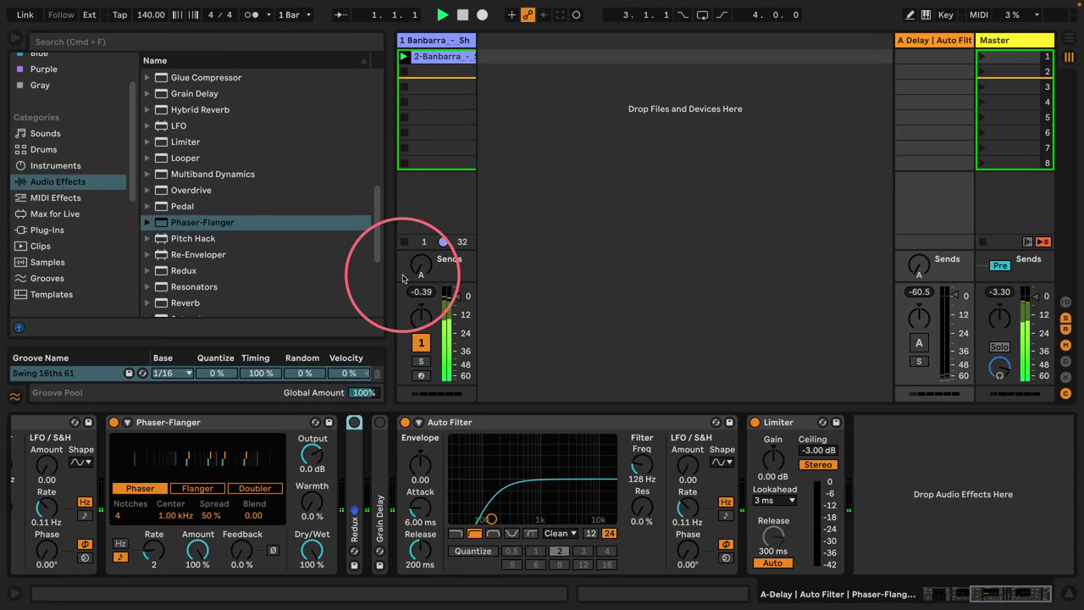
click(919, 342)
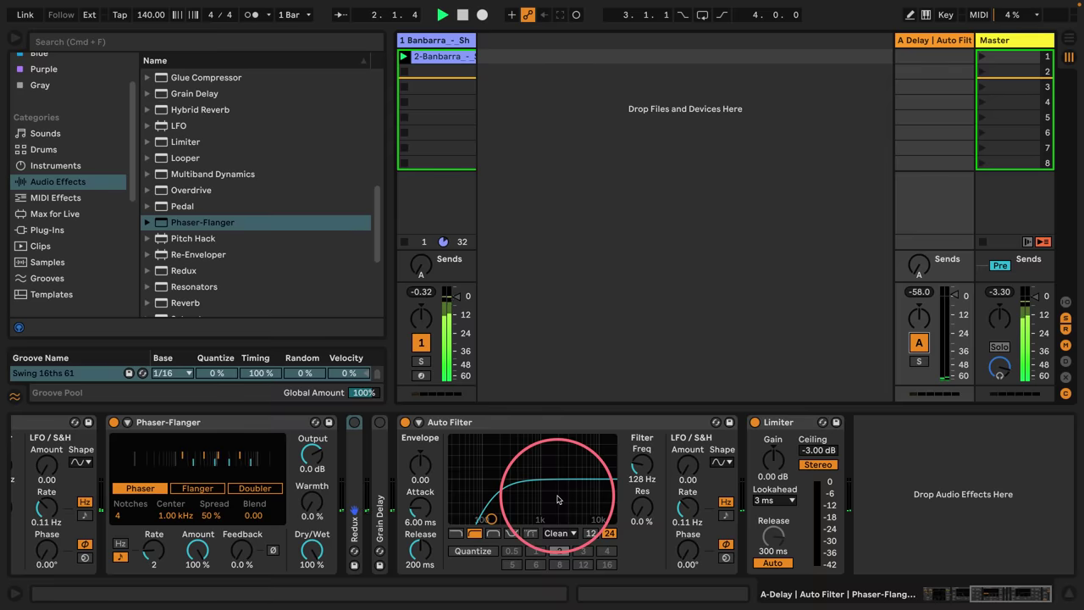
Turn up the audio track's send A and open the low-pass Auto Filter to 3.75 kHz with Res 19 %.
scroll(557, 496, left, 5)
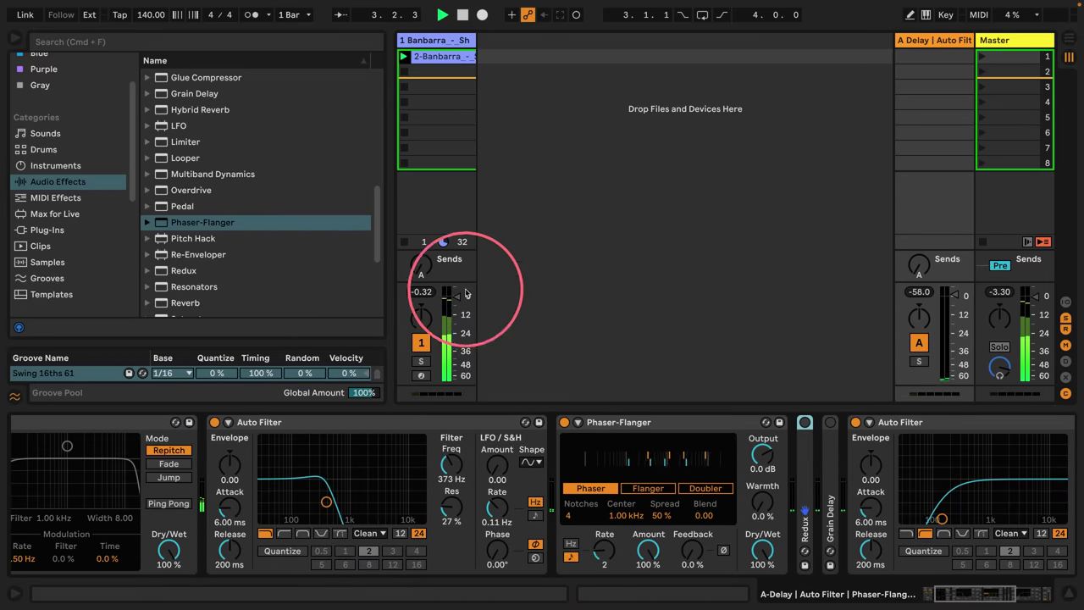
click(420, 265)
click(448, 474)
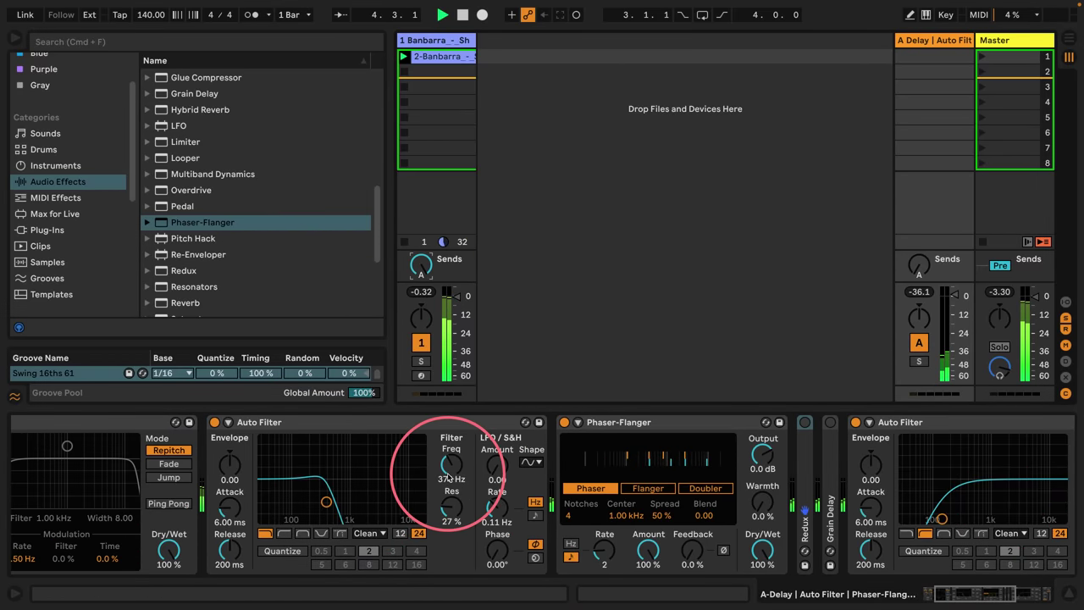
drag(449, 476, 473, 461)
scroll(401, 448, right, 2)
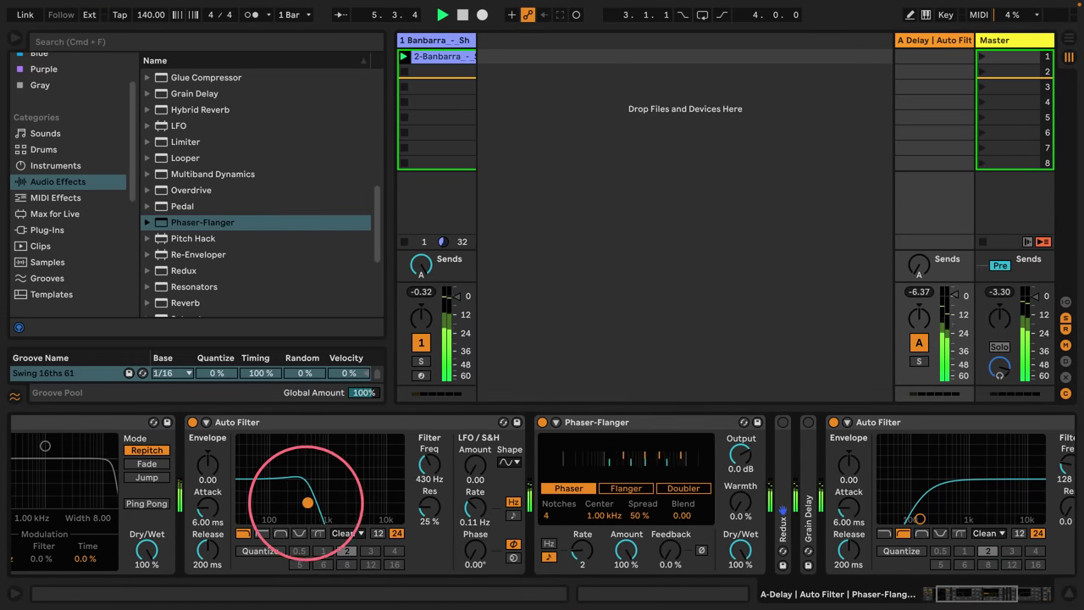
drag(307, 502, 358, 509)
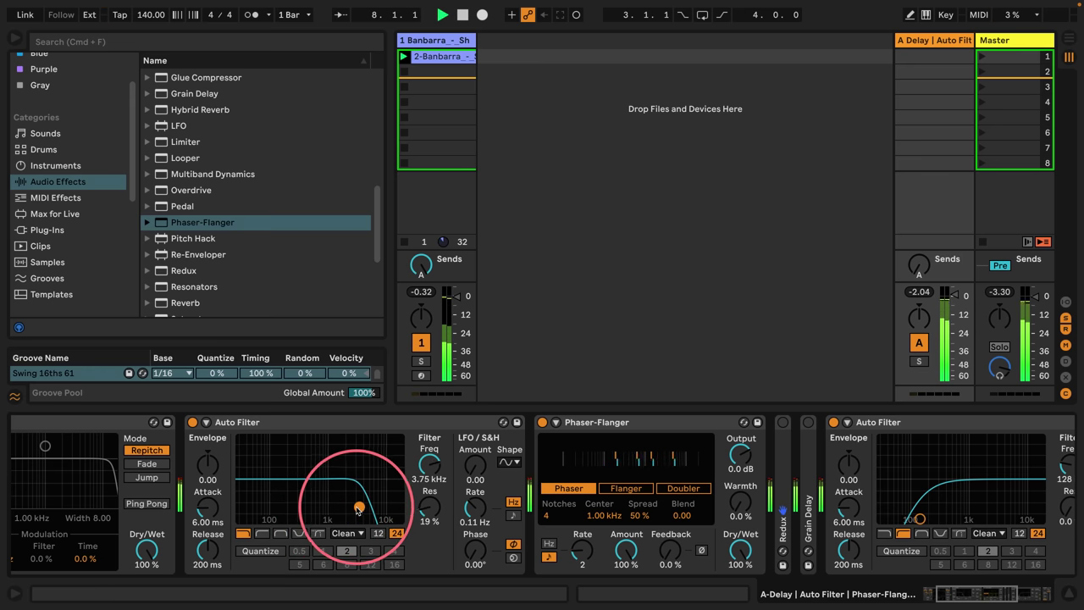
Set the Delay time to 3 sixteenths, the low-pass to 2.12 kHz with Res 33 %, and the high-pass to 360 Hz with Res 29 %.
scroll(316, 444, left, 8)
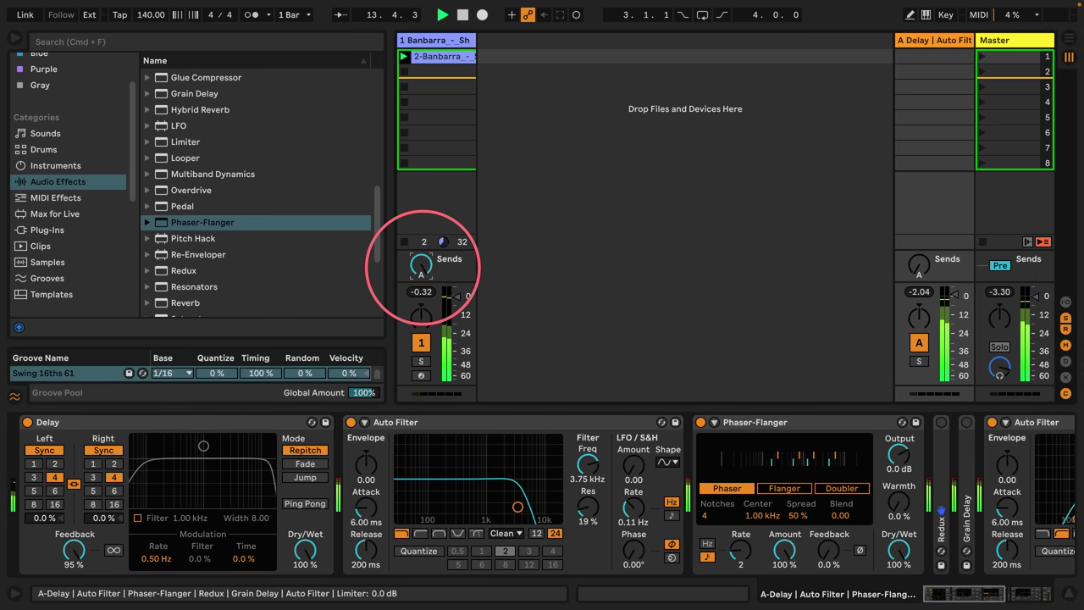
click(93, 477)
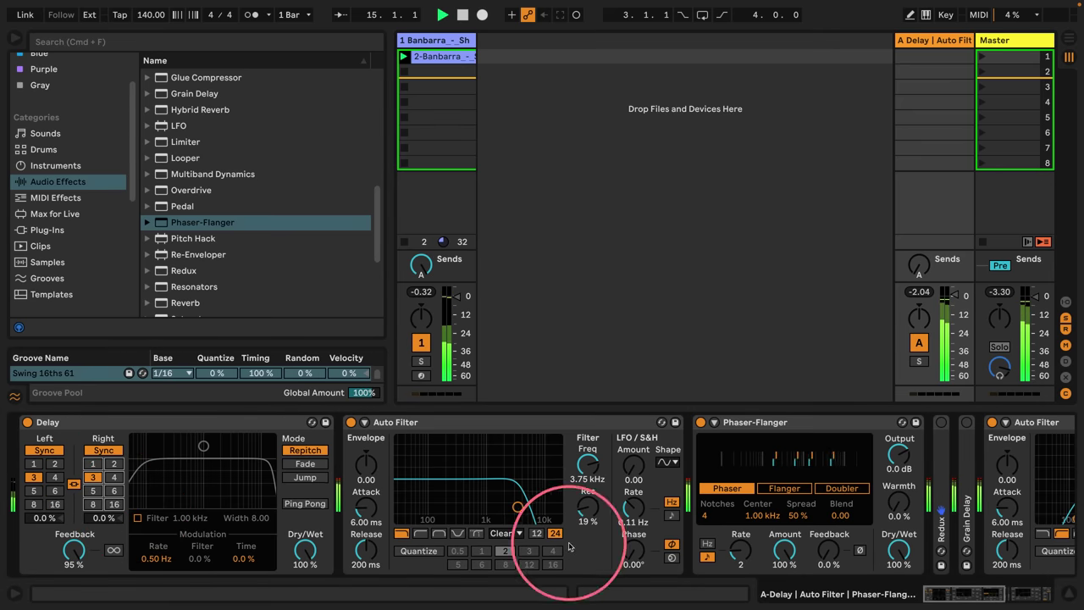
mouse_move(506, 501)
mouse_down()
mouse_move(534, 487)
mouse_move(503, 497)
mouse_up()
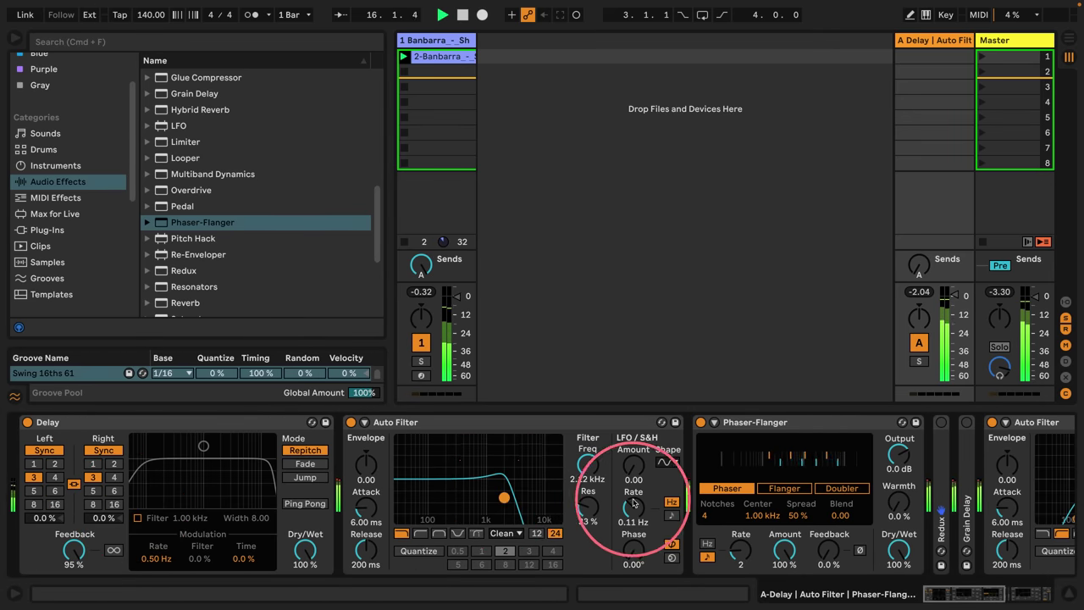
scroll(626, 495, right, 5)
drag(739, 518, 763, 500)
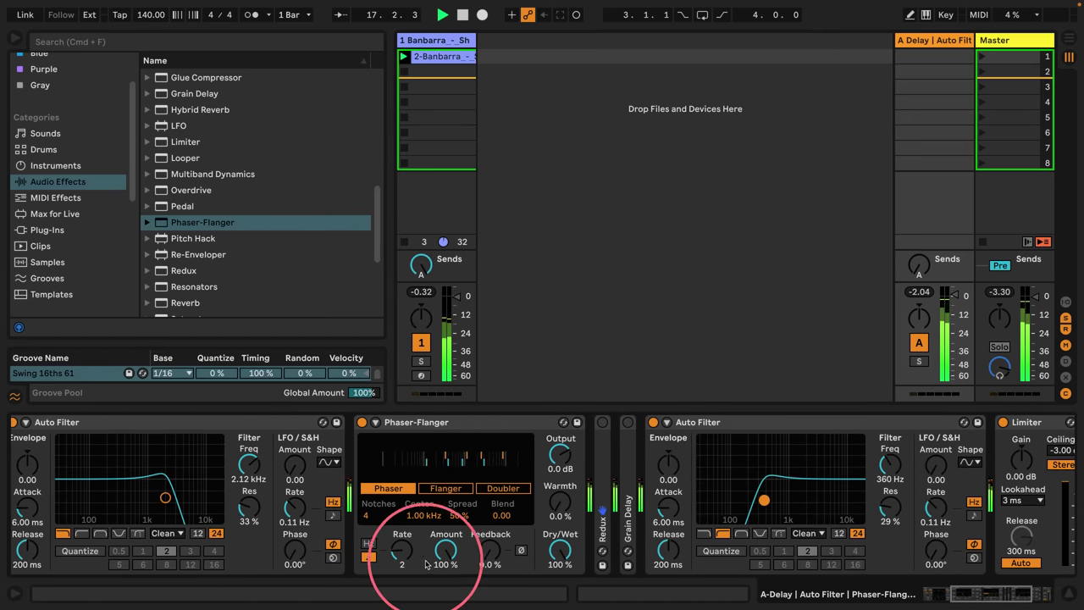
Set the Phaser's Feedback to 37 % and Rate to 6, and turn up return A's send to itself.
drag(489, 554, 489, 474)
drag(490, 552, 489, 504)
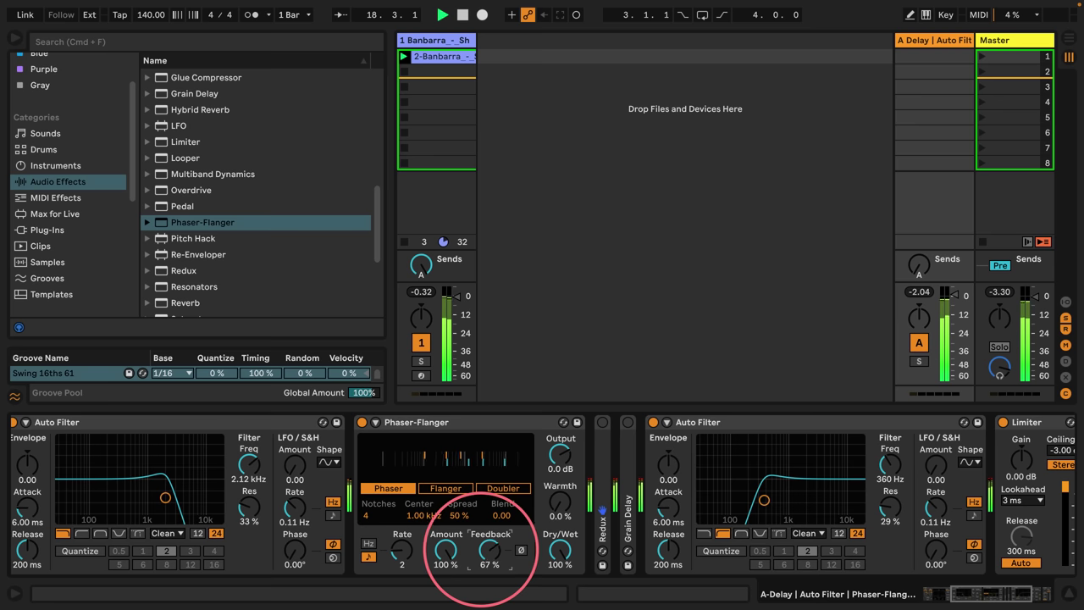
click(401, 550)
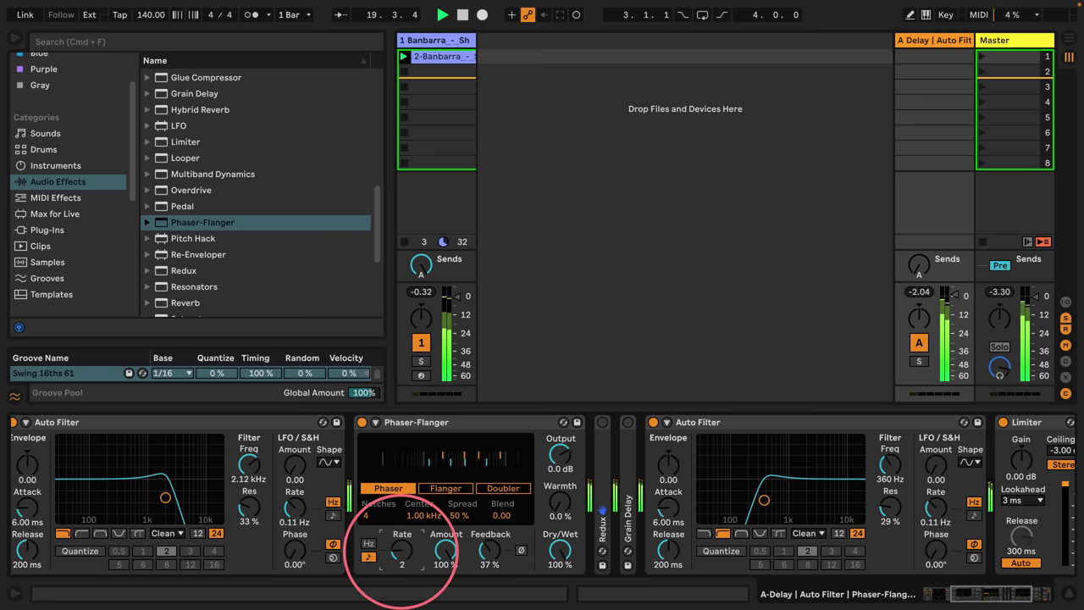
click(919, 264)
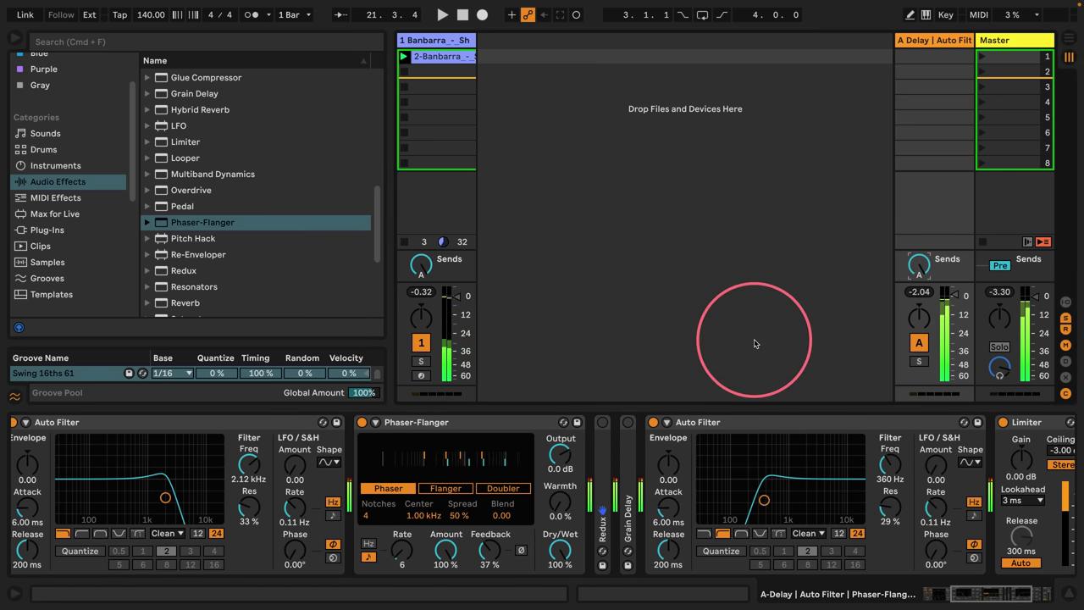
Reset the Phaser's Feedback to 0 %, and set the high-pass to 532 Hz, Res 13 %, and the low-pass to 591 Hz, Res 32 %.
double_click(479, 550)
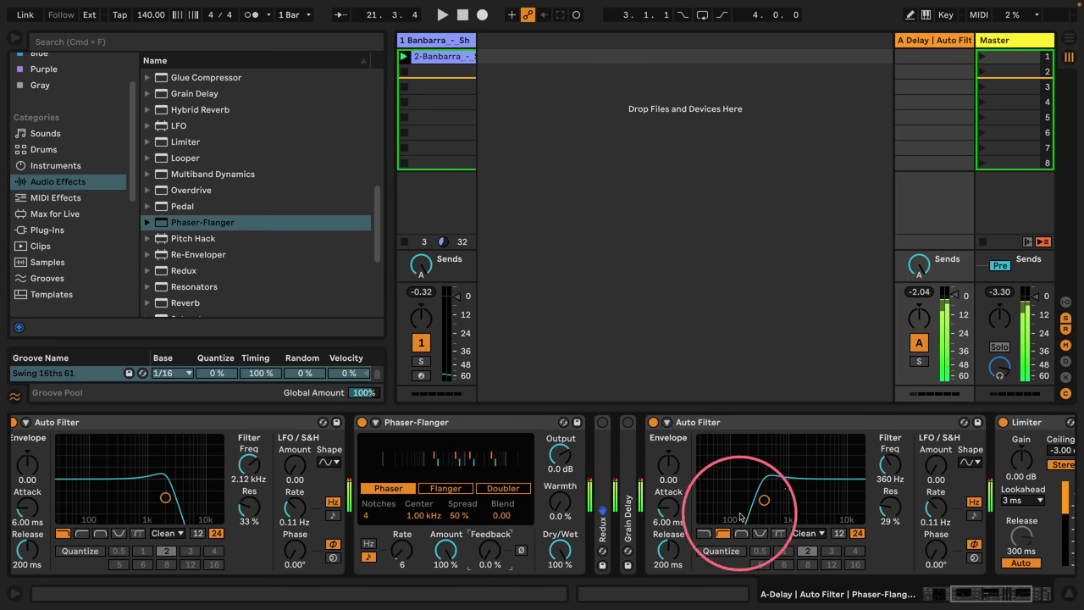
mouse_move(764, 500)
mouse_down()
mouse_move(792, 507)
mouse_move(772, 509)
mouse_up()
drag(165, 497, 135, 498)
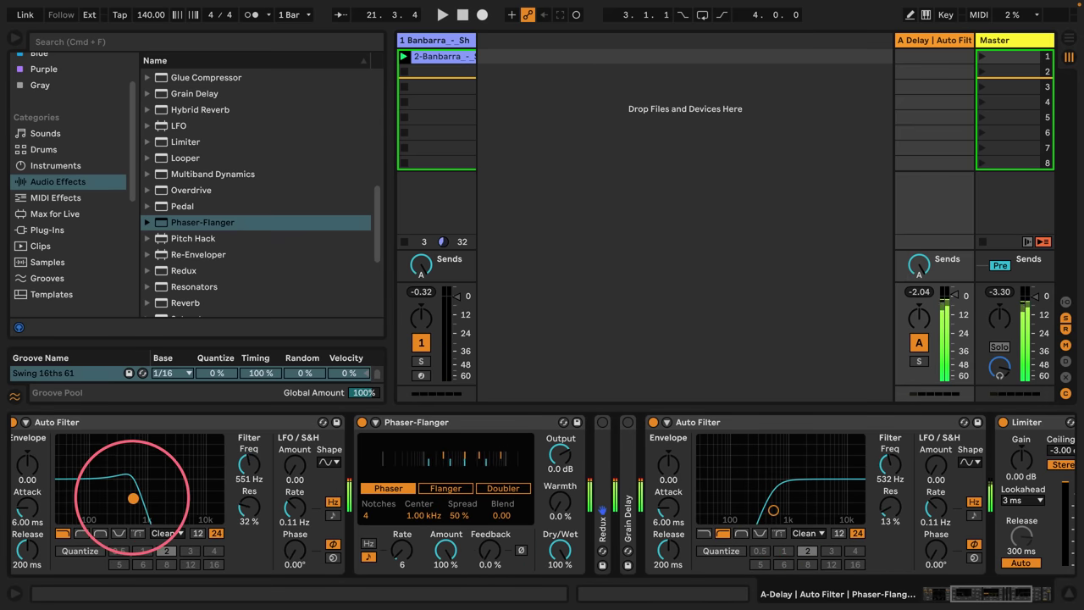
Switch the Phaser-Flanger to Flanger with Time 20.0 ms, Rate 3/4, Amount 44 % and Feedback 79 %.
drag(390, 555, 390, 546)
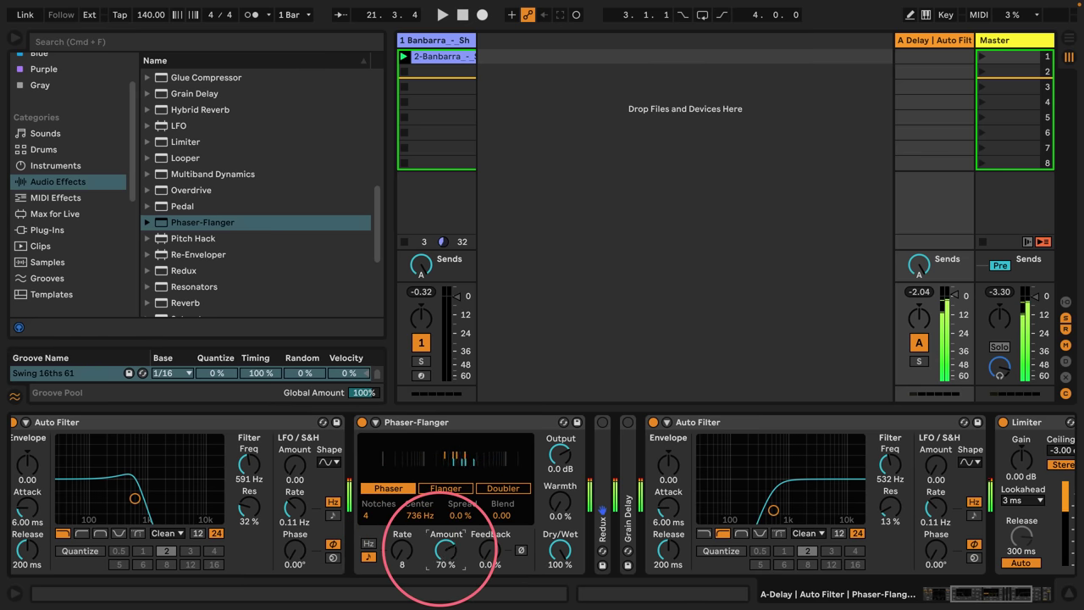
click(432, 488)
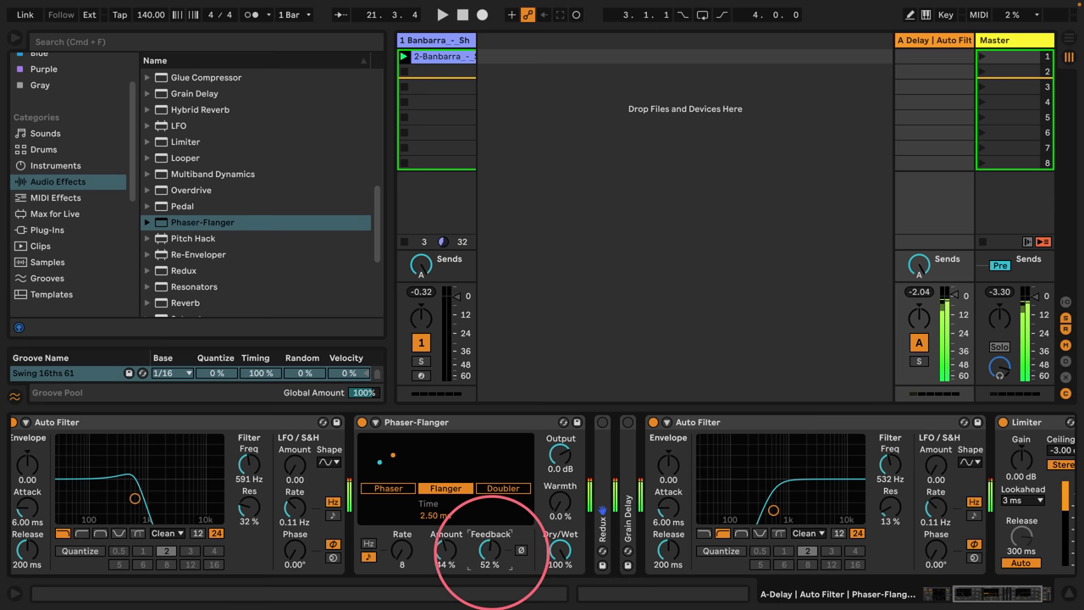
drag(490, 549, 490, 546)
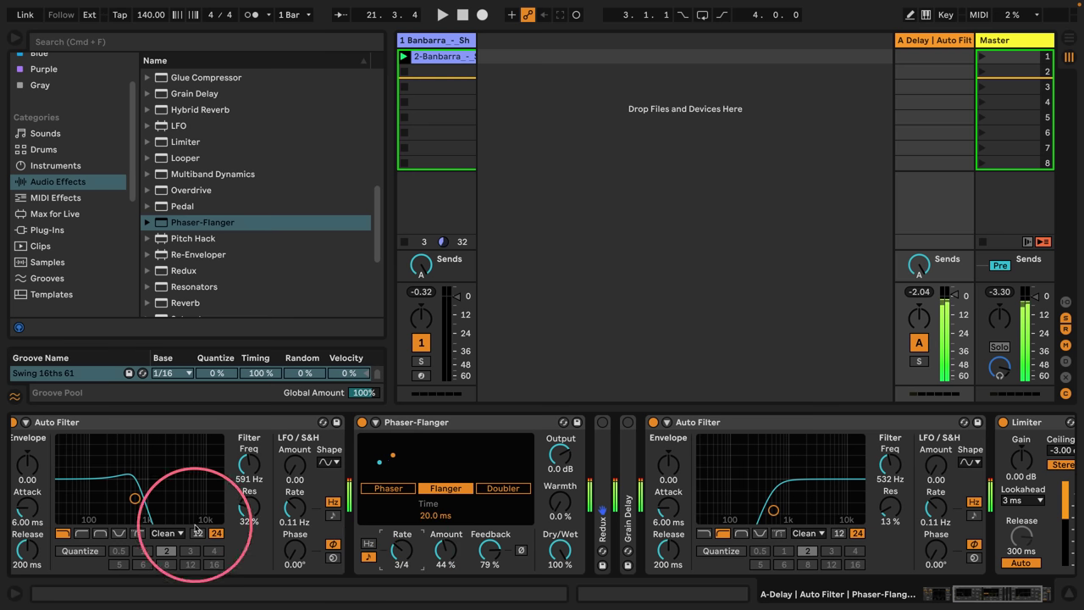
Set the high-pass to 1.01 kHz, the low-pass to 312 Hz with Res 125 %, and the Flanger to Rate 8 and Amount 100 %.
drag(134, 498, 159, 511)
drag(772, 510, 796, 512)
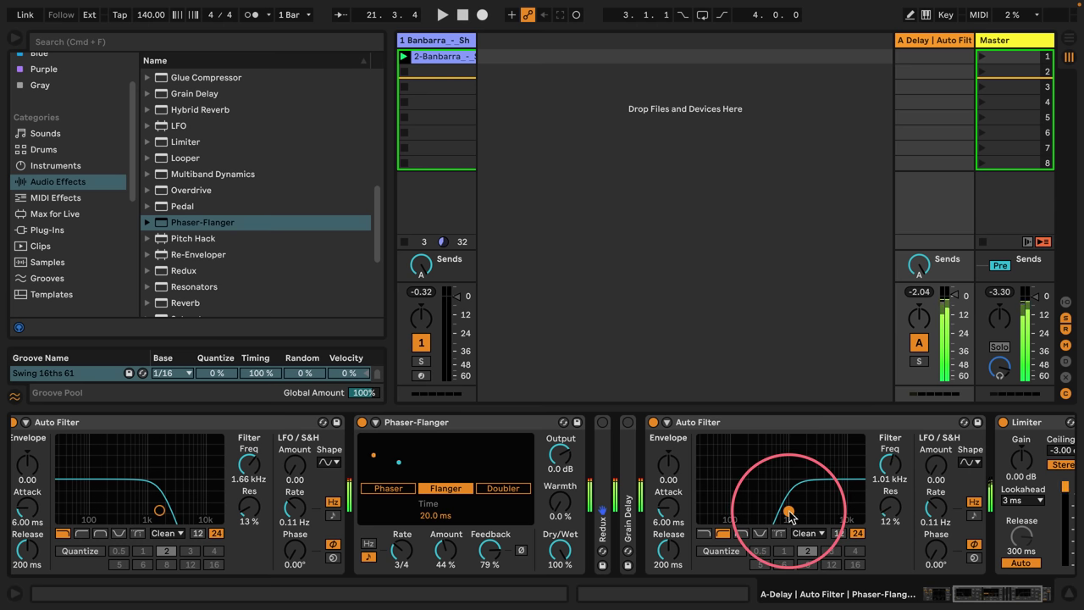
drag(139, 533, 120, 438)
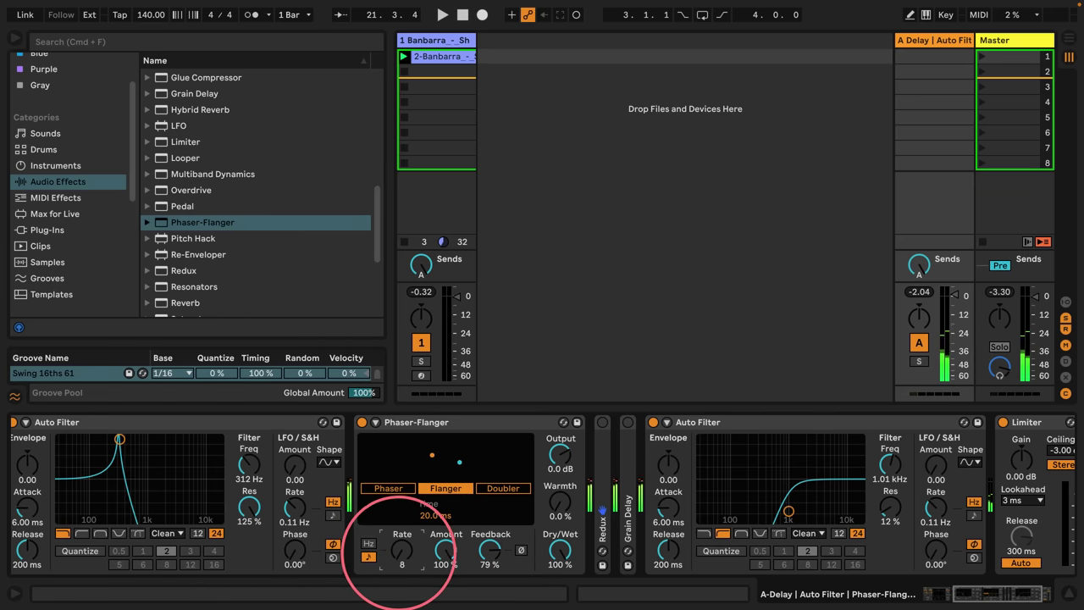
Set the low-pass to 2.36 kHz with Res 21 % and the high-pass to 2.28 kHz, and silence return A and its self-send.
drag(120, 439, 171, 518)
mouse_move(788, 510)
mouse_down()
mouse_move(834, 454)
mouse_move(787, 459)
mouse_move(798, 459)
mouse_move(807, 518)
mouse_up()
mouse_move(171, 518)
mouse_down()
mouse_move(128, 512)
mouse_move(131, 498)
mouse_move(167, 505)
mouse_up()
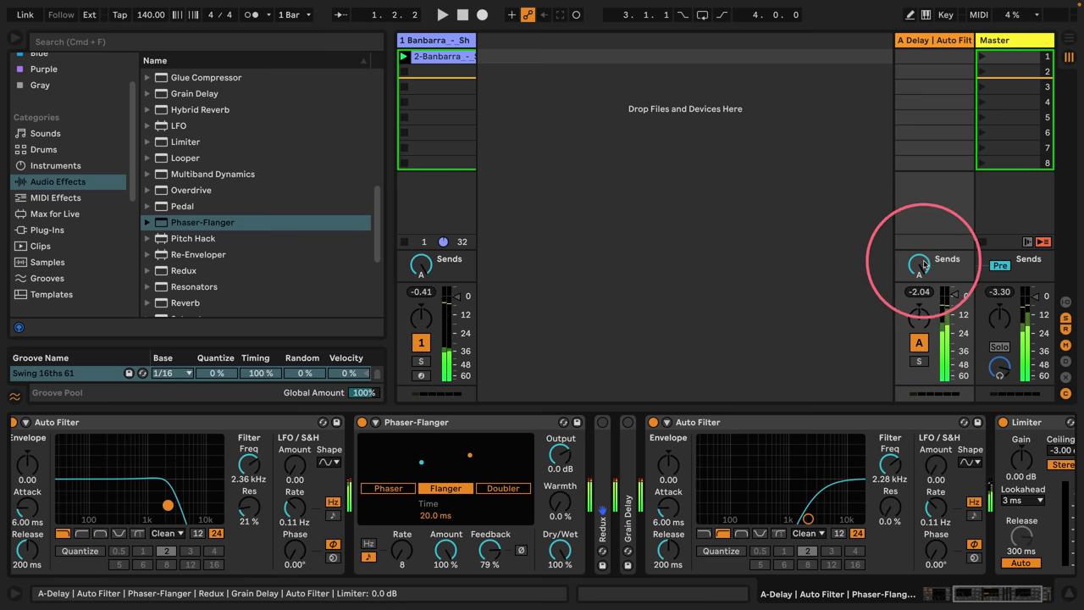
click(919, 342)
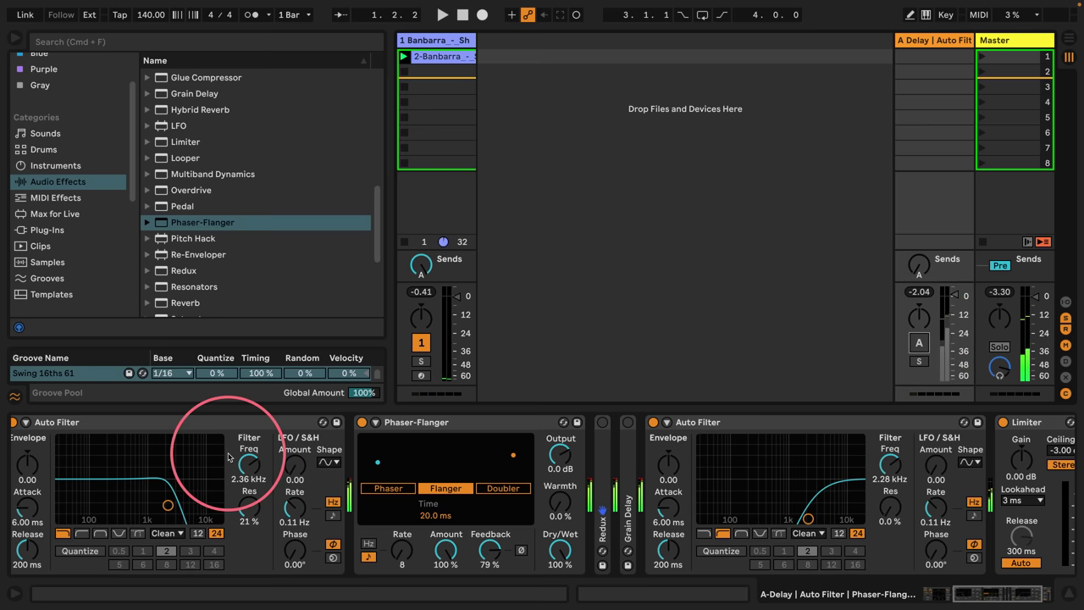
Replace the Phaser-Flanger on the return with a Chorus-Ensemble placed right after the low-pass Auto Filter.
click(404, 425)
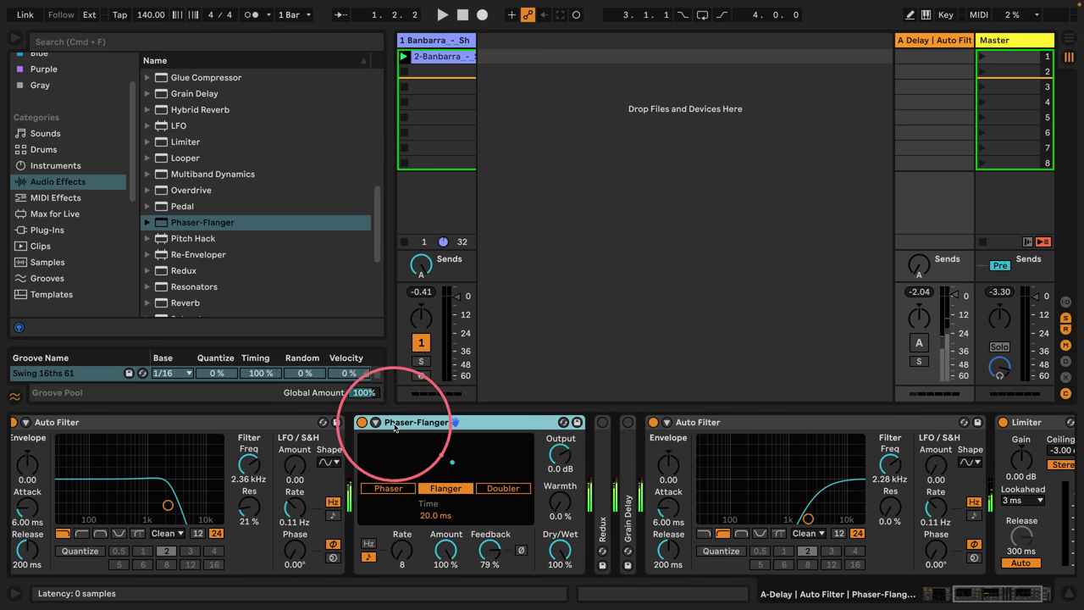
key(Delete)
scroll(191, 194, up, 7)
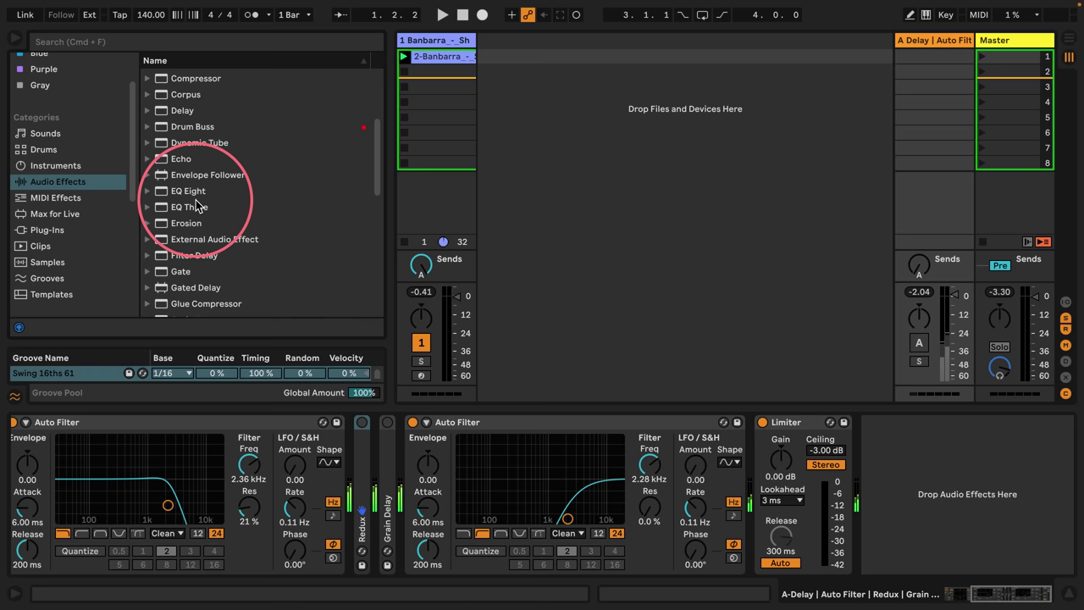
scroll(196, 205, up, 1)
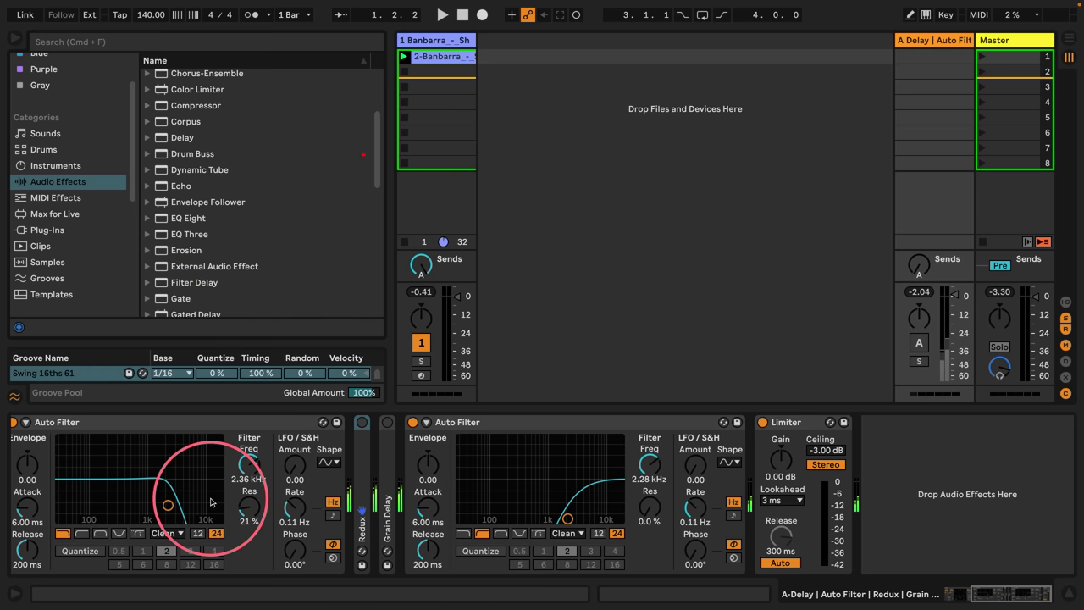
scroll(211, 505, left, 5)
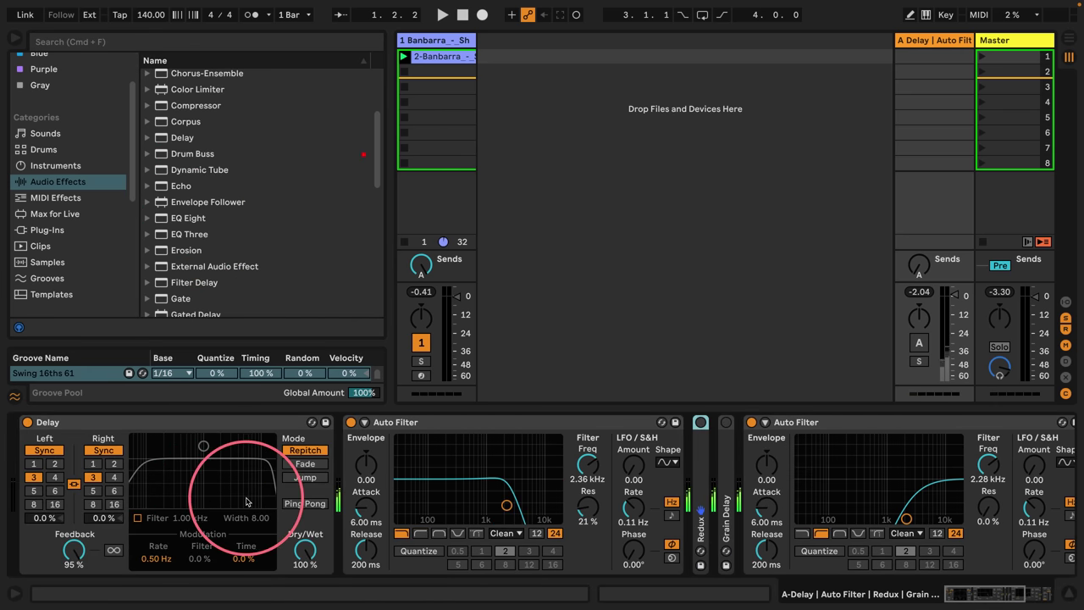
scroll(440, 490, right, 3)
scroll(441, 490, right, 1)
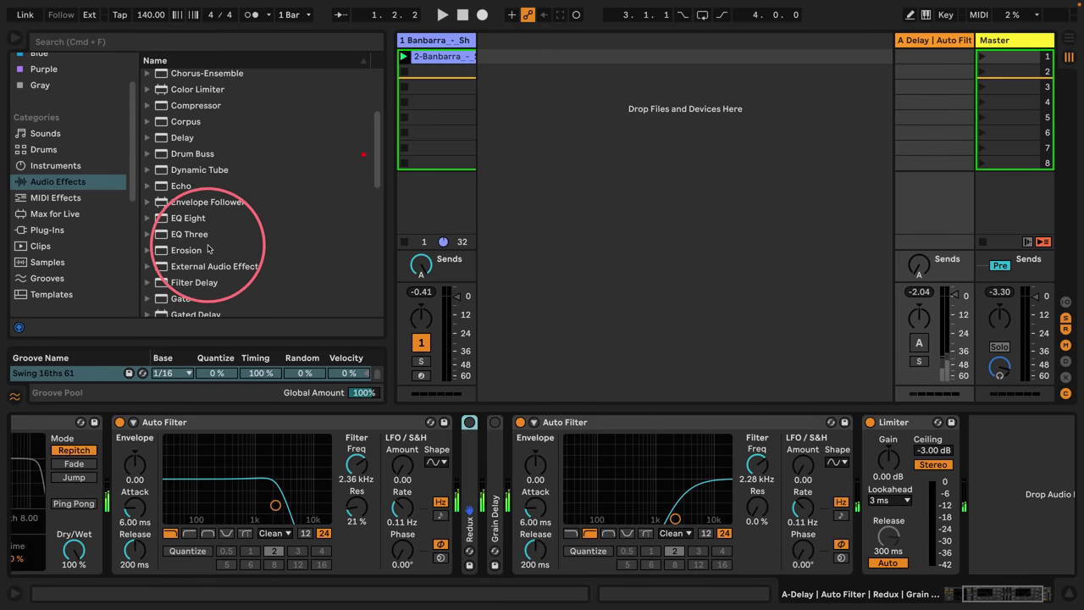
scroll(208, 246, up, 4)
drag(166, 153, 440, 449)
Start playback, turn return A's send to itself back up, and switch the return on.
key(space)
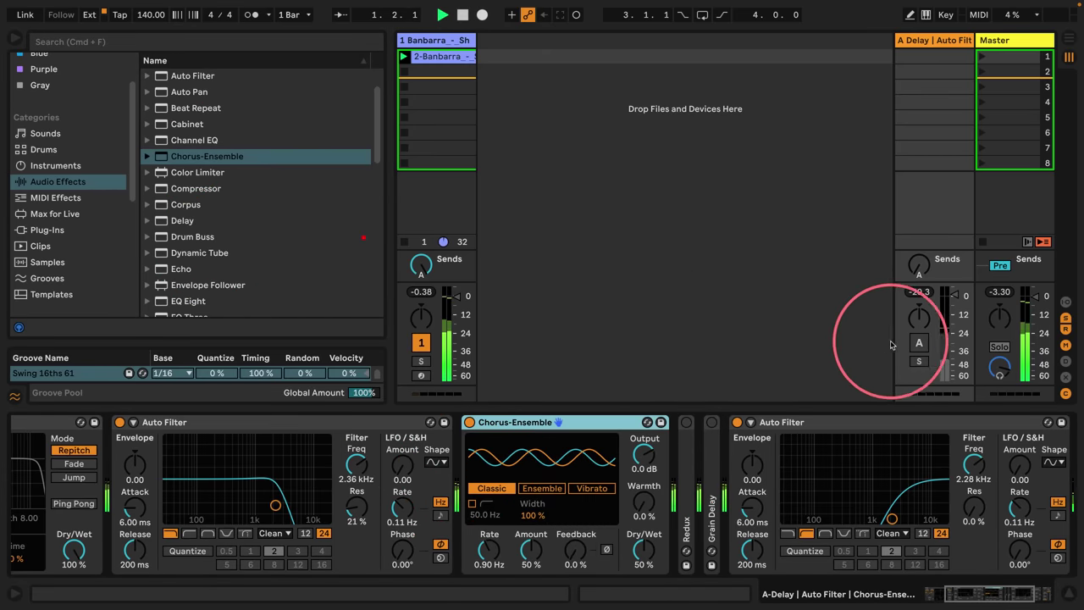
drag(919, 266, 920, 248)
click(918, 342)
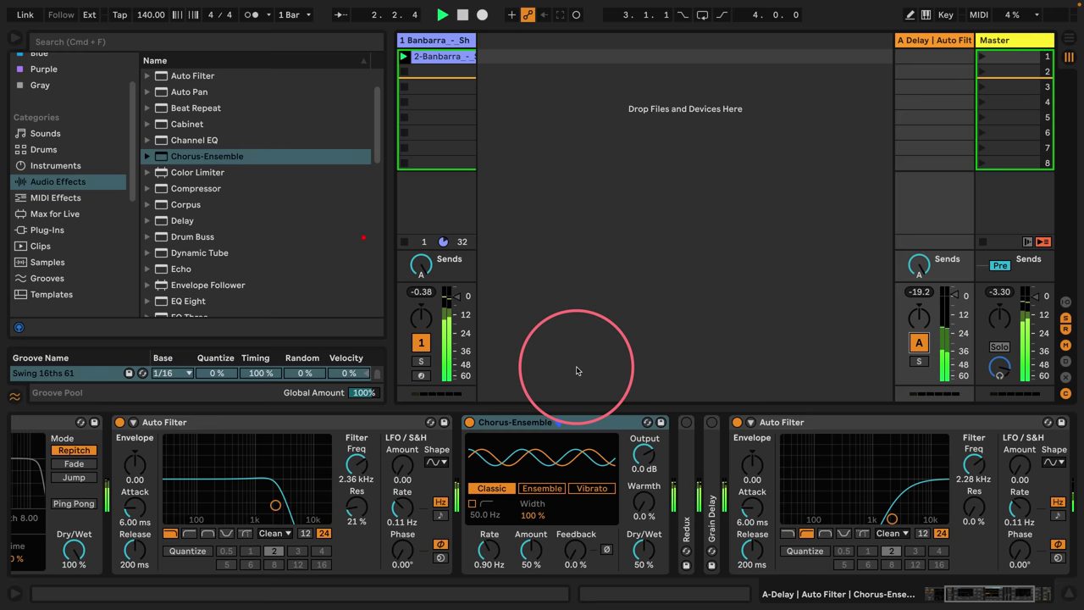
Set the Chorus-Ensemble to Vibrato with Rate 0.31 Hz and Amount 100 %, and lower the high-pass to 1.20 kHz.
click(592, 488)
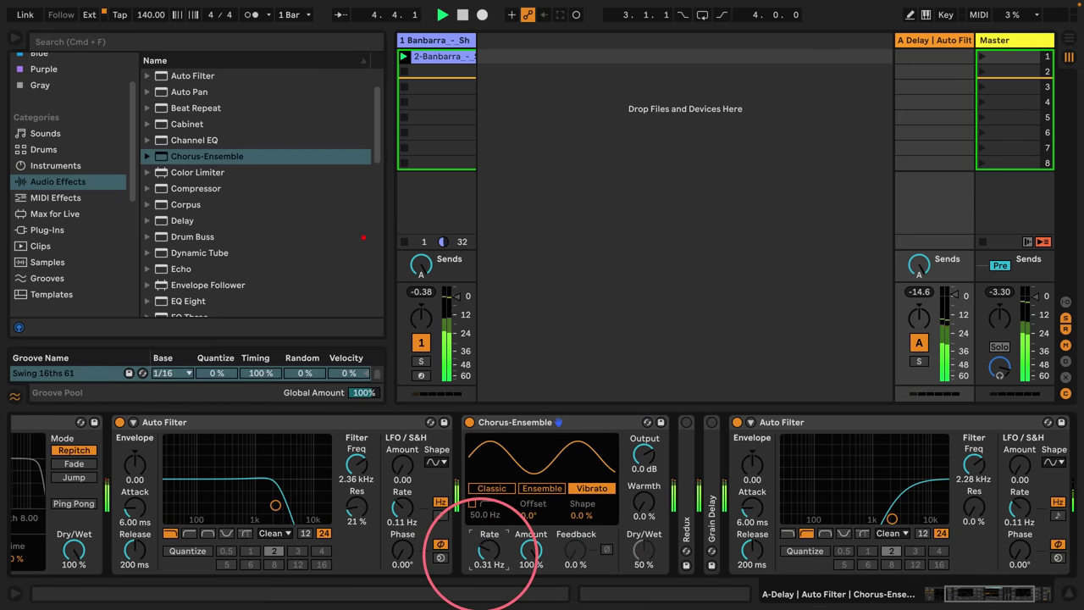
drag(891, 518, 864, 518)
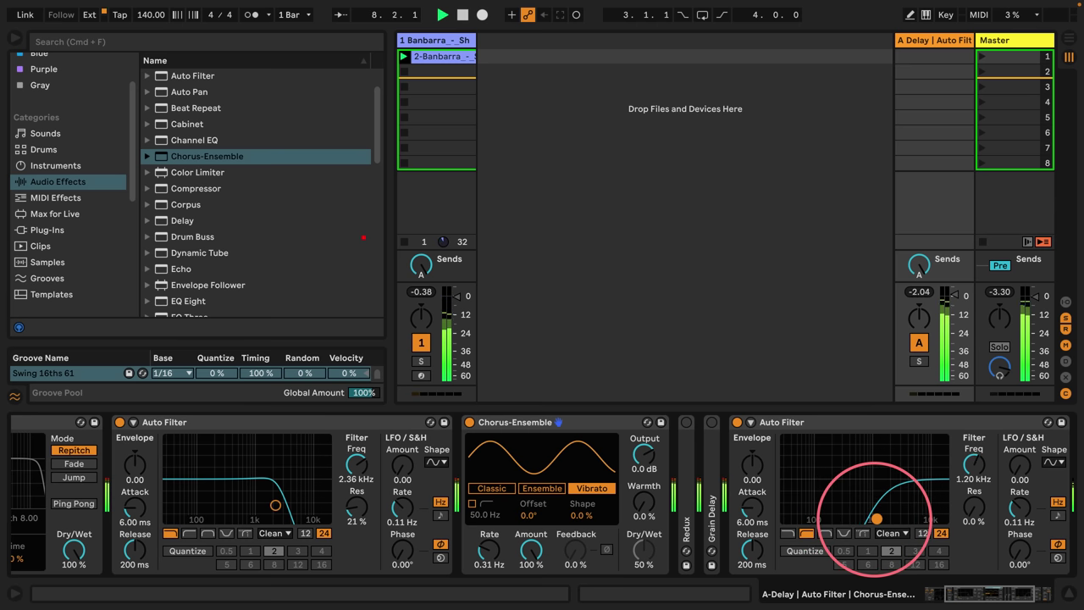
Turn the audio track's send A down, set the low-pass to 1.44 kHz with Res 76 %, and slow the Vibrato Rate to 0.12 Hz.
drag(275, 505, 263, 507)
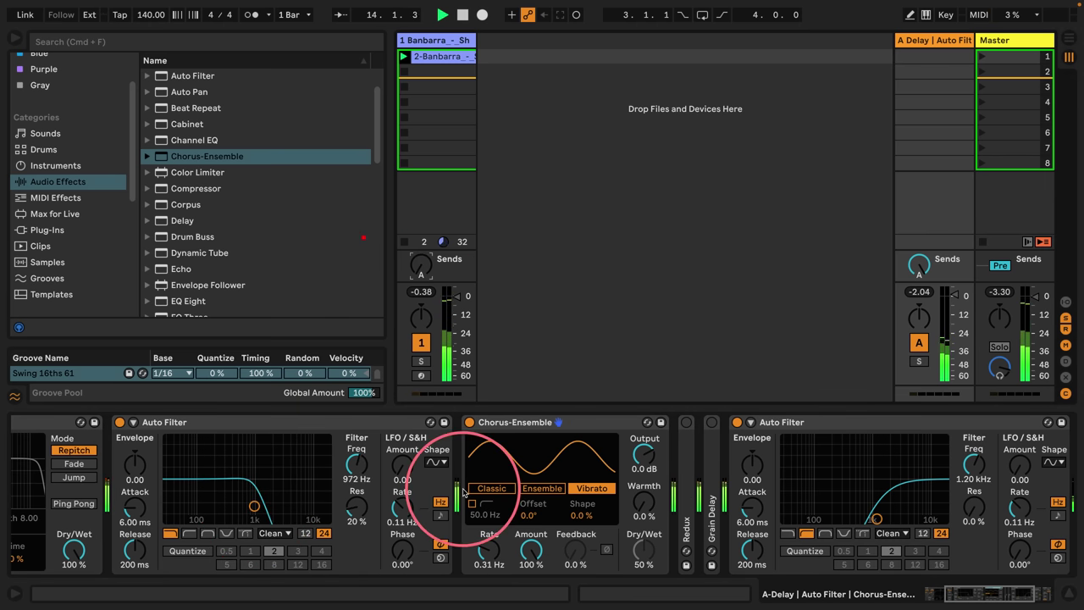
drag(253, 506, 264, 470)
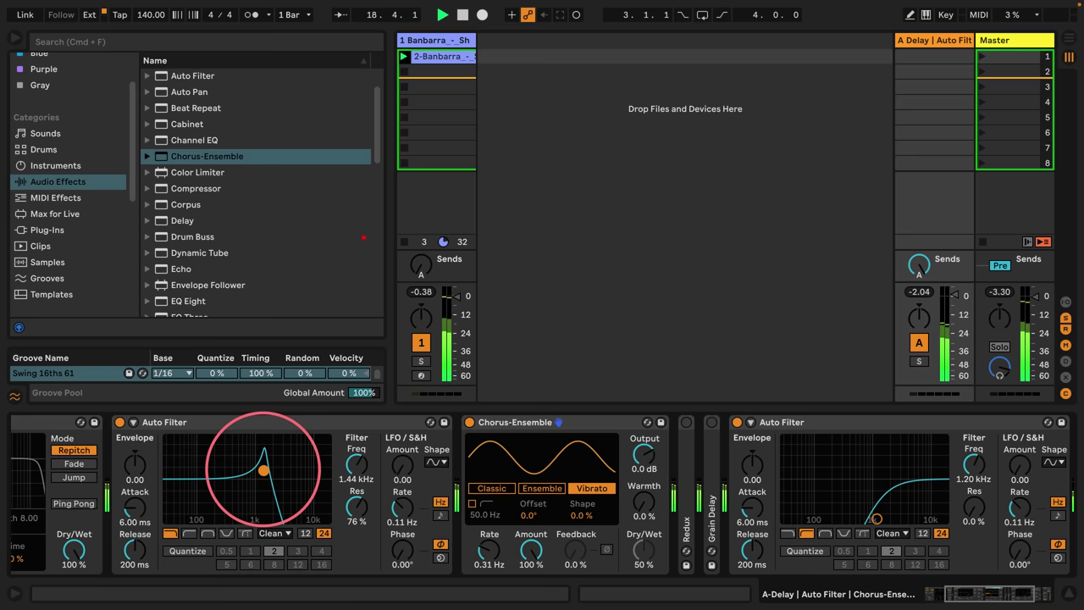
drag(482, 554, 481, 559)
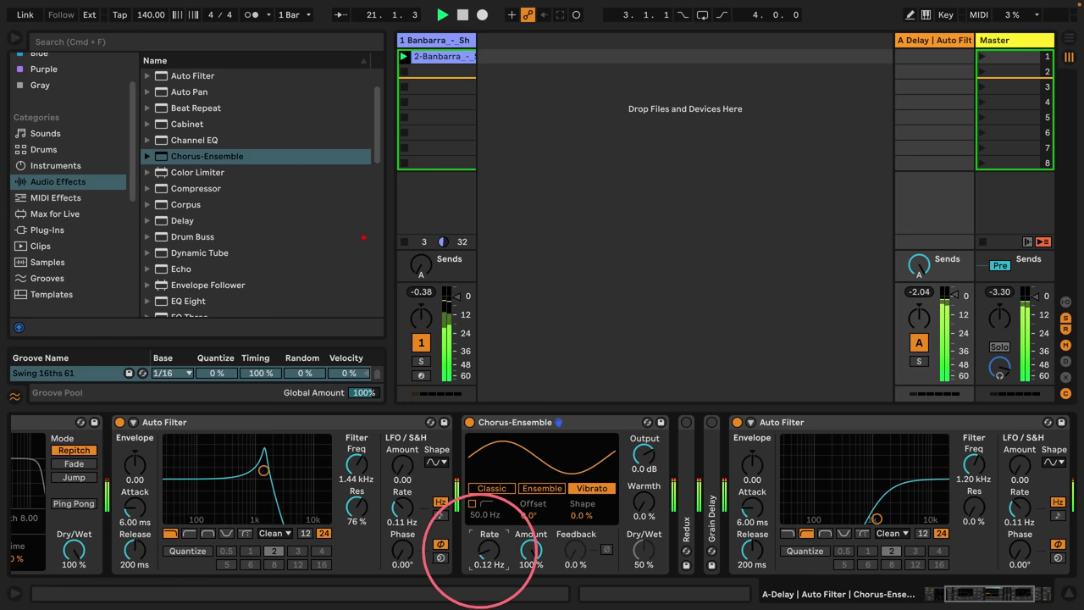
Lower the low-pass Auto Filter to 613 Hz with Res 27 % and the high-pass Auto Filter to 280 Hz.
drag(263, 469, 256, 497)
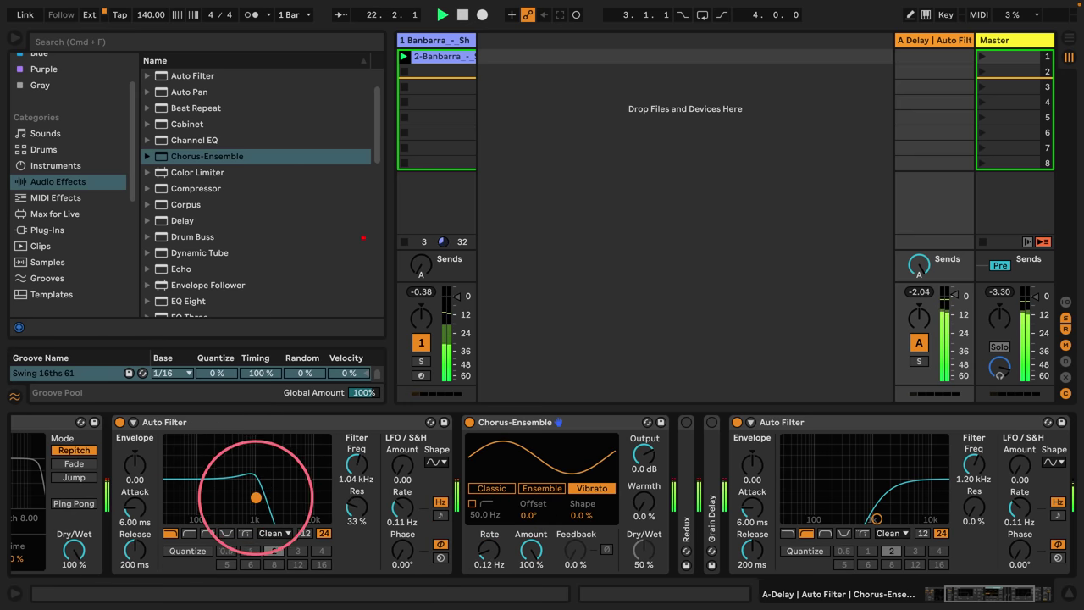
drag(877, 518, 840, 518)
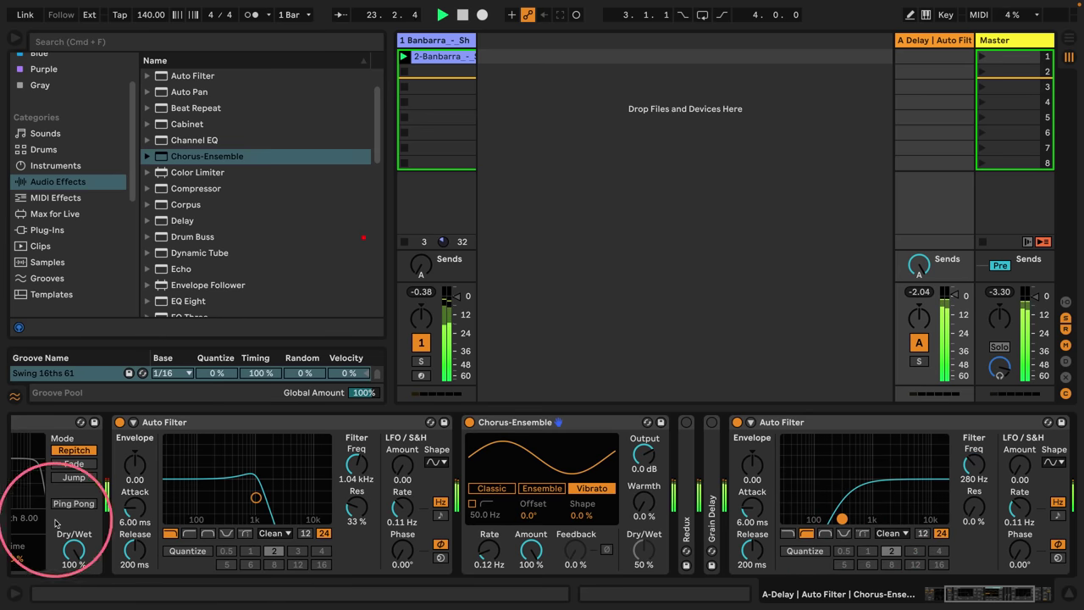
drag(255, 497, 232, 501)
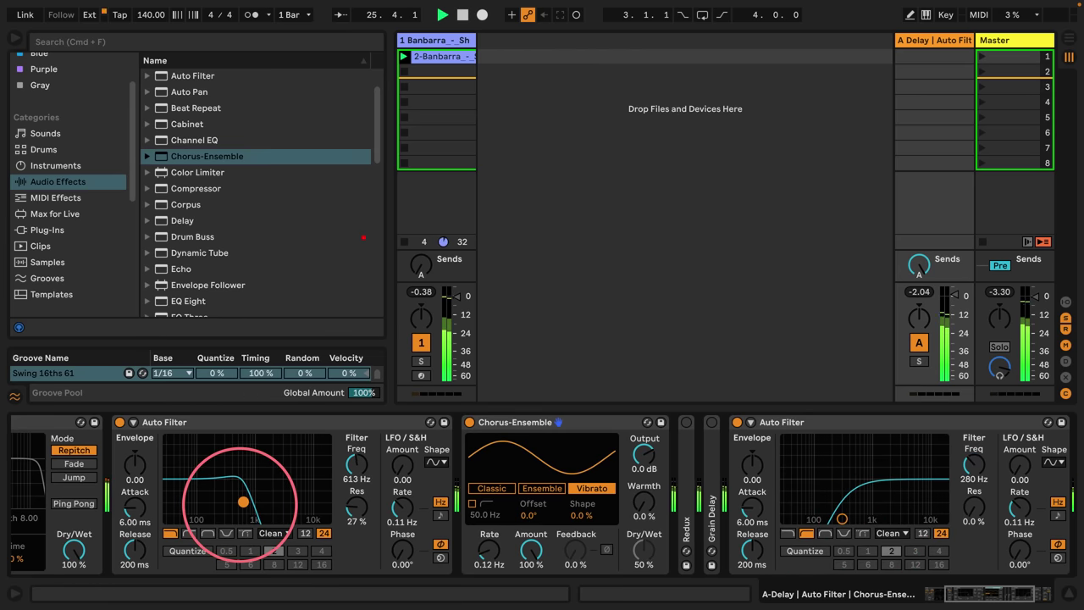
Set the low-pass Auto Filter to 874 Hz with Res 0 % and raise the high-pass Auto Filter to 2.20 kHz.
scroll(237, 498, left, 3)
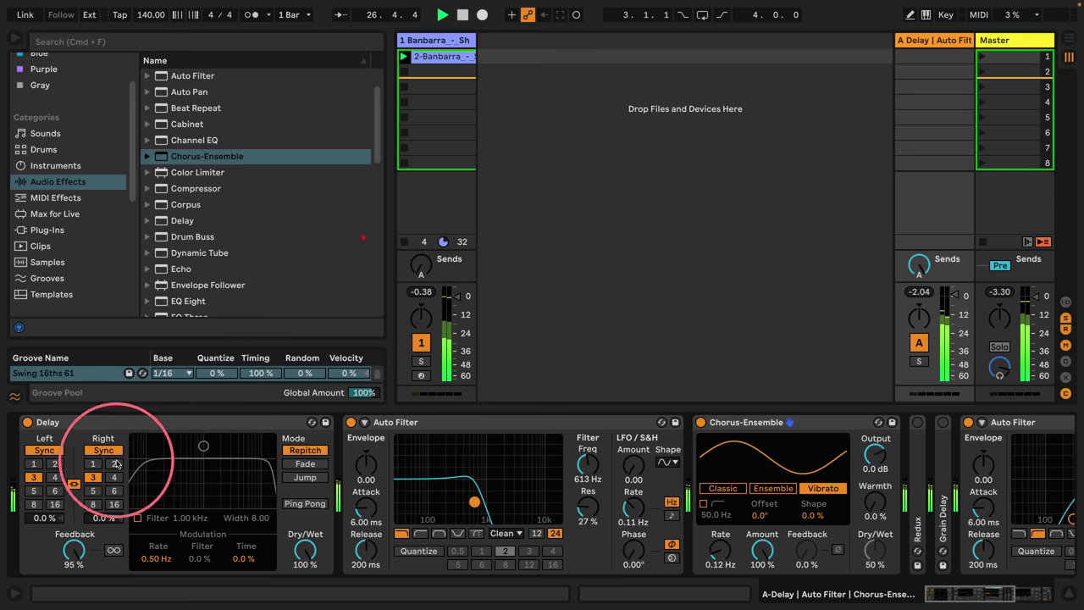
mouse_move(474, 502)
mouse_down()
mouse_move(470, 481)
mouse_move(496, 501)
mouse_move(456, 498)
mouse_move(443, 473)
mouse_move(481, 477)
mouse_move(532, 515)
mouse_move(510, 518)
mouse_move(496, 462)
mouse_move(508, 462)
mouse_move(484, 518)
mouse_up()
scroll(780, 457, right, 3)
drag(891, 517, 911, 518)
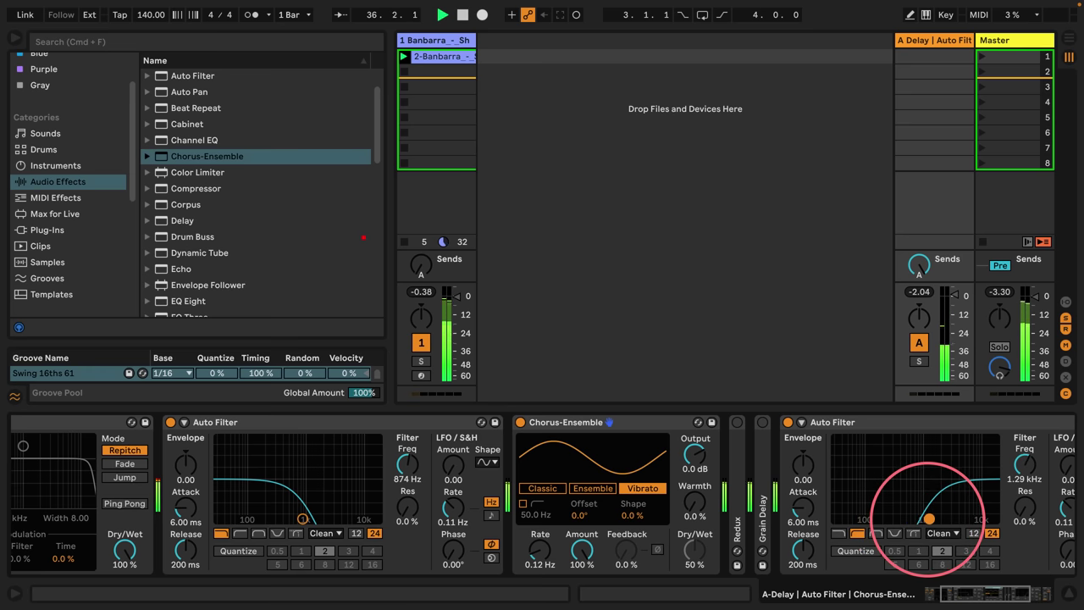
mouse_move(927, 519)
mouse_down()
mouse_move(897, 519)
mouse_move(941, 518)
mouse_up()
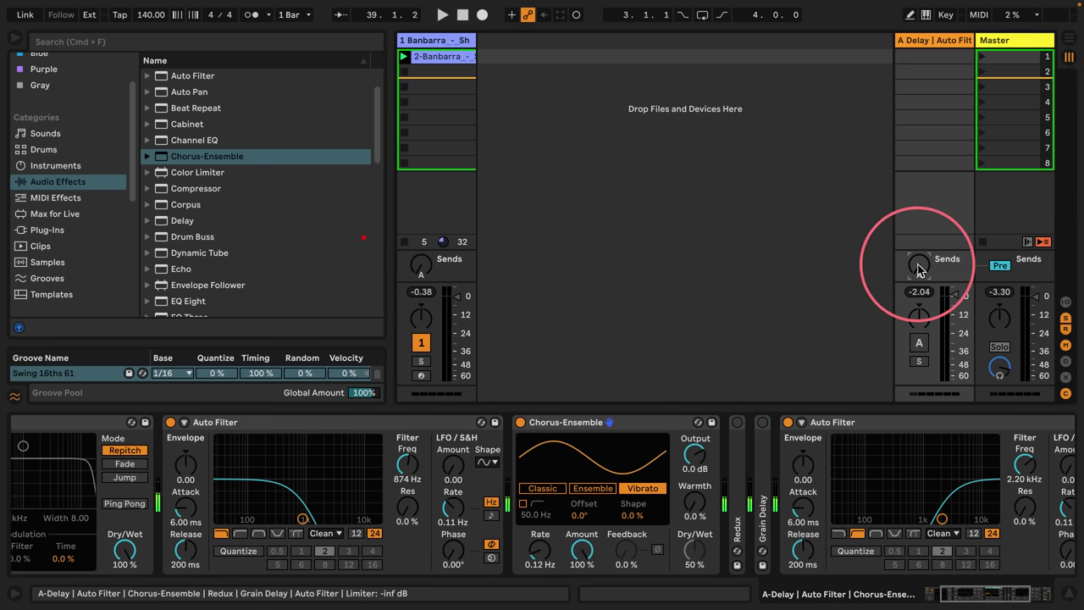
Insert a Spectral Time between the low-pass Auto Filter and the Chorus-Ensemble on the return.
scroll(182, 203, down, 10)
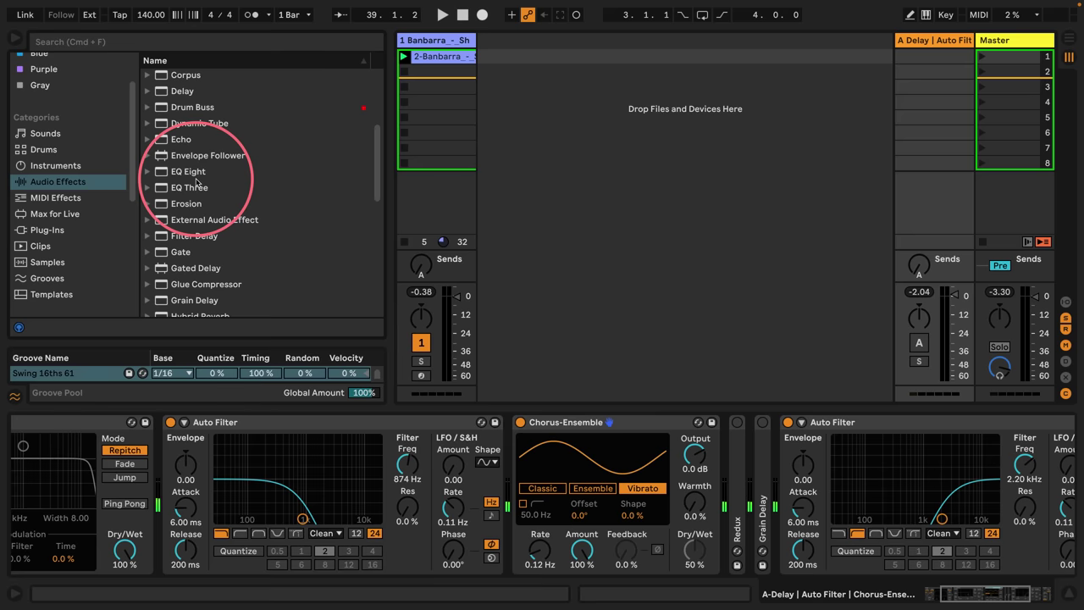
scroll(222, 227, down, 5)
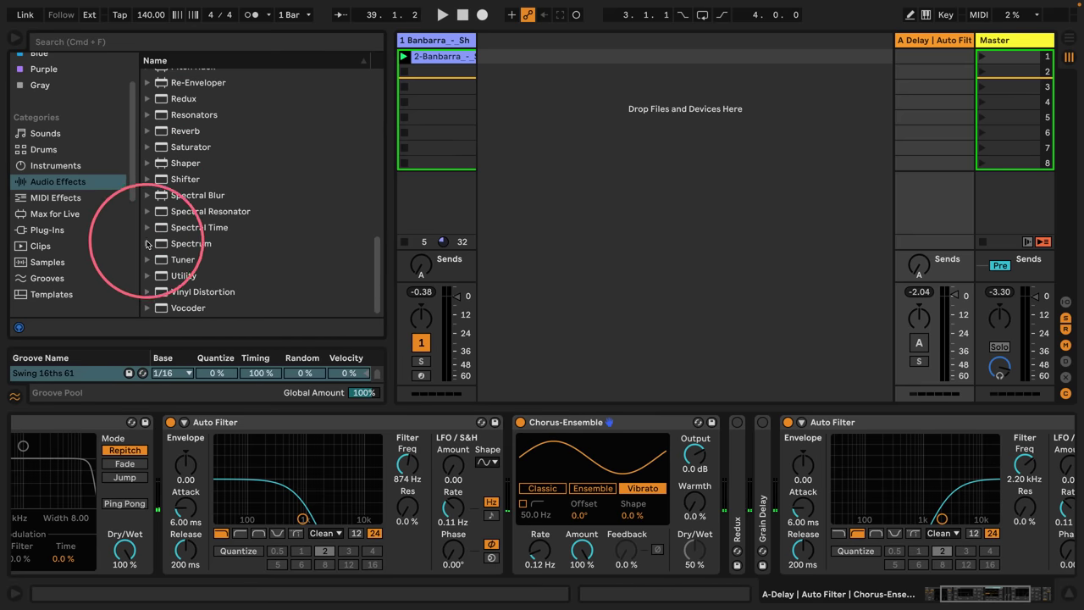
drag(140, 229, 493, 449)
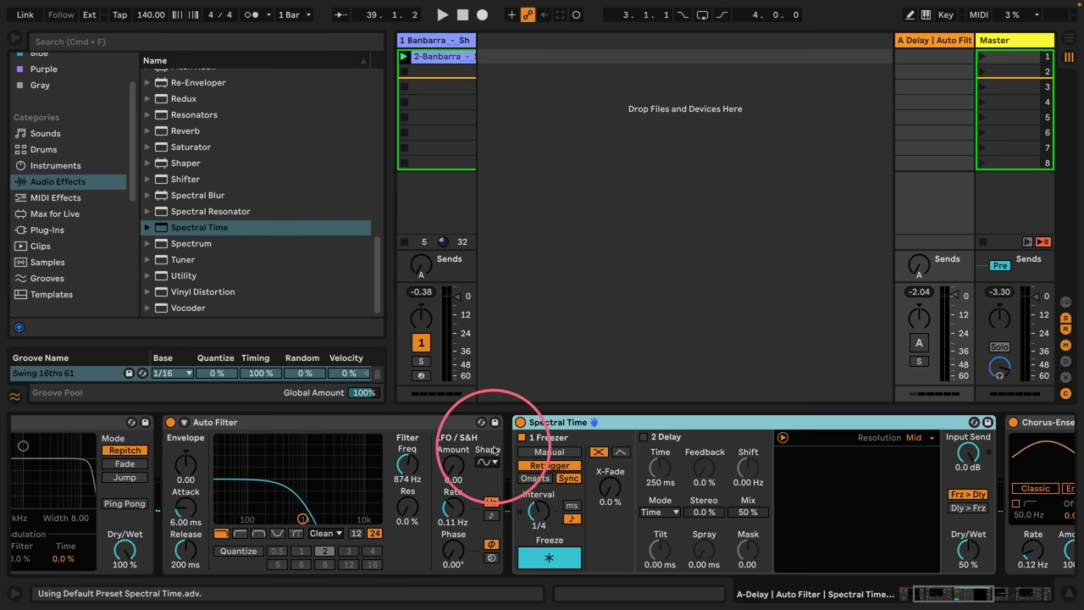
scroll(618, 488, right, 5)
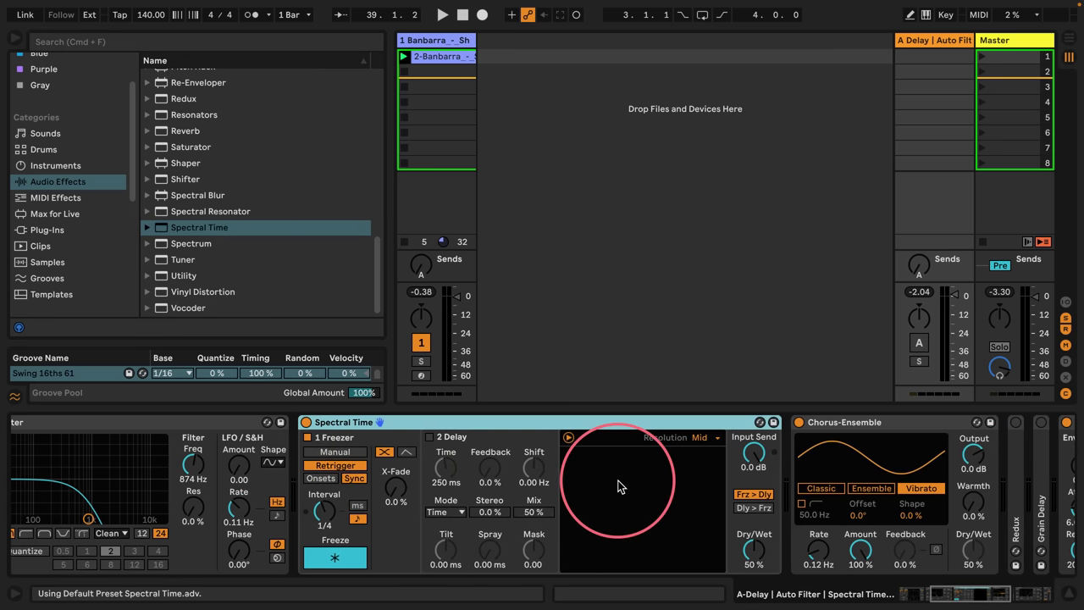
Start playback, turn up send A on both the return and the audio track, and switch return A on.
key(space)
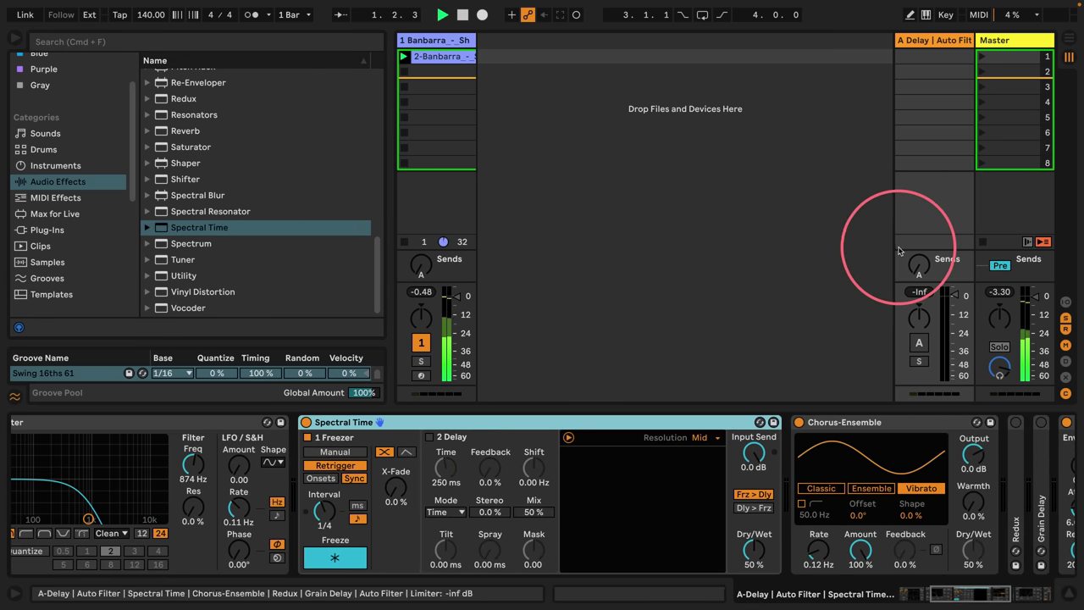
click(918, 265)
click(919, 344)
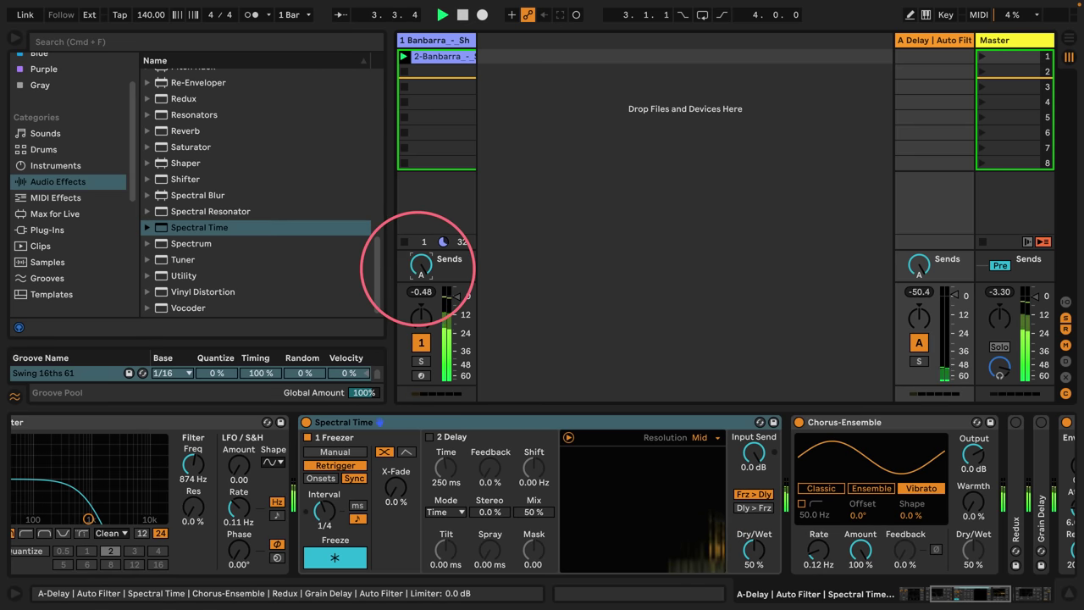
Set Spectral Time's Dry/Wet to 100 % and its Freezer to Interval 1 with X-Fade 33 %.
drag(751, 548, 751, 508)
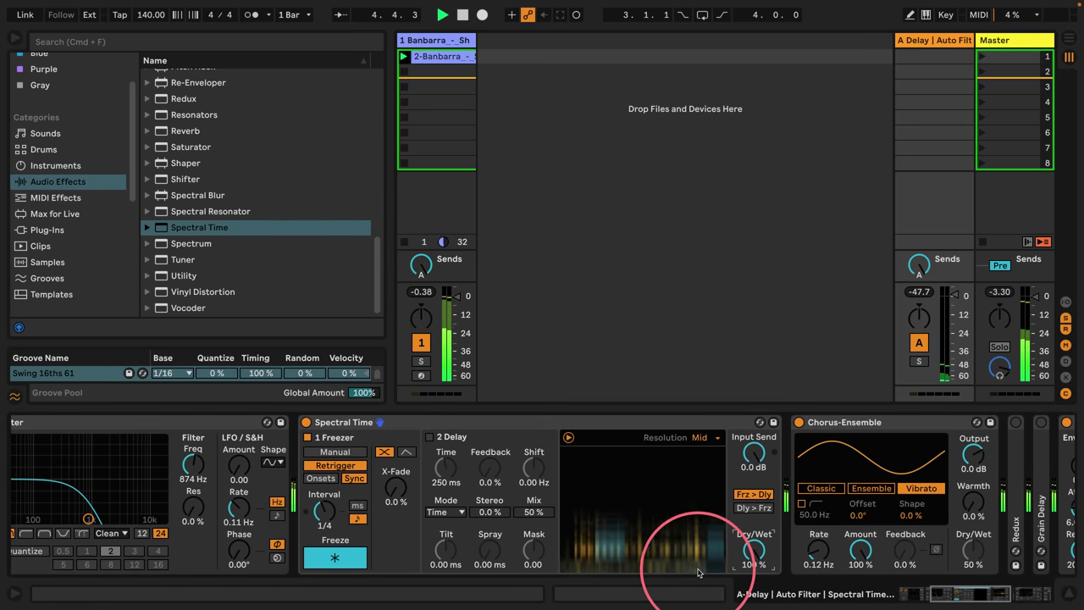
drag(396, 486, 396, 449)
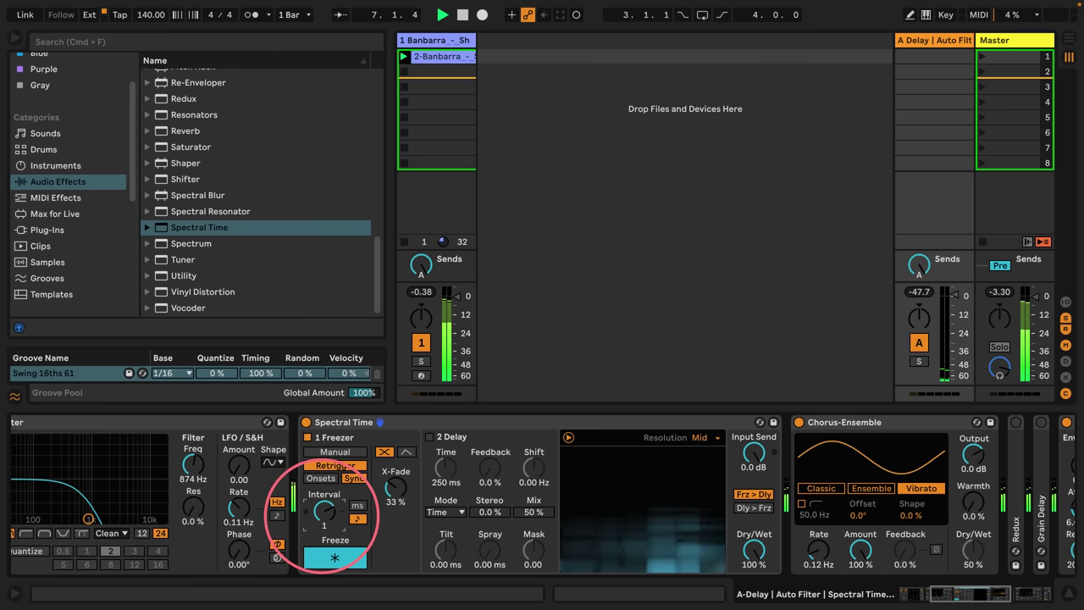
Open the low-pass Auto Filter to 7.11 kHz and raise the Spectral Time X-Fade to 58 %.
scroll(516, 453, left, 3)
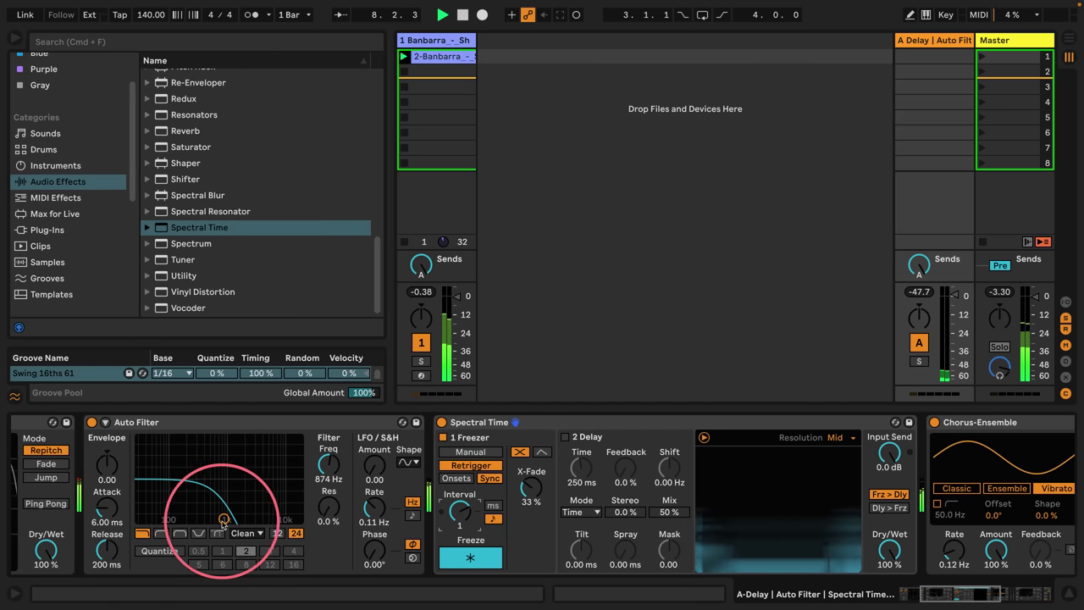
drag(223, 518, 274, 518)
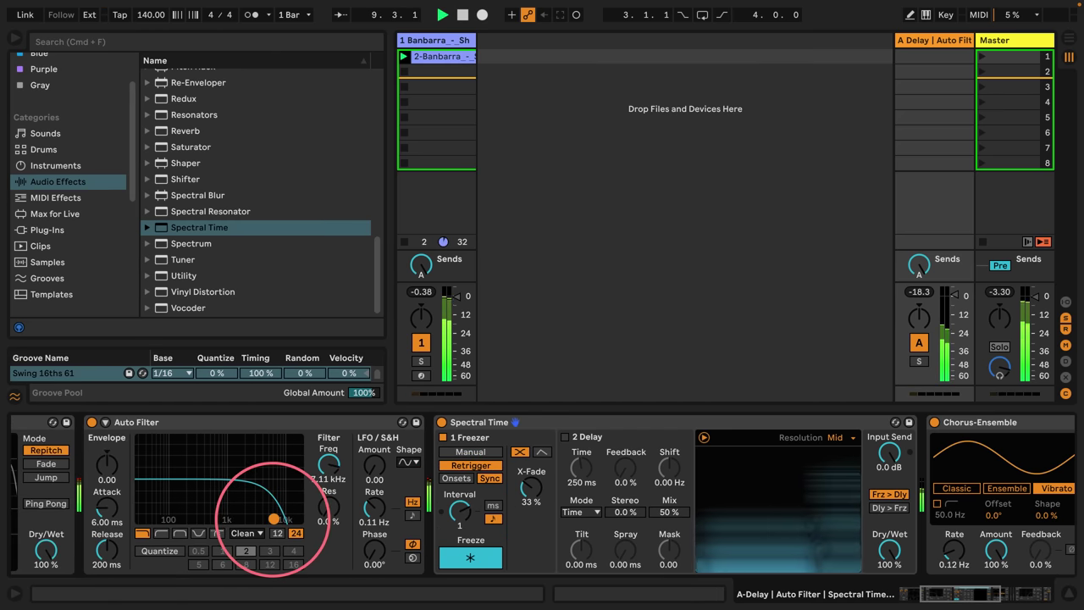
mouse_move(532, 490)
mouse_down()
mouse_move(483, 459)
mouse_move(527, 508)
mouse_up()
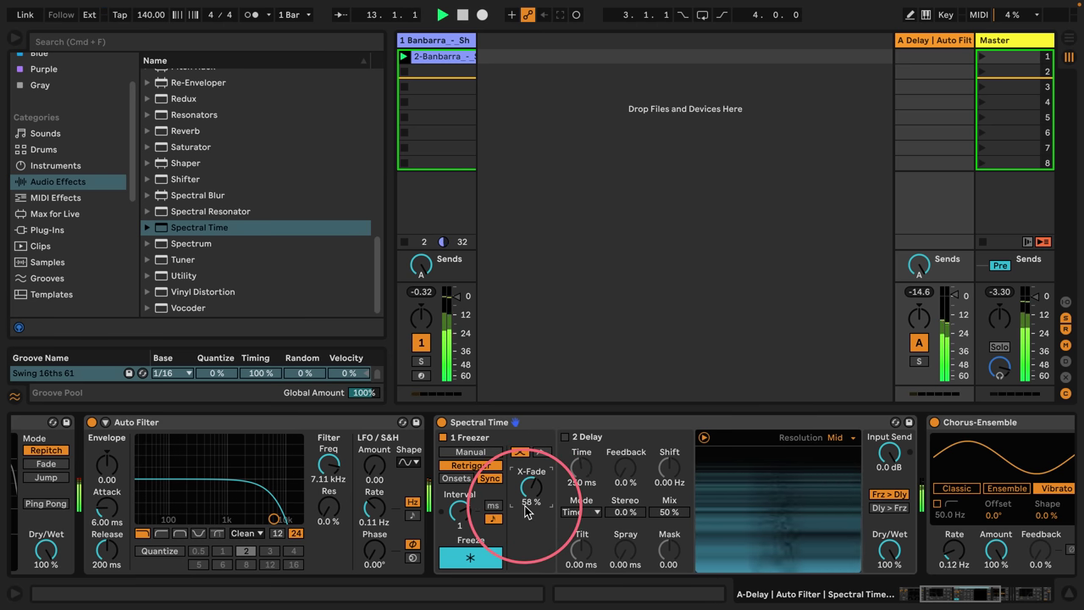
Switch the Spectral Time Freezer to Onsets with Sensitivity 39 % and an X-Fade of about 555 ms.
scroll(858, 471, right, 5)
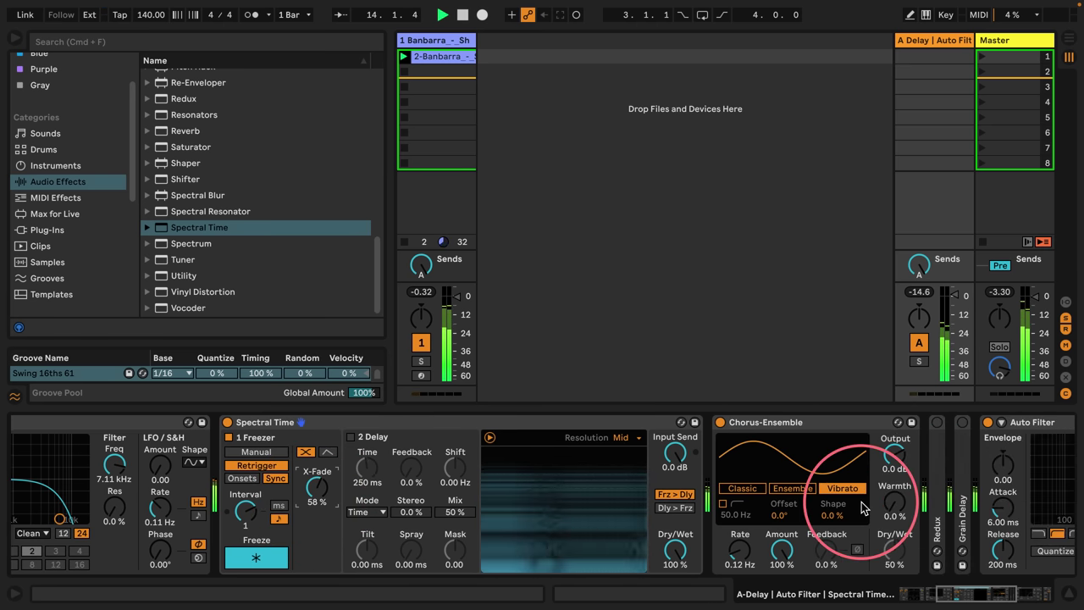
click(241, 478)
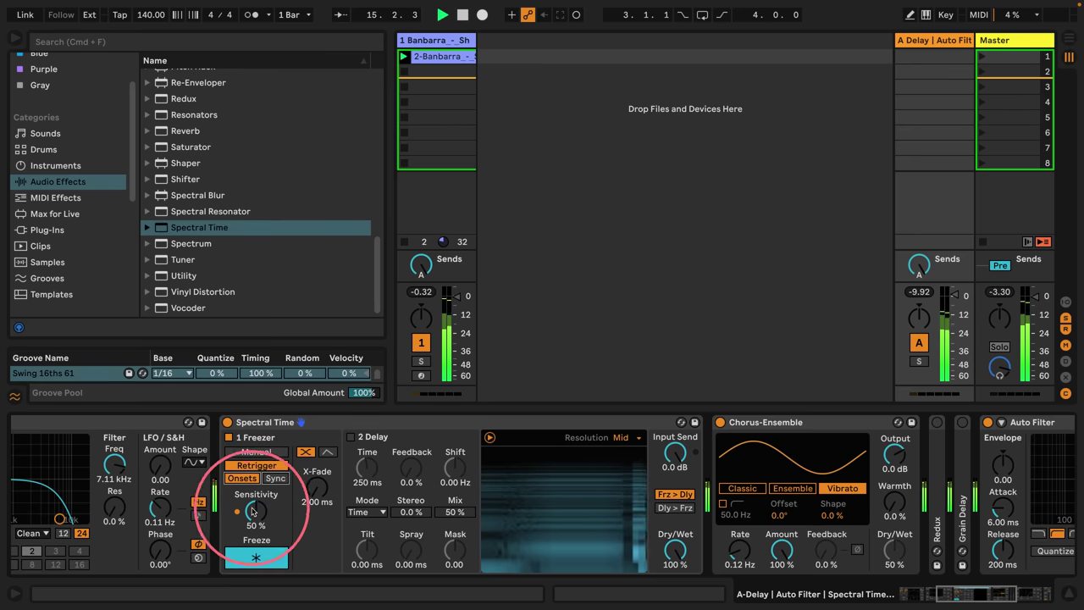
drag(260, 518, 260, 545)
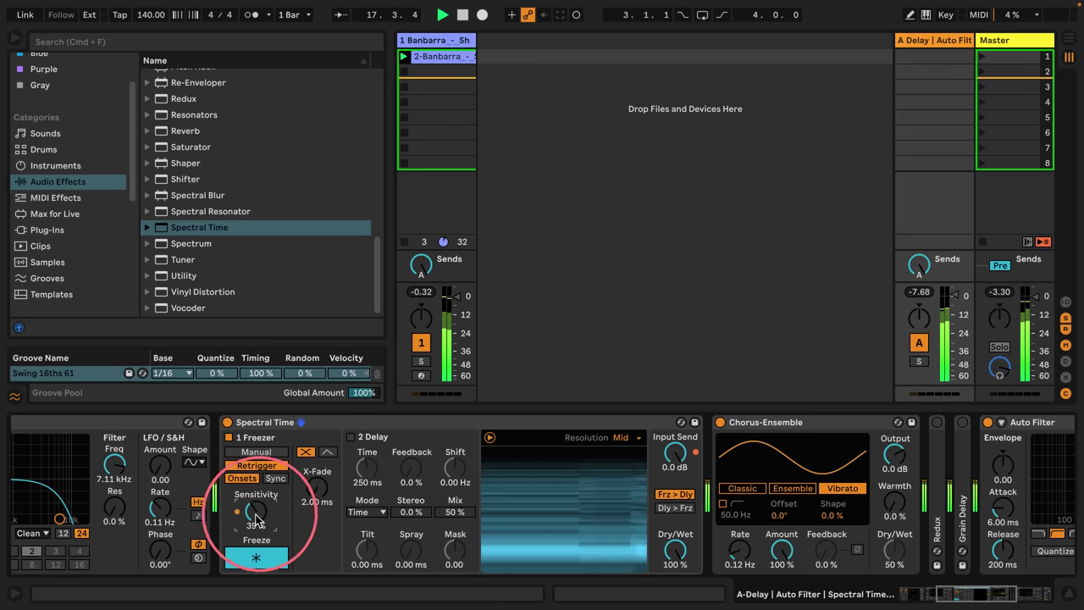
drag(317, 489, 317, 513)
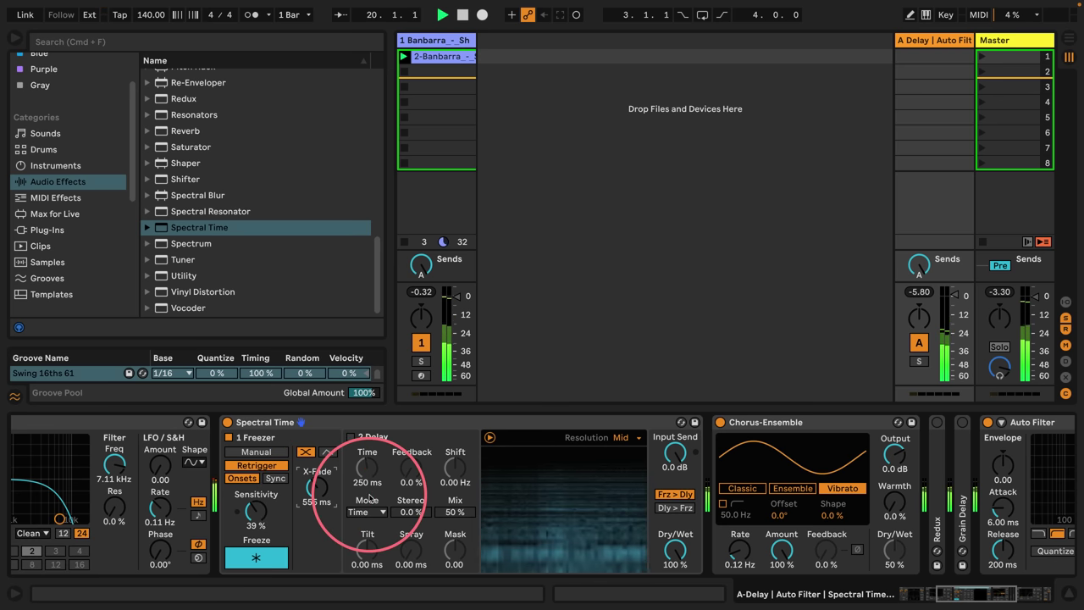
Delete the Spectral Time, stop playback, and turn down return A's send to itself.
click(270, 422)
key(Delete)
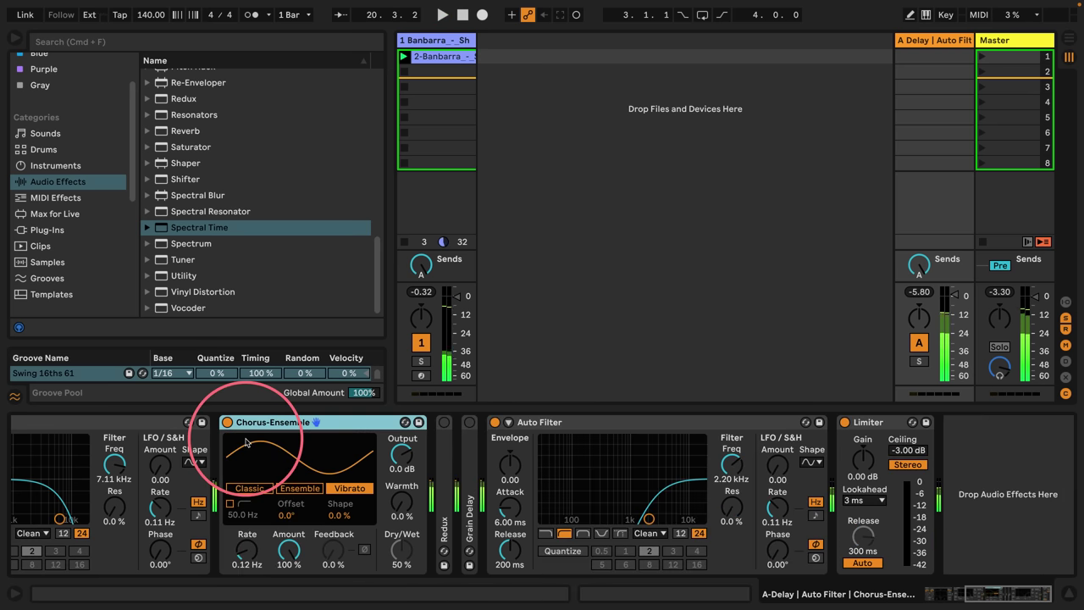
click(919, 266)
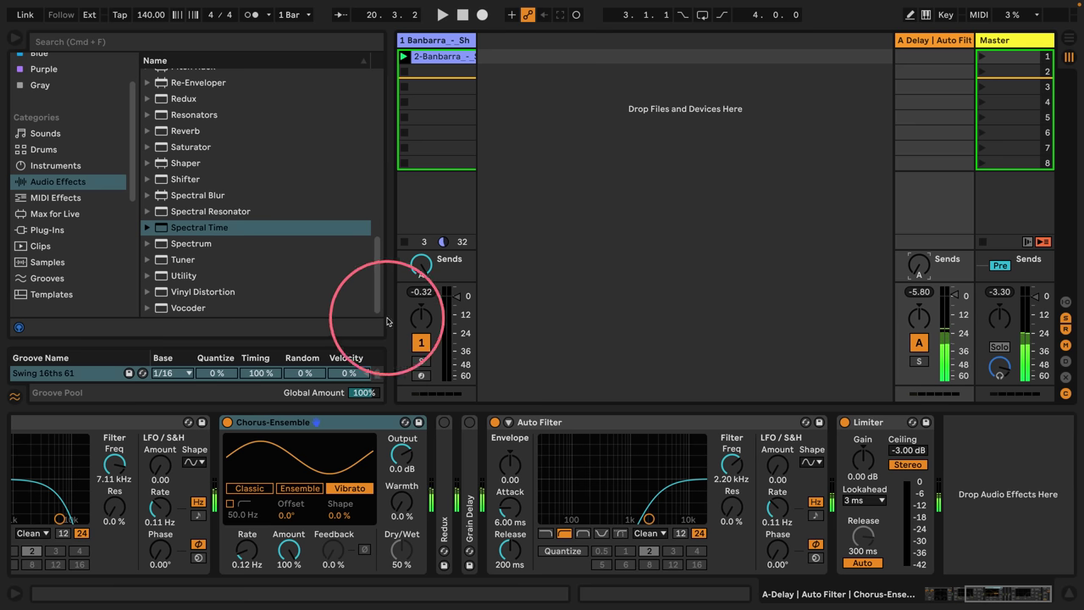
drag(387, 321, 390, 308)
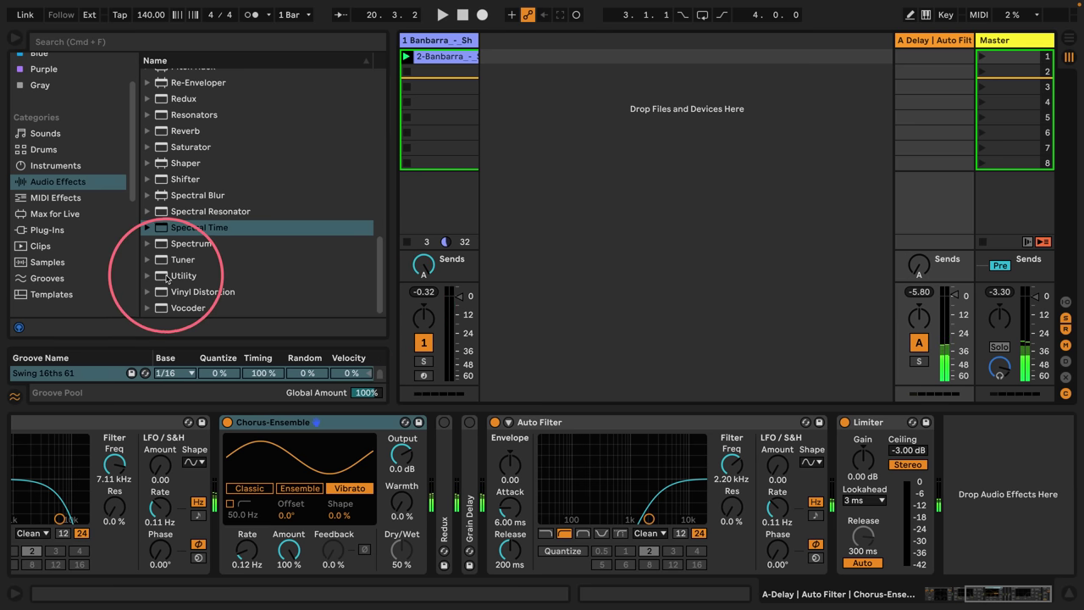
Find Erosion among the audio effects and insert it right after the Chorus-Ensemble on the return.
scroll(167, 280, up, 15)
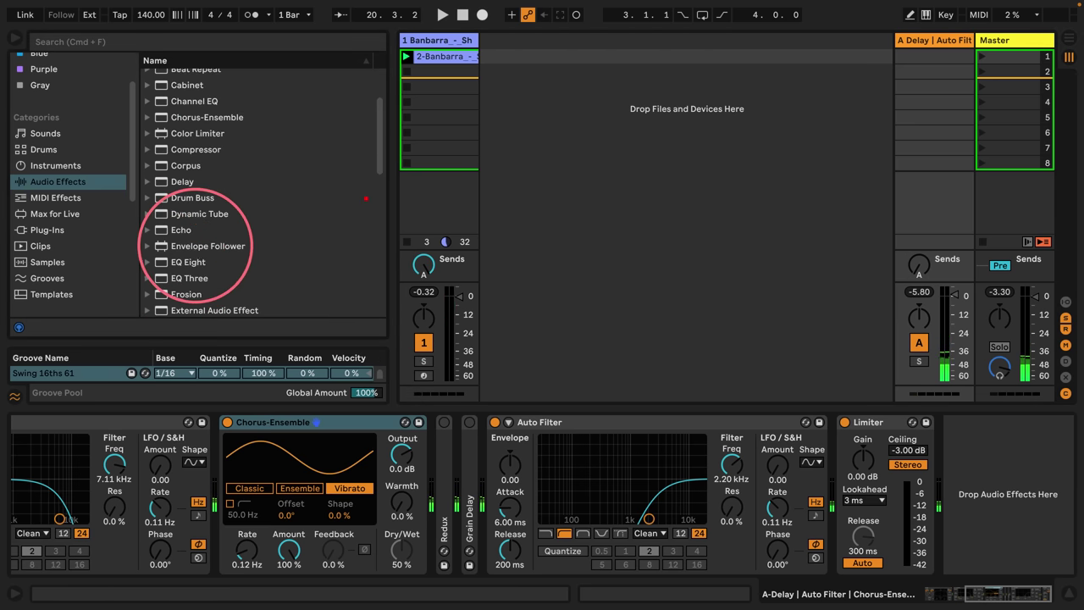
scroll(194, 246, down, 13)
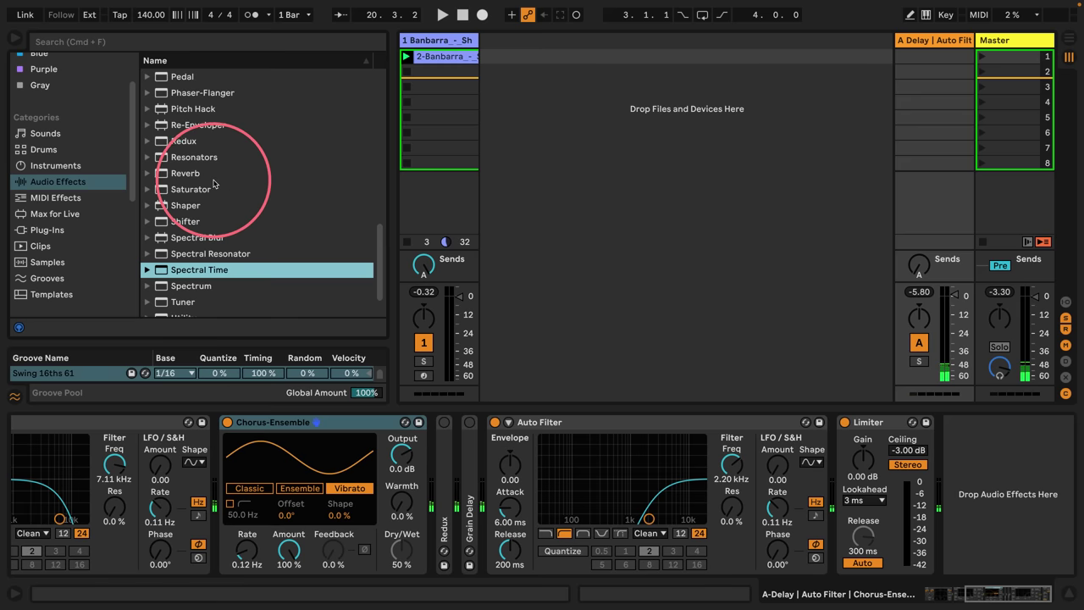
scroll(214, 181, down, 3)
scroll(195, 179, up, 15)
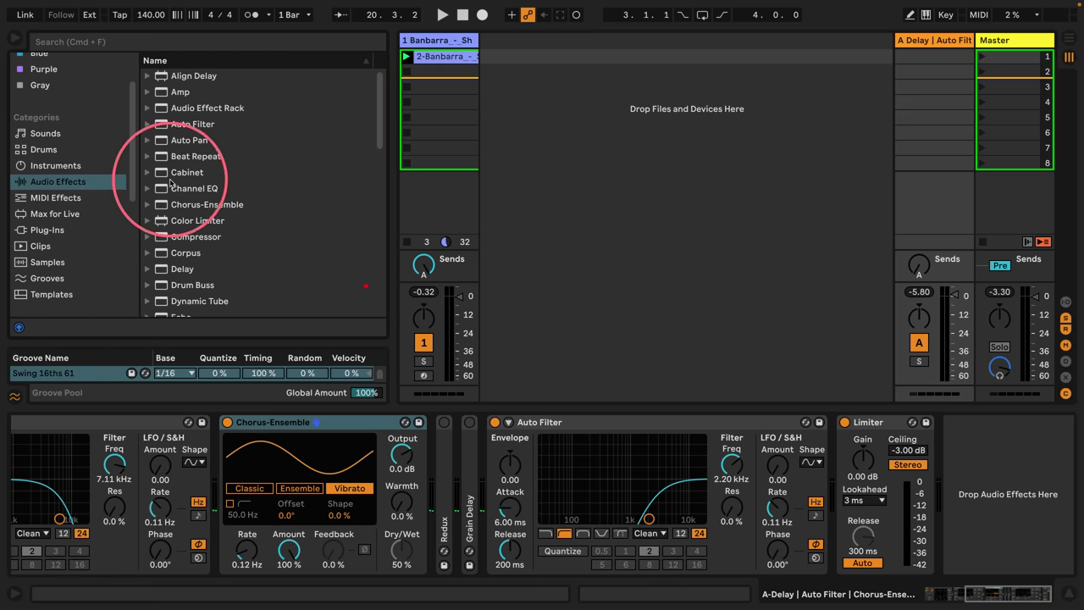
scroll(185, 181, down, 8)
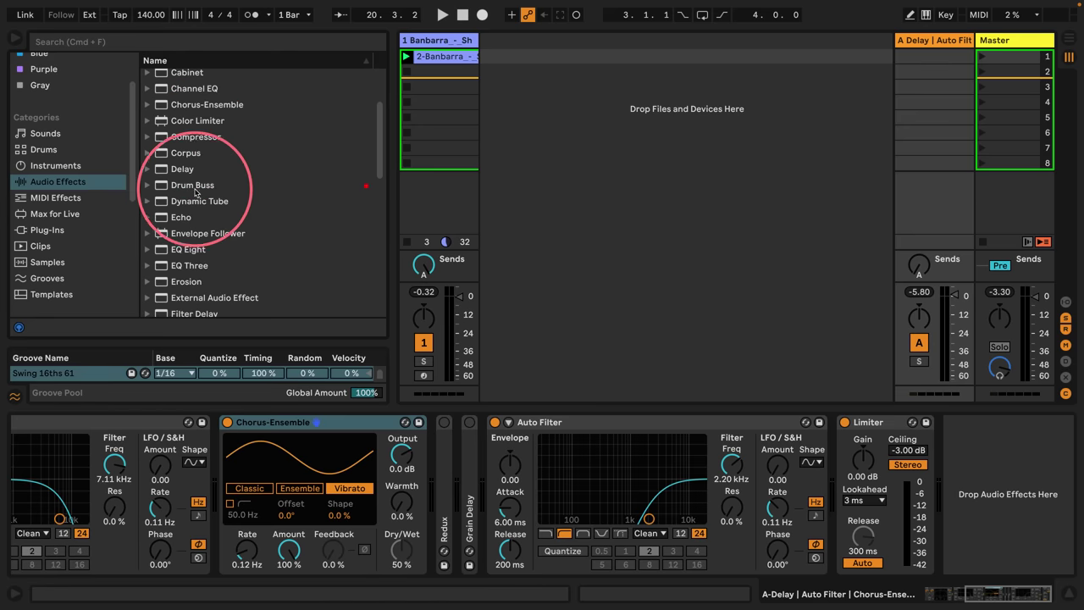
scroll(199, 195, down, 3)
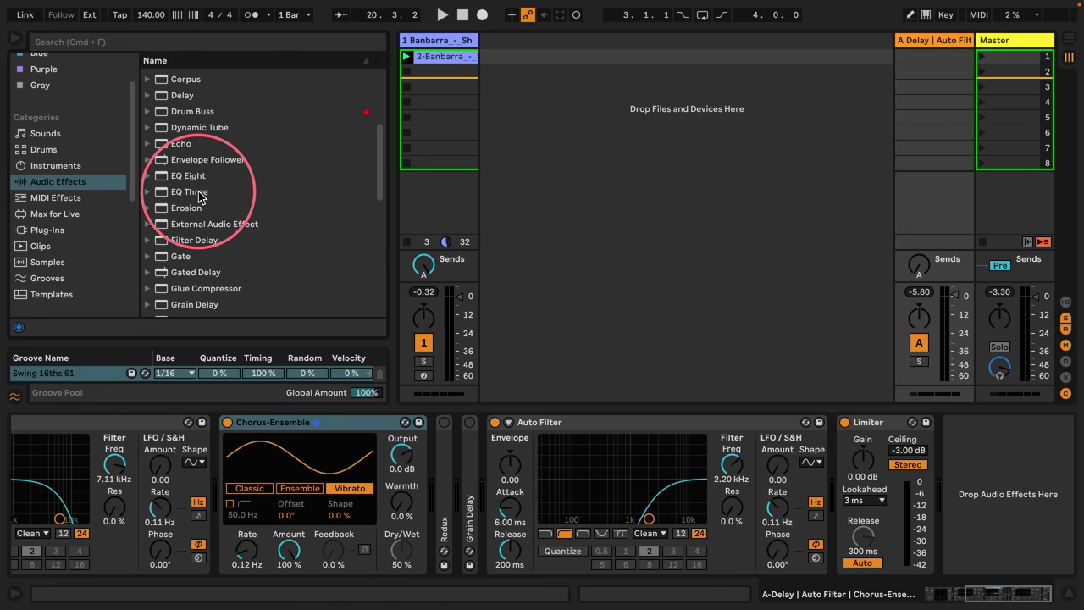
drag(171, 206, 460, 435)
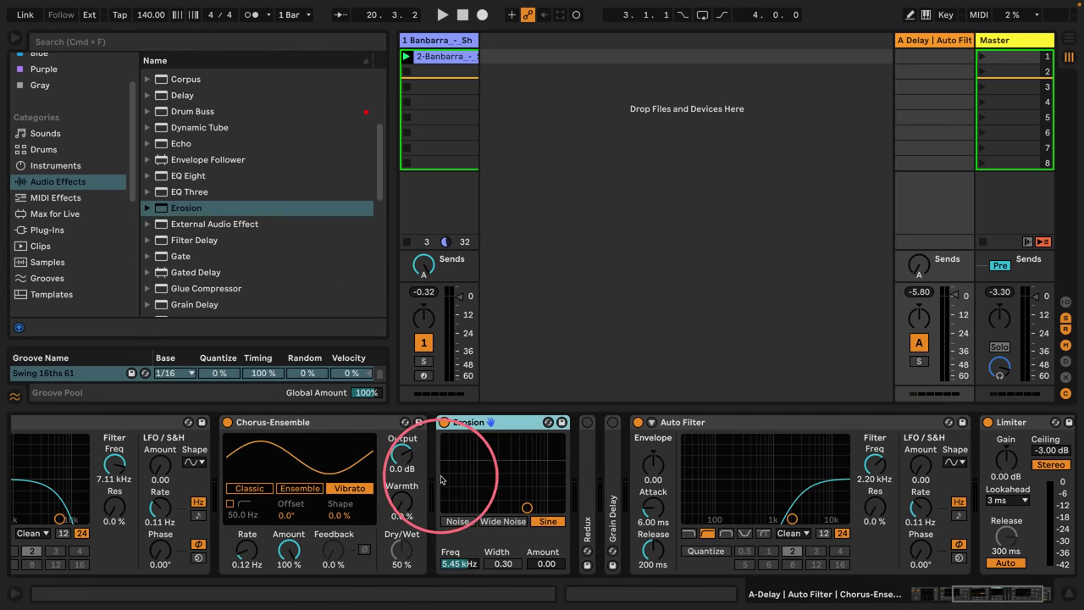
Start playback, set Erosion to Freq 1.17 kHz with Amount 126, and switch off the Chorus-Ensemble.
key(space)
drag(505, 527, 458, 444)
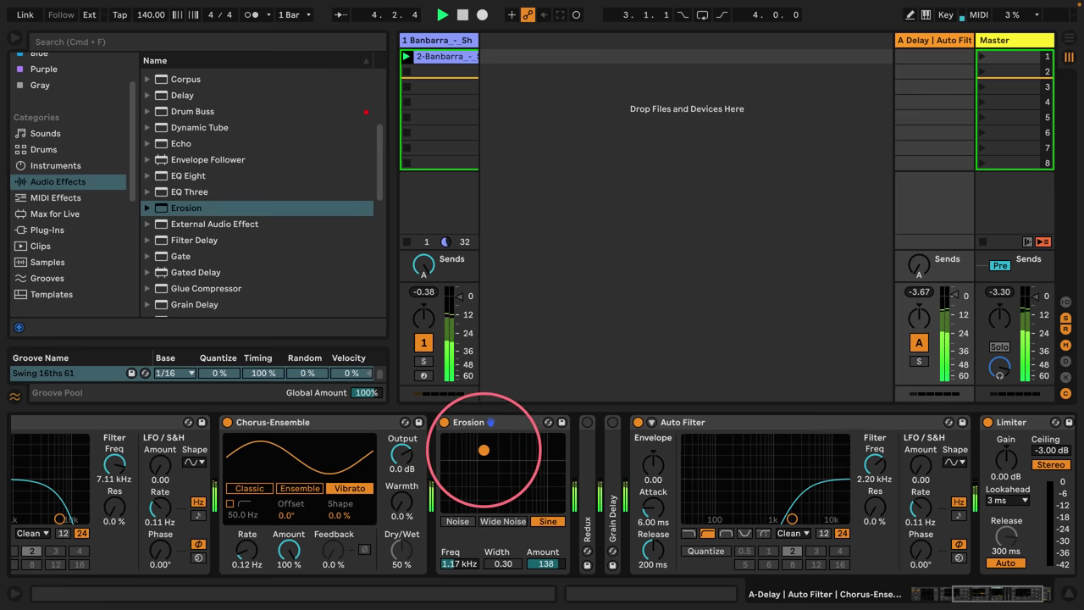
click(227, 422)
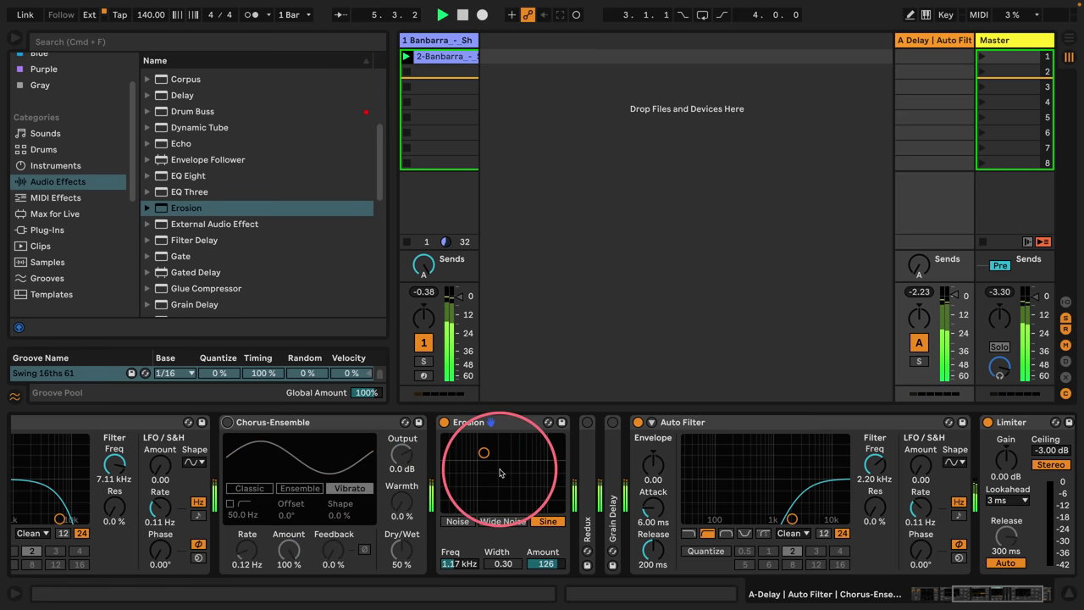
Switch Erosion to Wide Noise and set its Amount to 122.
scroll(500, 473, left, 10)
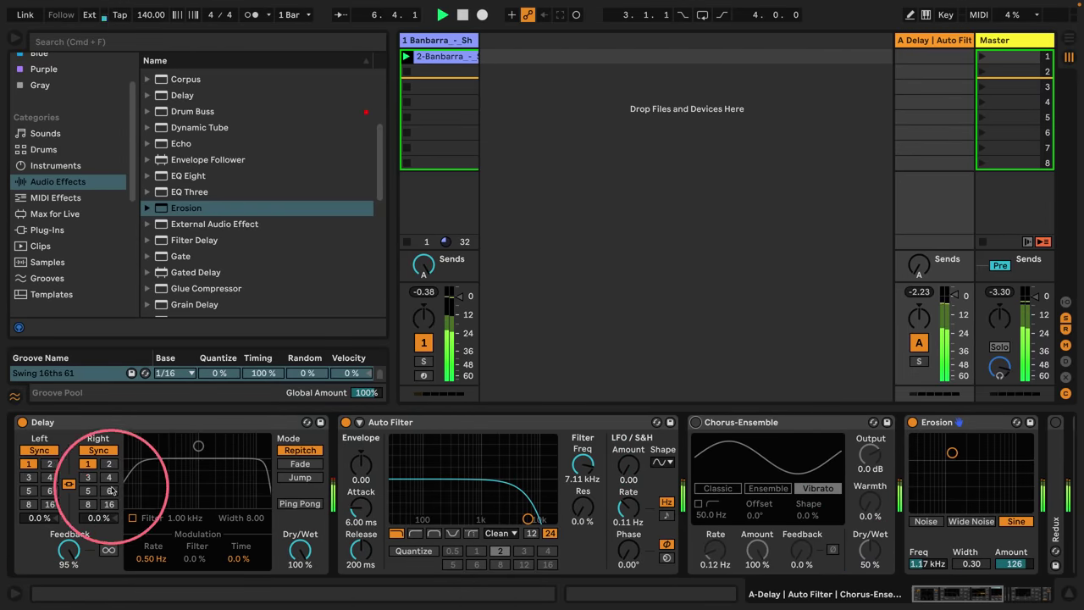
scroll(719, 483, right, 10)
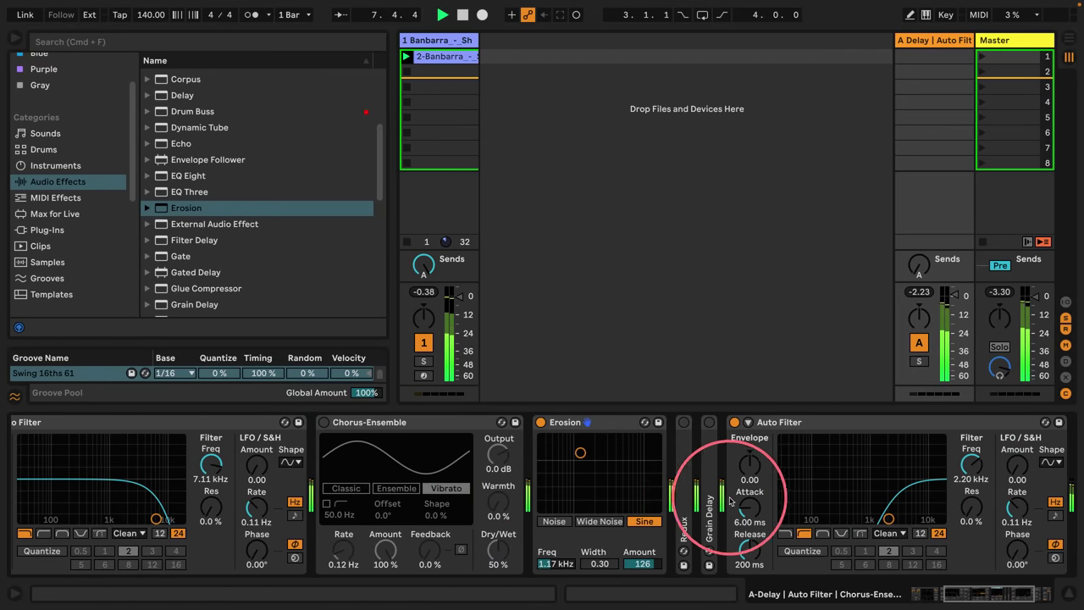
mouse_move(580, 452)
mouse_down()
mouse_move(613, 452)
mouse_move(580, 453)
mouse_up()
click(591, 521)
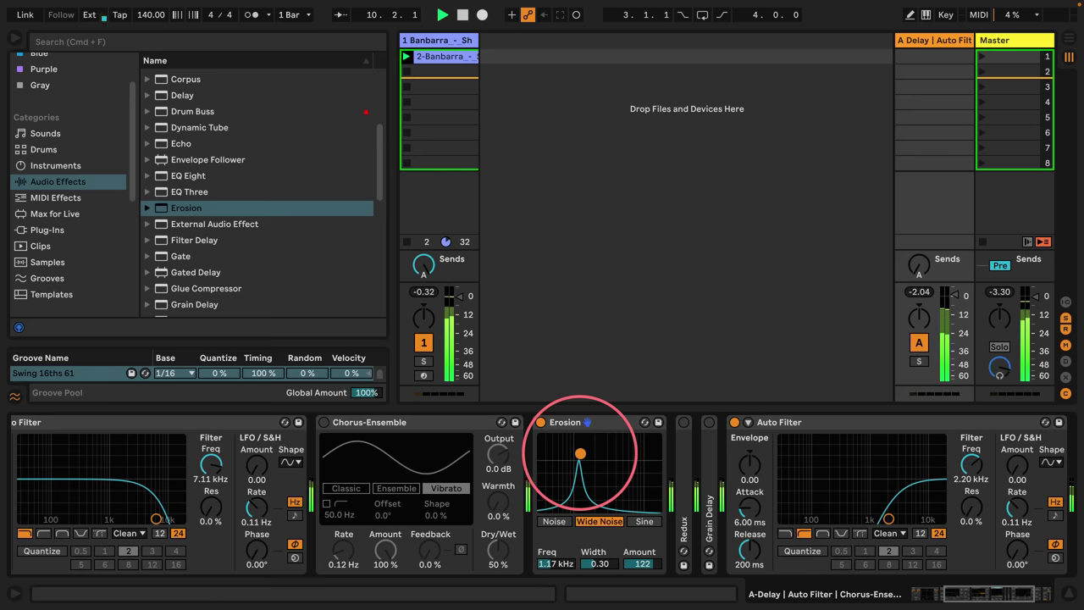
Pull the low-pass Auto Filter down to 874 Hz with 51 % resonance and turn up return A's send to itself.
drag(156, 519, 102, 485)
click(919, 264)
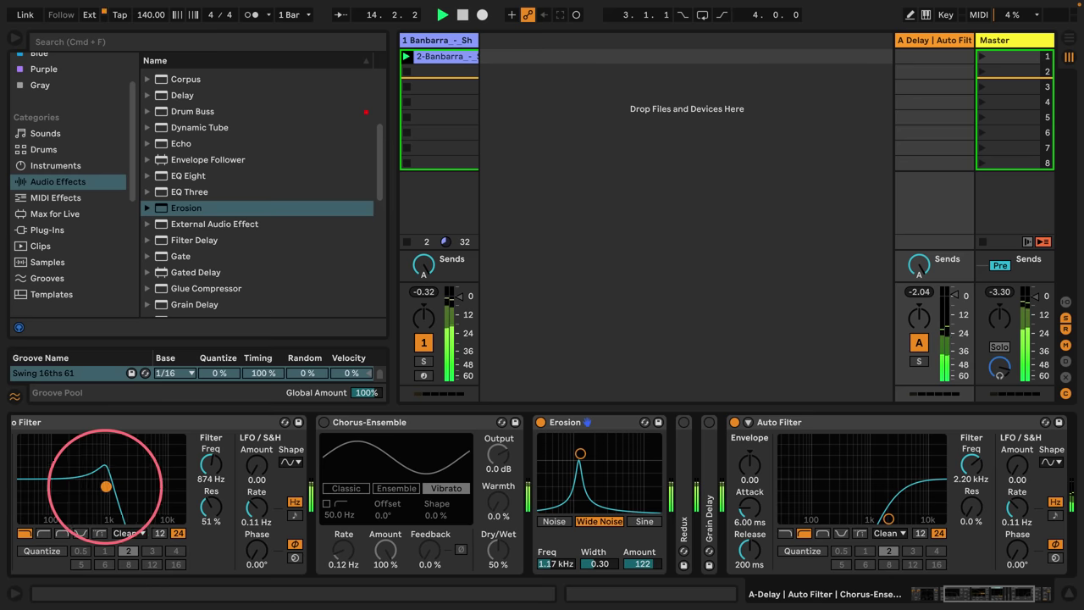
Mute track 1 and raise the low-pass Auto Filter to 1.72 kHz with 45 % resonance.
click(423, 342)
scroll(100, 489, left, 3)
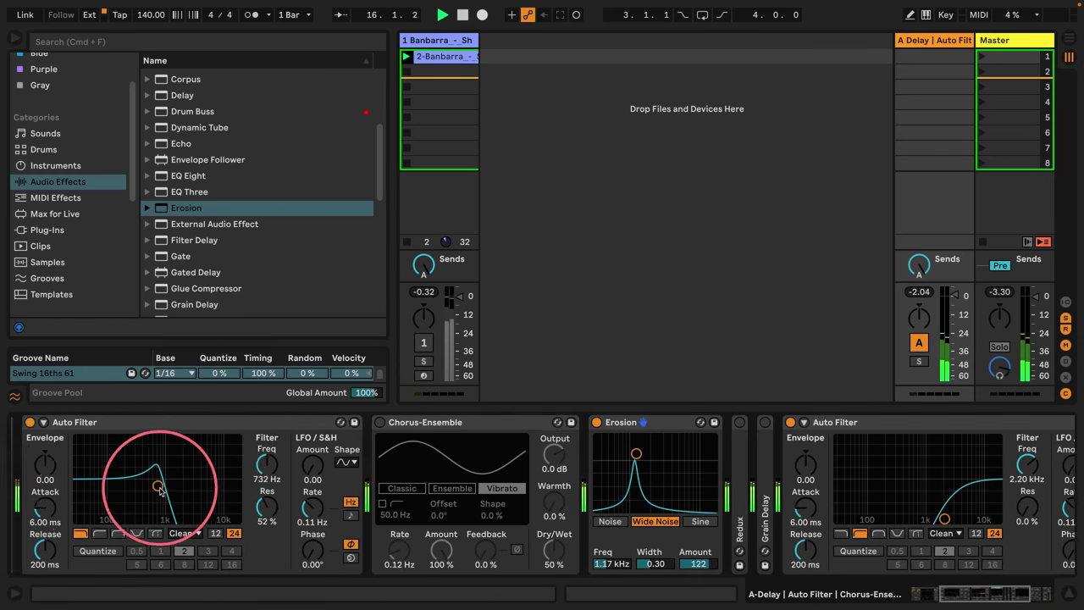
drag(219, 477, 262, 487)
Set Erosion to Freq 371 Hz, Amount 159 and Width 1.71, and the low-pass Auto Filter's resonance to 43 %.
drag(703, 453, 672, 446)
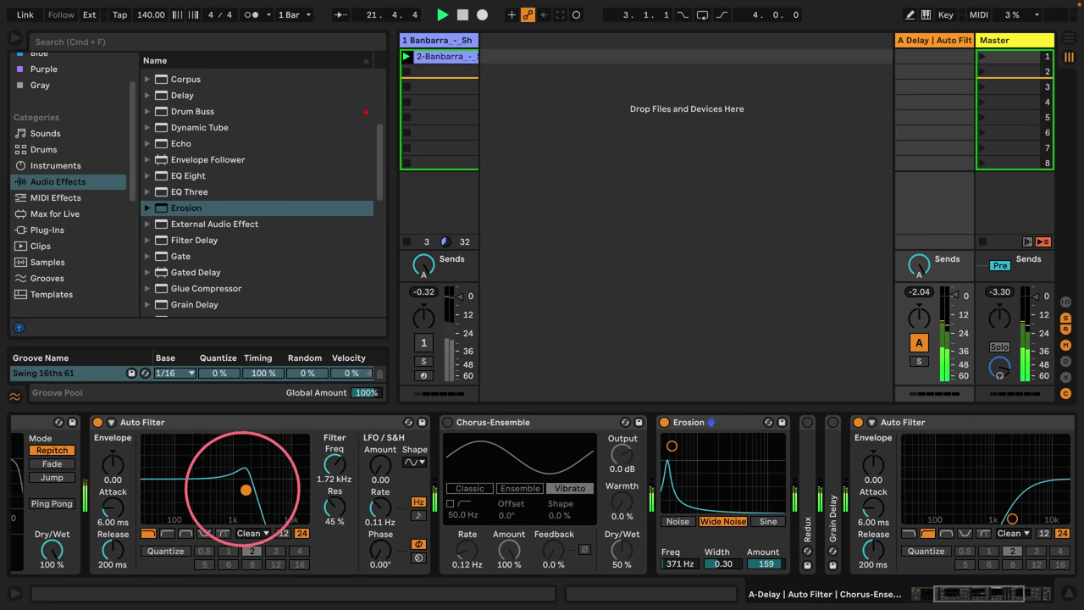
drag(244, 487, 246, 491)
drag(722, 563, 715, 569)
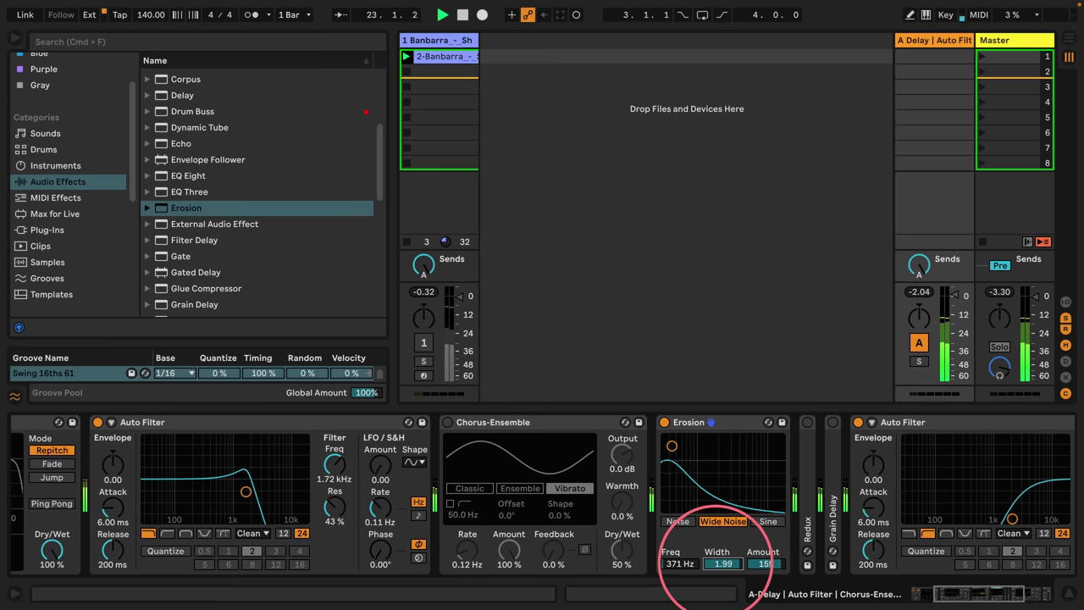
Lower the high-pass Auto Filter's cutoff and set the low-pass Auto Filter to 2.45 kHz with 23 % resonance.
drag(246, 491, 262, 512)
drag(1010, 516, 971, 518)
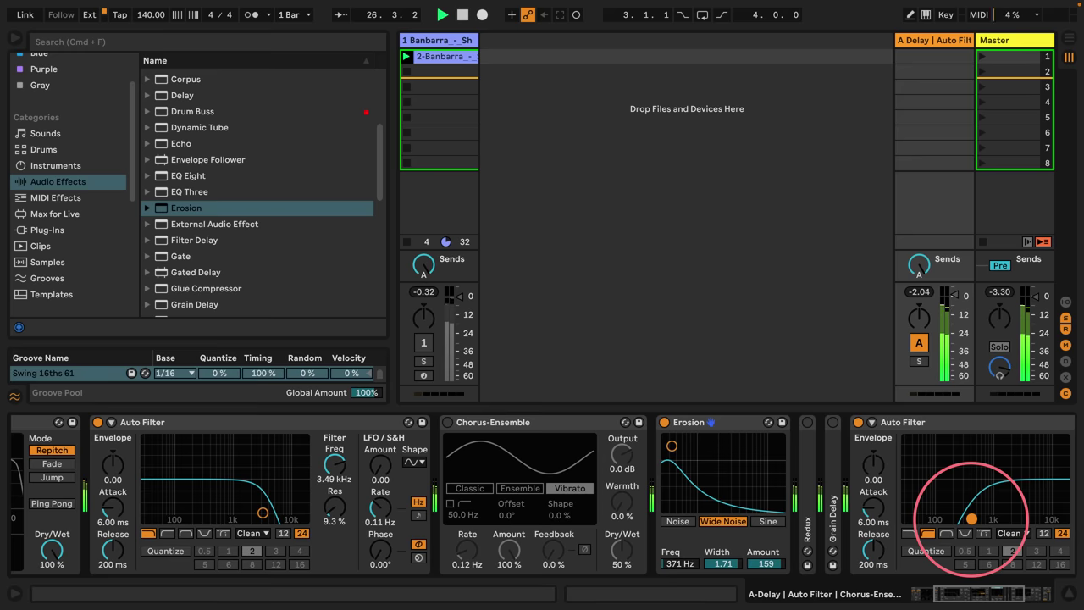
mouse_move(262, 512)
mouse_down()
mouse_move(241, 498)
mouse_move(254, 504)
mouse_up()
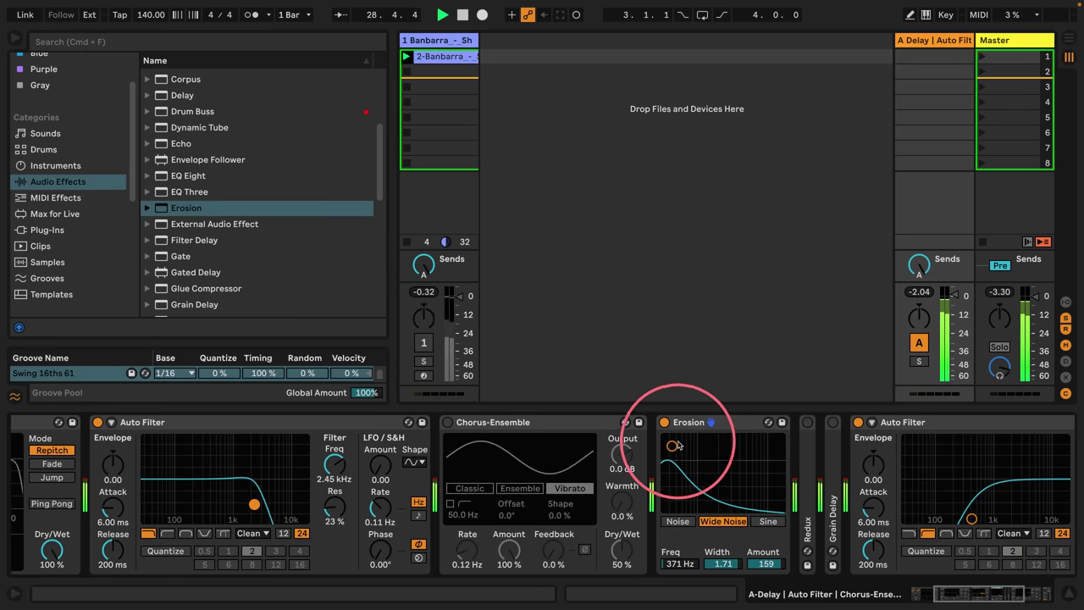
Set Erosion to Freq 2.73 kHz, Width 0.27 and Amount 200, and close the low-pass Auto Filter to 177 Hz with 0 % resonance.
mouse_move(672, 445)
mouse_down()
mouse_move(701, 451)
mouse_move(745, 488)
mouse_move(744, 506)
mouse_move(708, 507)
mouse_move(683, 484)
mouse_move(666, 438)
mouse_up()
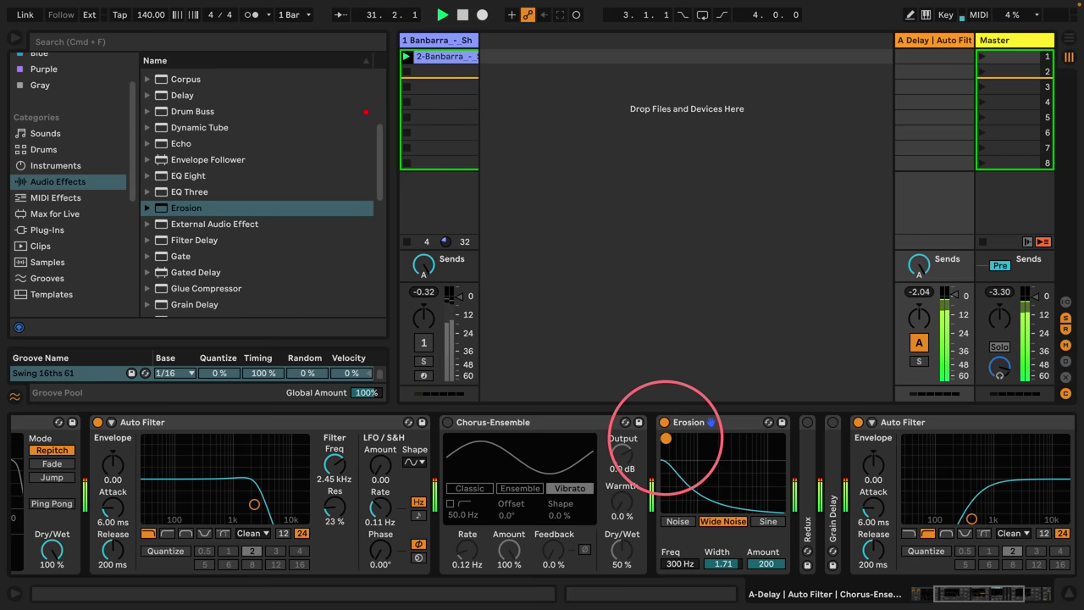
drag(722, 559, 718, 565)
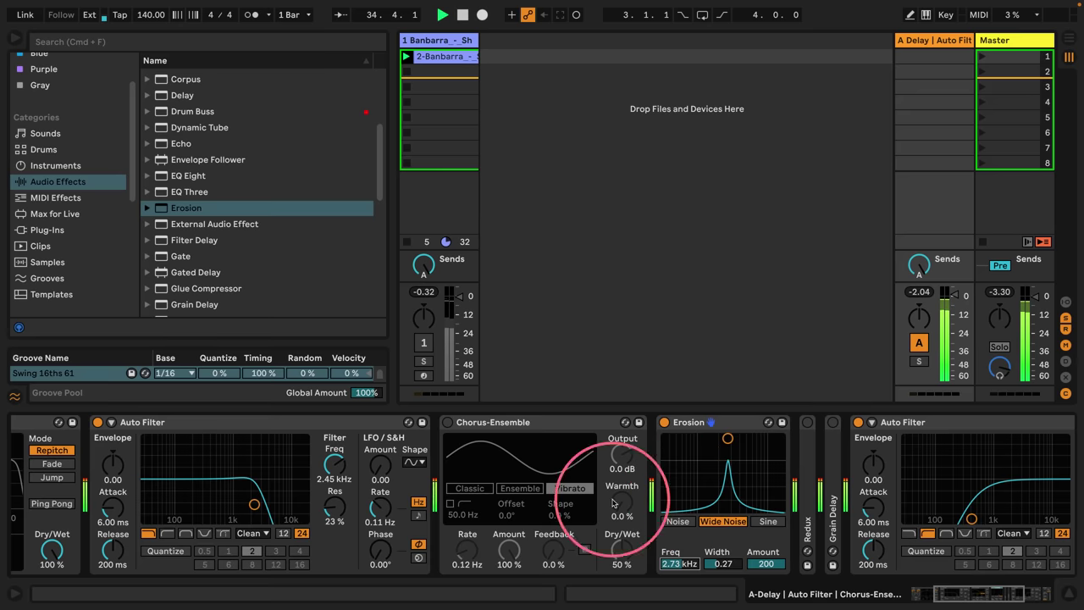
drag(254, 504, 192, 518)
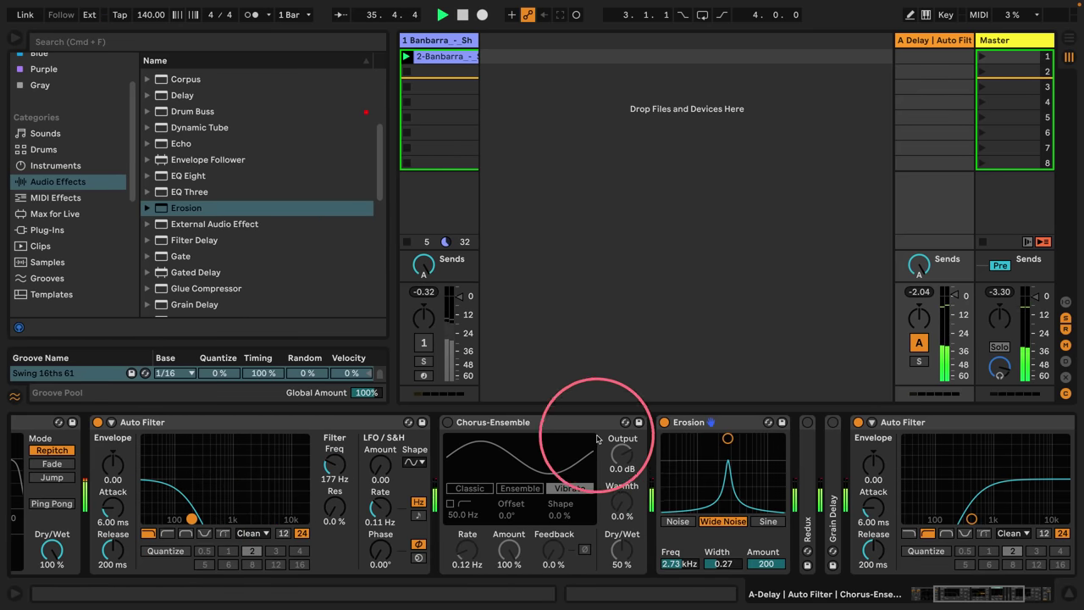
Switch off Erosion and insert a Hybrid Reverb between the Chorus-Ensemble and Erosion.
click(665, 422)
click(689, 427)
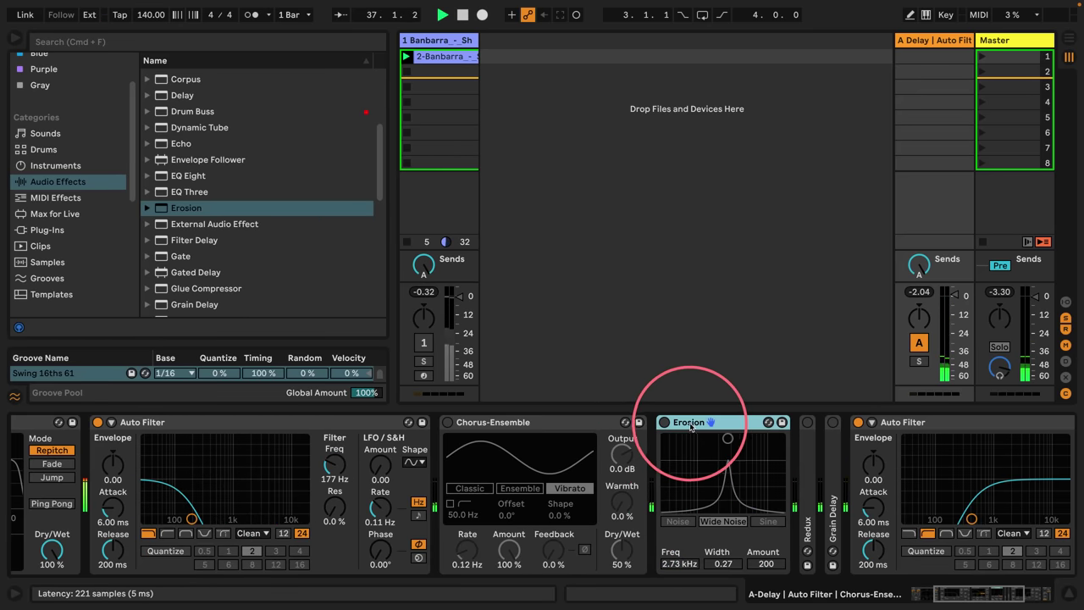
click(314, 207)
scroll(262, 200, down, 3)
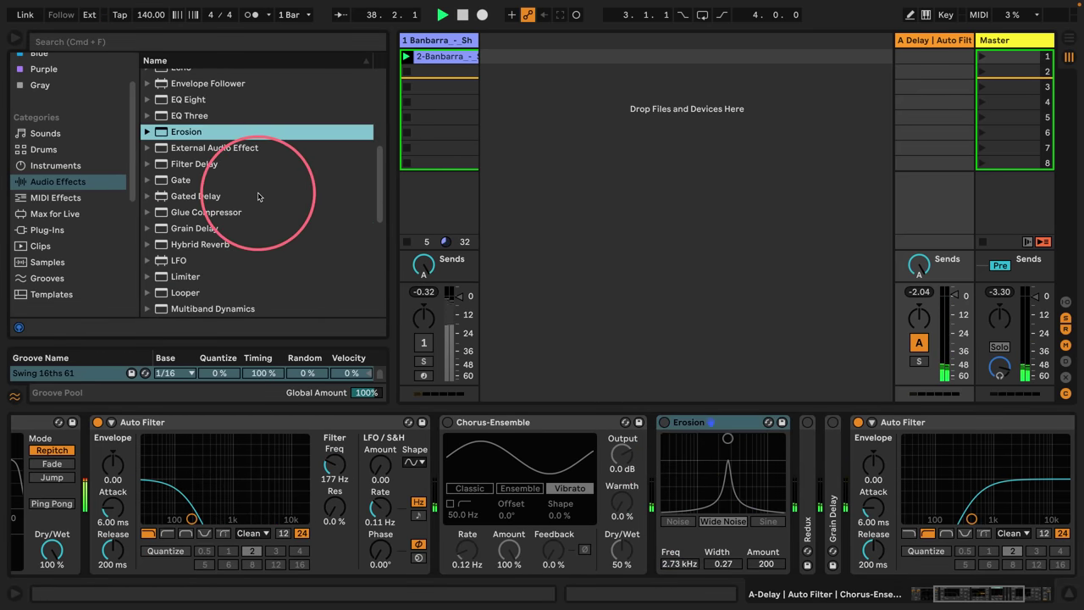
scroll(259, 197, down, 2)
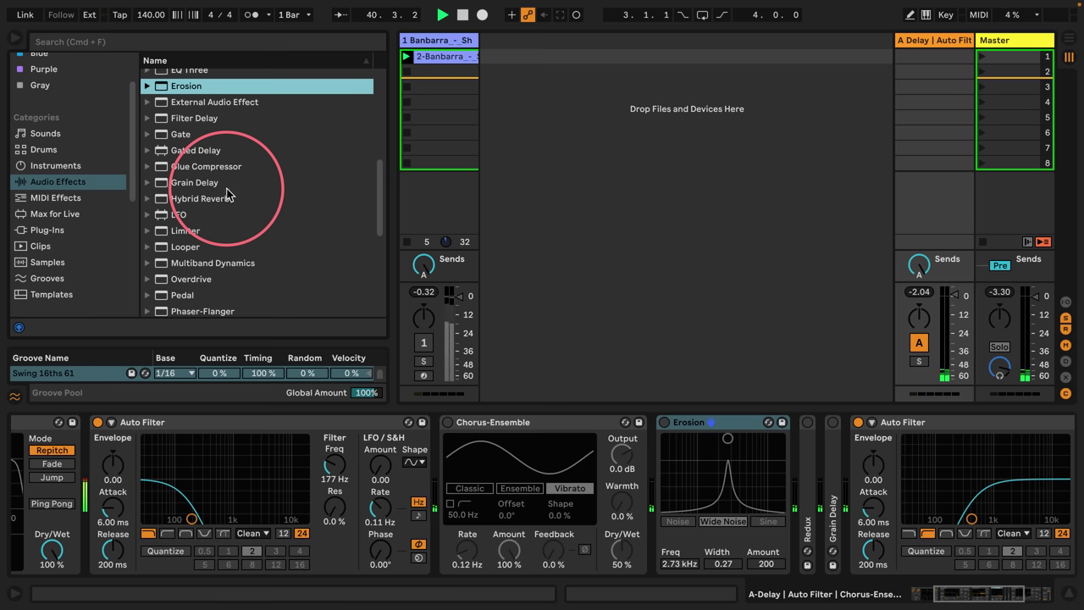
drag(227, 198, 649, 499)
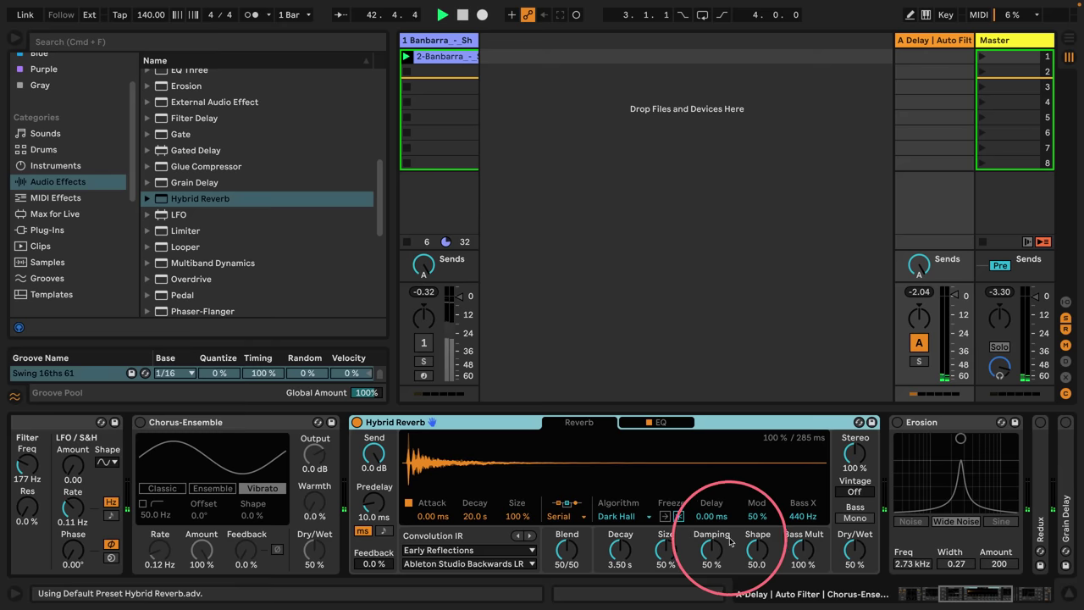
Choose the Shimmer algorithm in Hybrid Reverb and open the low-pass Auto Filter to 1.39 kHz with 2.7 % resonance.
click(636, 508)
click(626, 545)
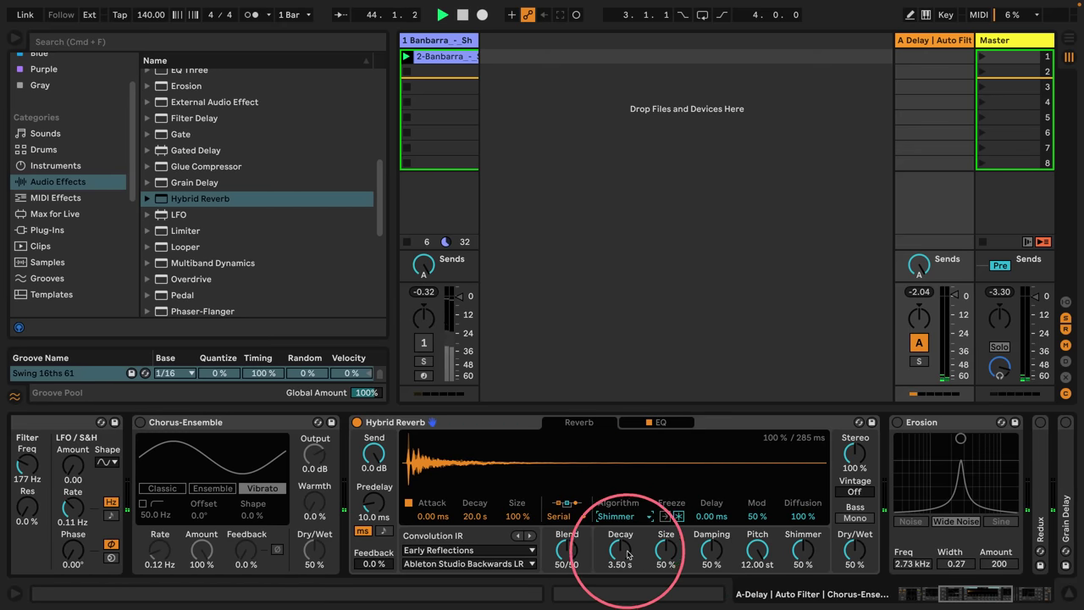
scroll(686, 514, left, 3)
scroll(686, 514, left, 5)
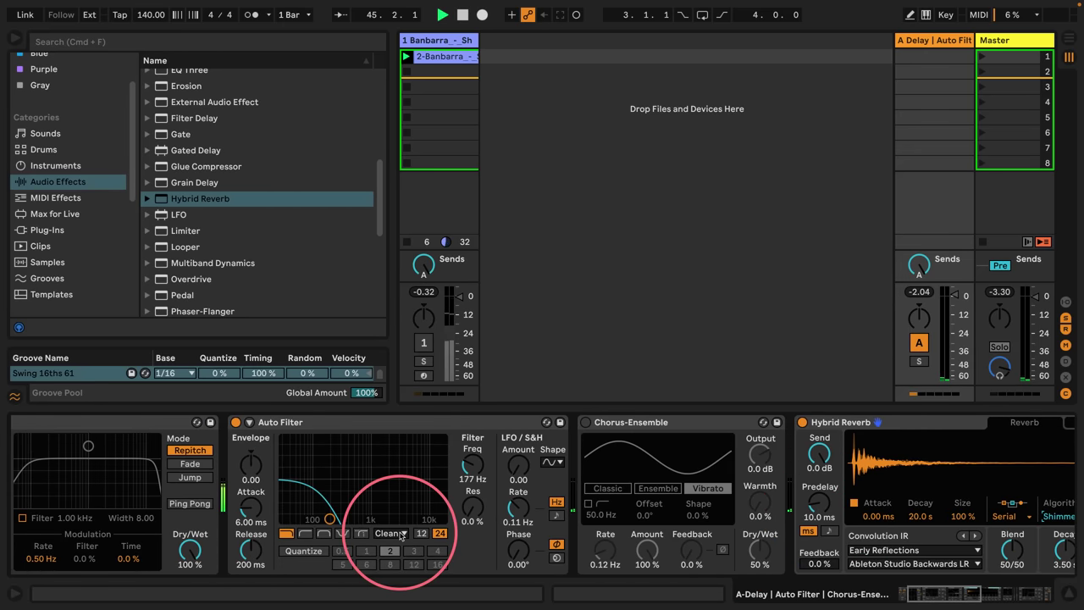
drag(329, 518, 378, 518)
Set the Hybrid Reverb's Shimmer and Dry/Wet to 100 %.
scroll(714, 500, right, 6)
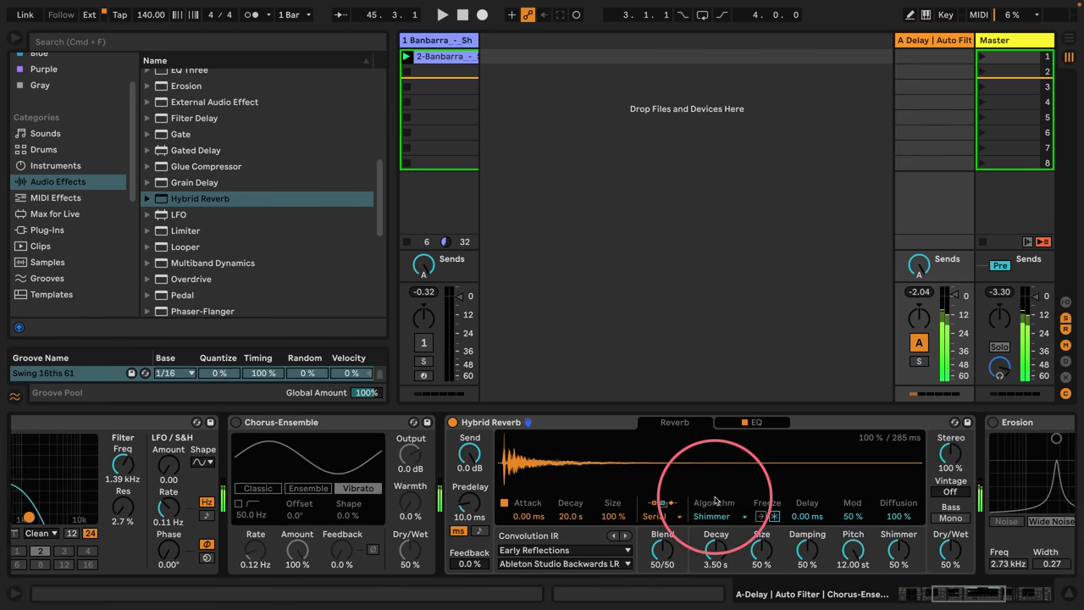
scroll(715, 500, right, 1)
drag(896, 550, 872, 518)
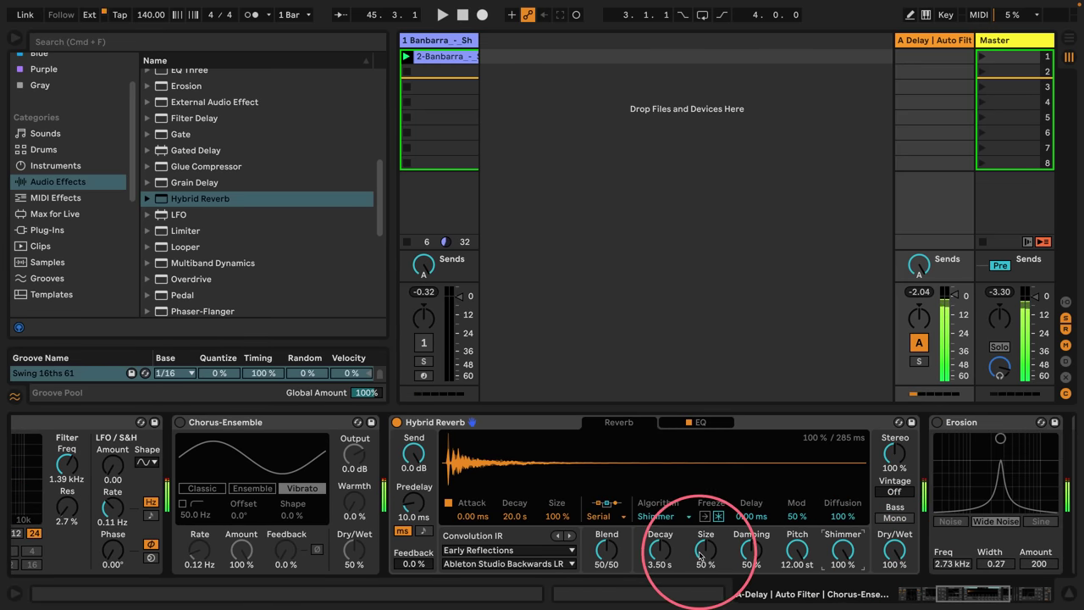
scroll(338, 508, right, 3)
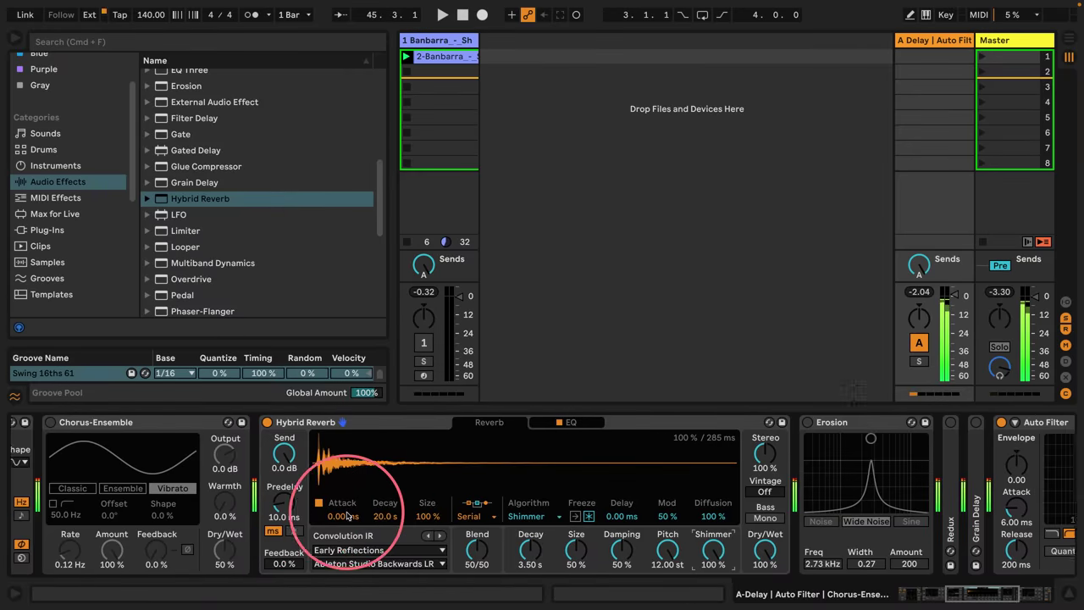
Set the low-pass Auto Filter to 786 Hz with 0 % resonance, and Hybrid Reverb's Size to 7.9 %, Pitch to 0.95 st and Diffusion to 0 %.
scroll(347, 519, left, 8)
mouse_move(332, 512)
mouse_down()
mouse_move(283, 518)
mouse_move(314, 518)
mouse_up()
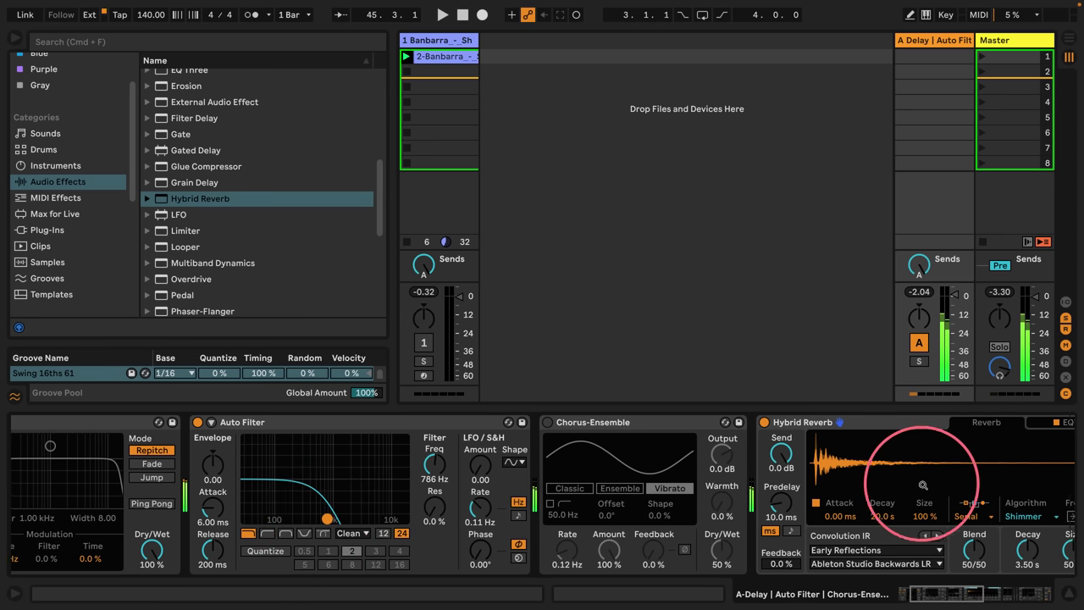
scroll(907, 447, right, 5)
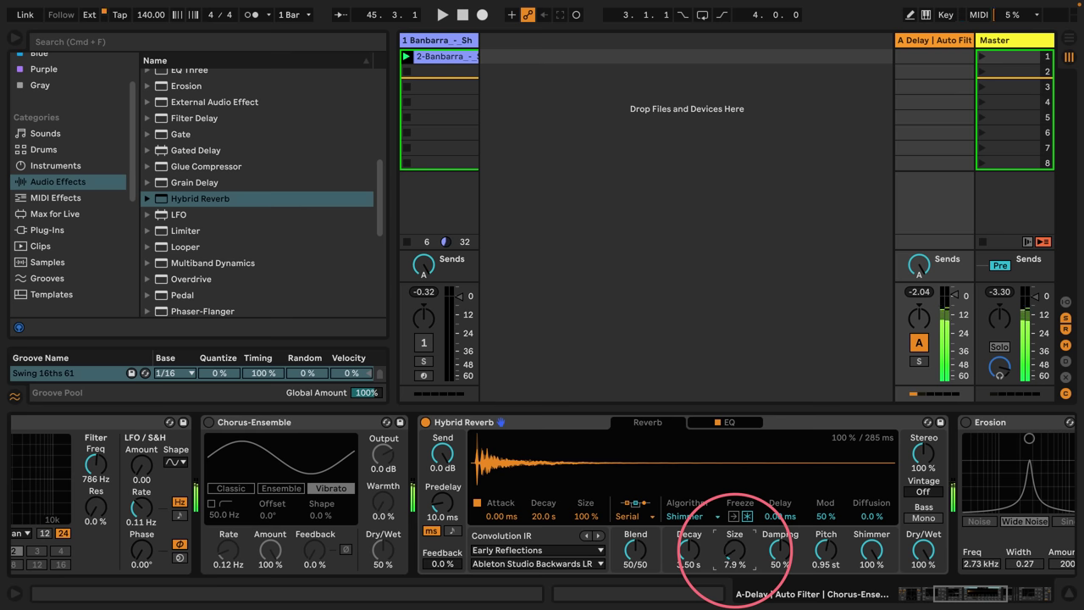
Open the low-pass Auto Filter to 4.32 kHz and raise the high-pass Auto Filter's cutoff above 1 kHz.
scroll(653, 459, left, 10)
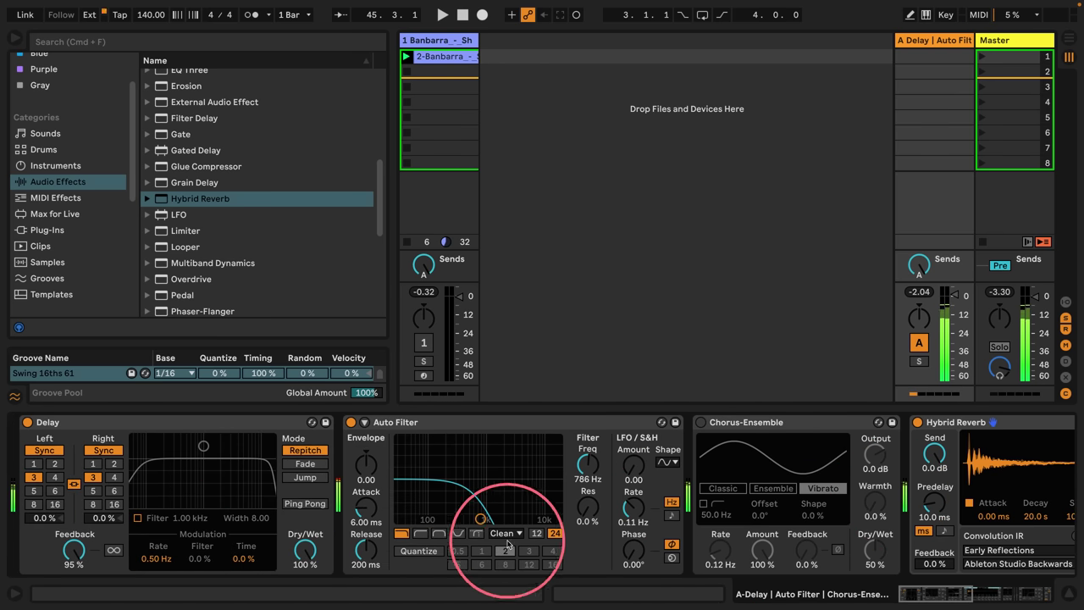
drag(480, 518, 542, 518)
scroll(762, 491, right, 10)
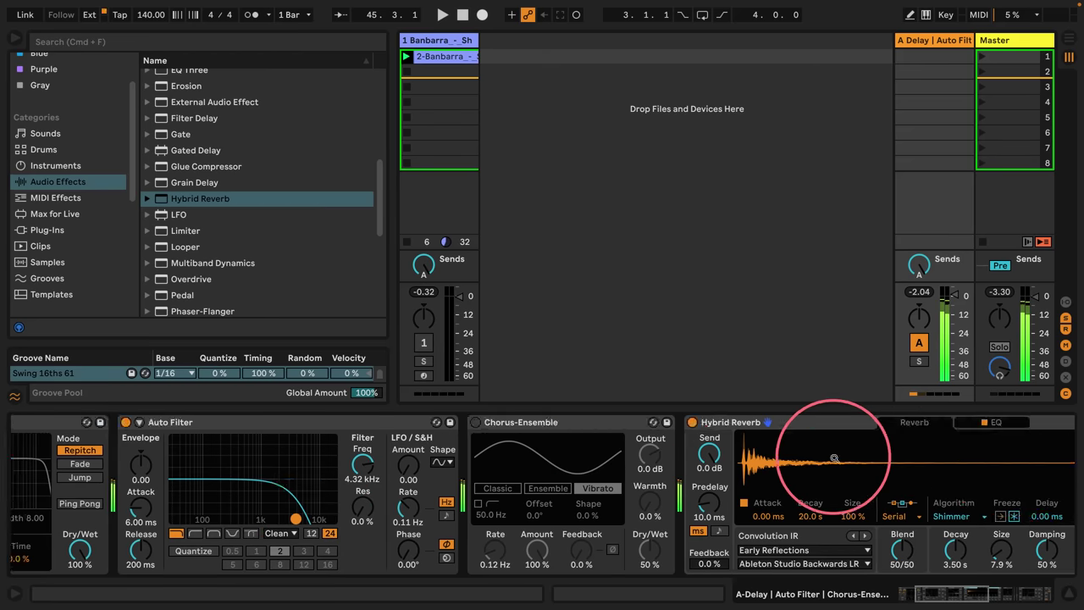
scroll(868, 501, right, 2)
drag(951, 501, 1001, 518)
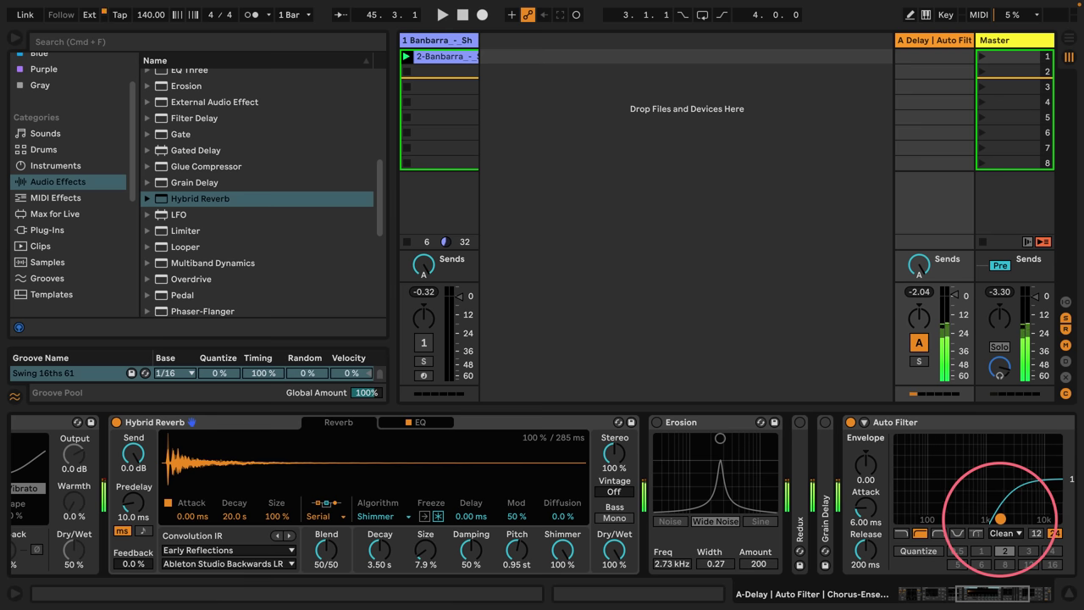
Set the Hybrid Reverb's Decay to 441 ms and its Size to 79 %.
drag(381, 549, 425, 542)
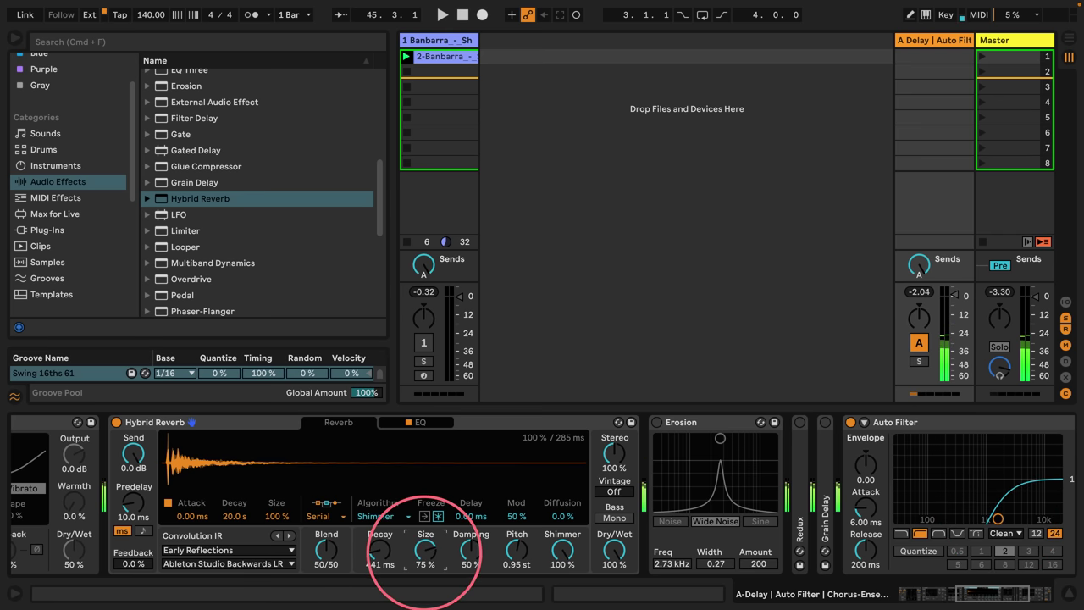
scroll(381, 419, left, 8)
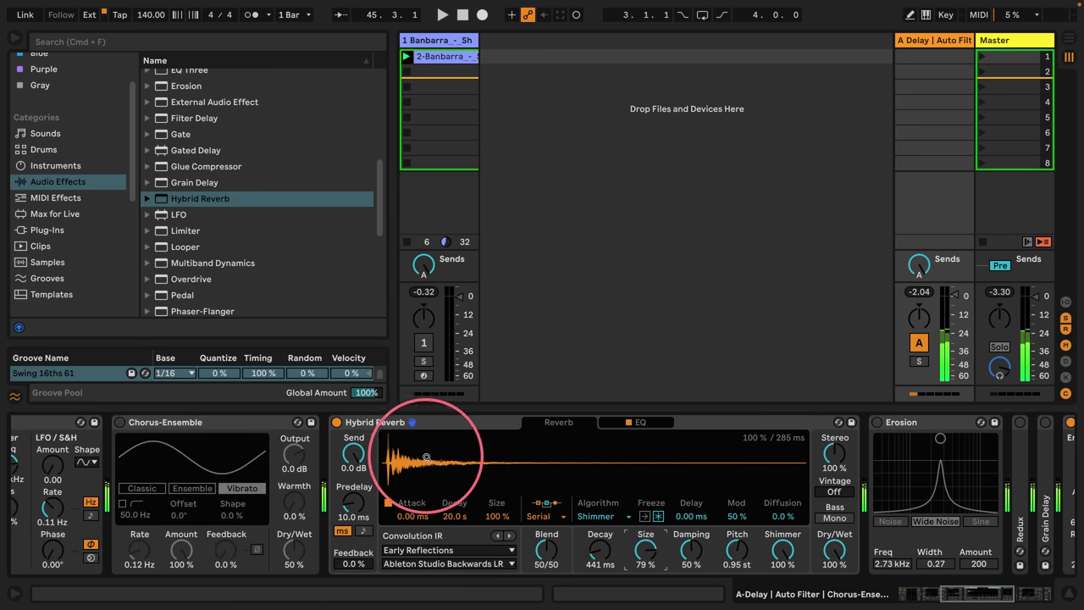
Lower the low-pass Auto Filter's cutoff and set the high-pass Auto Filter to 360 Hz with 15 % resonance.
scroll(403, 537, left, 3)
drag(364, 474, 339, 478)
scroll(657, 519, right, 15)
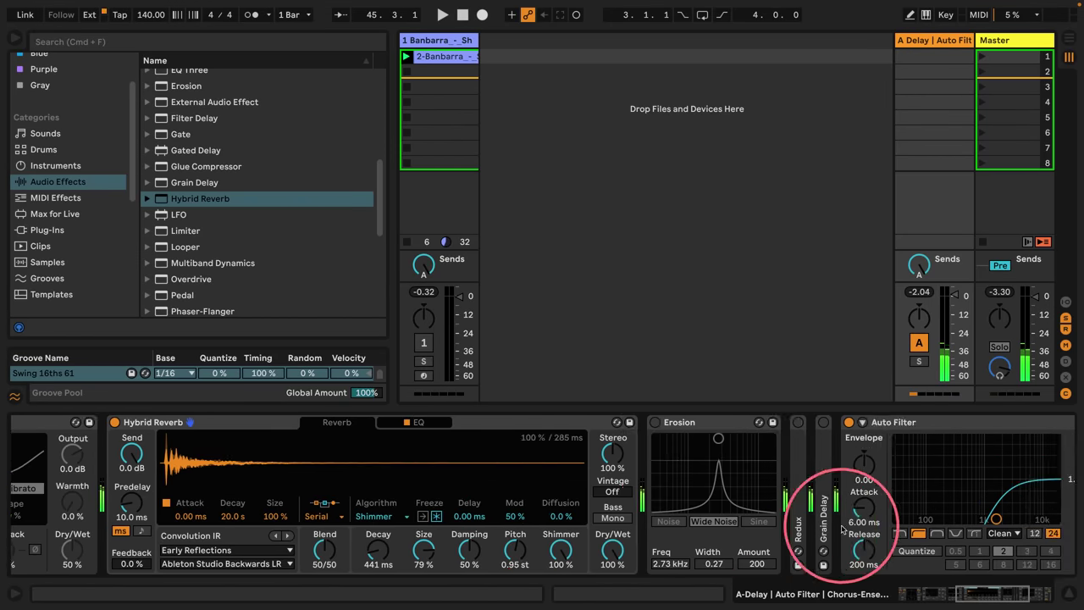
drag(808, 499, 774, 508)
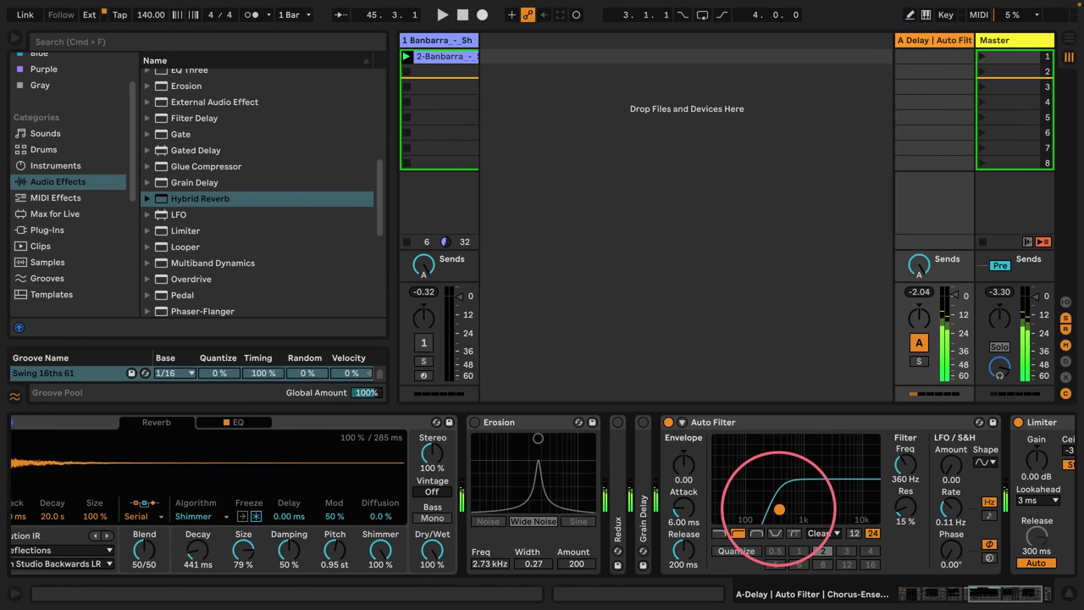
Turn down return A's send to itself and mute return A.
scroll(517, 514, left, 10)
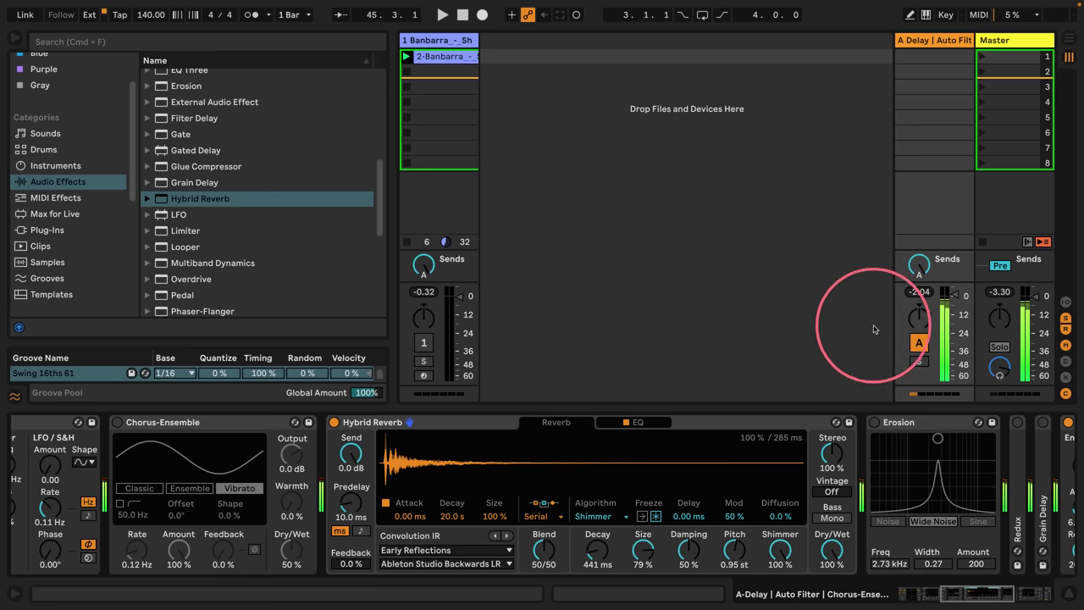
click(919, 264)
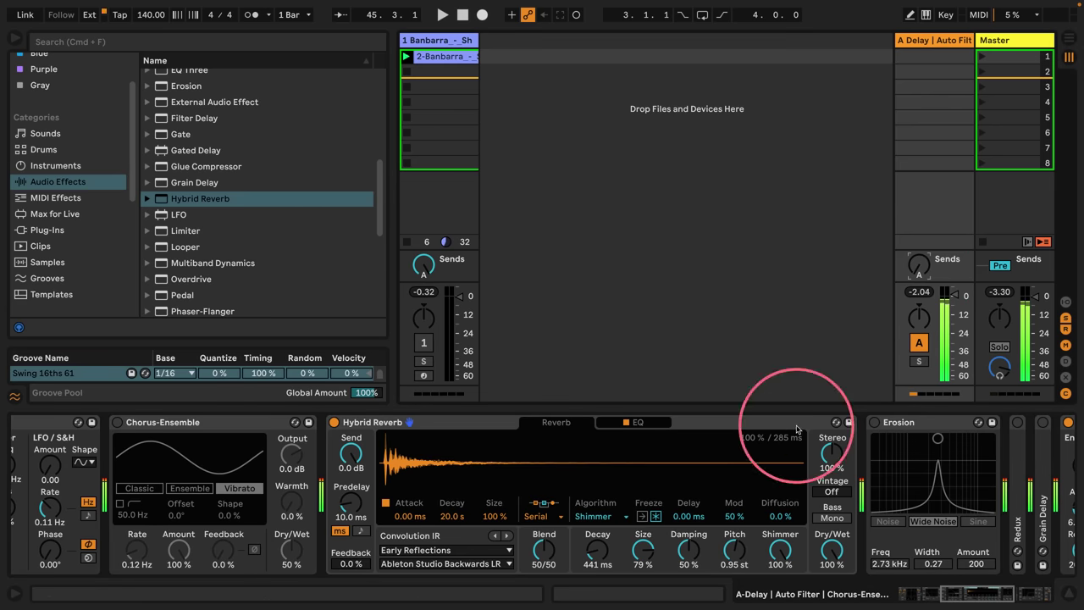
click(919, 342)
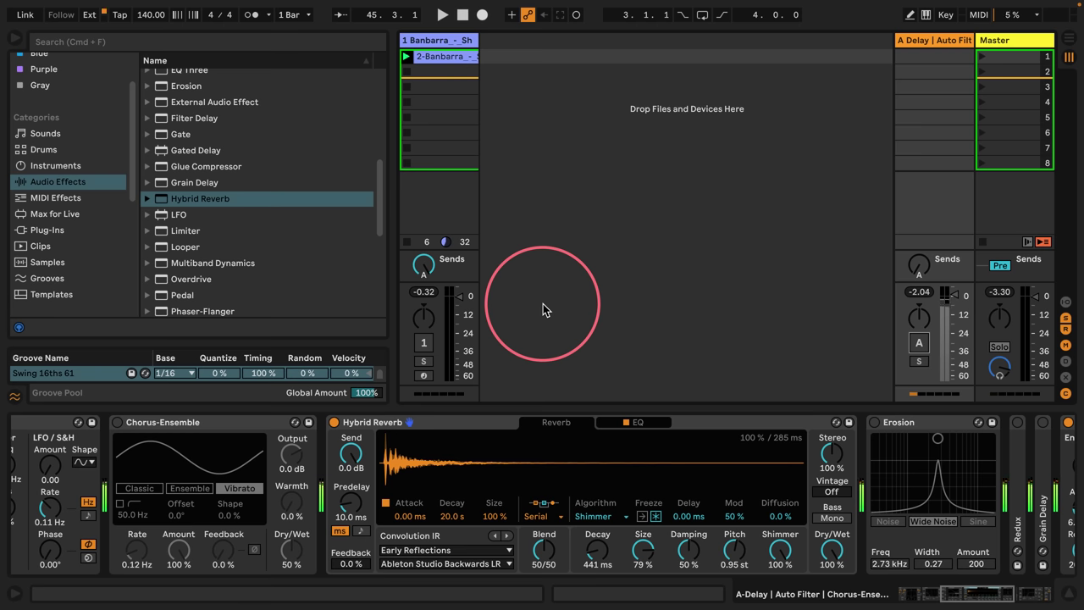
Replace the Hybrid Reverb on return A with a Shifter placed before Erosion.
scroll(242, 222, down, 4)
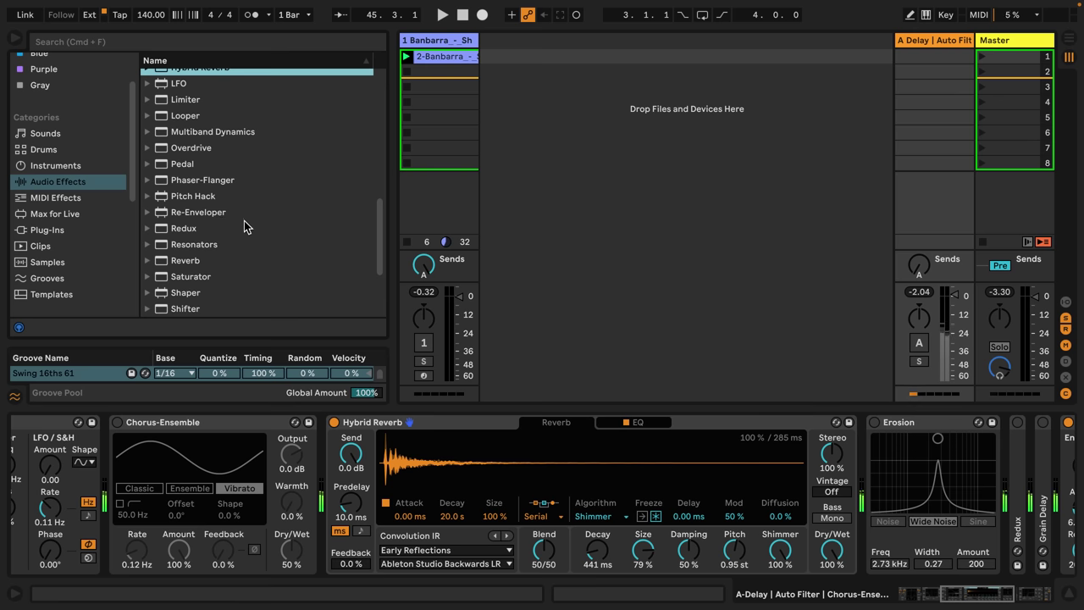
scroll(244, 224, down, 4)
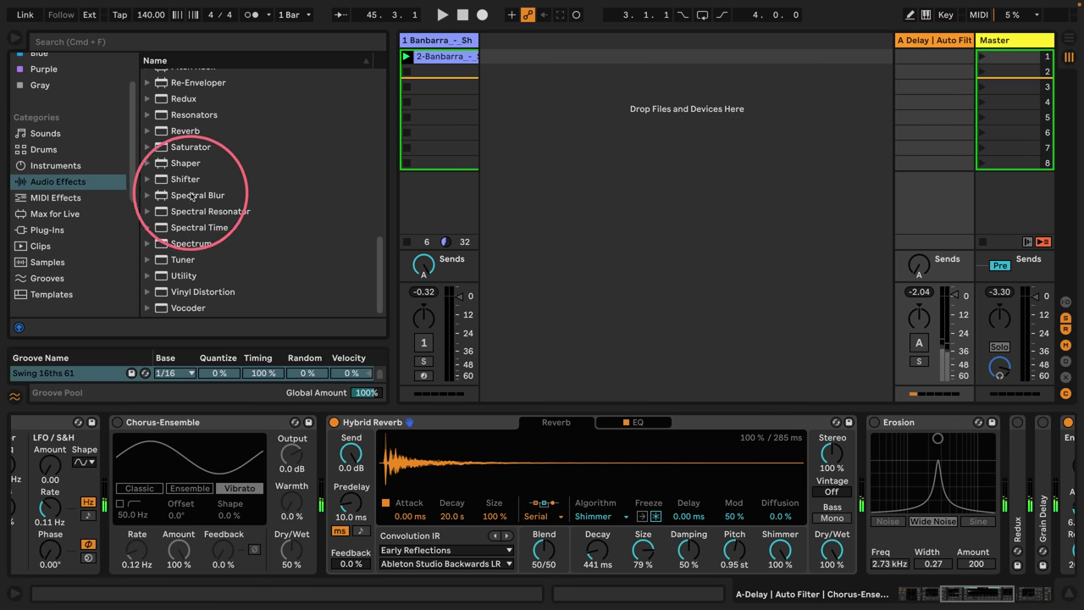
drag(150, 179, 834, 458)
click(245, 426)
key(Delete)
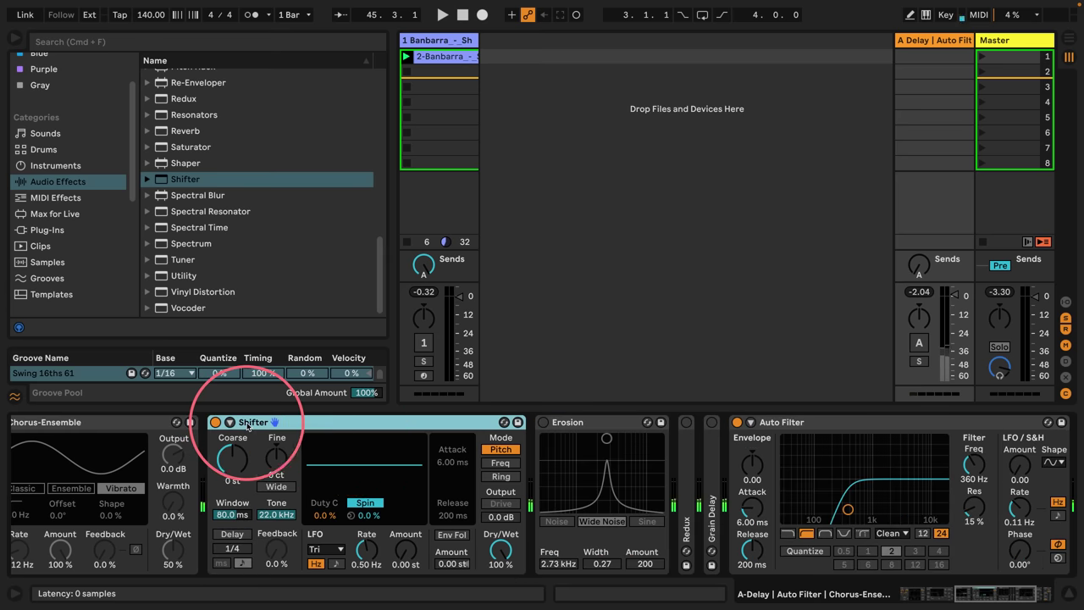
Set the Shifter to Ring mode and start playback with track 1 and return A unmuted.
click(499, 476)
key(space)
click(423, 342)
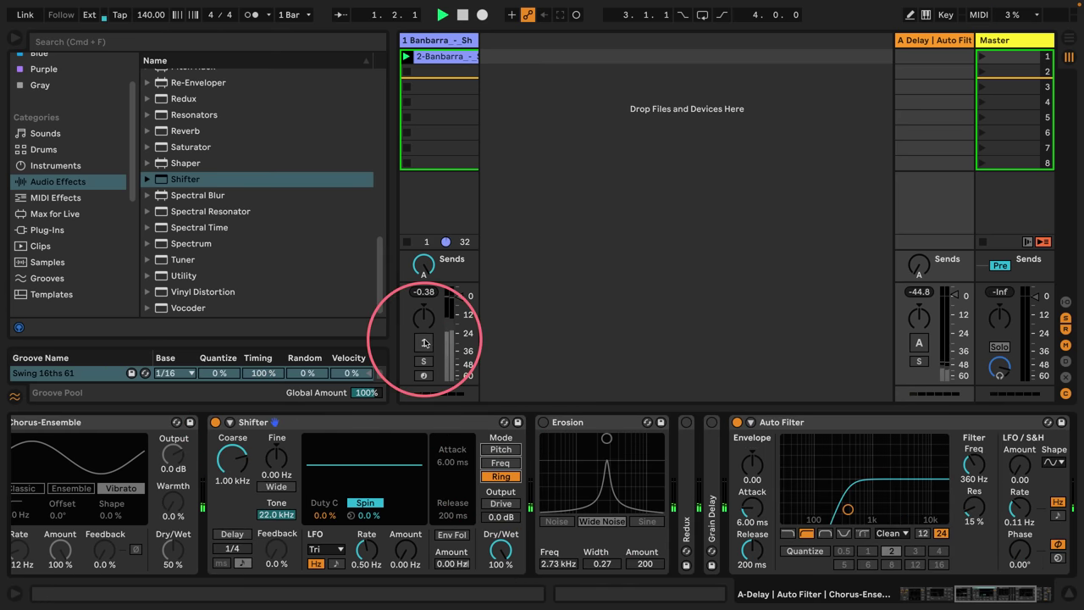
click(919, 342)
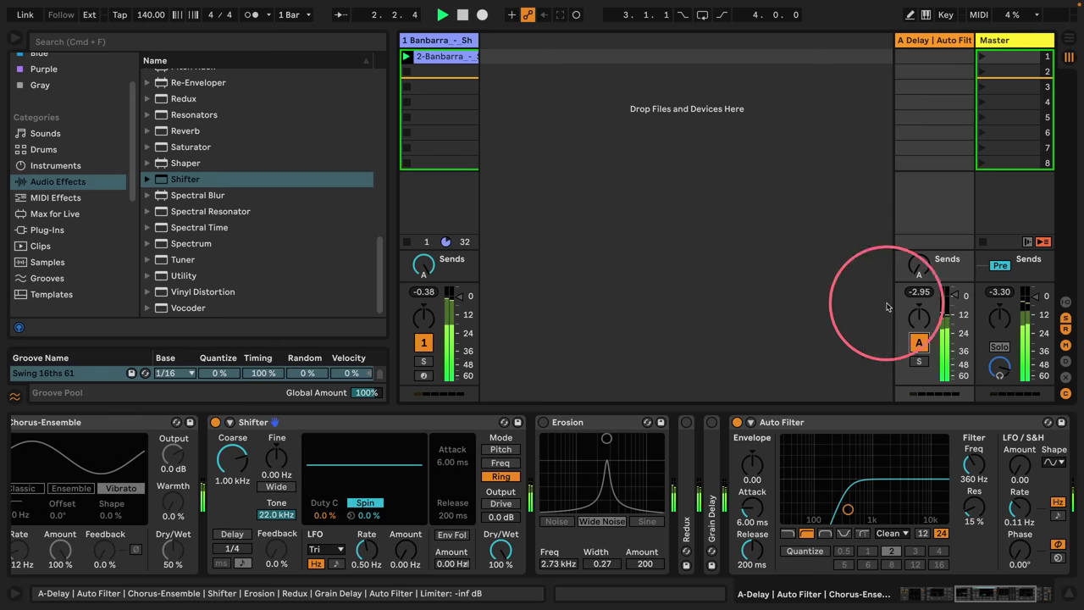
Tune the Shifter to 832 Hz coarse and -4.85 Hz fine, and set the low-pass Auto Filter to 312 Hz with 60 % resonance.
scroll(497, 491, left, 5)
scroll(496, 490, left, 3)
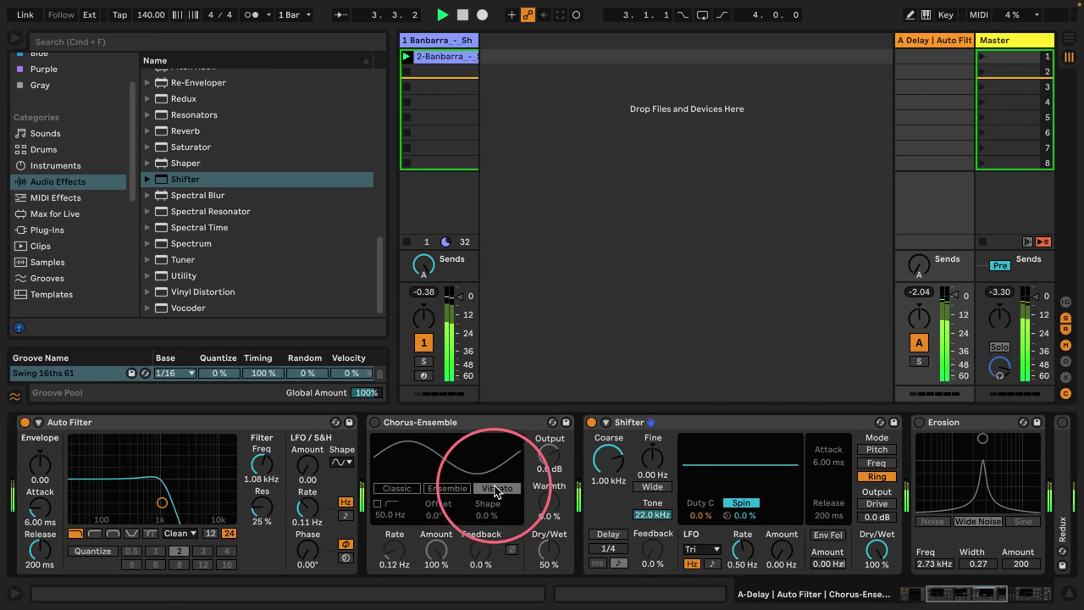
scroll(495, 491, left, 2)
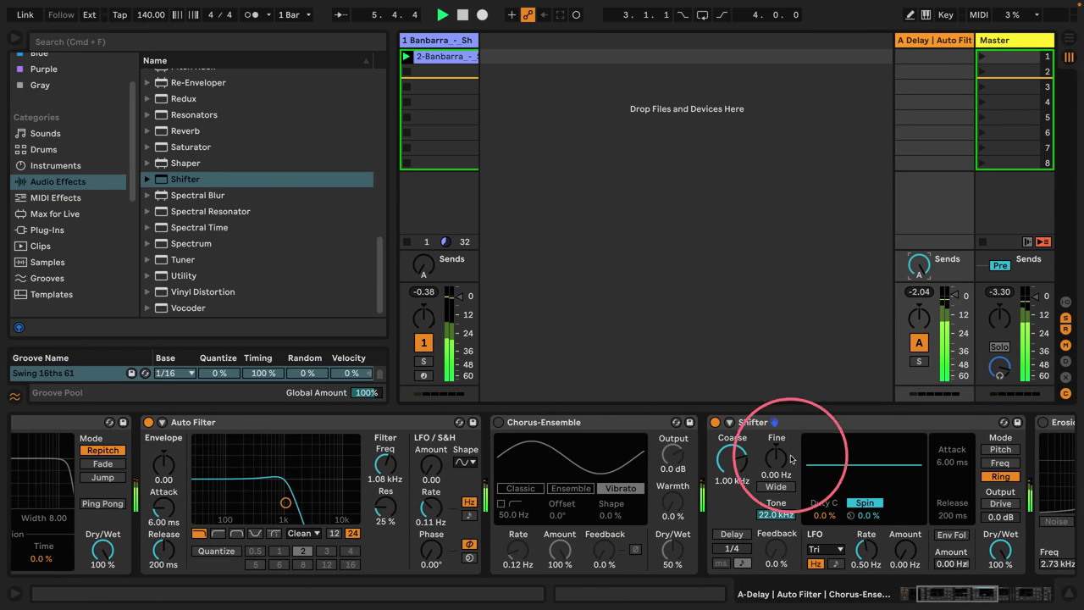
drag(731, 454, 732, 458)
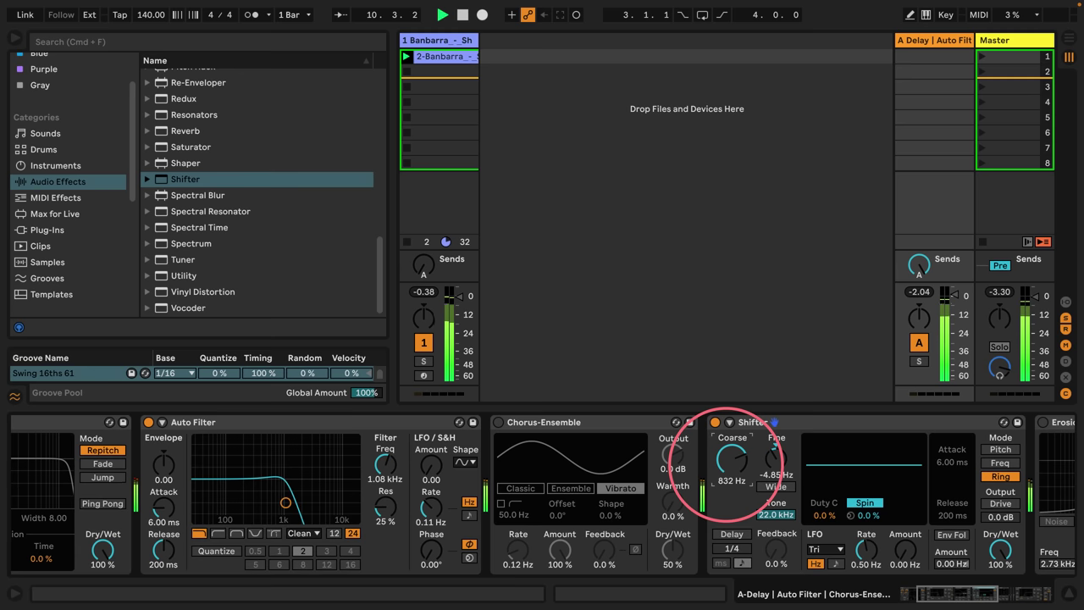
drag(285, 502, 253, 480)
Switch the Shifter to Freq mode at -480 Hz coarse and 2.60 Hz fine, and set the low-pass Auto Filter to 6.39 kHz with 0 % resonance.
click(732, 479)
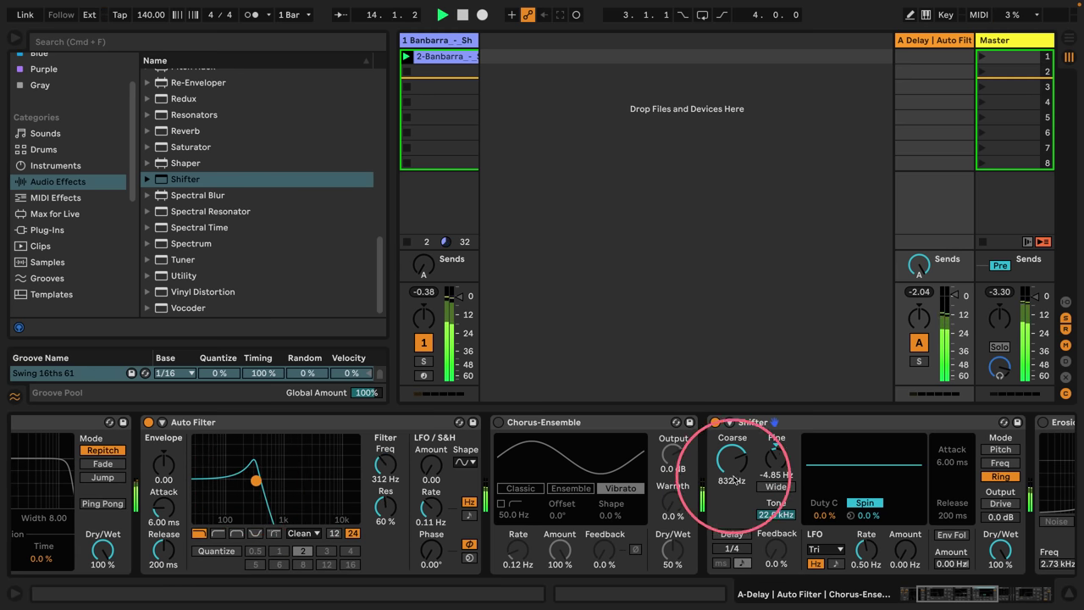
click(999, 462)
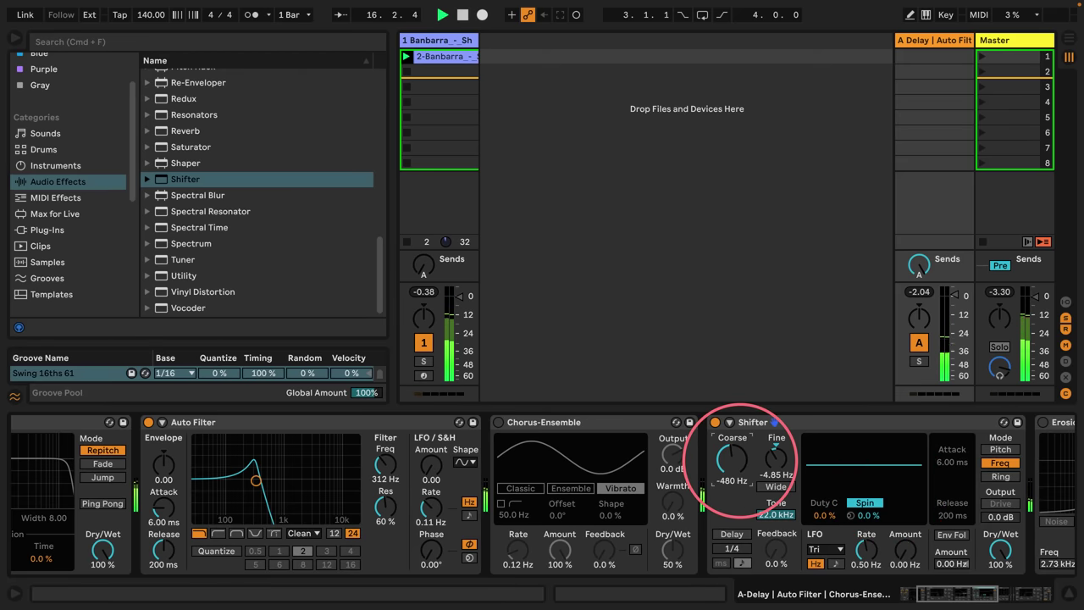
click(774, 458)
drag(773, 455, 774, 449)
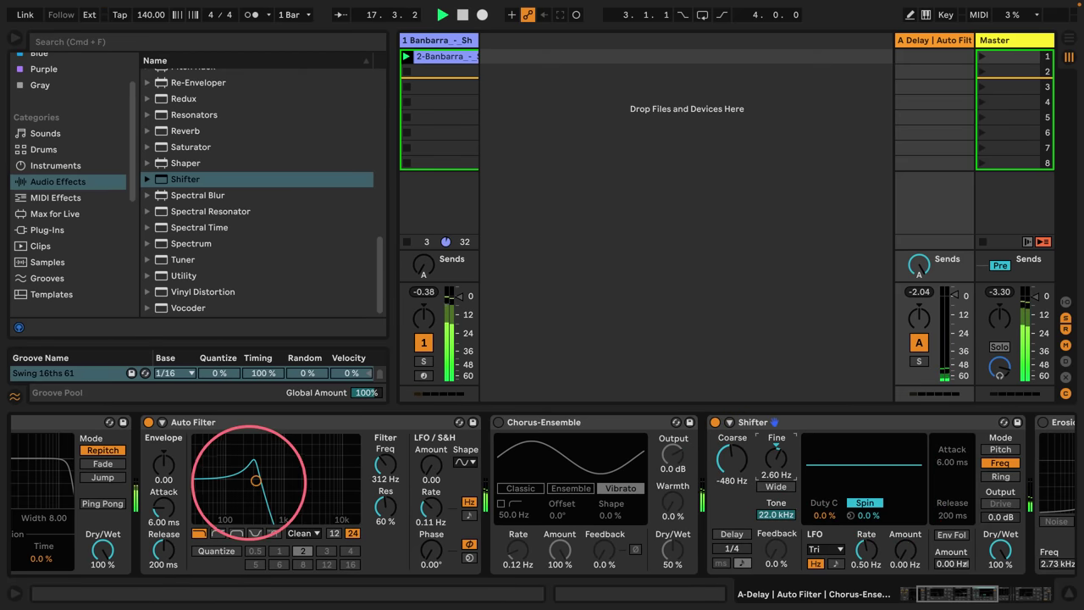
drag(256, 480, 324, 518)
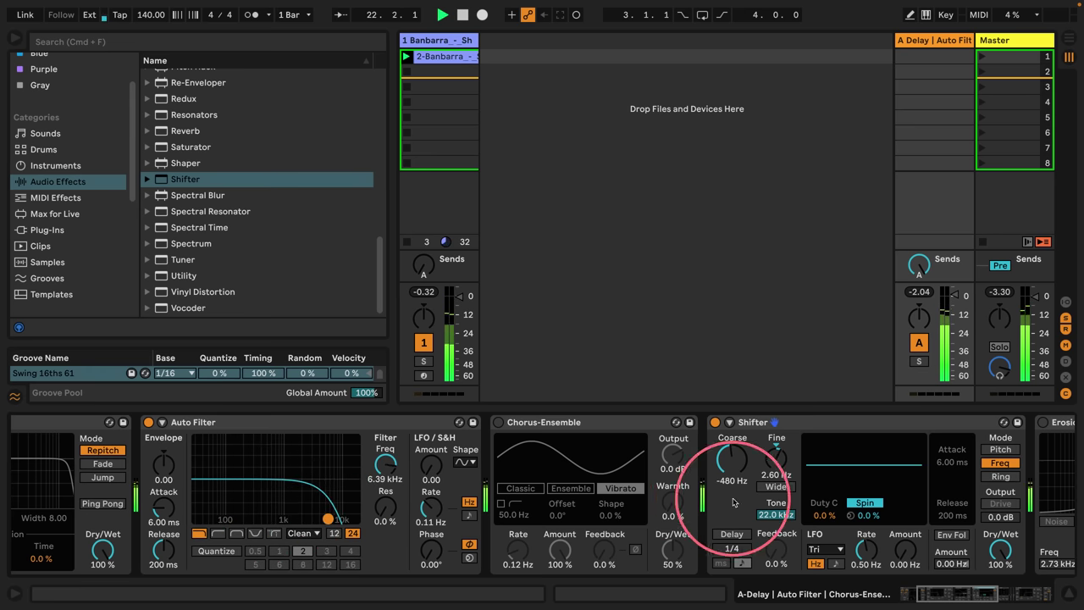
Set the high-pass Auto Filter to 551 Hz with 20 % resonance and delete Erosion, Redux and Grain Delay from return A.
scroll(726, 472, right, 6)
mouse_move(862, 509)
mouse_down()
mouse_move(829, 459)
mouse_move(872, 505)
mouse_up()
click(586, 421)
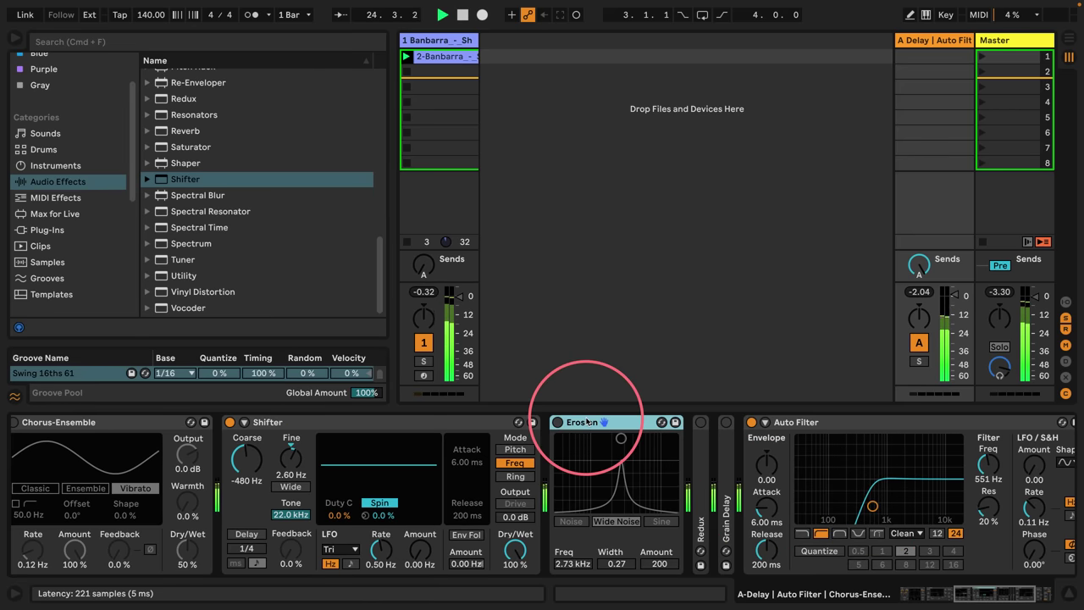
key(Delete)
key(Delete)
key(Delete)
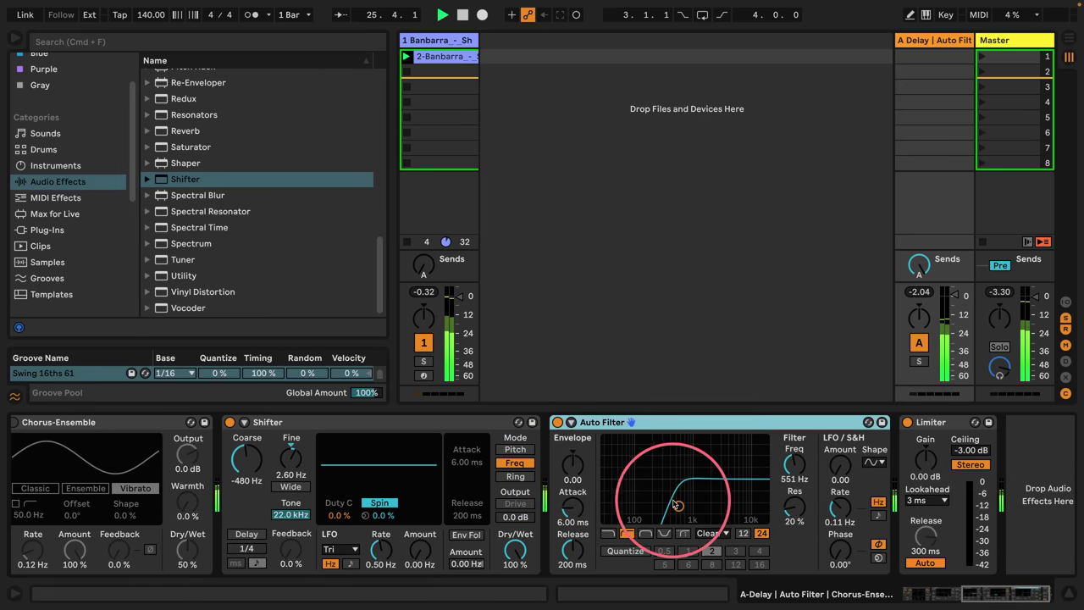
Set the Shifter's fine tuning to 16.4 Hz and the high-pass Auto Filter to 227 Hz with 17 % resonance.
drag(678, 505, 686, 499)
drag(296, 453, 294, 432)
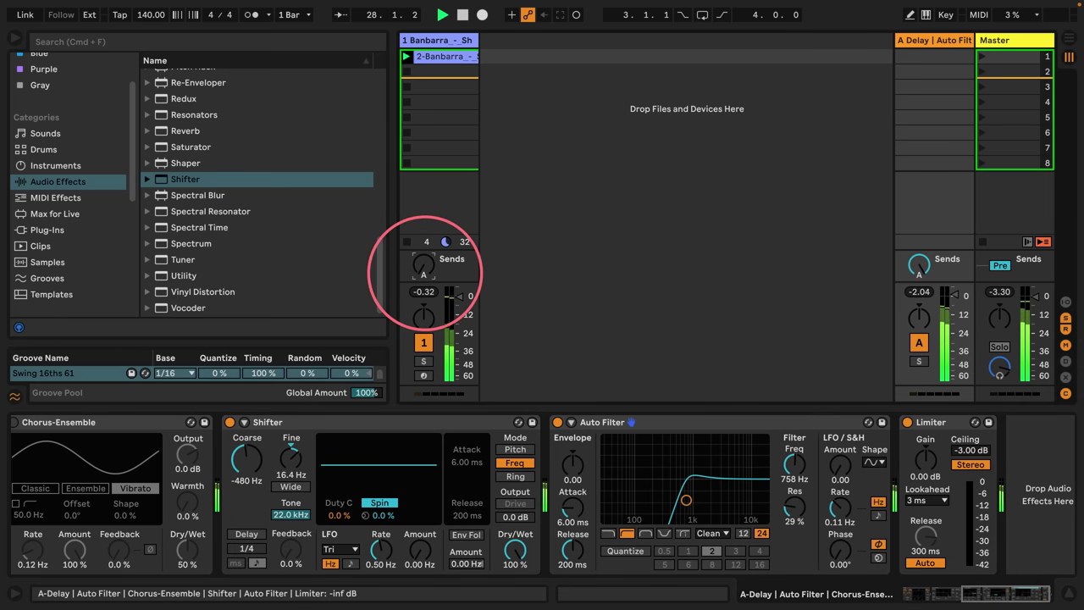
drag(686, 499, 660, 505)
Set the Shifter to -920 Hz coarse and 115 Hz fine, and the low-pass Auto Filter's cutoff to 7.91 kHz.
scroll(508, 544, left, 10)
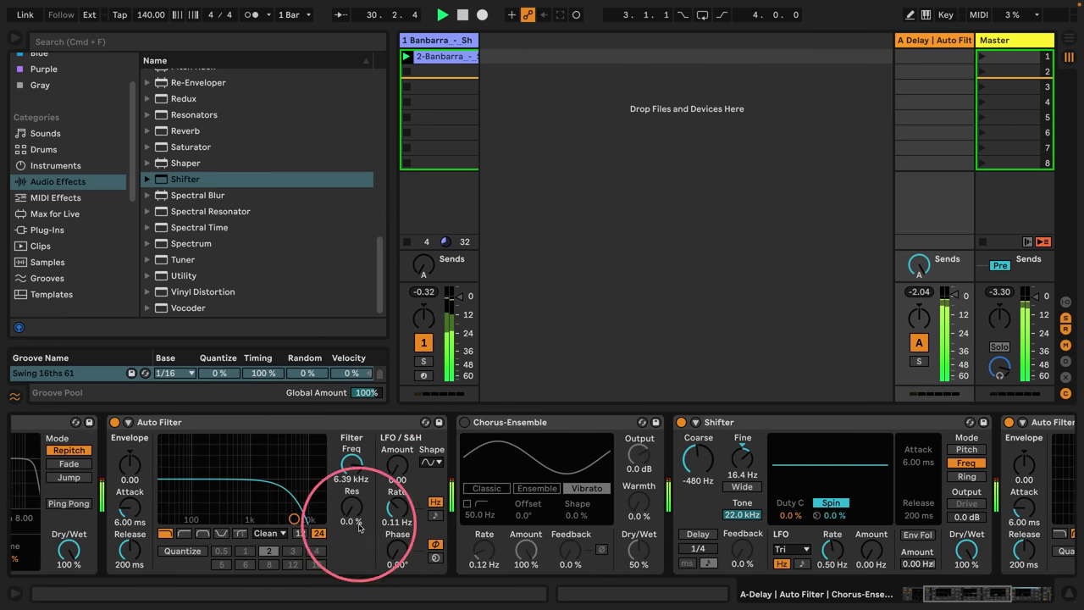
drag(294, 519, 249, 518)
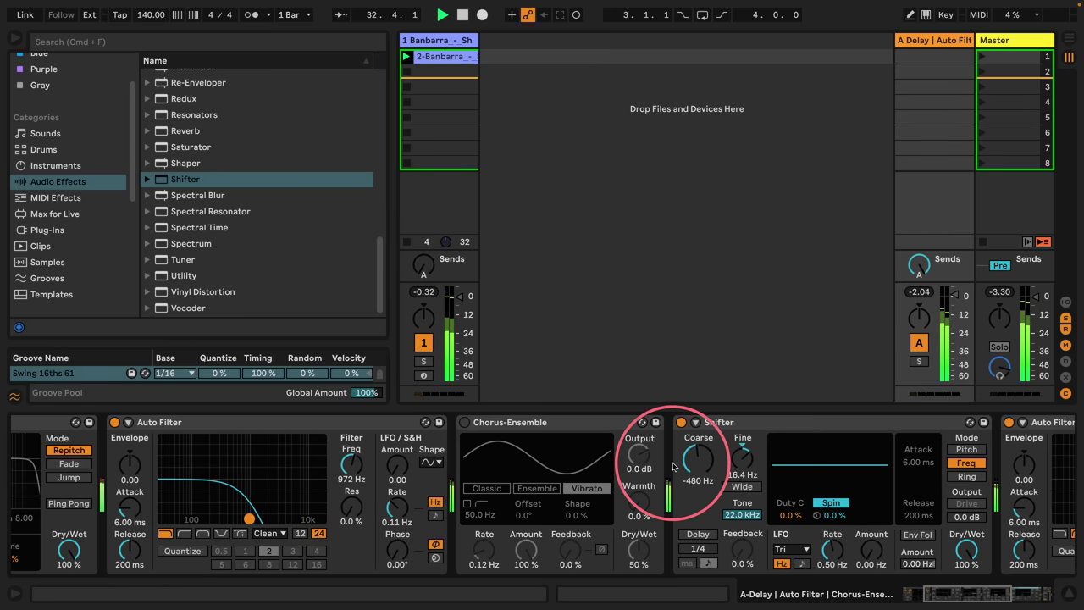
drag(675, 448, 741, 436)
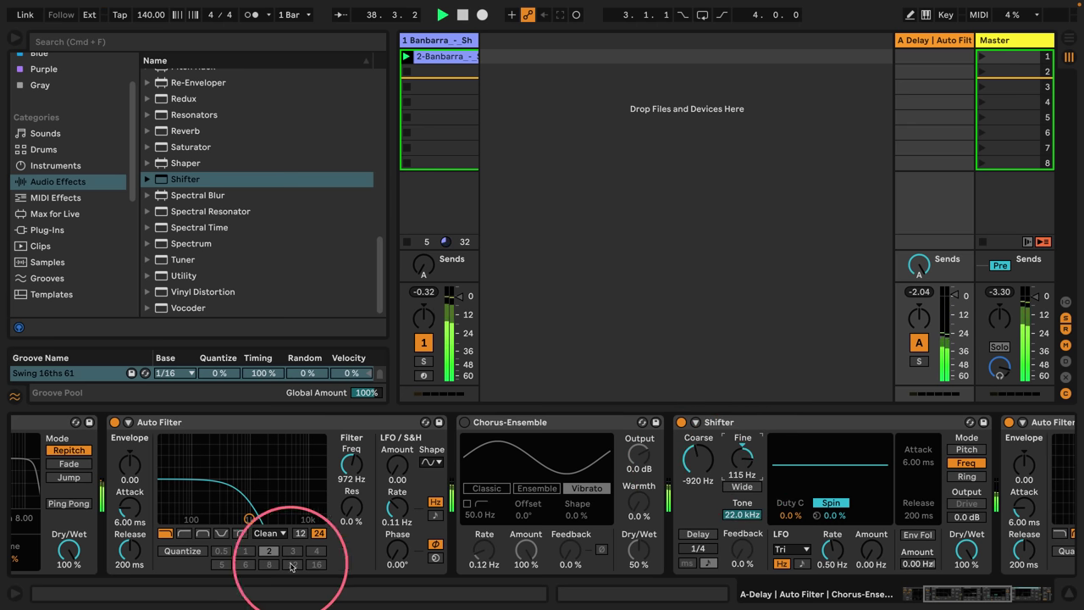
drag(248, 516, 299, 518)
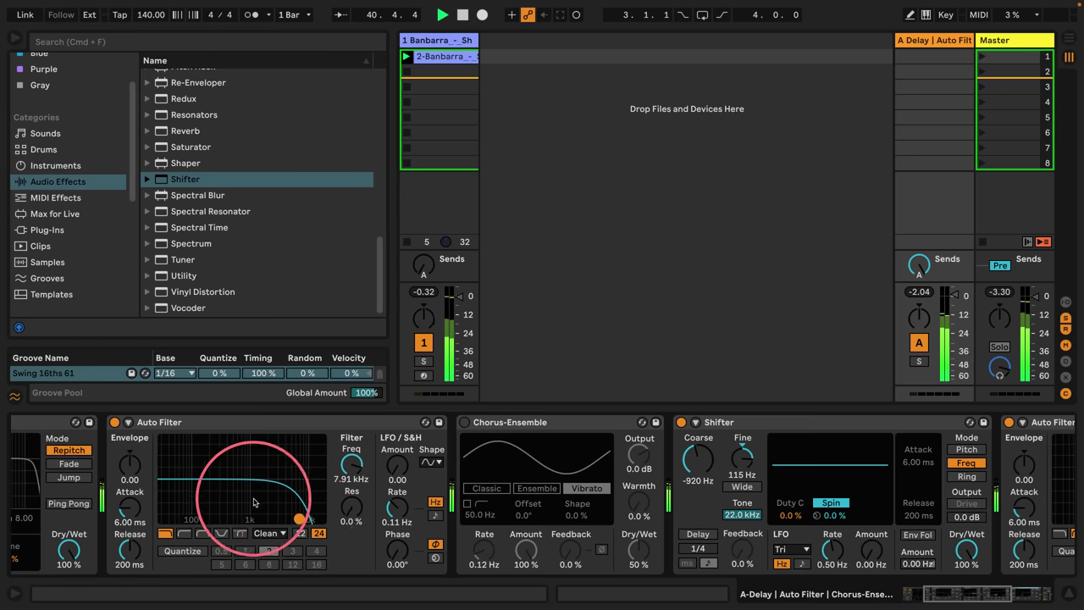
Set the Delay's time to 1 sixteenth on both channels and lower the low-pass Auto Filter's cutoff to 3.37 kHz.
scroll(263, 482, left, 5)
click(93, 463)
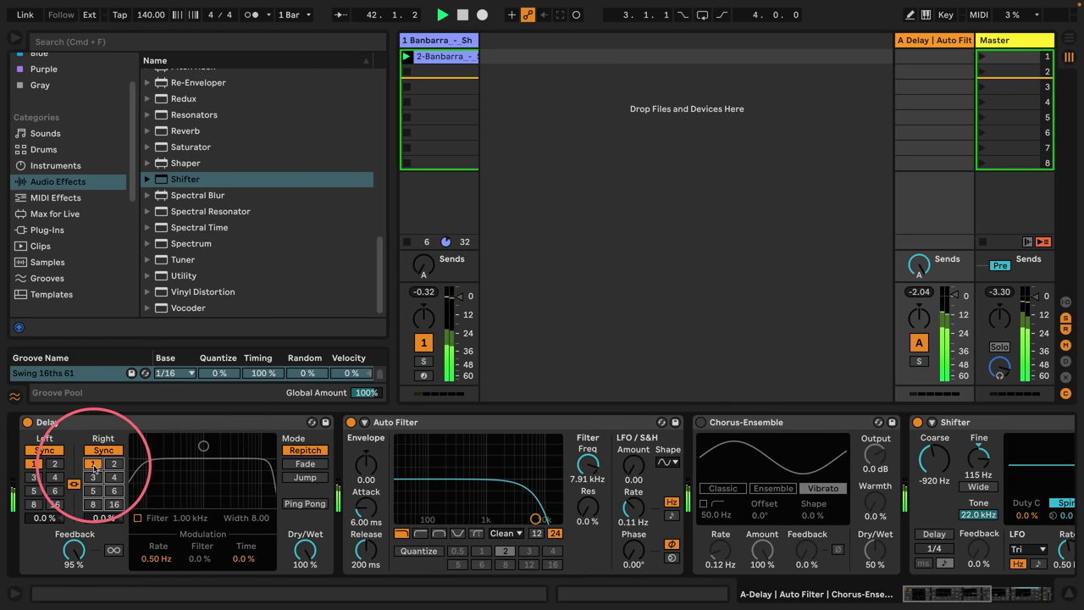
mouse_move(534, 517)
mouse_down()
mouse_move(503, 511)
mouse_move(491, 493)
mouse_move(501, 481)
mouse_move(546, 499)
mouse_move(514, 518)
mouse_up()
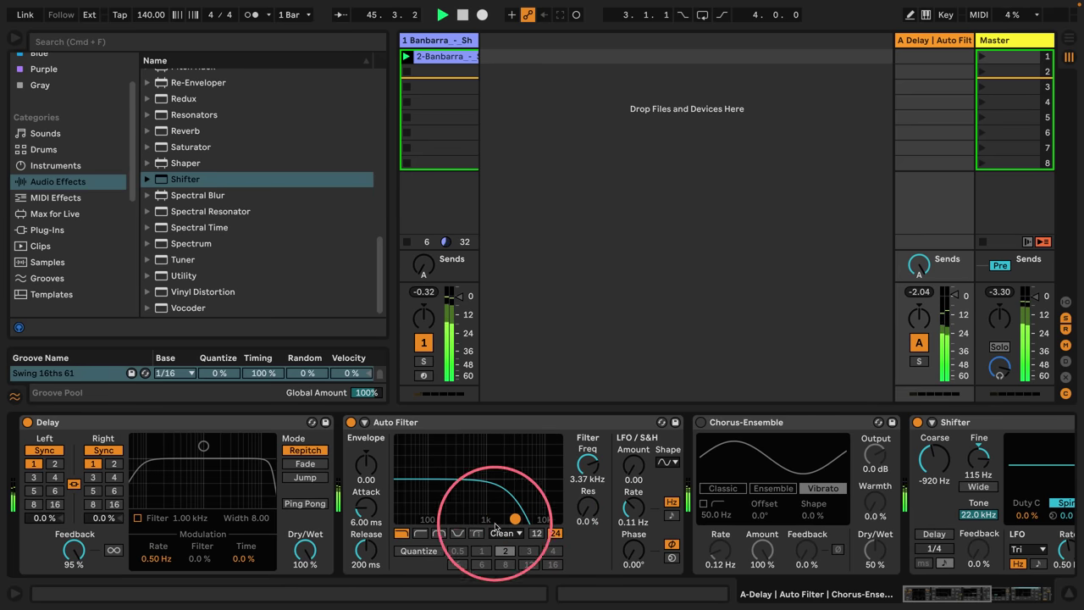
Mute return A and stop playback, and delete the Chorus-Ensemble and Shifter from that return.
click(919, 342)
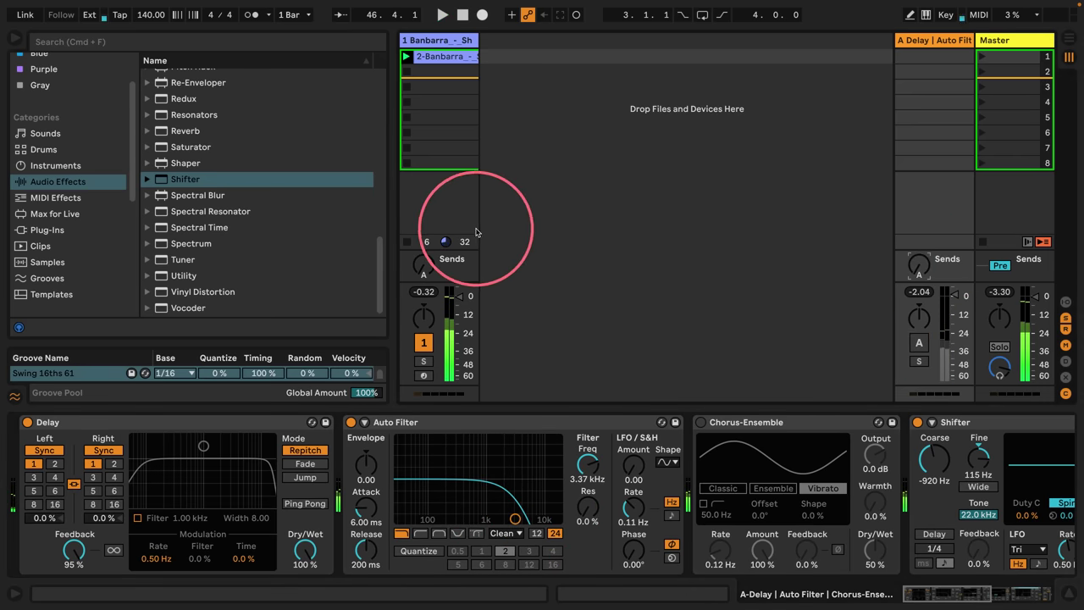
key(space)
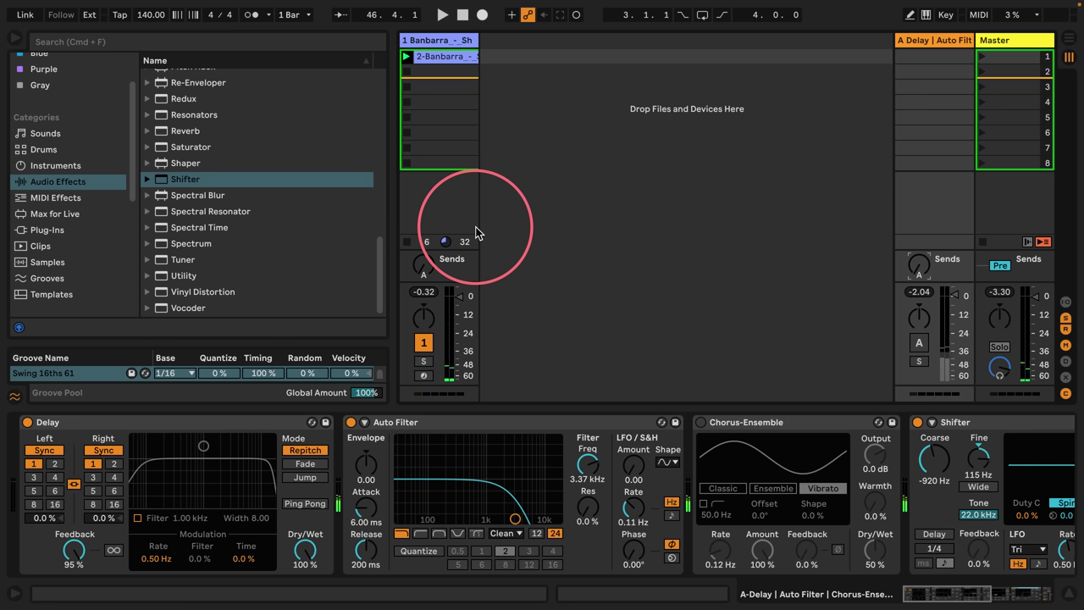
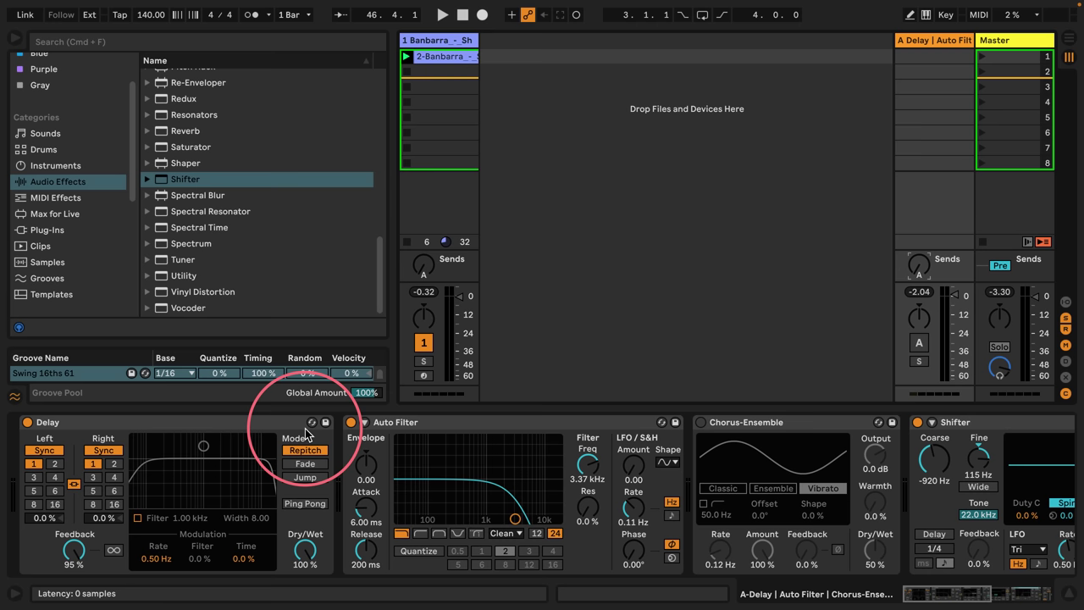
click(750, 422)
key(Delete)
key(Delete)
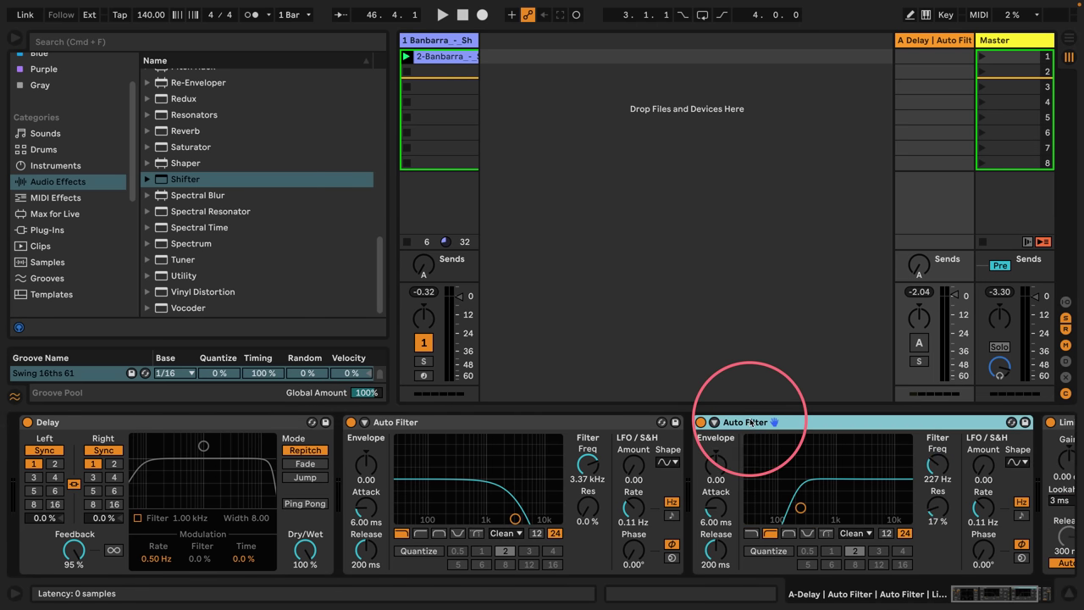
key(Delete)
key(Delete)
key(super+z)
key(super+z)
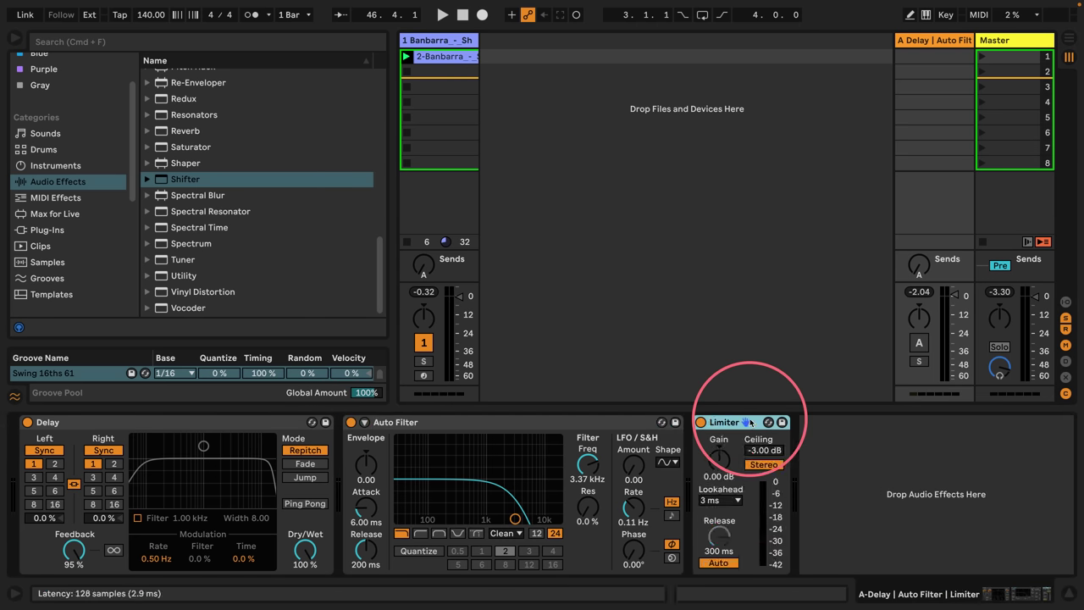
Insert a Beat Repeat before the Delay on return A and set it to Gate output mode.
click(448, 425)
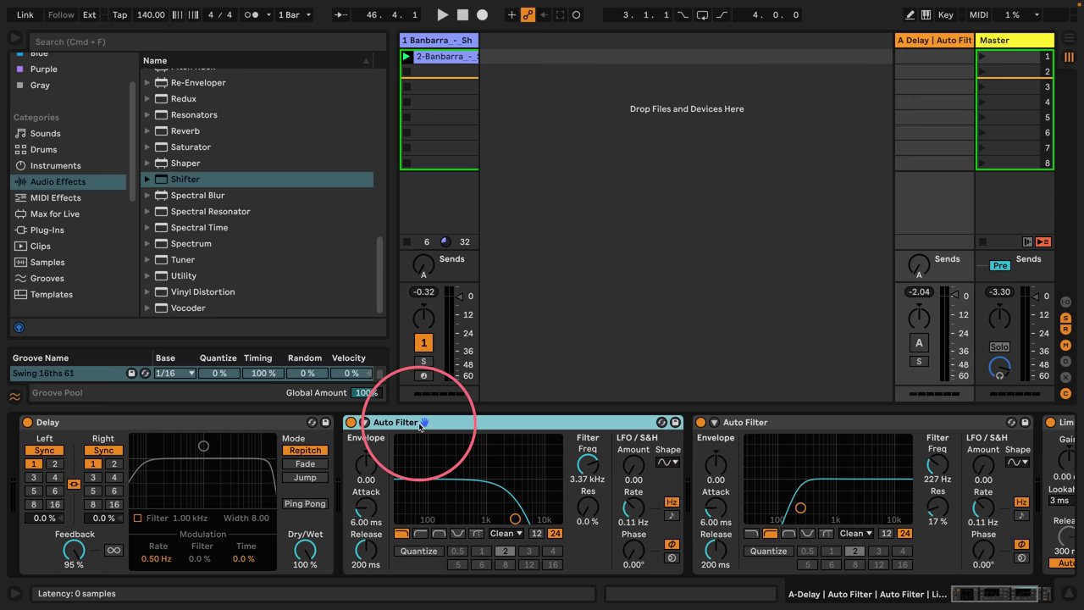
click(824, 424)
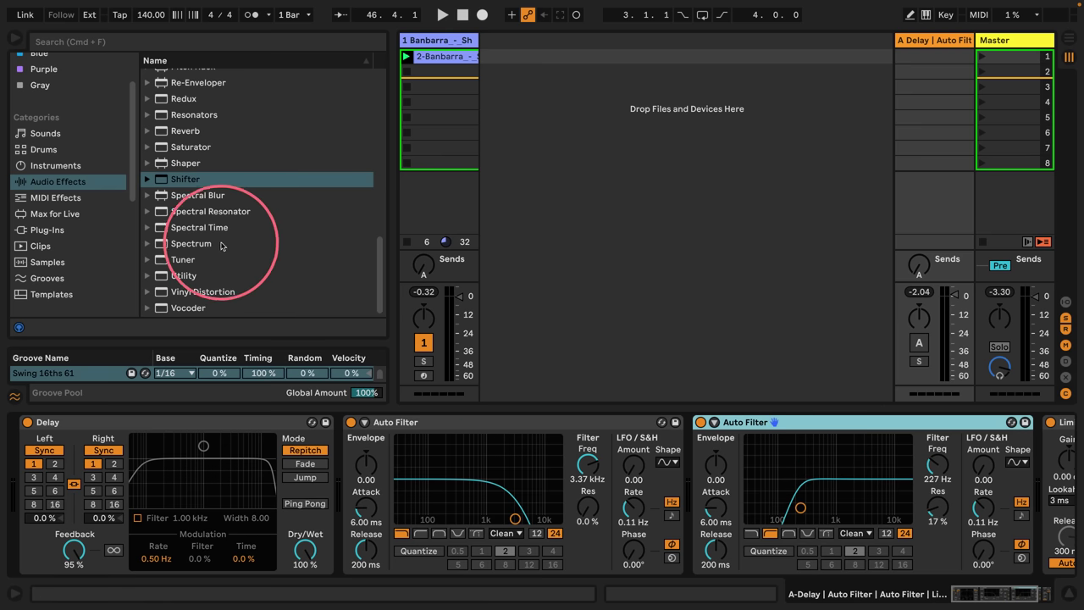
scroll(221, 246, up, 15)
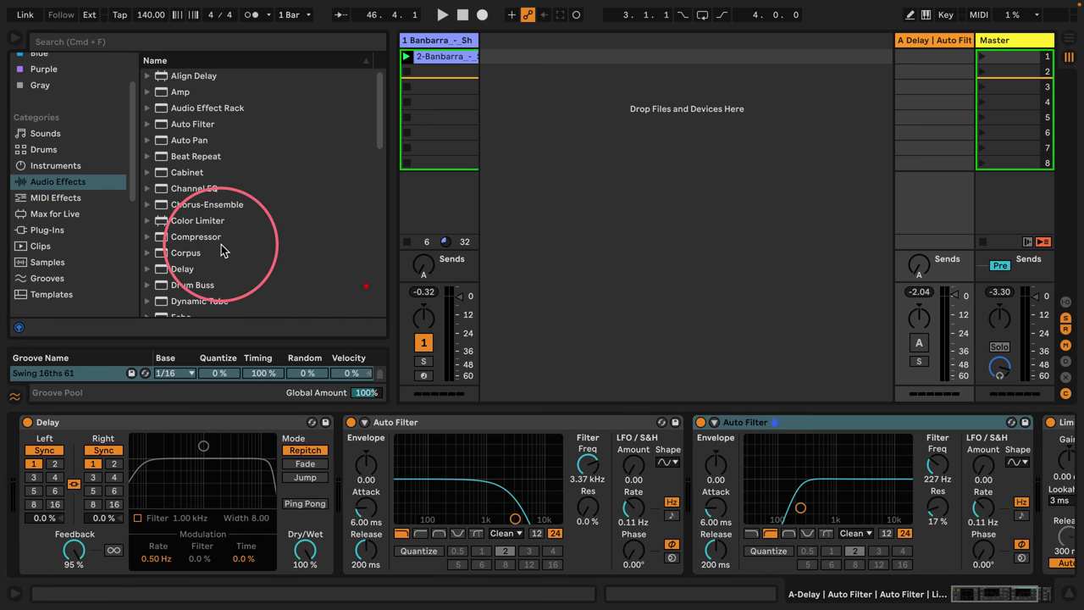
mouse_move(190, 155)
mouse_down()
mouse_move(123, 559)
mouse_move(10, 445)
mouse_move(24, 424)
mouse_move(22, 451)
mouse_up()
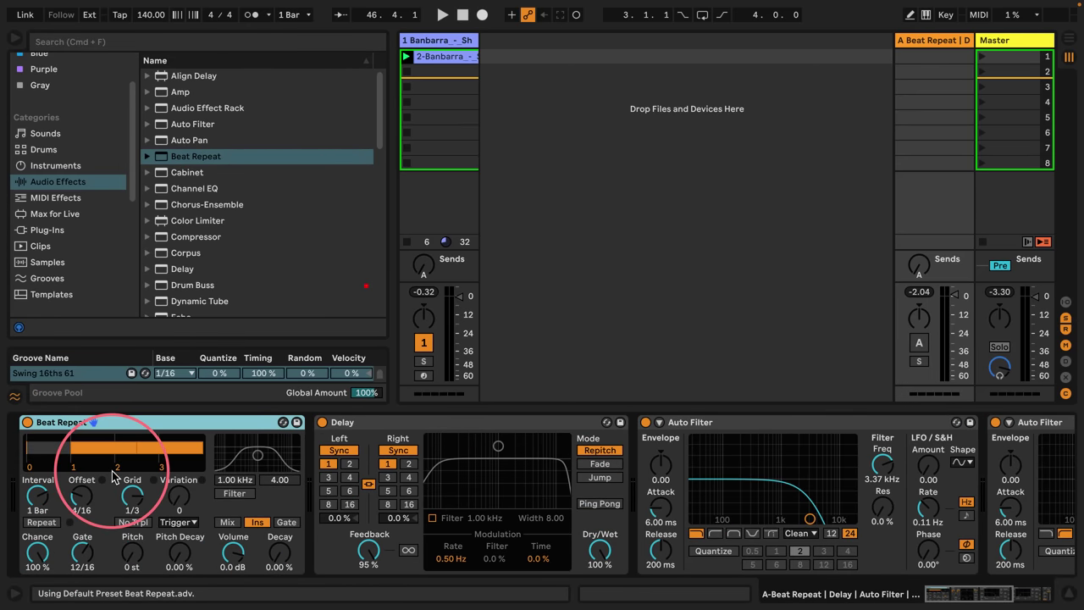
click(286, 522)
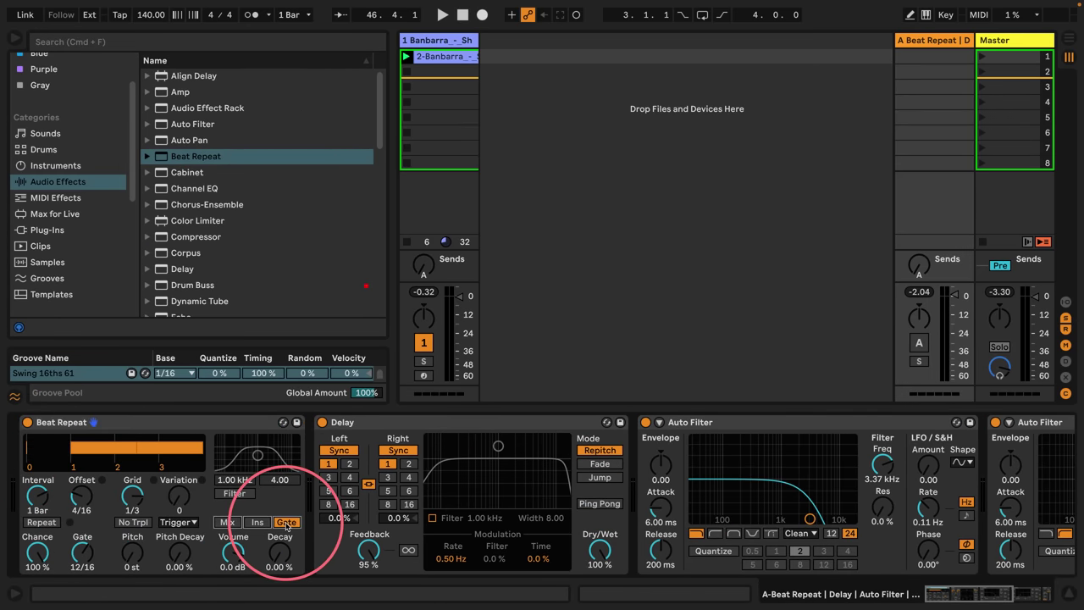
Start playback with track 1 sent to return A, and set the Beat Repeat's offset and gate to 8/16 and its grid to 1/12.
key(space)
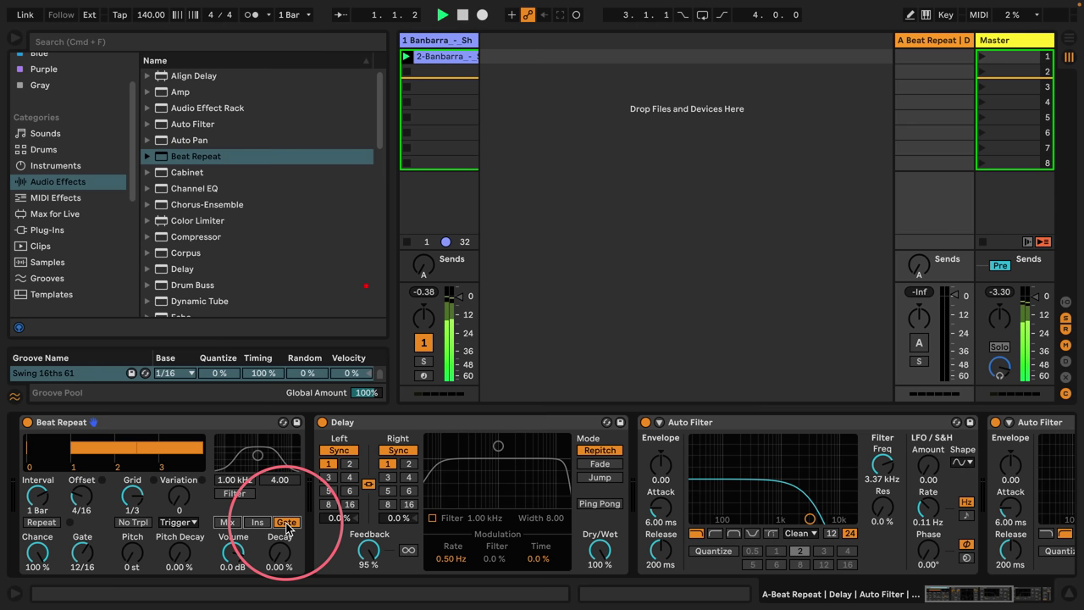
click(423, 264)
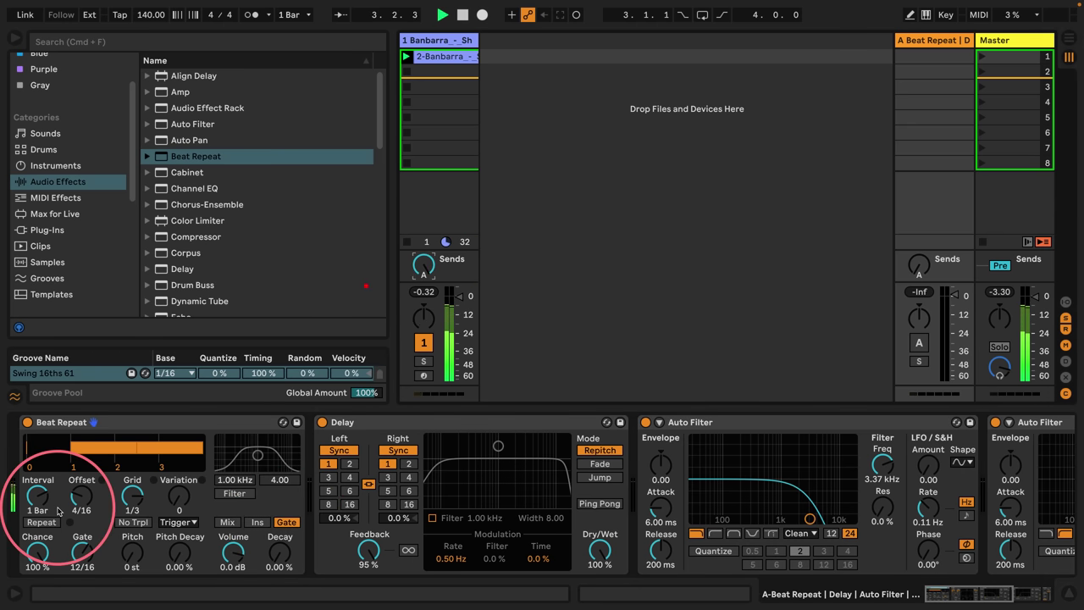
drag(81, 494, 80, 498)
drag(82, 551, 82, 553)
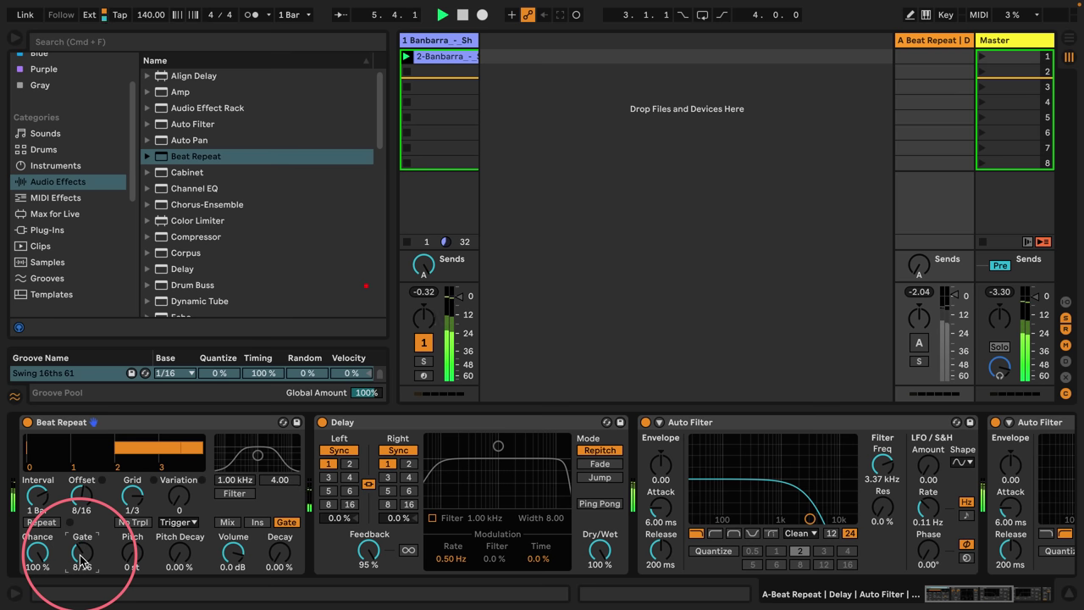
drag(132, 496, 123, 548)
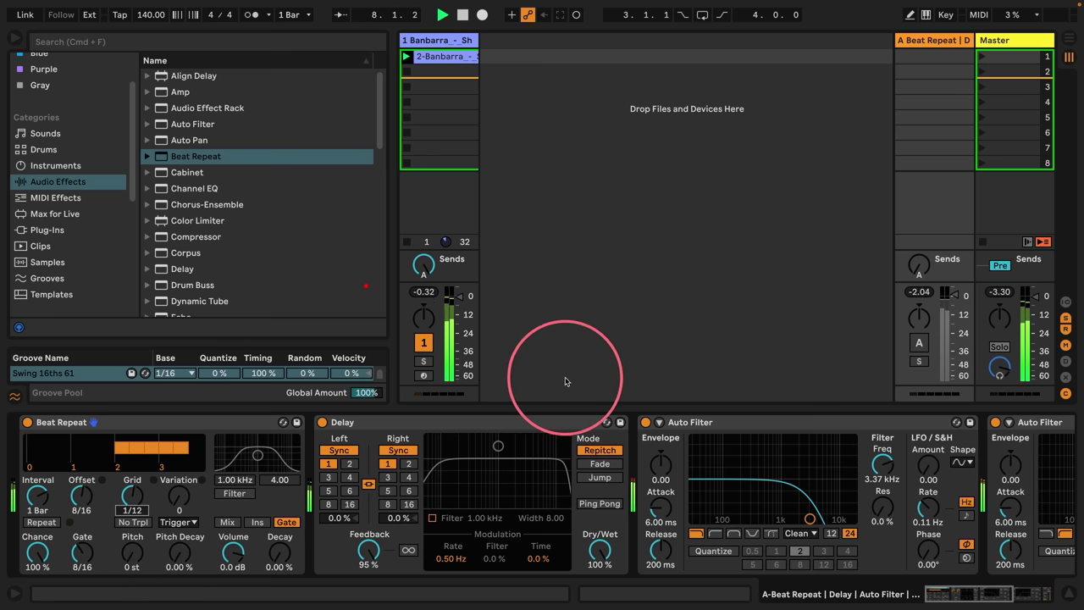
Unmute return A and set the Delay's feedback to 0 %.
click(916, 343)
drag(347, 530, 339, 561)
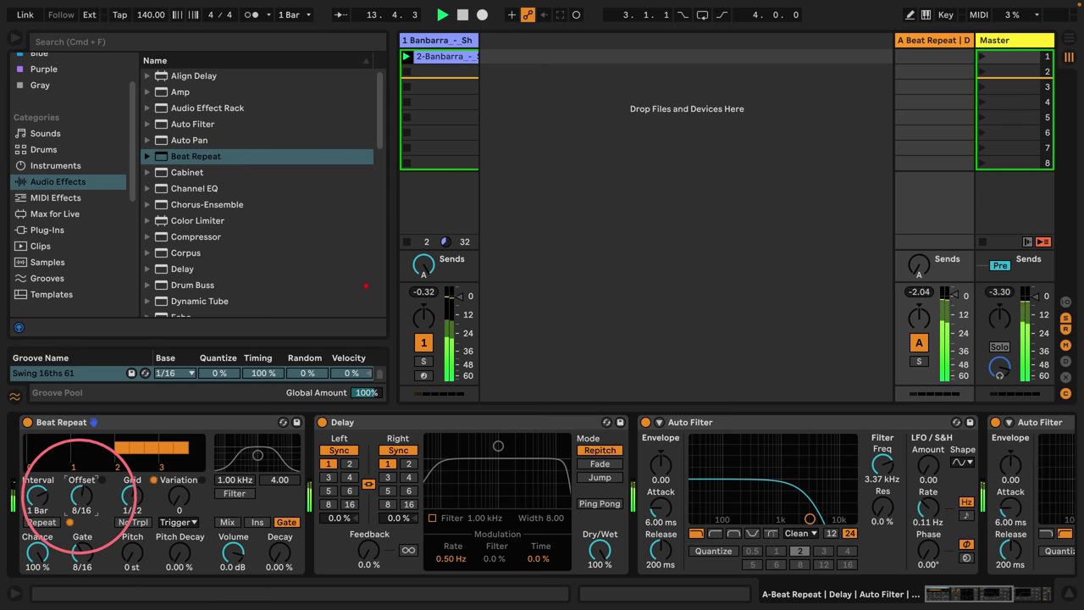
Set the Beat Repeat's grid to 1/8 and its offset to 4/16.
drag(79, 500, 79, 510)
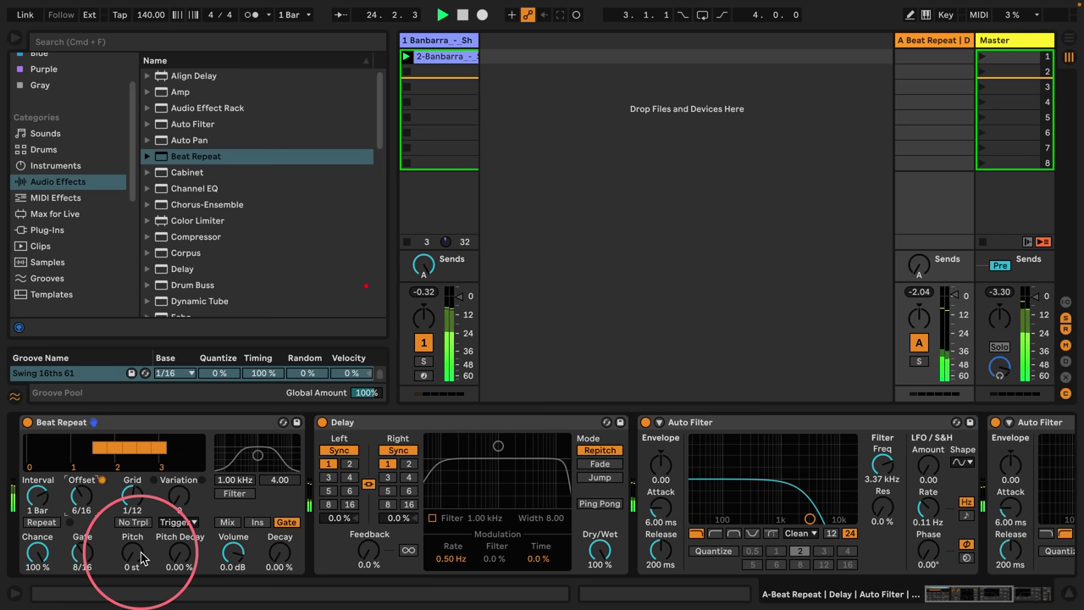
drag(127, 489, 122, 526)
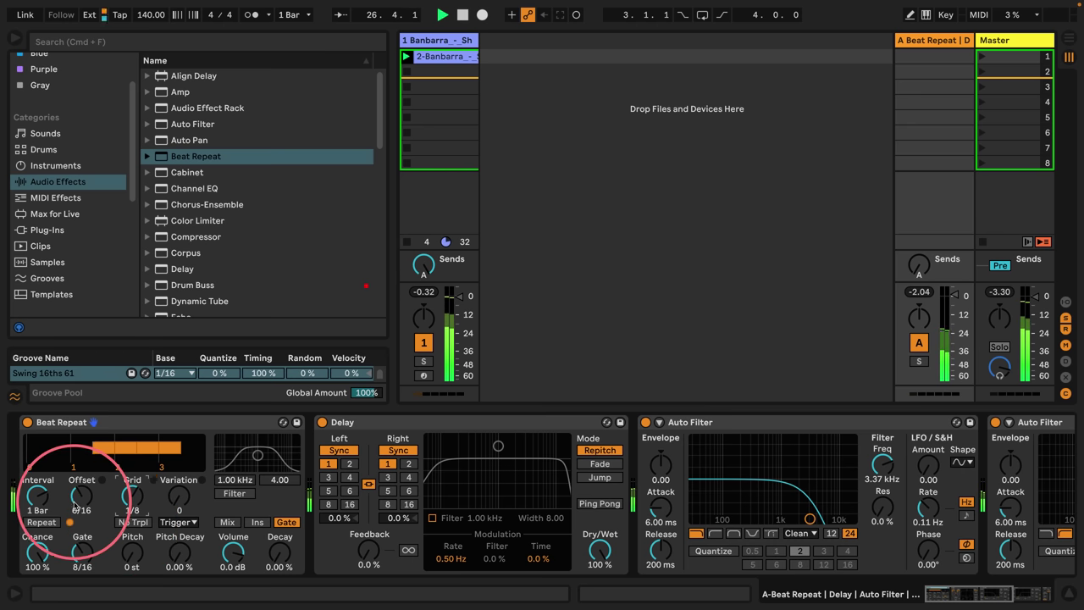
drag(74, 499, 77, 496)
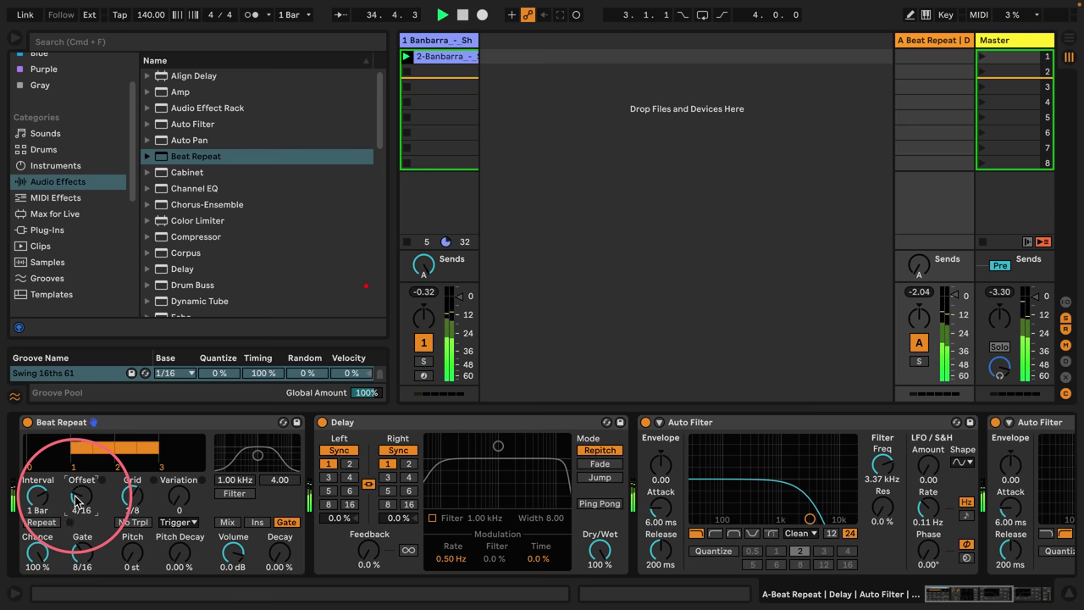
Delete the Beat Repeat from return A.
click(98, 421)
key(Delete)
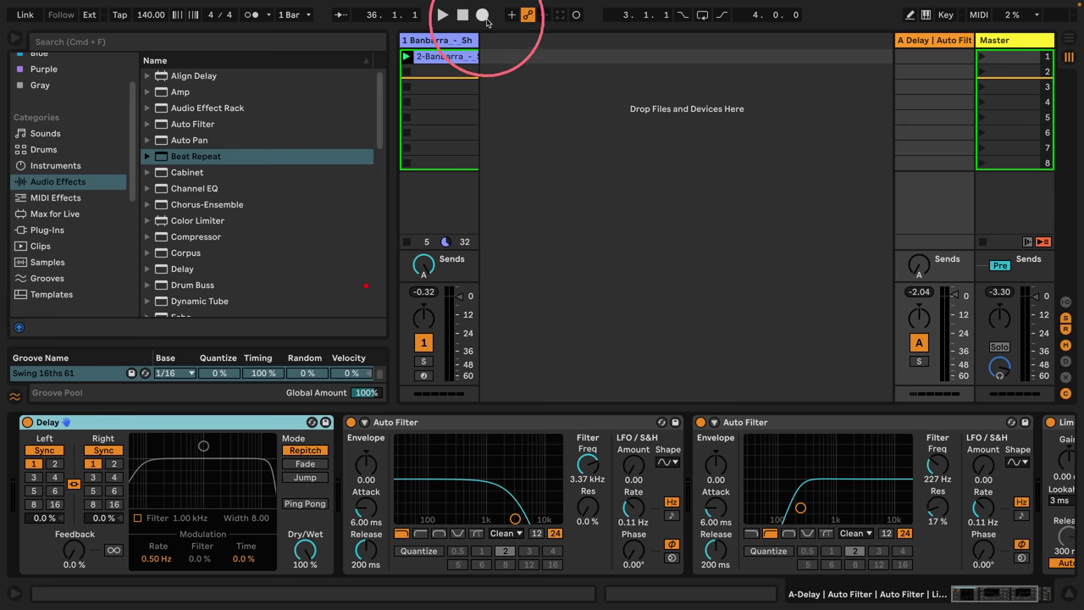
Add a MIDI track after track 1 and load the Expression Control MIDI effect onto it.
click(447, 41)
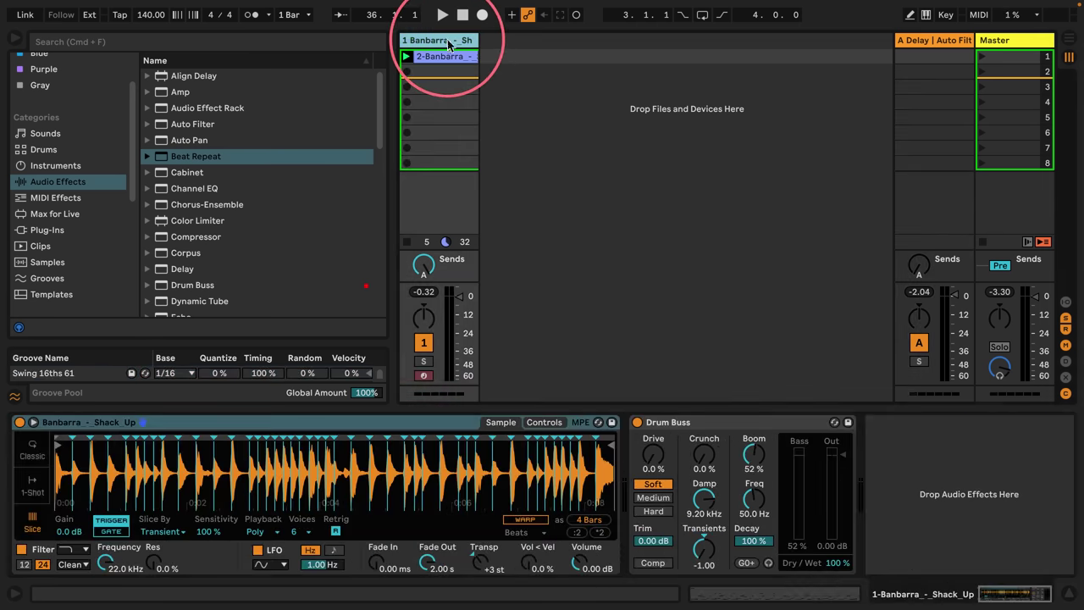
key(super+shift+t)
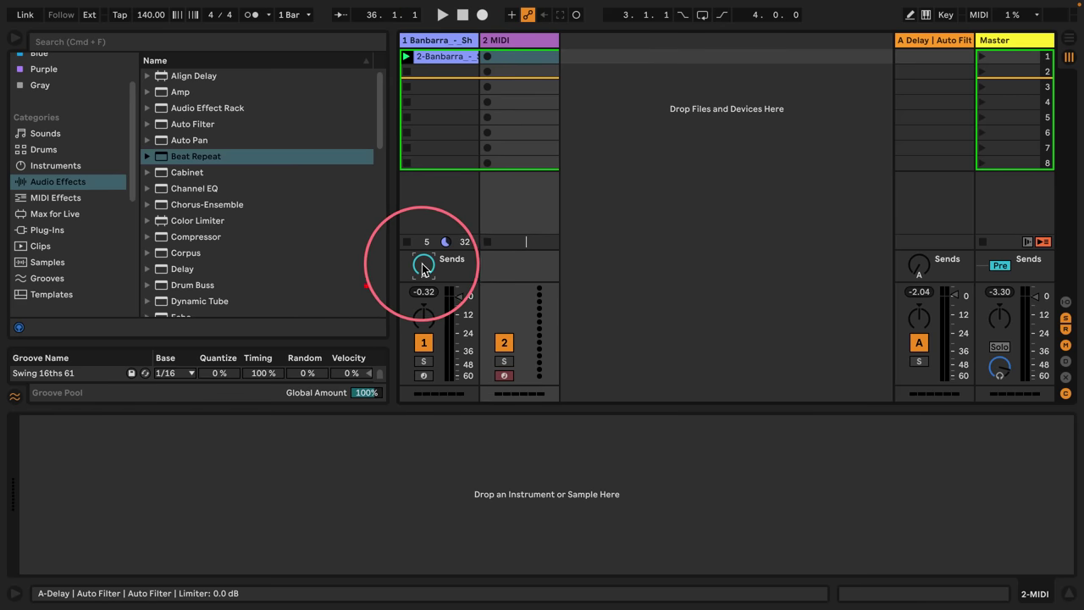
click(52, 197)
drag(194, 124, 213, 519)
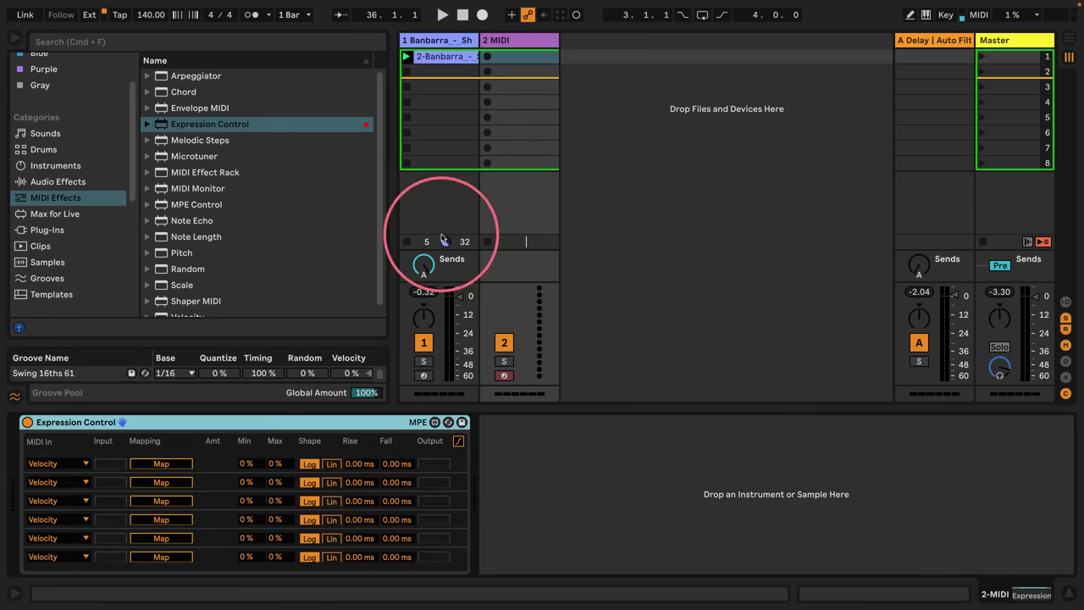
Create a one-bar clip in the MIDI track's first slot, enlarge the note editor, and launch the clip with playback running.
double_click(501, 57)
key(space)
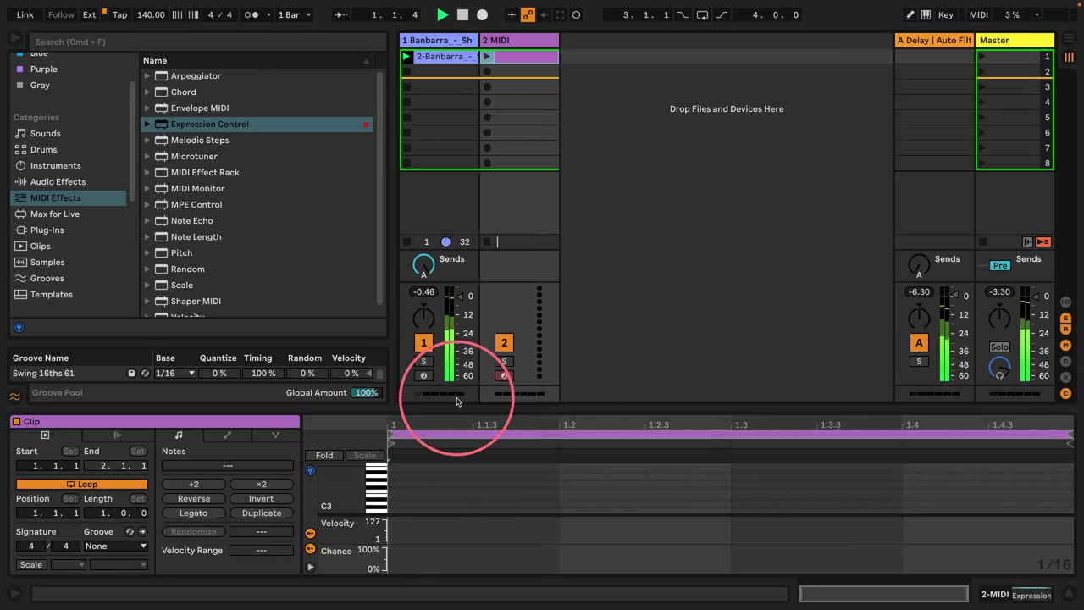
drag(447, 406, 442, 244)
drag(310, 247, 309, 384)
click(486, 56)
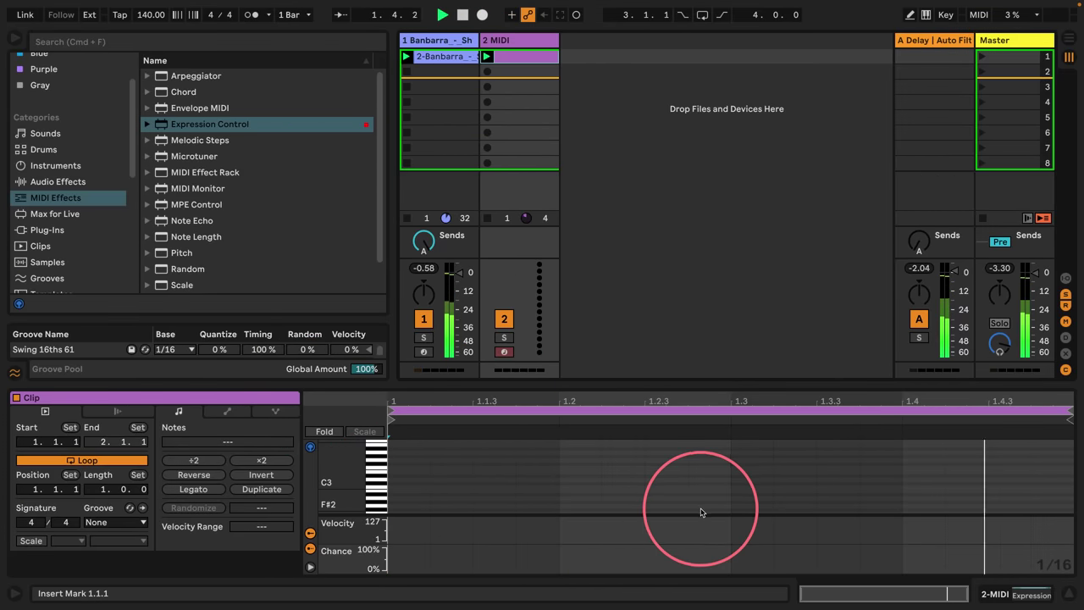
Add a C3 note at beat 1.3 in the clip on the 2 MIDI track.
drag(326, 476, 307, 499)
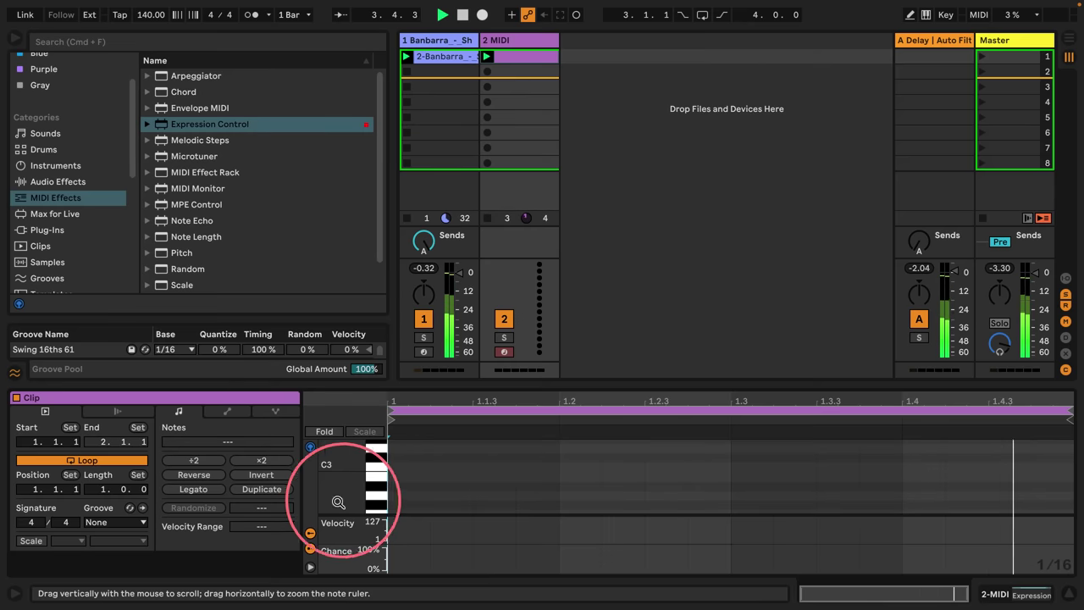
double_click(742, 469)
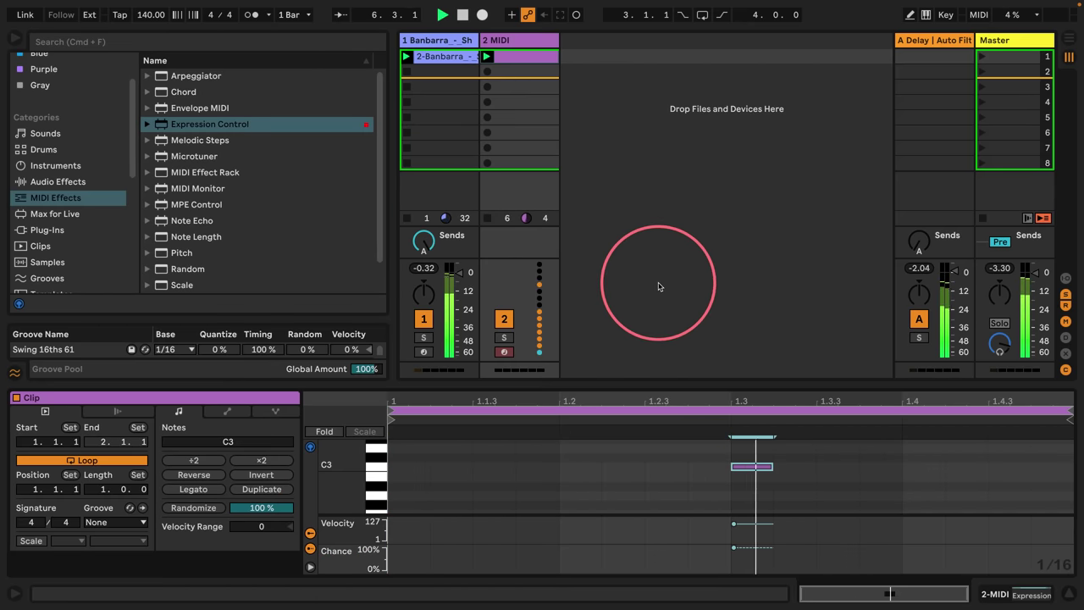
Replace the Expression Control device on the 2 MIDI track with Envelope MIDI.
double_click(441, 42)
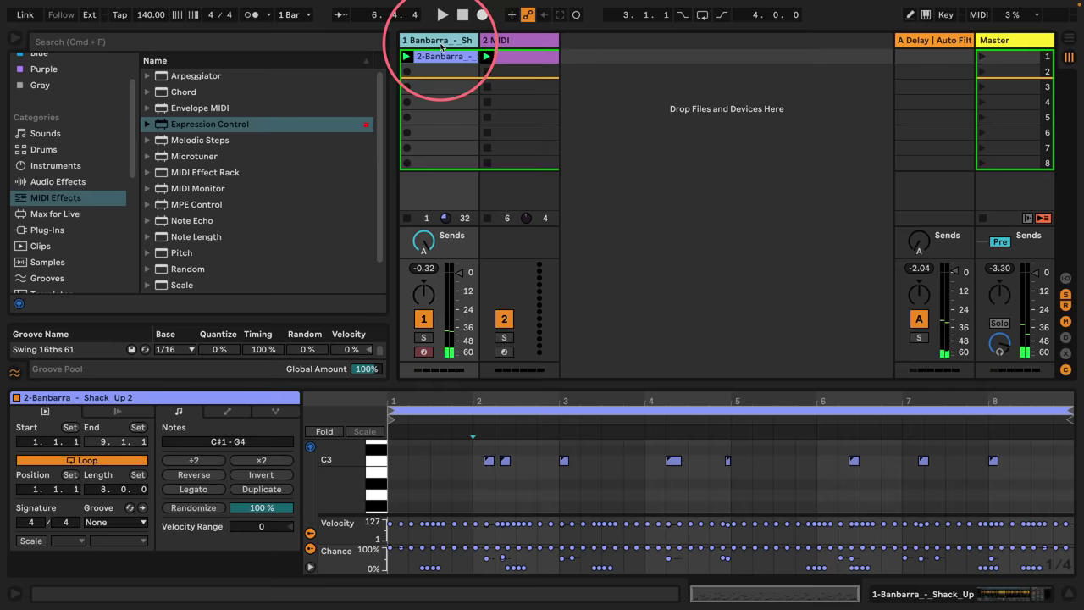
click(518, 39)
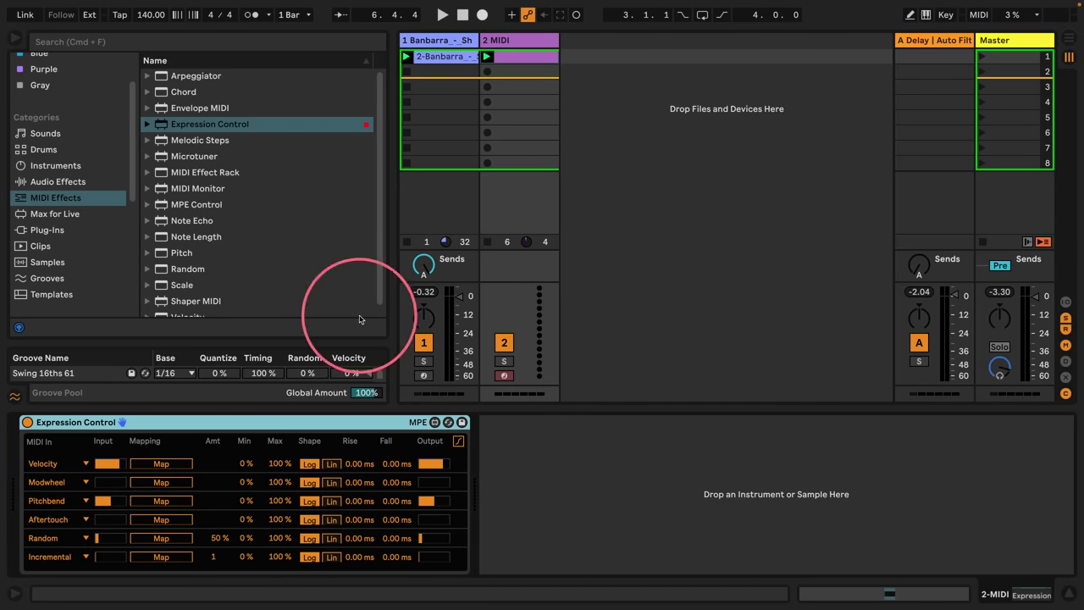
key(Delete)
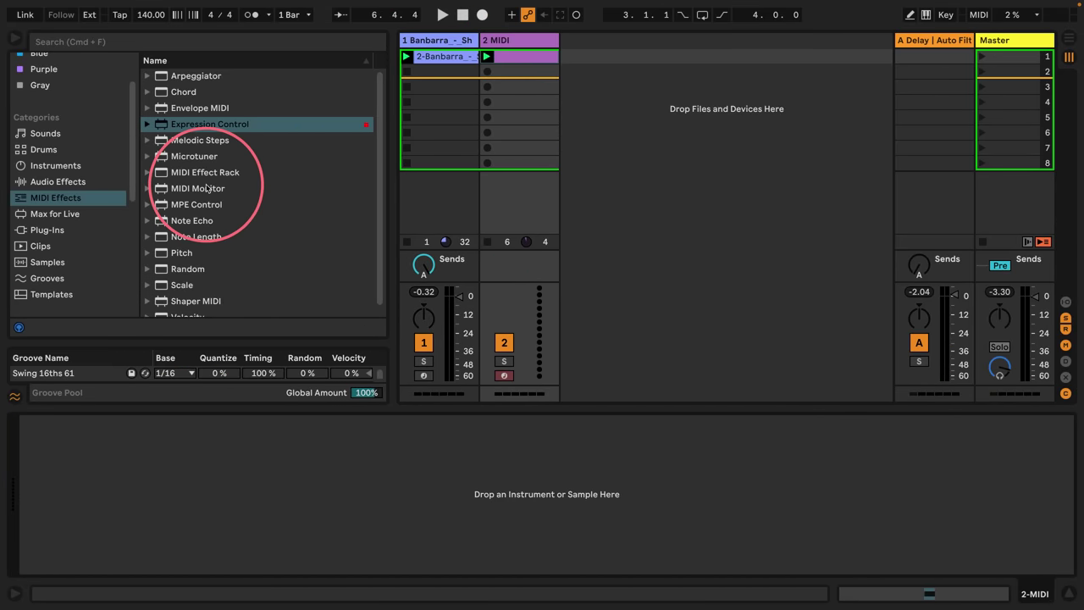
drag(157, 108, 155, 461)
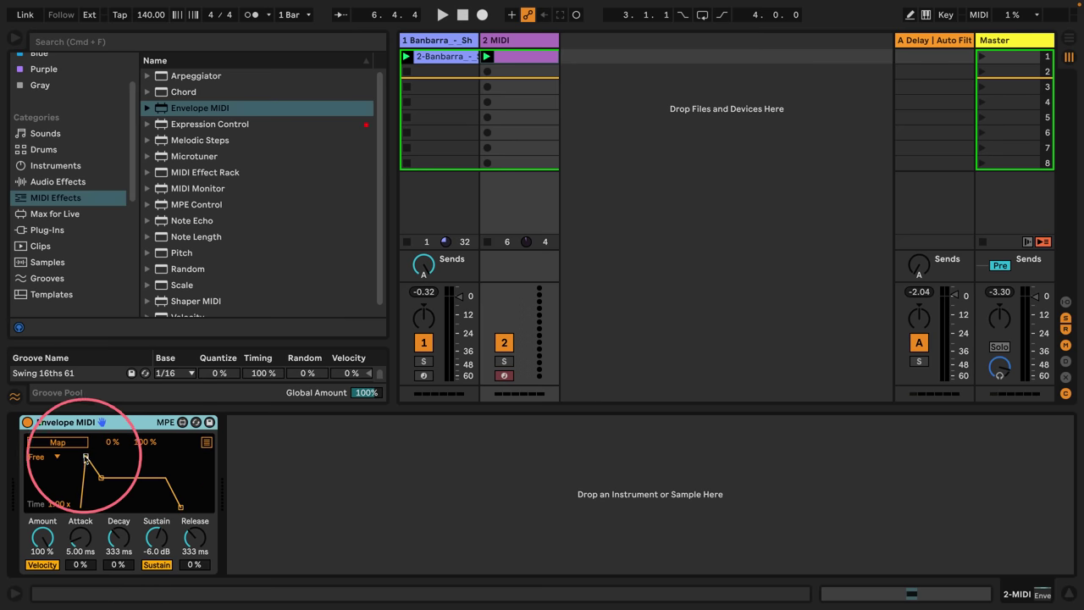
Set the Envelope MIDI attack to 0.10 ms, map the envelope to track 1's send A, and start playback.
drag(86, 457, 48, 456)
key(space)
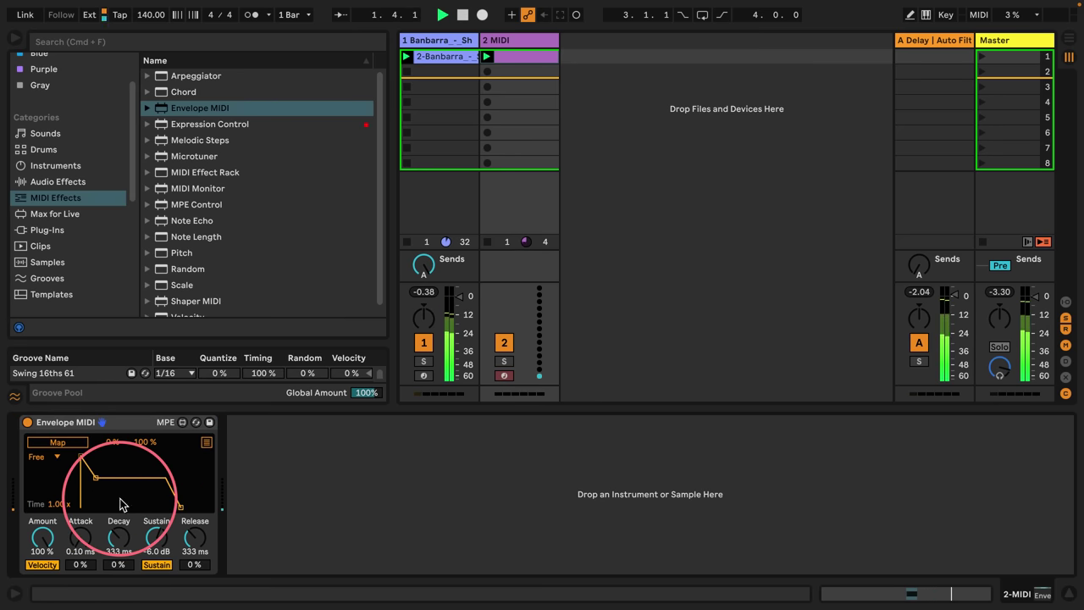
key(space)
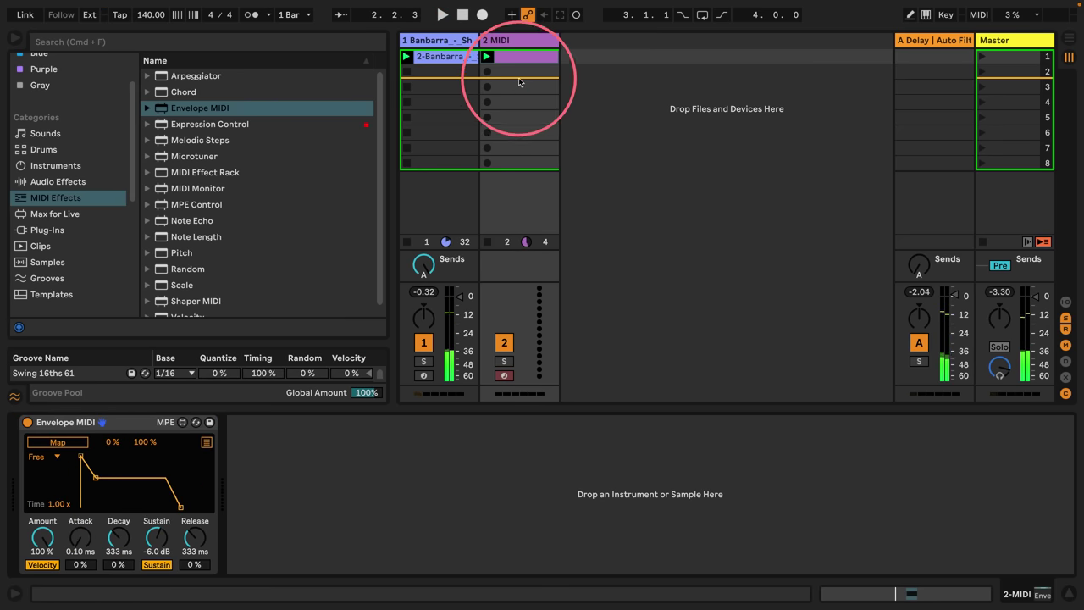
click(423, 264)
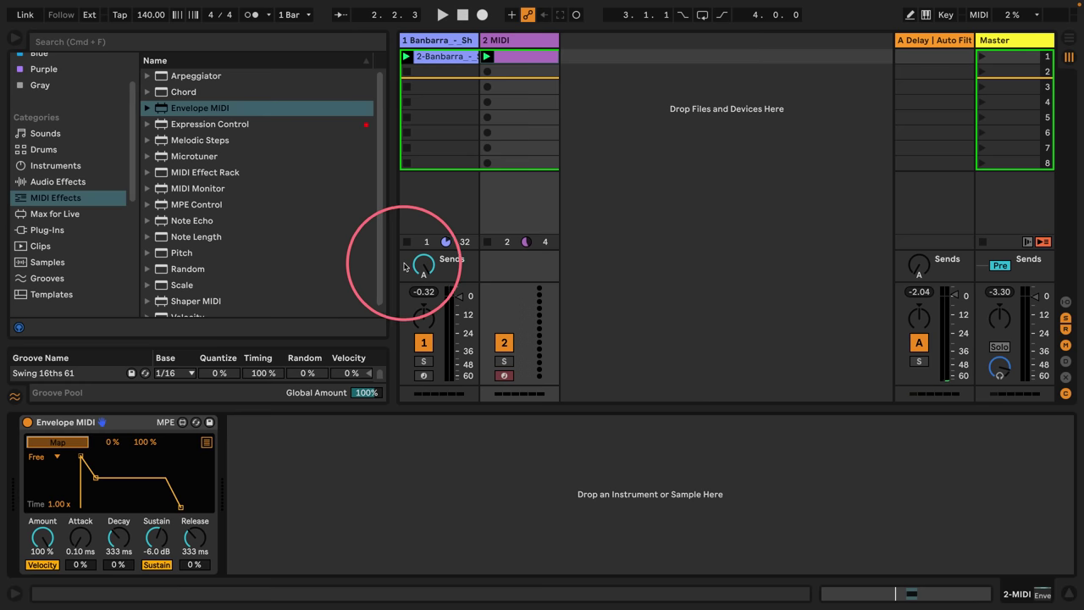
key(space)
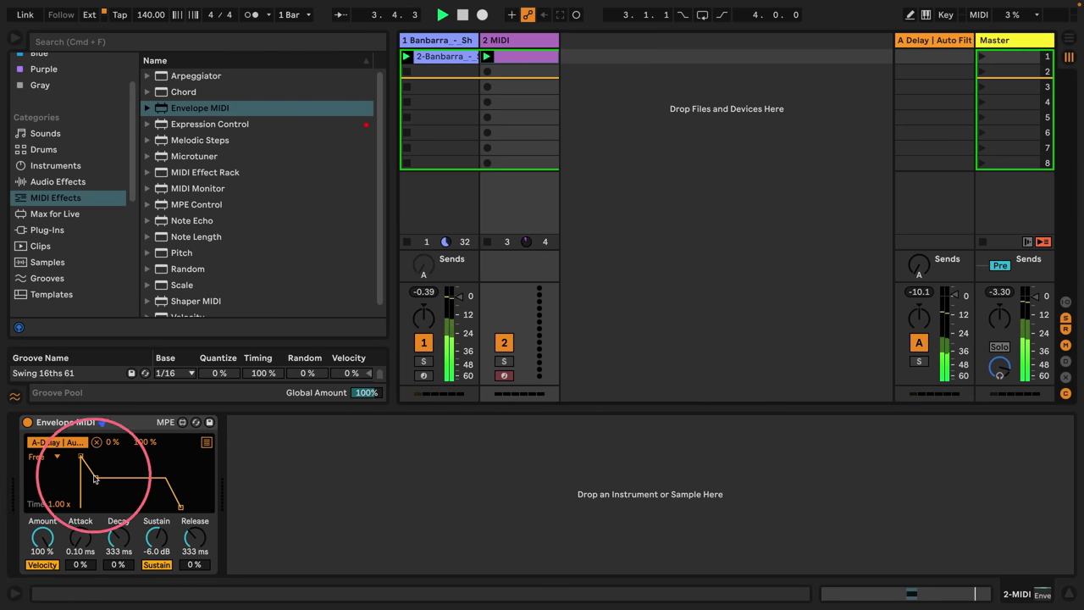
Set the envelope's decay to 20.0 s and sustain to 0.0 dB, and play the set to audition the send modulation.
drag(95, 476, 133, 462)
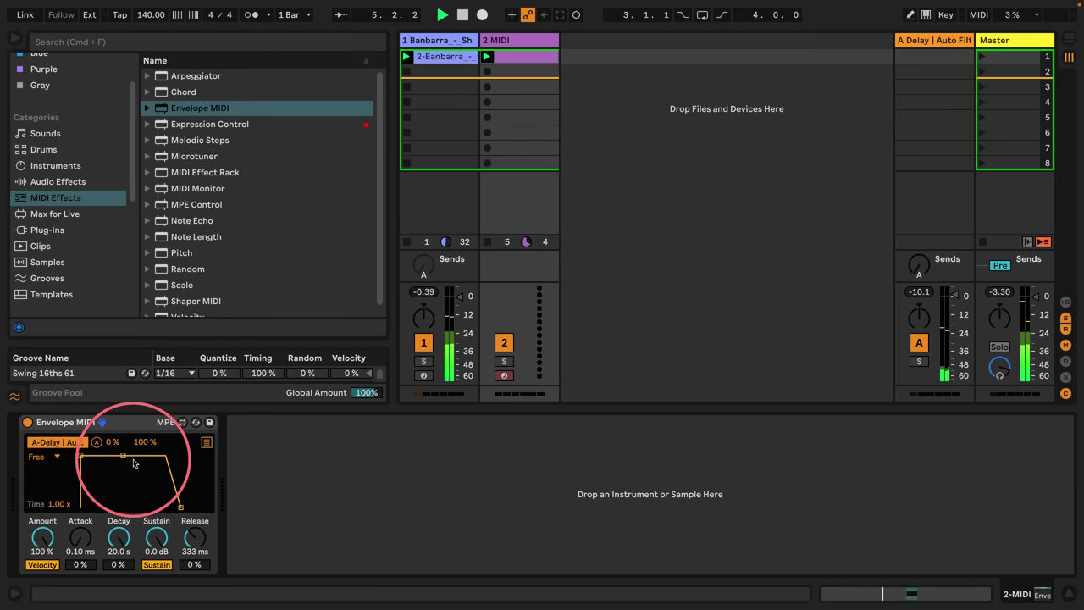
click(919, 265)
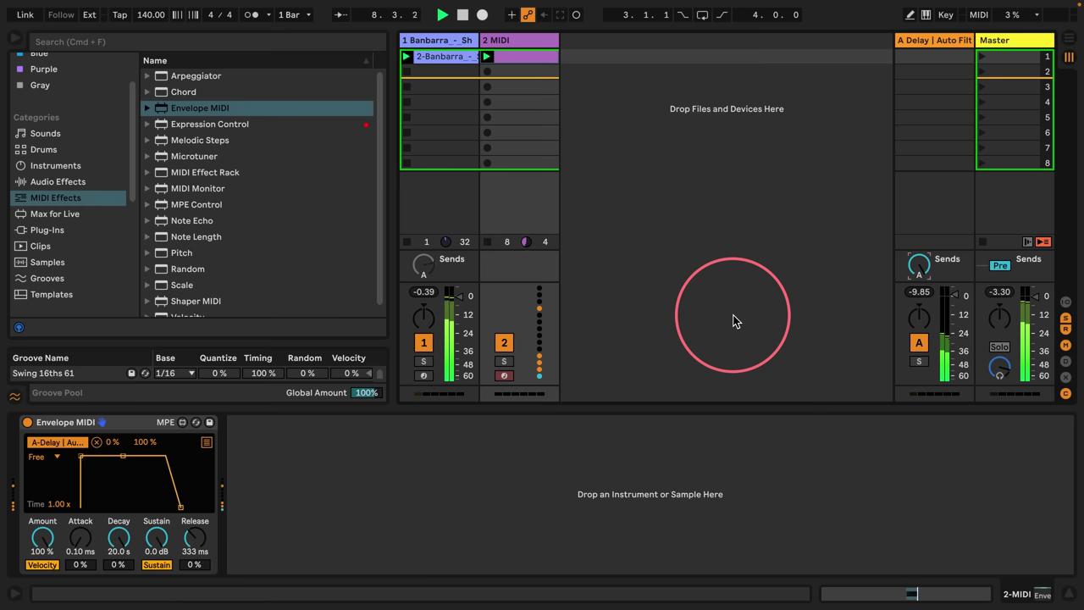
key(space)
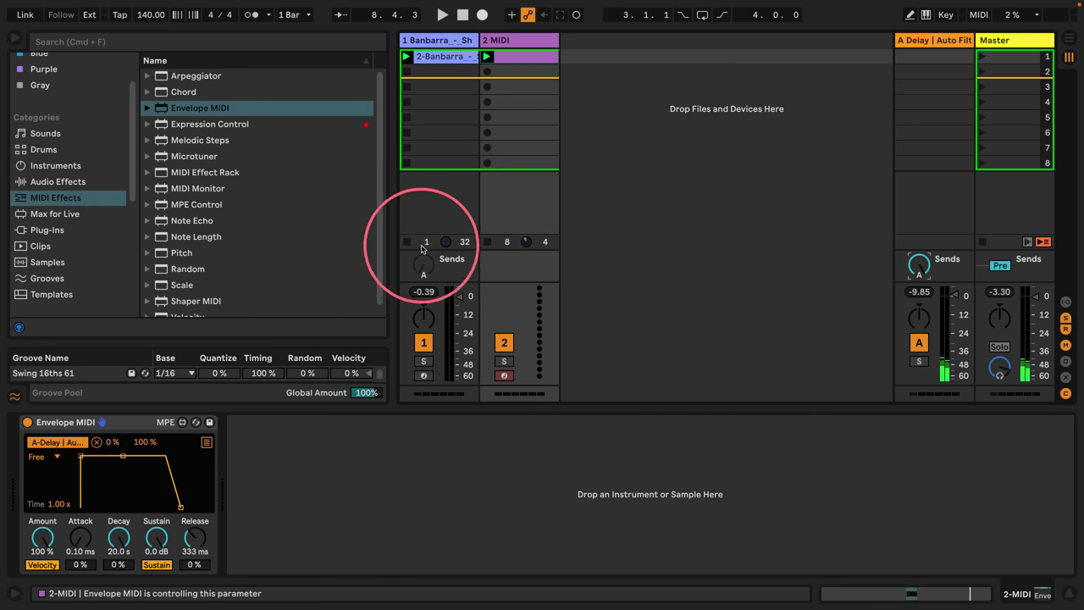
click(74, 424)
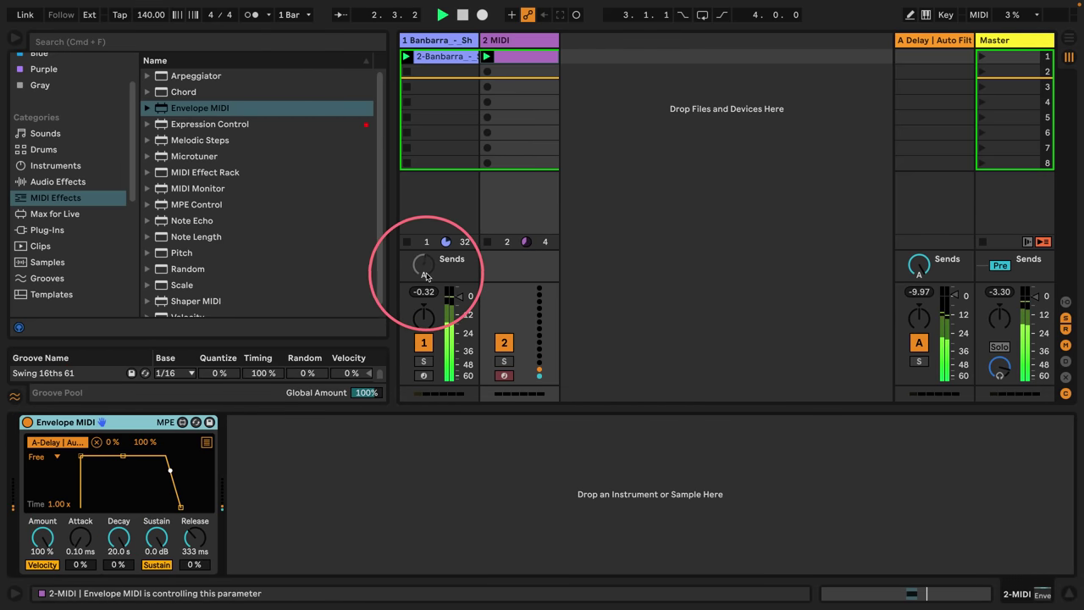
click(145, 441)
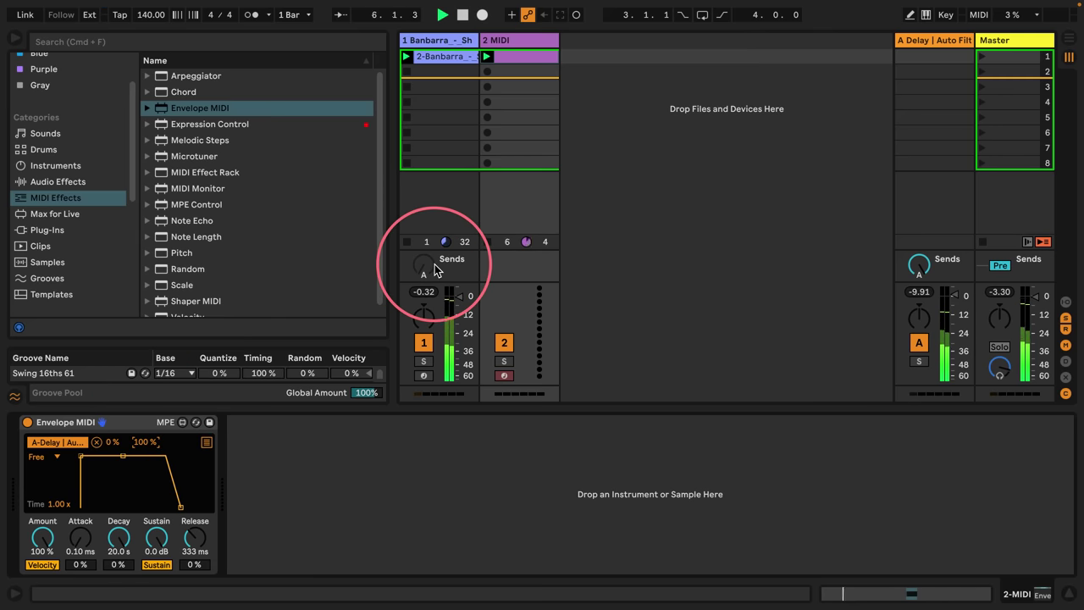
key(space)
Add a C3 note at 1.1.1 in the 2 MIDI clip, set both notes' chance to 28%, and start playback.
click(518, 56)
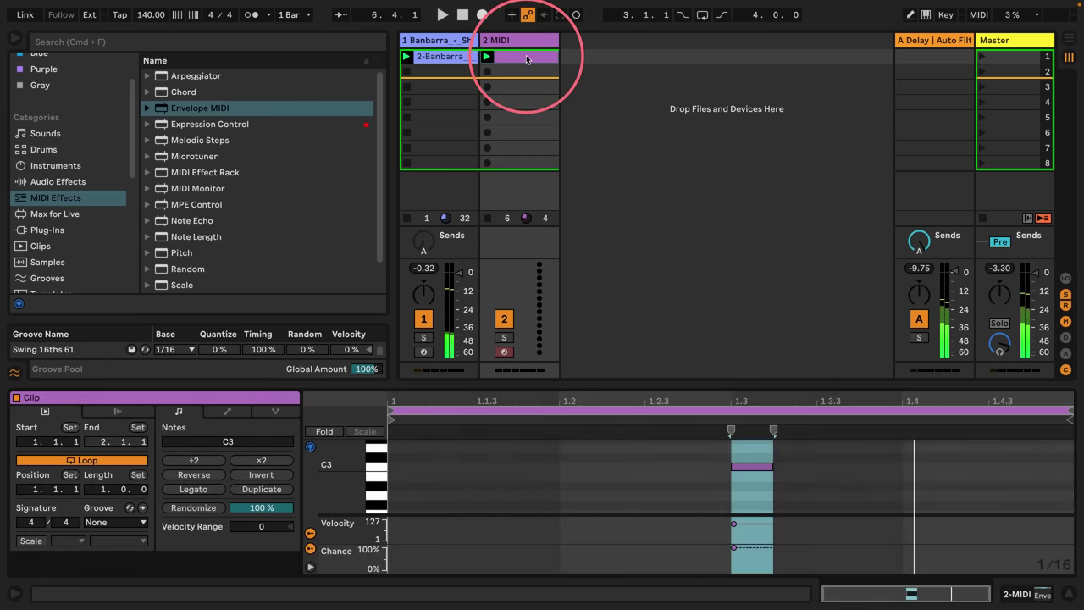
drag(738, 382, 733, 205)
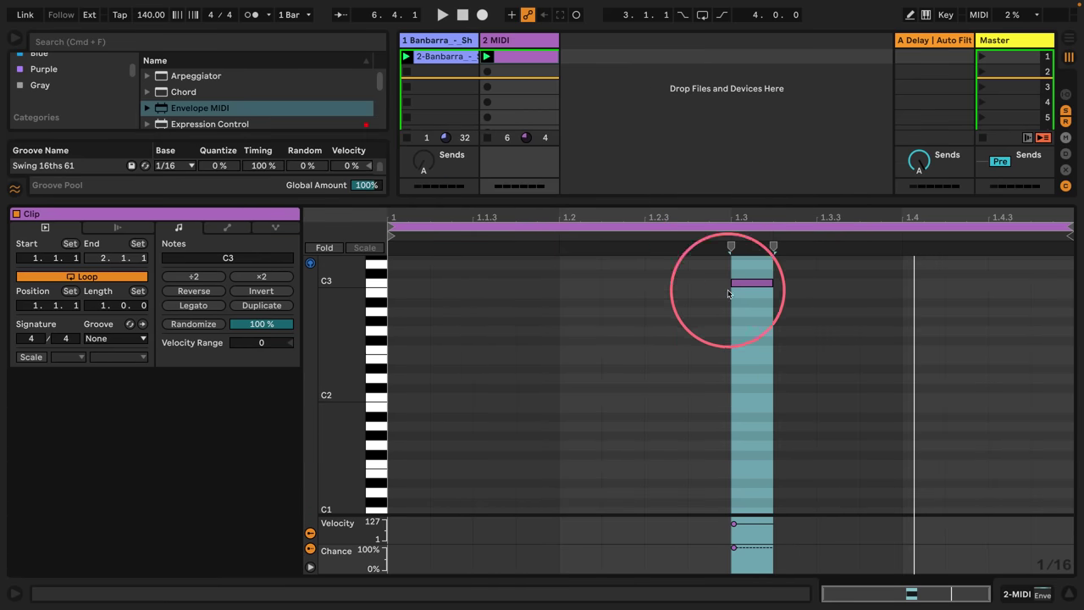
double_click(400, 282)
drag(756, 360, 395, 259)
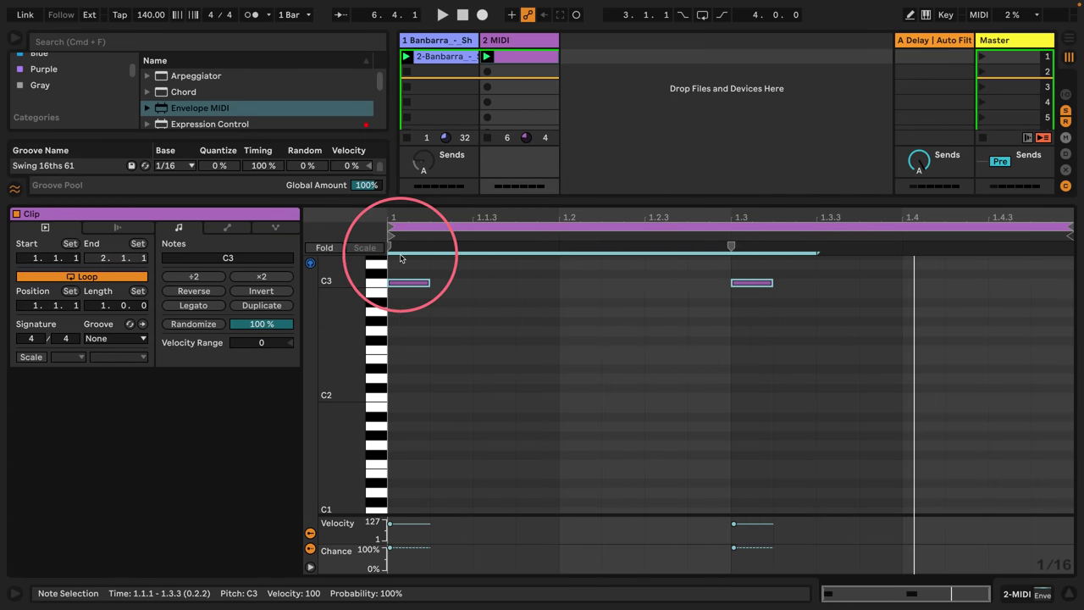
drag(391, 551, 391, 553)
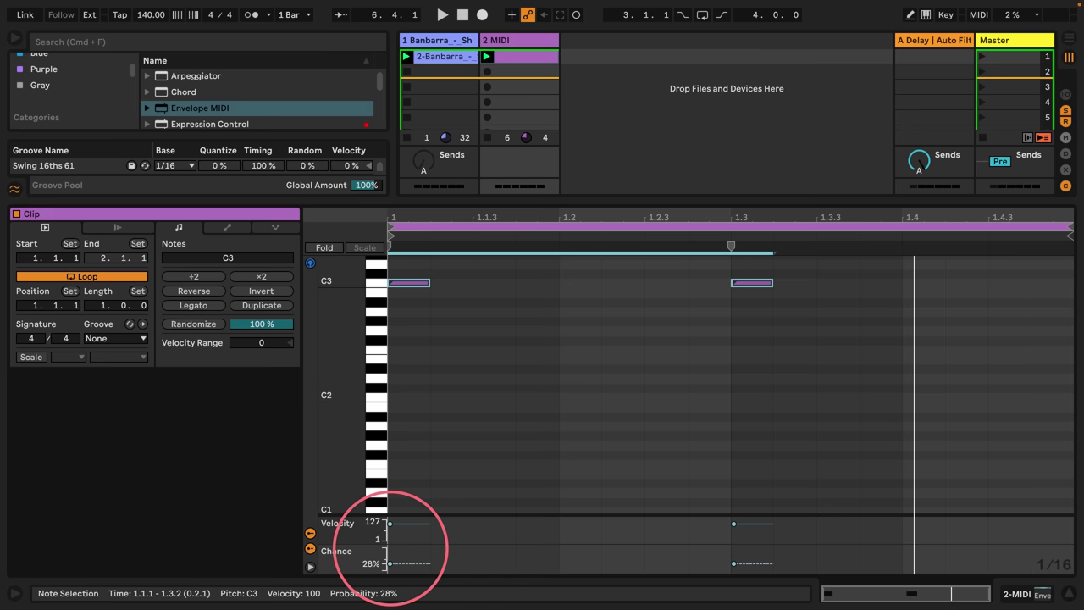
key(space)
drag(354, 204, 343, 454)
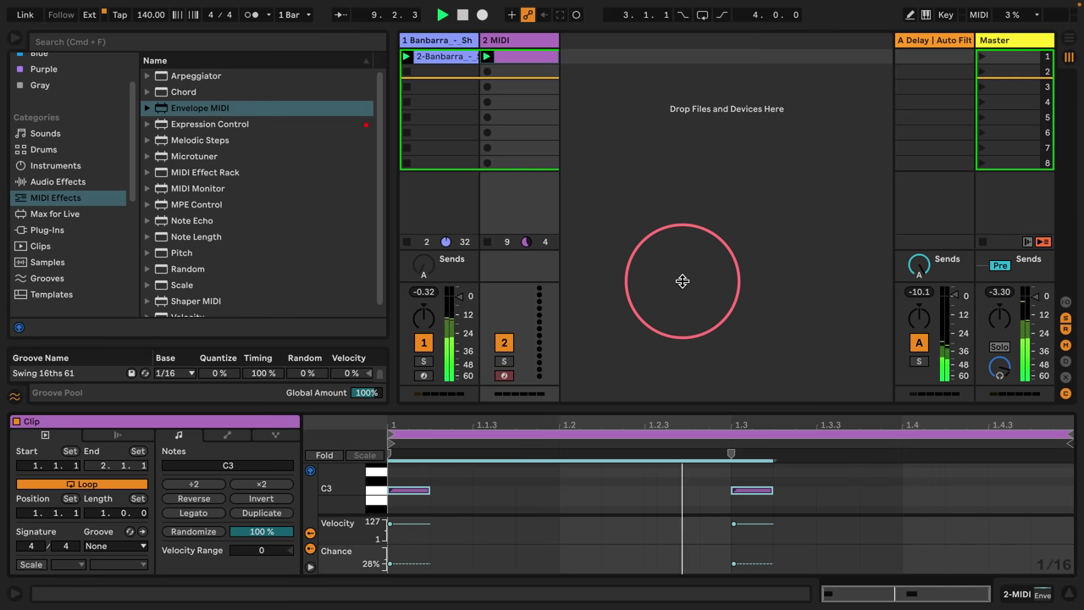
On return A, set the low-pass Auto Filter to 5.95 kHz and the high-pass to 301 Hz, 23% resonance, LFO amount 15.2 at 0.06 Hz.
click(937, 45)
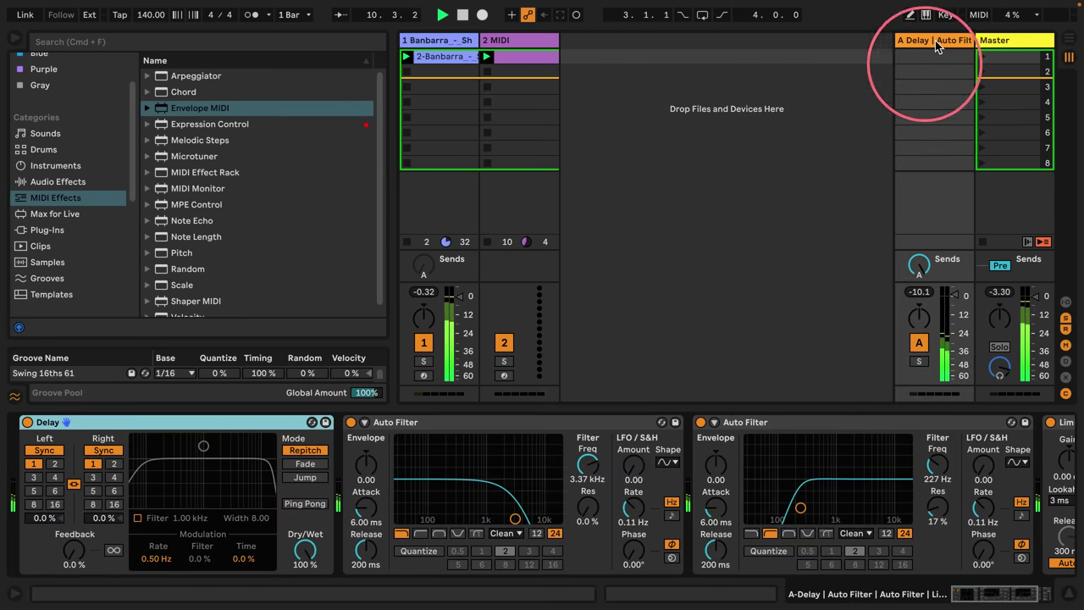
mouse_move(515, 518)
mouse_down()
mouse_move(447, 518)
mouse_move(548, 518)
mouse_move(508, 518)
mouse_move(528, 518)
mouse_up()
click(800, 508)
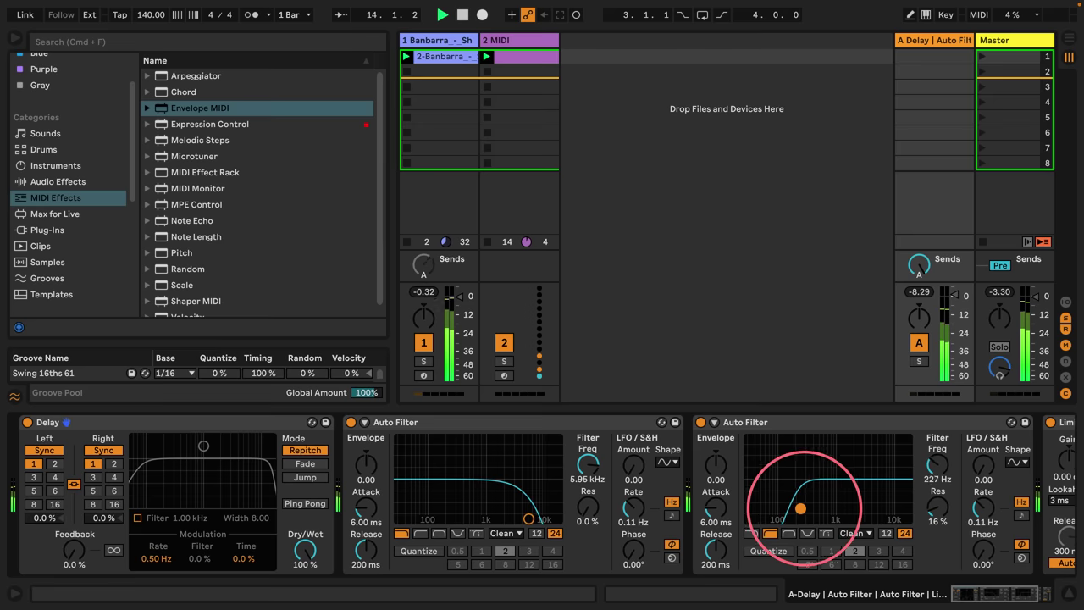
mouse_move(800, 508)
mouse_down()
mouse_move(820, 507)
mouse_move(807, 510)
mouse_up()
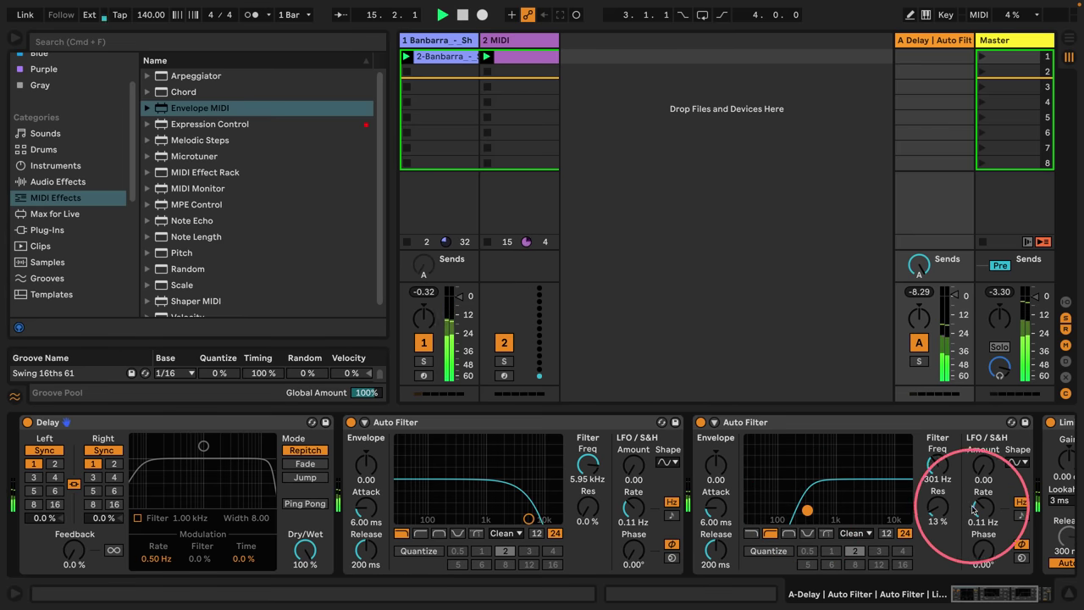
drag(972, 508, 972, 513)
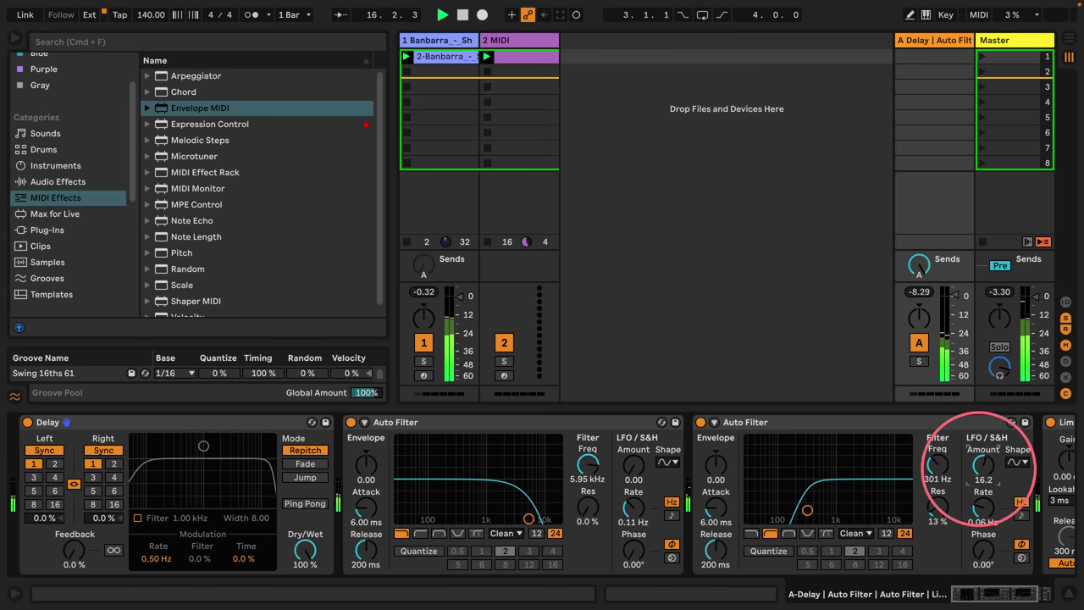
drag(932, 515, 931, 511)
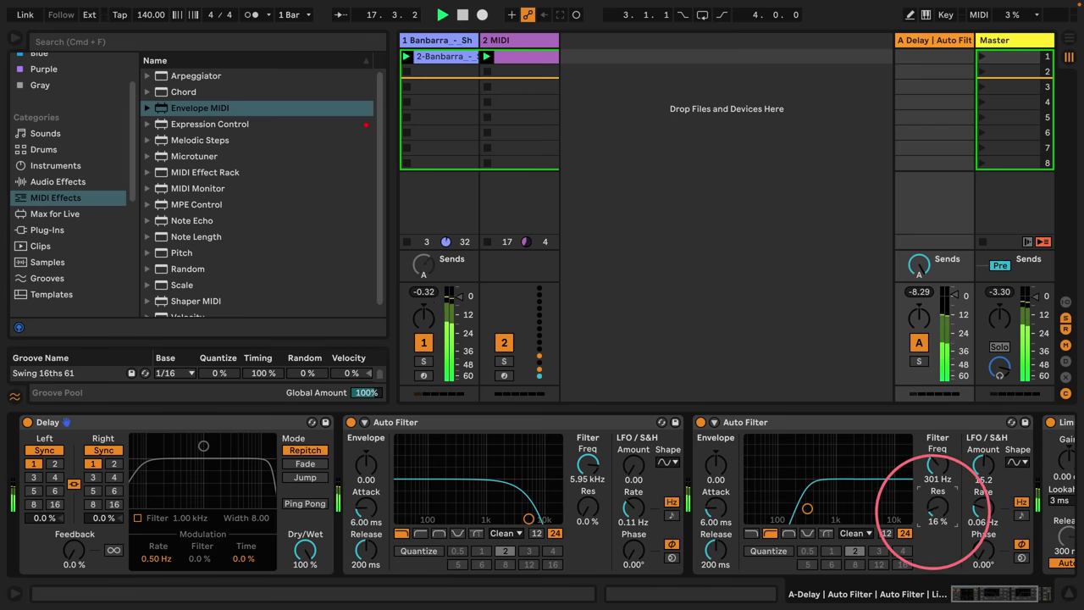
Set the low-pass filter to 1.98 kHz, 16% resonance, LFO amount 13.1 at 0.15 Hz, and the high-pass filter's LFO rate to 0.12 Hz.
mouse_move(523, 513)
mouse_down()
mouse_move(514, 535)
mouse_move(517, 508)
mouse_up()
drag(633, 467, 633, 462)
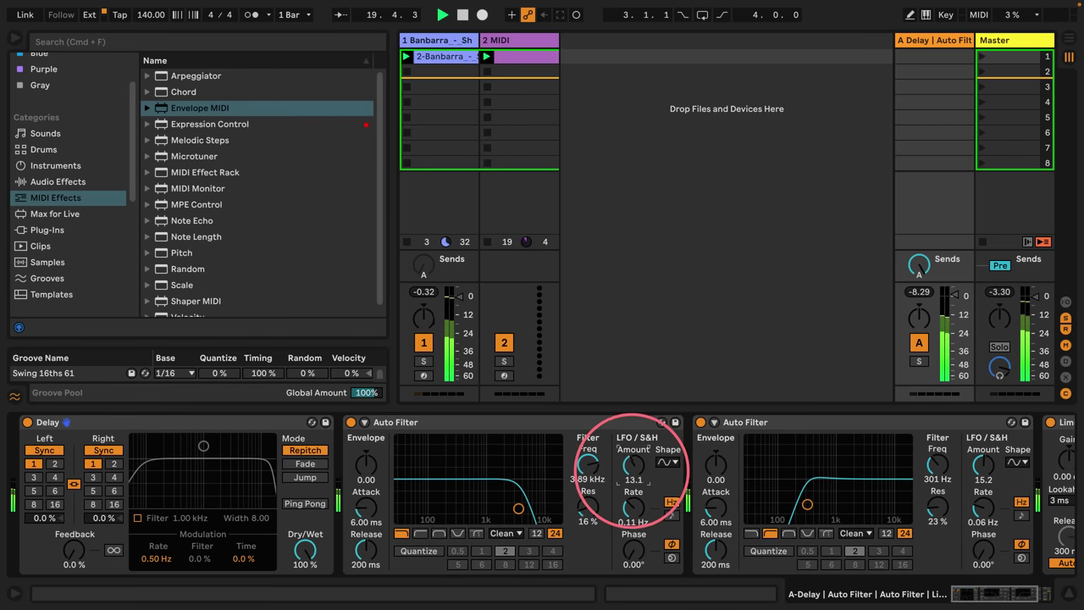
drag(518, 508, 500, 508)
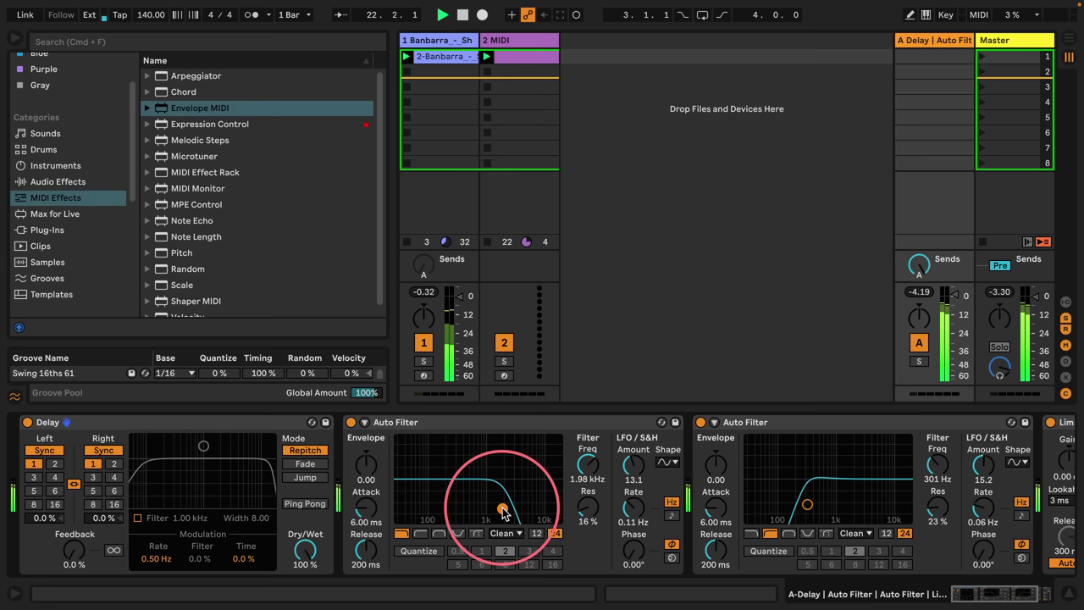
click(790, 512)
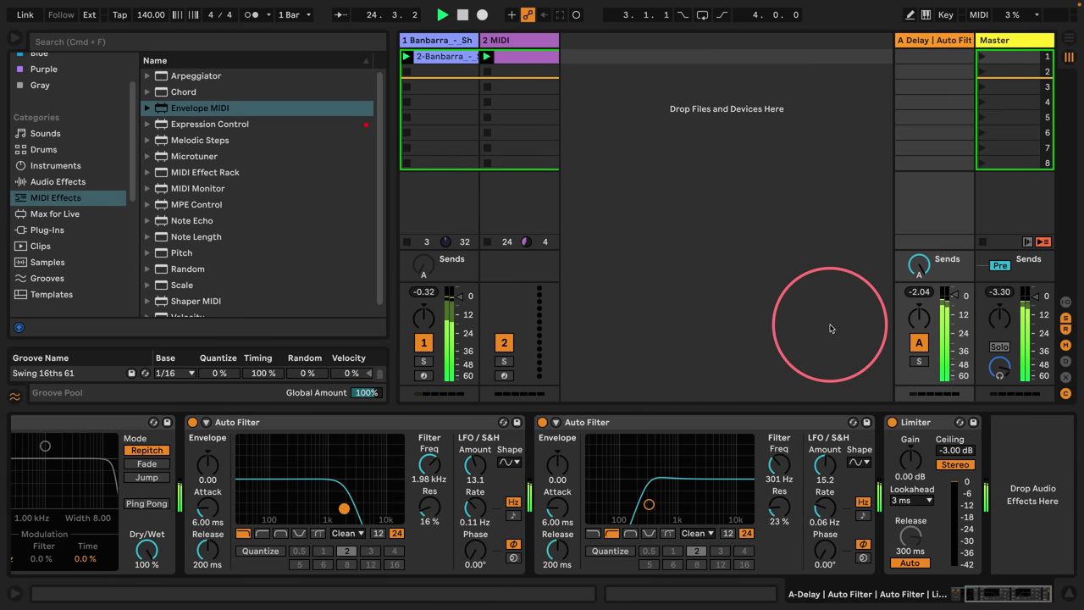
drag(825, 507, 823, 506)
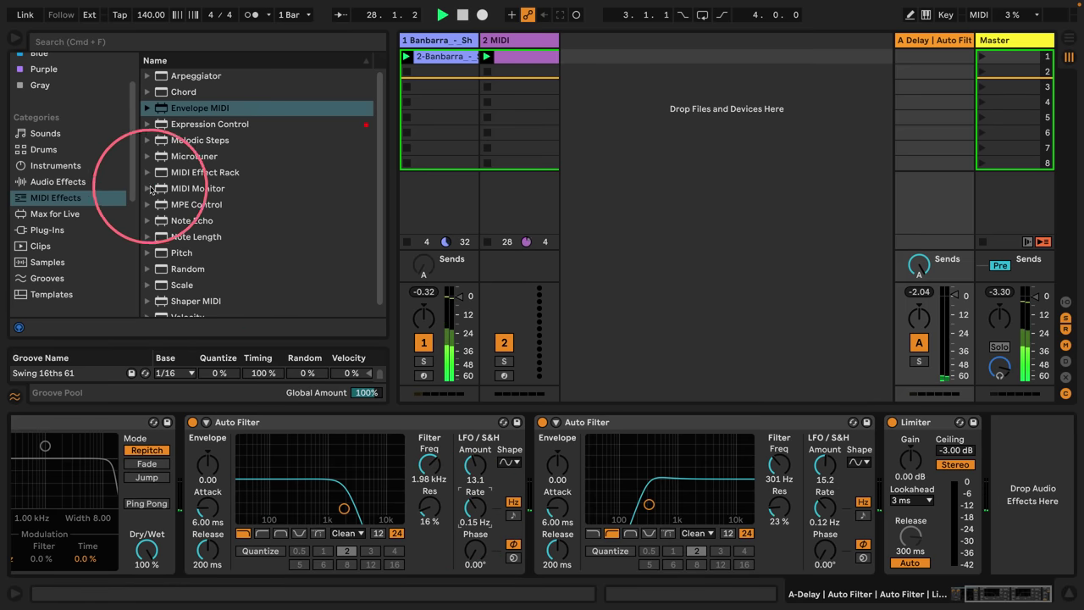
Insert a Channel EQ before the Limiter on return A and lower its Low band to -8.5 dB.
click(53, 181)
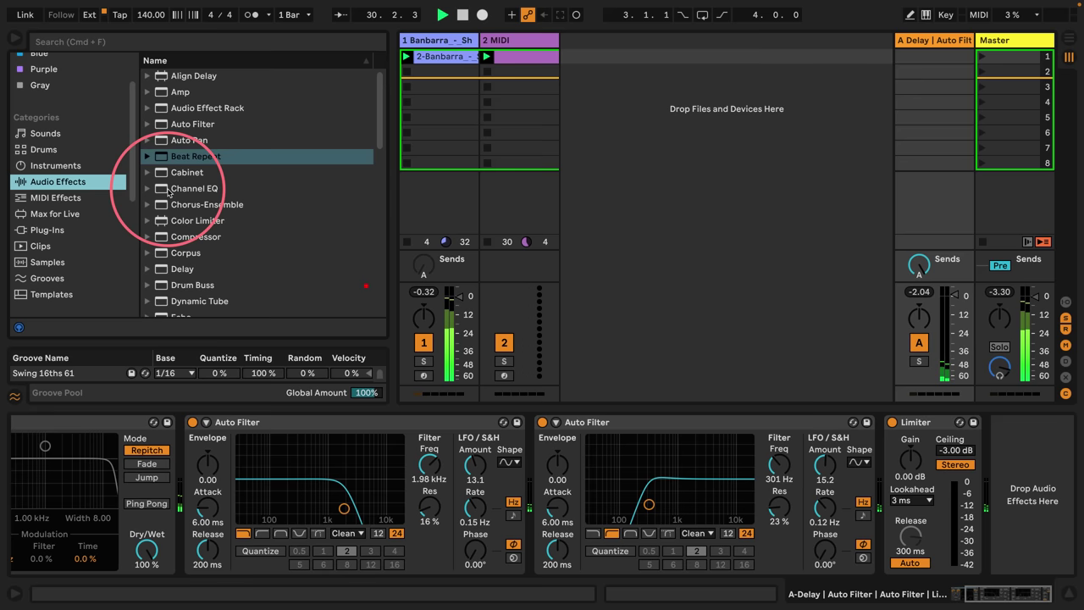
drag(158, 187, 889, 471)
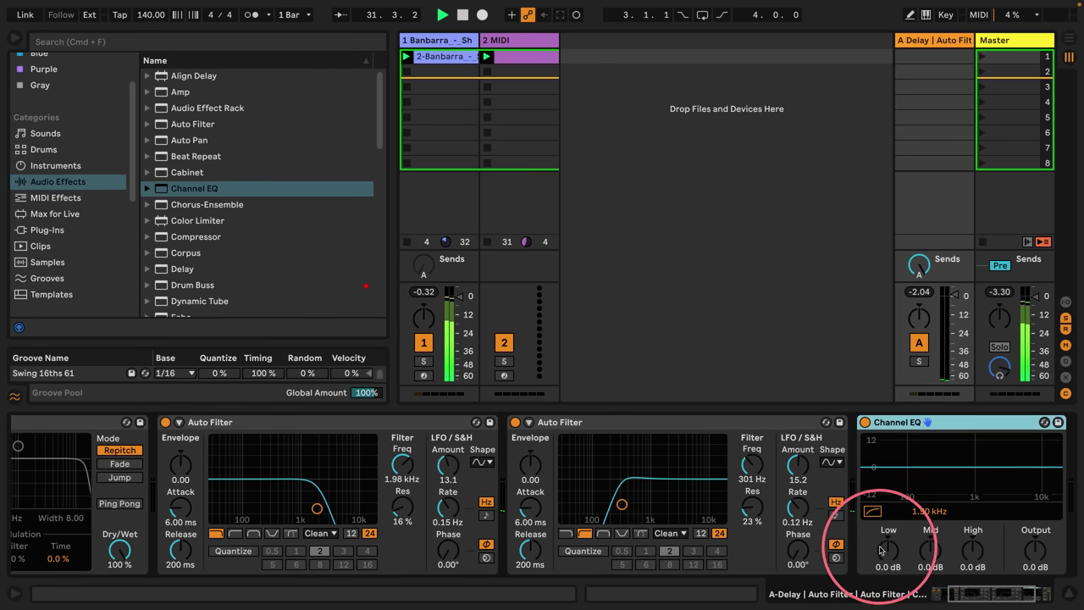
drag(887, 548, 887, 584)
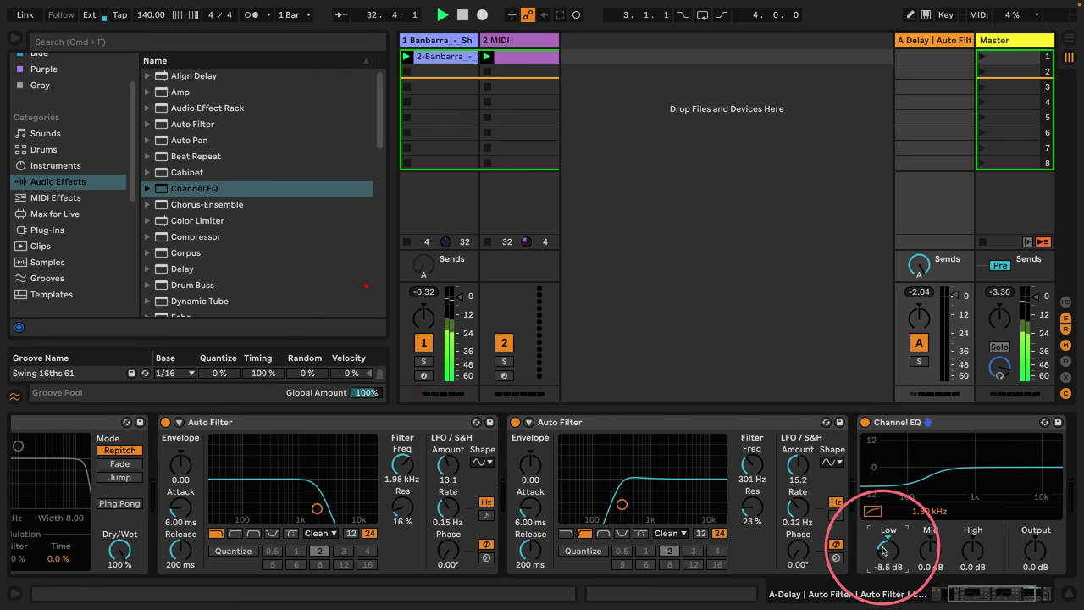
Set the synced delay time to 3 for both channels of return A's Delay.
scroll(728, 411, right, 3)
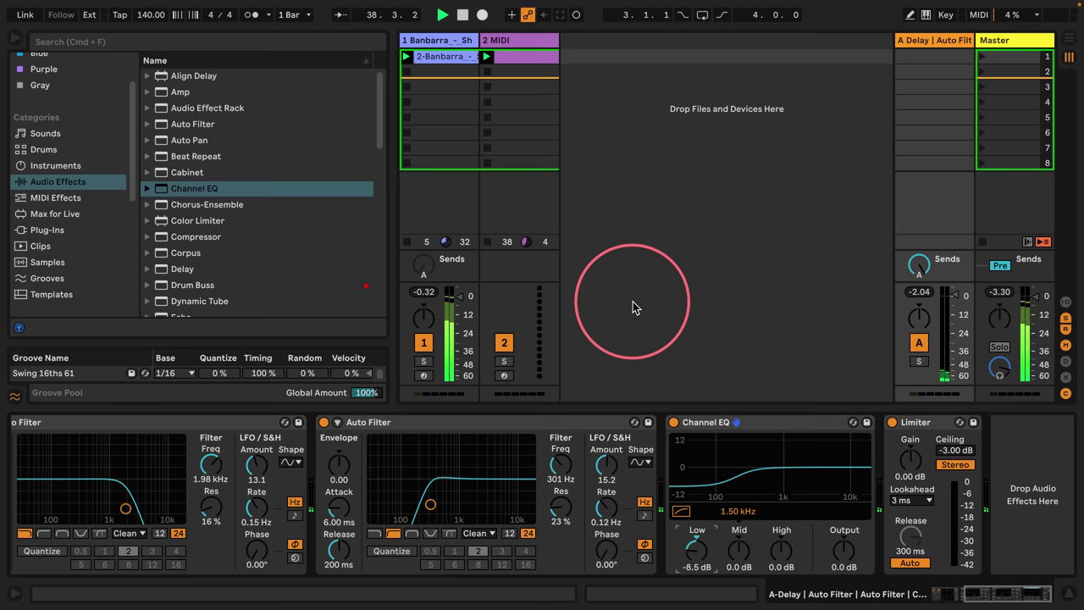
scroll(394, 491, left, 6)
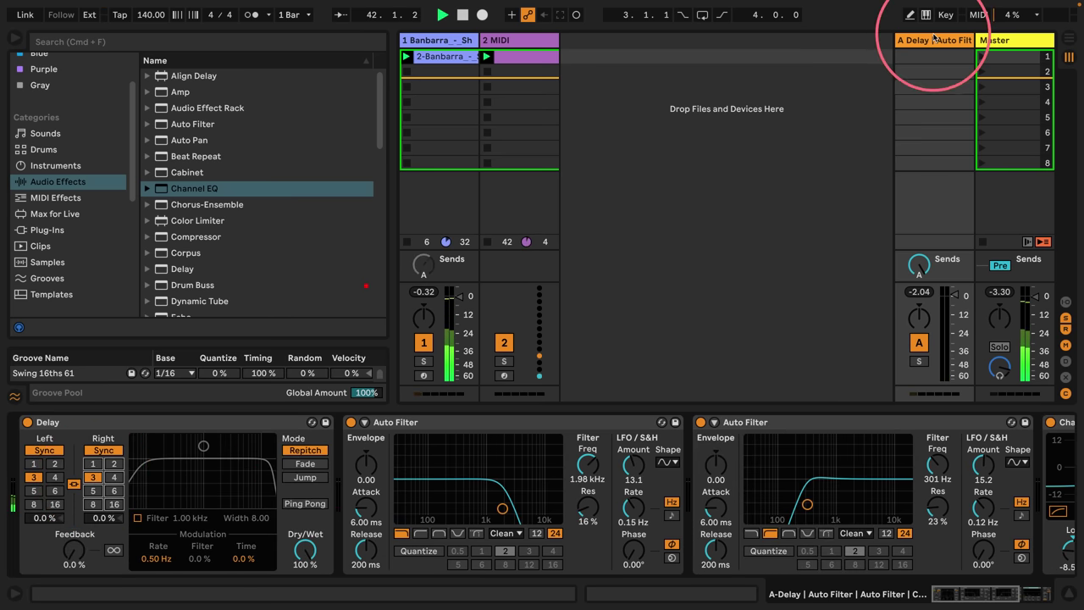
Insert a second return track beside return A.
right_click(932, 42)
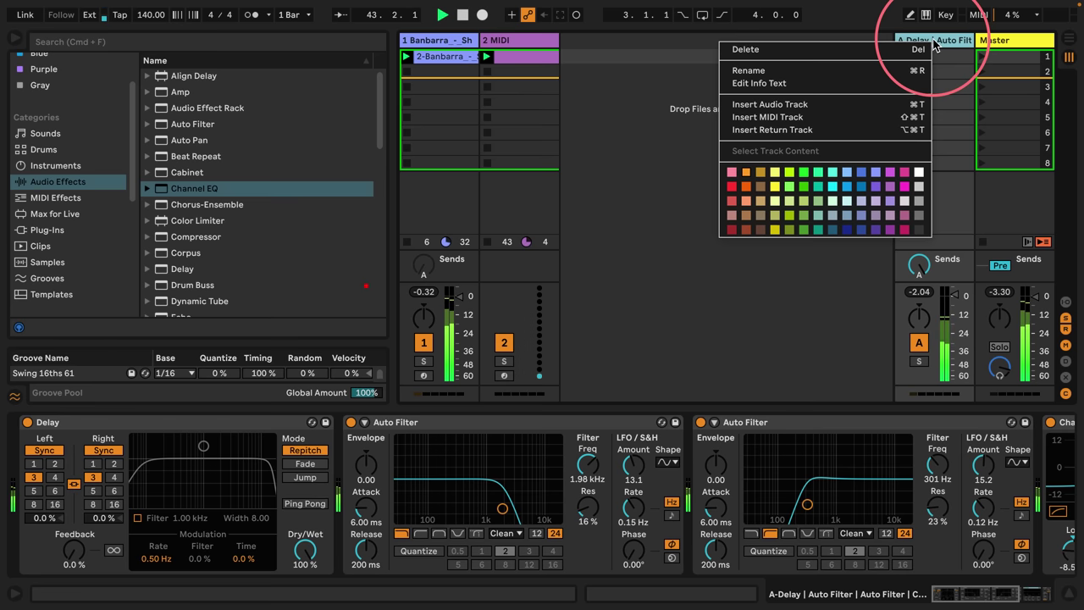
click(933, 44)
right_click(934, 44)
click(783, 125)
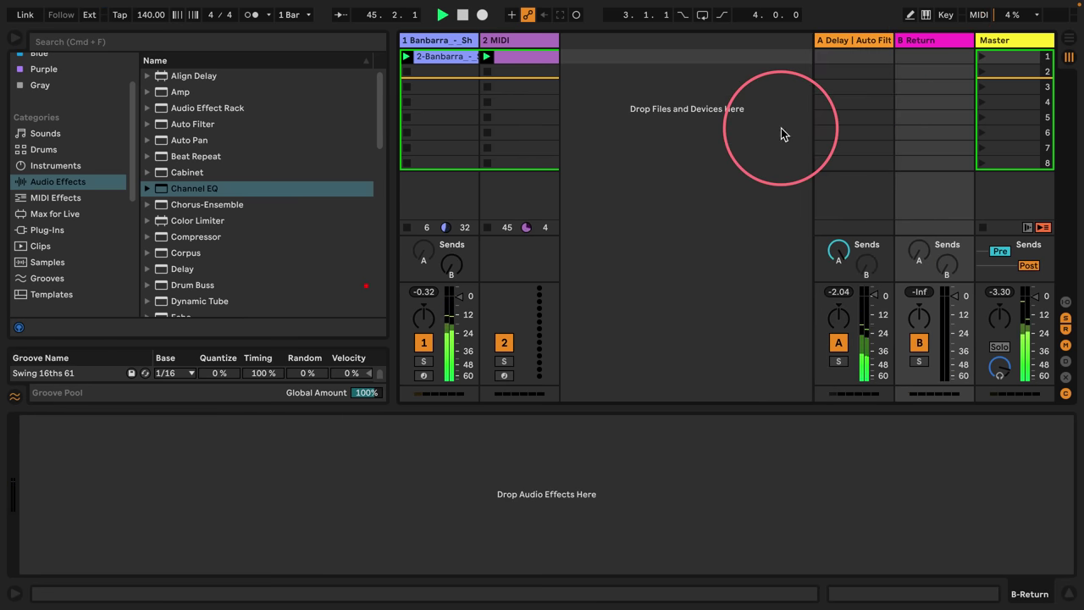
Copy return A's whole effect chain, from Delay through Auto Filters and Channel EQ to Limiter, onto return B.
click(834, 40)
scroll(167, 496, up, 2)
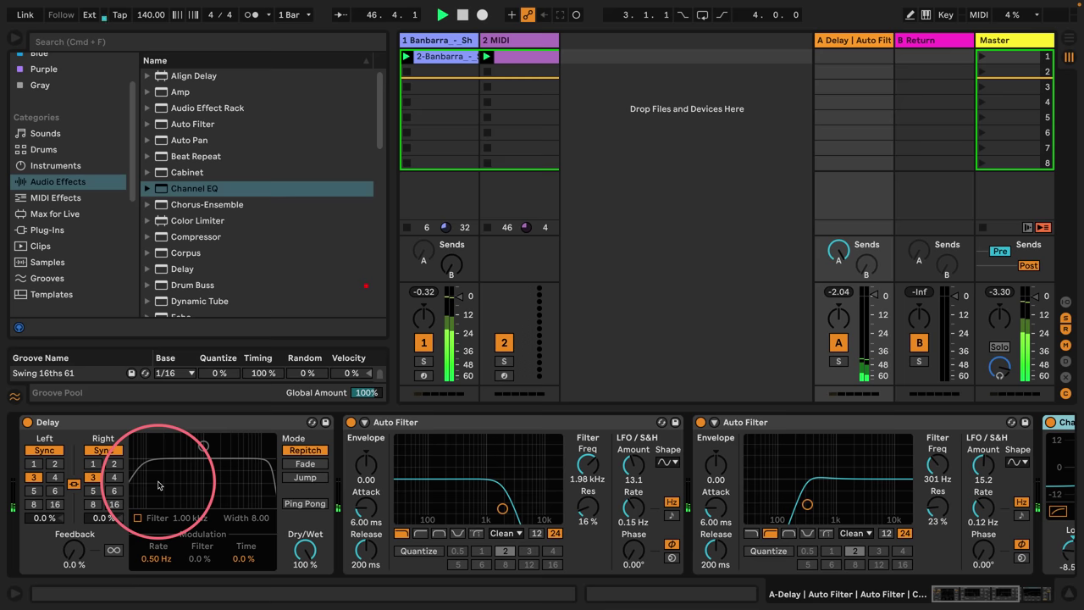
scroll(836, 496, down, 6)
click(916, 422)
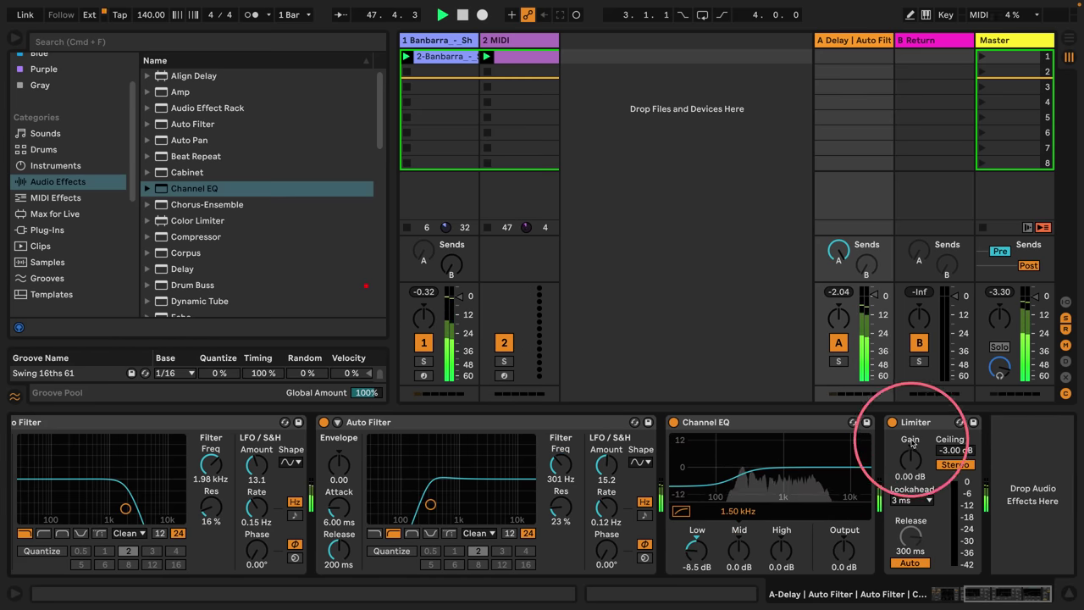
key(ctrl+a)
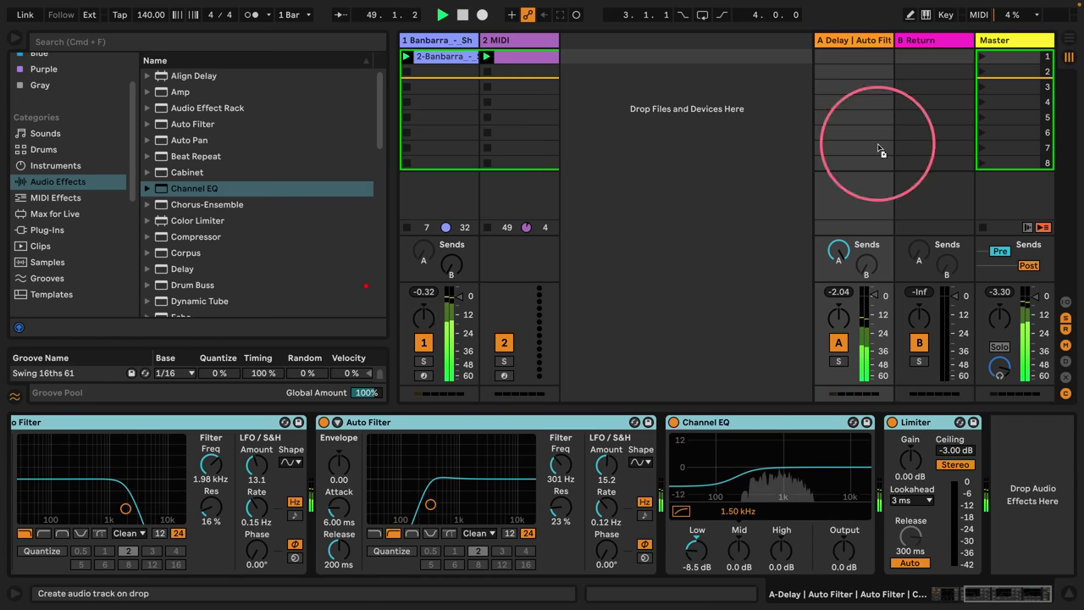
click(931, 40)
drag(311, 489, 310, 484)
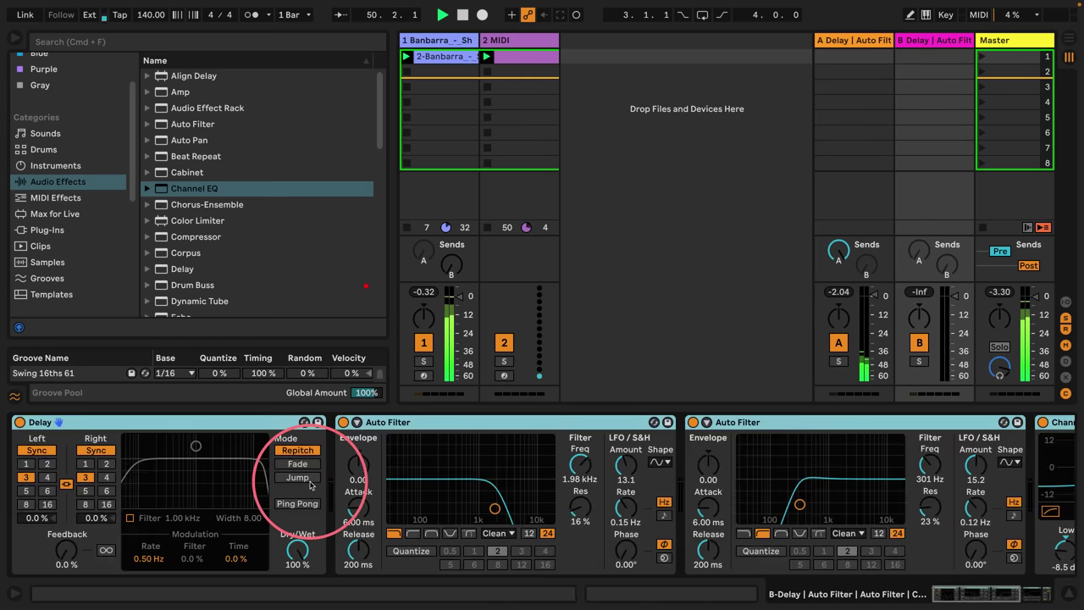
Enable Send B on both return tracks A and B.
right_click(947, 266)
click(881, 285)
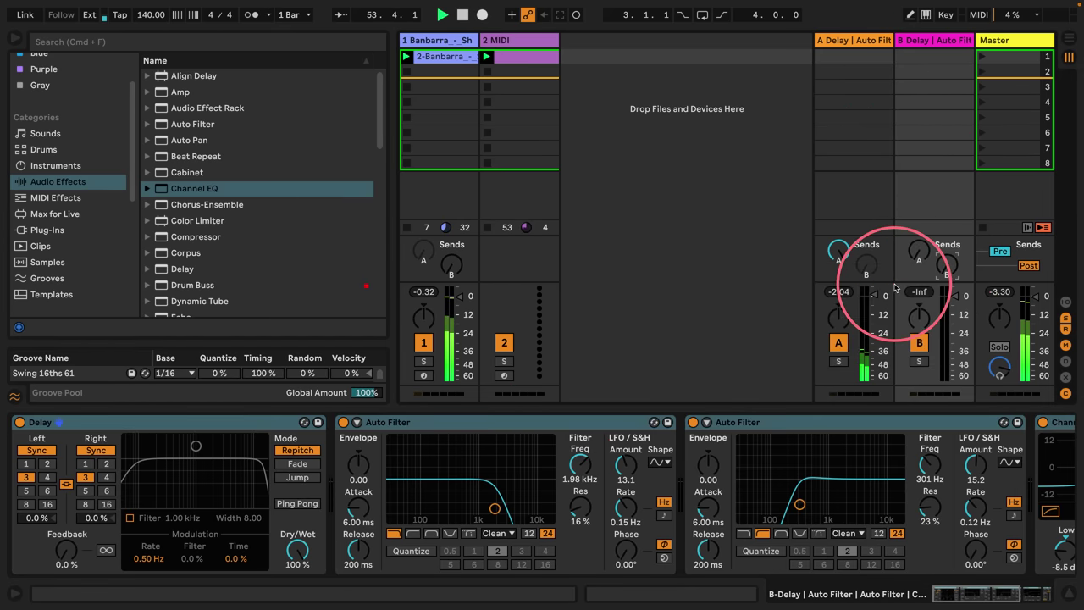
right_click(863, 259)
click(889, 279)
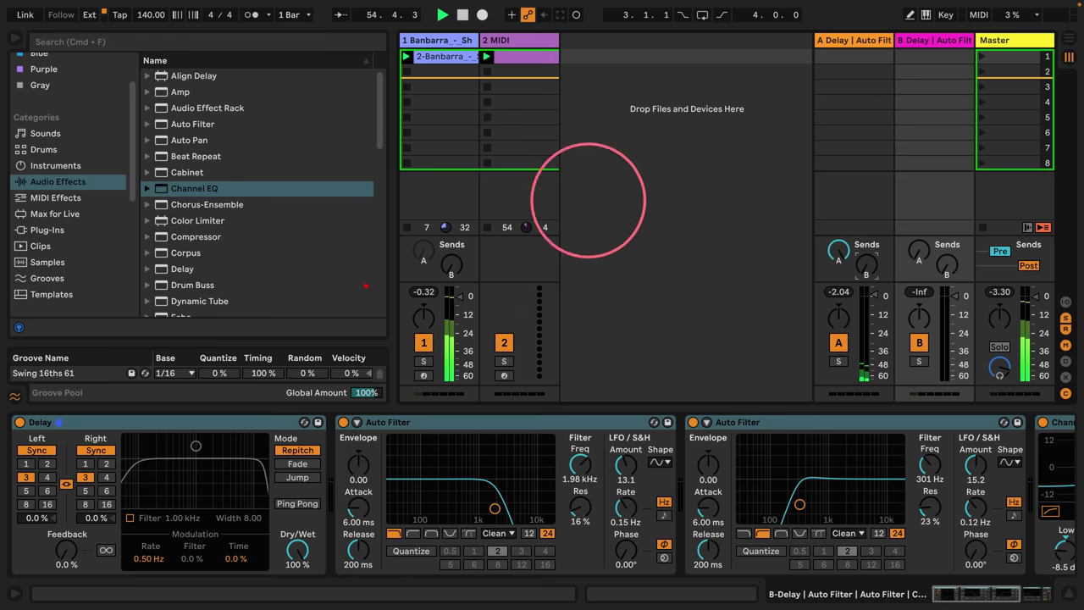
Duplicate MIDI track 2, remap the copy's Envelope MIDI to the breakbeat track's Send B, and launch its clip.
click(517, 42)
key(super+d)
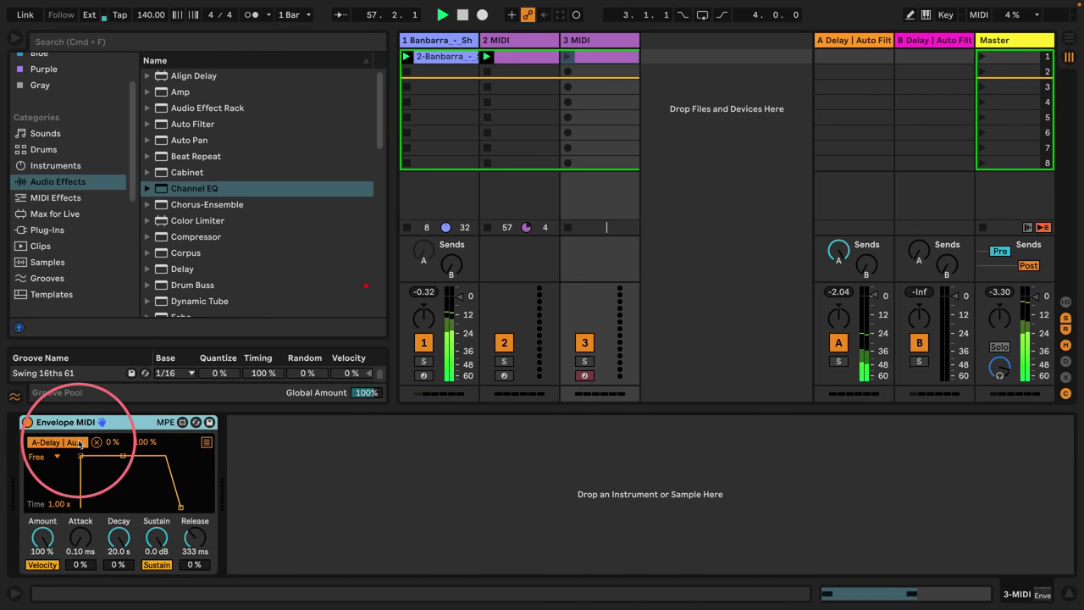
click(52, 441)
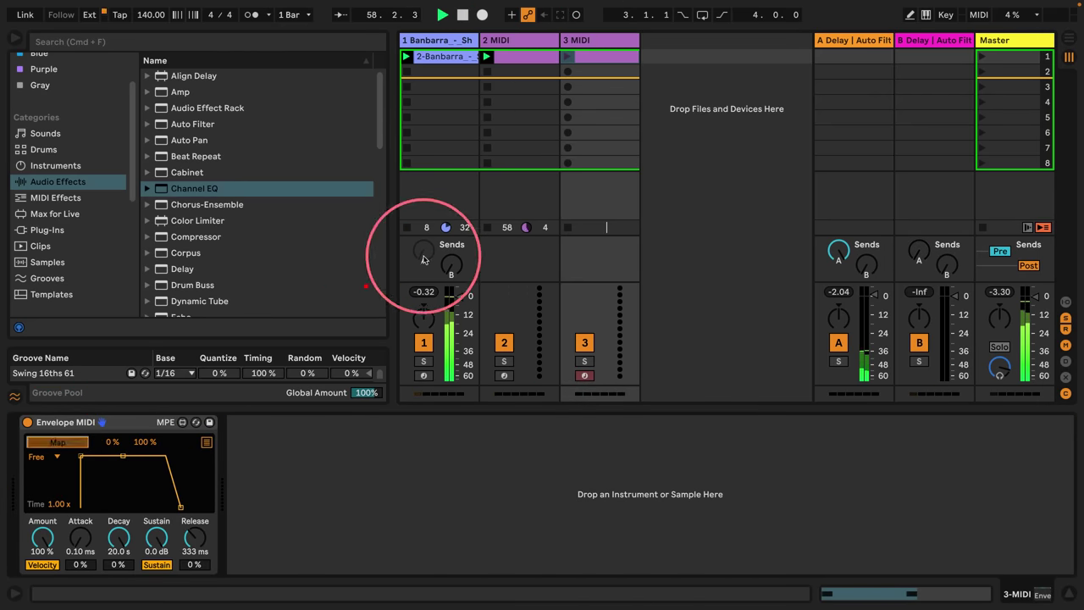
click(451, 265)
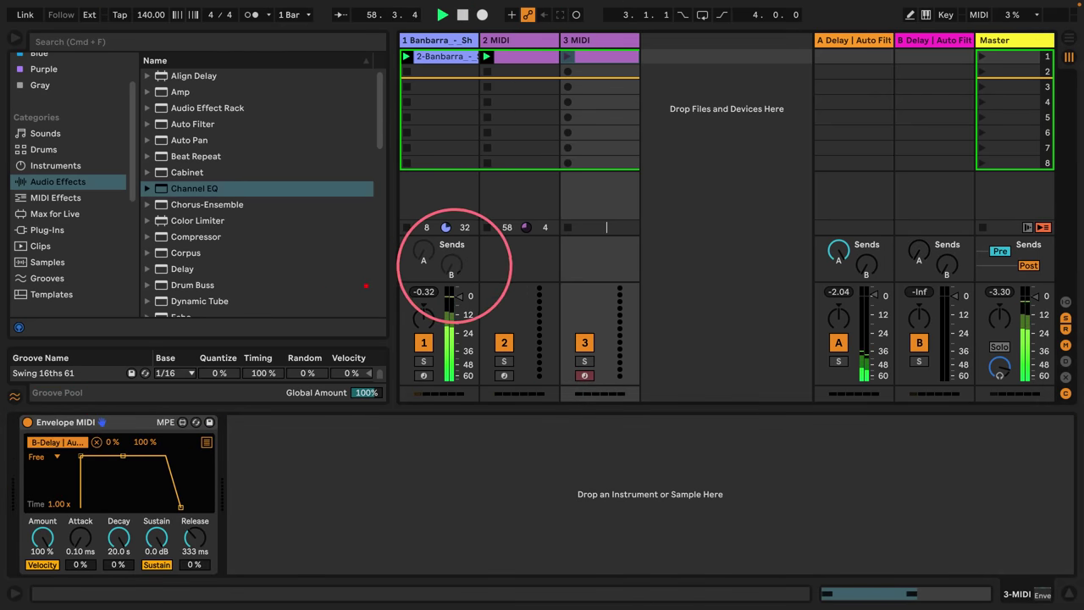
click(567, 58)
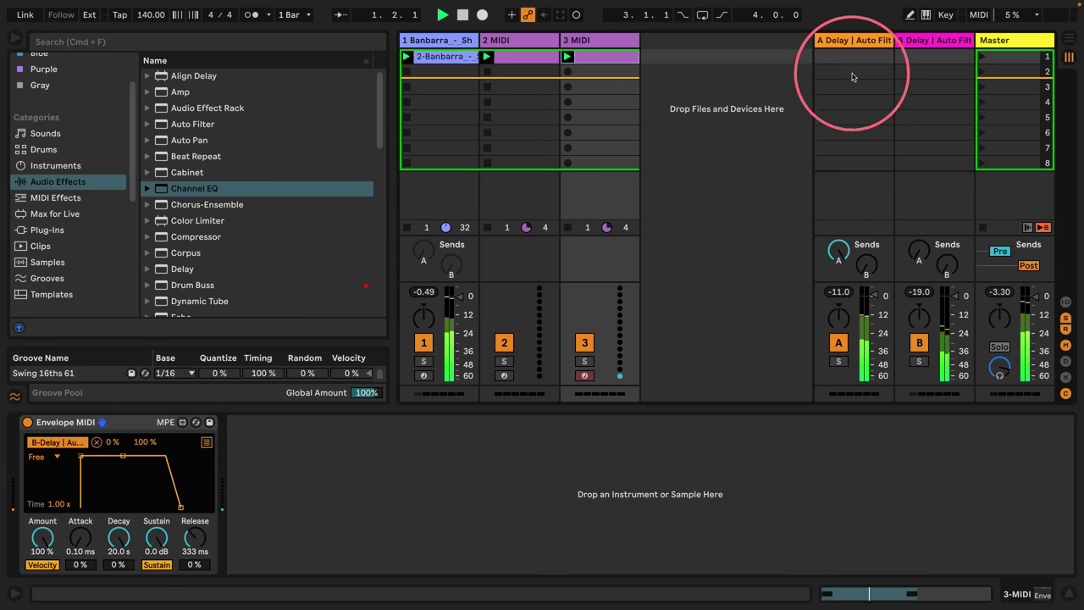
On return B, set the synced delay time to 4 for both channels, raise its own Send B for feedback and pan it right.
click(936, 40)
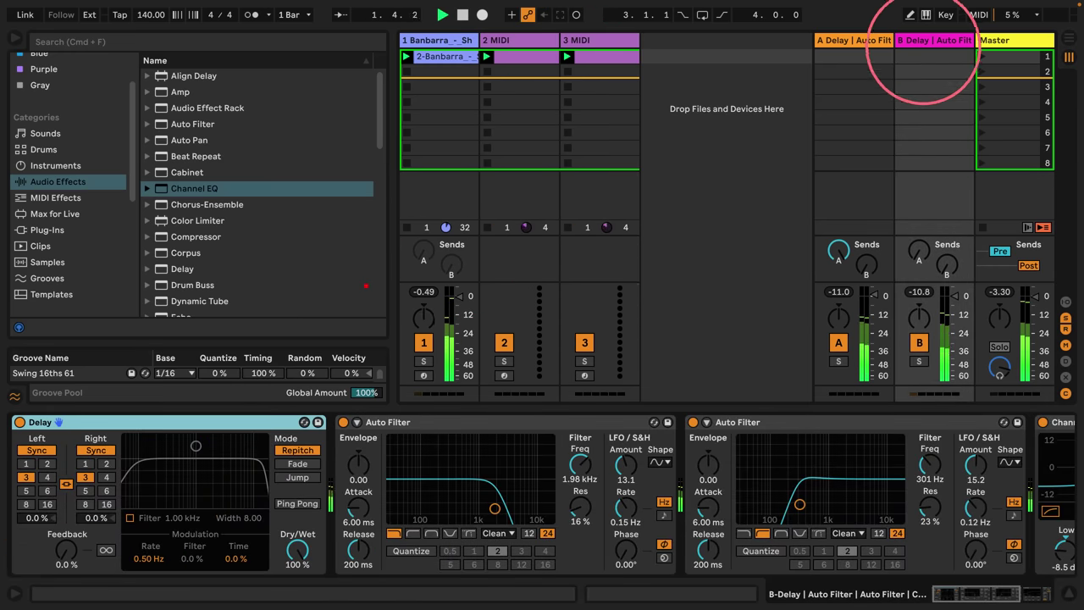
click(105, 476)
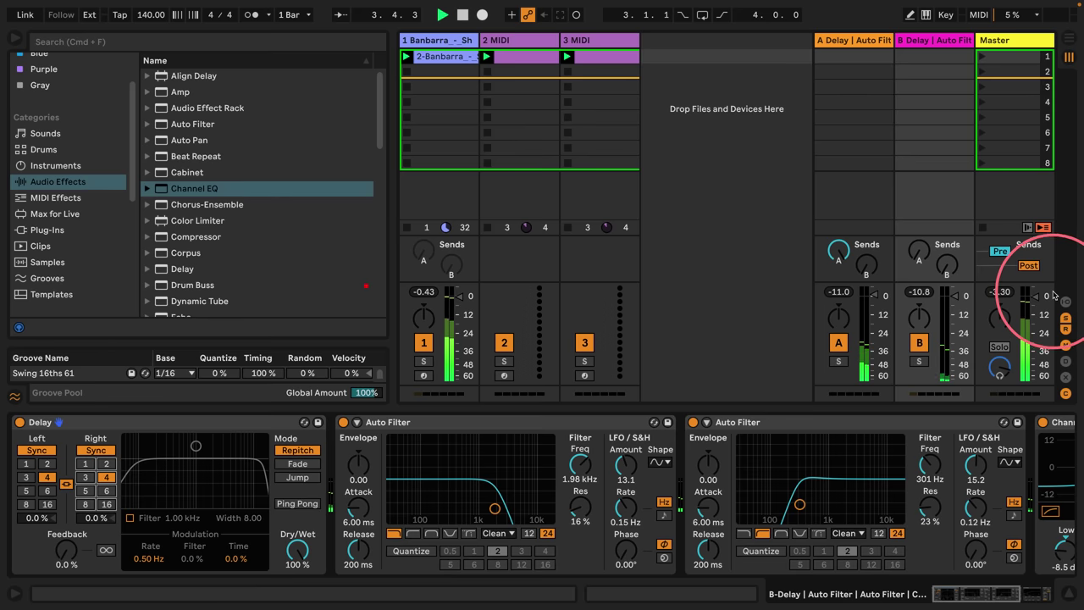
drag(945, 266, 942, 253)
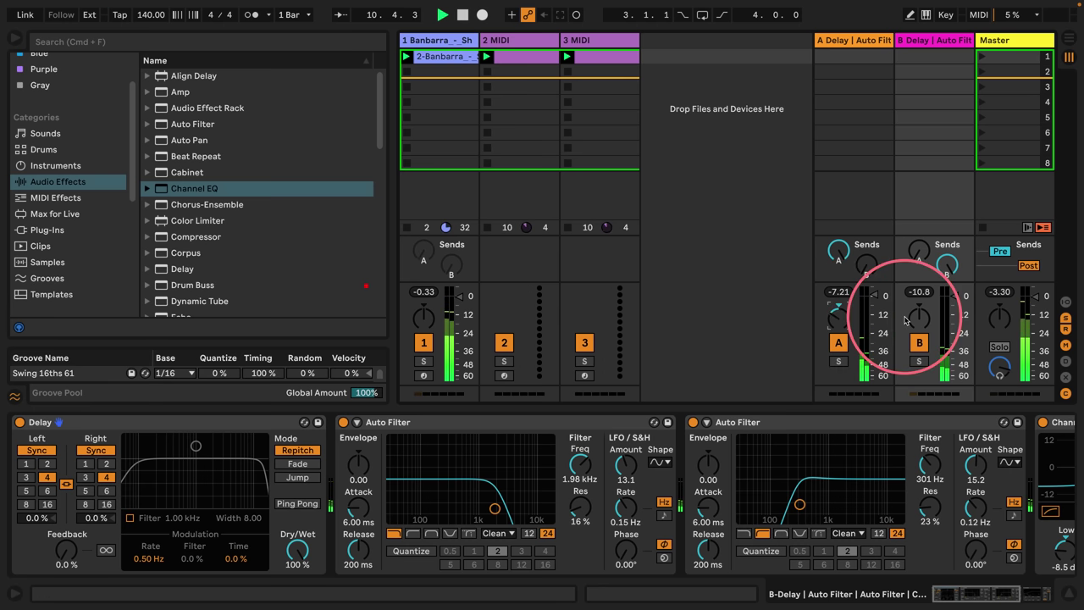
drag(918, 322, 919, 322)
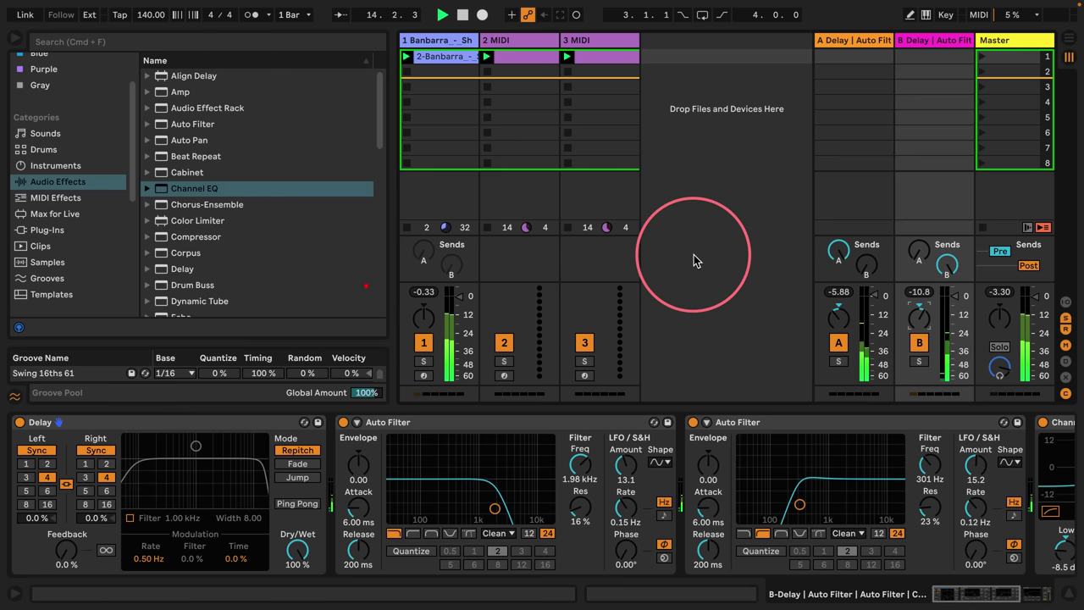
Add Operator on a new MIDI track, record an eight-bar bassline clip in its first slot and open it in the enlarged note editor.
click(56, 165)
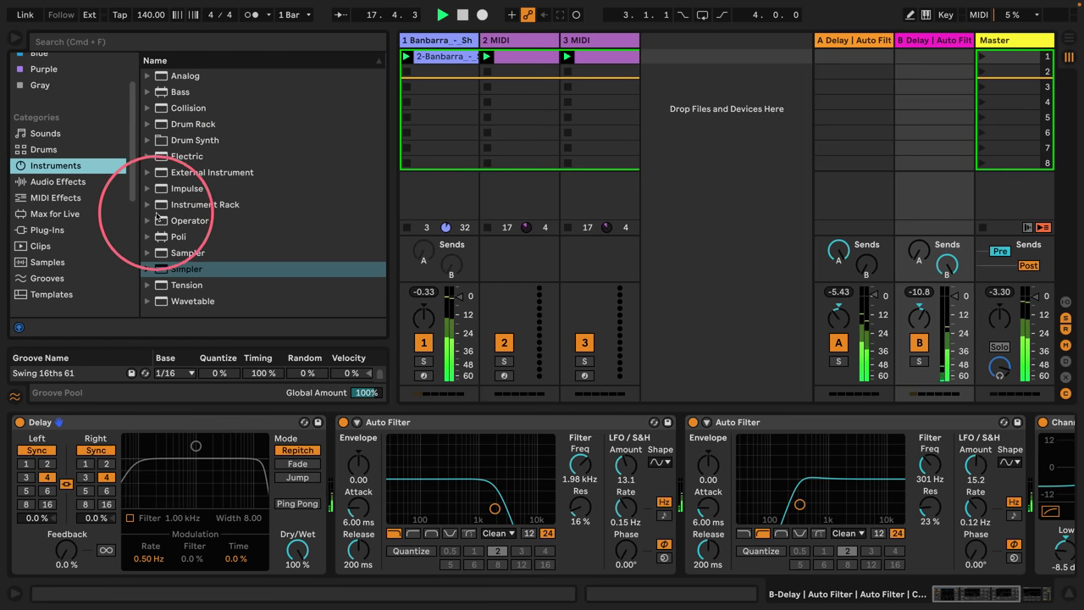
drag(182, 220, 672, 147)
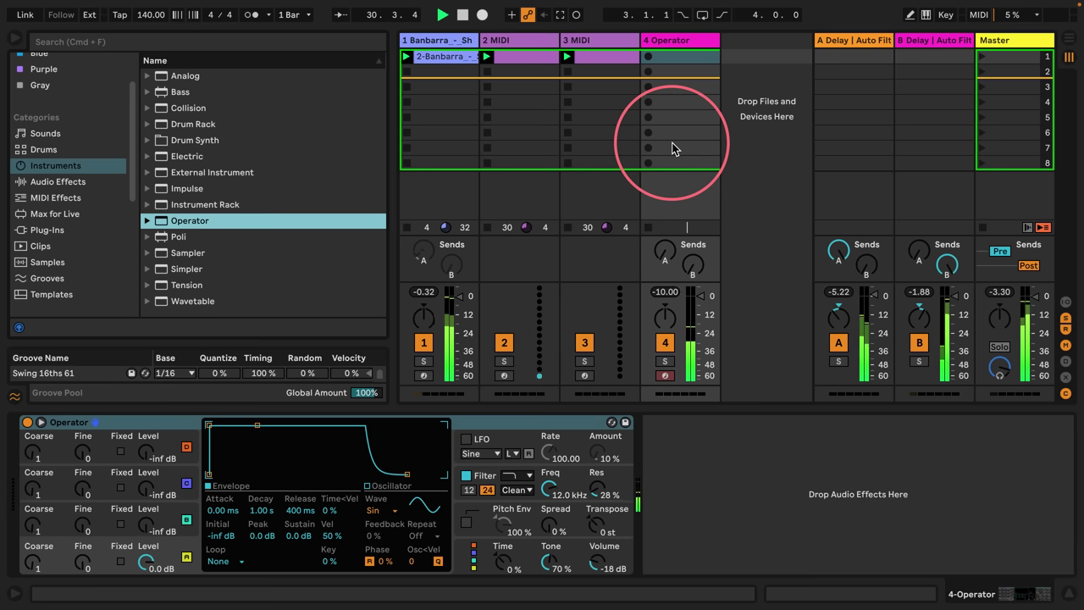
click(648, 59)
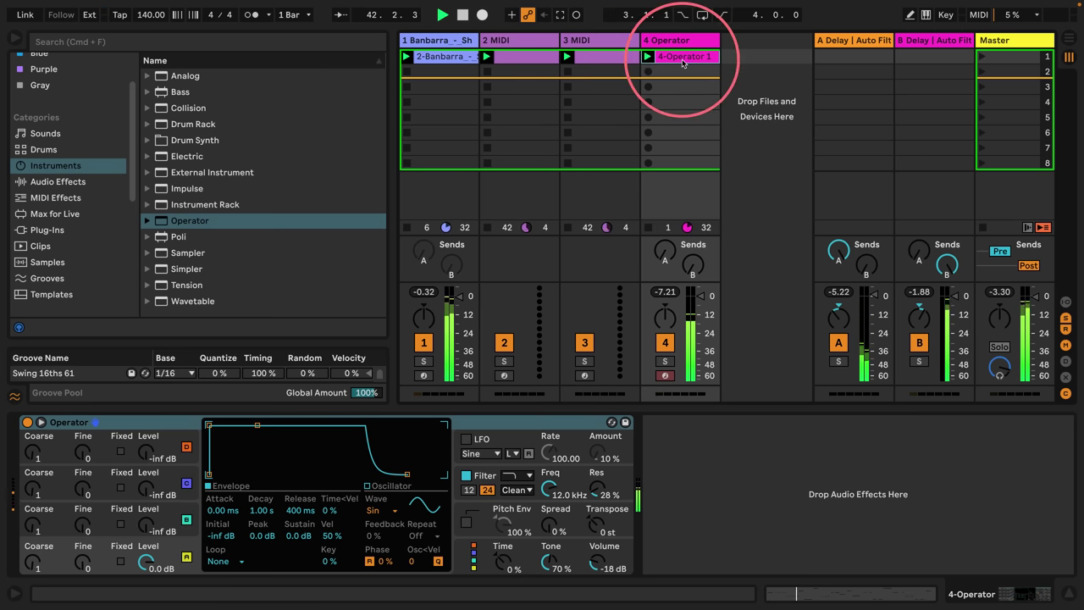
click(683, 59)
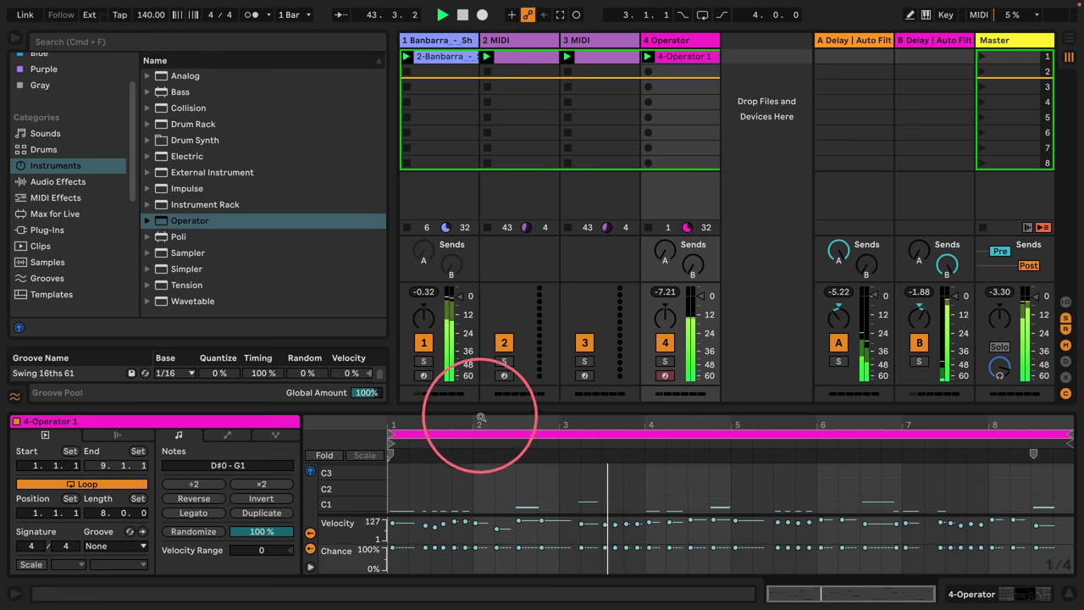
drag(474, 407, 467, 247)
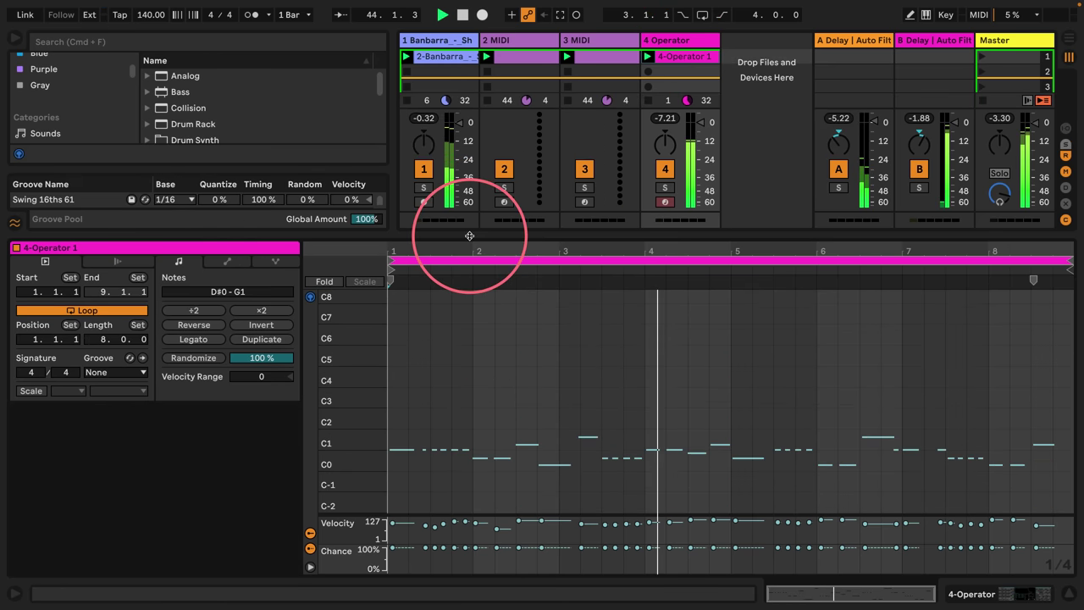
Set return B's low-pass Auto Filter to 732 Hz with 19% resonance and restart playback.
click(922, 42)
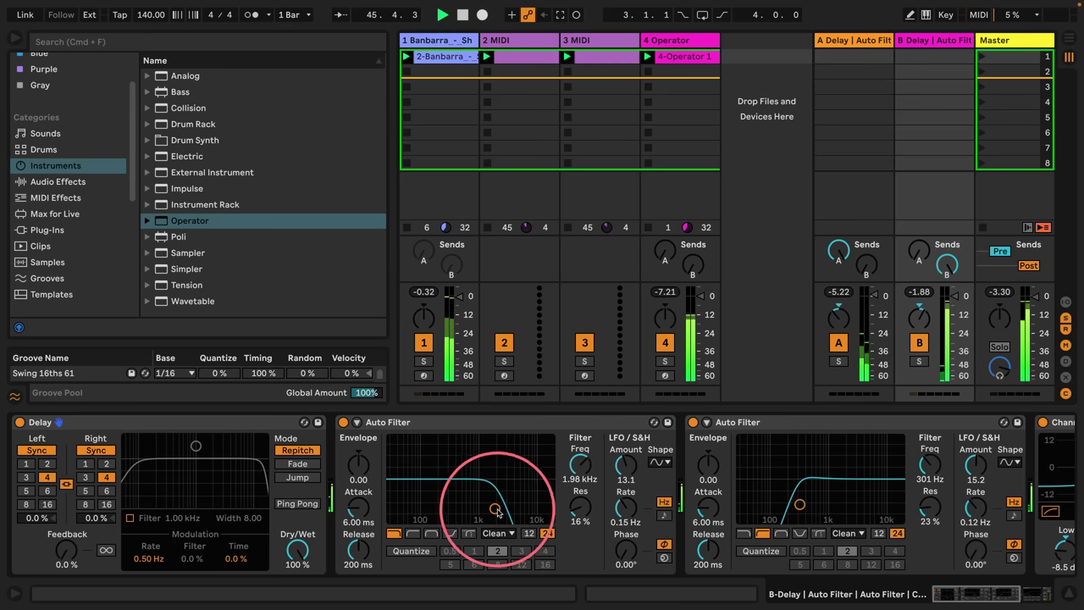
drag(495, 508, 471, 506)
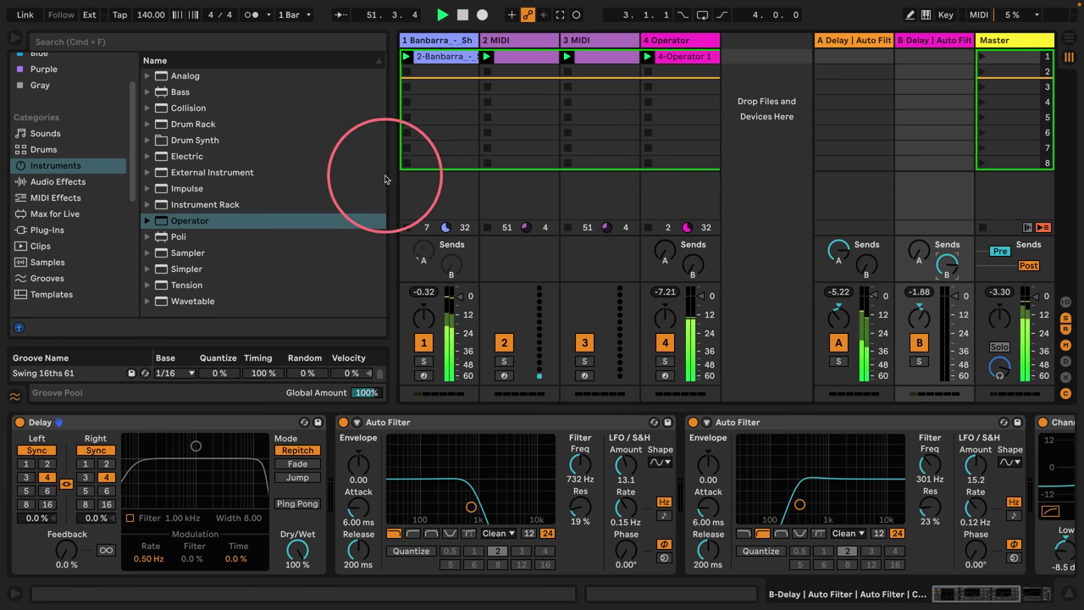
drag(381, 177, 280, 177)
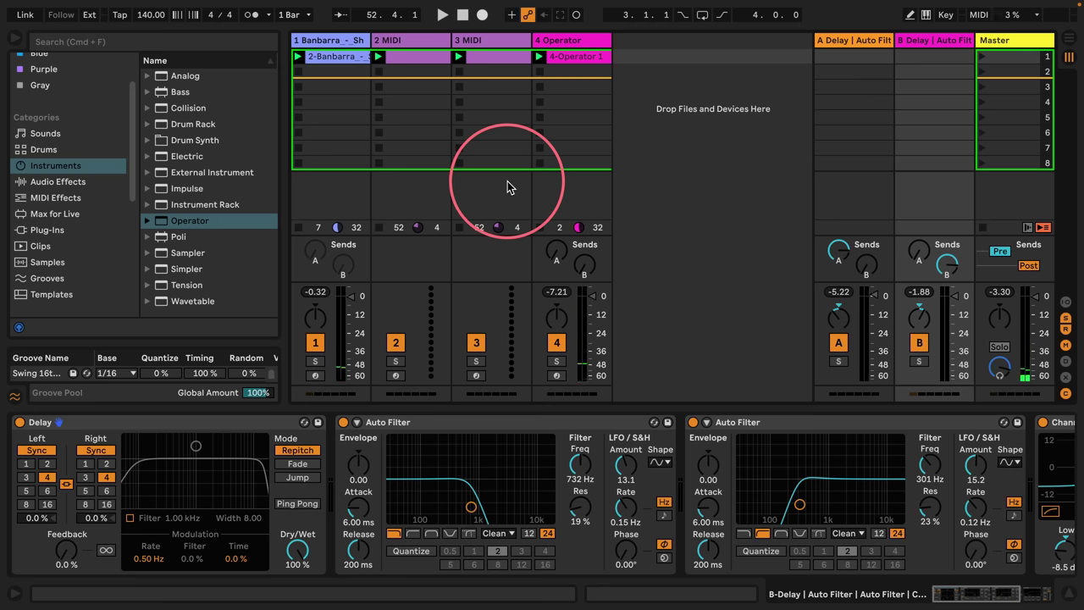
key(space)
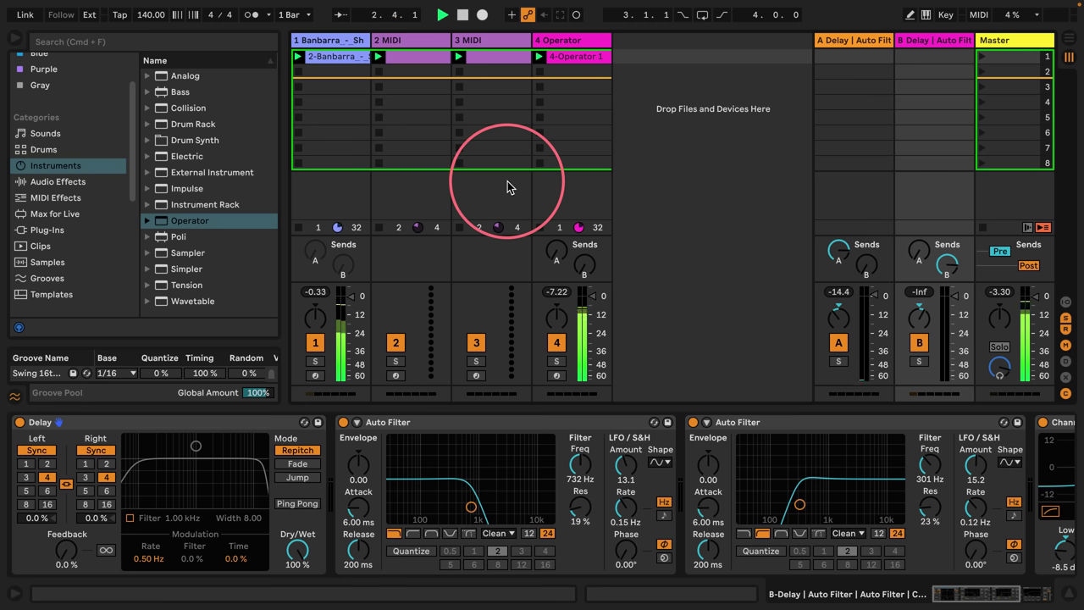
Quantize all notes in the Operator clip to 1/16, adjusting note starts and ends at 100%.
double_click(576, 57)
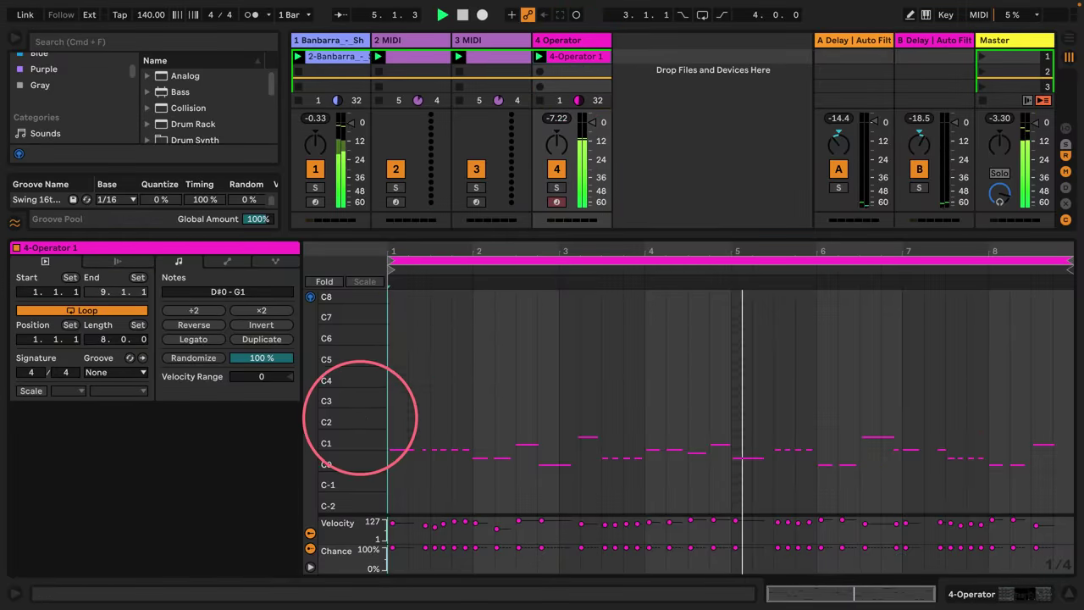
drag(364, 435, 433, 408)
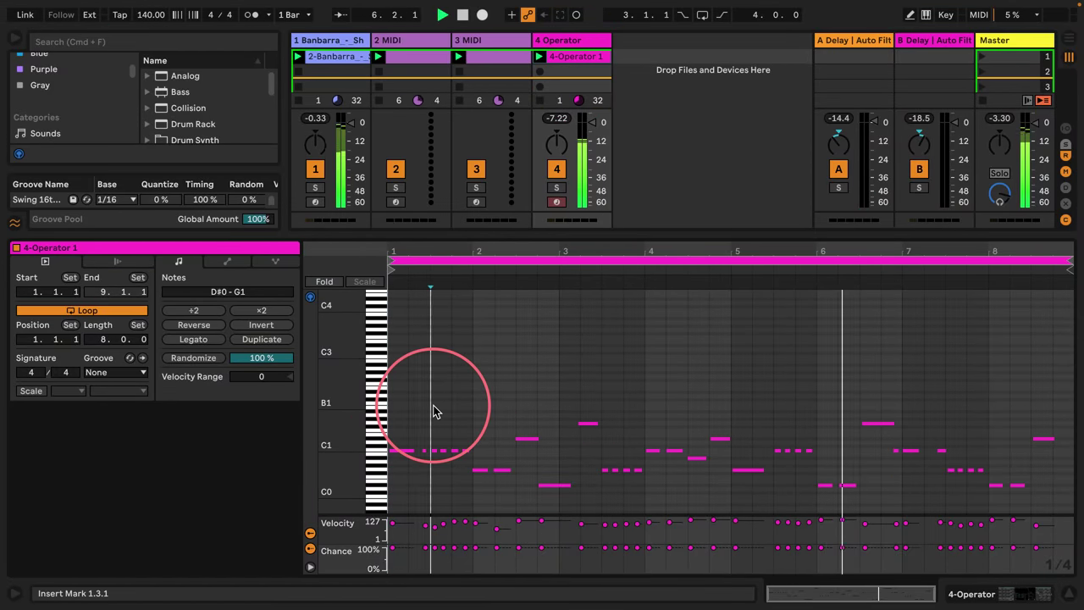
key(super+a)
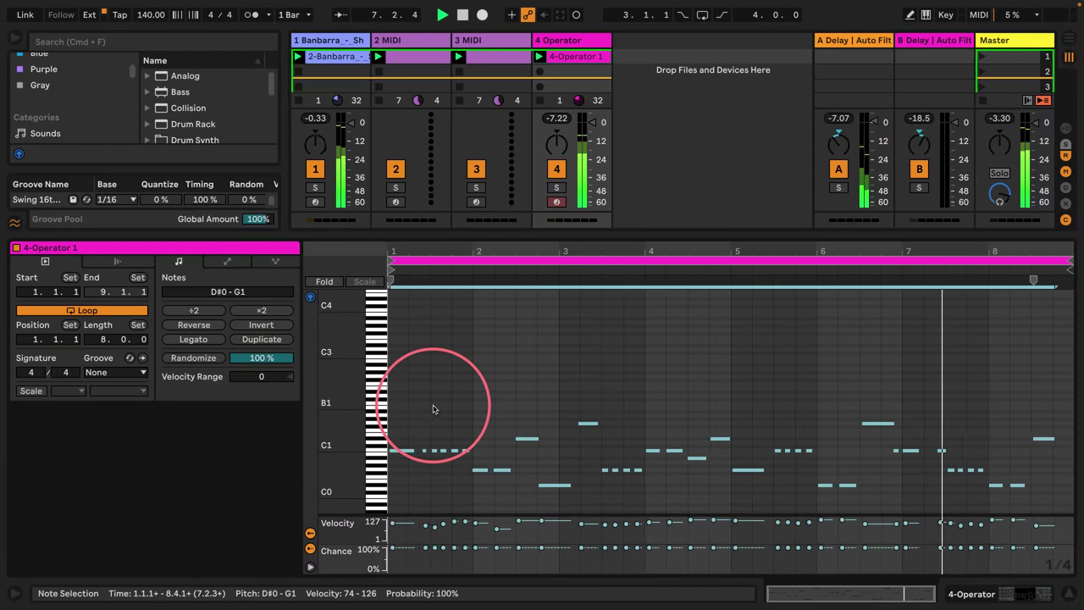
key(super+shift+u)
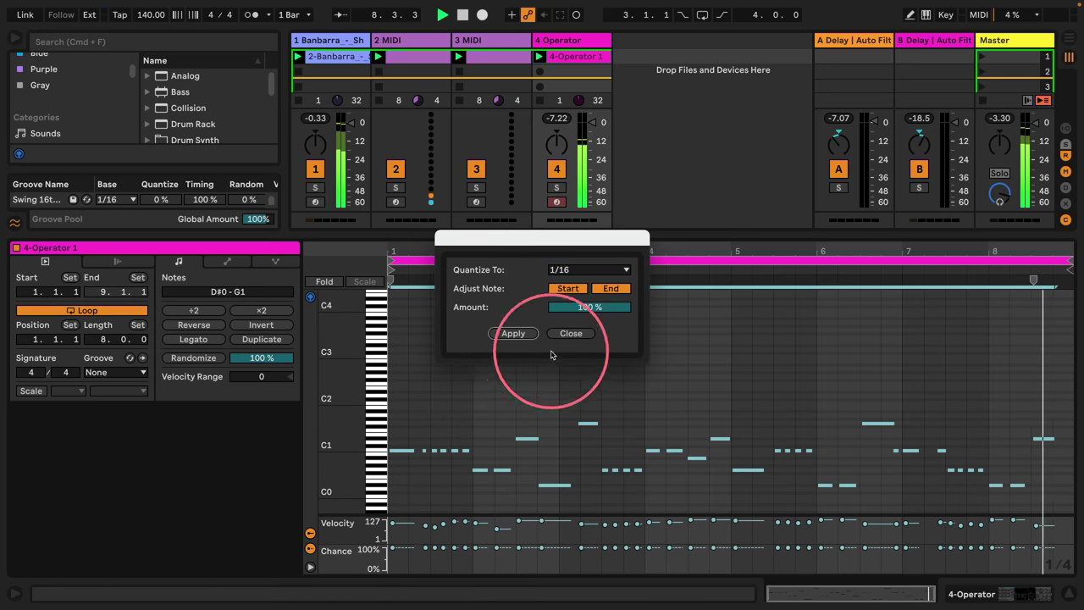
click(499, 334)
Realign the opening C1 notes of the Operator clip, placing the first at 1.1.1 and the second at 1.2.3.
click(412, 496)
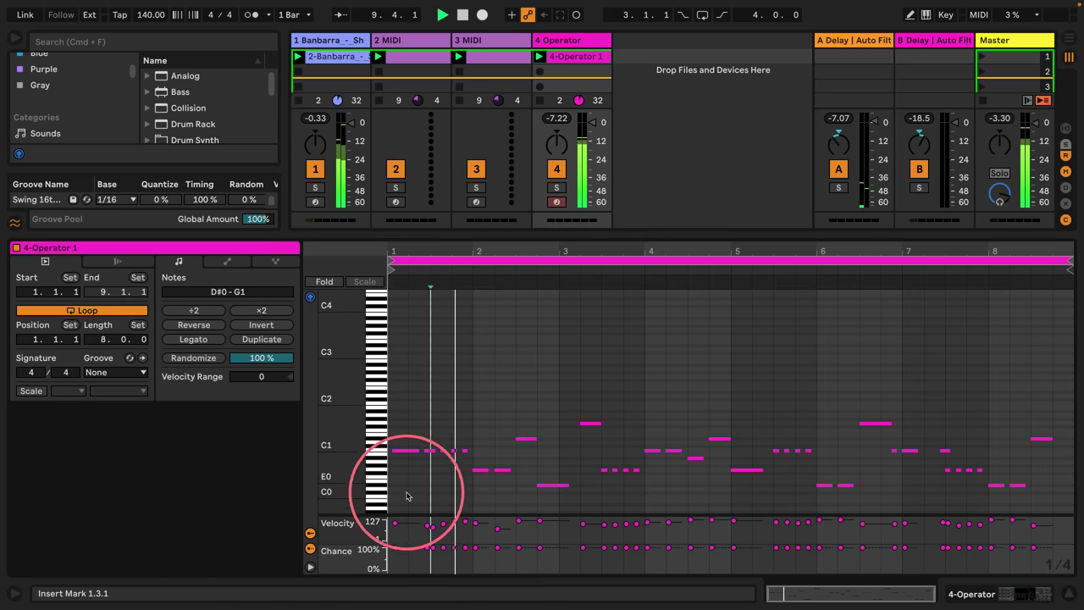
click(398, 449)
drag(392, 465, 423, 473)
key(alt+Right)
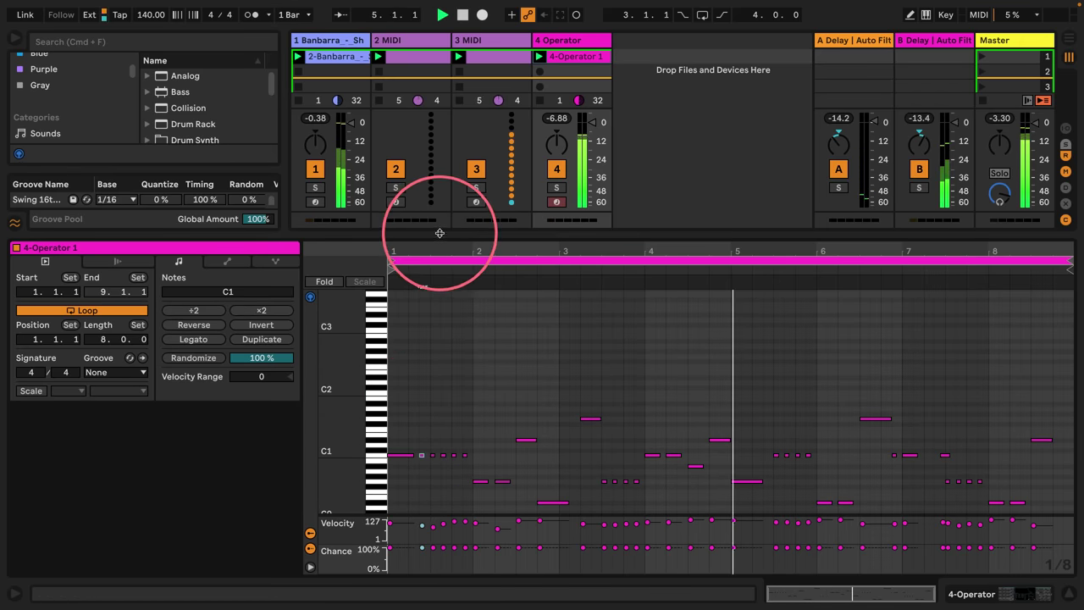
Set the chance of every Operator clip note from 1.2.3 onward to 44%, and return to the Operator device.
drag(439, 232, 439, 97)
click(419, 459)
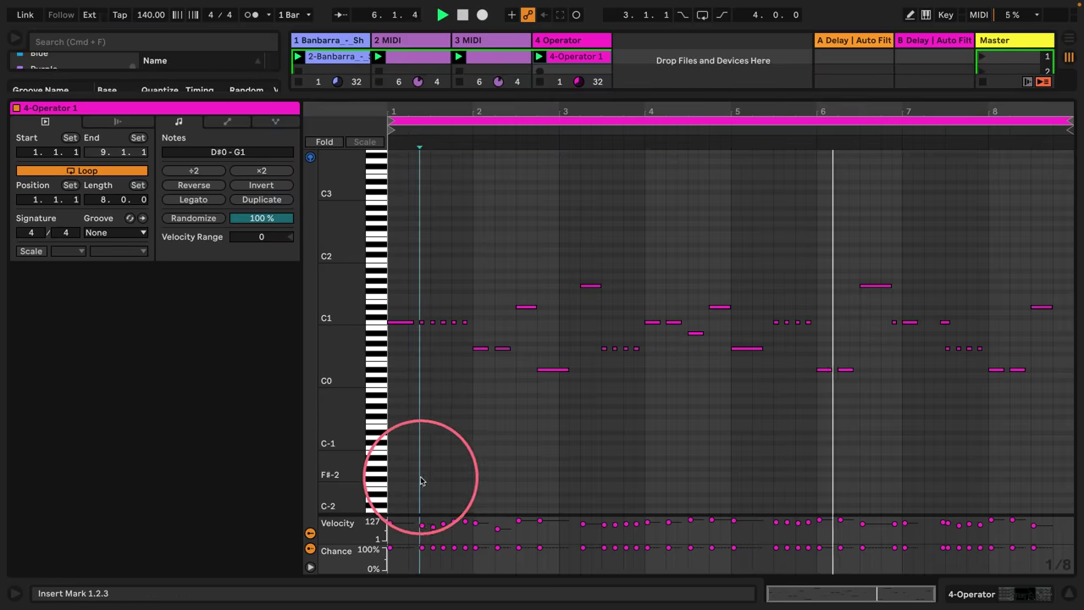
drag(423, 477, 1040, 213)
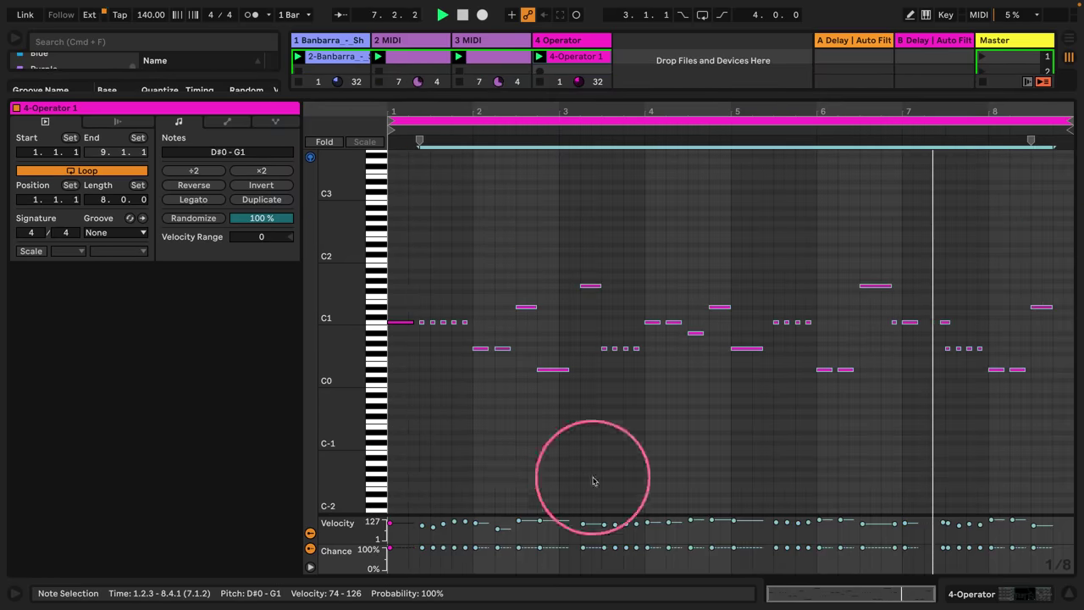
drag(539, 547, 540, 549)
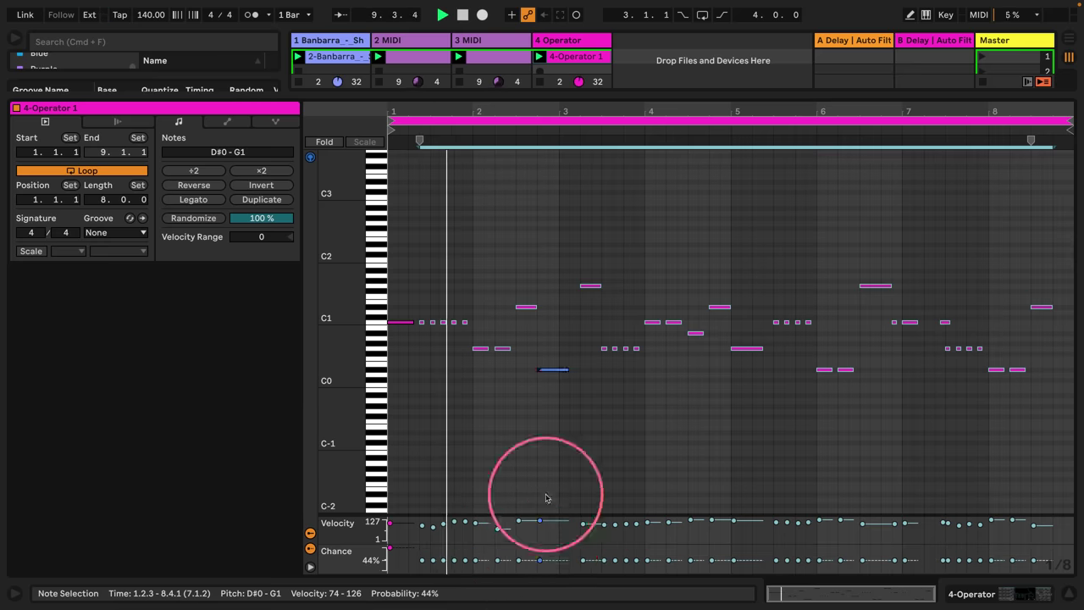
click(1016, 593)
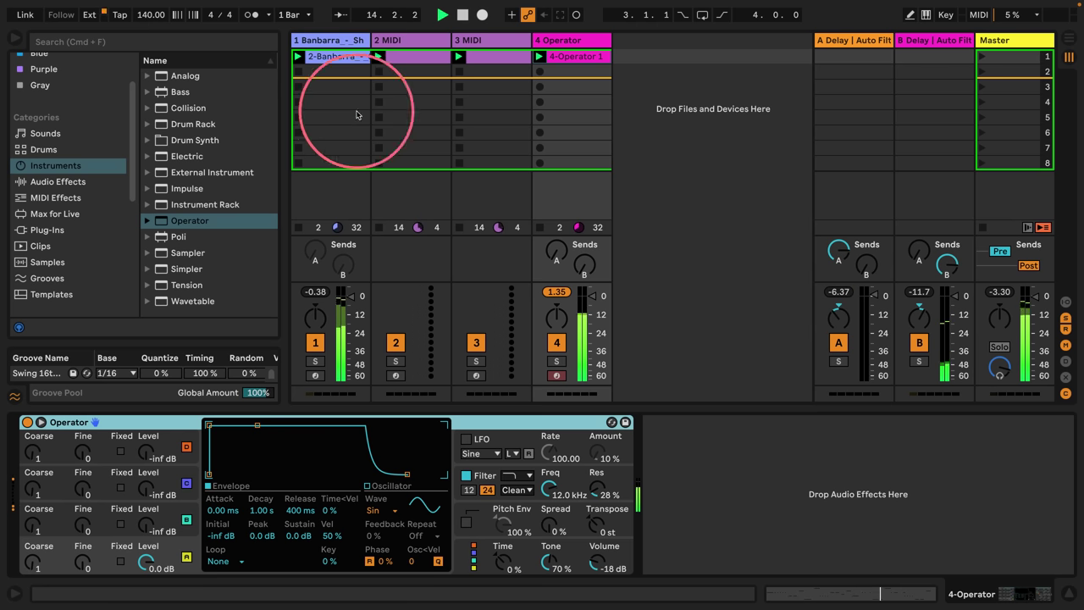
Set the chance of all F#1, C#2 and D#1 notes in the breakbeat clip to 60% and restart playback.
double_click(337, 56)
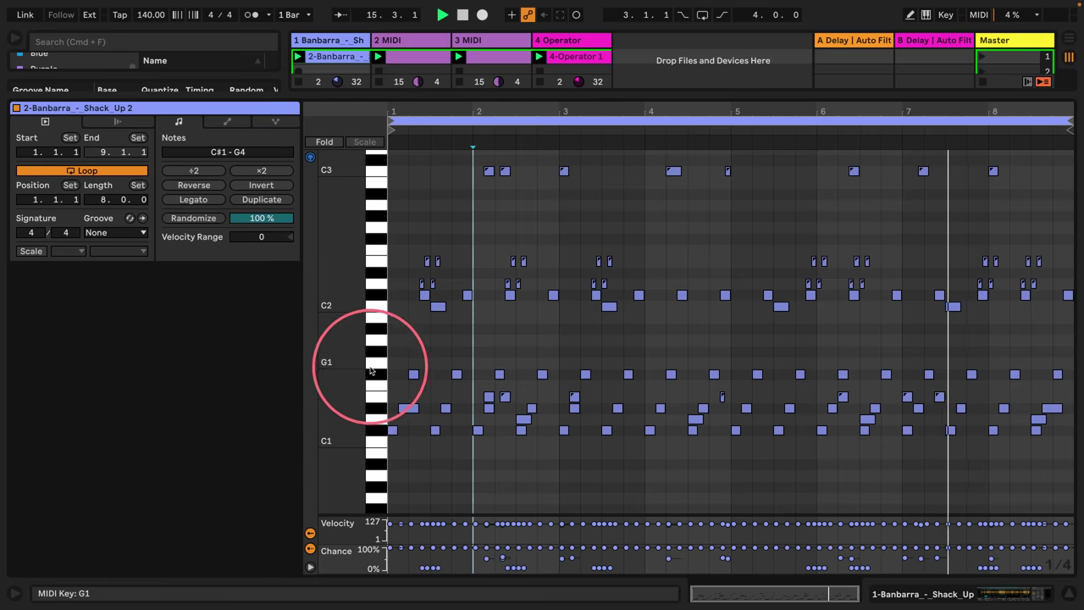
key(space)
click(374, 408)
click(370, 373)
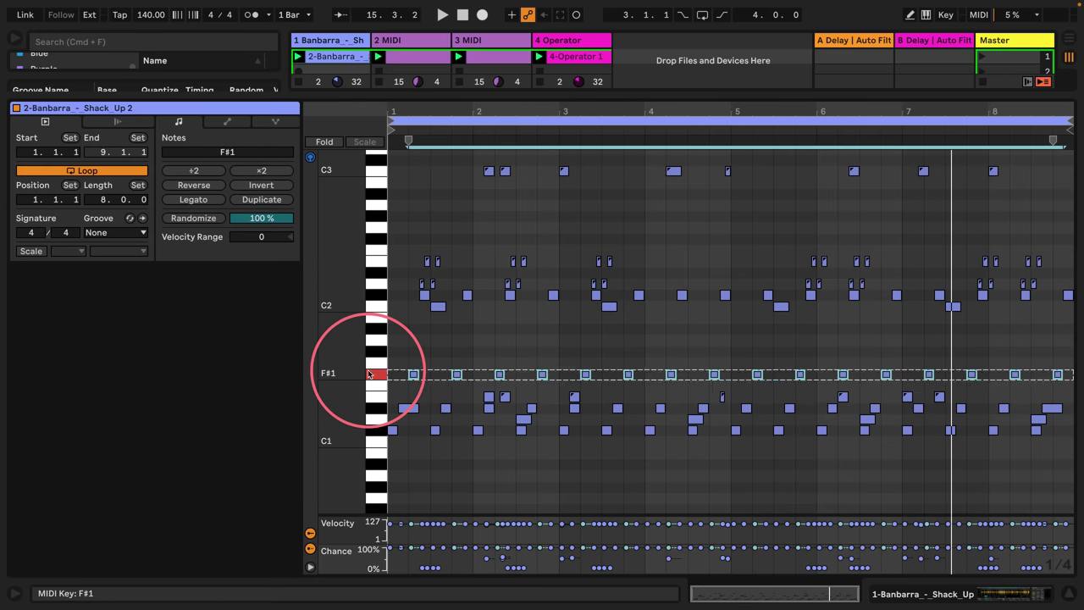
click(373, 306)
click(372, 293)
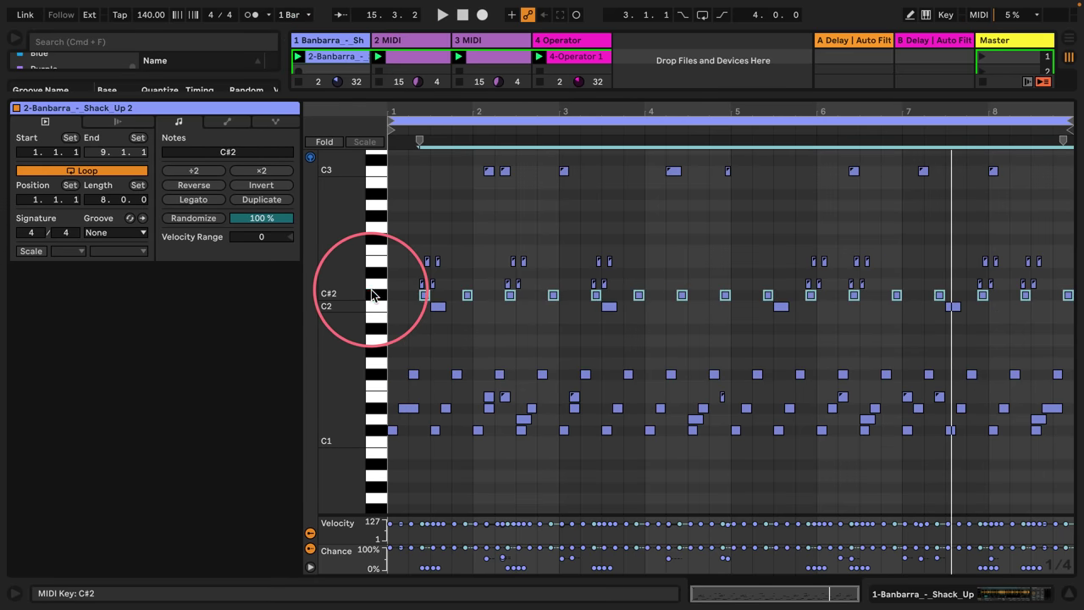
shift+click(367, 377)
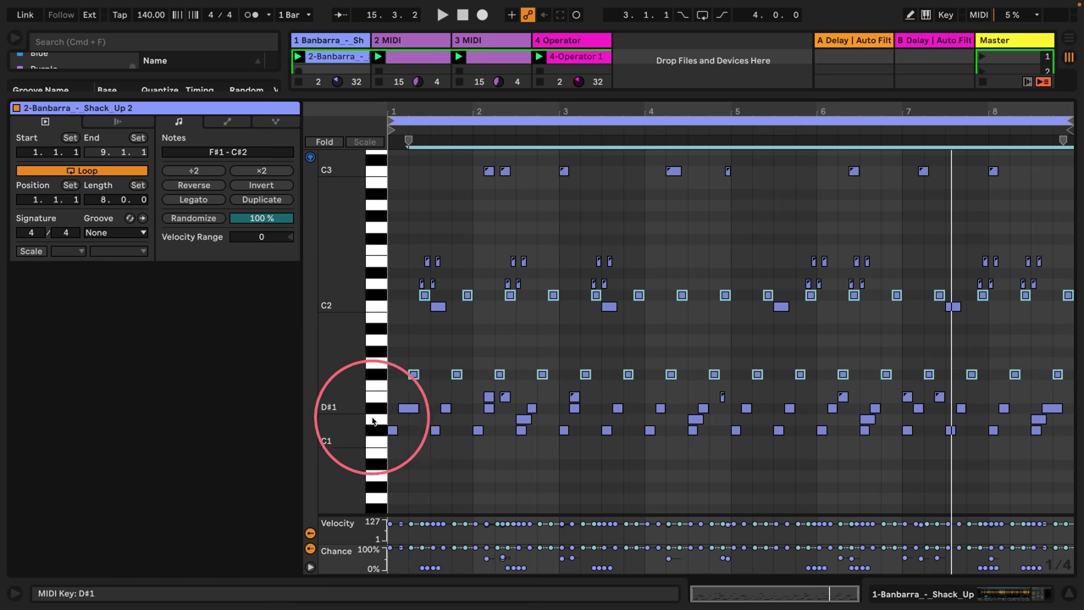
shift+click(371, 408)
drag(454, 551, 454, 560)
click(479, 397)
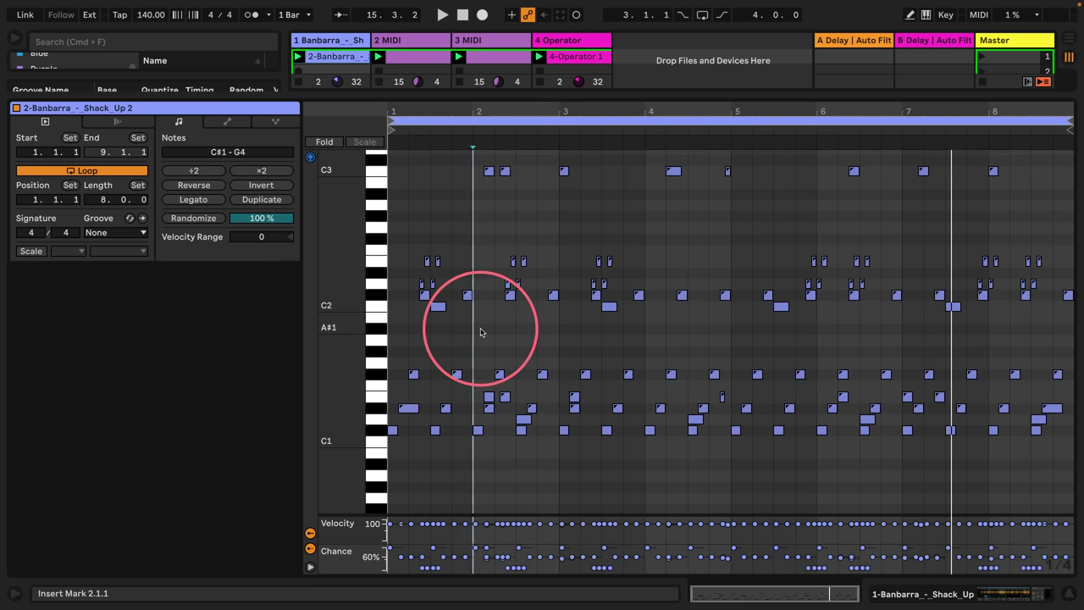
key(space)
drag(216, 98, 216, 415)
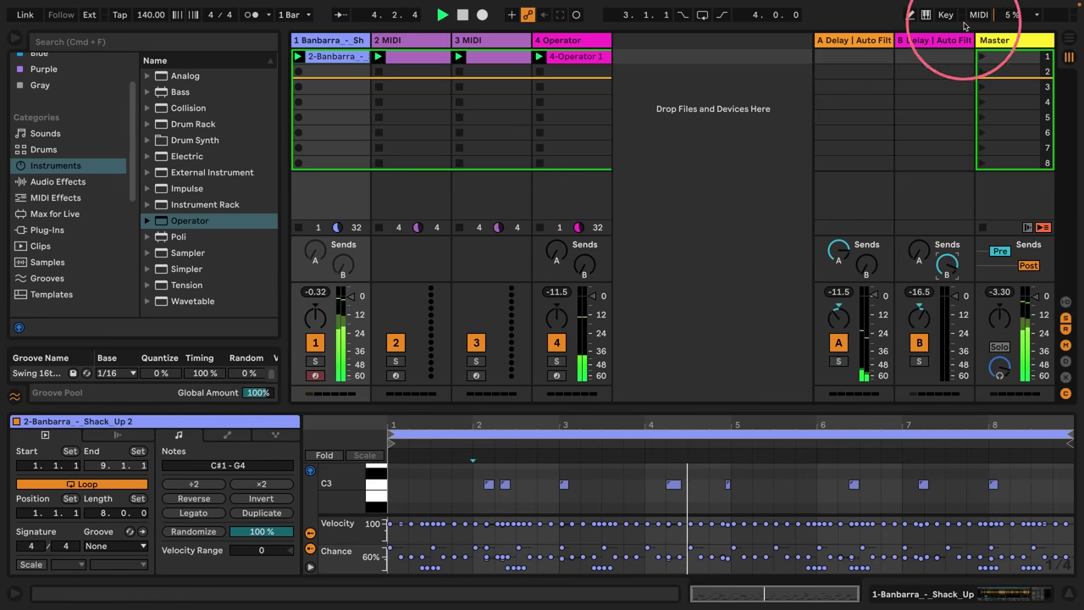
Add a Delay before the Drum Buss on the breakbeat track, with 0% feedback and 20% dry/wet.
click(919, 41)
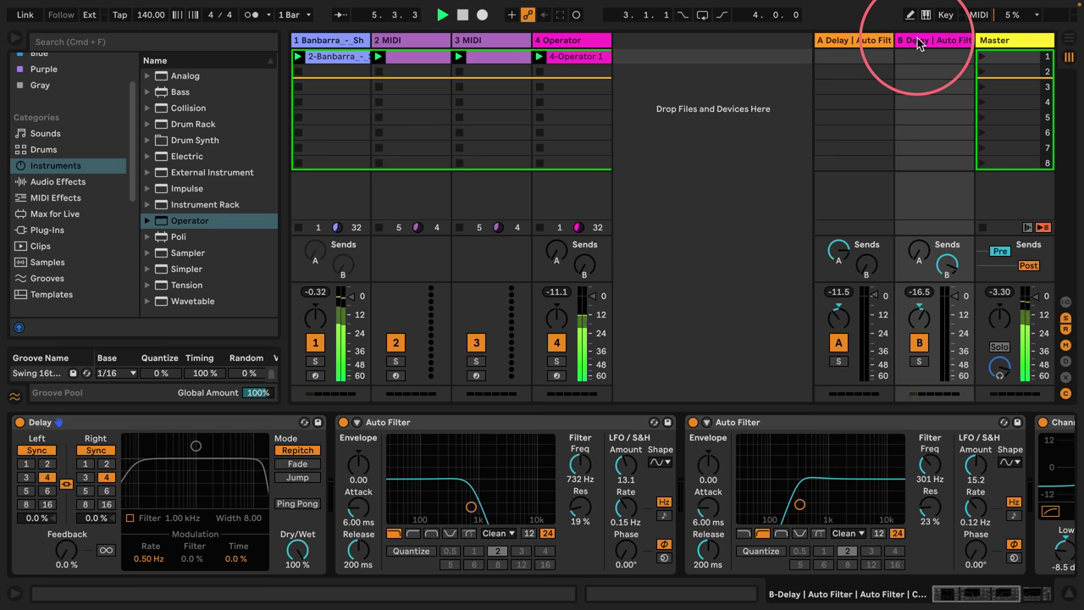
click(338, 40)
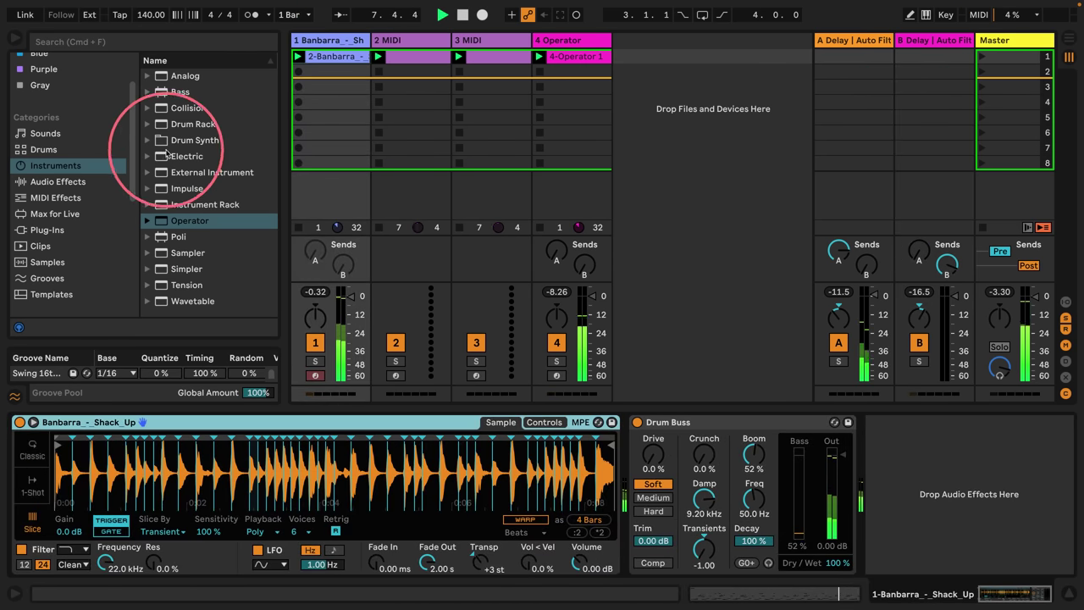
click(47, 181)
scroll(178, 190, down, 3)
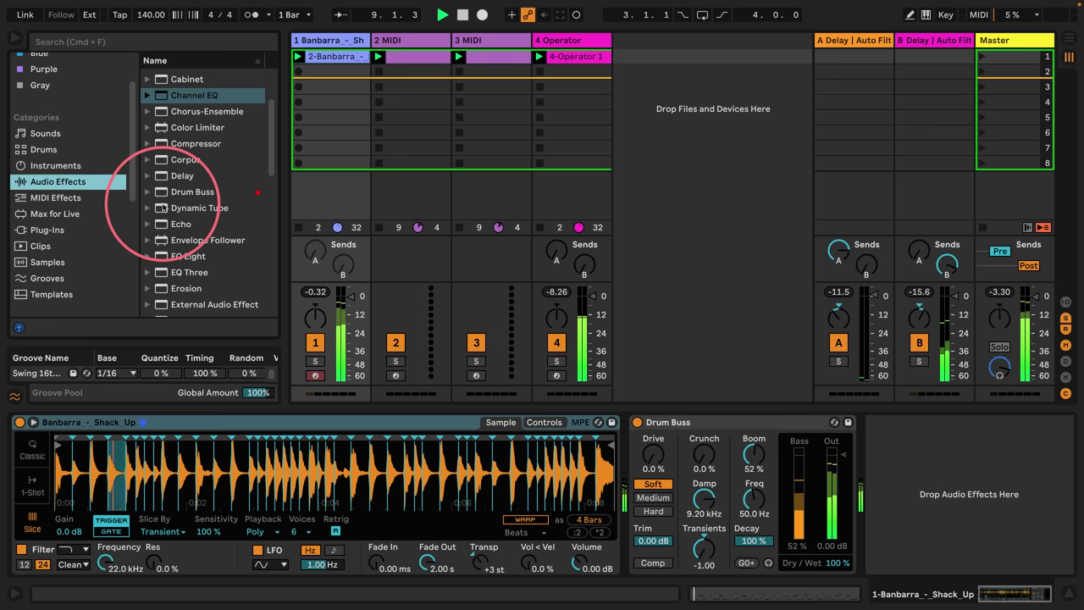
drag(164, 180, 627, 435)
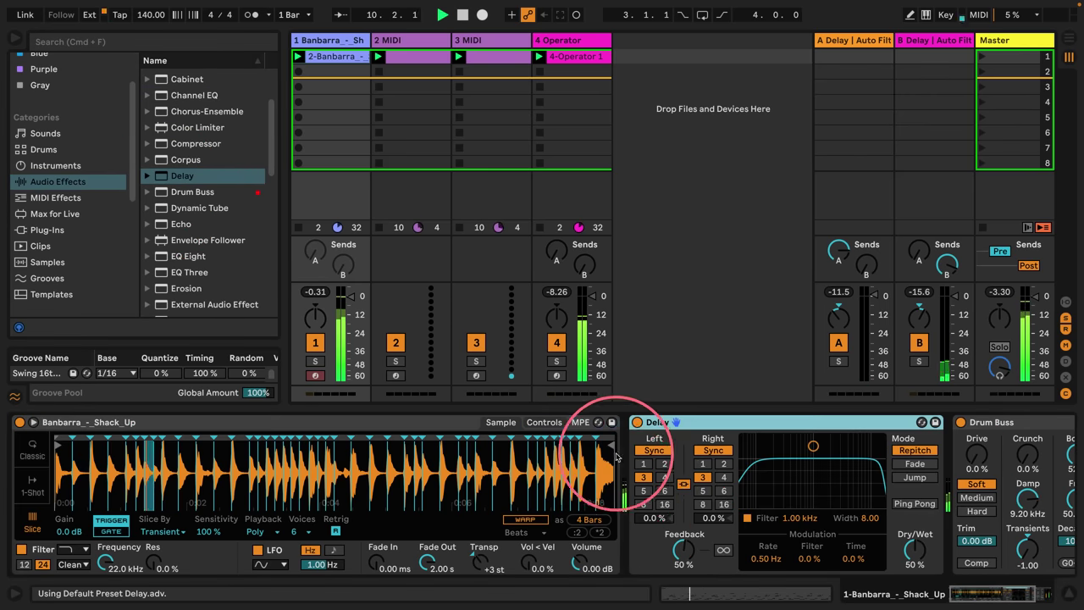
drag(913, 547, 910, 552)
drag(684, 549, 688, 584)
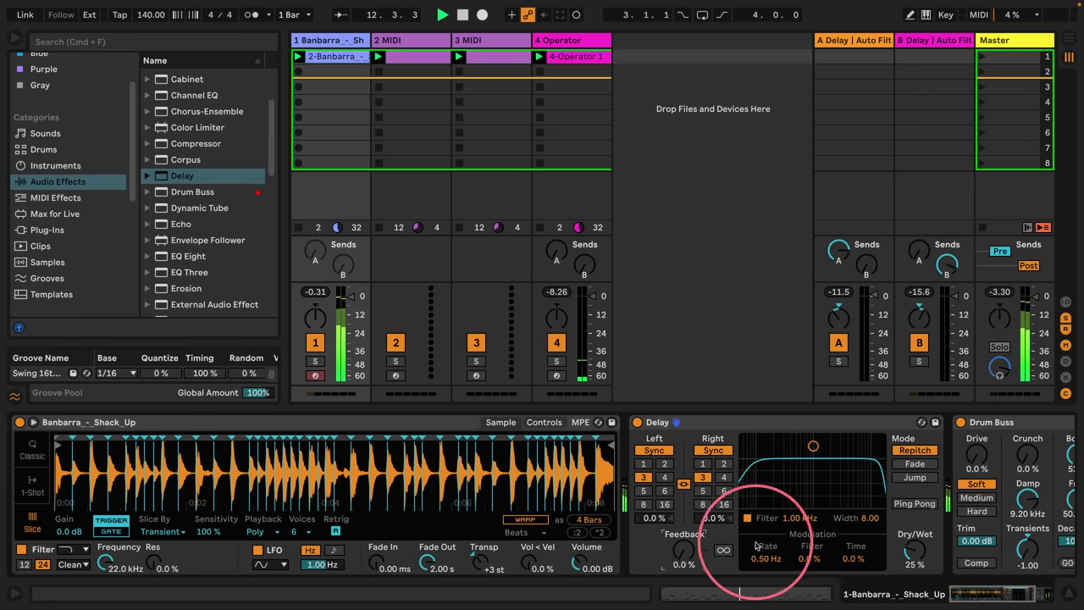
drag(906, 556, 906, 560)
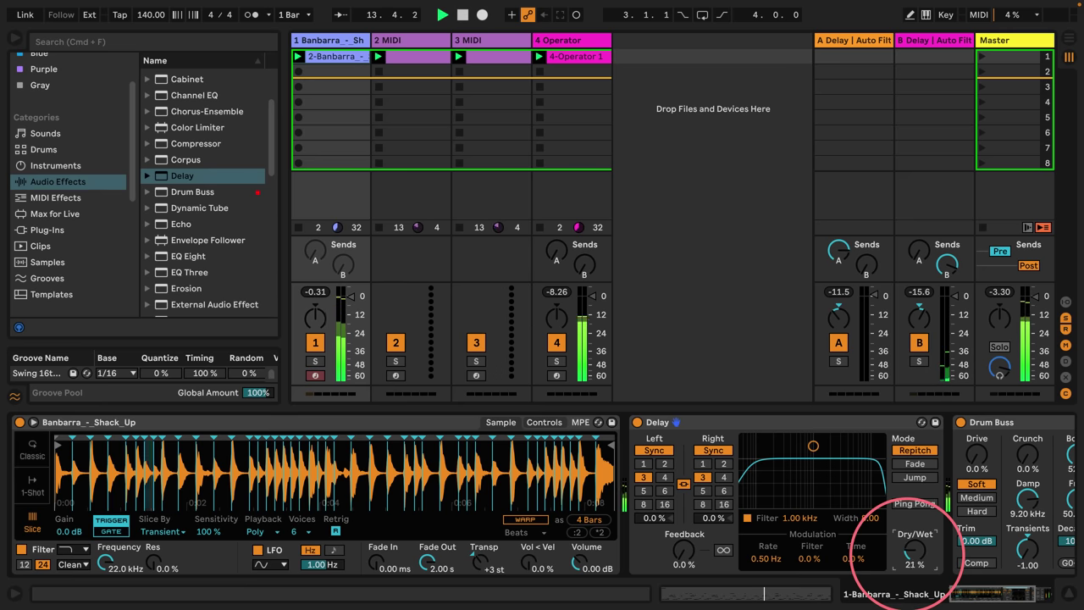
click(16, 44)
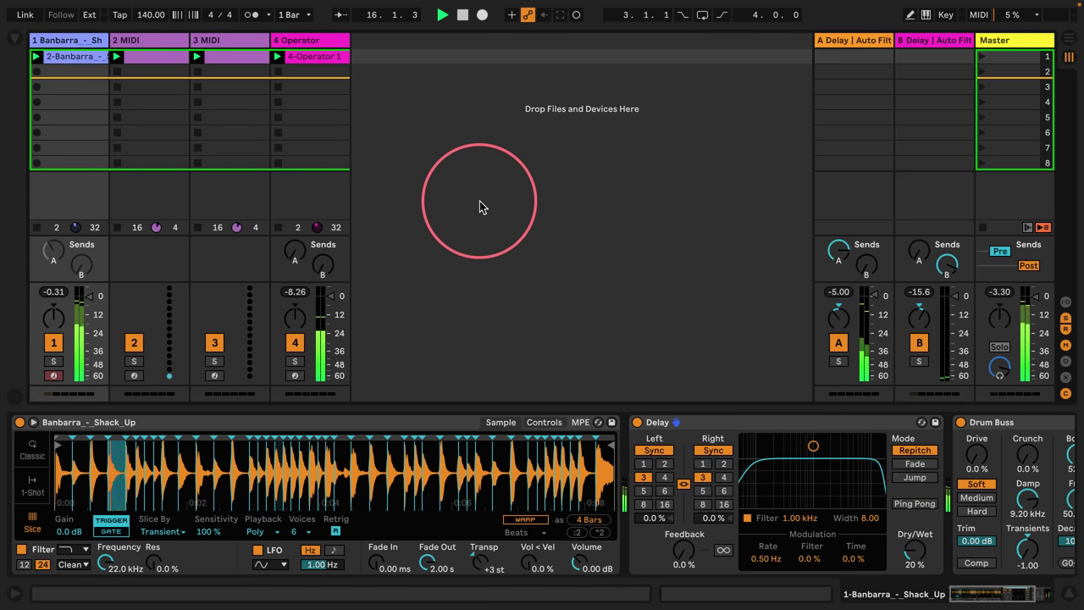
Add the Glue Compressor preset "Mastering - Make It Loud" before the Limiter on the Master track.
click(995, 40)
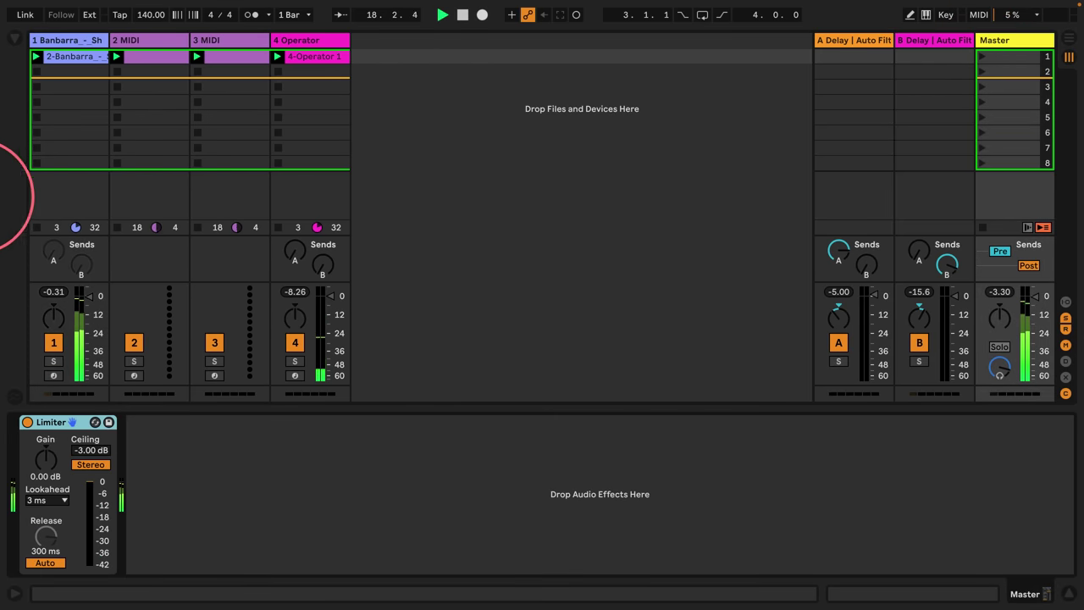
click(15, 40)
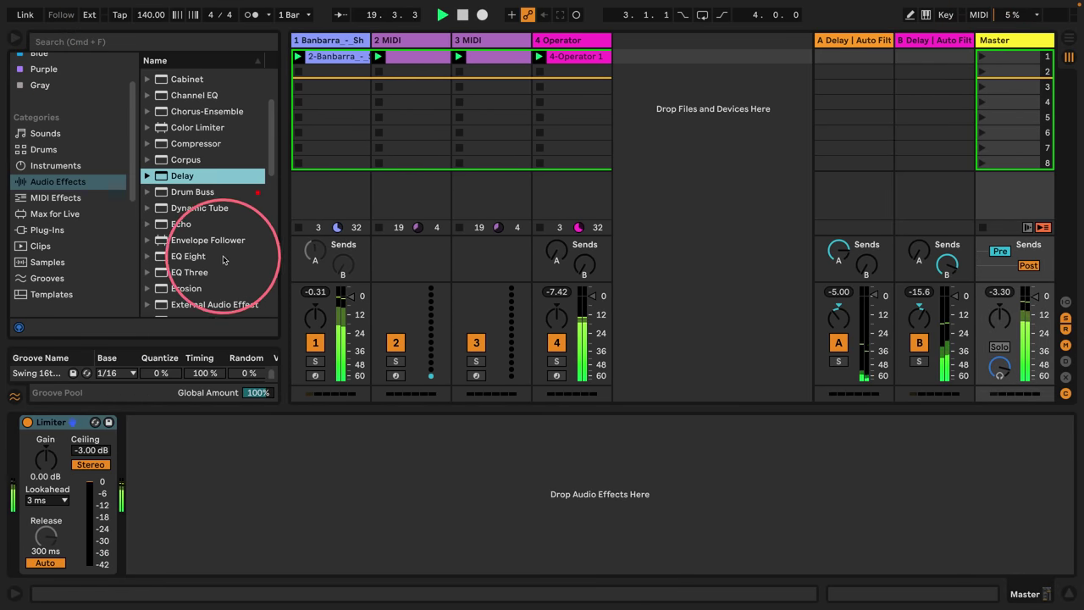
scroll(229, 258, down, 4)
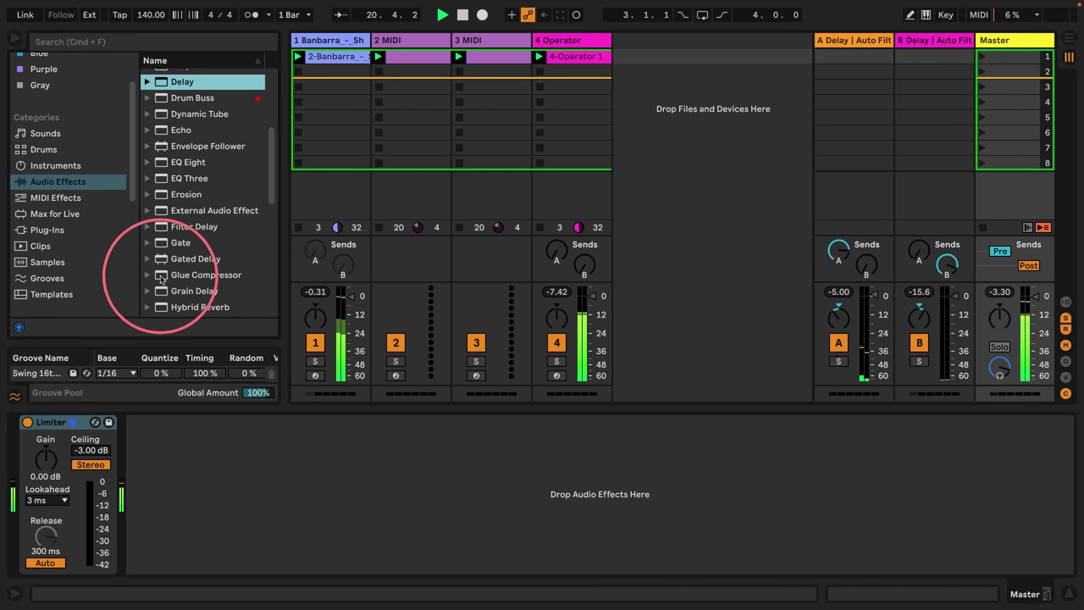
click(161, 294)
scroll(172, 246, down, 5)
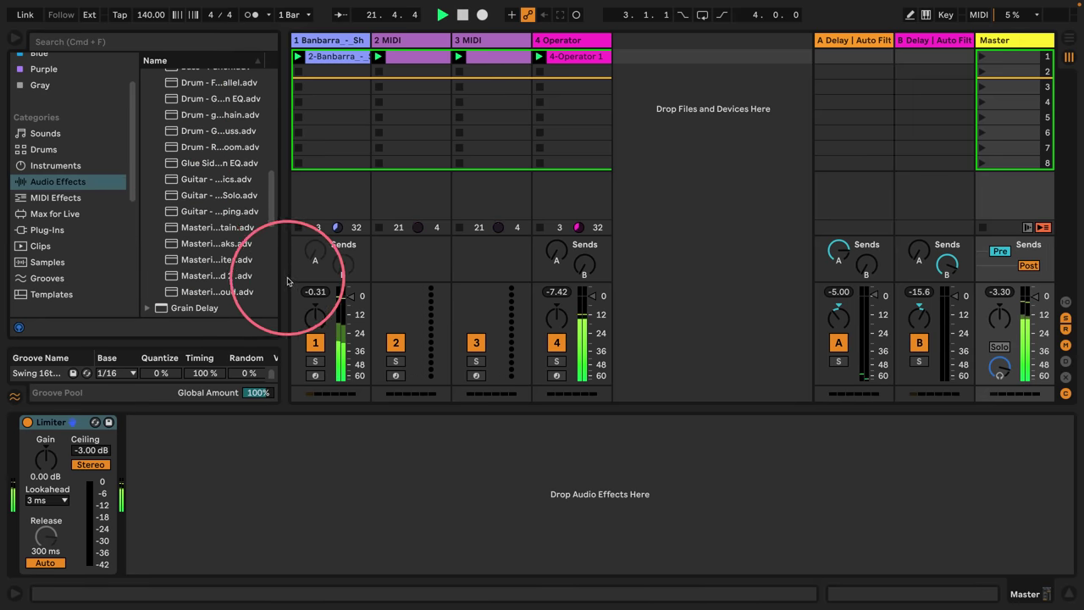
drag(286, 286, 484, 289)
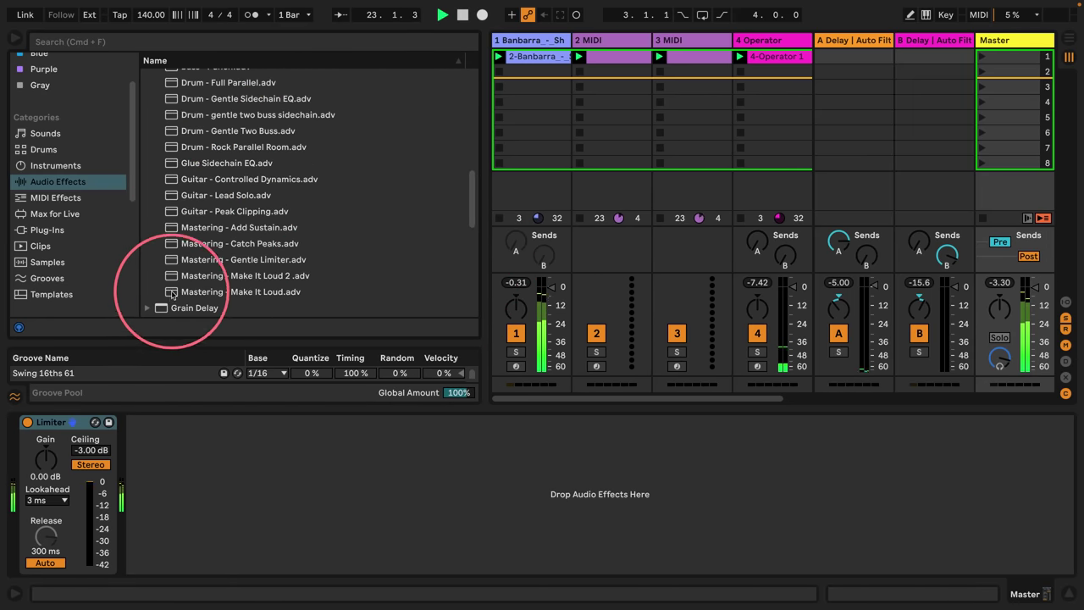
drag(184, 292, 21, 451)
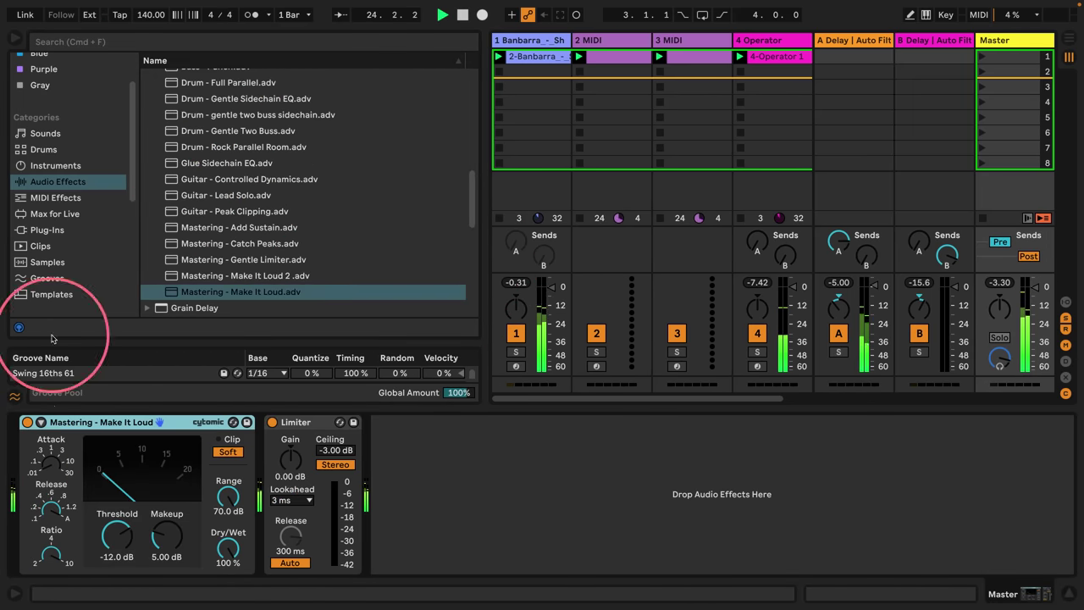
click(15, 38)
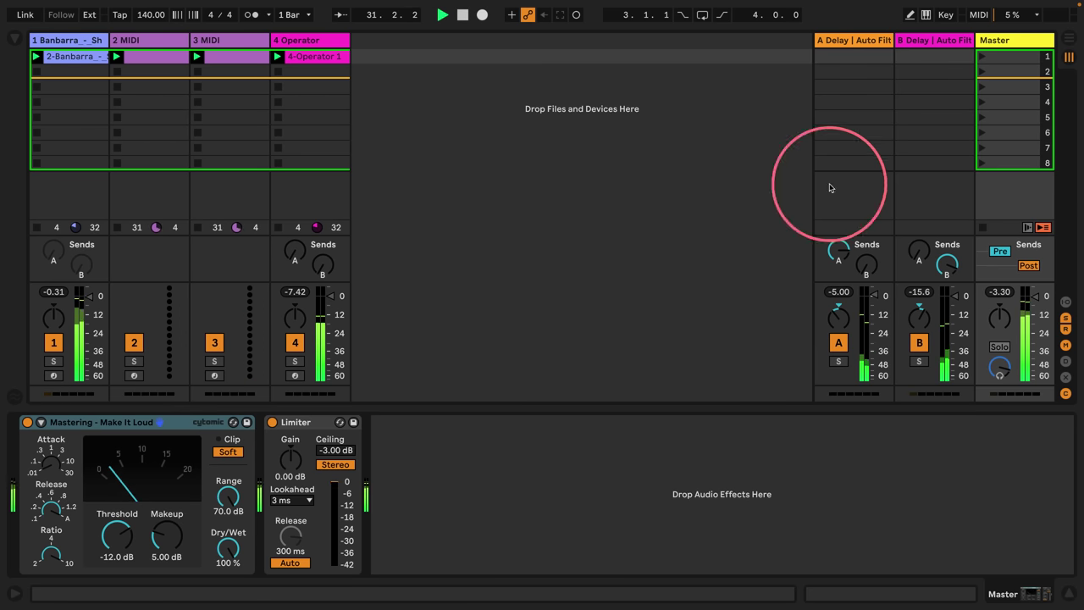
Set the low-pass Auto Filter to 1.84 kHz with 17% resonance on return B, and 2.28 kHz with 15% on return A.
click(934, 42)
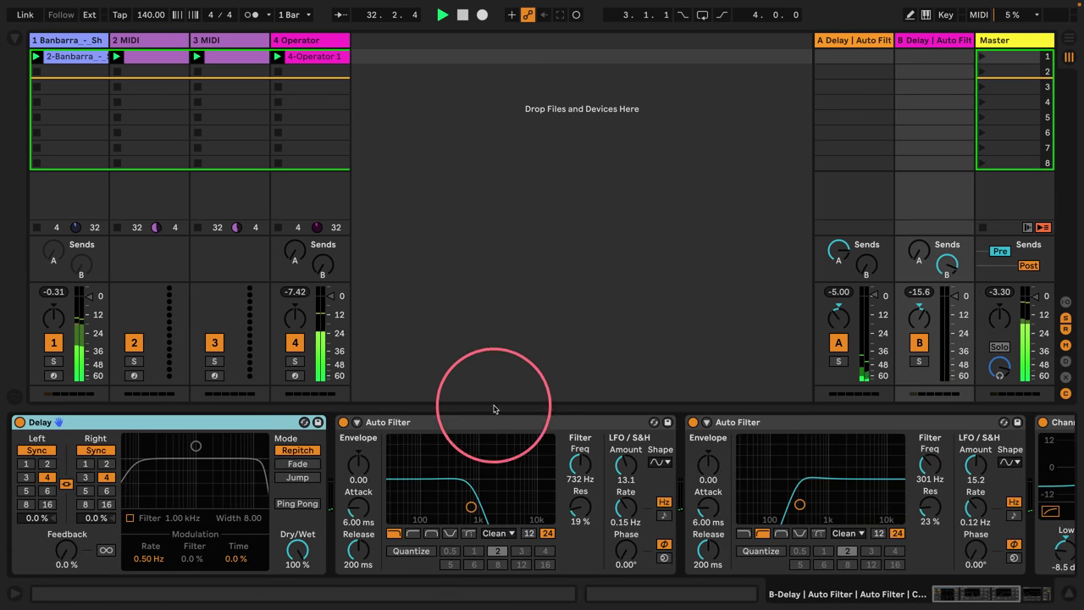
drag(470, 506, 493, 508)
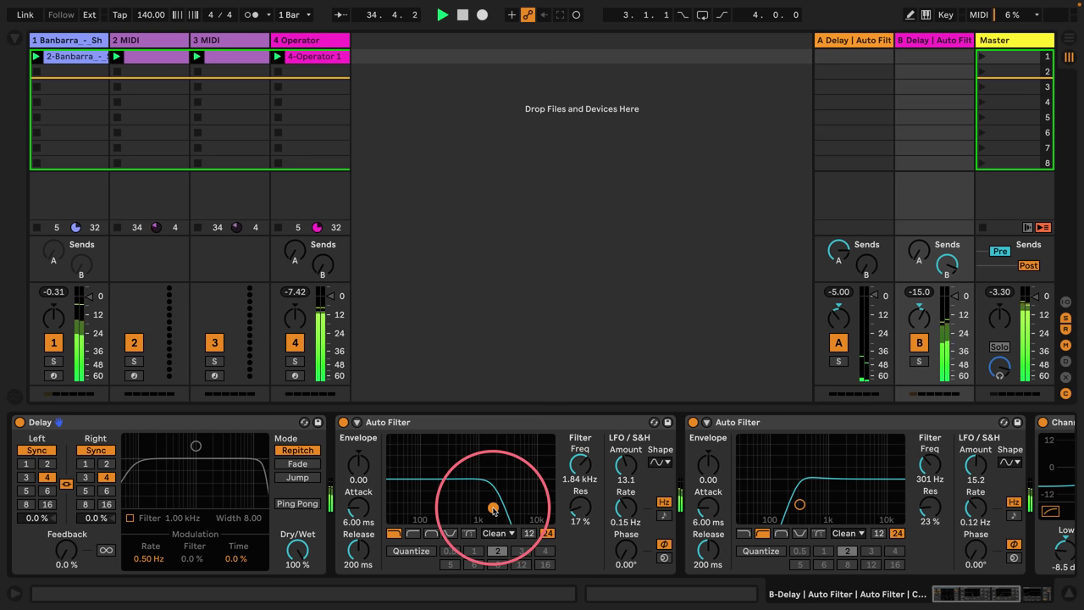
click(836, 40)
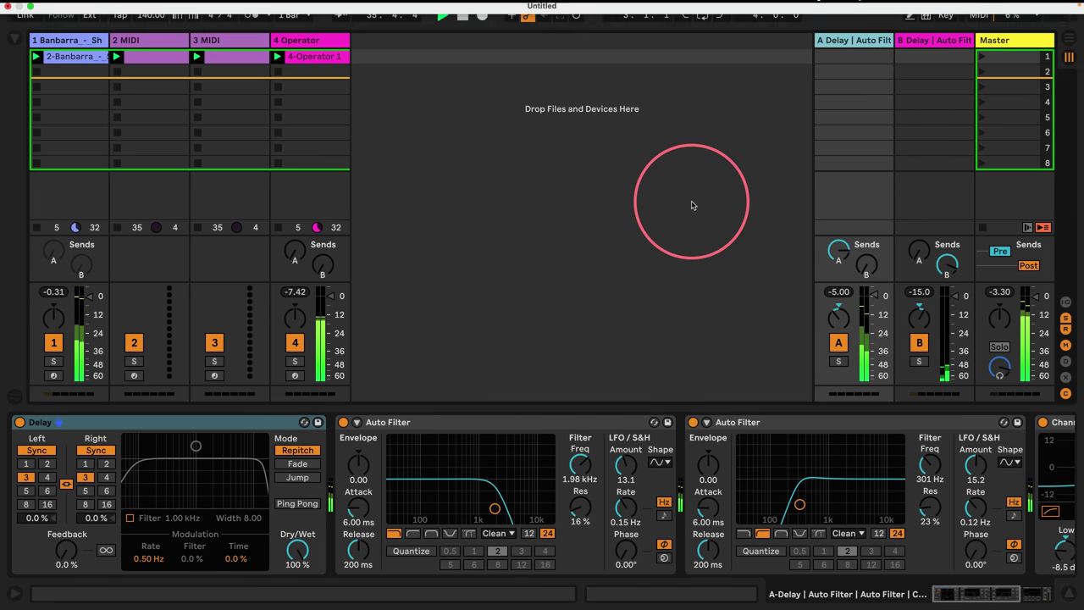
drag(494, 508, 499, 509)
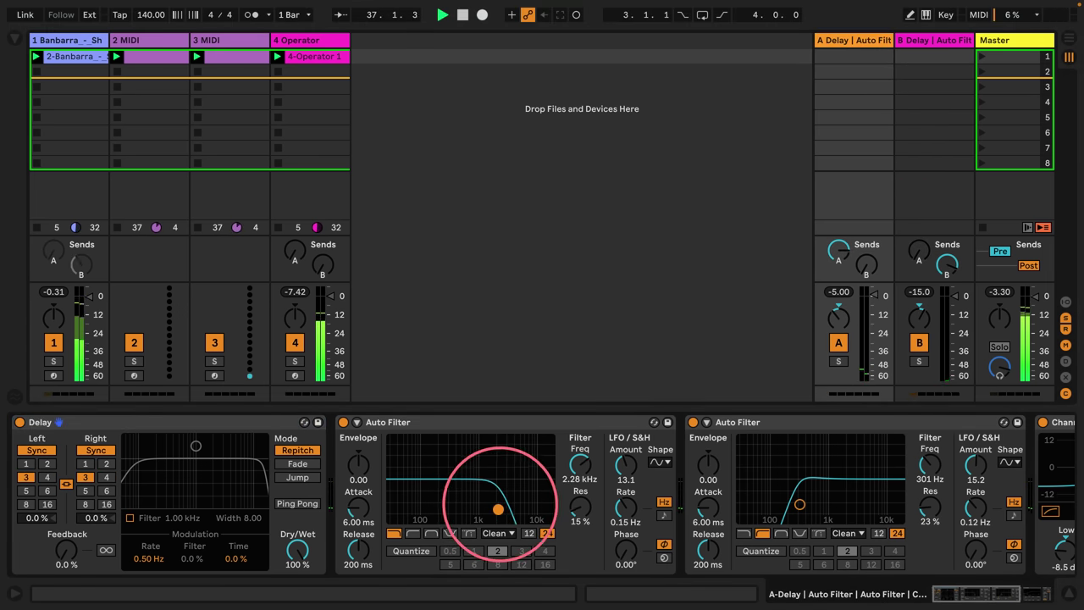
Set the Envelope MIDI release to 5.65 s on the 2 MIDI track and 4.51 s on the 3 MIDI track.
click(63, 39)
click(133, 40)
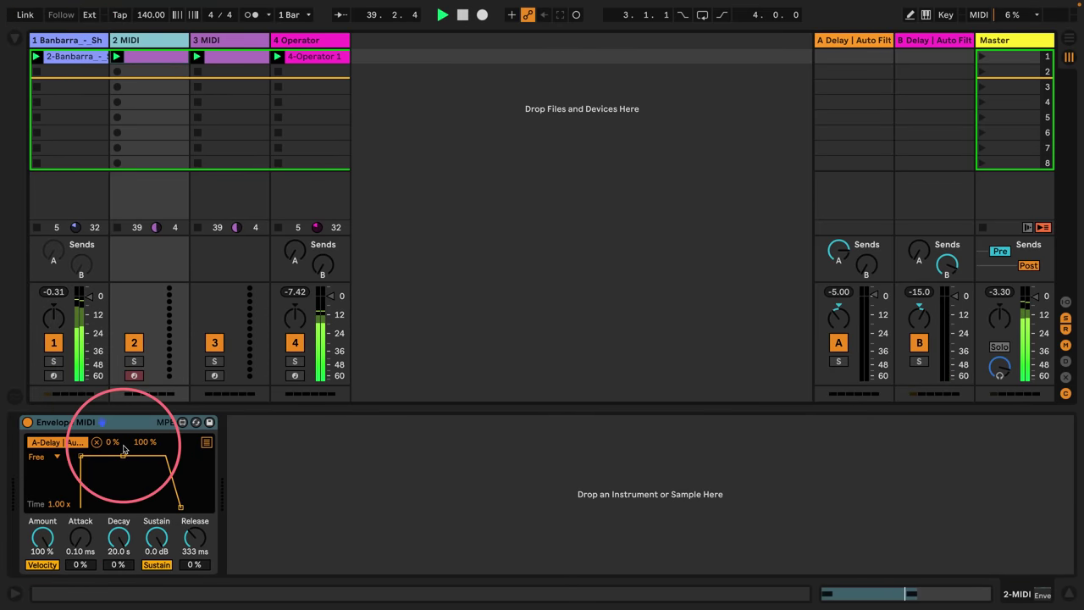
drag(181, 506, 195, 508)
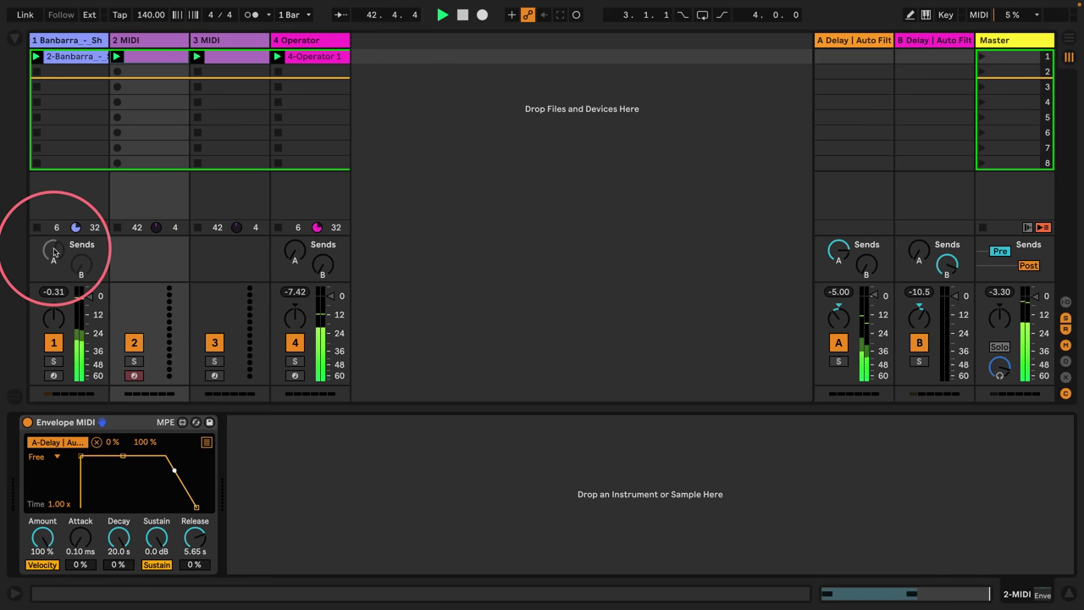
click(237, 43)
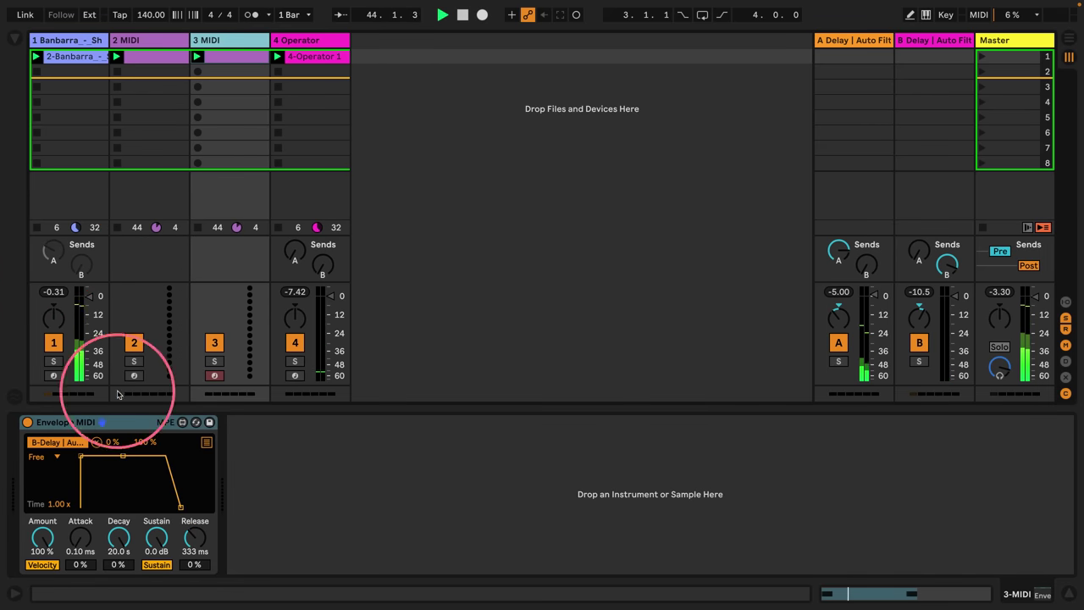
drag(179, 508, 195, 506)
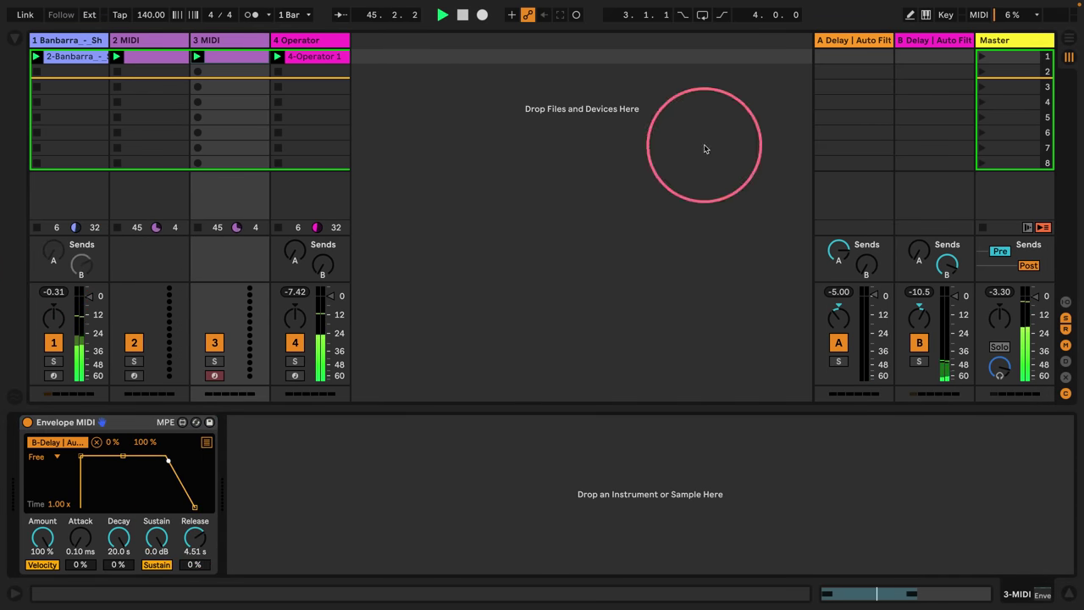
Insert a third return track and map a duplicate of the 3 MIDI envelope track to the breakbeat track's send C.
right_click(934, 40)
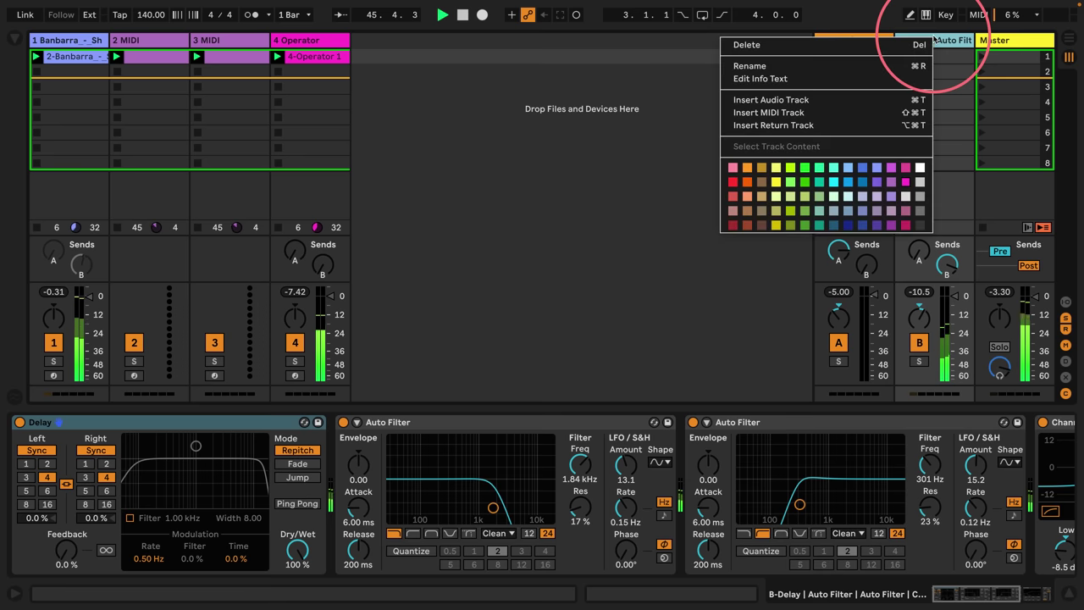
click(767, 127)
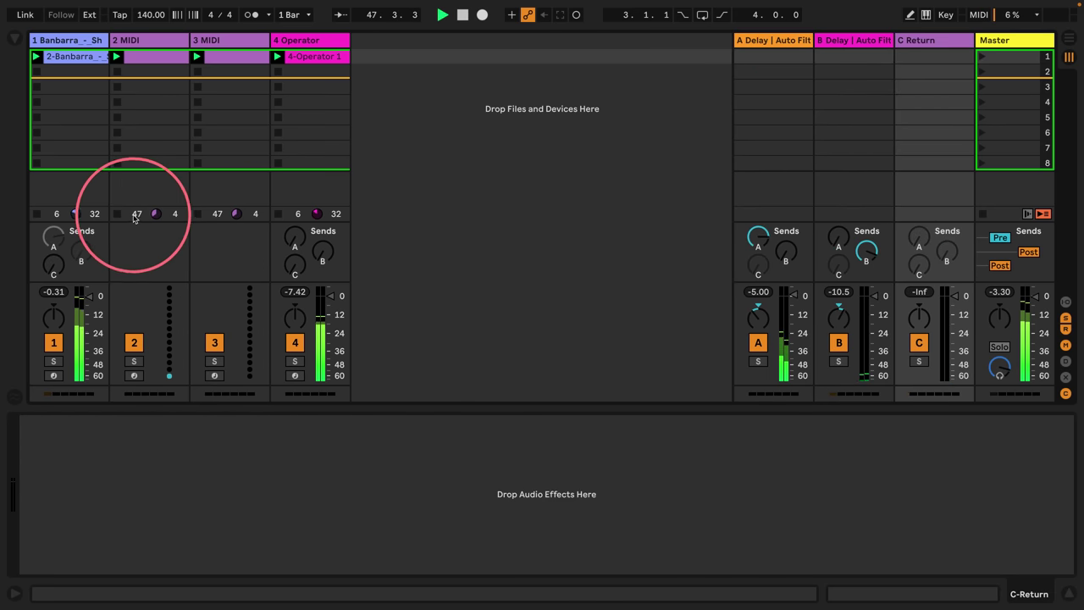
click(231, 42)
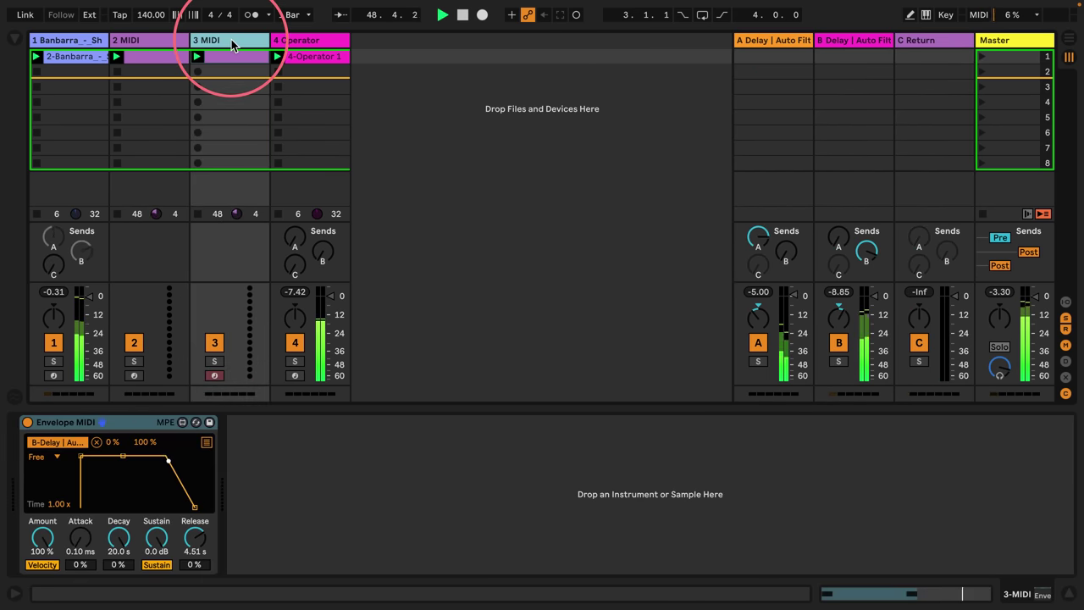
key(super+d)
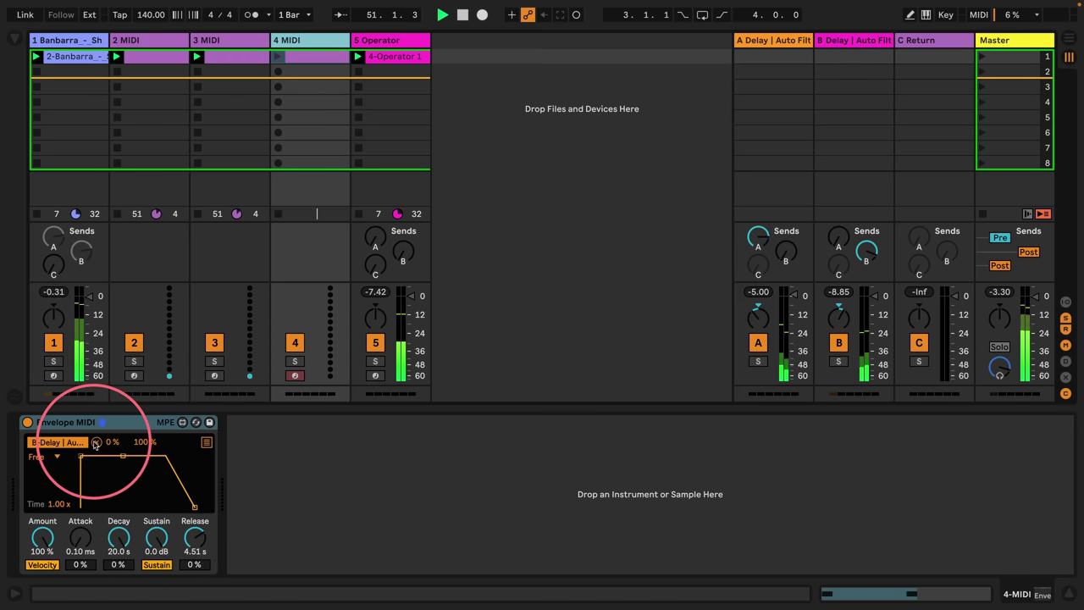
click(67, 441)
click(53, 269)
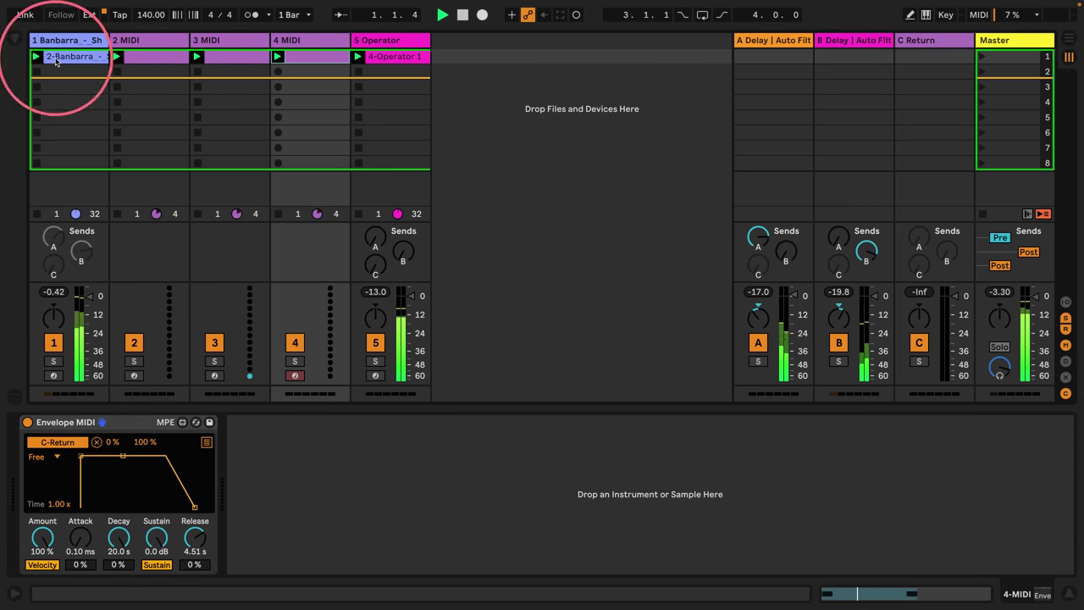
Load the Reverb audio effect onto return track C.
click(12, 39)
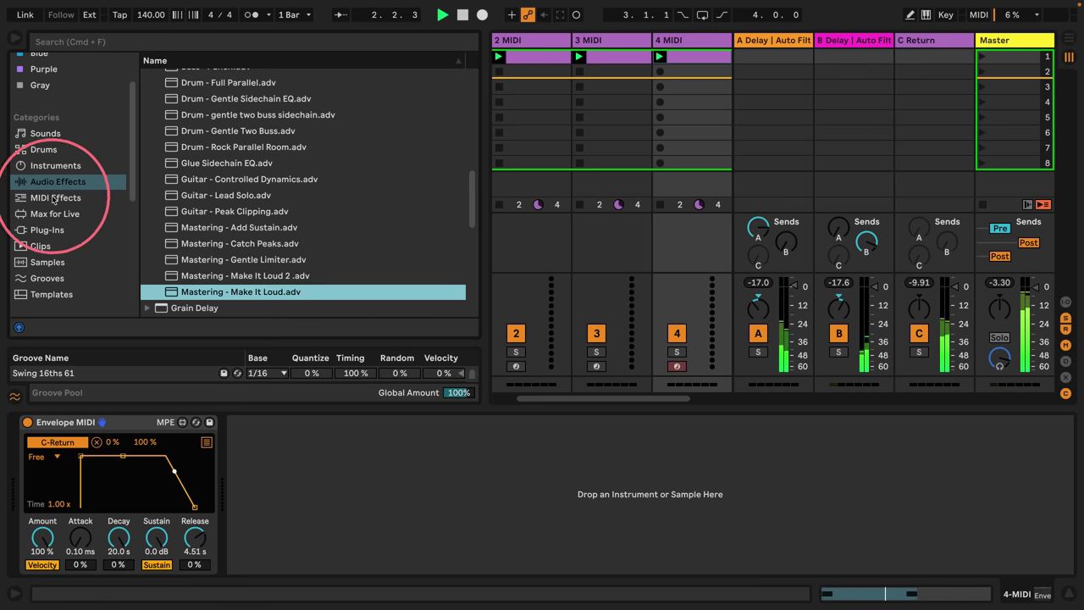
click(37, 179)
scroll(242, 169, up, 5)
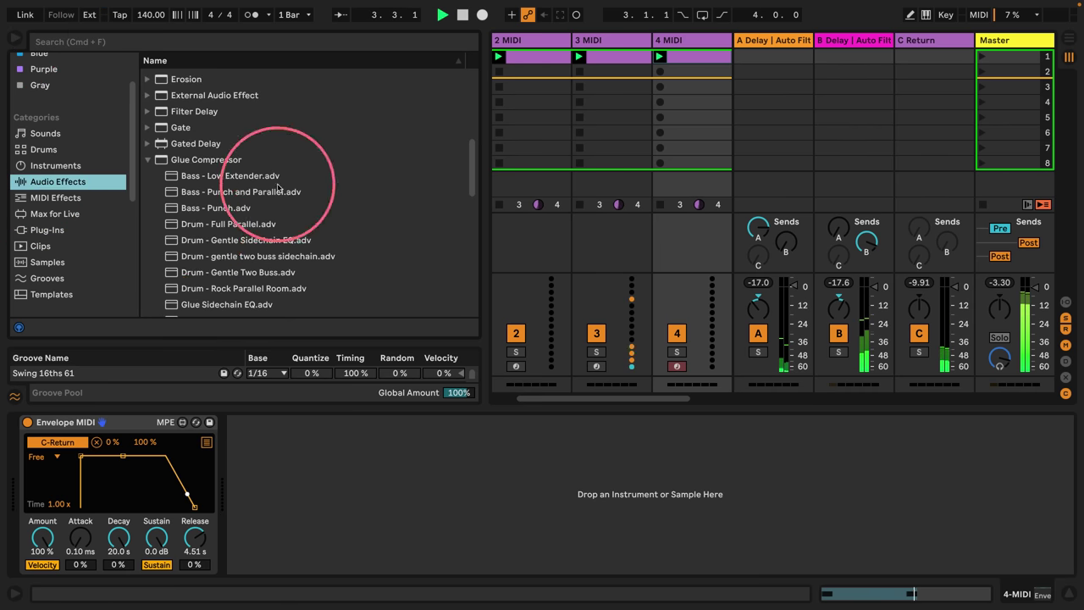
click(146, 257)
scroll(161, 203, down, 8)
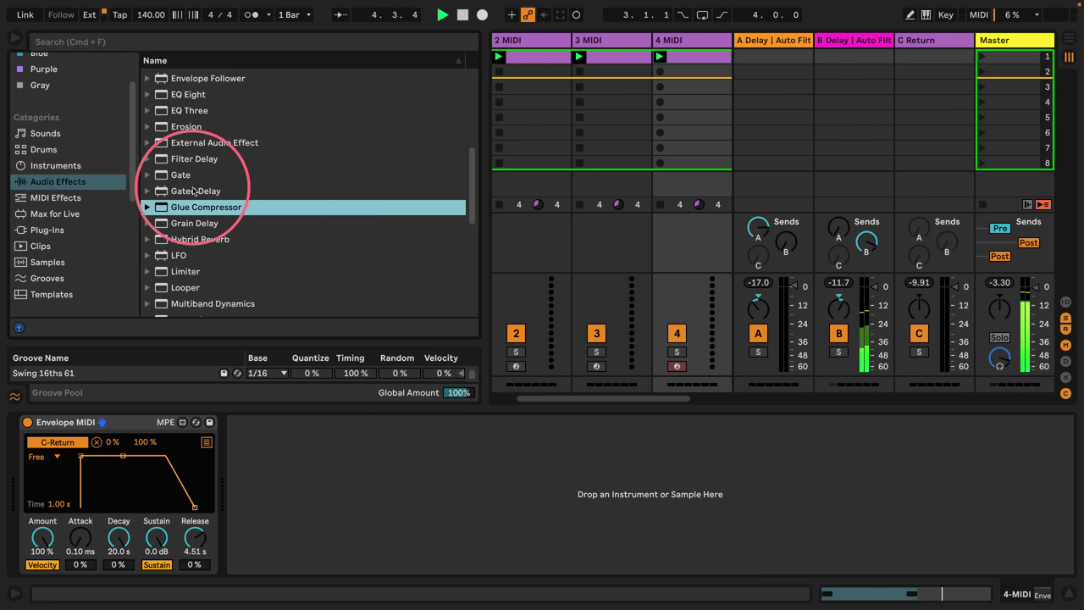
scroll(193, 193, down, 1)
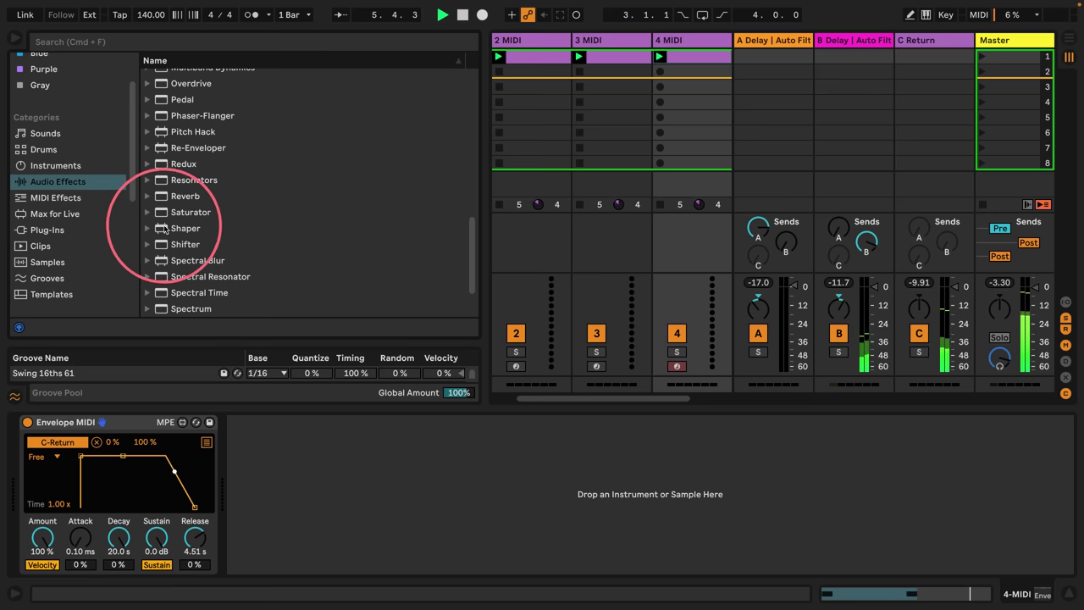
click(182, 196)
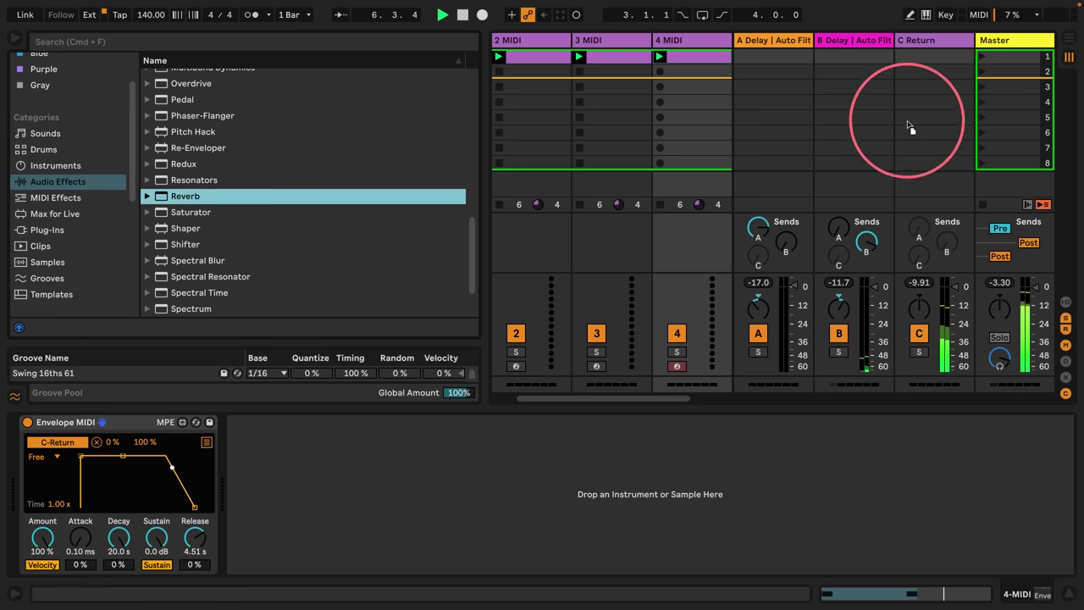
click(928, 40)
key(Return)
scroll(237, 246, down, 2)
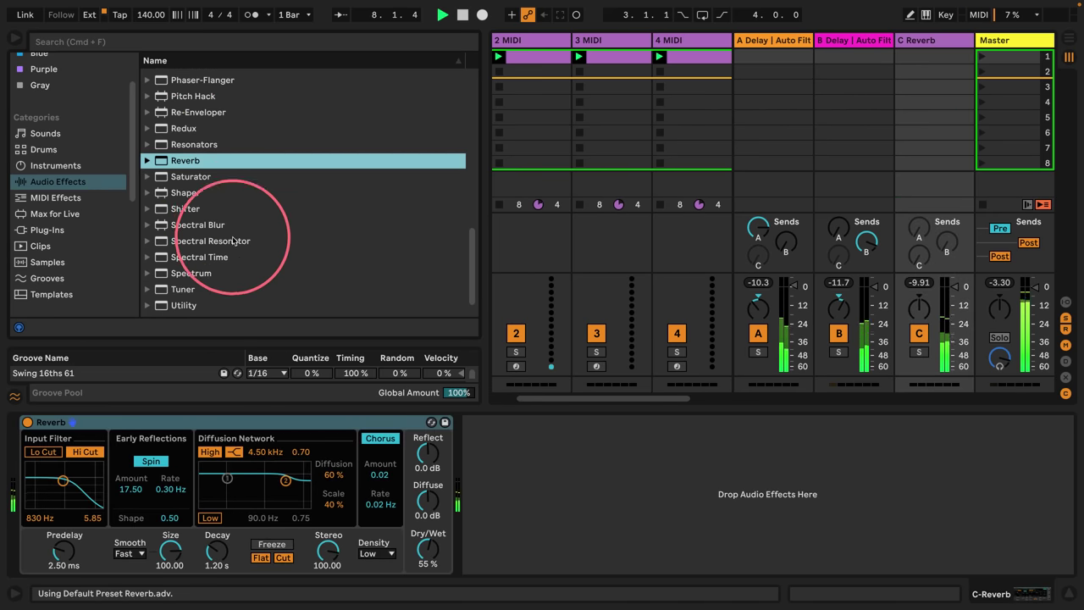
Shape the 4 MIDI track's Envelope MIDI with a 1.94 s decay, -inf dB sustain and 426 ms release.
drag(486, 228, 182, 206)
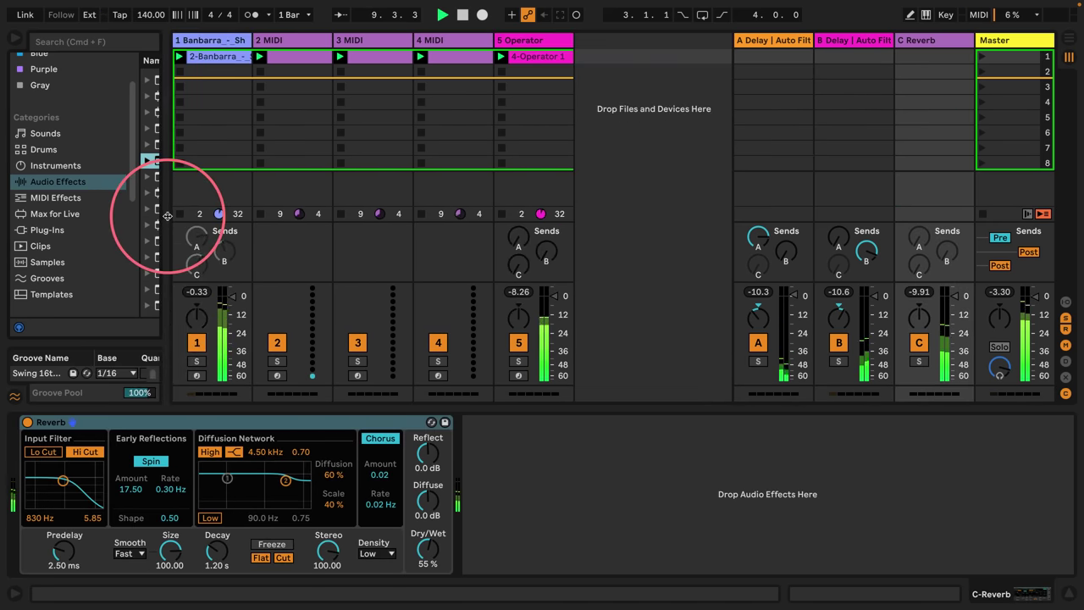
click(453, 42)
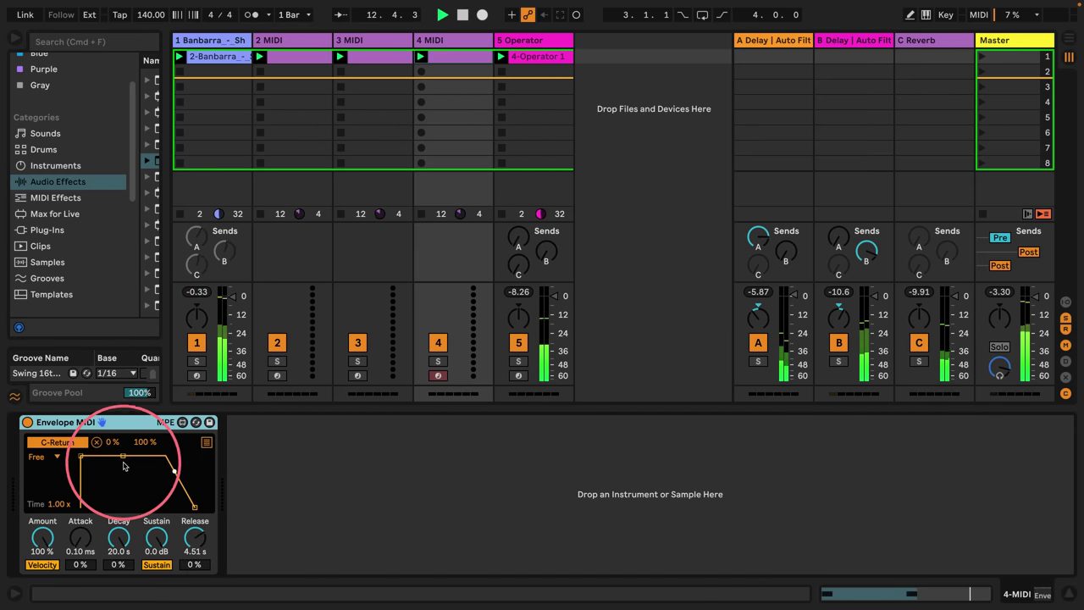
drag(124, 457, 193, 557)
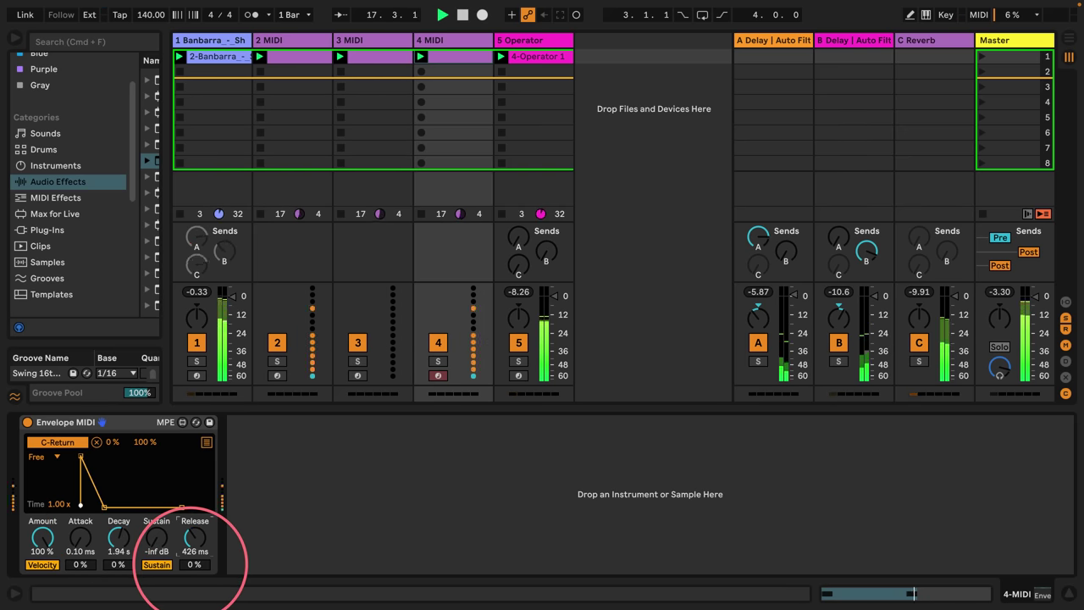
Place a Limiter after the Reverb on return track C.
drag(167, 267, 315, 266)
scroll(194, 296, down, 3)
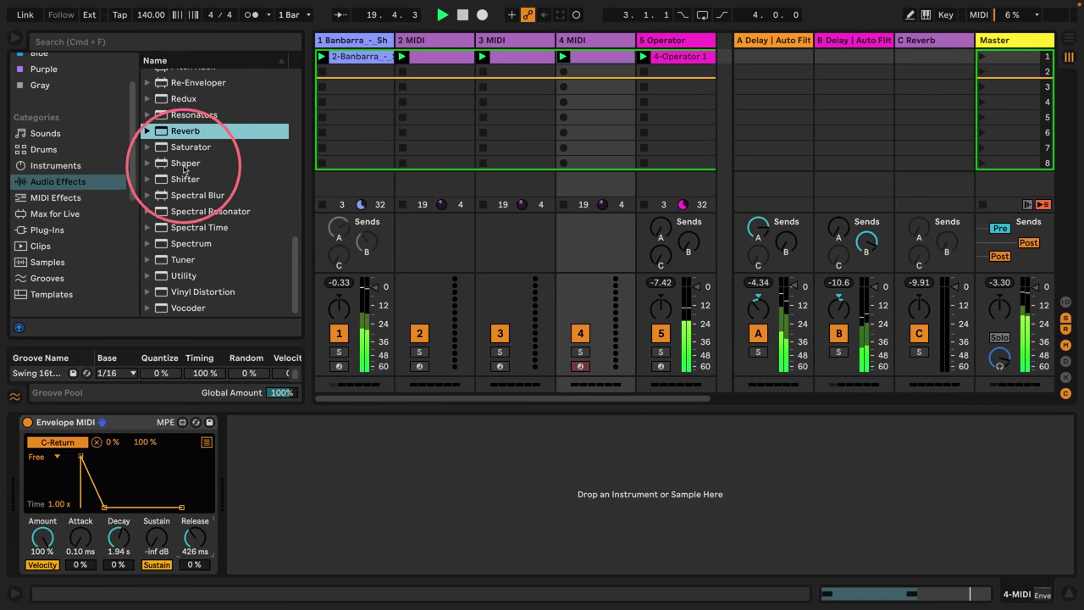
scroll(184, 168, up, 6)
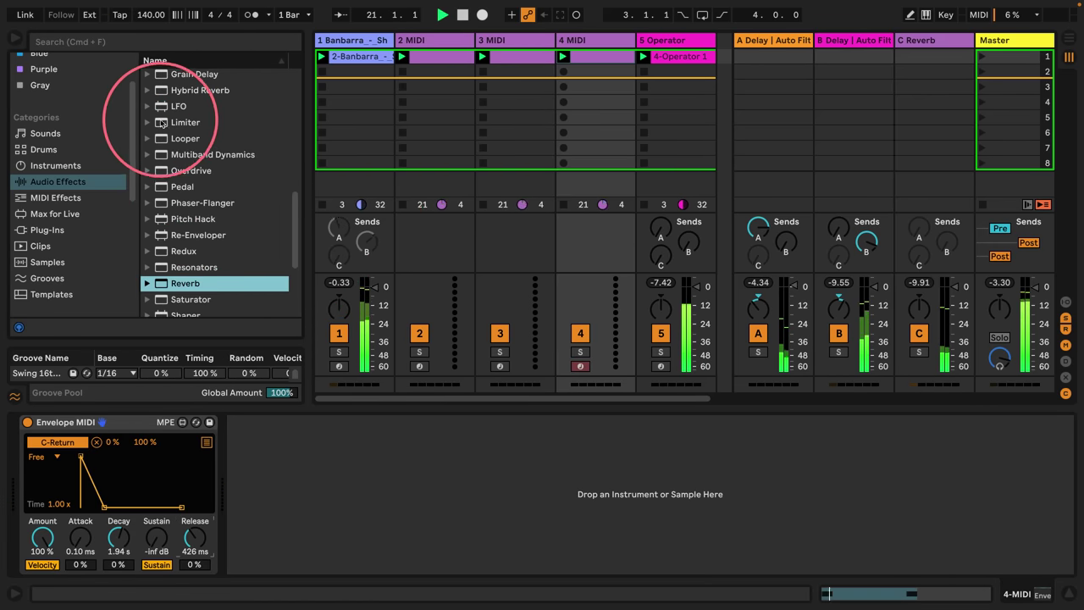
drag(161, 123, 276, 461)
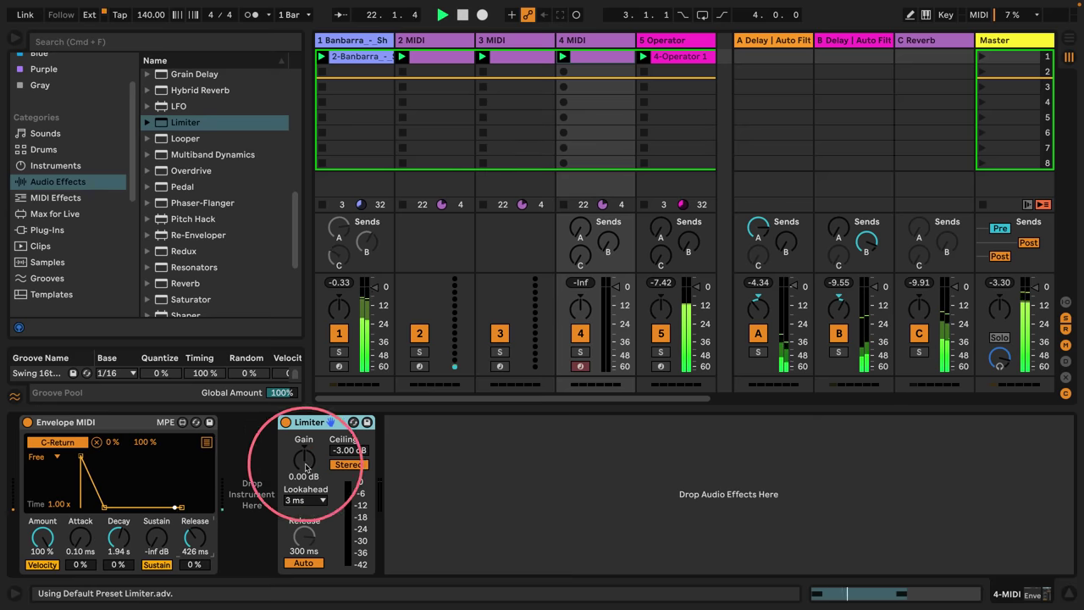
click(666, 297)
click(938, 51)
click(572, 466)
key(super+v)
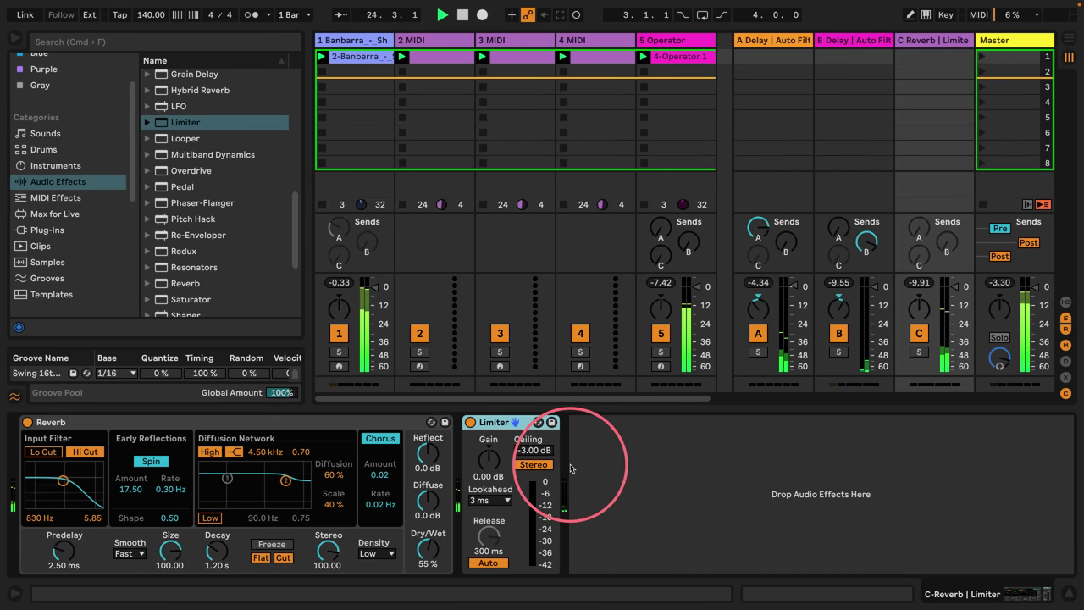
Set the Reverb to 100% wet, size 3.95 and decay 4.76 s, and enable return C's sends with its own send C turned up.
drag(427, 548, 424, 508)
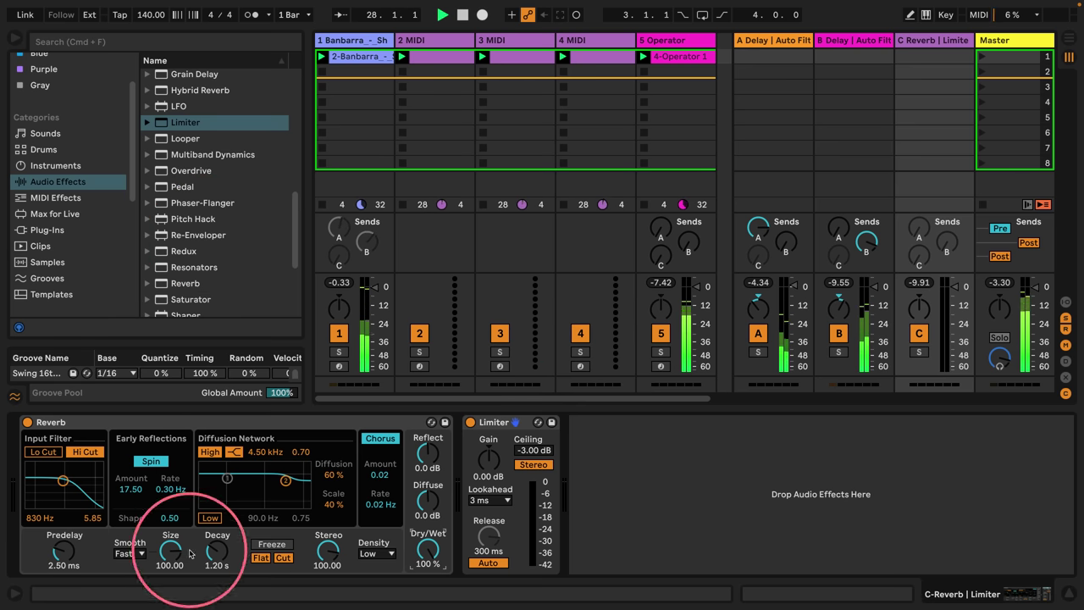
drag(170, 550, 169, 567)
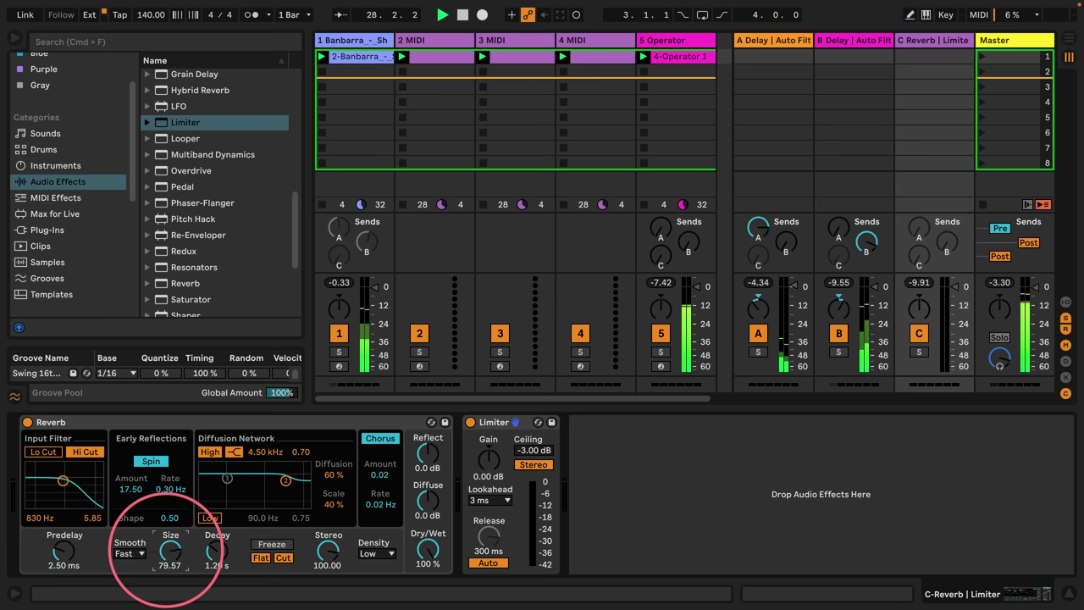
right_click(920, 256)
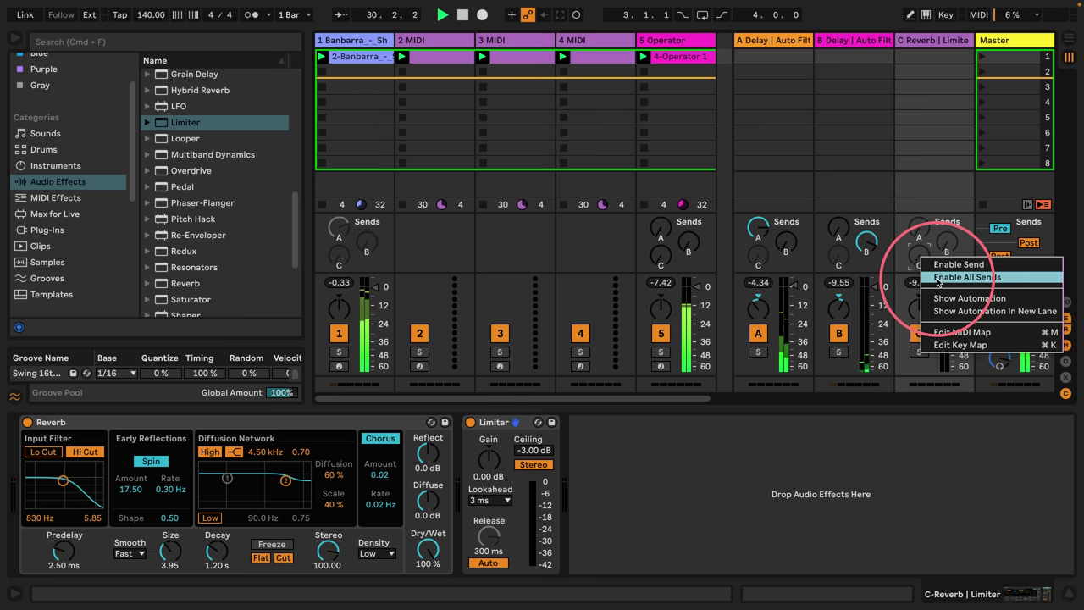
click(965, 277)
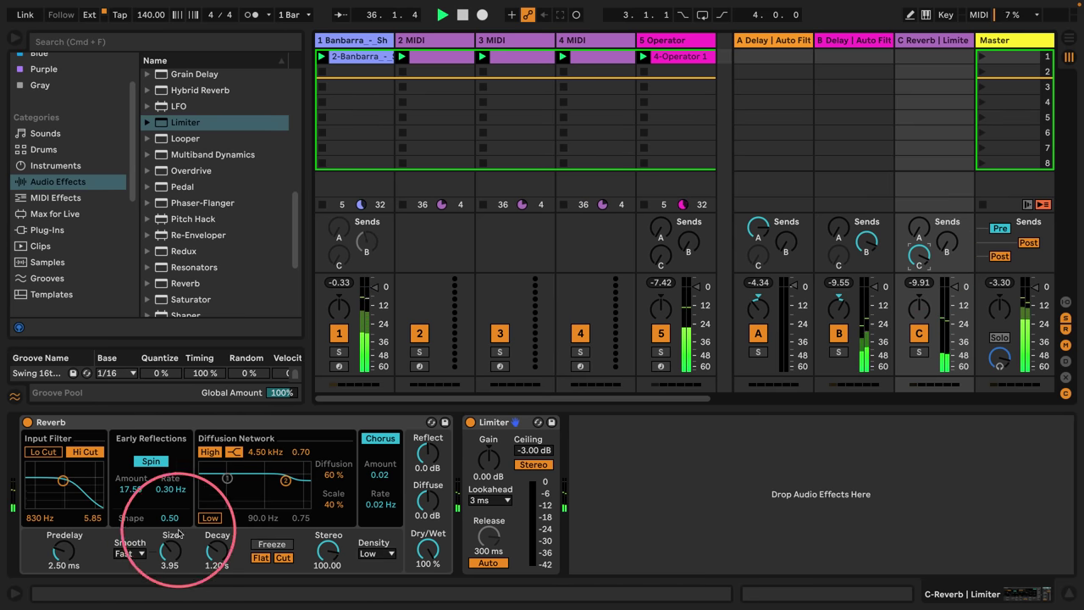
drag(216, 556, 215, 546)
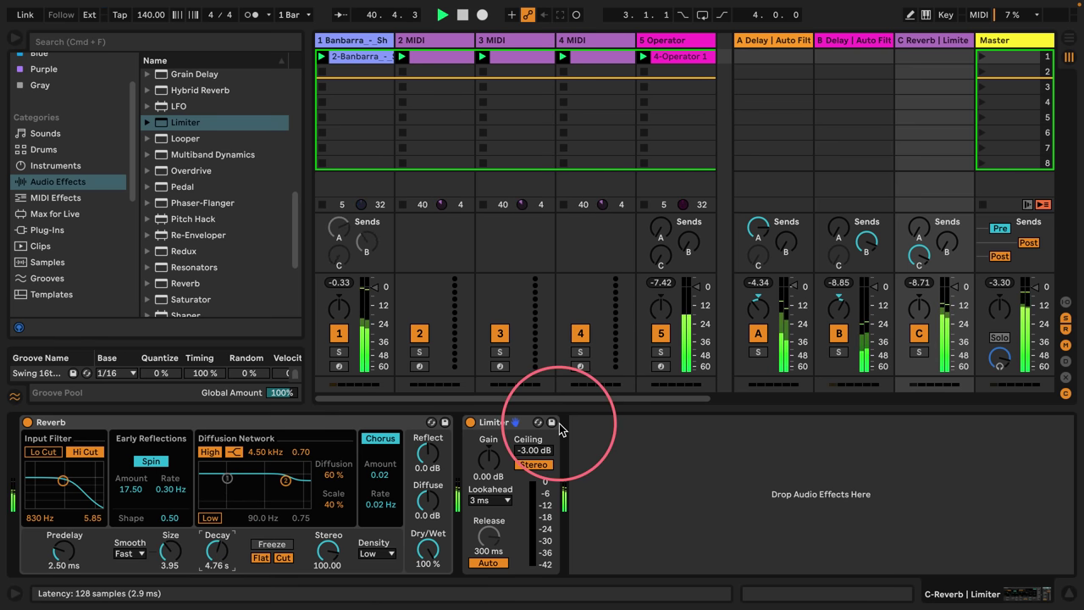
Insert a band-pass Auto Filter between Reverb and Limiter at 1.04 kHz, 31% resonance, with LFO amount 30.0 and rate 0.04 Hz.
scroll(178, 220, up, 5)
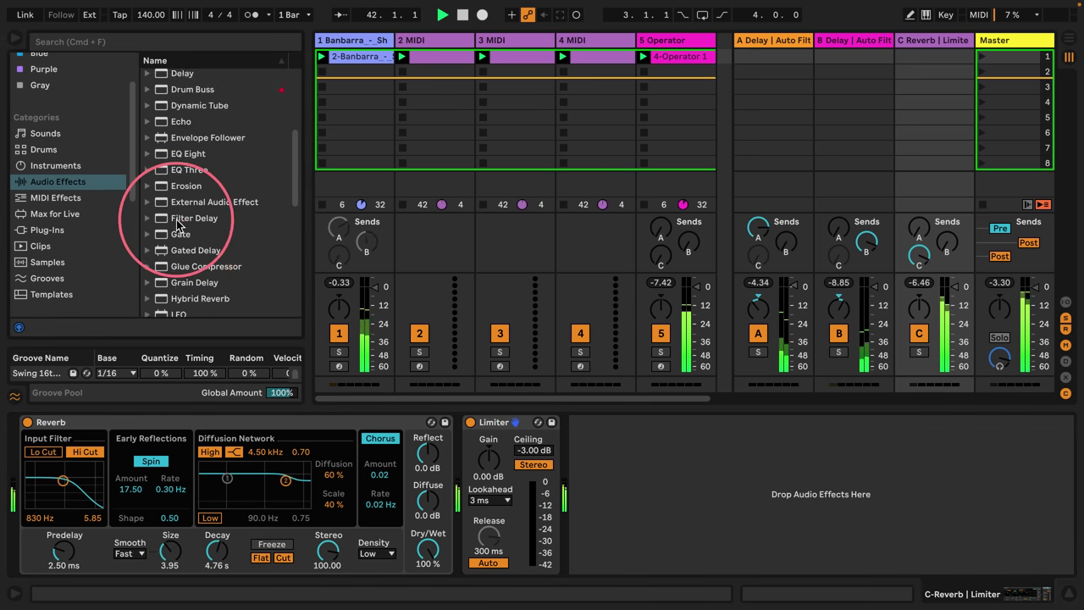
scroll(179, 224, up, 6)
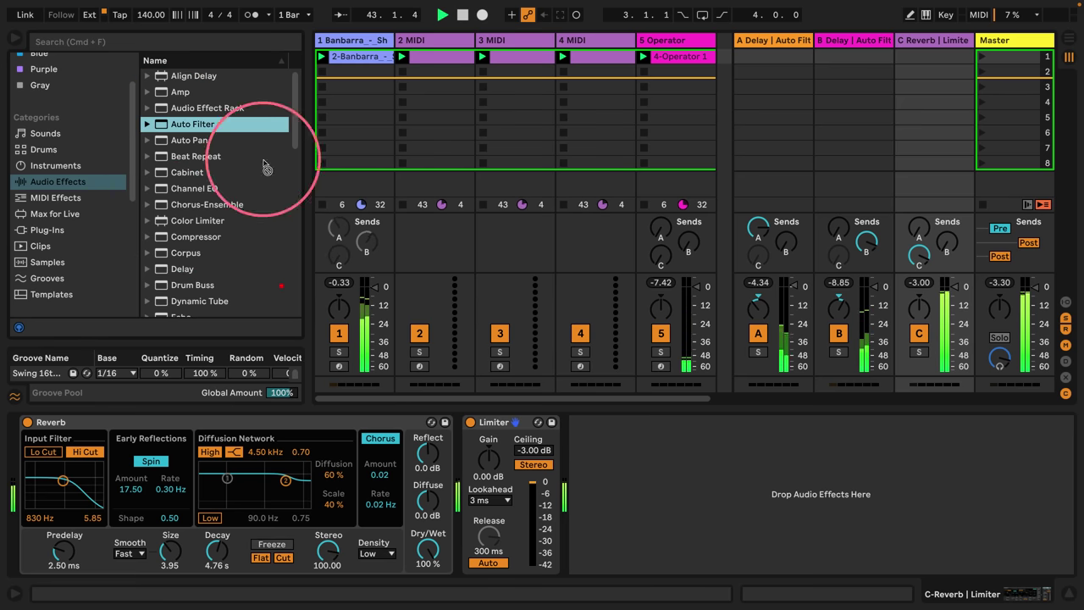
drag(265, 166, 398, 452)
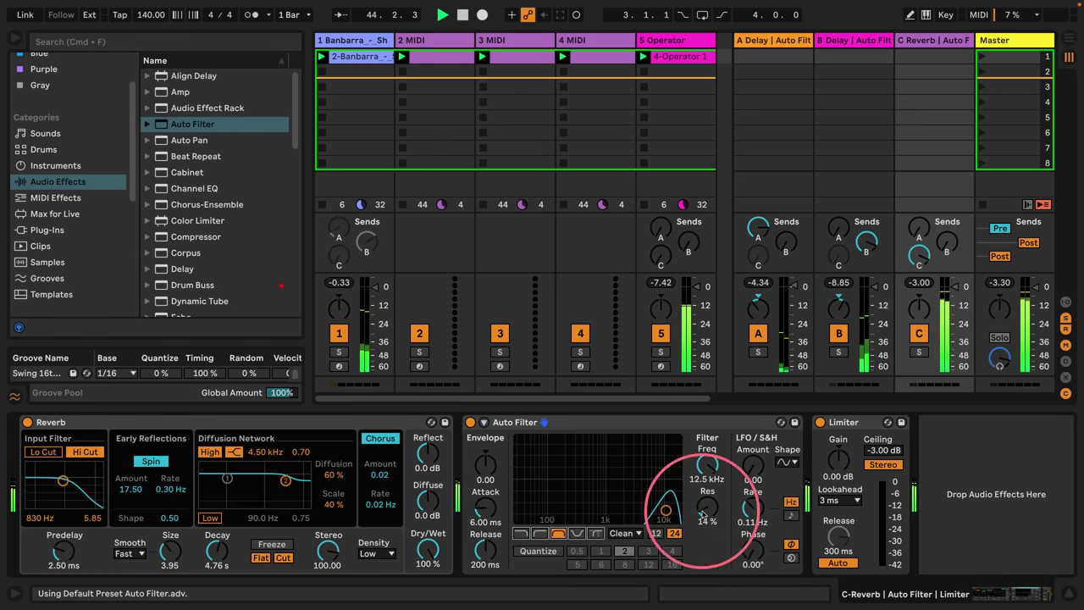
drag(665, 511, 606, 499)
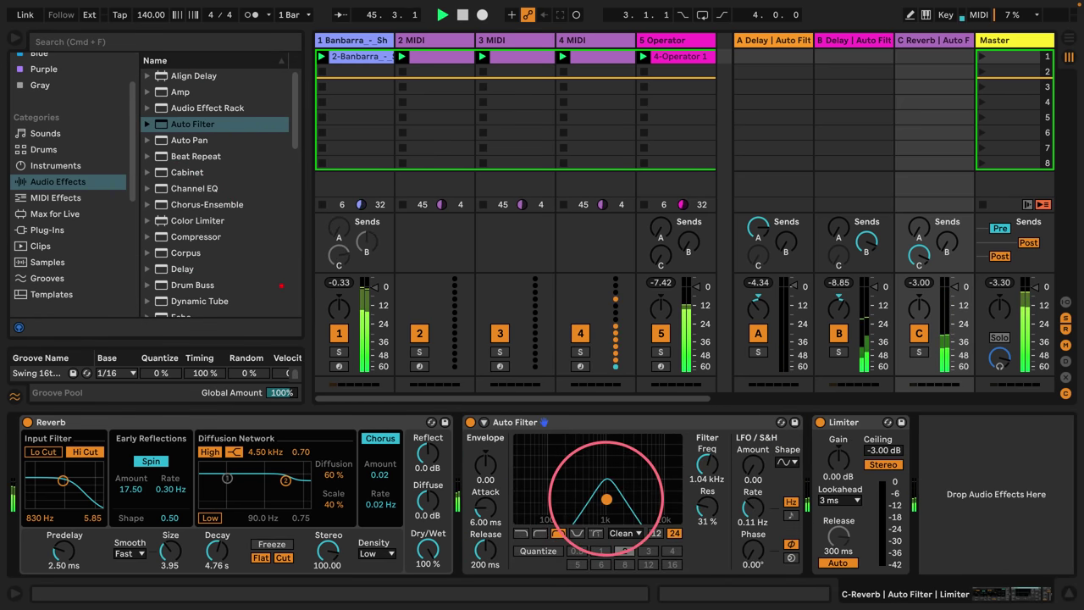
drag(751, 466, 745, 510)
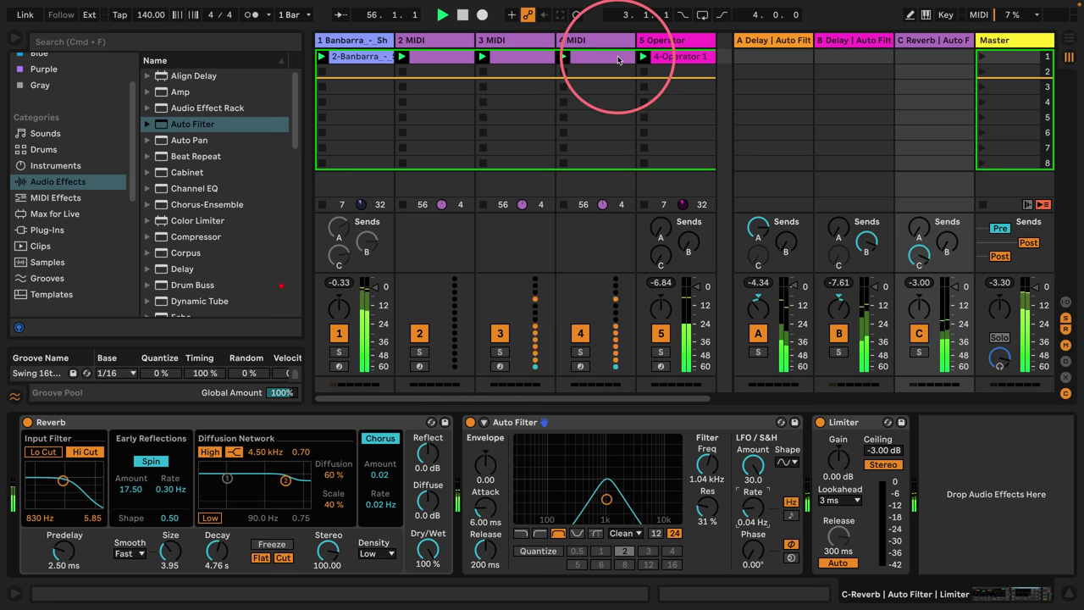
Insert a fourth return track with a Delay on it and turn up the breakbeat track's send D during playback.
right_click(940, 43)
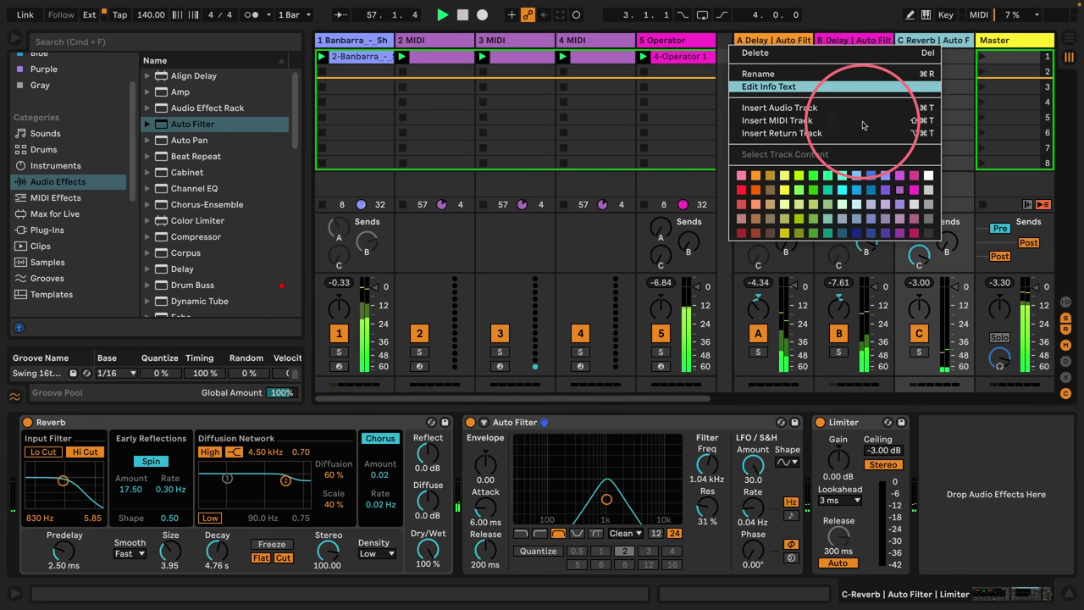
click(801, 133)
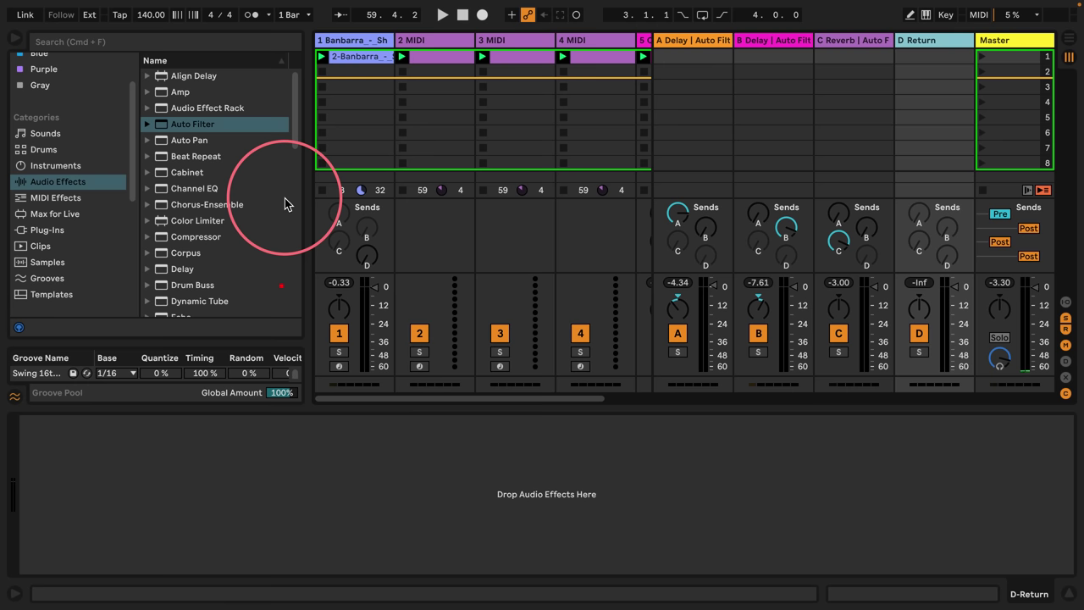
key(space)
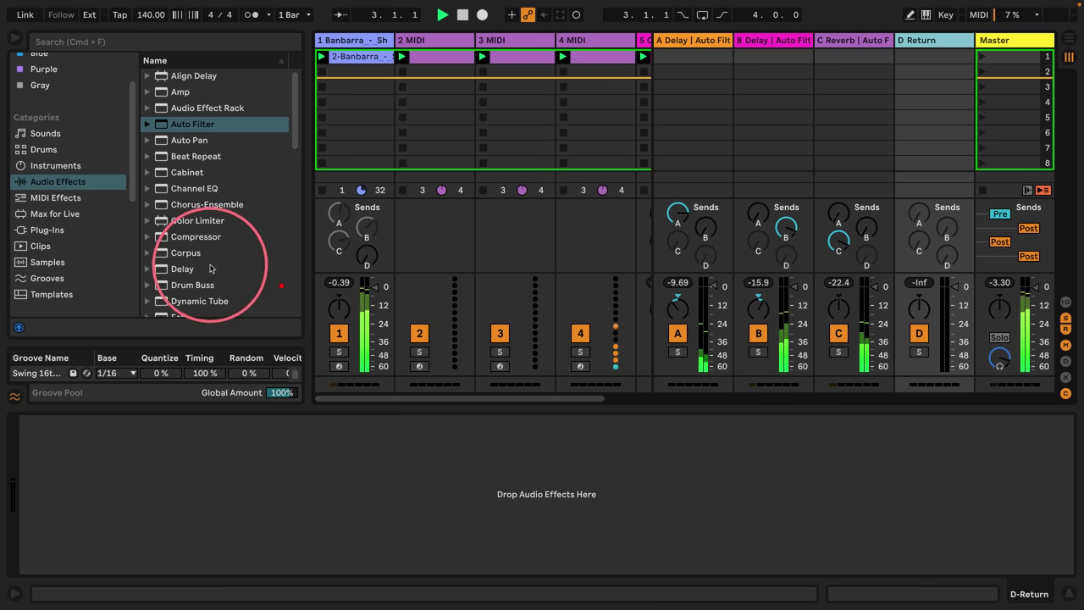
drag(211, 268, 929, 45)
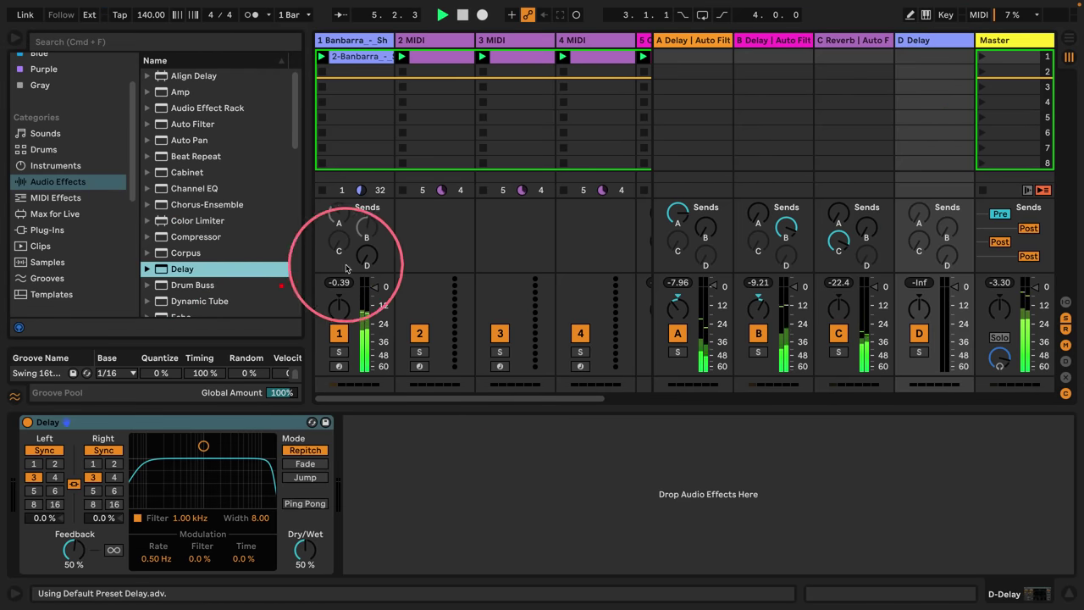
drag(366, 256, 369, 246)
Mute return tracks A, B and C so that D is the only active return.
click(677, 333)
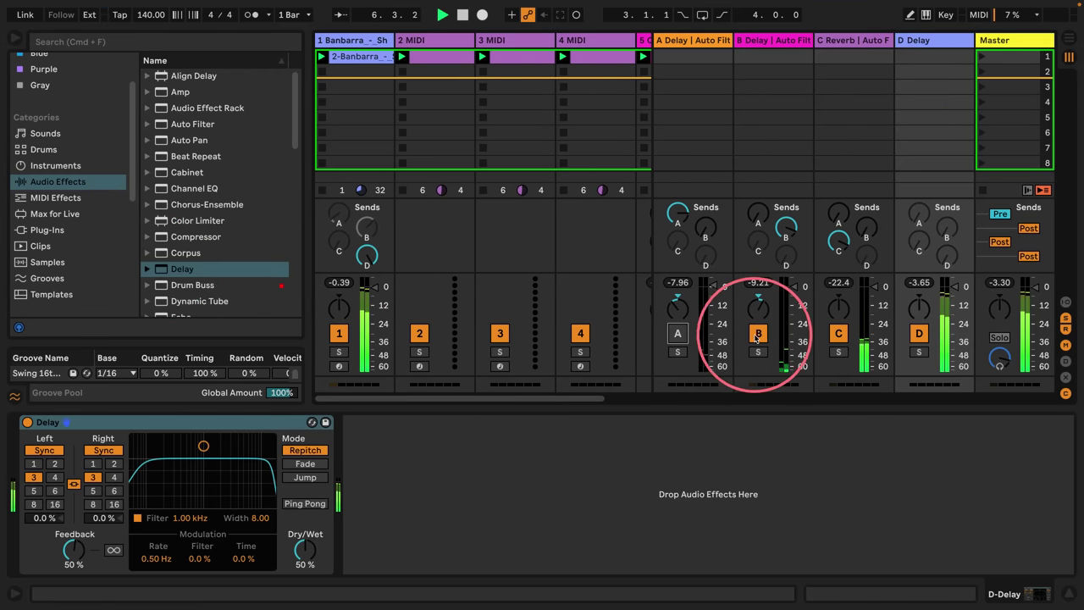
click(756, 334)
click(838, 333)
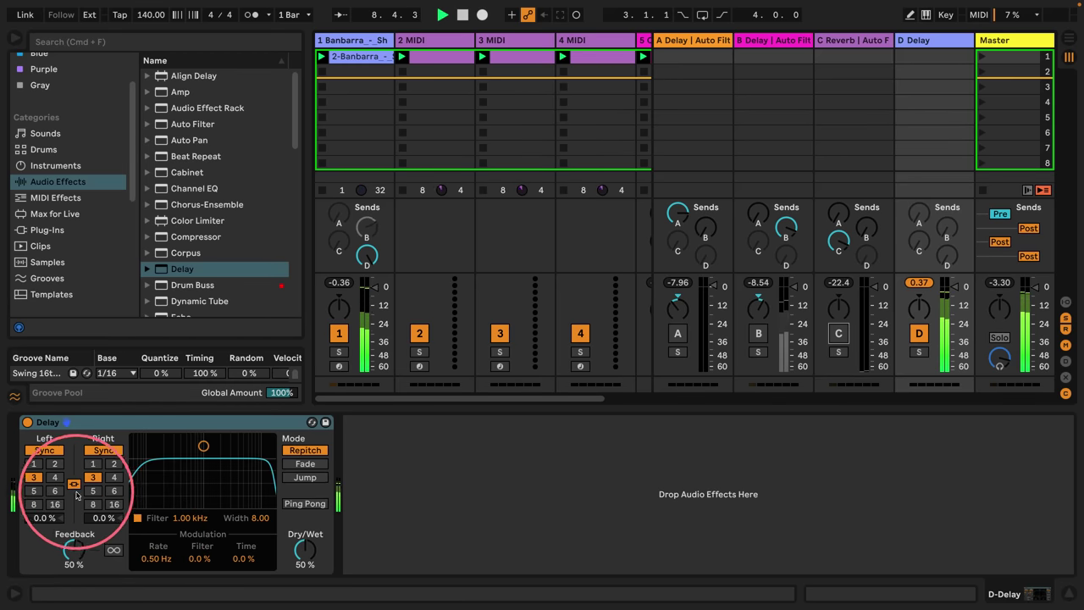
Switch return D's Delay to unsynced time at 21.6 ms, with 80% feedback and its filter at 224 Hz, width 3.52.
click(103, 449)
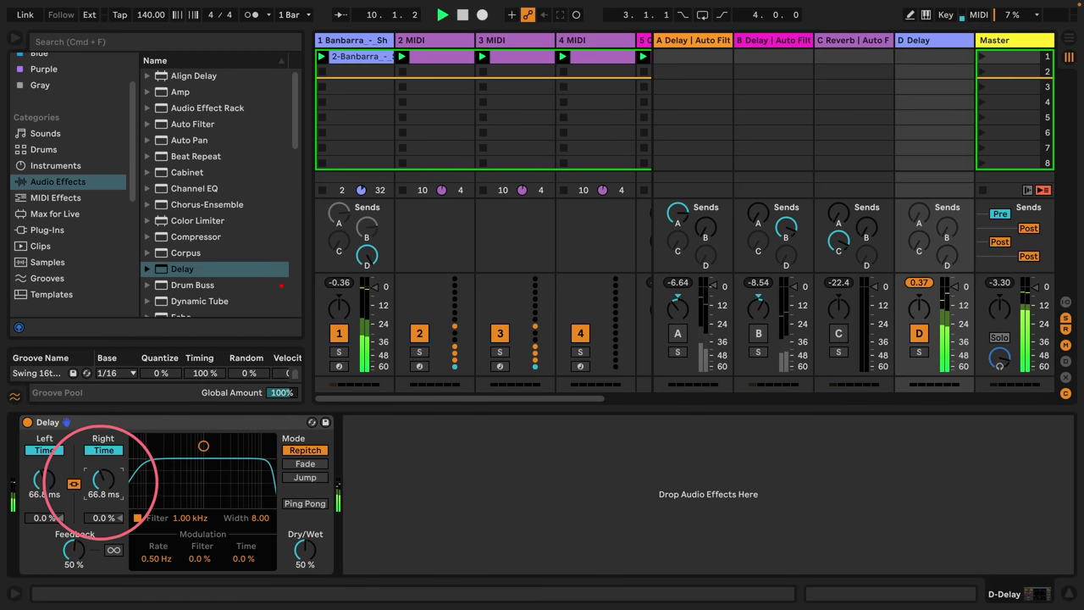
drag(102, 480, 102, 485)
drag(73, 552, 73, 548)
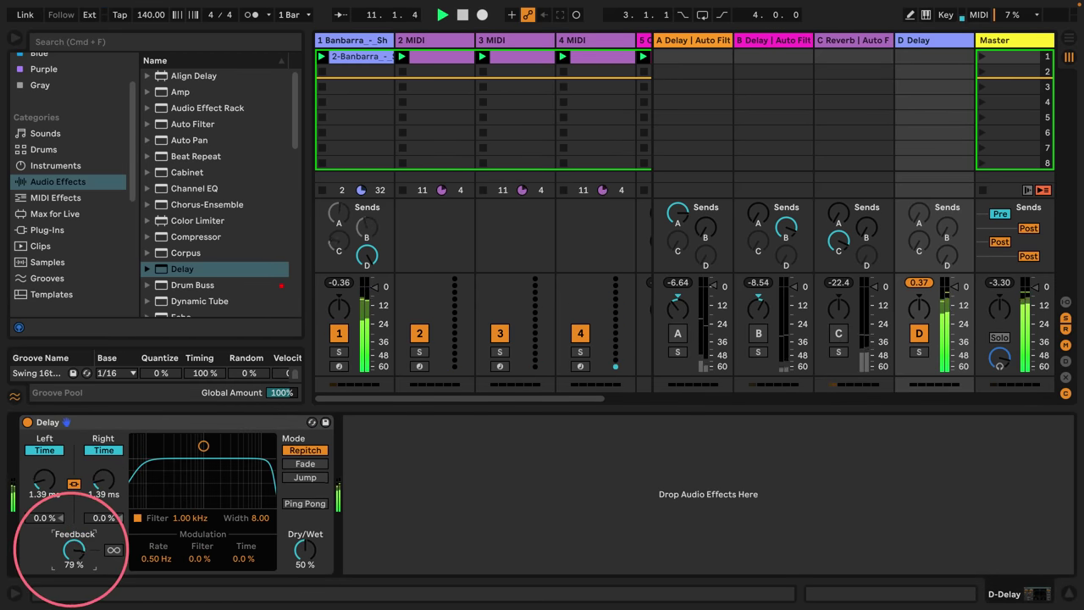
drag(103, 476, 103, 461)
drag(203, 446, 102, 479)
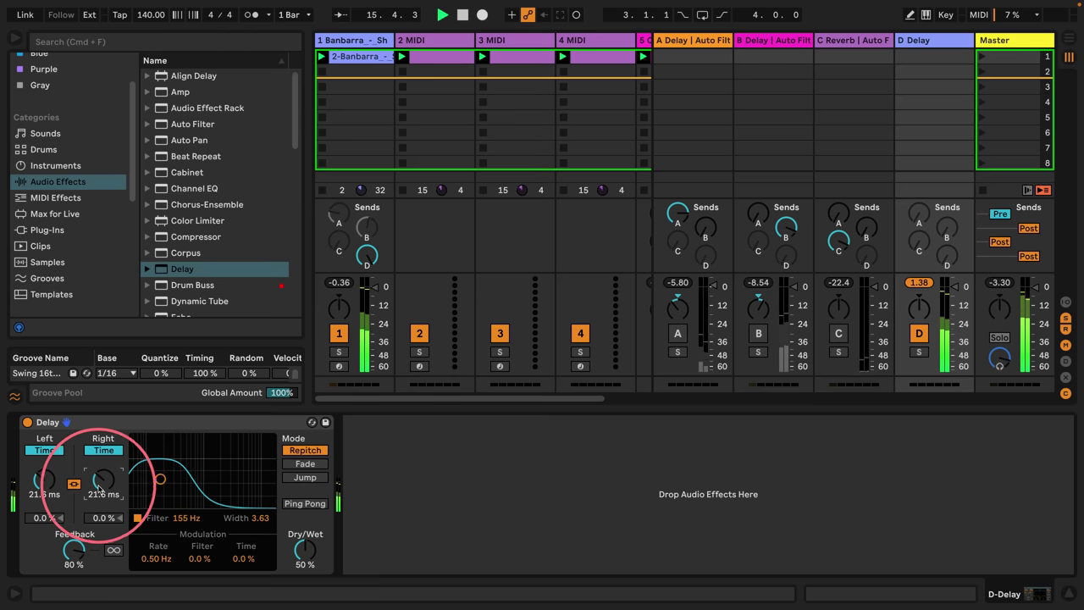
mouse_move(160, 479)
mouse_down()
mouse_move(203, 453)
mouse_move(169, 480)
mouse_up()
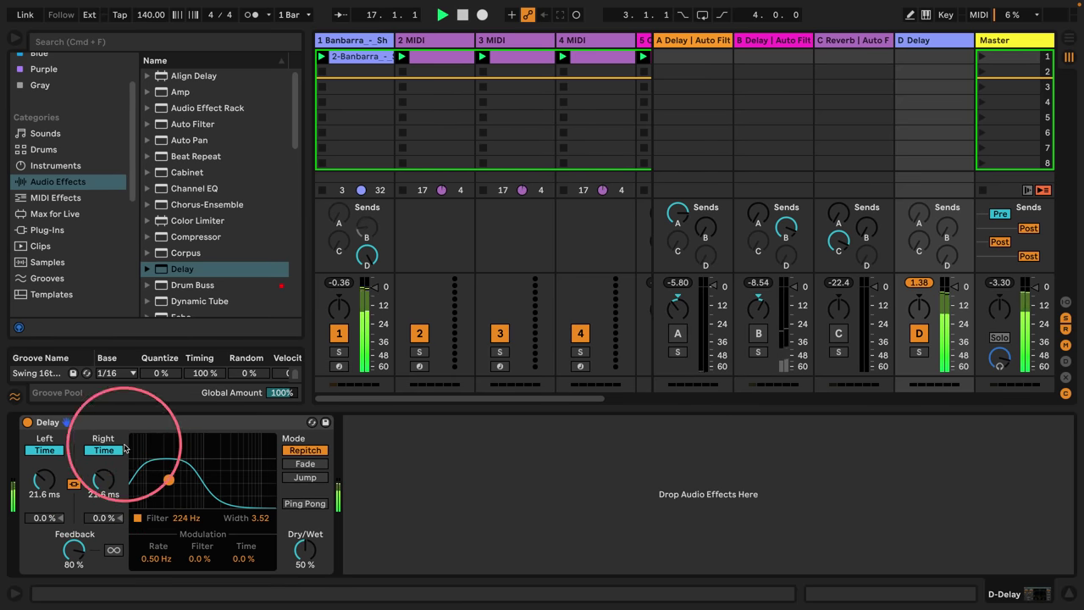
Group return D's Delay into an Audio Effect Rack and duplicate its chain.
click(108, 422)
key(super+g)
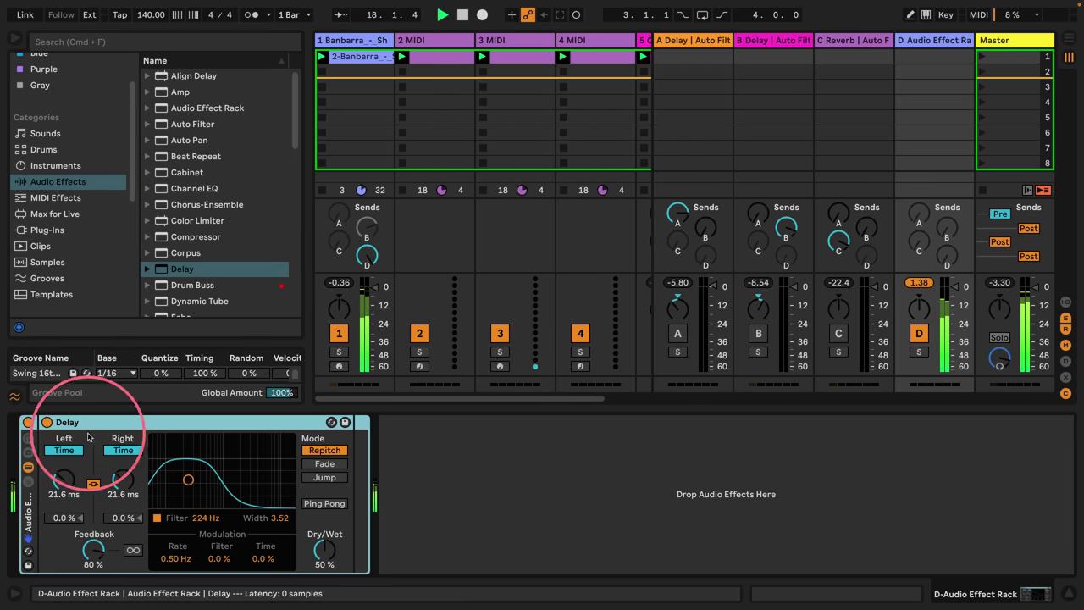
key(super+d)
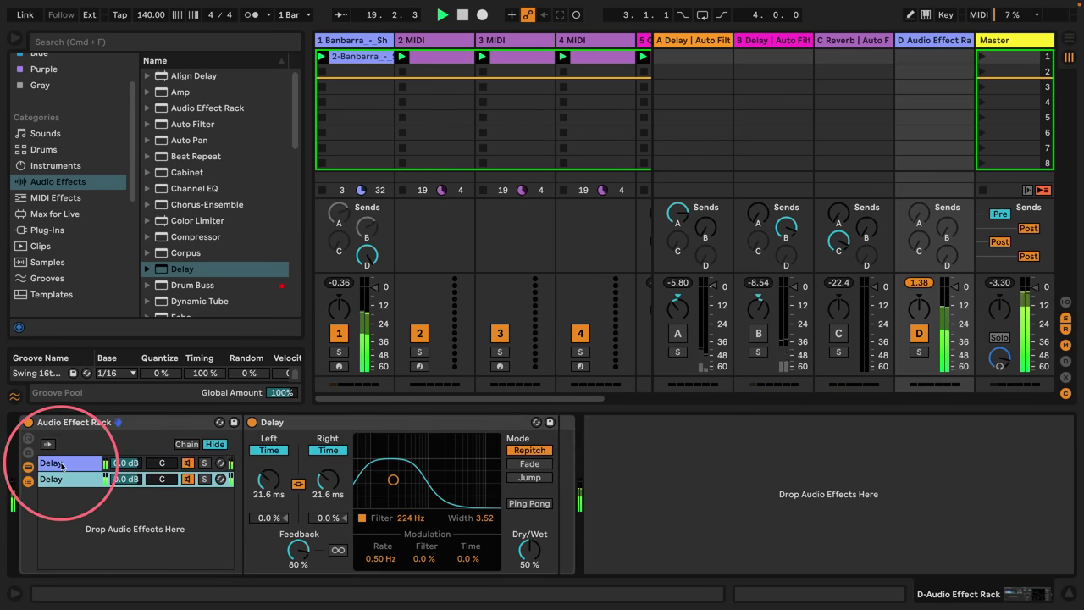
Set the second Delay chain to 45.5 ms and duplicate it into two further chains with delay times of 73.3 ms and 104 ms.
drag(265, 484, 265, 472)
click(88, 511)
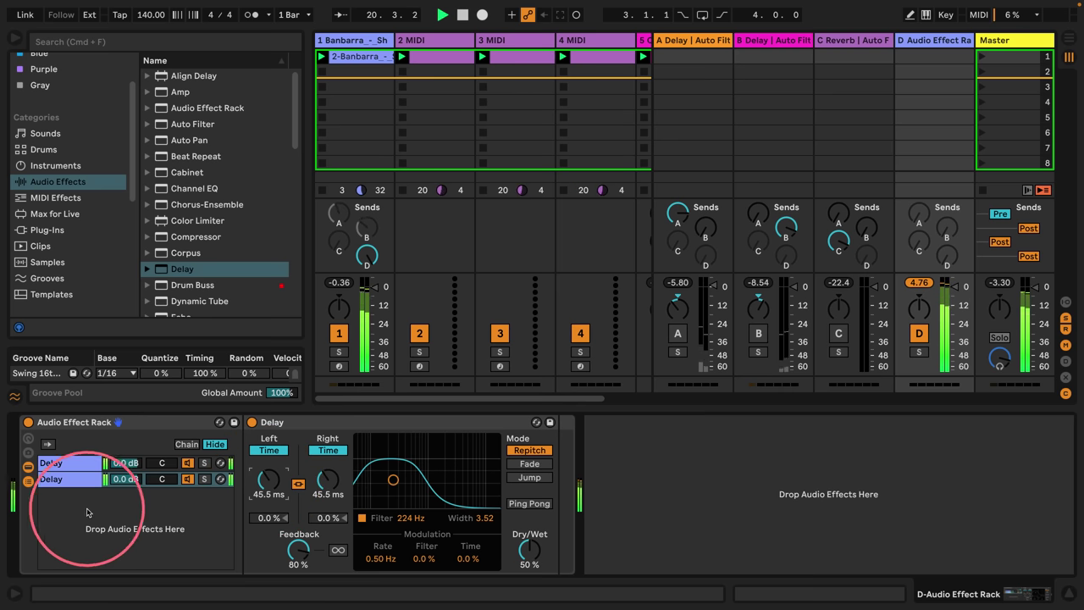
key(super+d)
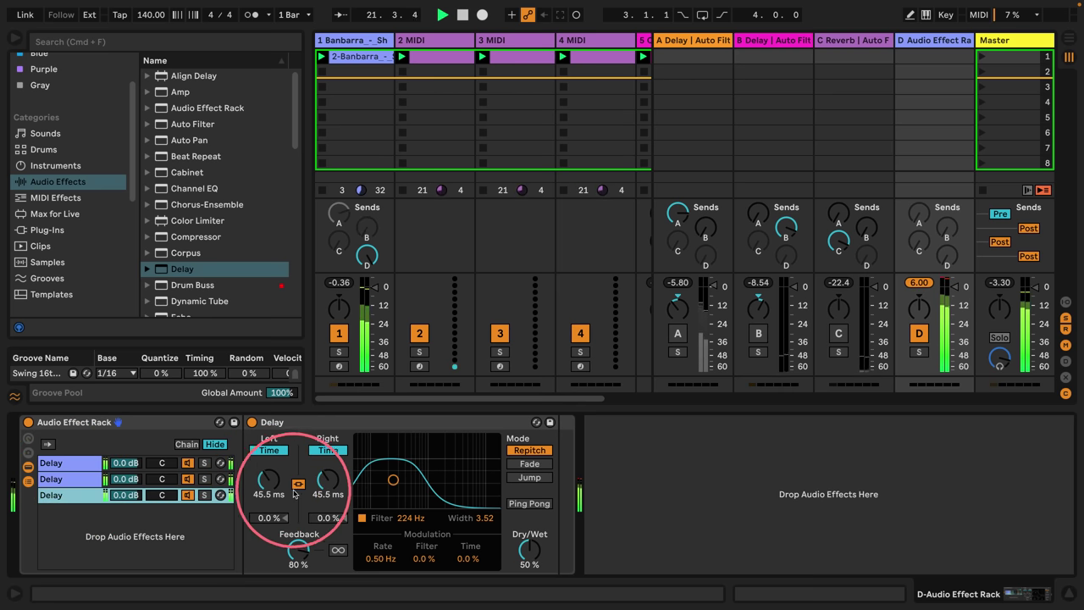
drag(268, 481, 267, 470)
click(55, 495)
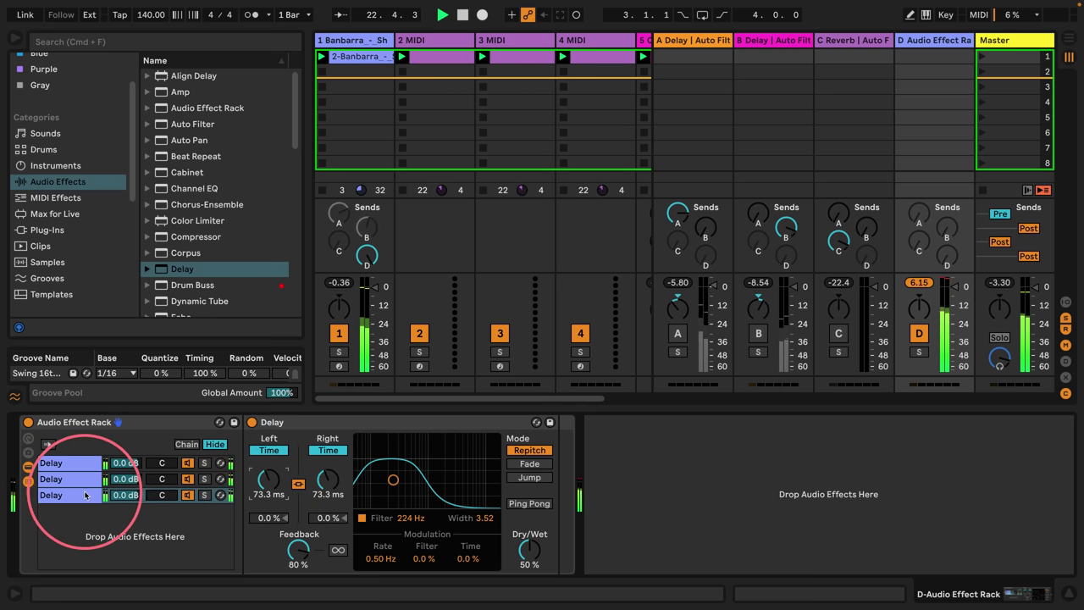
key(super+d)
drag(260, 486, 260, 479)
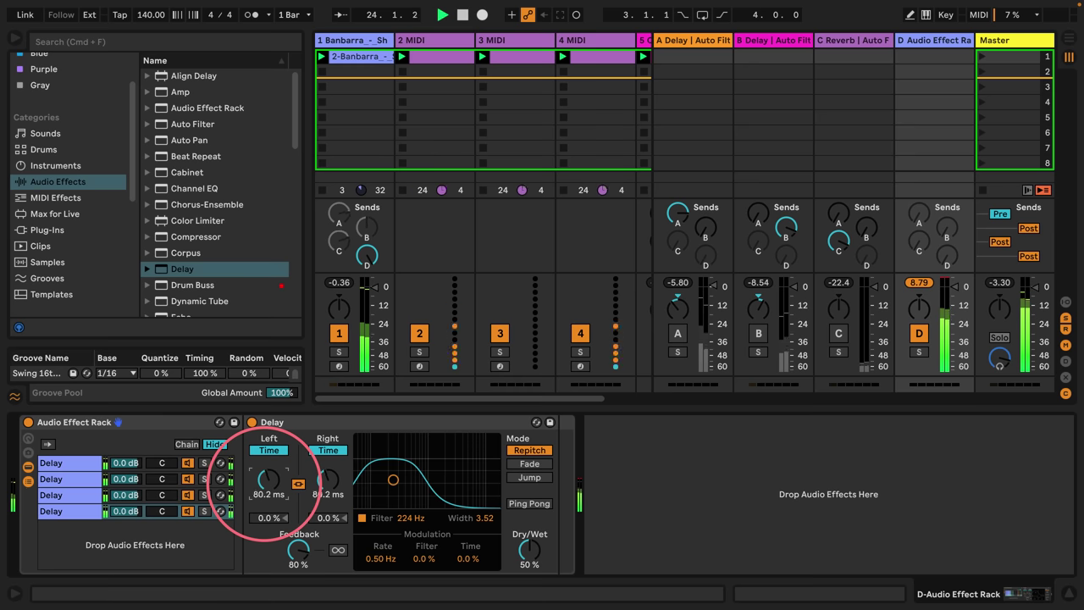
Duplicate the 21.6 ms Delay chain and set the first chain's delay time to 6.28 ms.
click(75, 464)
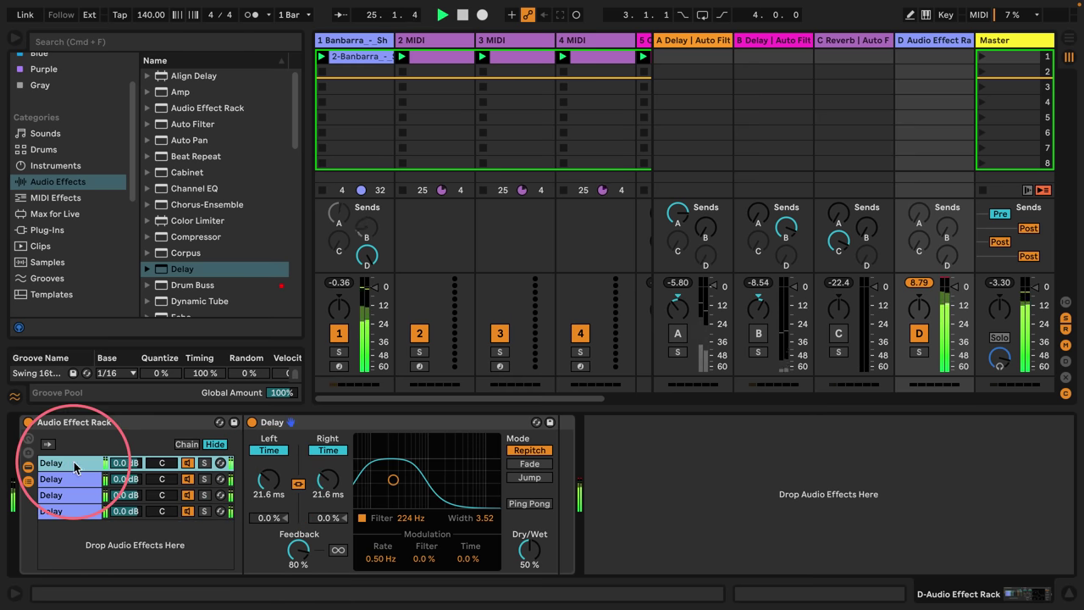
key(super+d)
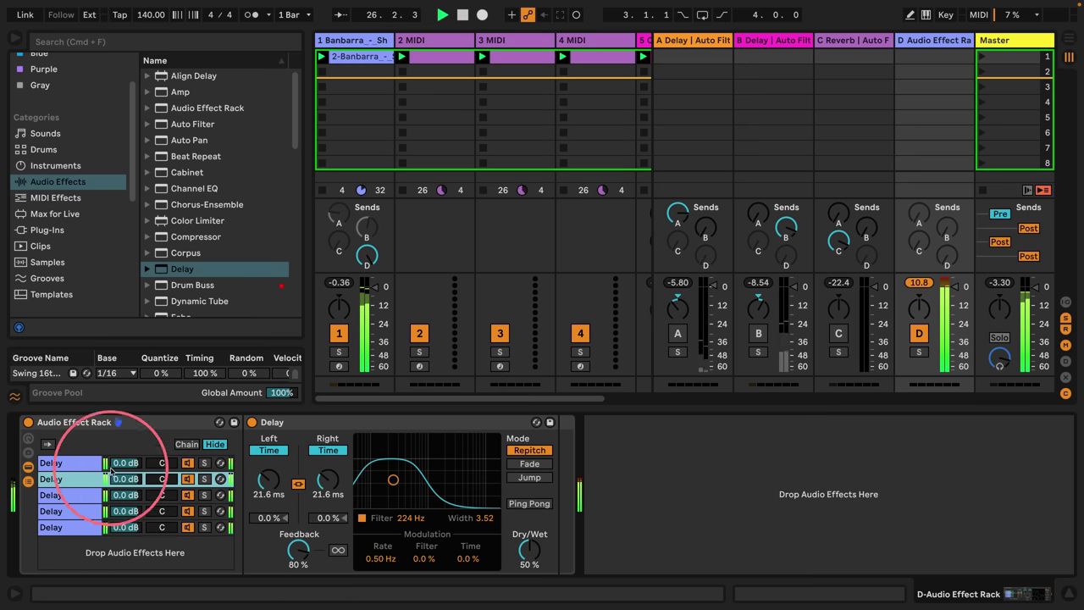
drag(268, 479, 269, 495)
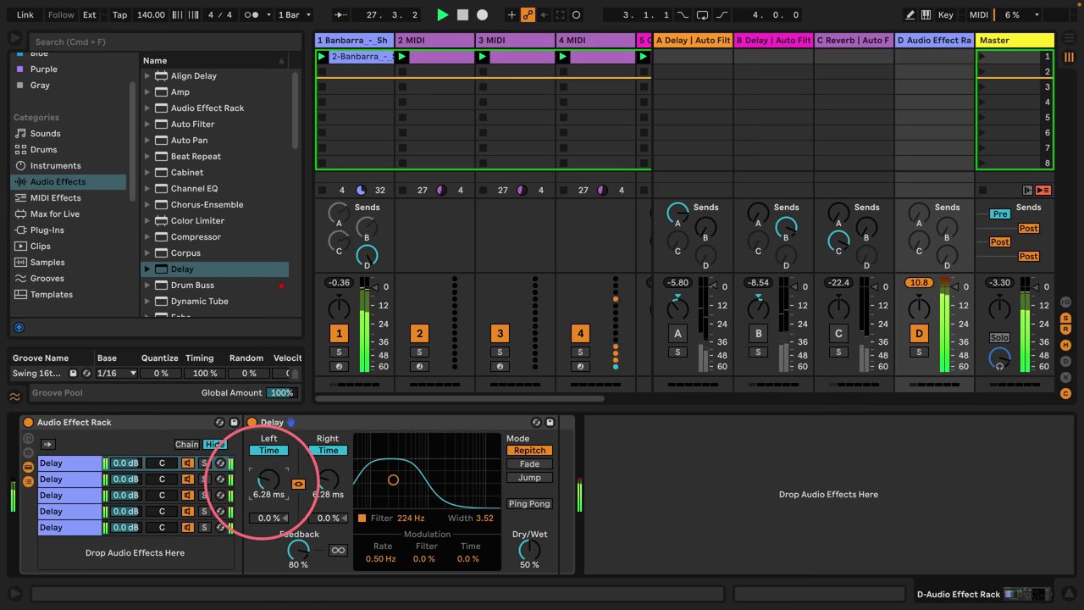
Set the first chain's Delay to 100% wet and copy that dry/wet value to its sibling chains.
drag(529, 550, 528, 521)
right_click(527, 552)
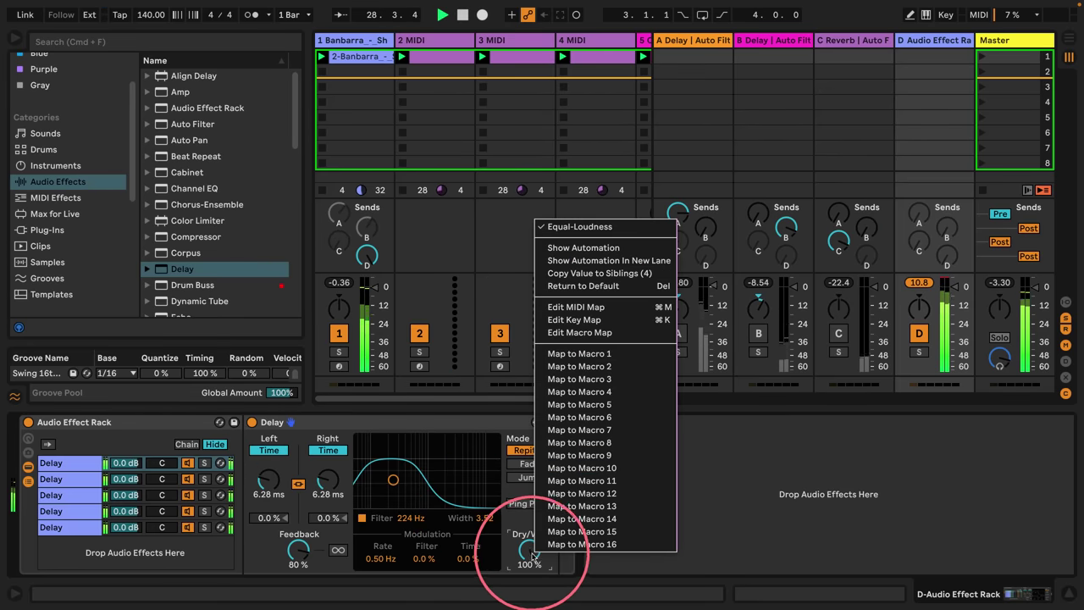
click(550, 274)
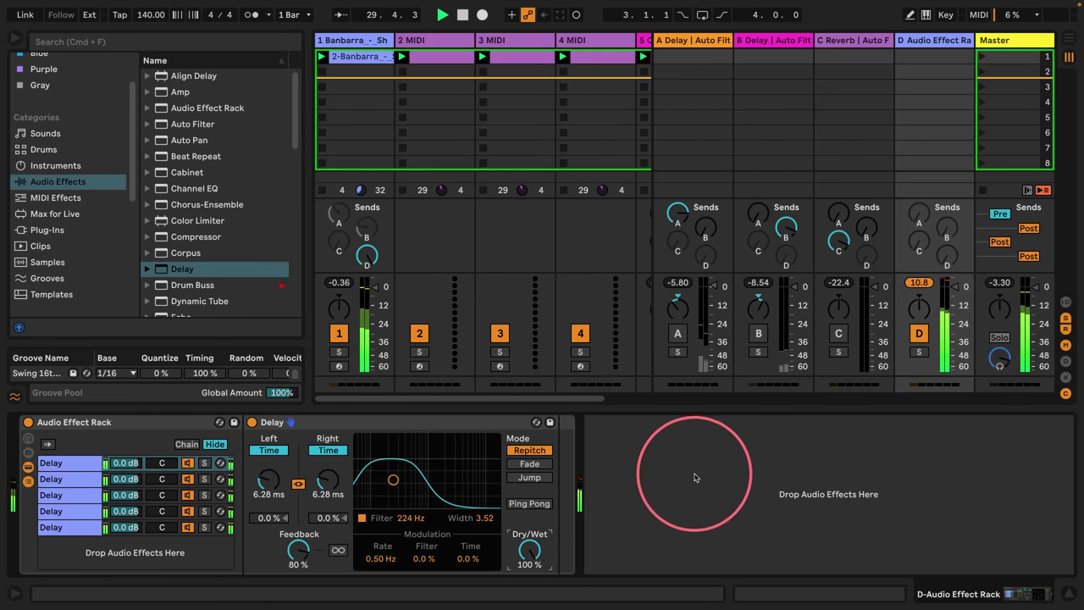
Add a Limiter after return D's Audio Effect Rack and restart playback.
scroll(152, 198, down, 5)
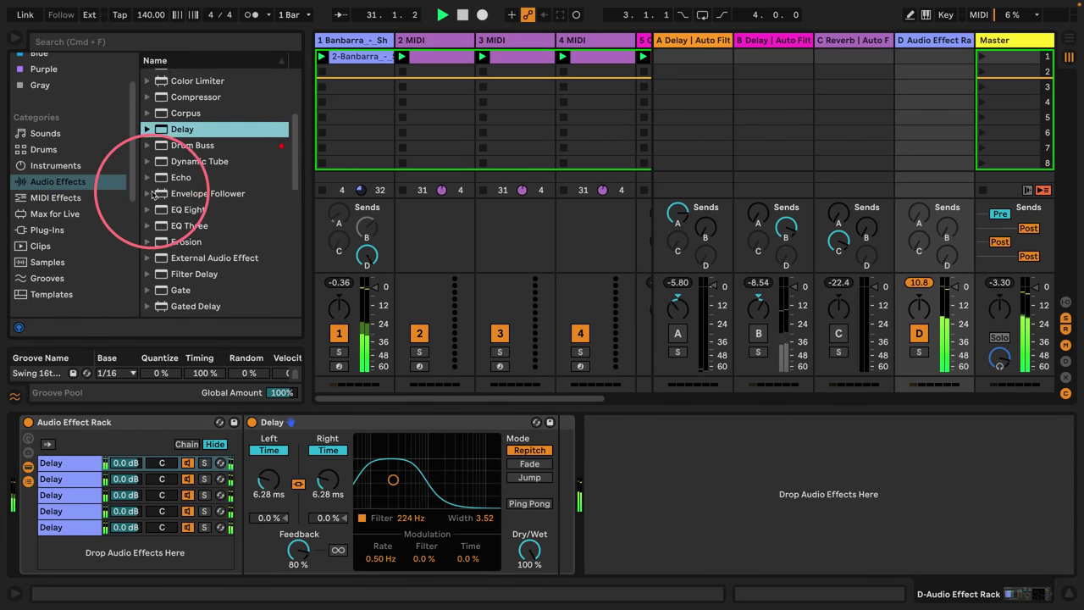
scroll(152, 199, down, 3)
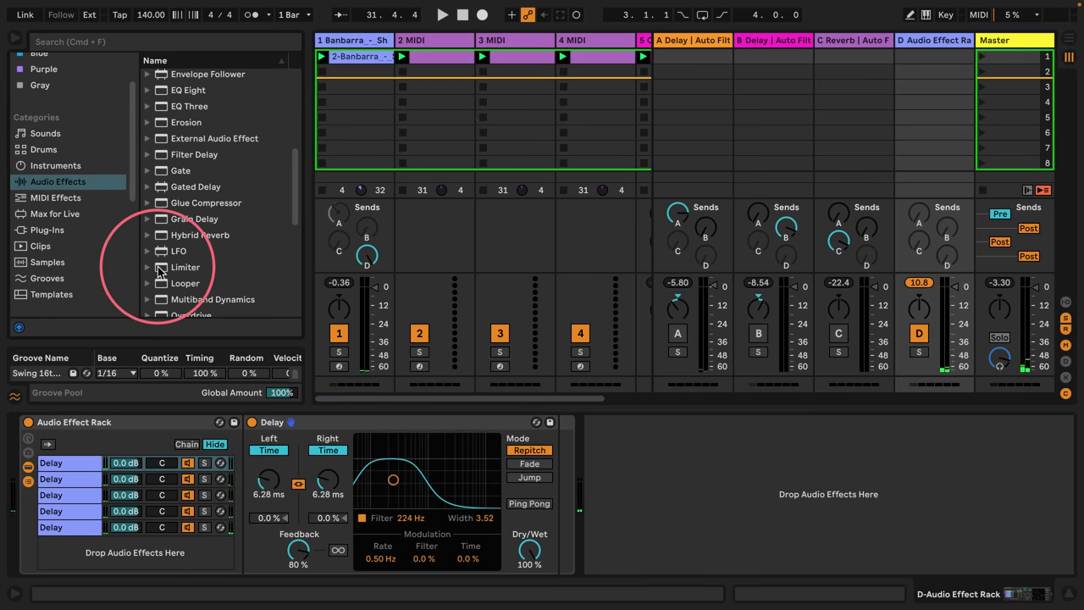
drag(159, 269, 640, 515)
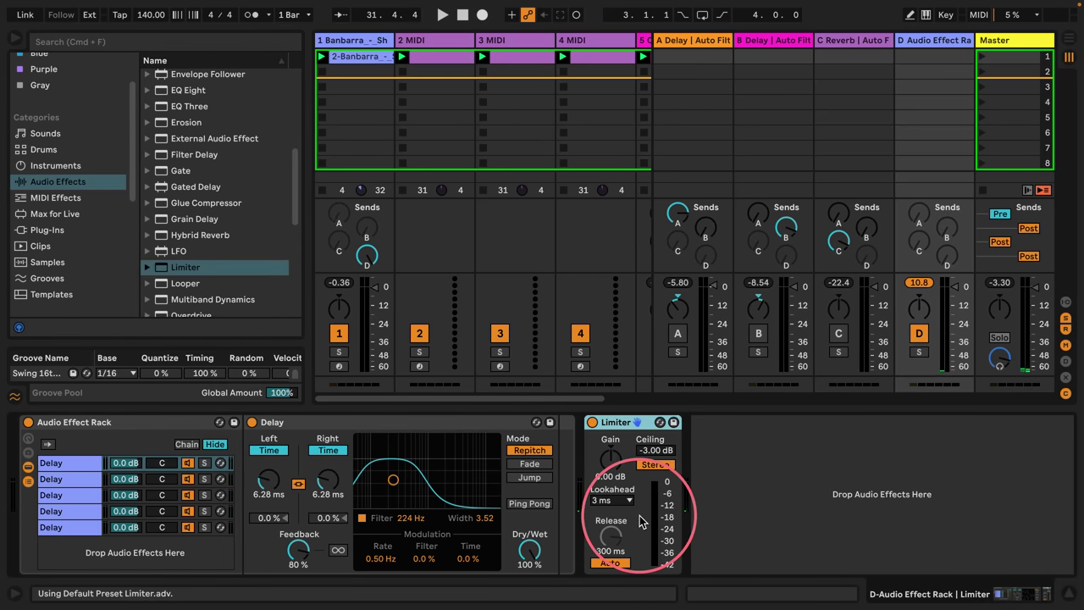
key(space)
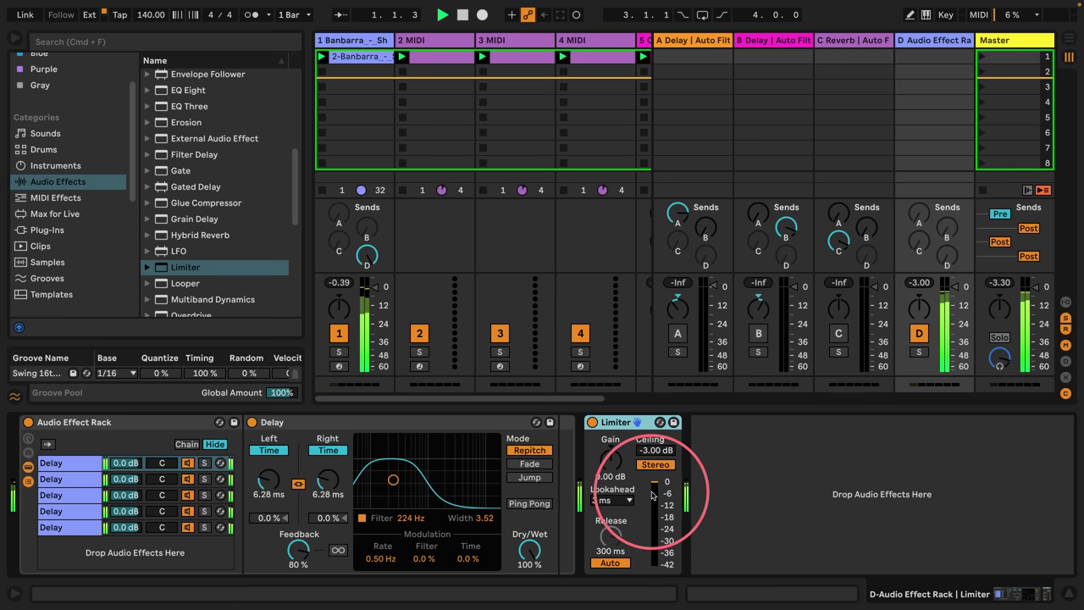
Raise the first chain's Delay feedback to 95% and copy the value to its sibling chains.
drag(295, 554, 295, 546)
right_click(295, 552)
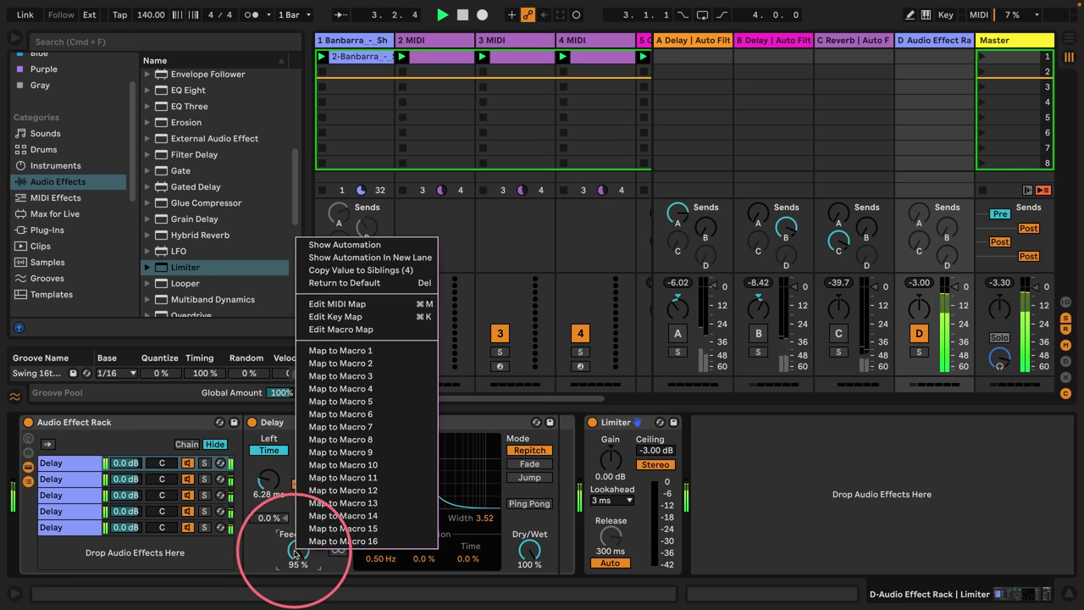
click(342, 269)
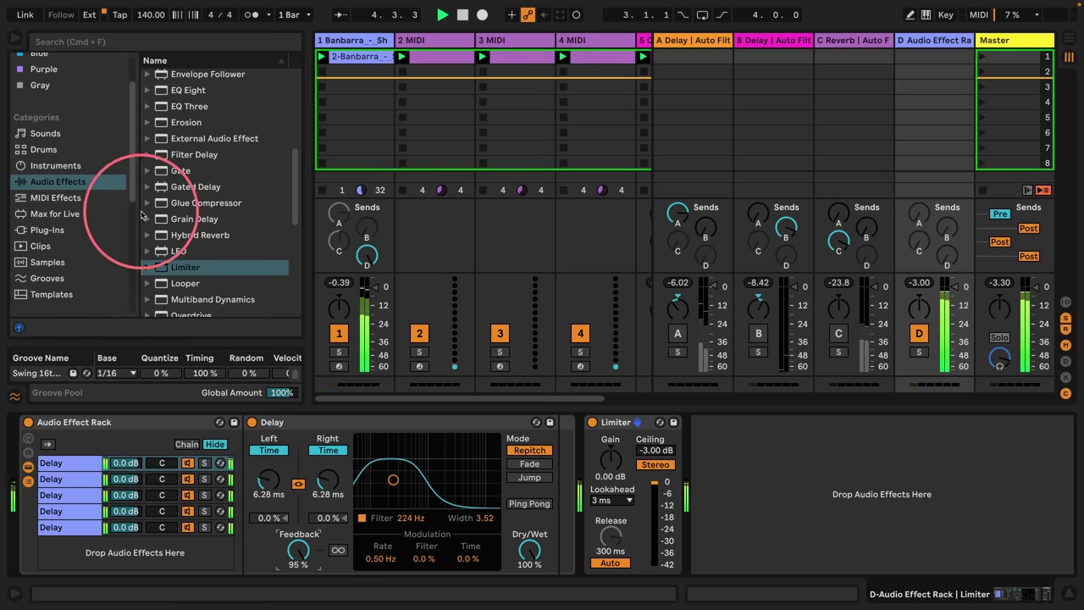
Insert an Auto Filter before the Audio Effect Rack as a high-pass at 814 Hz with 29% resonance.
scroll(149, 215, up, 3)
scroll(149, 214, up, 5)
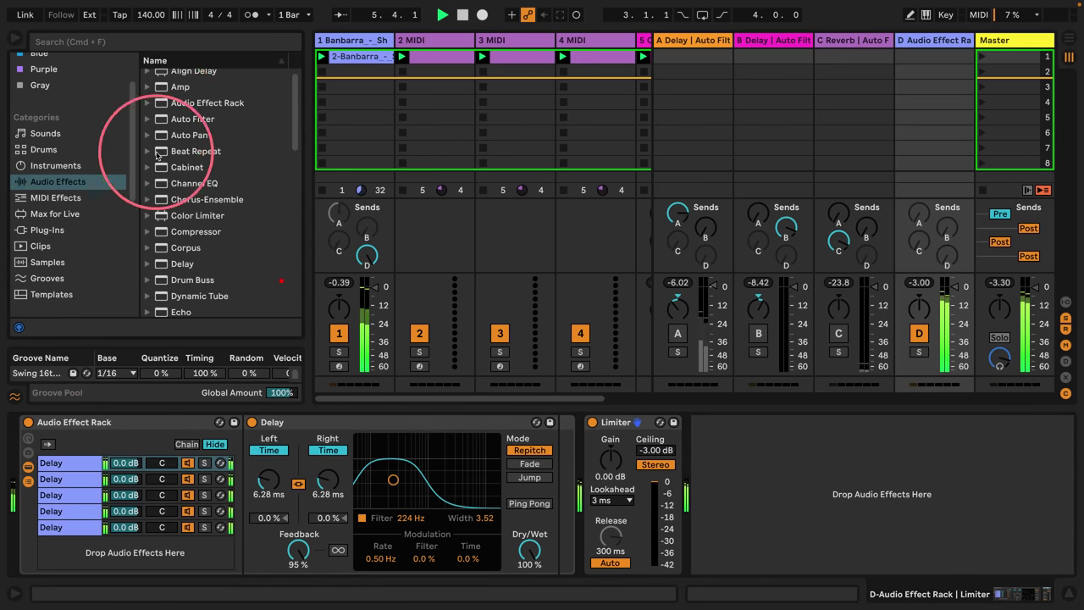
click(182, 119)
drag(91, 438, 26, 453)
click(95, 534)
drag(121, 464, 158, 500)
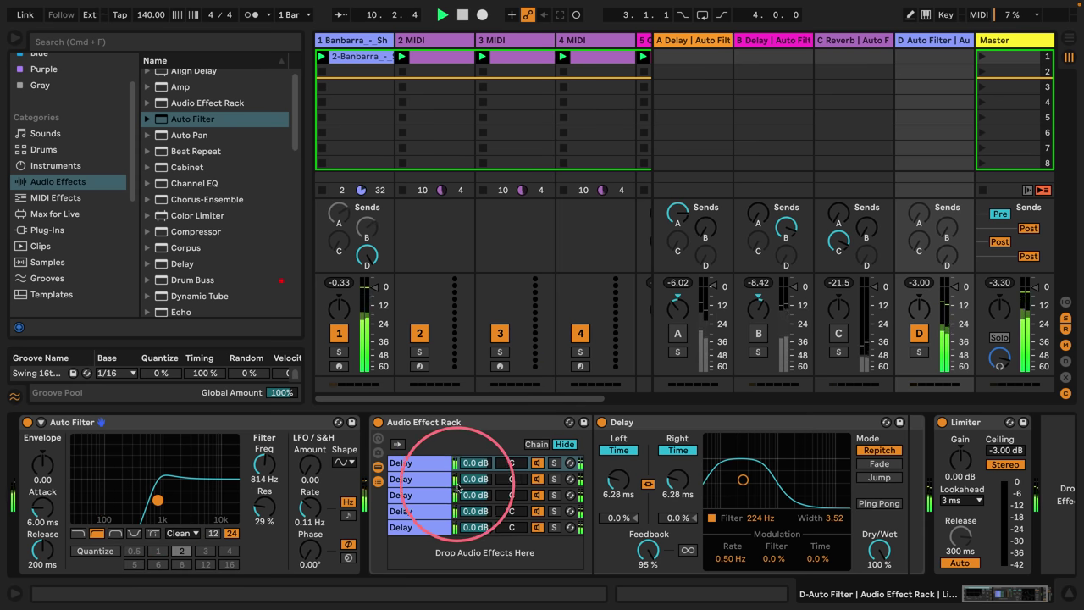
Vary the Delay filters across the rack's chains, with the first at 347 Hz, width 3.74, and the fifth at 432 Hz, width 3.30.
mouse_move(742, 479)
mouse_down()
mouse_move(716, 484)
mouse_move(766, 470)
mouse_move(752, 480)
mouse_up()
key(space)
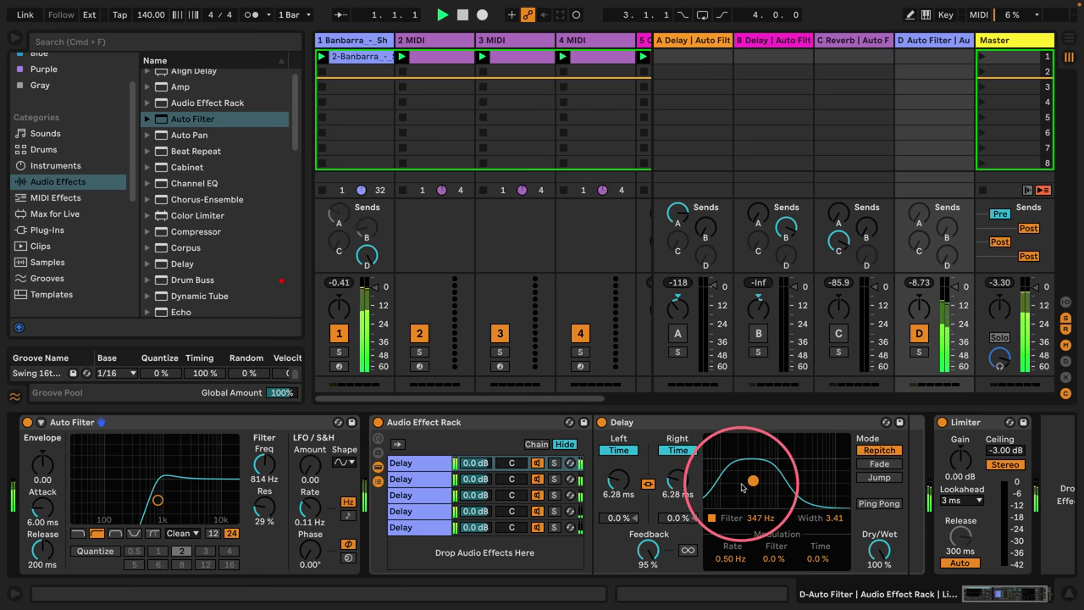
click(423, 479)
mouse_move(740, 479)
mouse_down()
mouse_move(766, 482)
mouse_move(756, 480)
mouse_up()
click(423, 495)
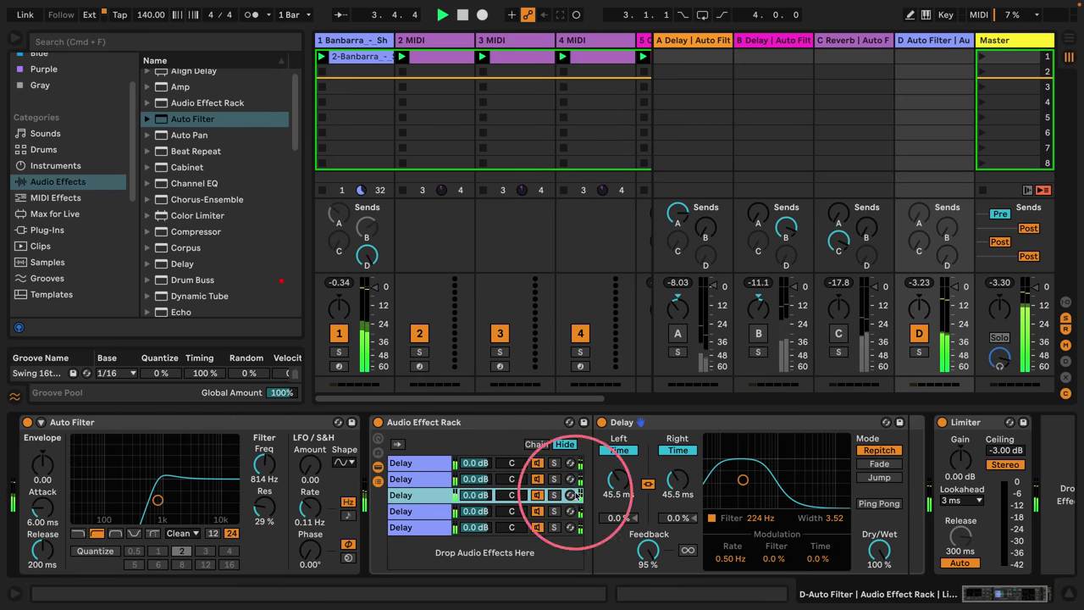
click(742, 479)
click(424, 511)
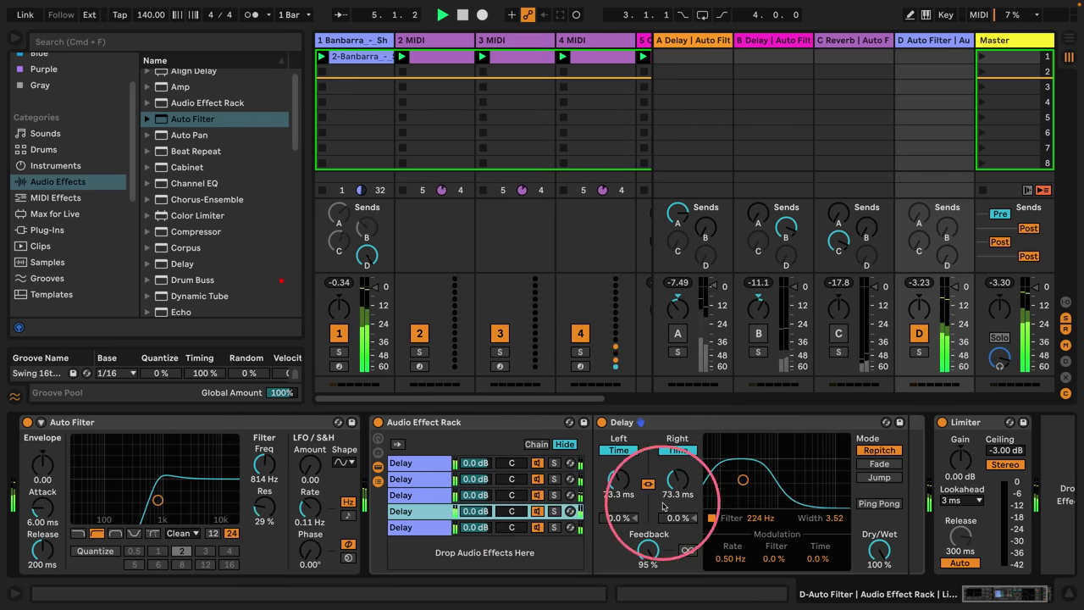
drag(742, 480, 756, 481)
click(497, 526)
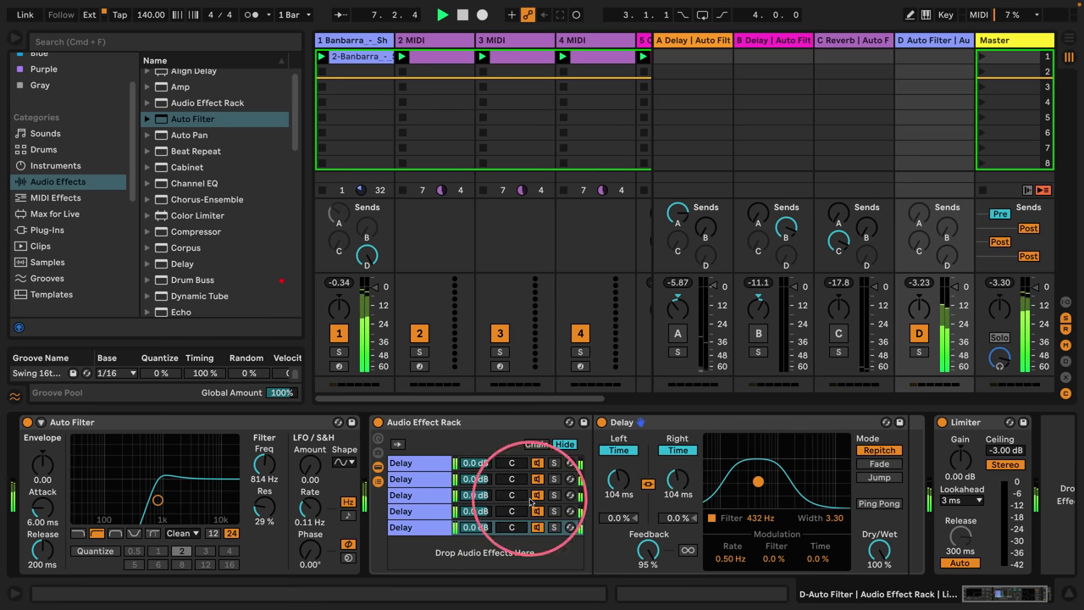
click(402, 463)
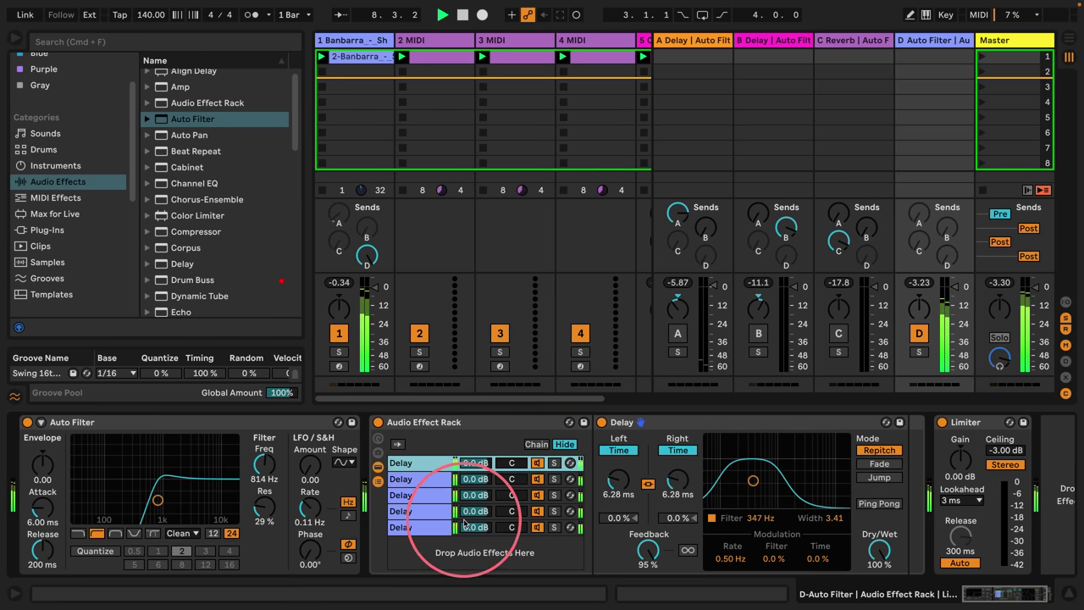
drag(729, 434, 755, 484)
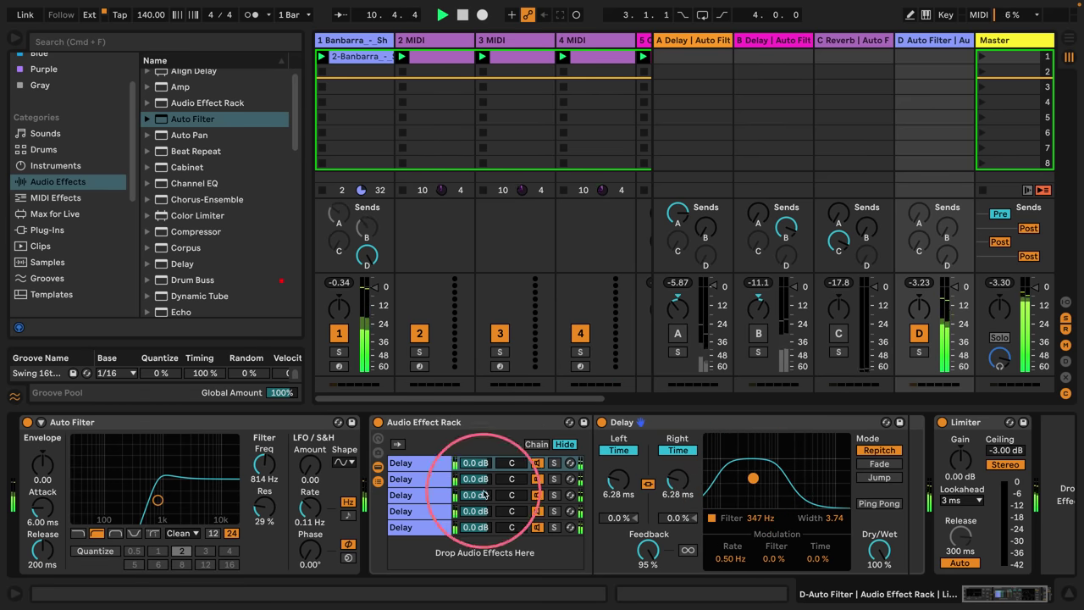
Pan the five Delay chains, in order, to 2R, 18R, 26L, 27R and 27L.
click(406, 478)
drag(511, 478, 511, 542)
drag(512, 463, 511, 459)
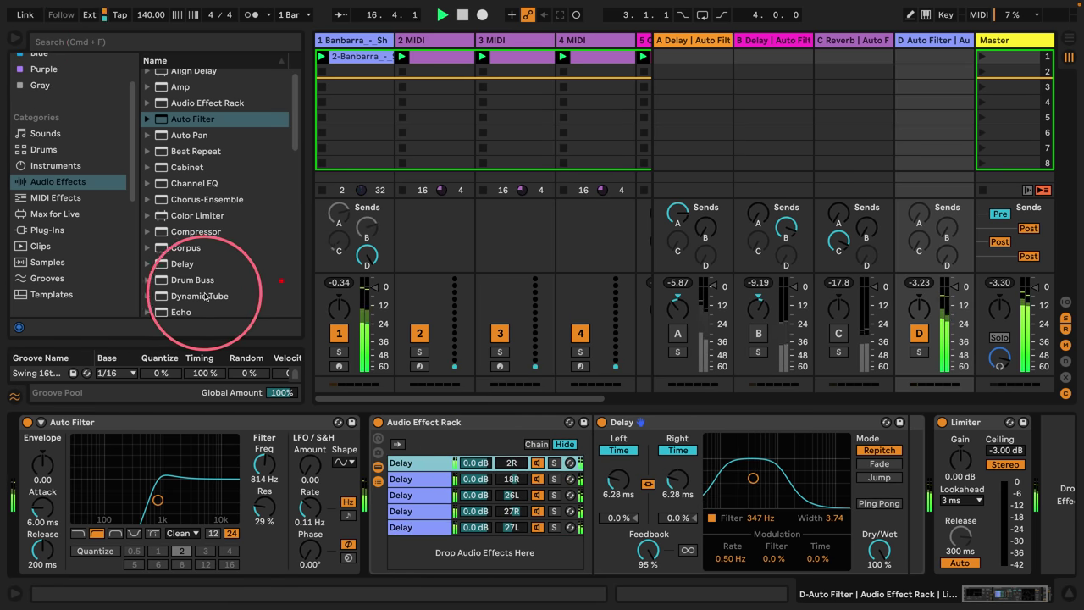
Insert a 100% wet Reverb between the Auto Filter and the rack, with size 0.22 and decay 200 ms.
scroll(175, 257, down, 4)
scroll(175, 258, down, 12)
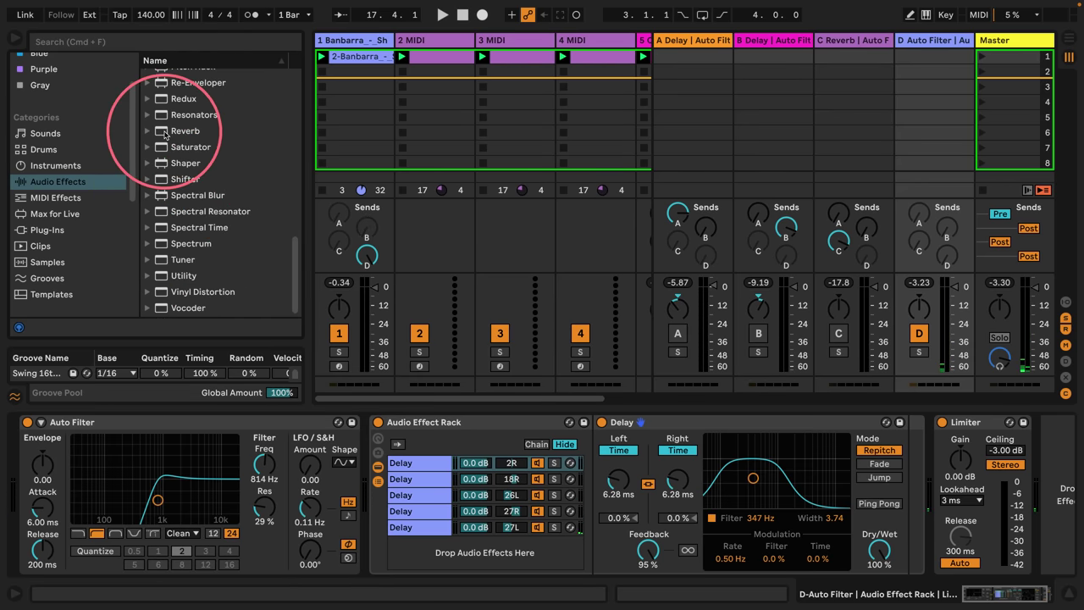
drag(186, 130, 361, 442)
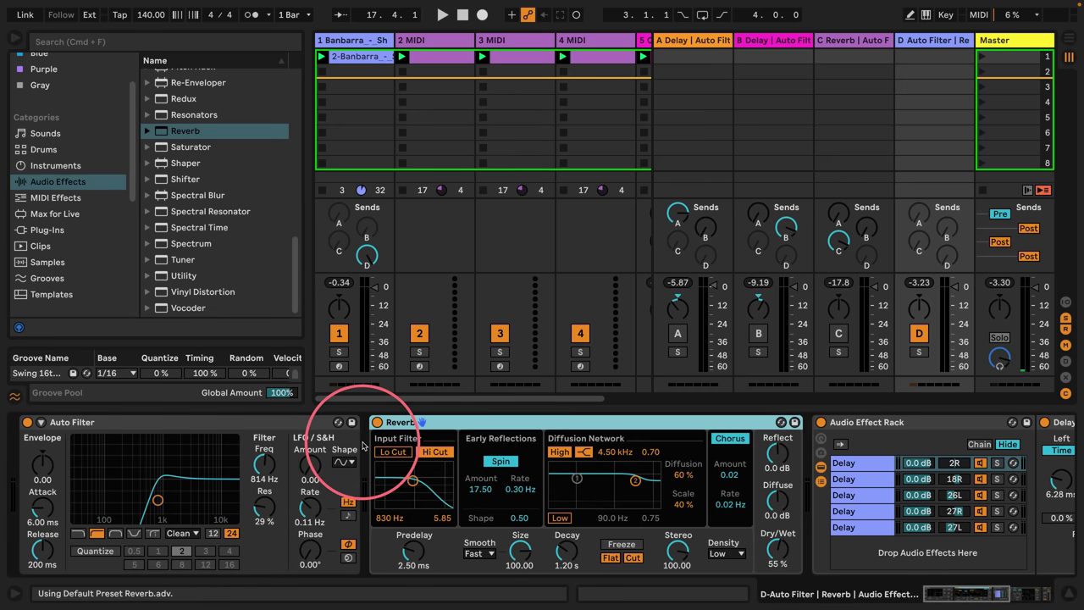
key(space)
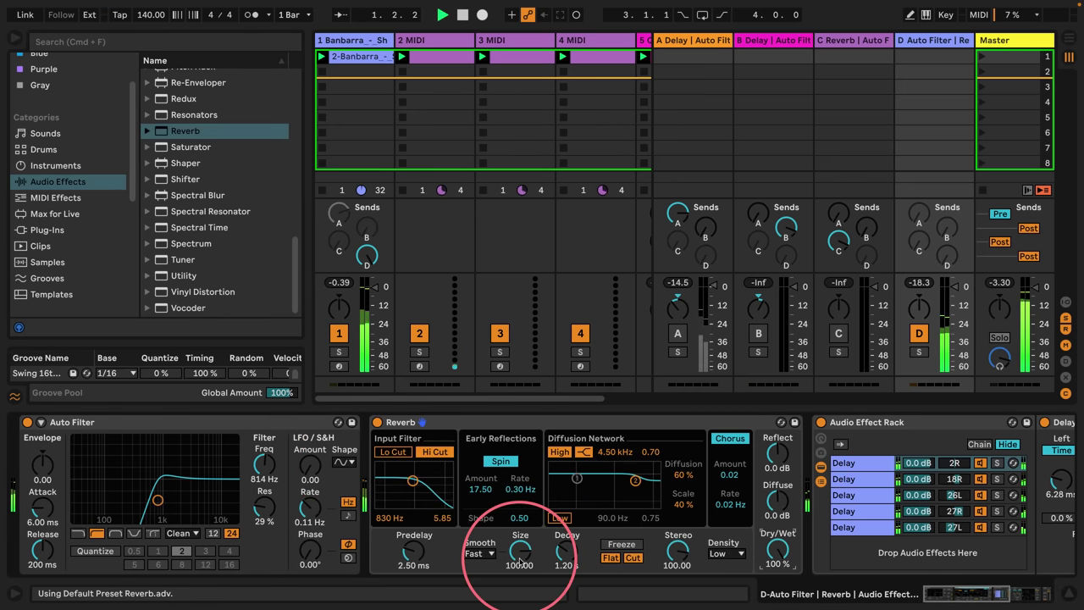
drag(520, 565, 520, 603)
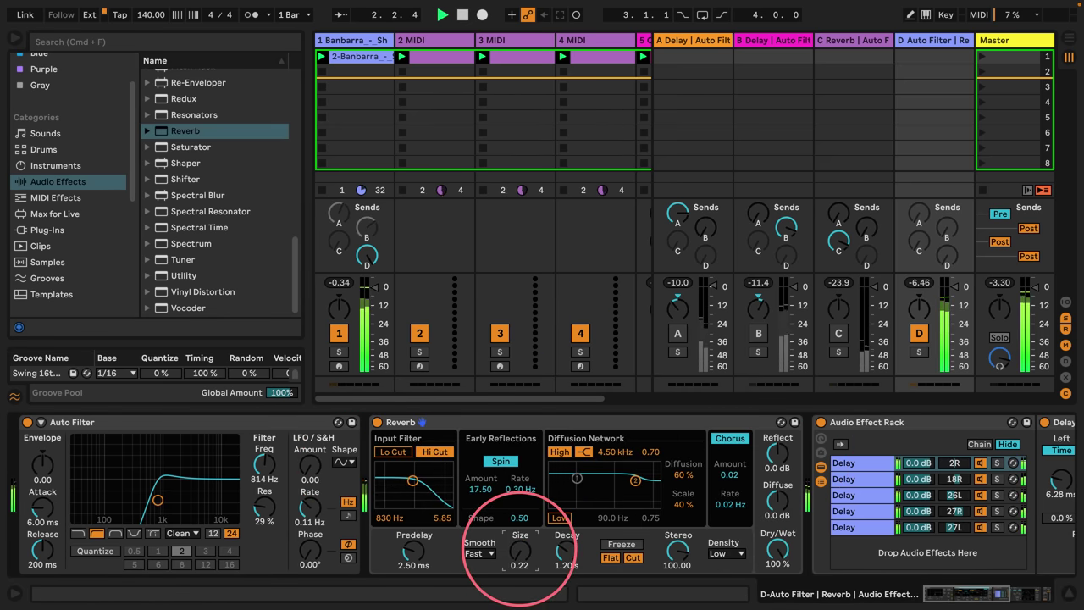
drag(565, 565, 565, 597)
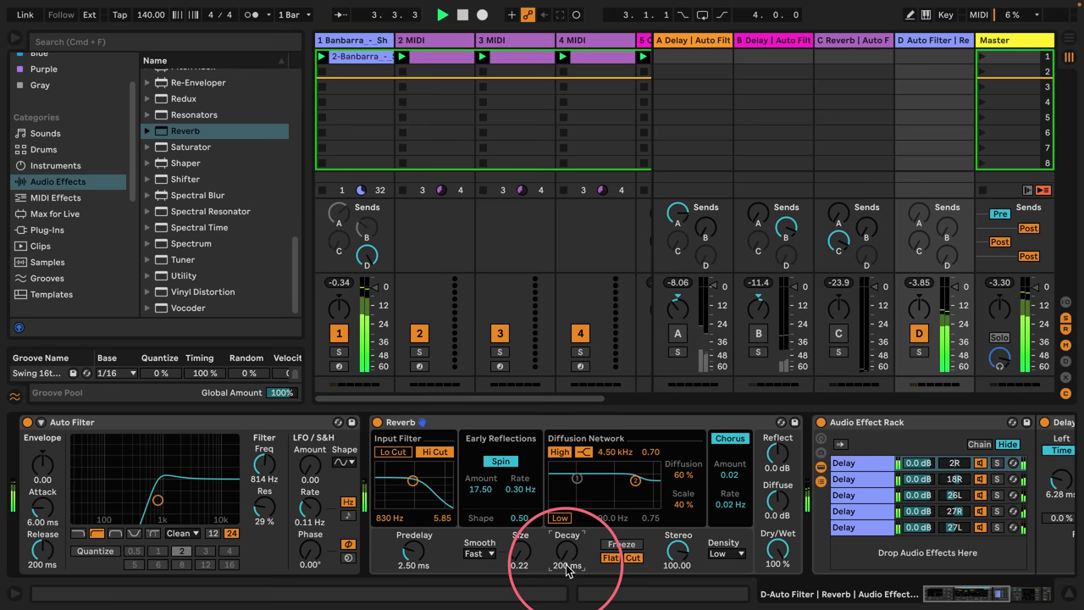
Set the first chain's Delay modulation to rate 2.31 Hz and time 24%, copying both values to the sibling chains.
scroll(579, 503, right, 5)
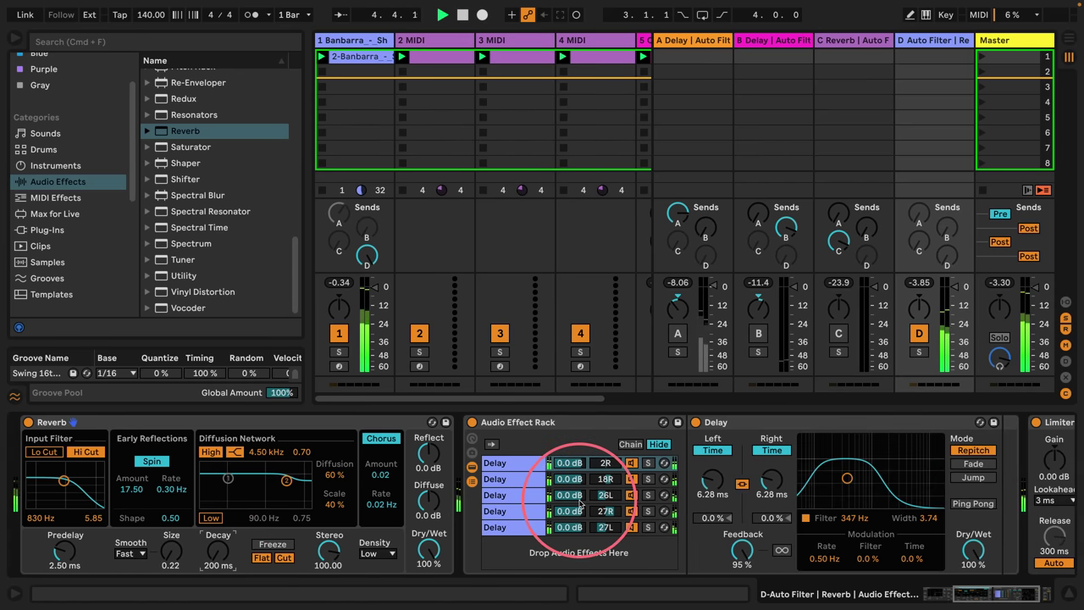
scroll(579, 503, right, 3)
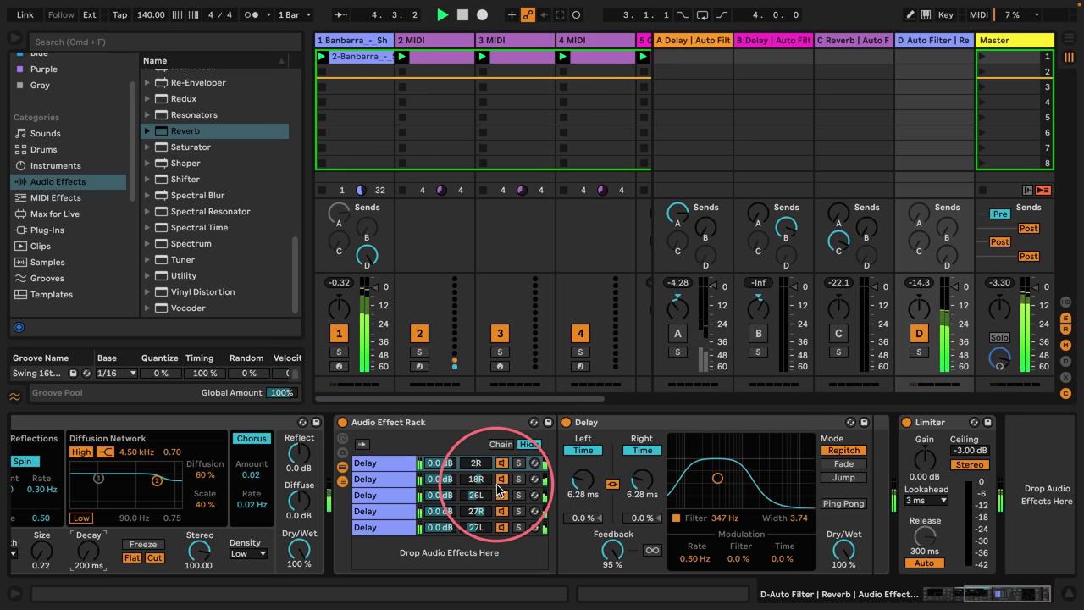
scroll(592, 489, right, 2)
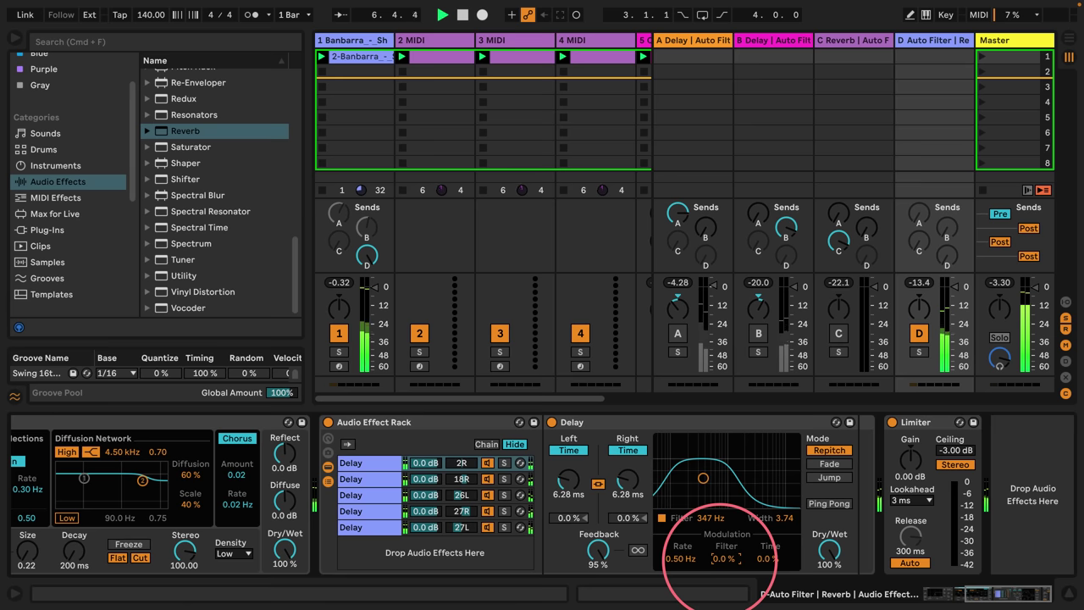
drag(681, 559, 681, 552)
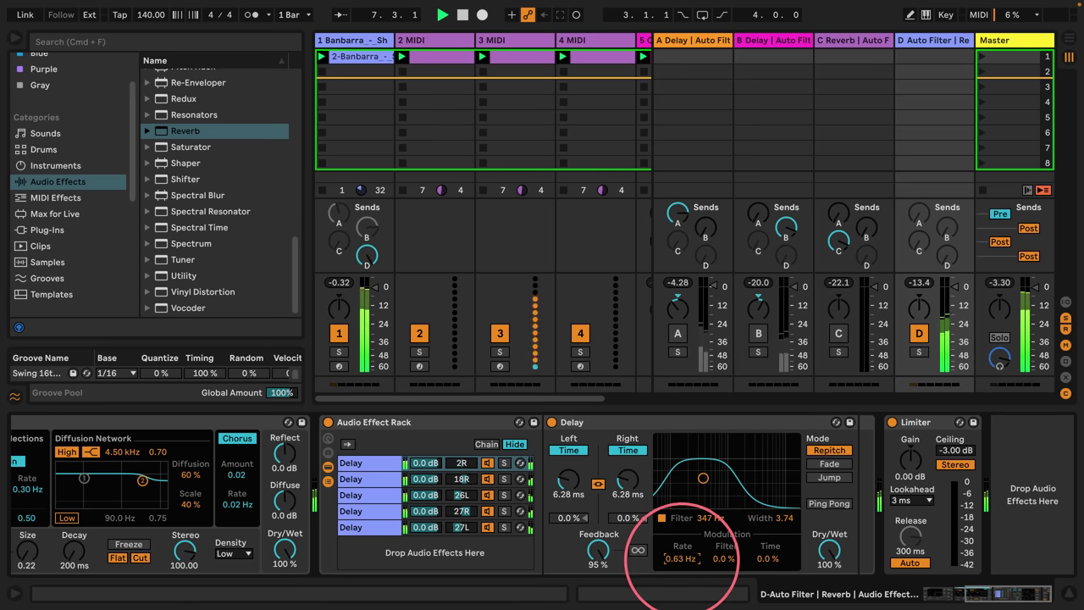
right_click(771, 558)
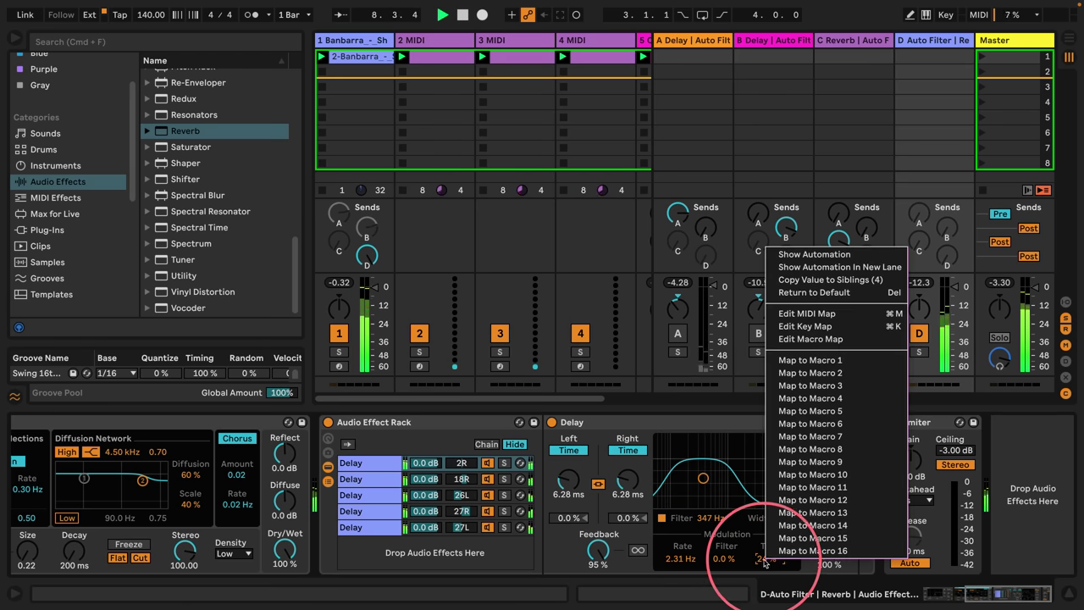
click(800, 249)
right_click(681, 559)
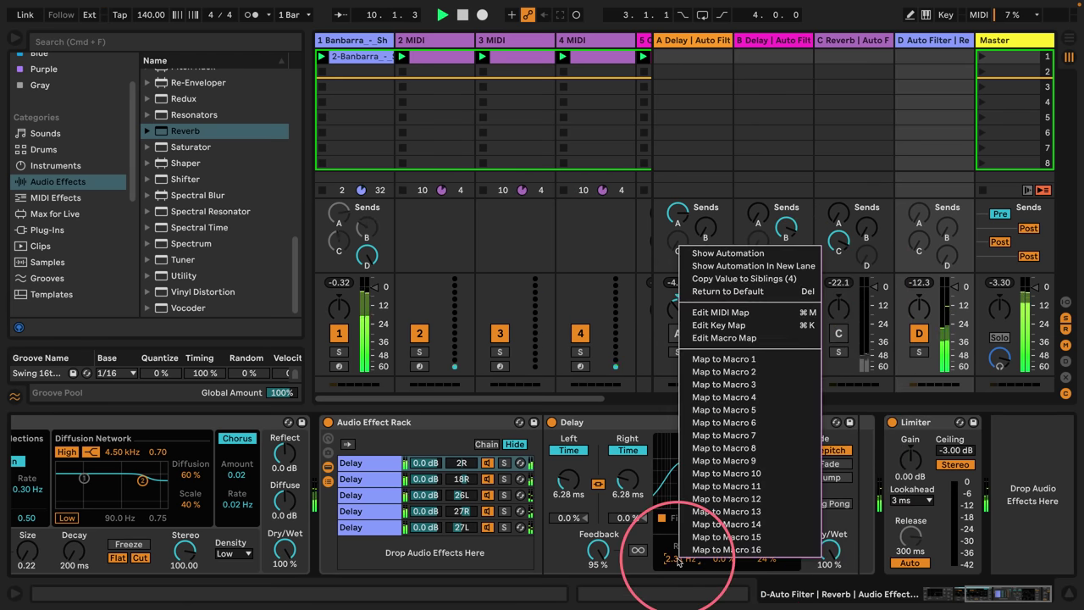
click(724, 279)
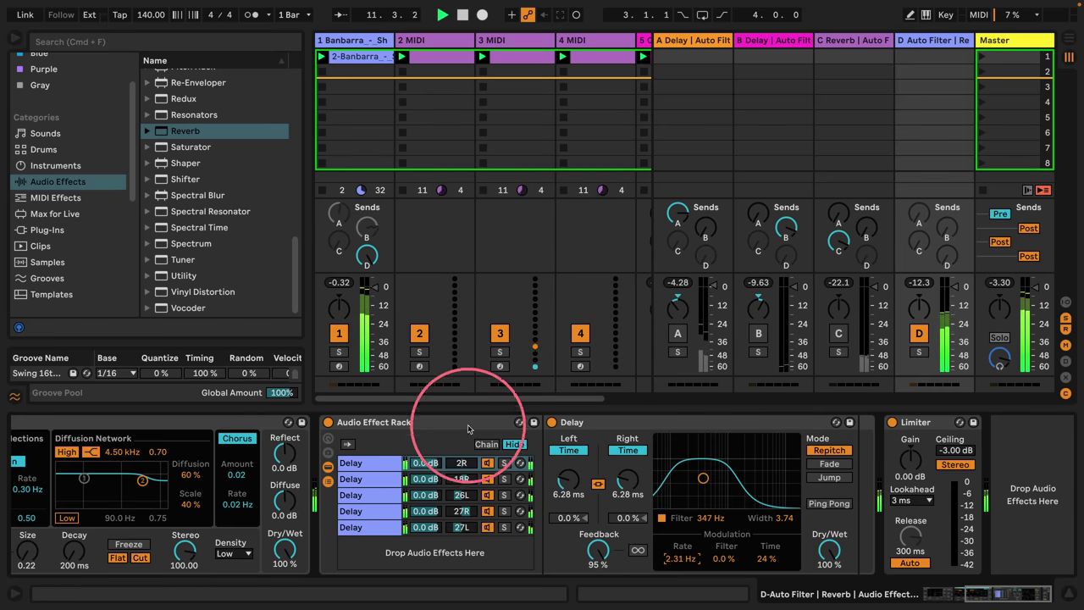
Hide the browser and duplicate the 4 MIDI envelope track.
click(14, 38)
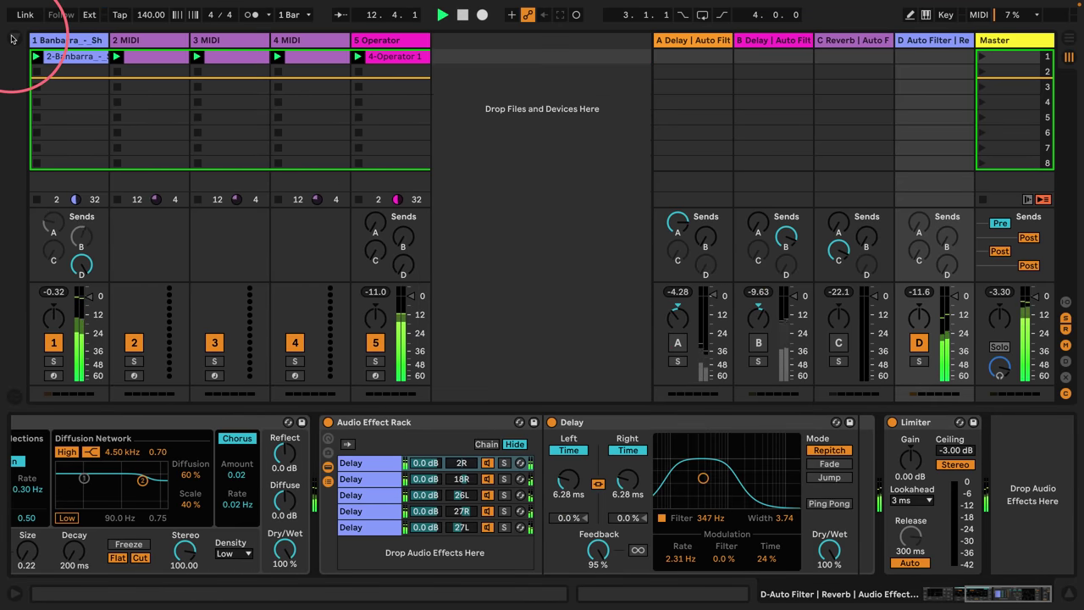
click(288, 39)
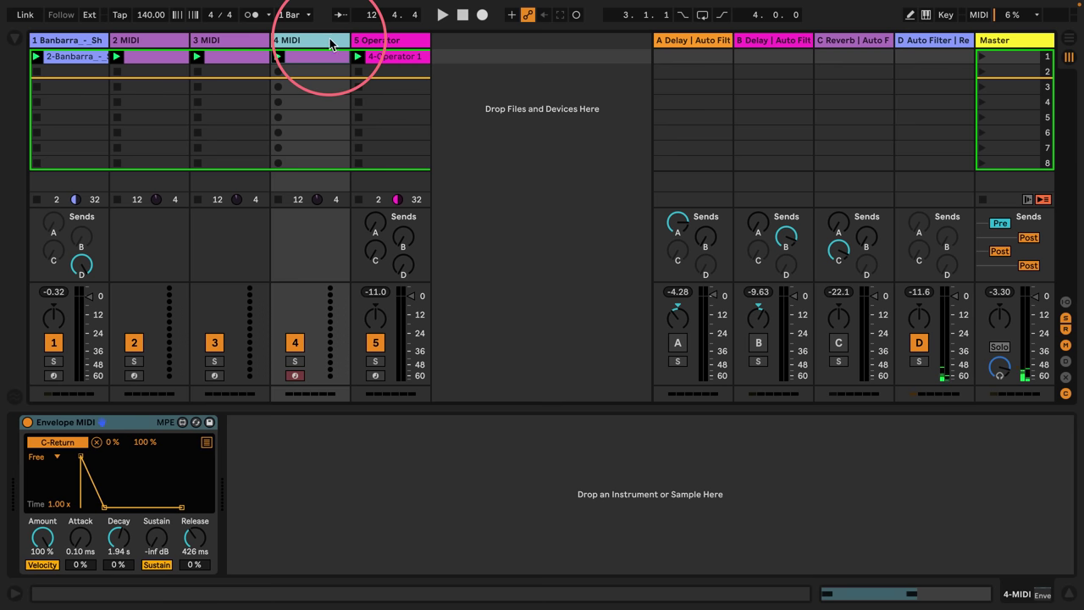
key(ctrl+t)
key(Delete)
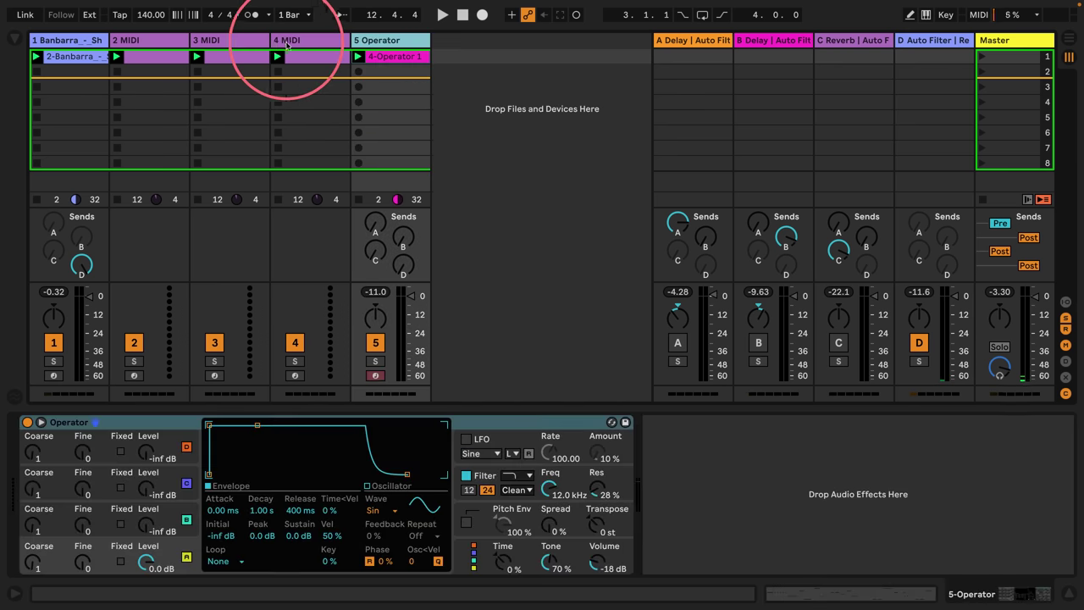
right_click(287, 46)
click(307, 76)
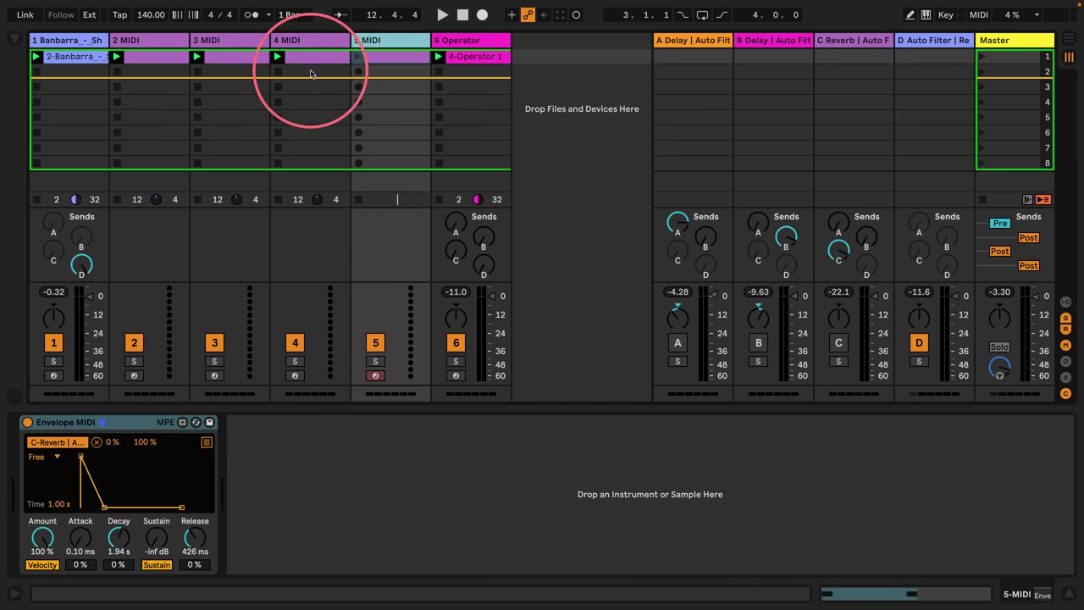
Remap the duplicated track's Envelope MIDI to send D of the breakbeat track, and launch the track's clip.
click(64, 455)
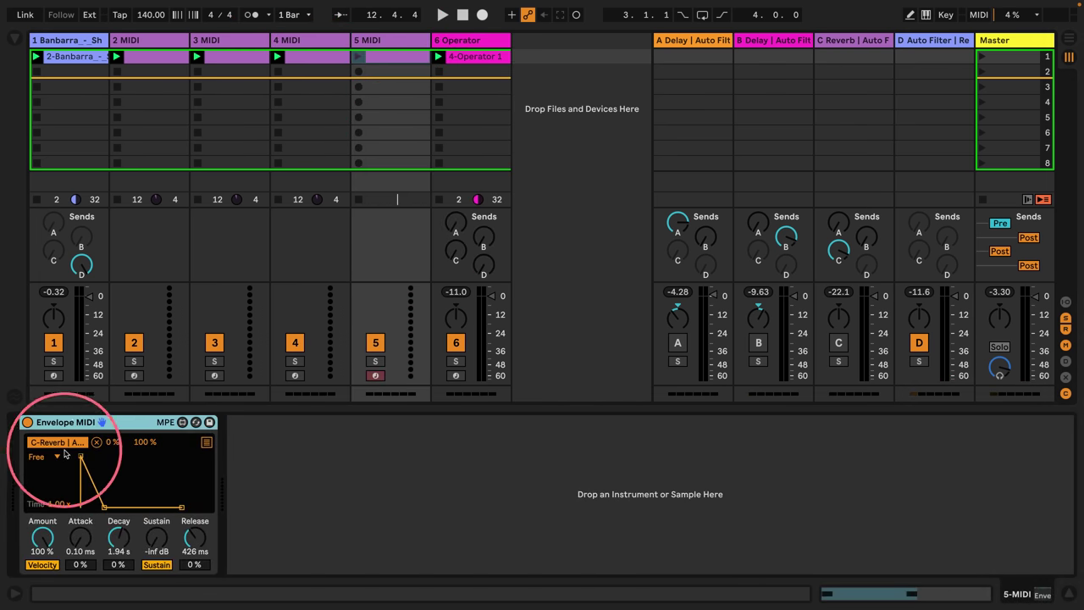
click(97, 441)
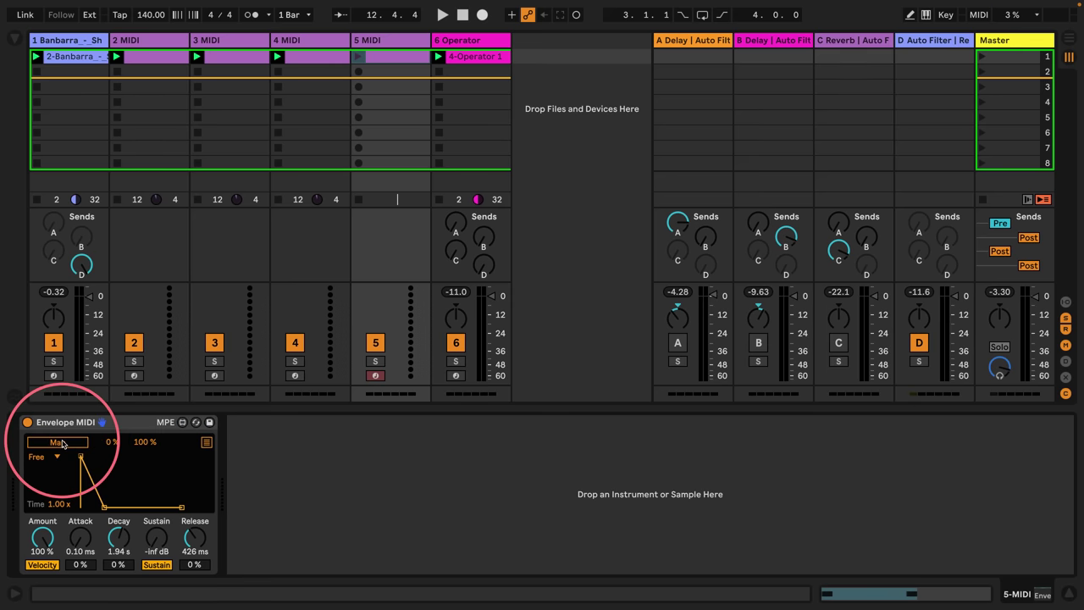
click(81, 265)
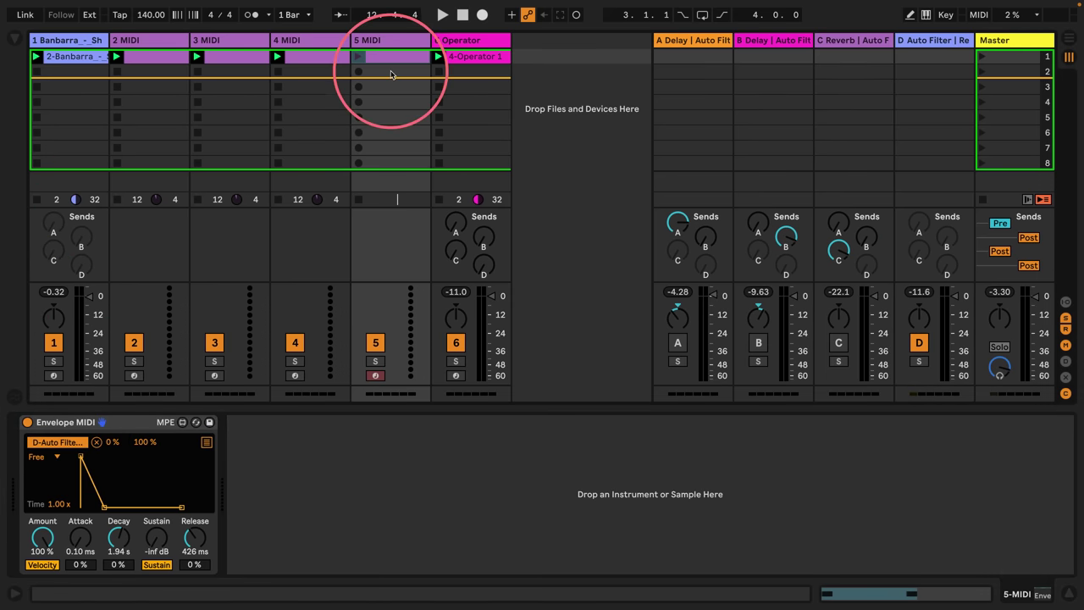
click(358, 56)
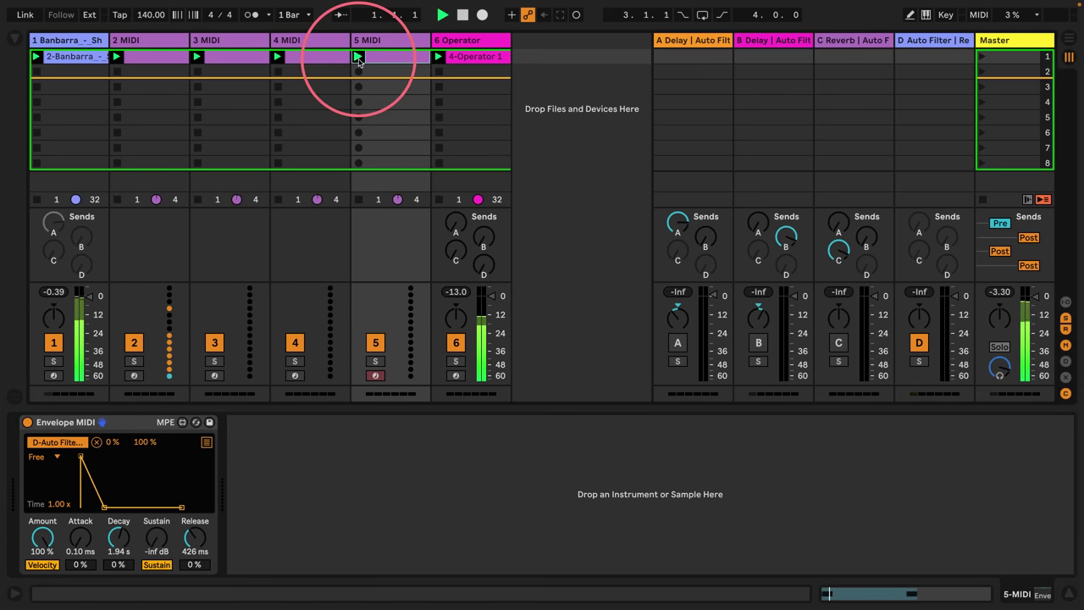
Enable all sends on return D and raise its own send D for feedback.
right_click(945, 268)
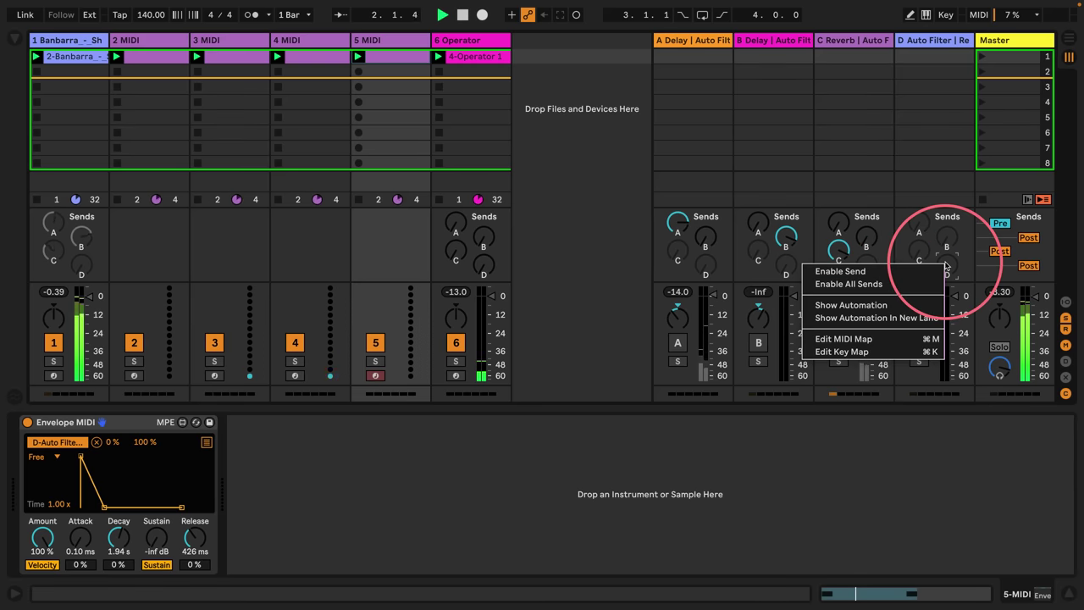
click(847, 284)
drag(945, 276, 943, 263)
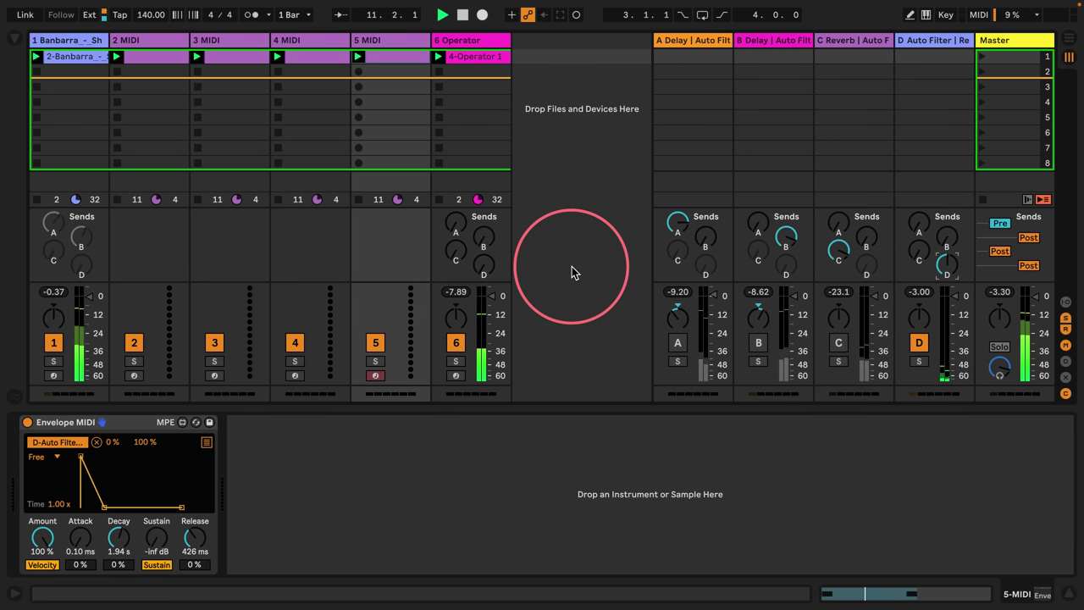
Activate returns C, B and A, and move return C's Auto Filter frequency to 2.12 kHz.
click(839, 342)
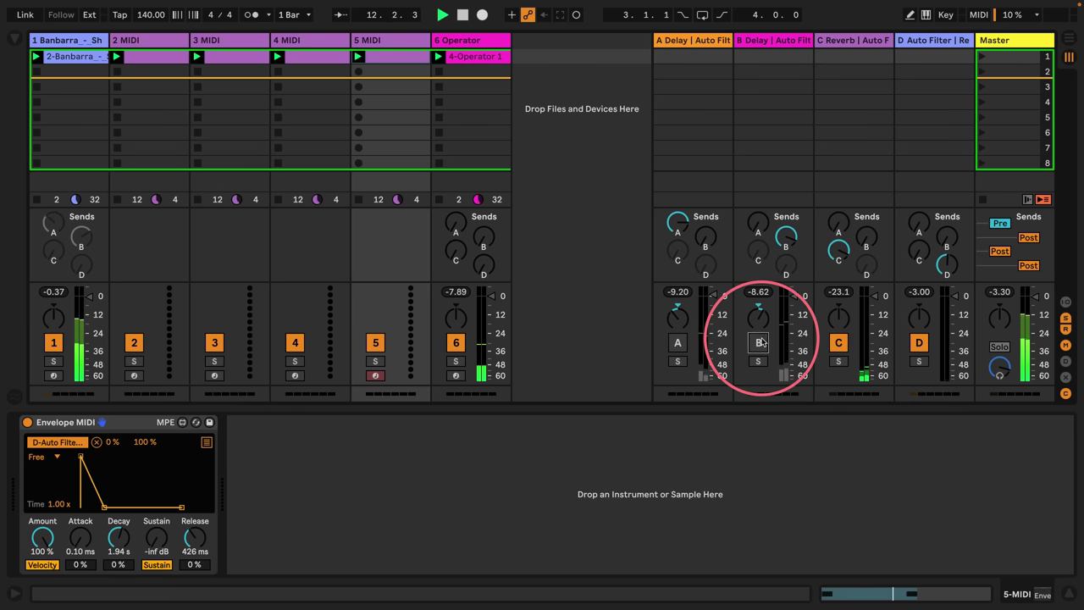
click(759, 342)
click(677, 342)
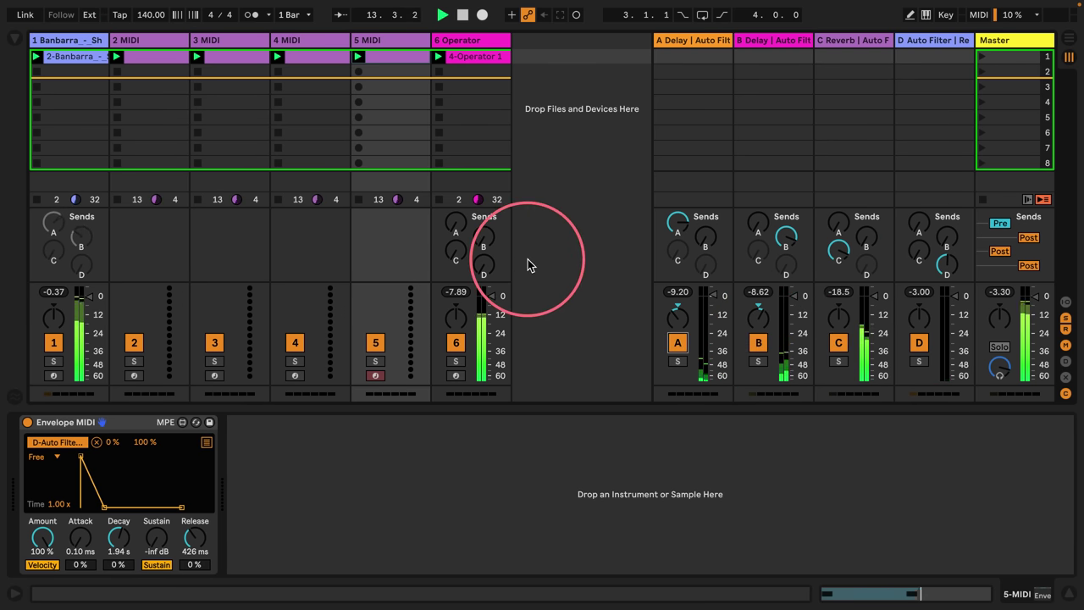
click(852, 44)
mouse_move(606, 499)
mouse_down()
mouse_move(571, 497)
mouse_move(623, 499)
mouse_up()
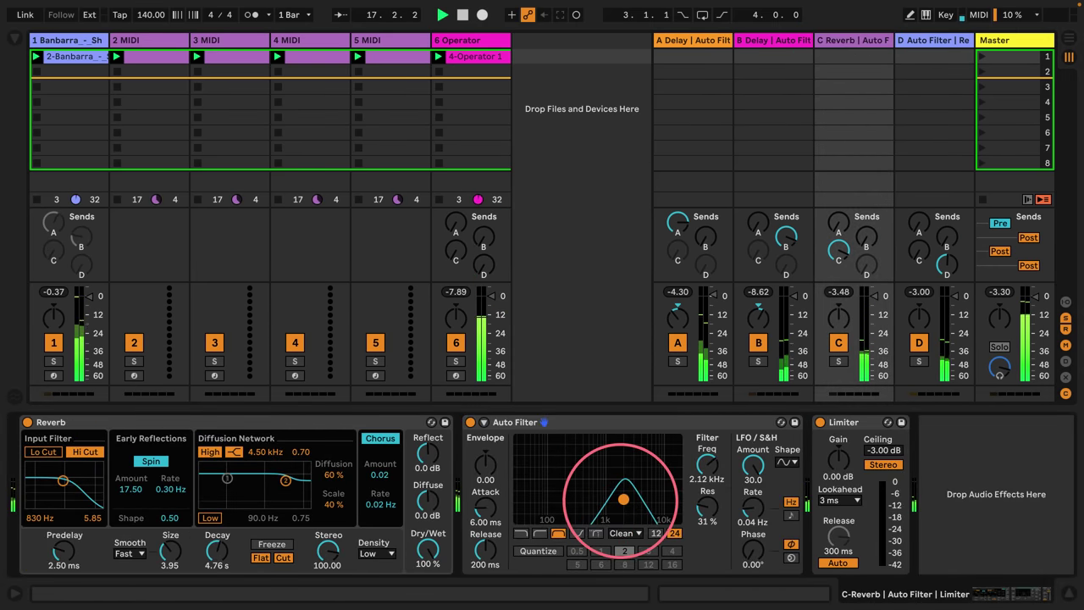
Show the browser at a narrow width, solo the Operator track and set its amplitude envelope attack to 1.42 ms.
click(17, 39)
drag(308, 245, 386, 255)
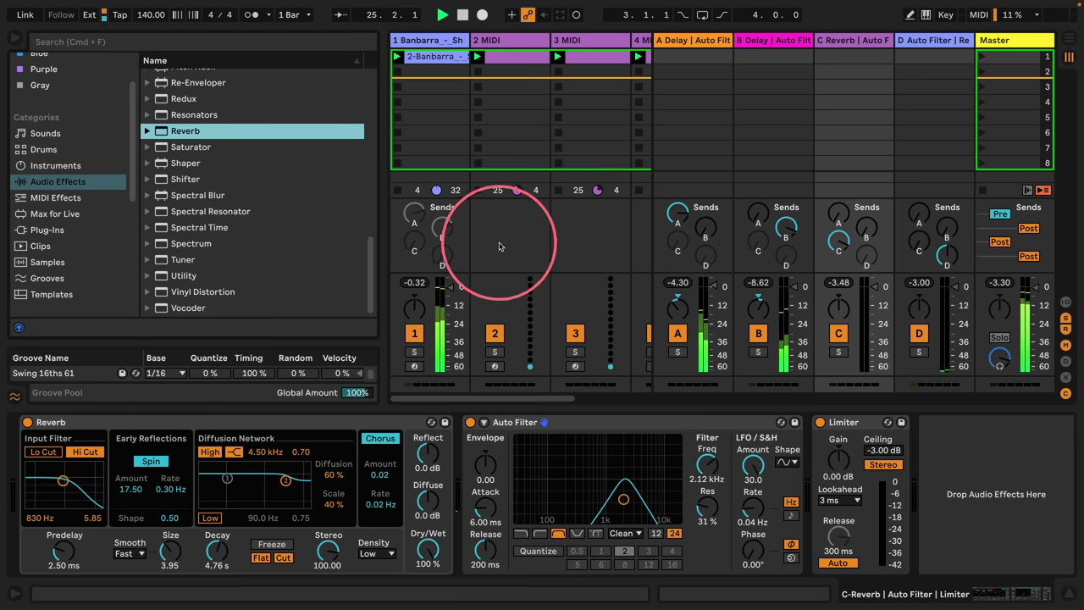
scroll(502, 243, right, 6)
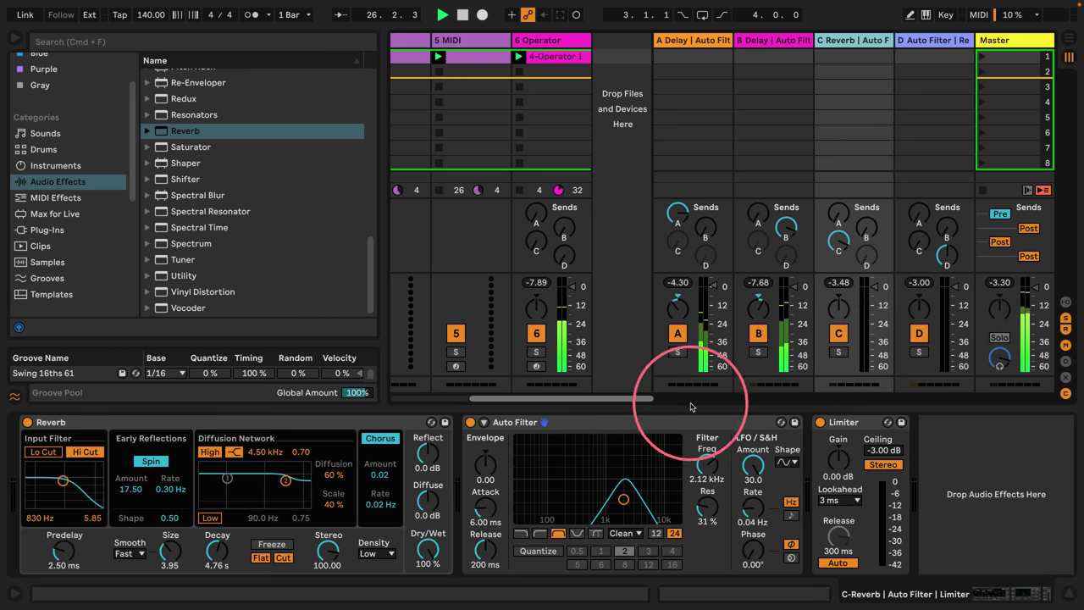
drag(380, 215, 138, 215)
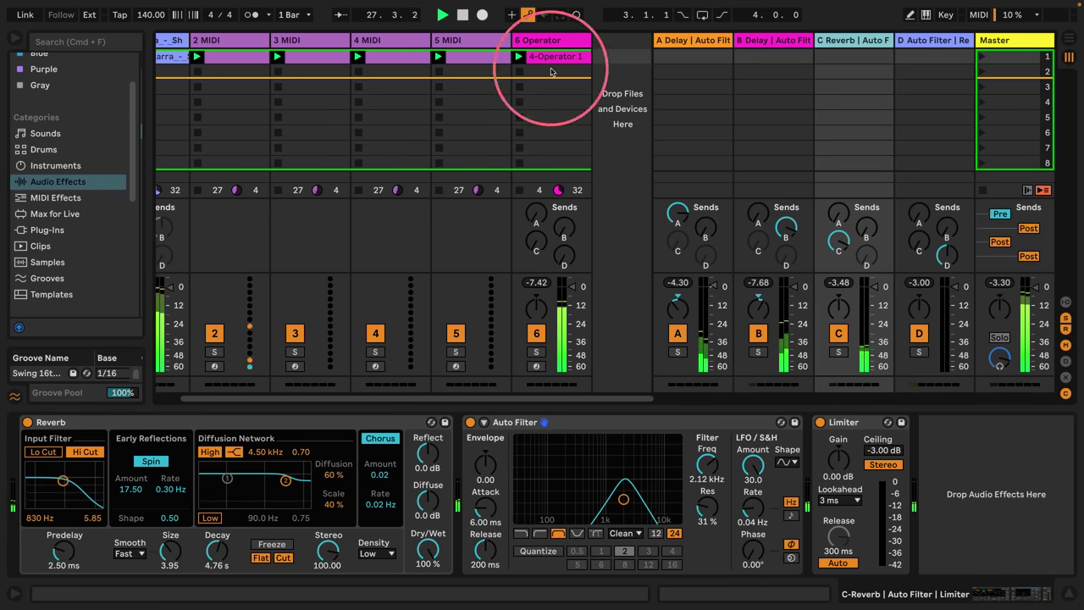
click(536, 56)
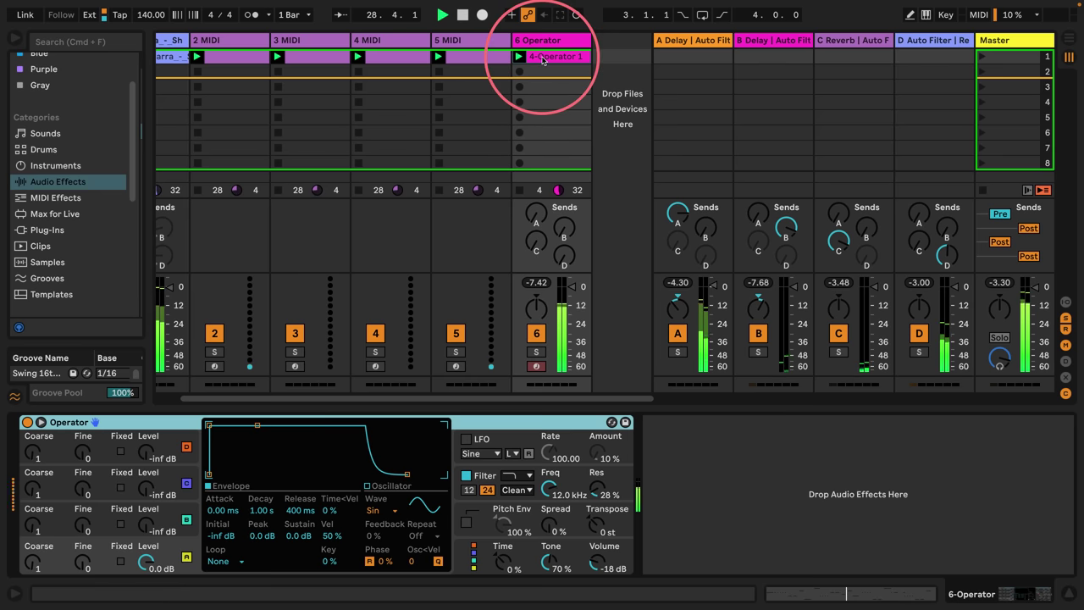
click(535, 351)
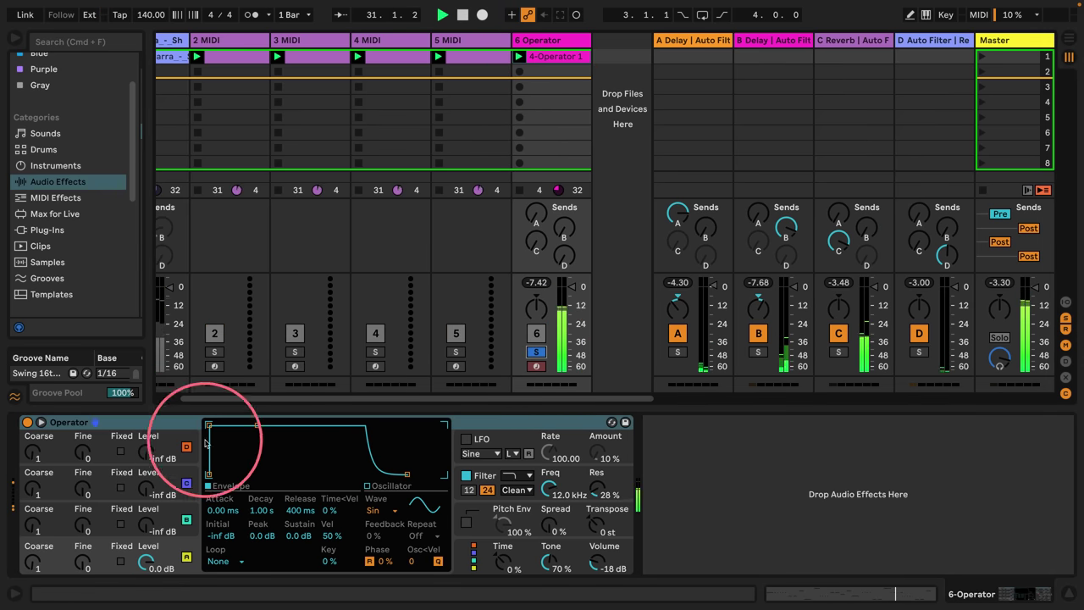
drag(208, 423, 226, 424)
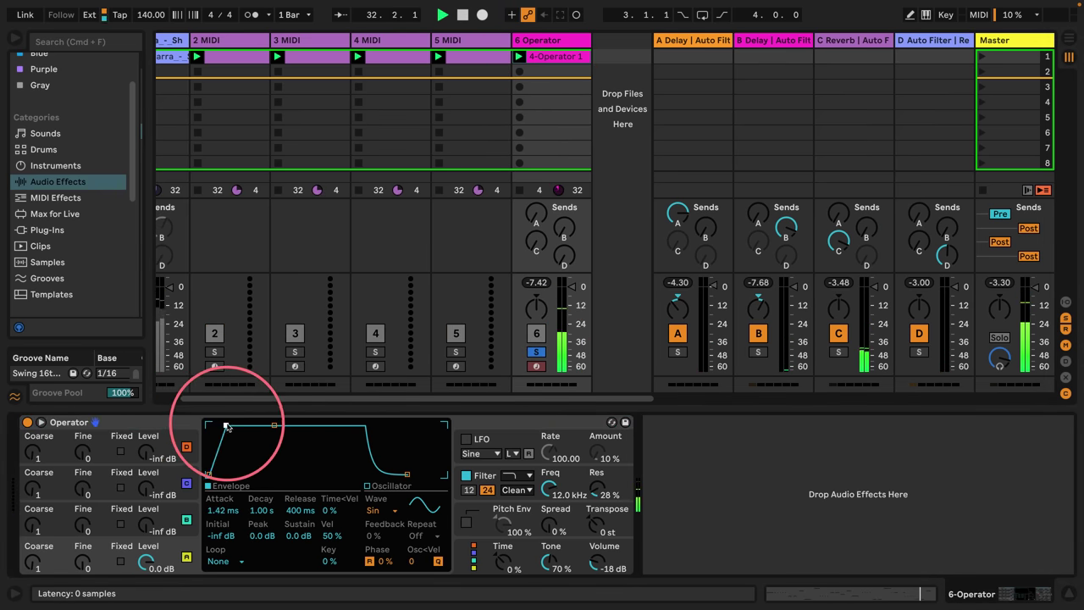
In the Operator clip, set every note's velocity to 1 with a velocity range of +127.
click(563, 60)
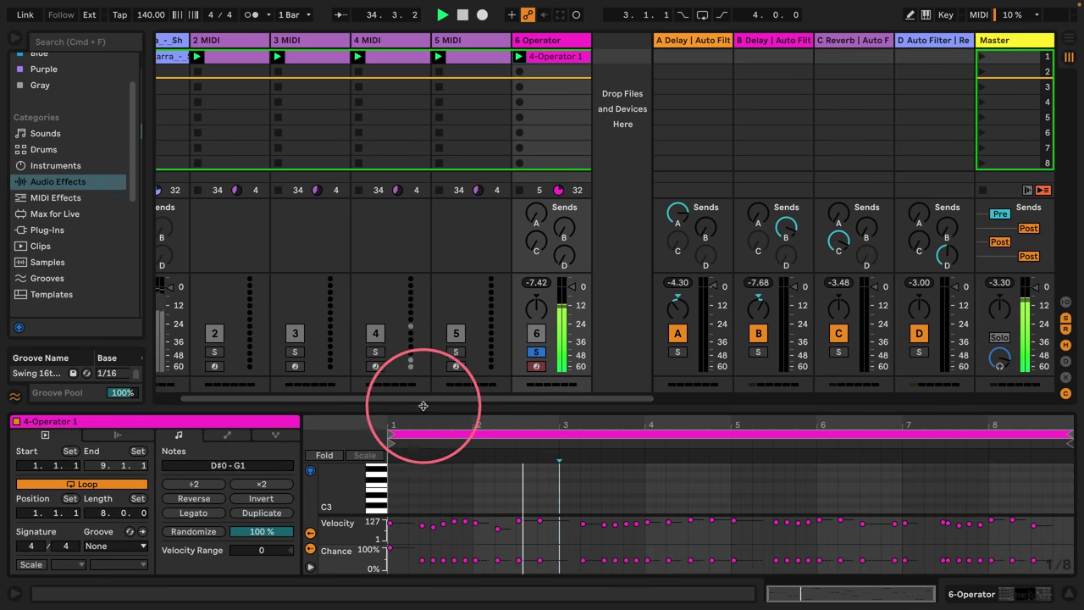
drag(426, 405, 445, 175)
click(388, 520)
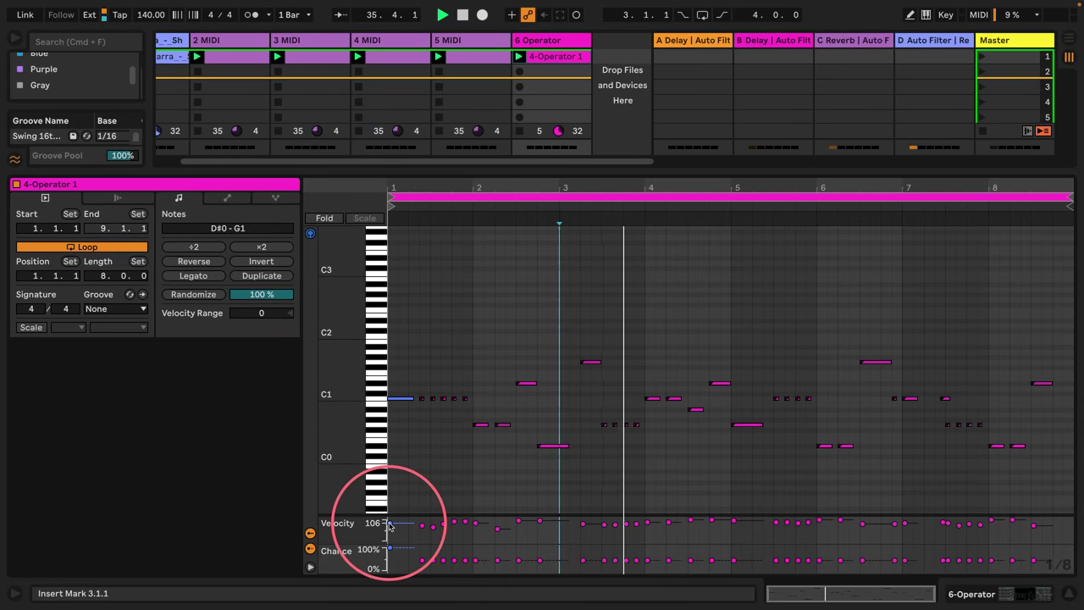
key(super+a)
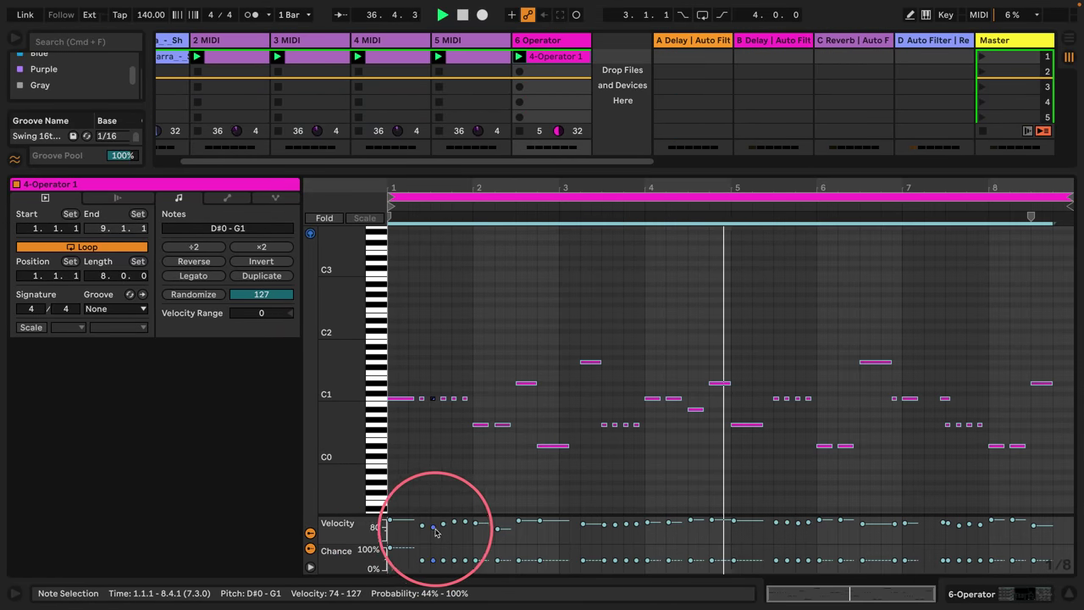
drag(421, 525, 422, 538)
click(425, 535)
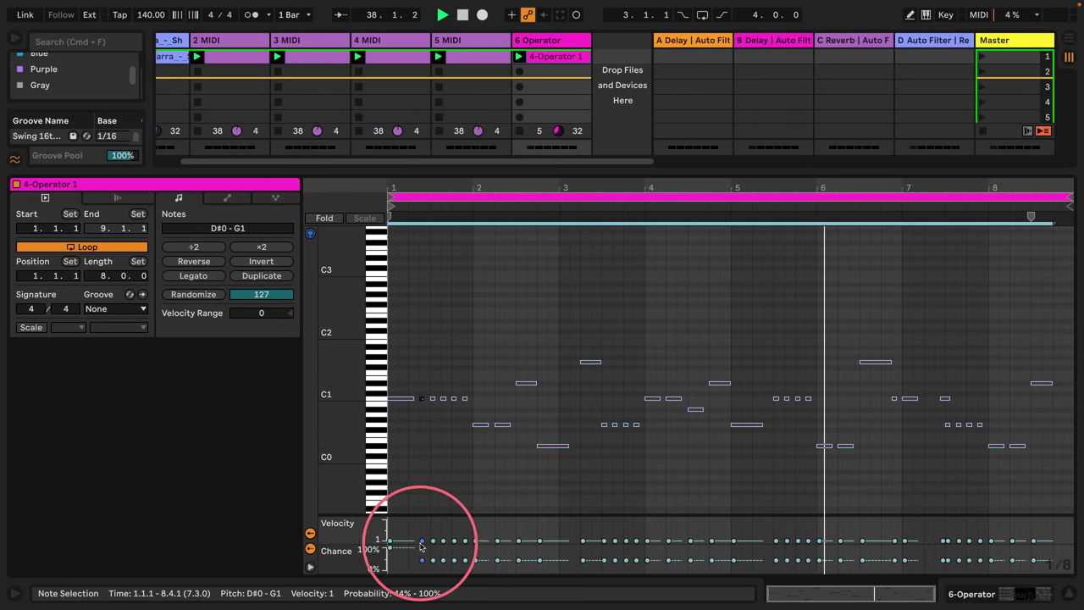
drag(251, 306, 250, 280)
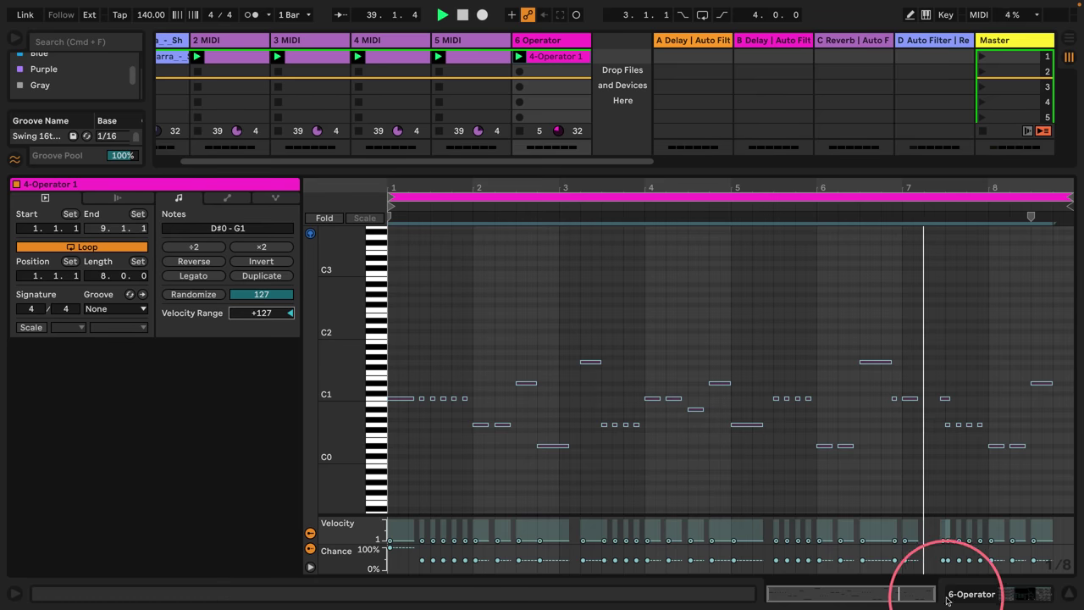
click(525, 532)
drag(524, 532, 497, 532)
Limit Operator to 1 voice and return to the settings of oscillator A.
click(961, 594)
click(291, 540)
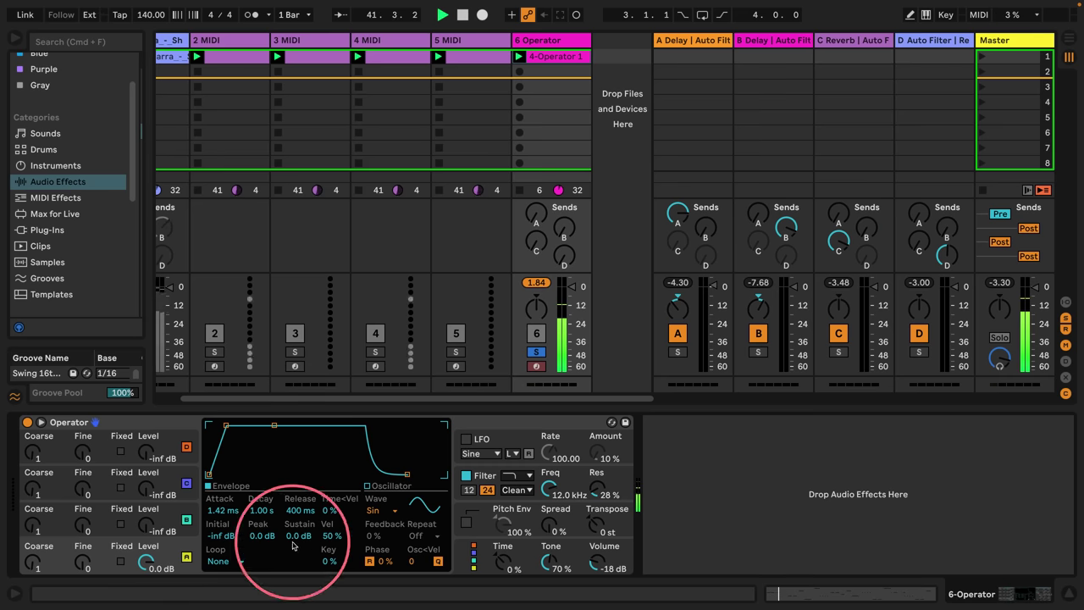
click(476, 557)
click(211, 561)
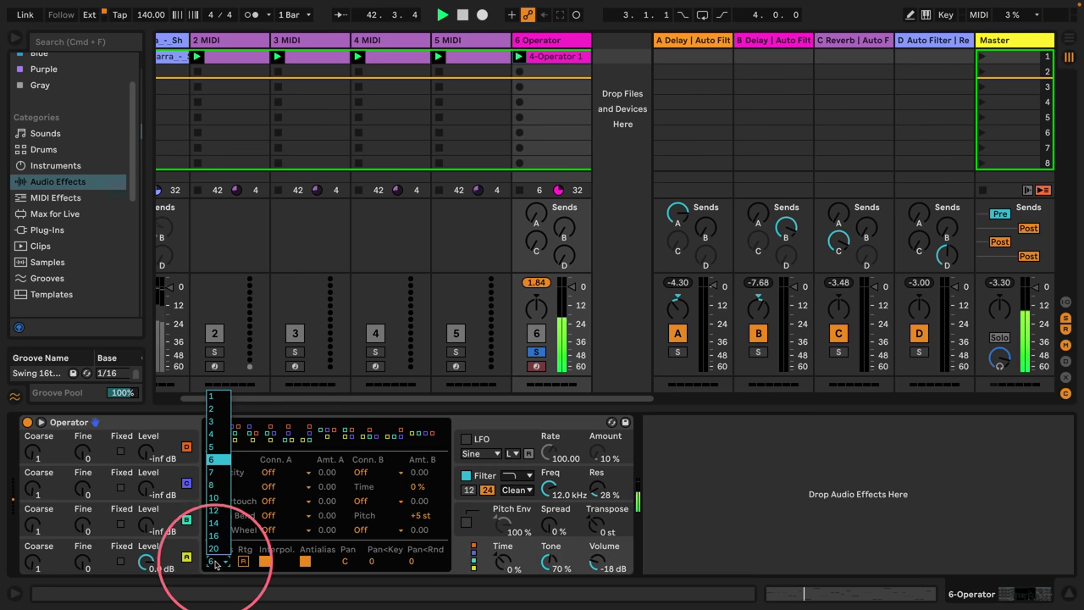
click(222, 394)
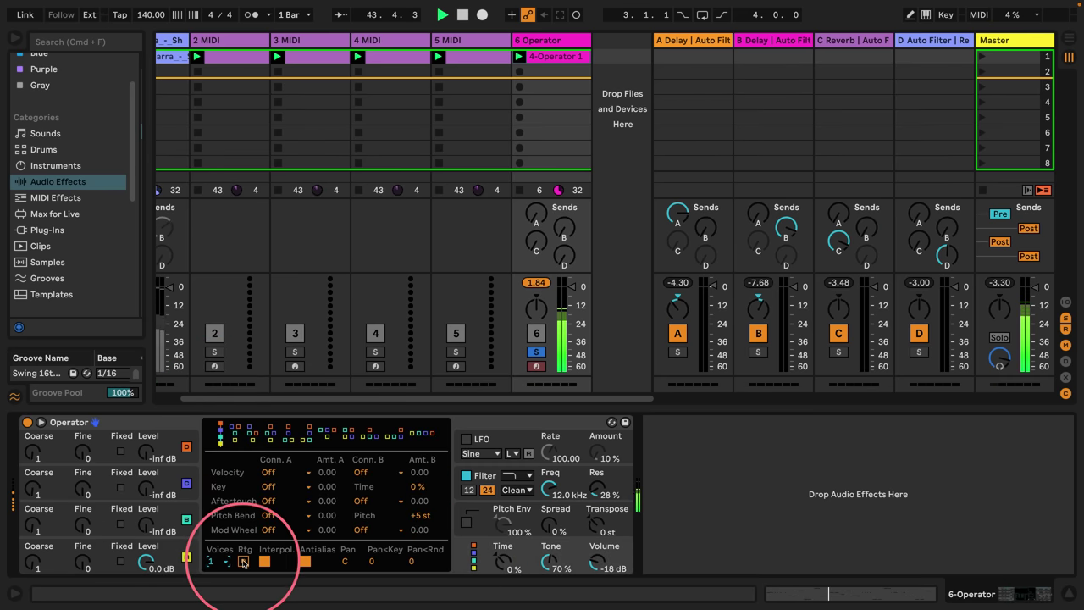
click(179, 560)
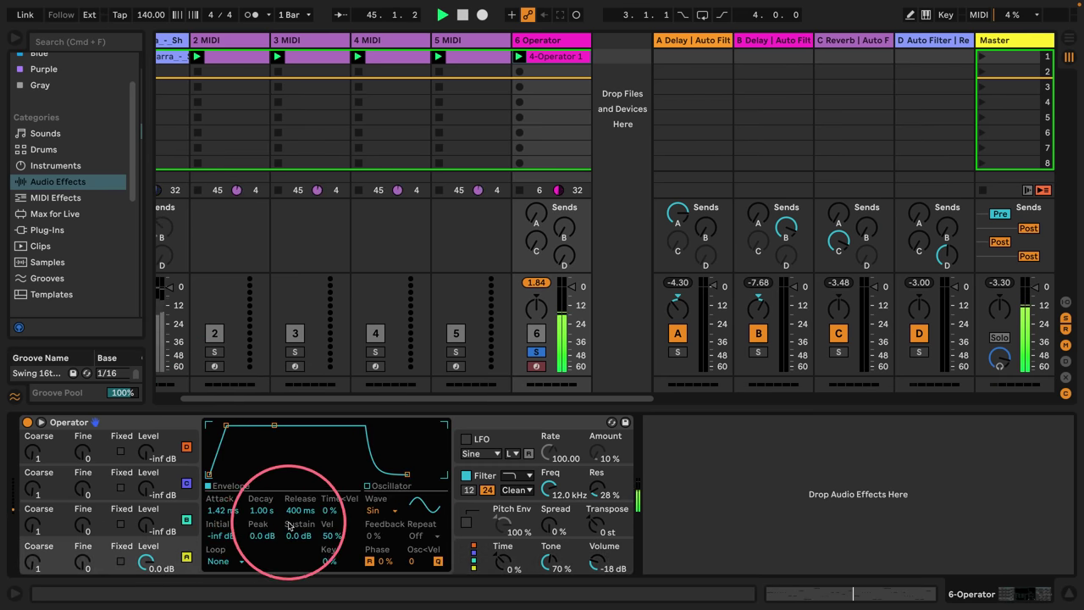
Set oscillator A's Time<Vel to 50 % and its release to 719 ms, then take the Operator track out of solo.
drag(326, 511, 327, 499)
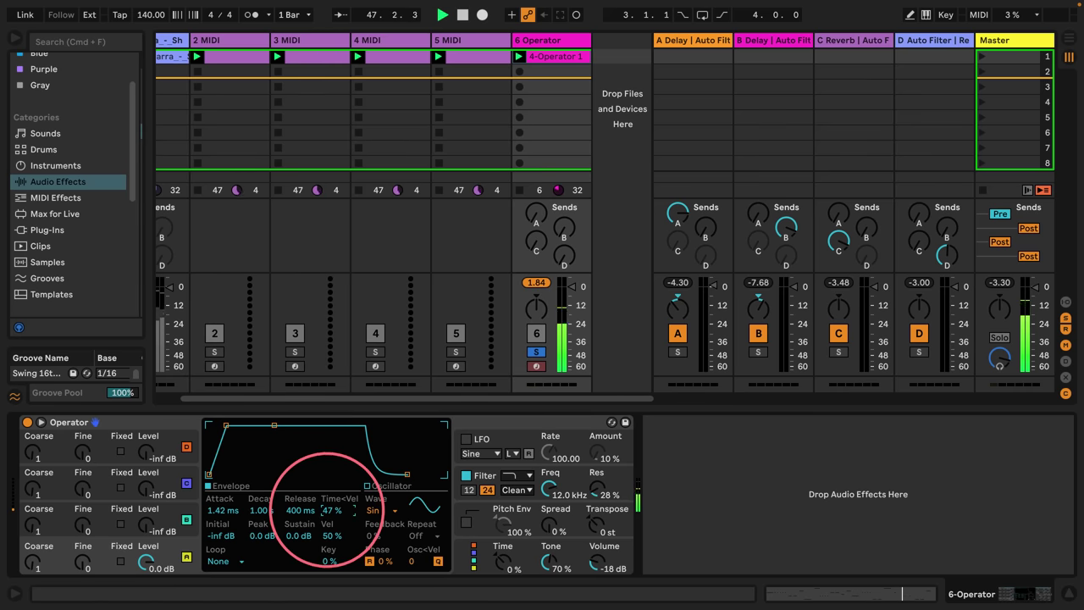
drag(321, 509, 322, 507)
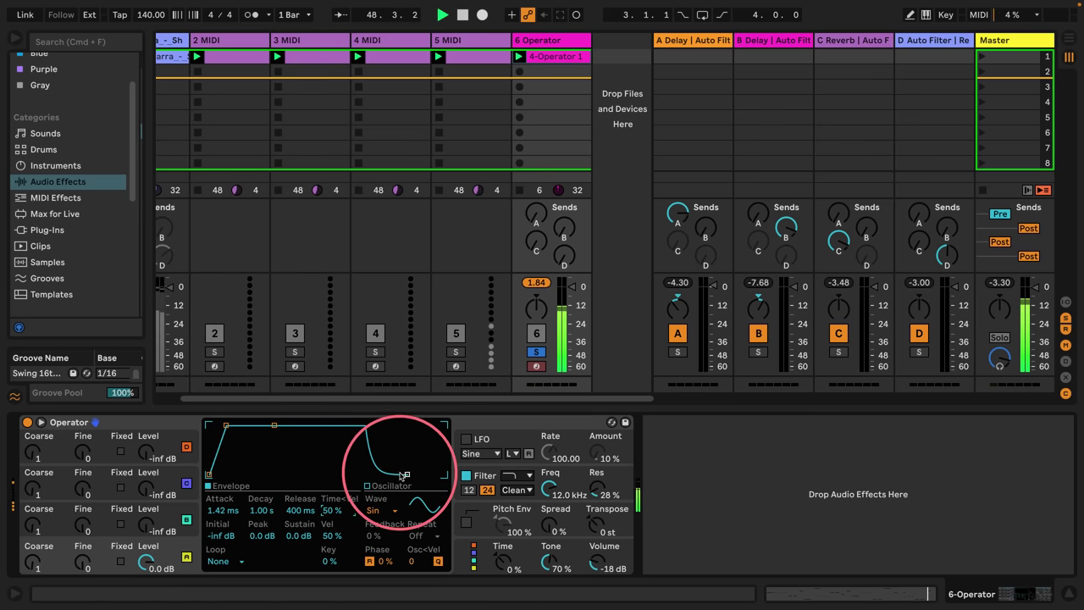
mouse_move(407, 474)
mouse_down()
mouse_move(427, 479)
mouse_move(412, 480)
mouse_up()
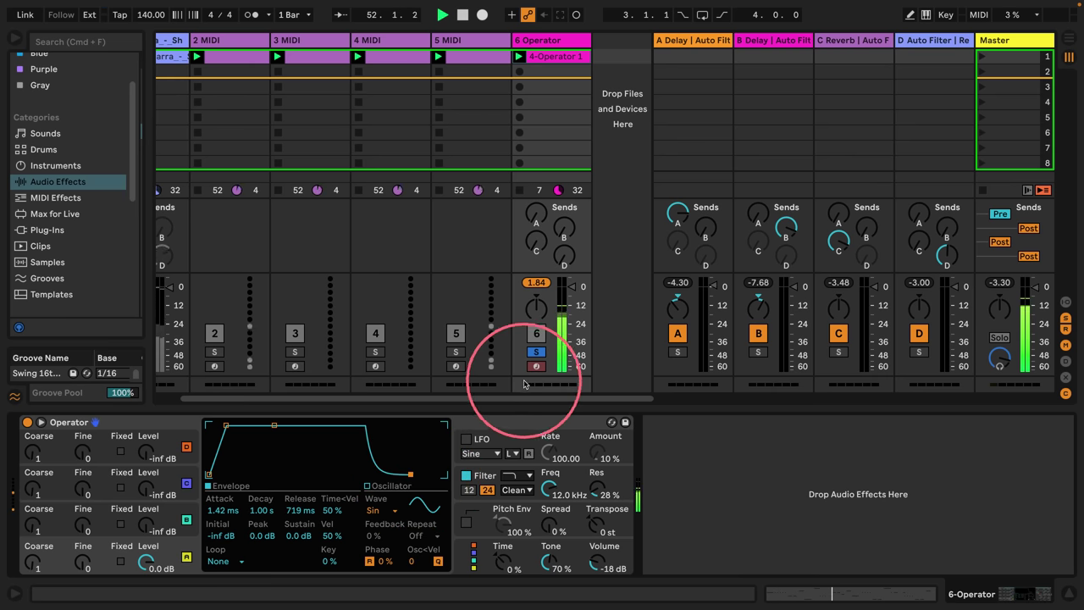
click(535, 351)
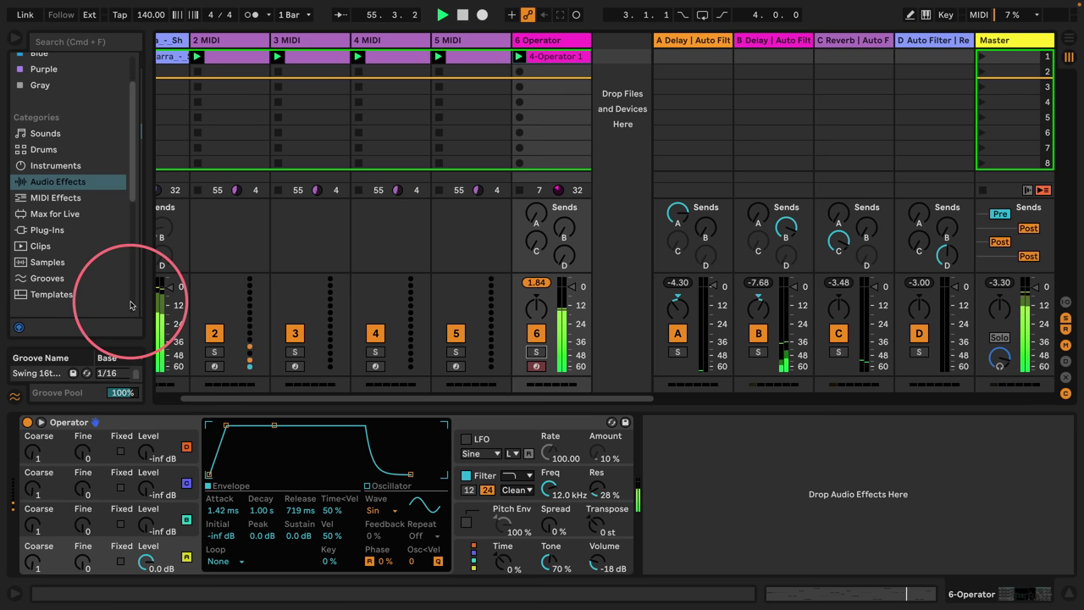
Inspect return A's device chain and look through the available audio effects in the browser.
click(14, 38)
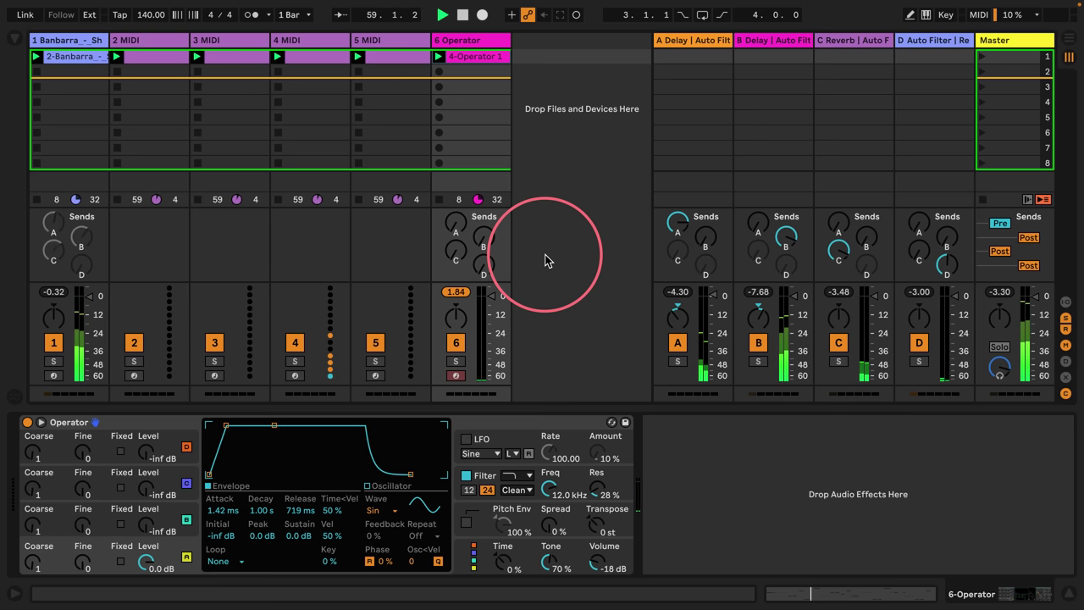
click(694, 40)
scroll(493, 459, left, 3)
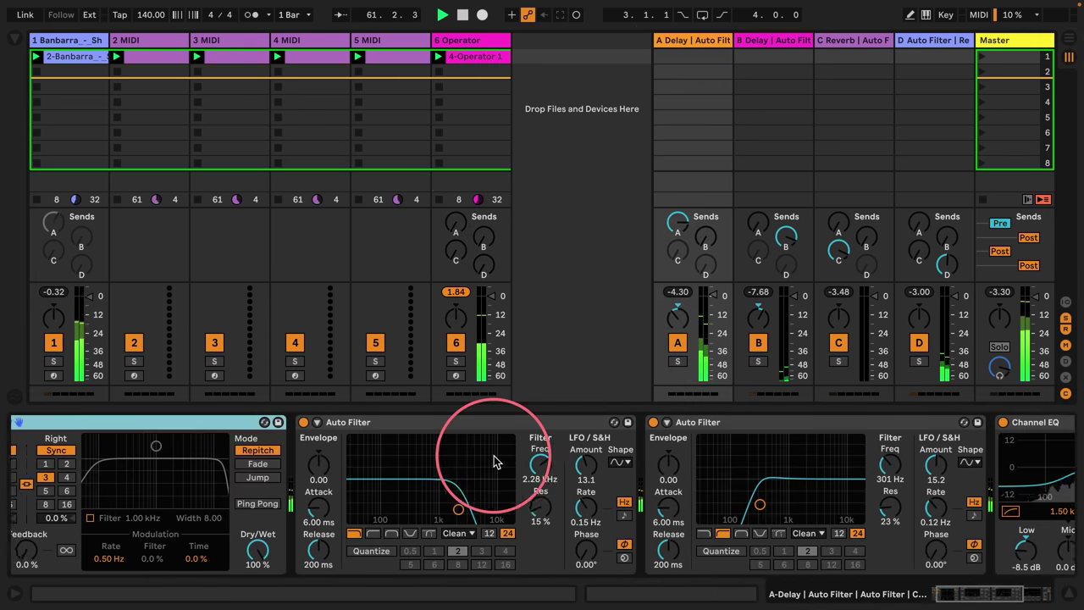
drag(83, 557, 83, 492)
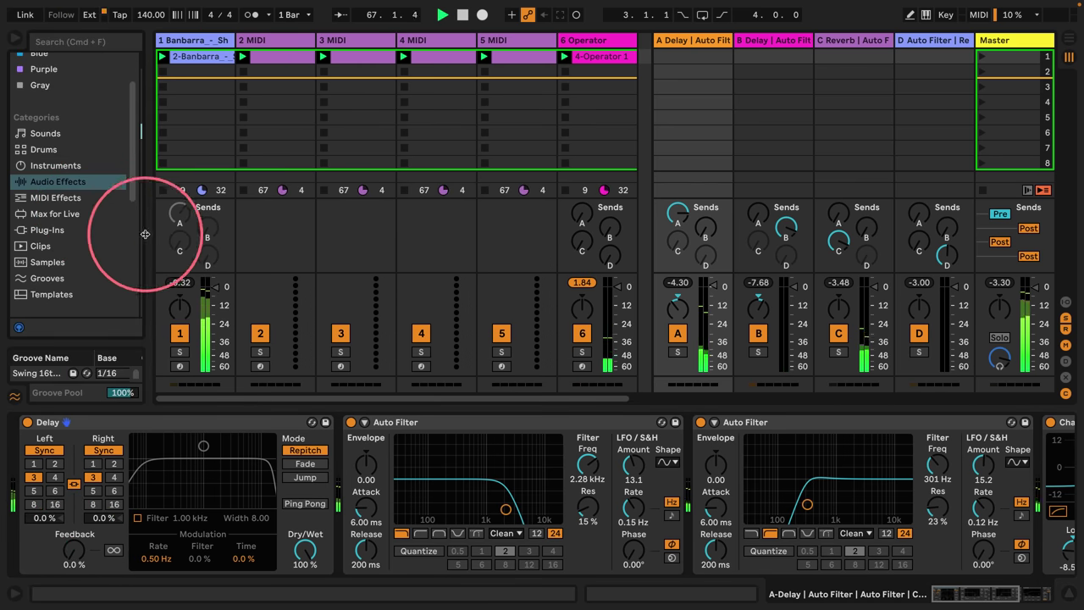
drag(152, 198, 343, 194)
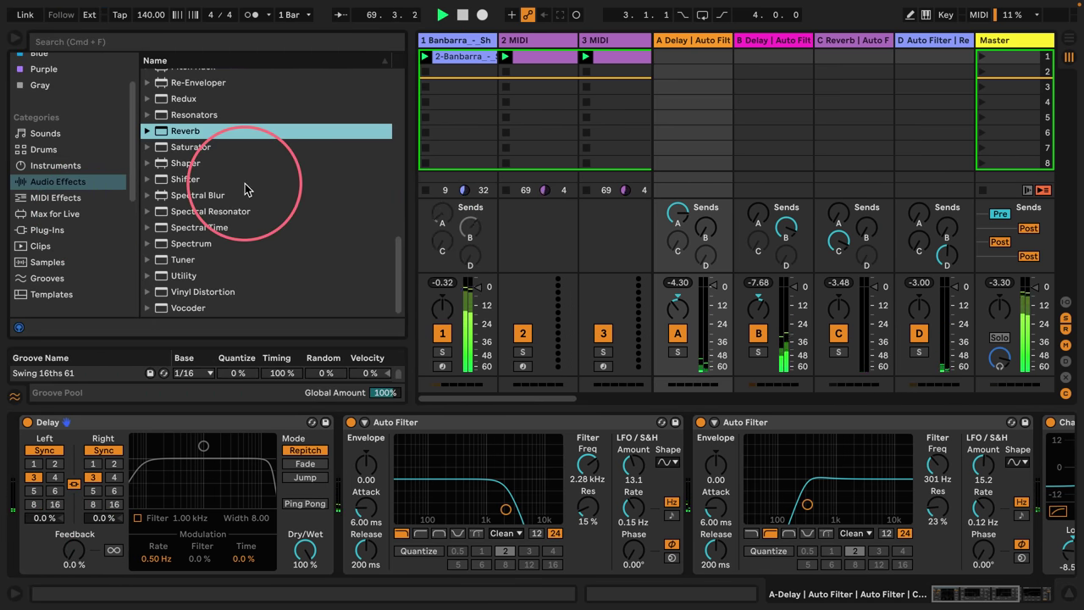
scroll(234, 205, up, 8)
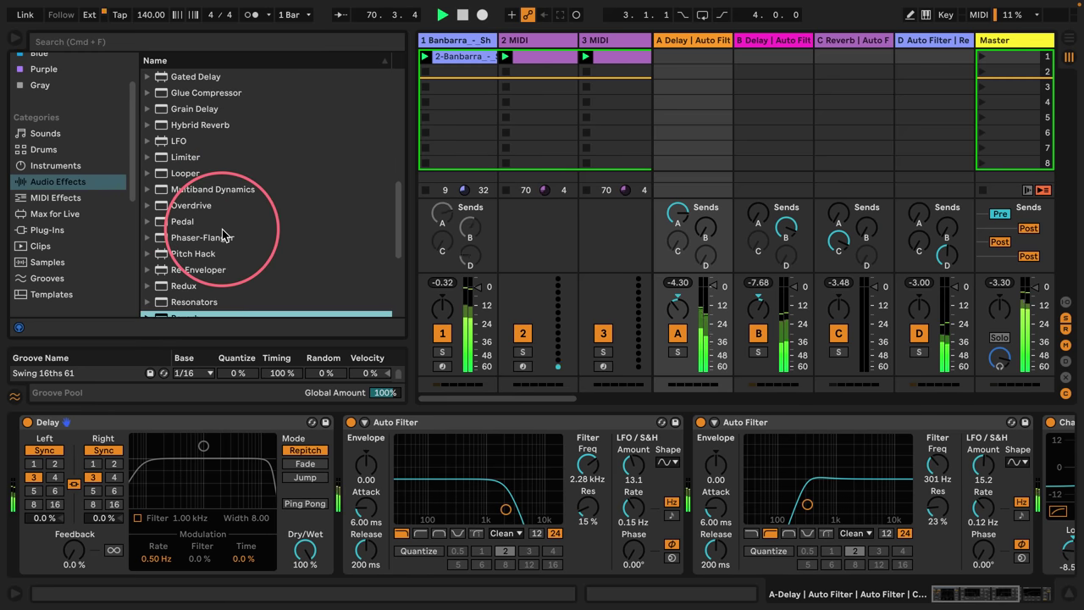
scroll(225, 235, down, 8)
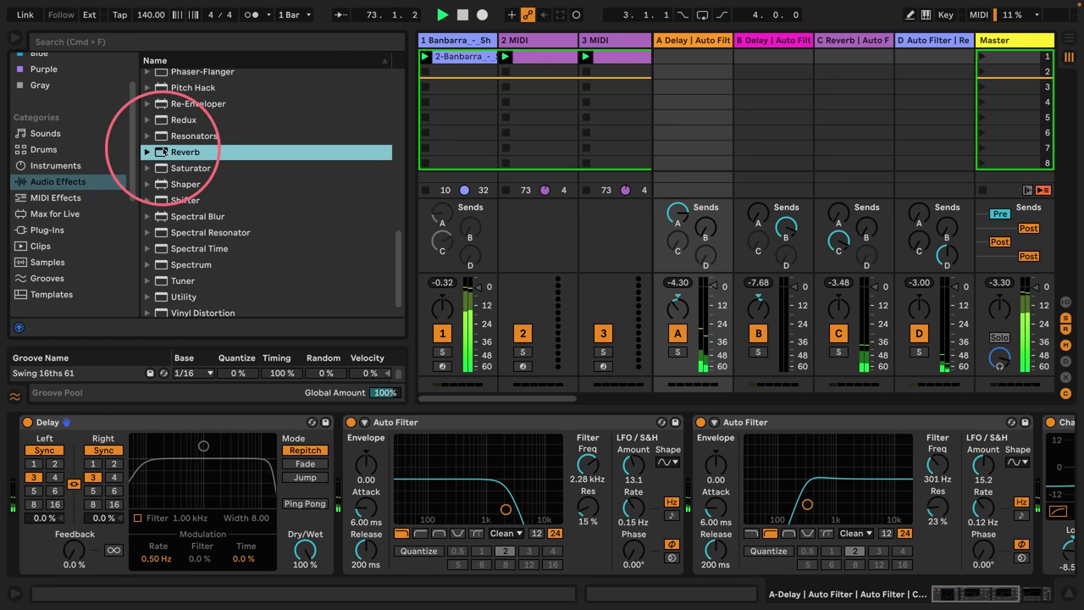
Insert two audio tracks after the Operator track.
click(13, 42)
click(487, 40)
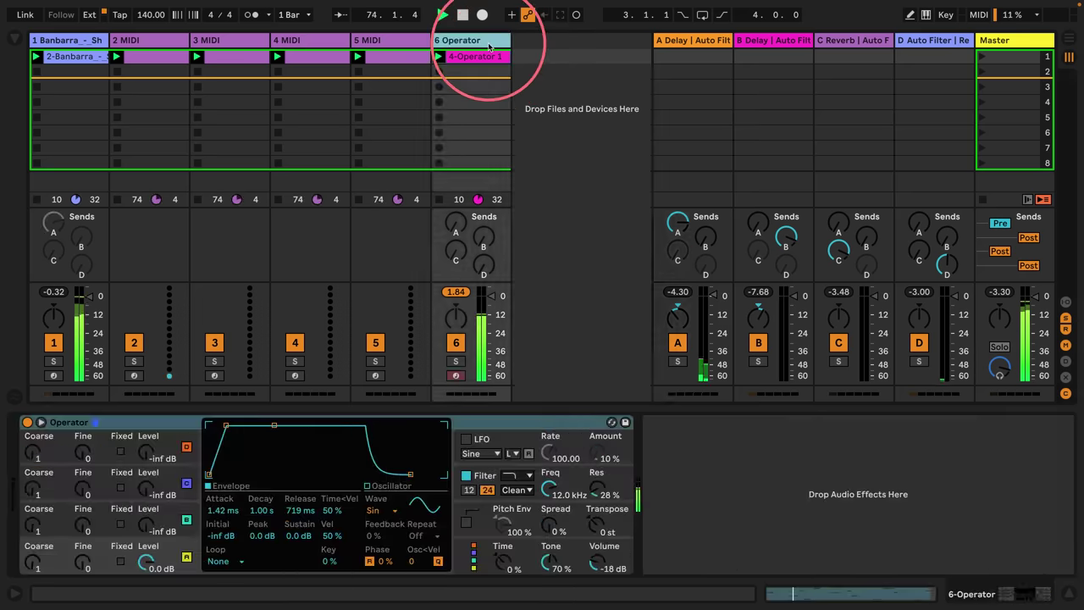
key(ctrl+t)
key(ctrl+t)
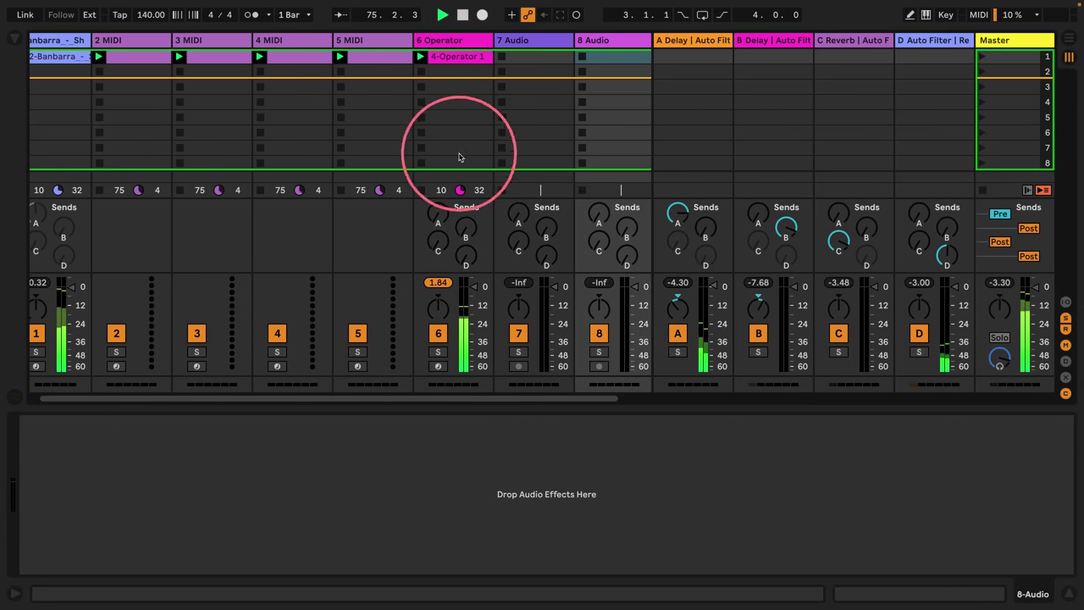
scroll(508, 106, right, 2)
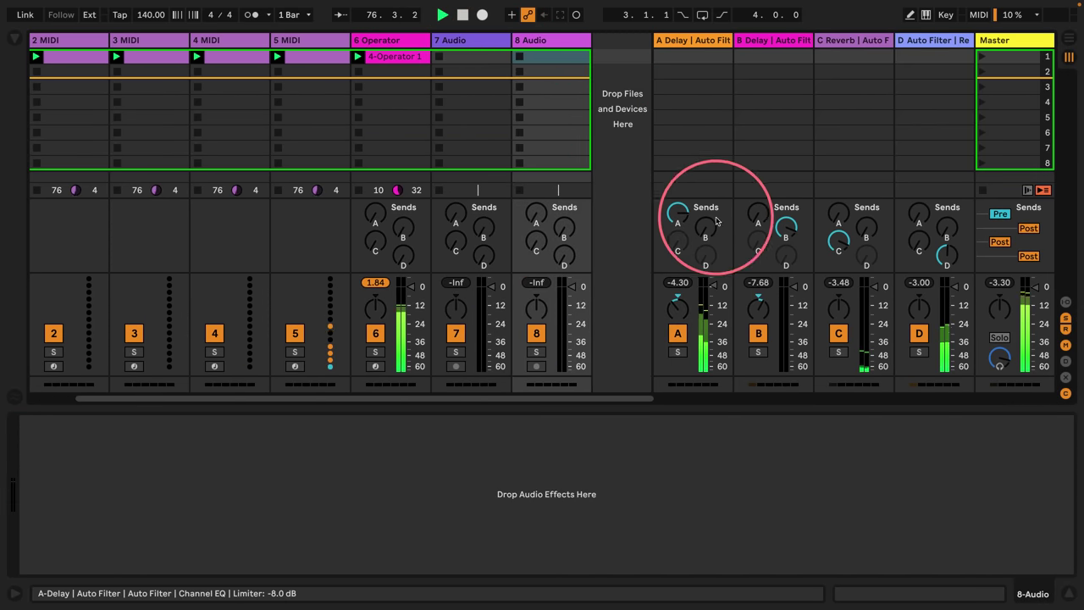
Add an LFO device to audio track 7 and map it to return A's own send A.
click(14, 41)
scroll(114, 206, down, 1)
scroll(116, 198, up, 4)
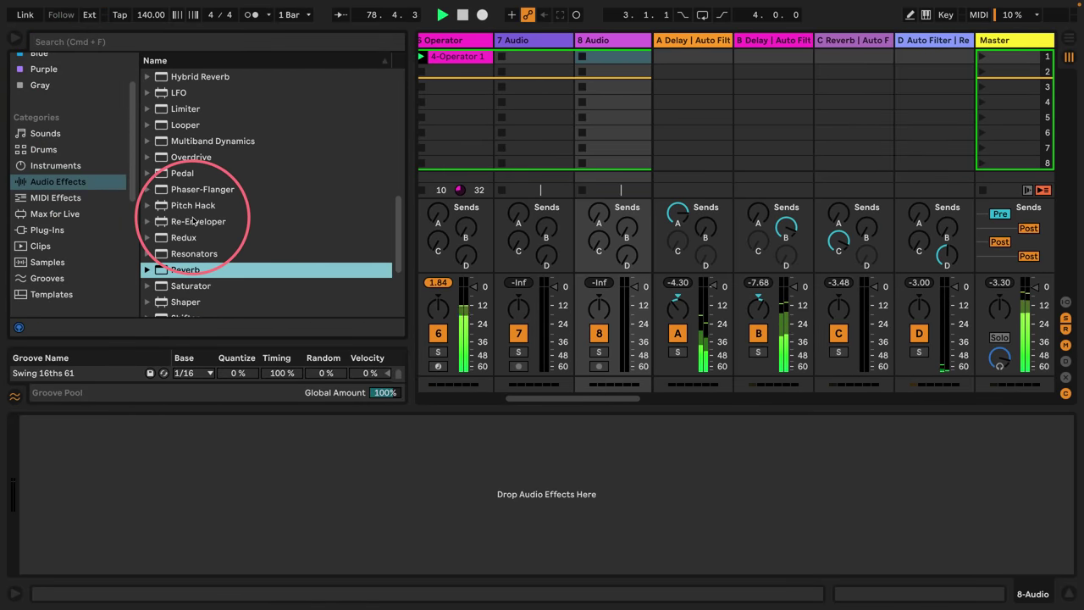
scroll(229, 199, up, 3)
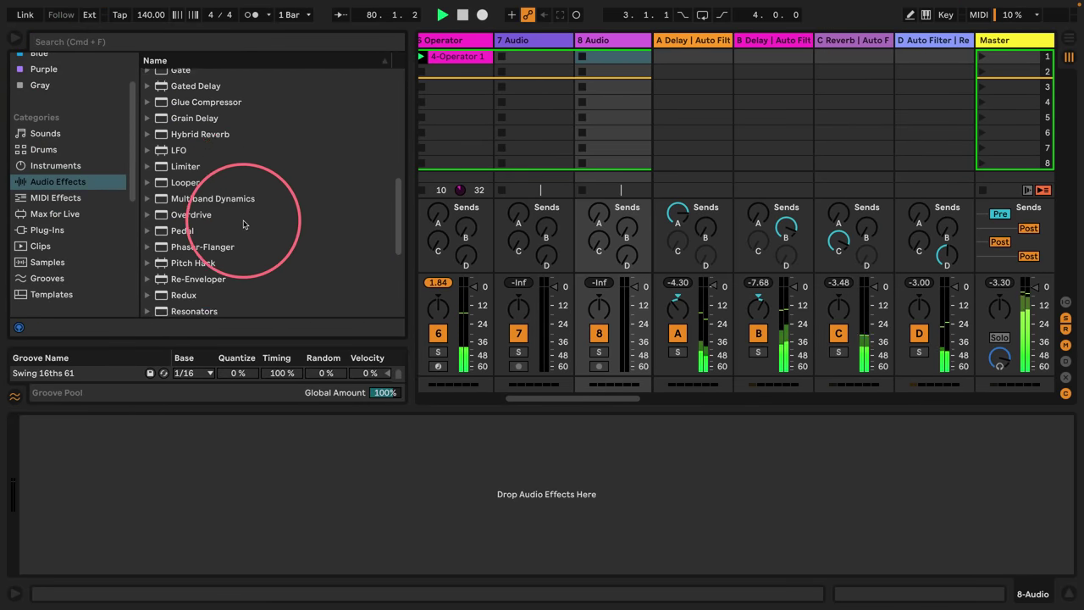
drag(161, 188, 538, 41)
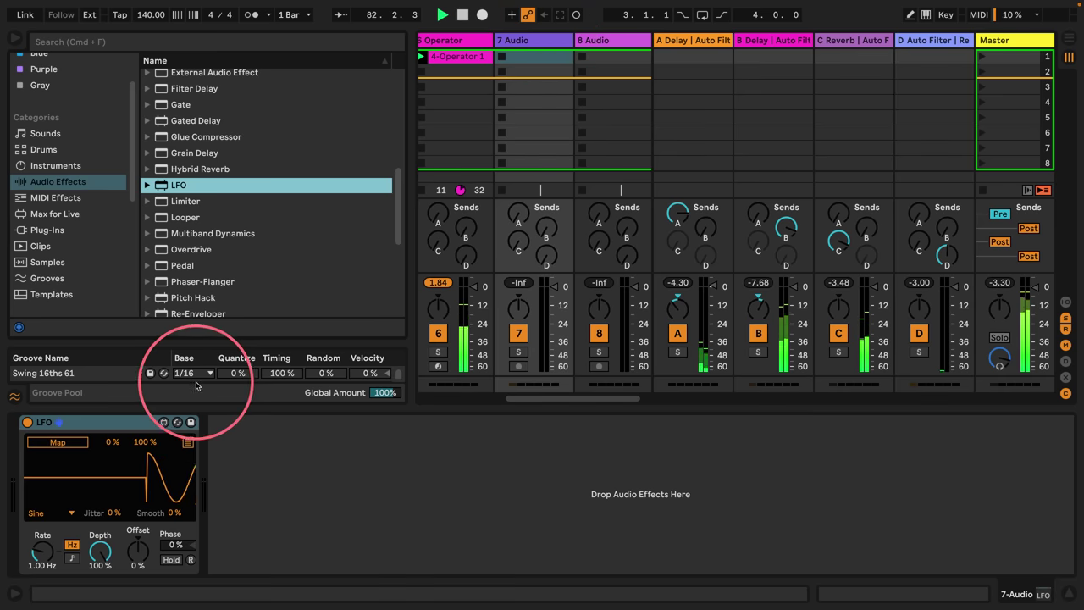
click(677, 214)
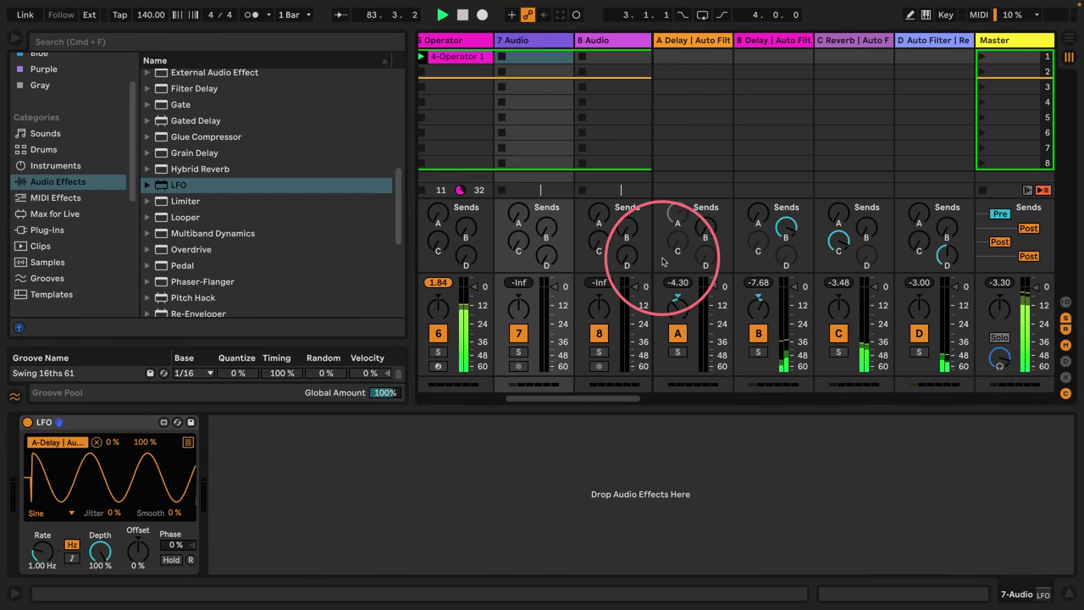
Give the LFO on track 7 a Random waveform, 100 % smoothing and a rate of 0.77 Hz.
drag(42, 551, 45, 592)
click(53, 509)
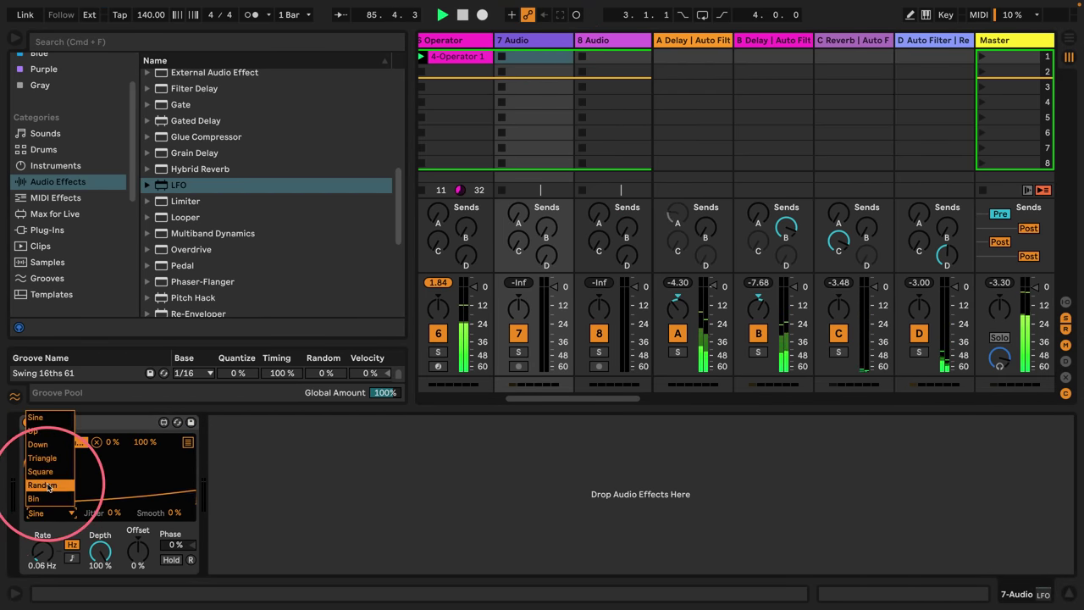
click(40, 496)
drag(174, 512, 200, 313)
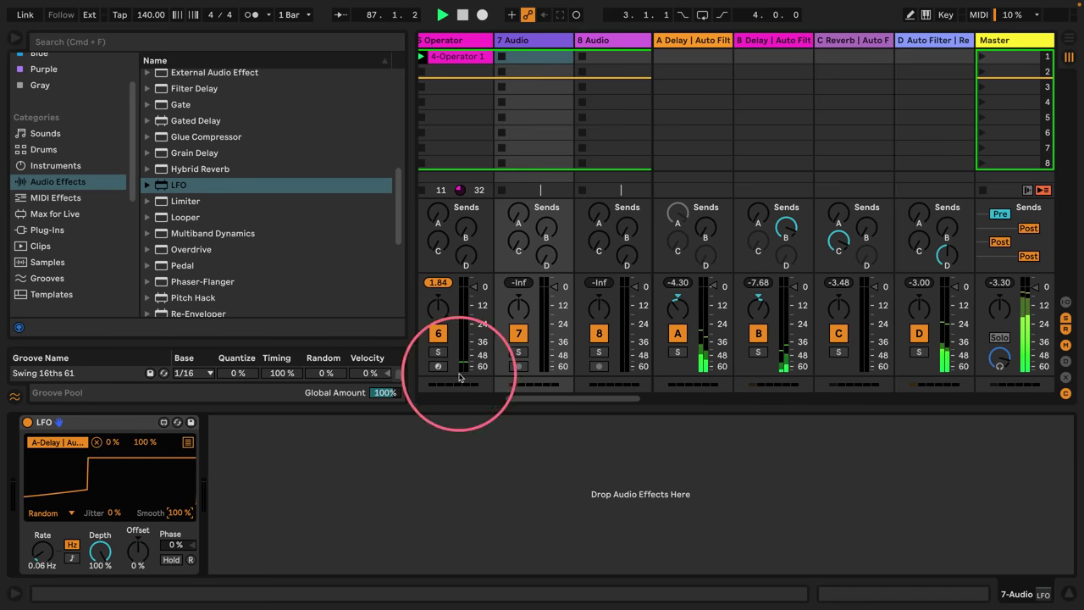
drag(48, 561, 42, 541)
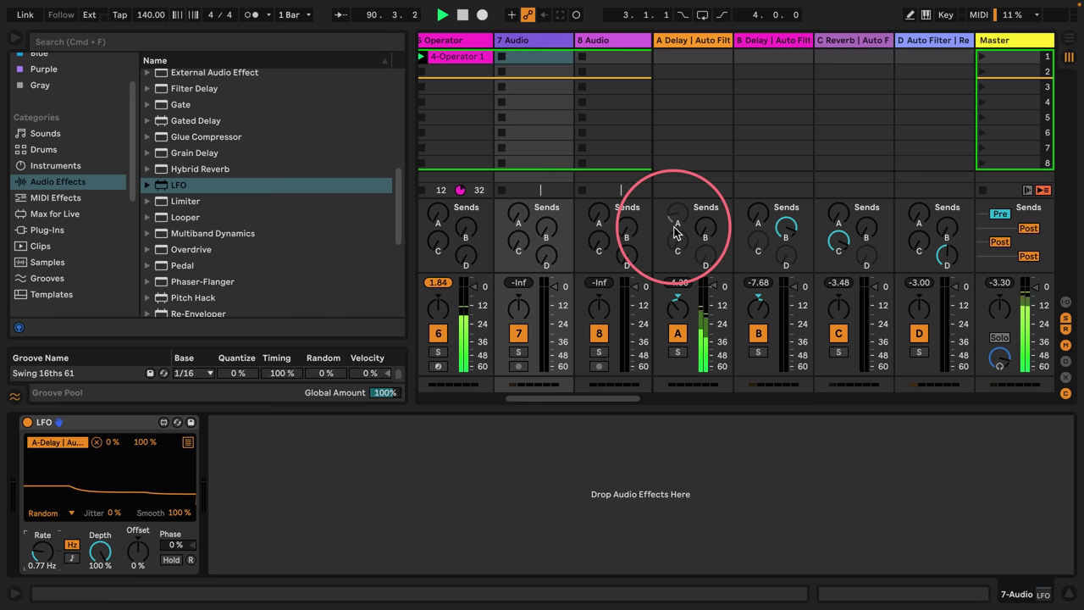
Replace the empty audio track 8 with a duplicate of LFO track 7 and remap the duplicate's LFO to return B's send B.
drag(508, 398, 648, 395)
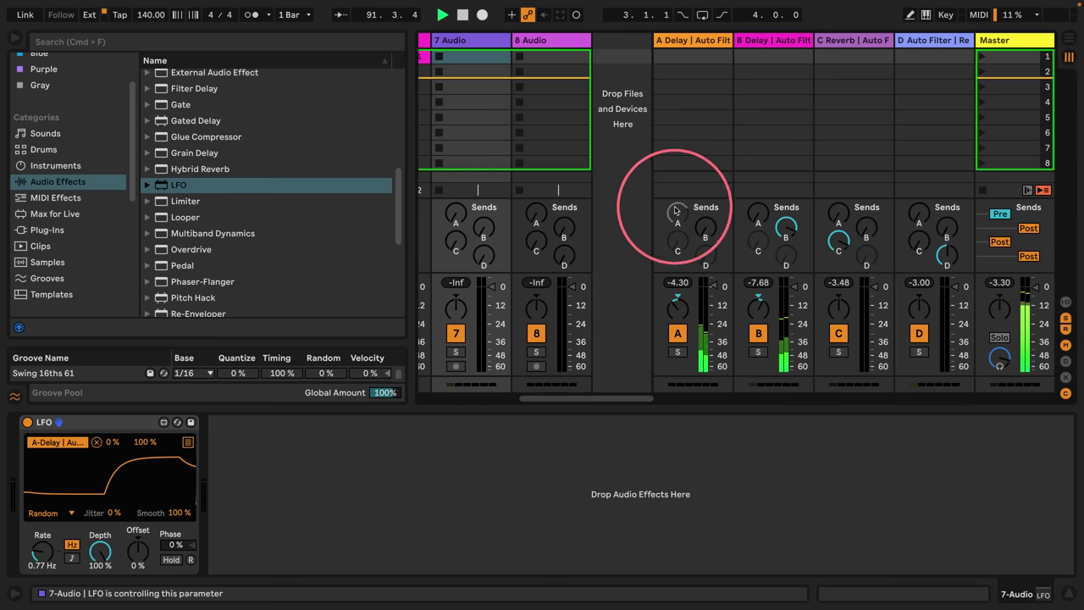
drag(413, 227, 249, 245)
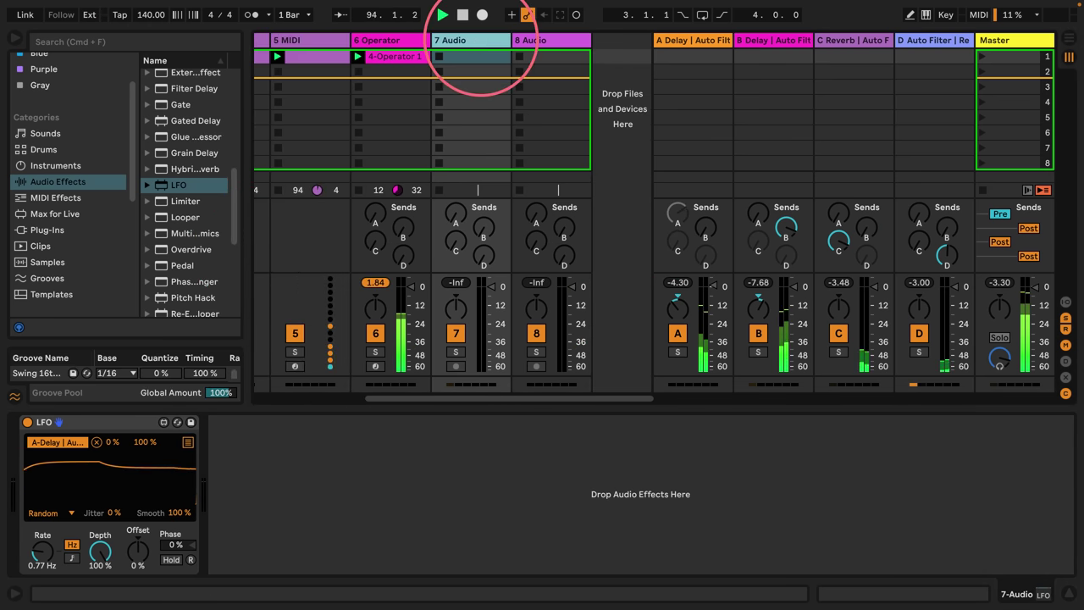
key(Delete)
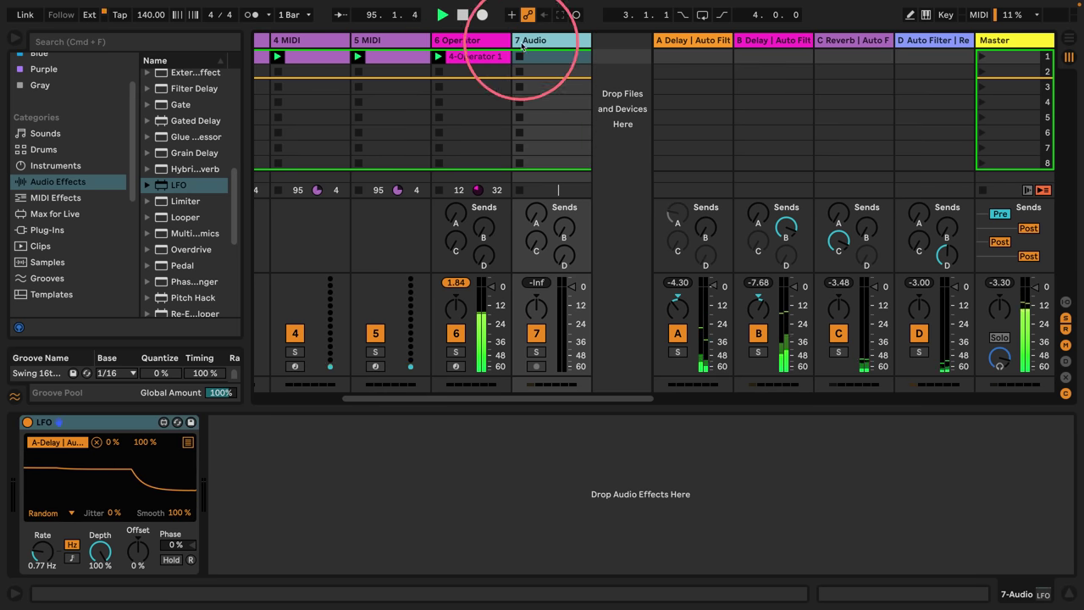
key(super+z)
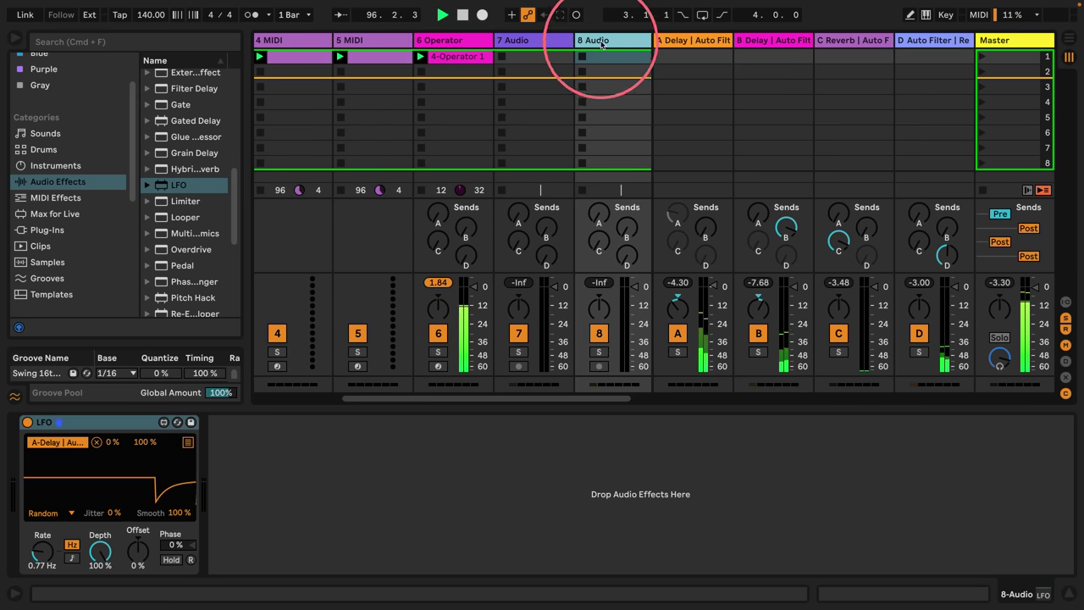
click(98, 443)
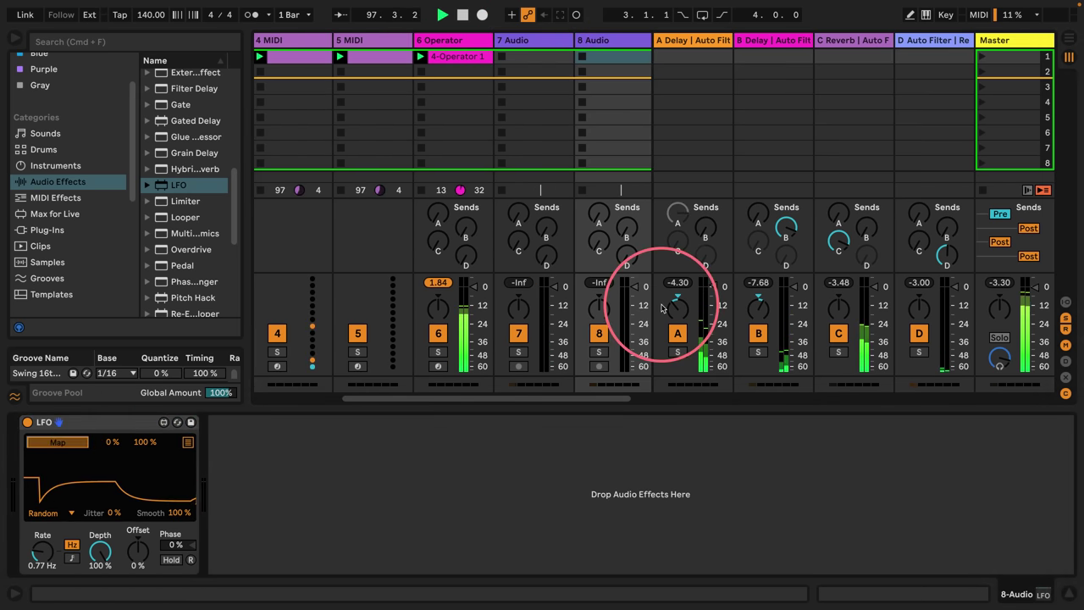
click(786, 228)
Duplicate LFO track 8 and remap the new track's LFO to return C's send C.
click(608, 45)
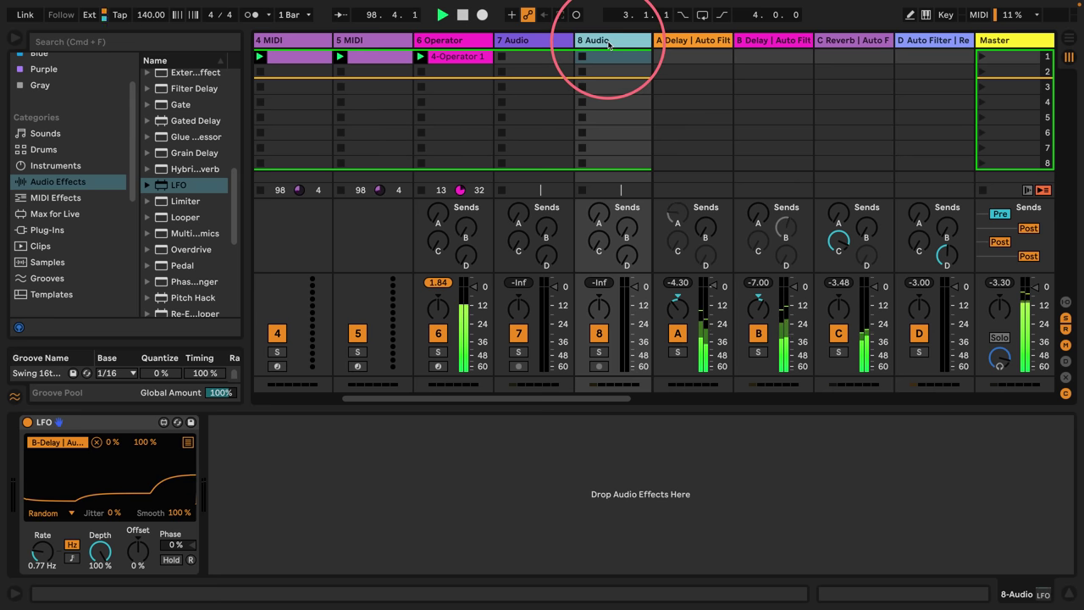
key(super+d)
click(96, 441)
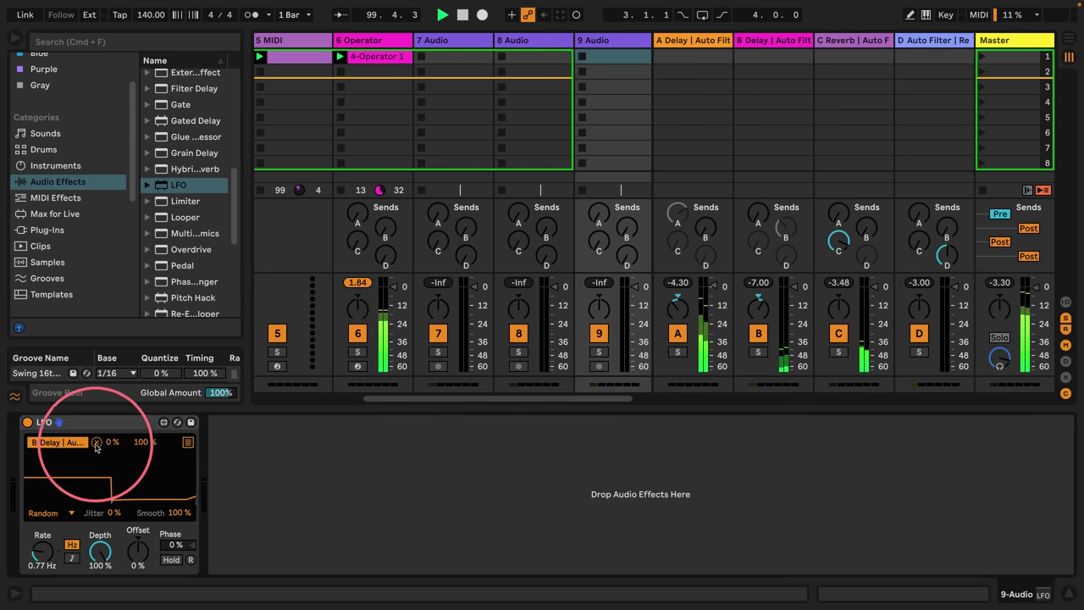
click(836, 241)
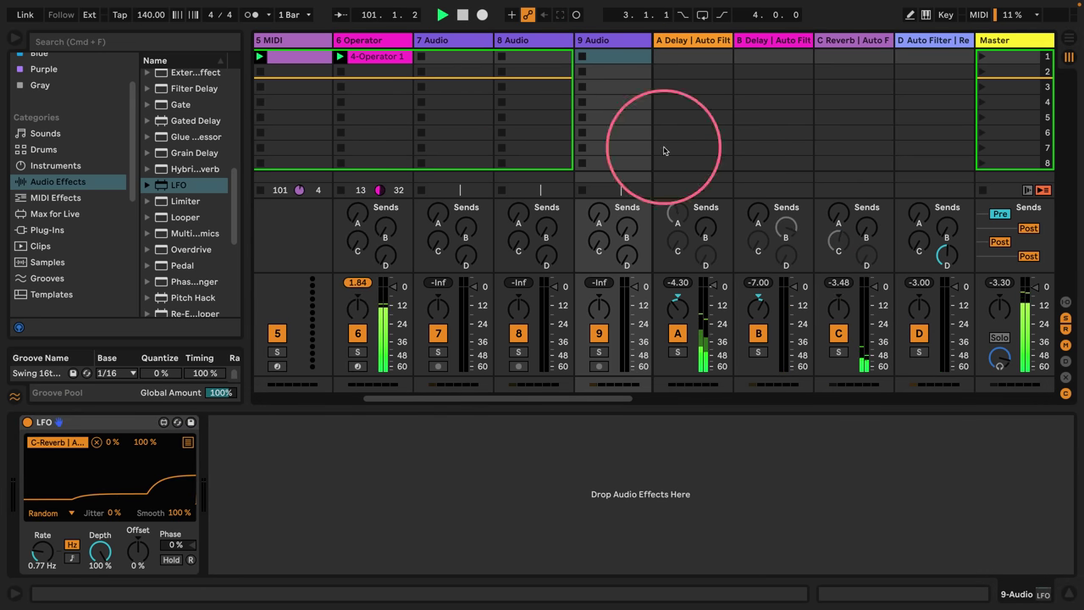
Duplicate LFO track 9 and remap the new track's LFO to return D's send D.
click(614, 46)
key(super+d)
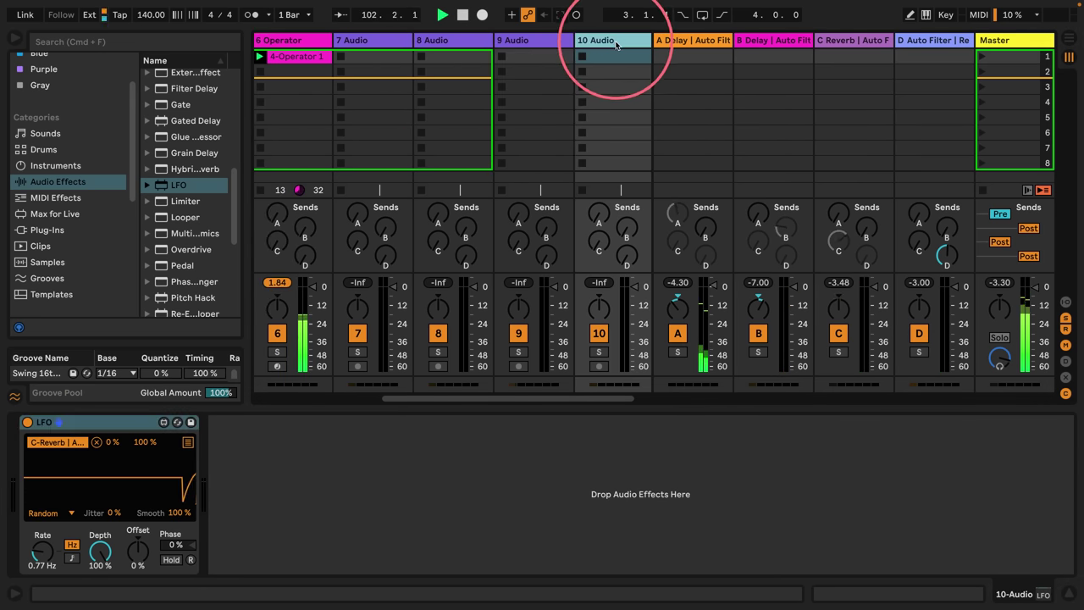
click(97, 441)
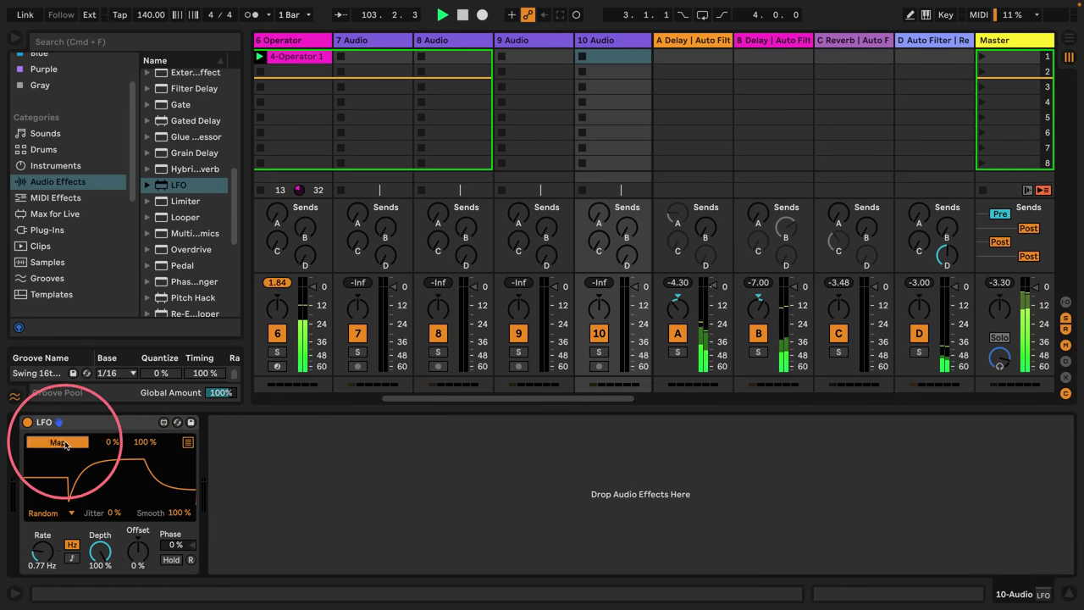
click(919, 309)
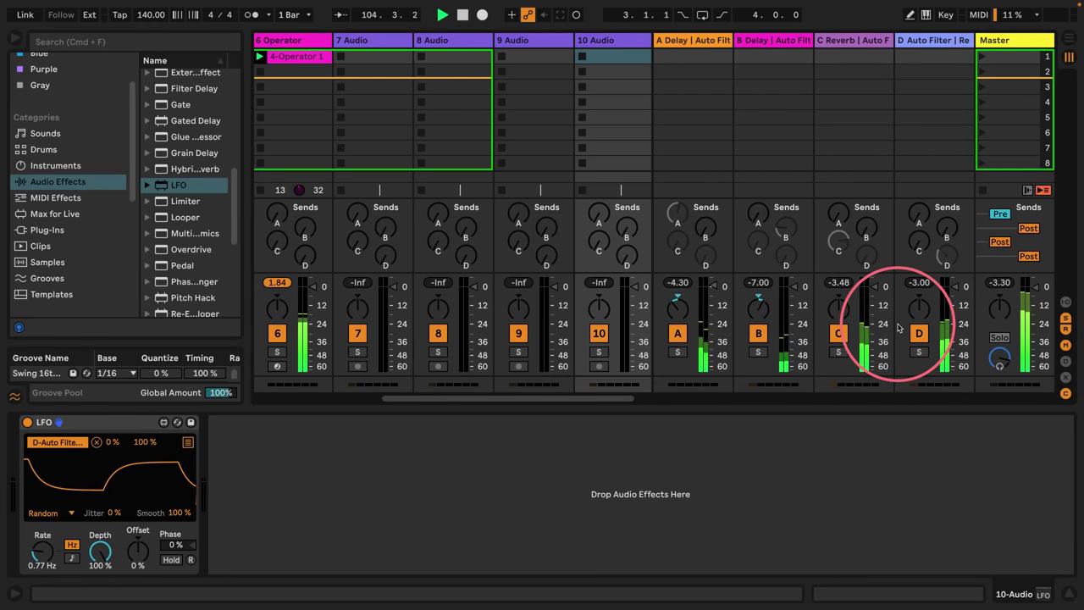
click(17, 44)
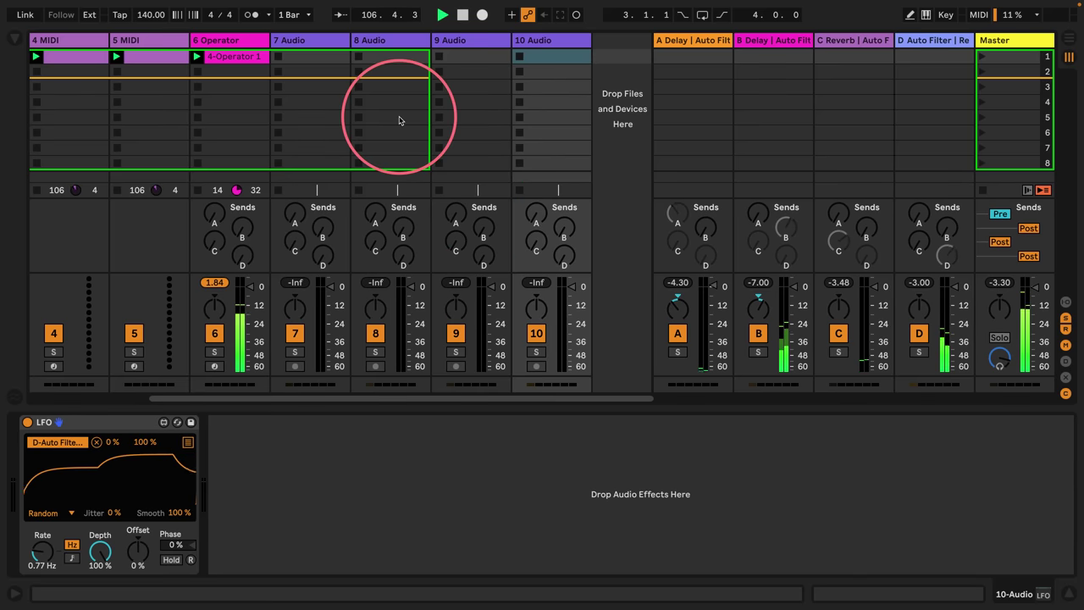
scroll(405, 144, left, 5)
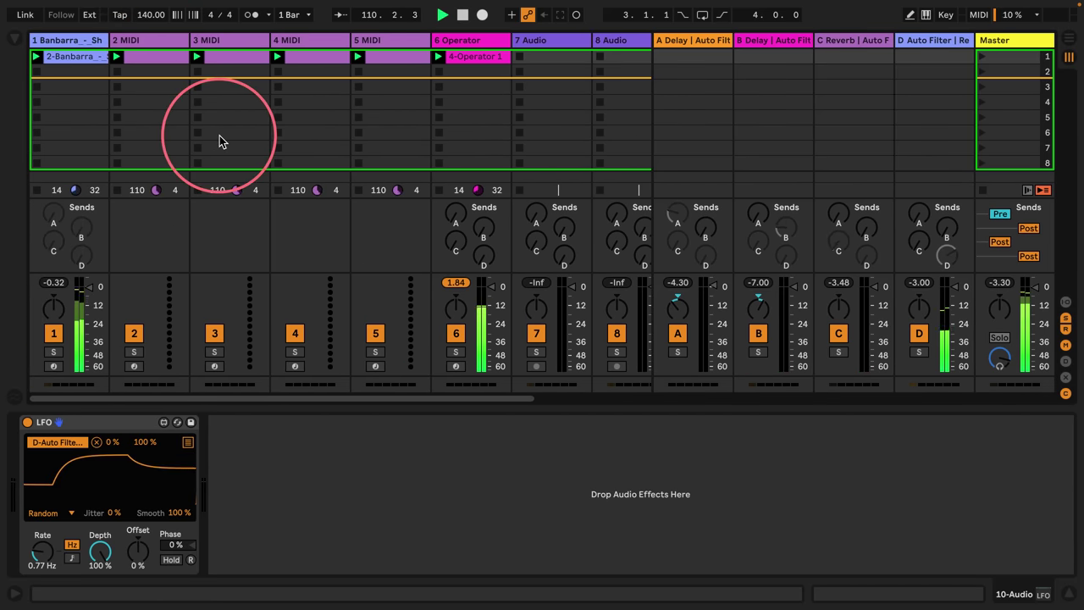
scroll(218, 141, right, 3)
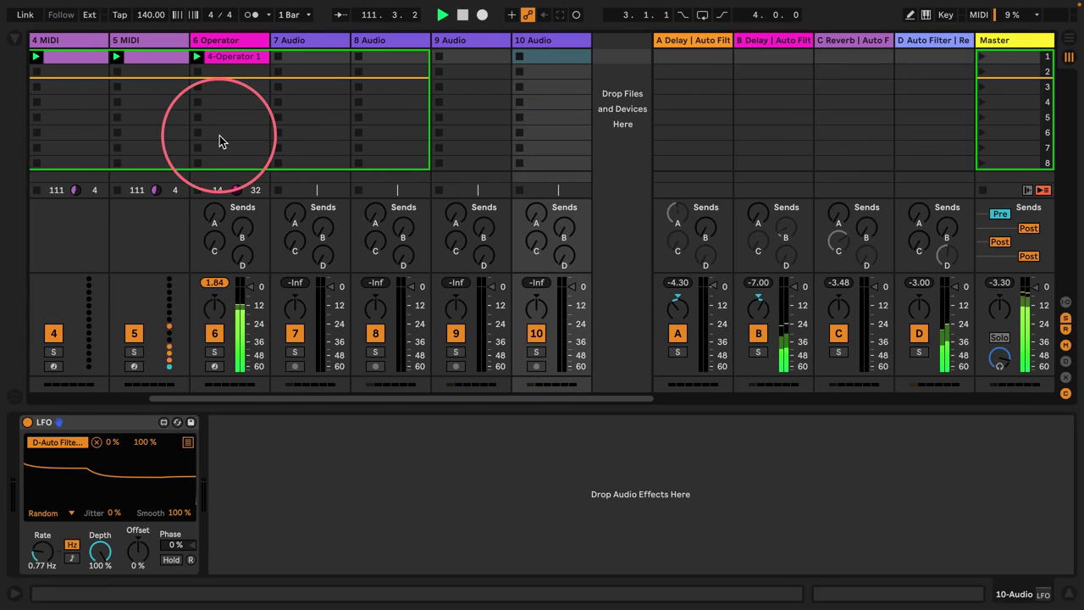
click(16, 42)
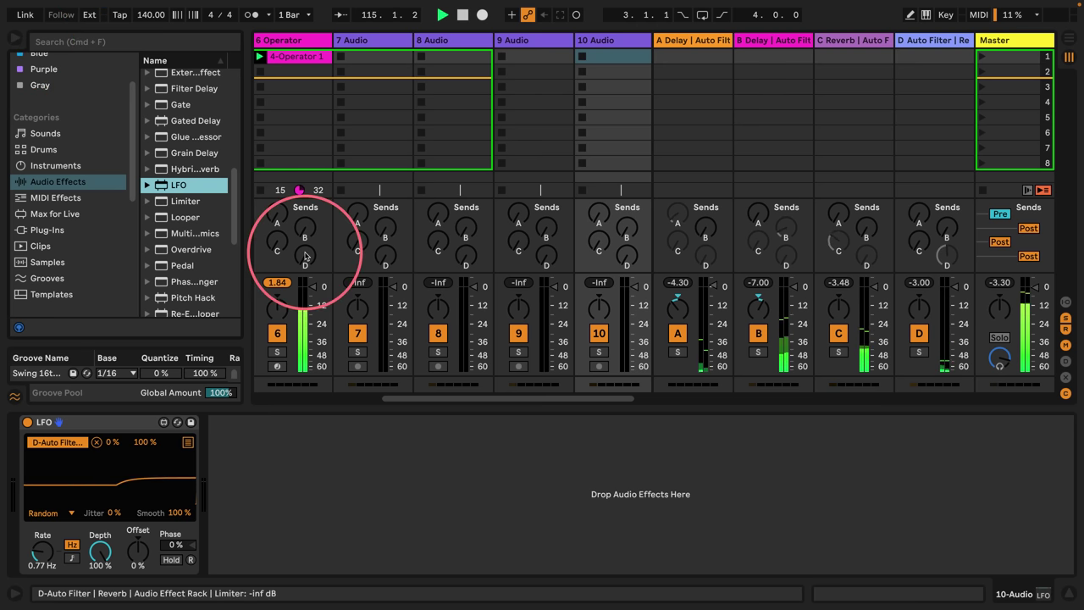
Group the breakbeat Simpler on track 1 into an Instrument Rack and show the rack's chain list.
scroll(343, 229, left, 5)
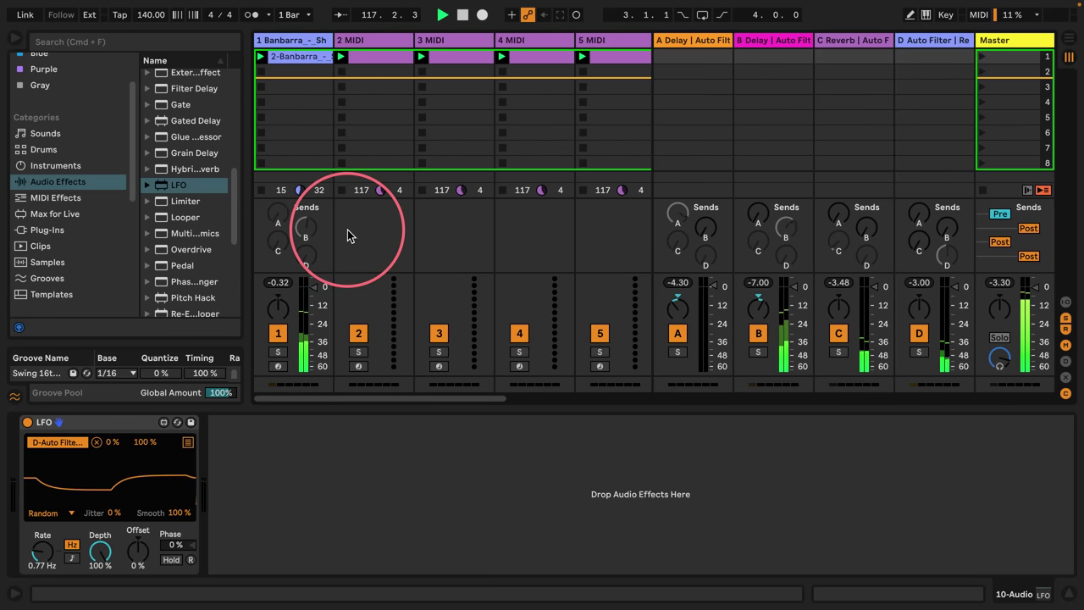
click(291, 69)
double_click(290, 59)
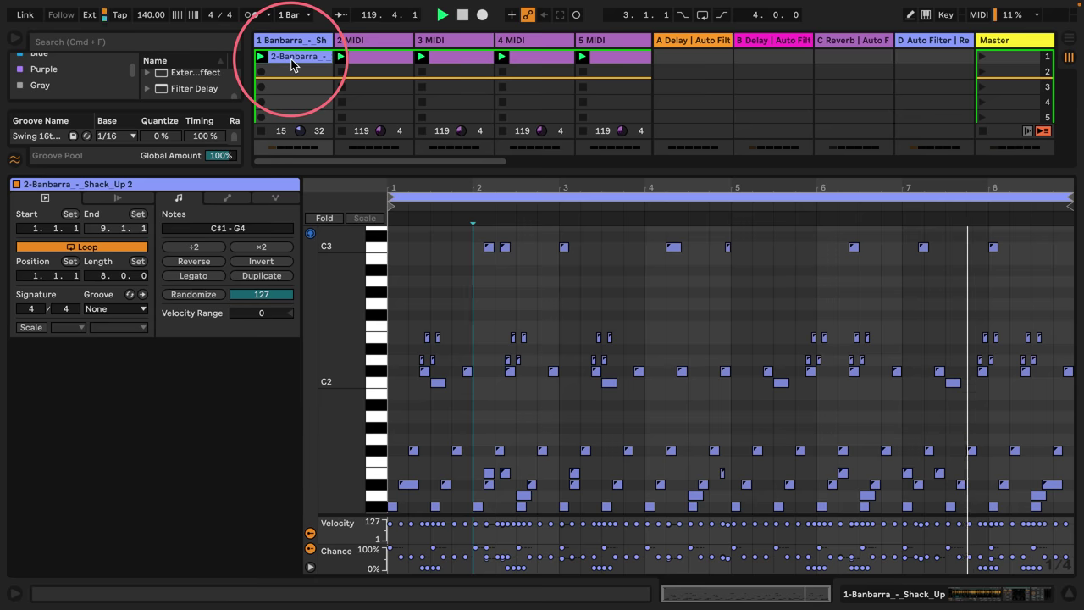
drag(356, 171, 333, 411)
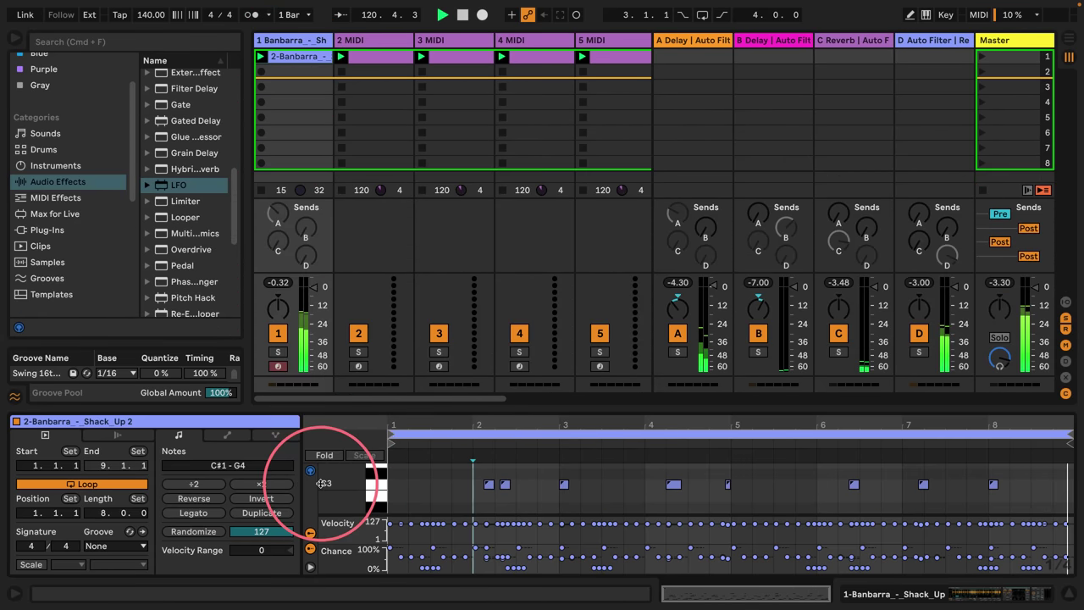
click(280, 43)
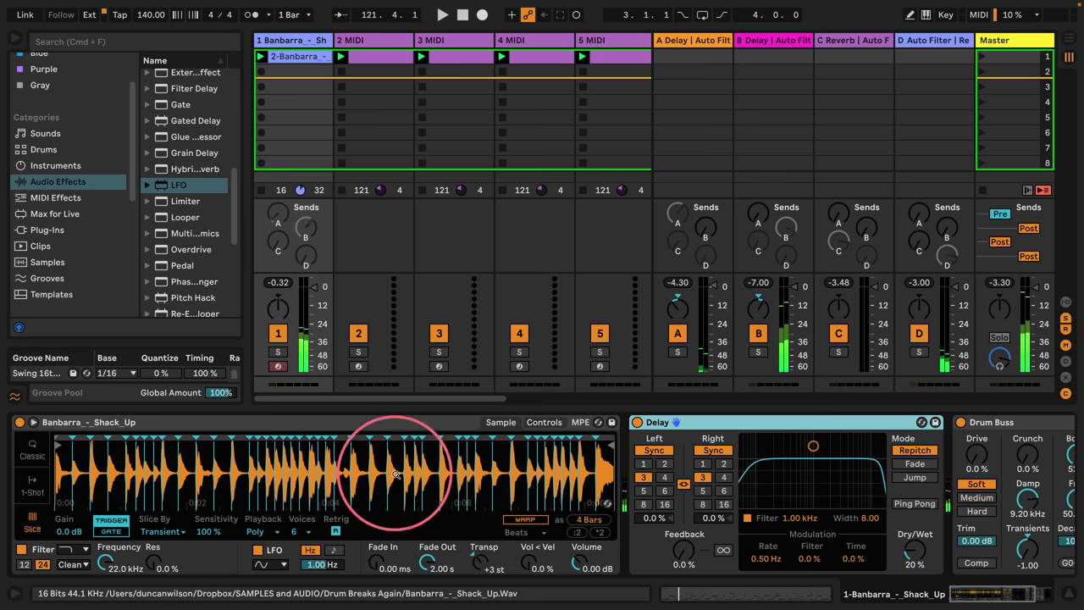
click(353, 425)
key(super+g)
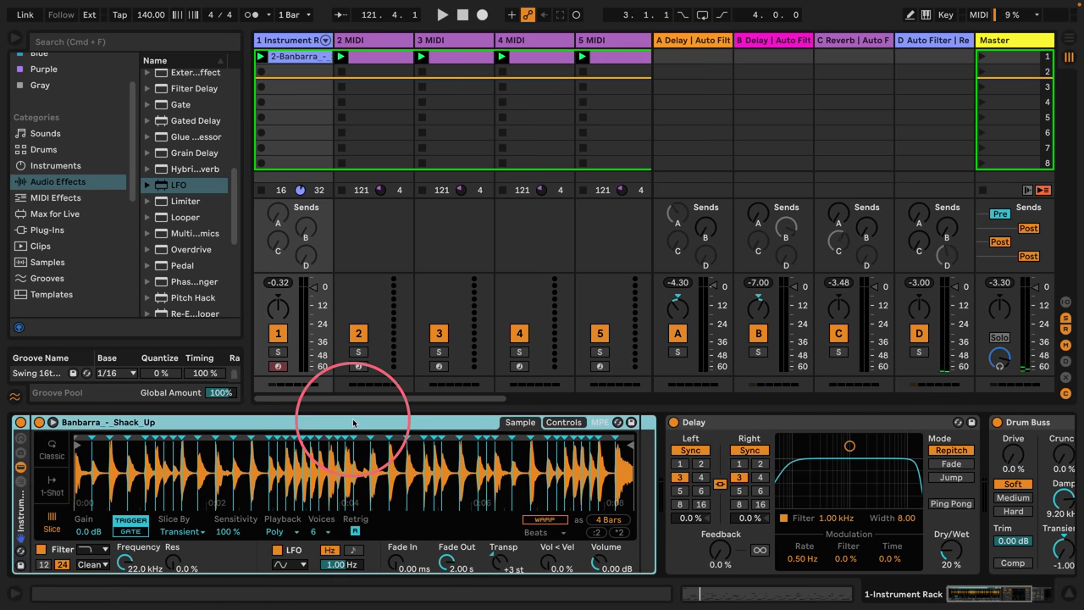
click(20, 481)
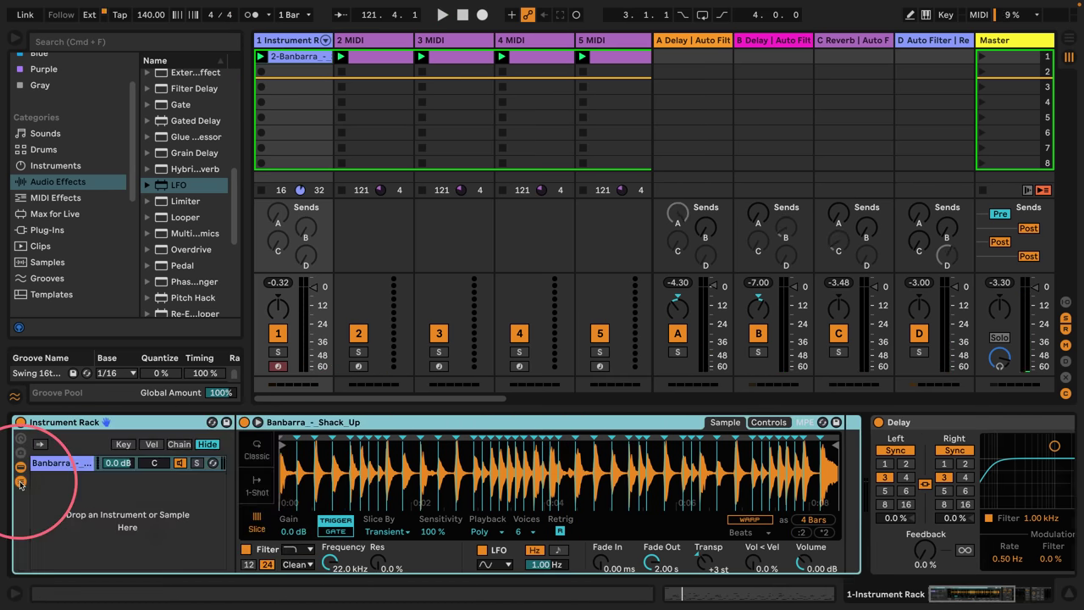
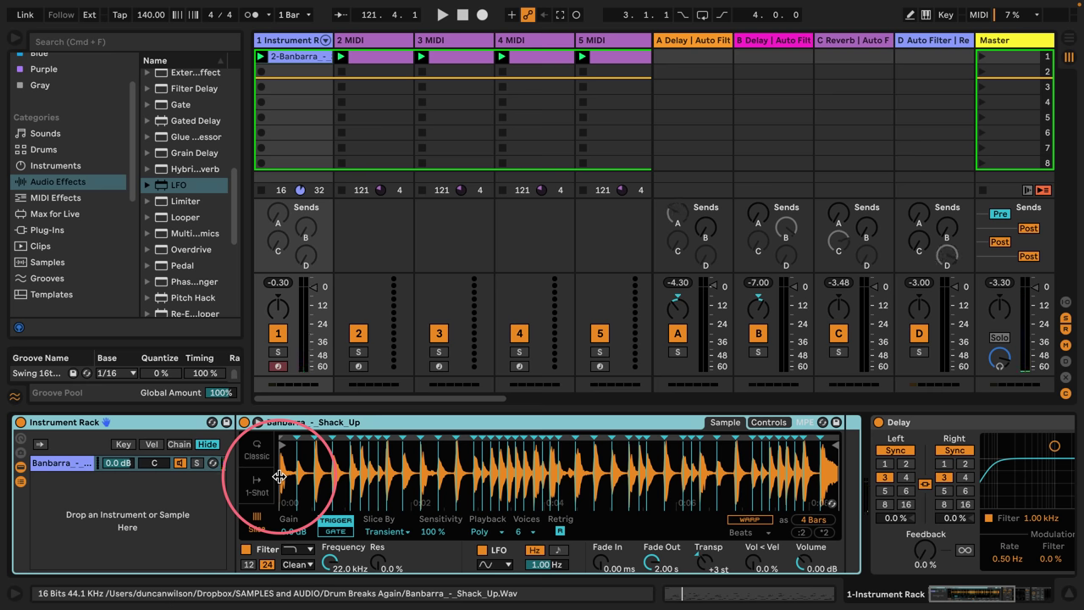
Search the instruments for "organ" and add Operator's Organ Basic preset as a second chain in the Instrument Rack.
drag(252, 185, 416, 210)
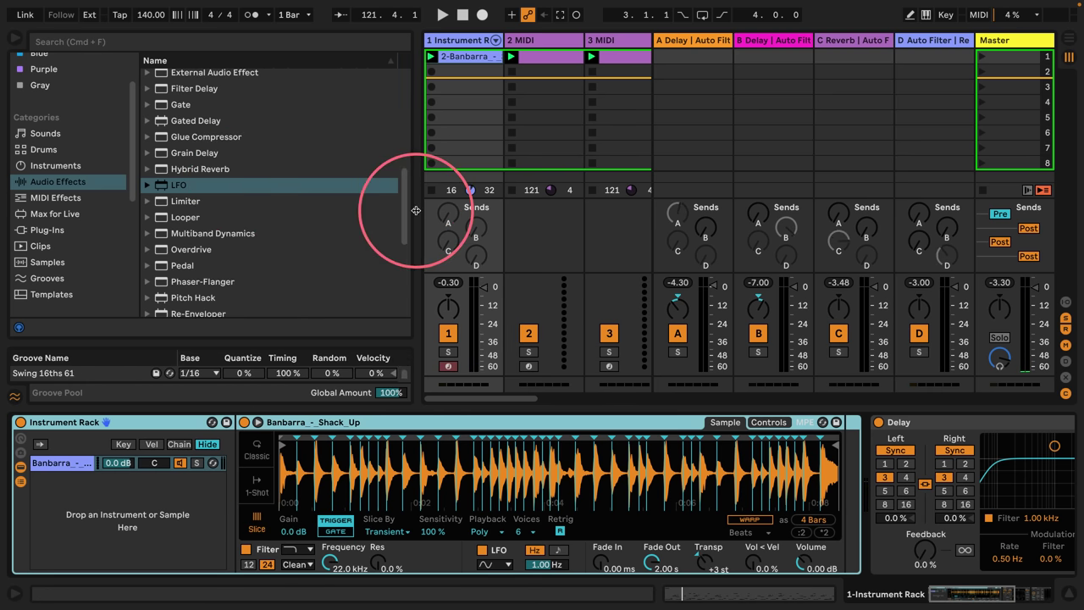
click(58, 165)
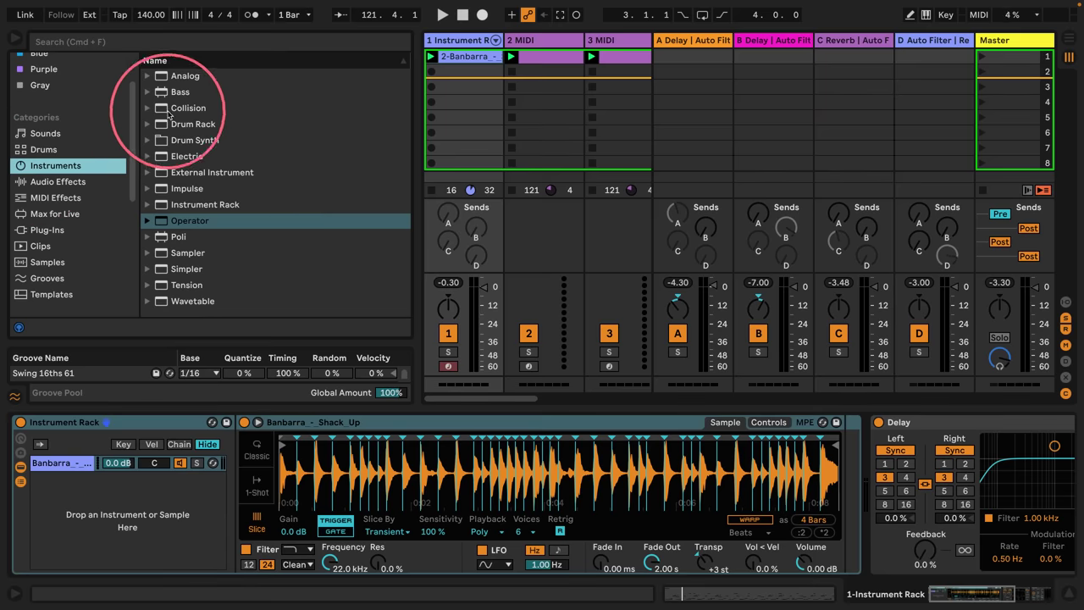
click(59, 43)
text(orga)
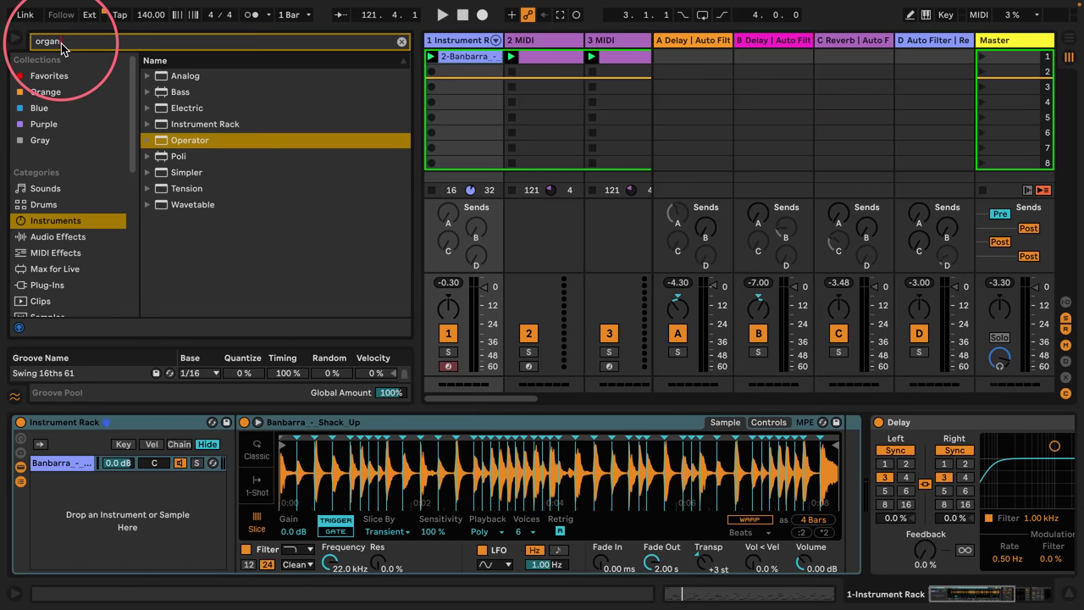
text(n)
click(146, 141)
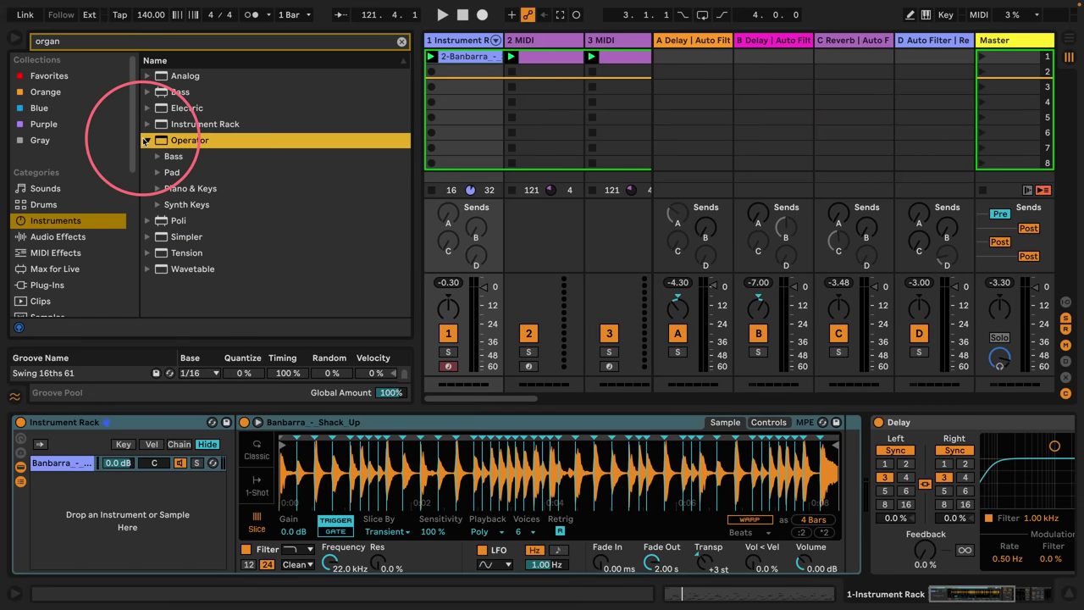
click(157, 189)
click(189, 205)
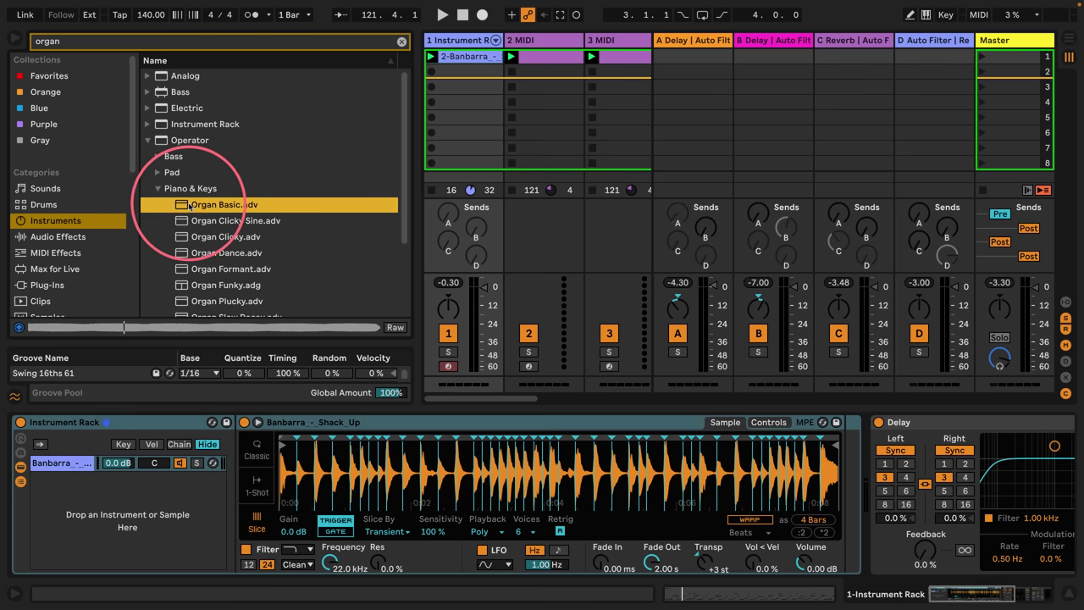
drag(189, 207, 87, 520)
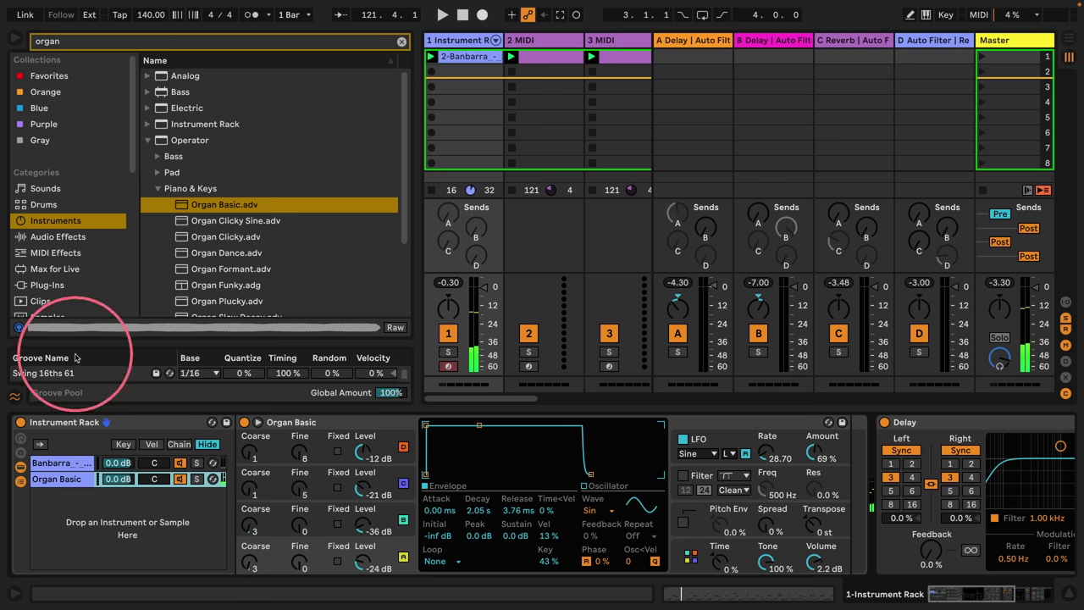
Clear the browser search and insert a Pitch MIDI effect before Organ Basic in its rack chain.
click(402, 41)
scroll(159, 137, down, 5)
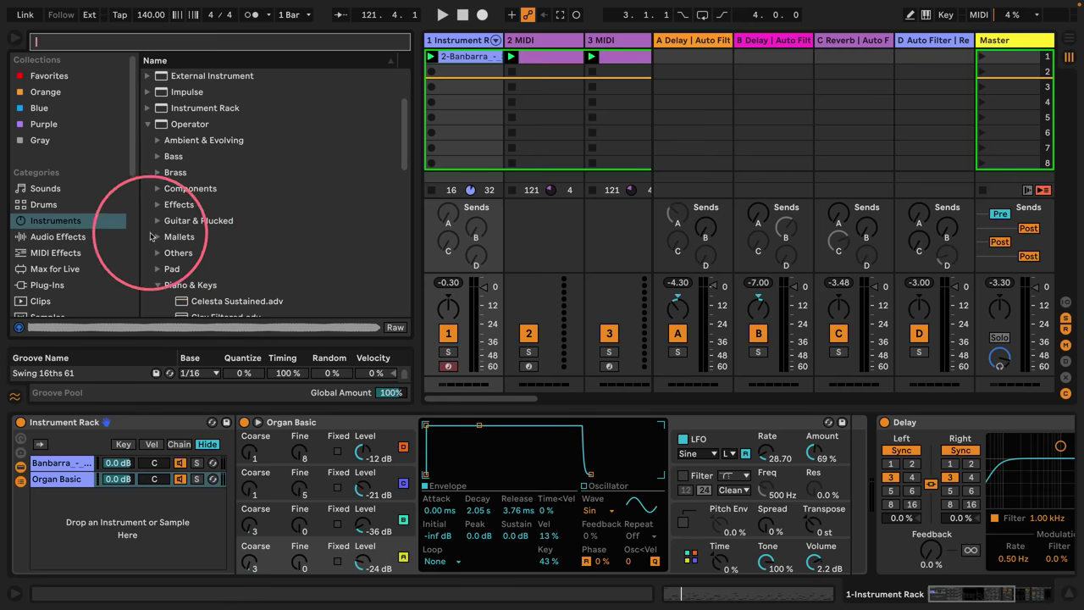
click(25, 252)
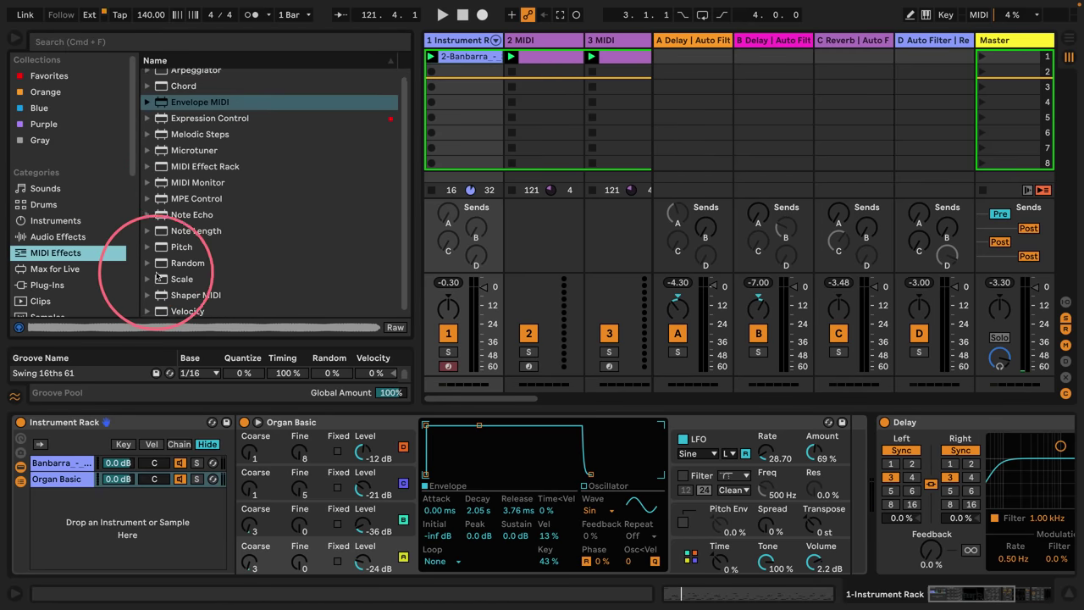
drag(174, 252, 246, 464)
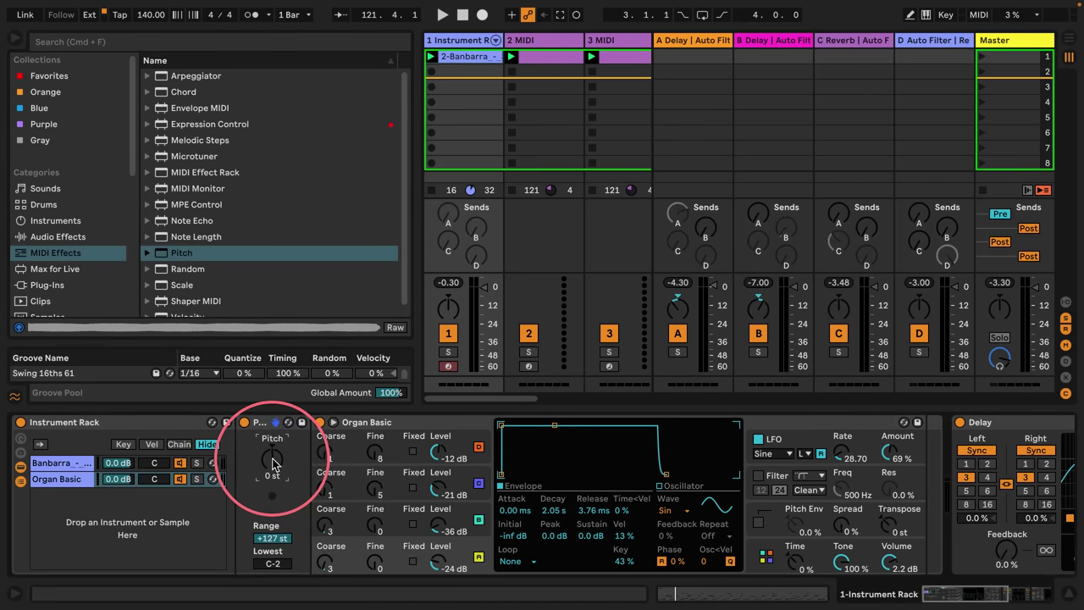
Try Pitch values of -24, +24 and +48 st on the Organ Basic chain, settling on +60 st.
text(4)
key(Return)
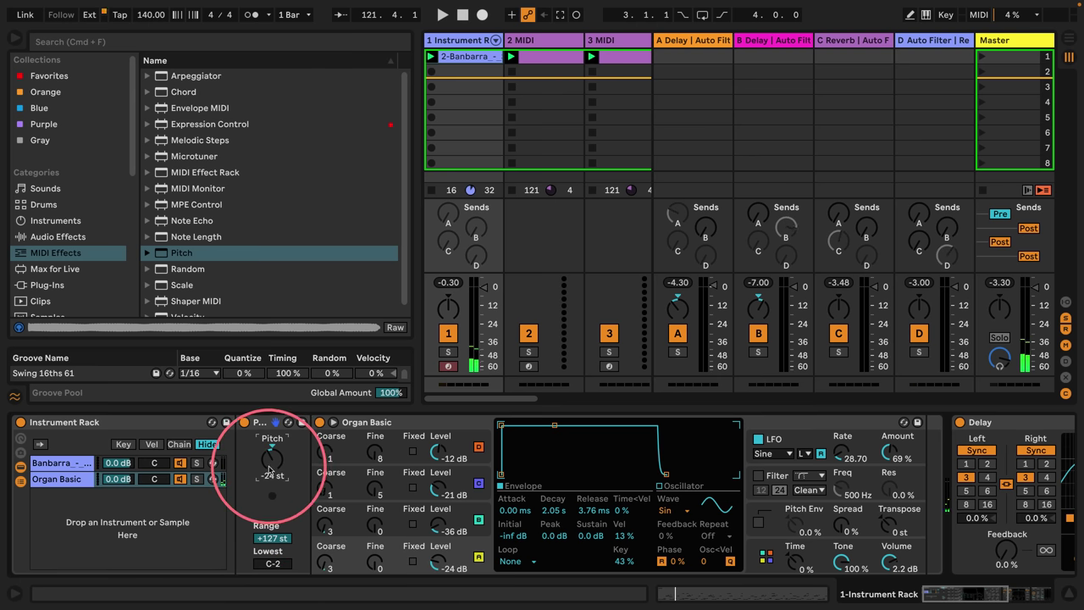
text(24)
key(Return)
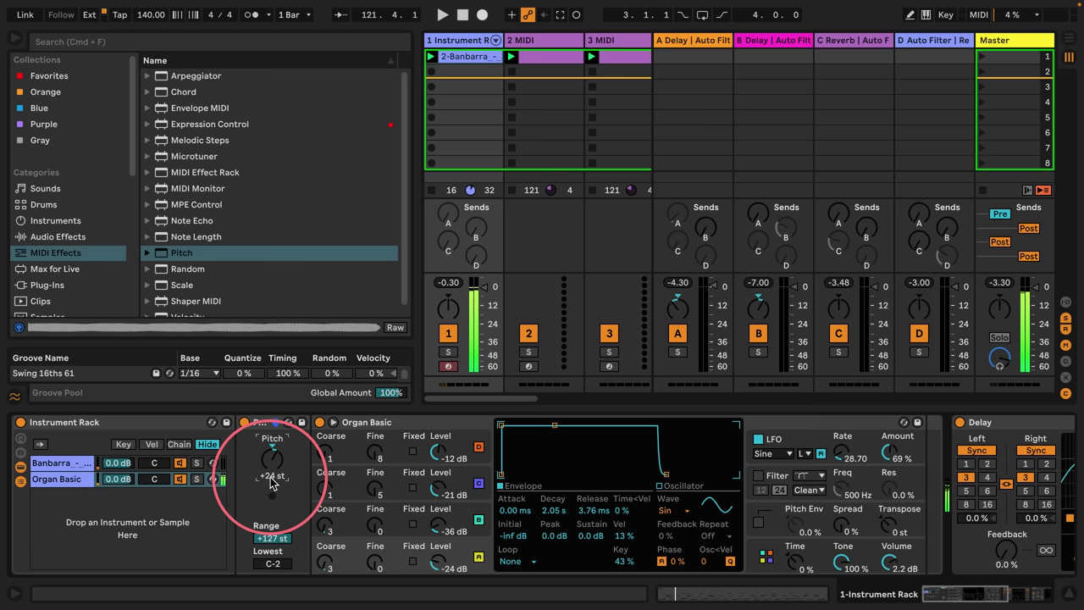
text(48)
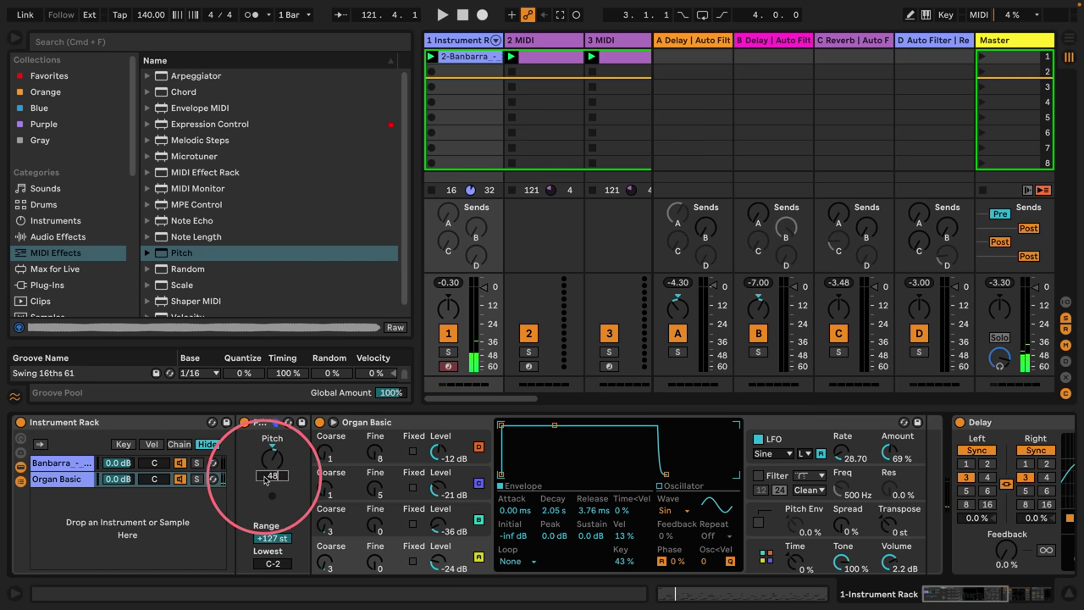
key(Return)
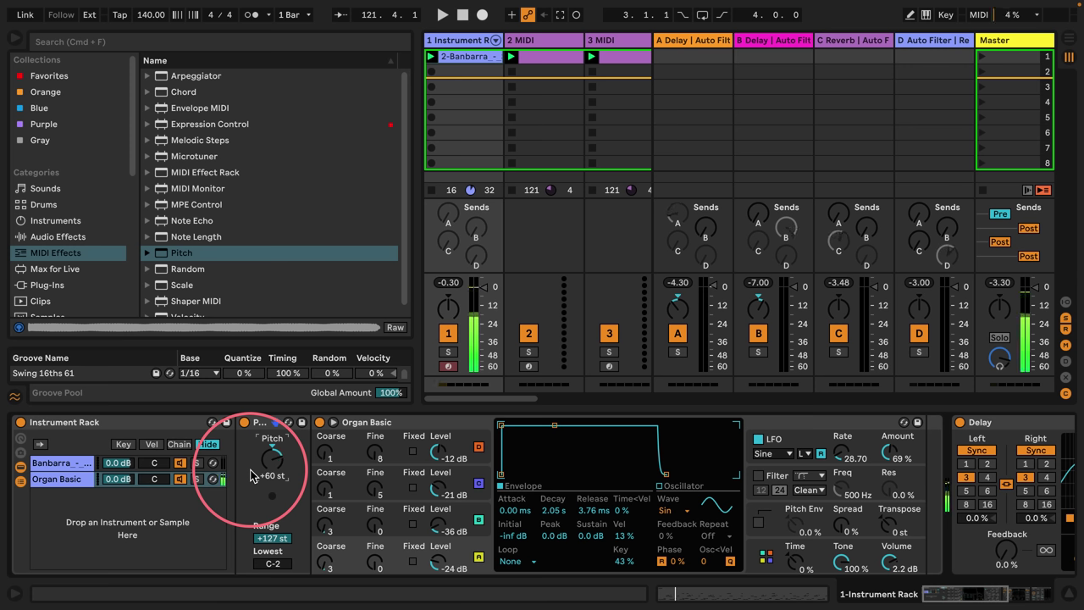
Examine the breakbeat clip's notes and the octaves below C1 during brief playback.
click(472, 56)
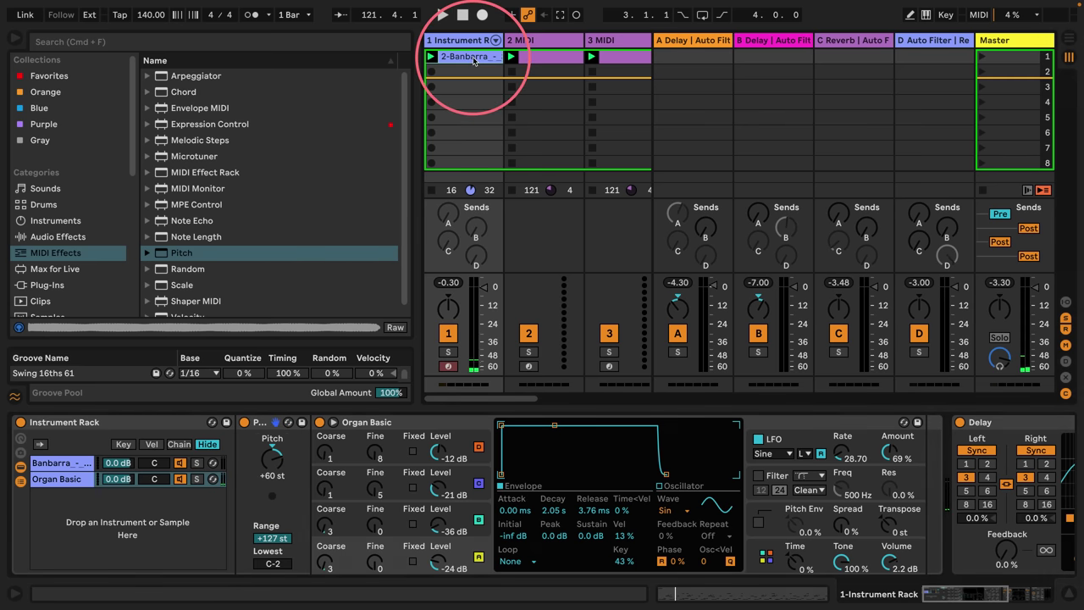
drag(392, 410, 407, 78)
drag(307, 310, 360, 373)
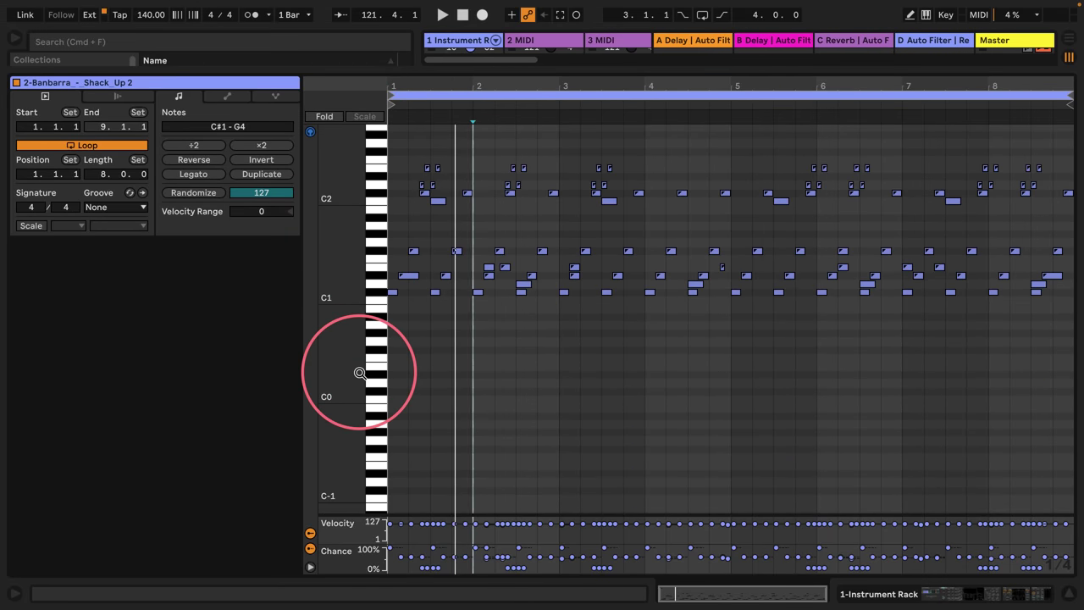
click(442, 14)
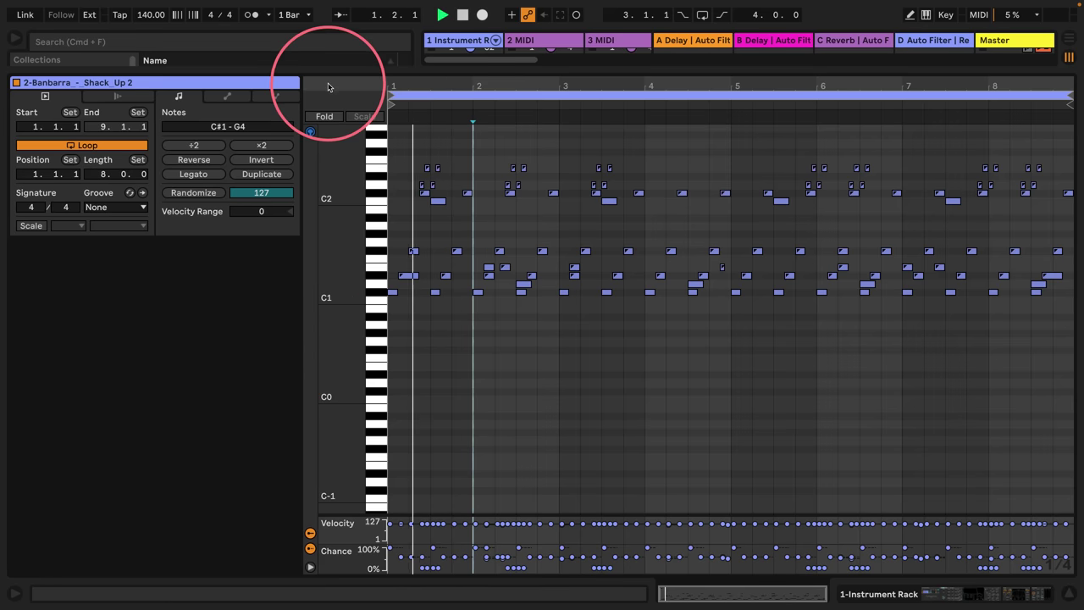
click(426, 85)
drag(423, 73, 428, 310)
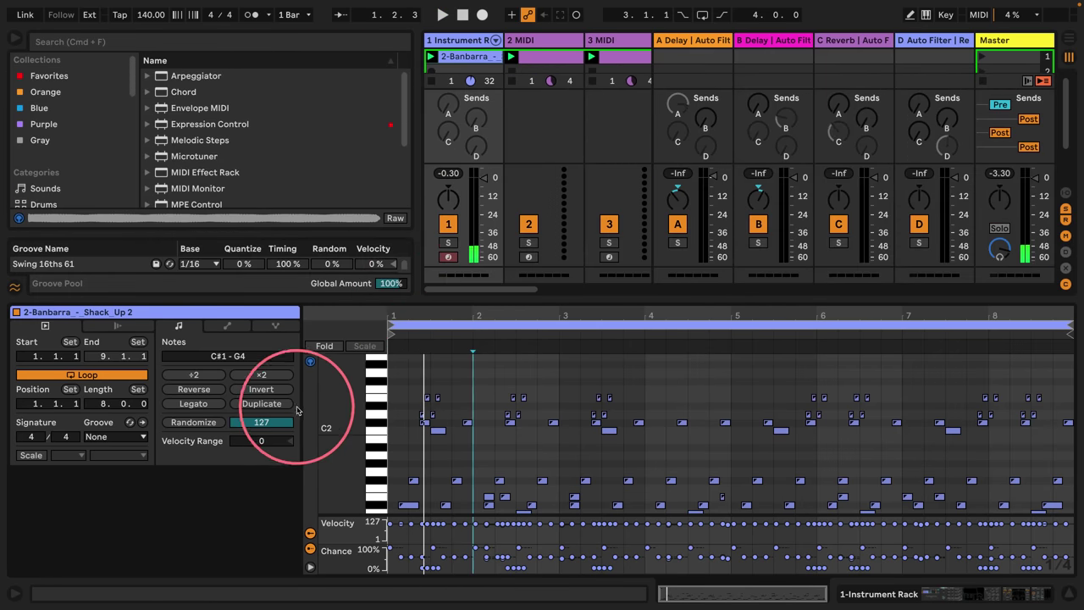
Limit the Organ Basic chain's key zone to the range from C-1 to just below C1.
click(867, 595)
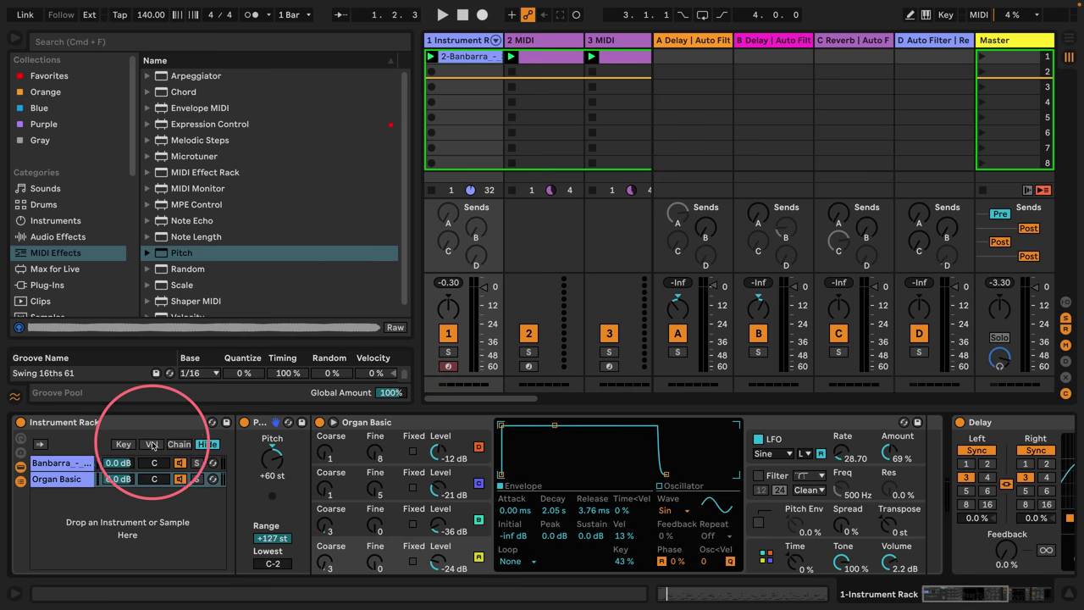
click(123, 444)
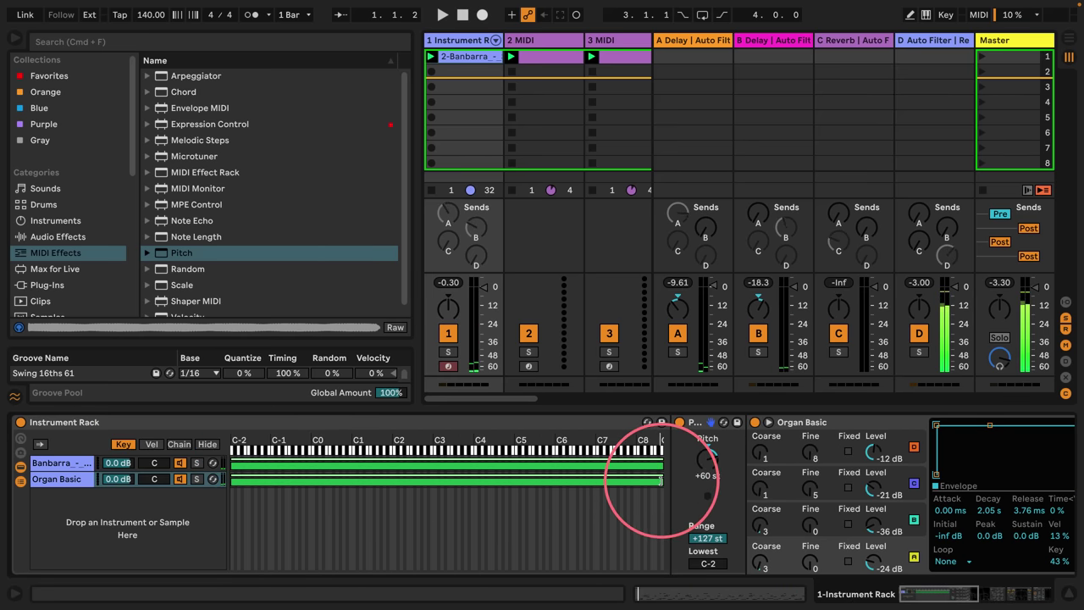
drag(660, 479, 347, 503)
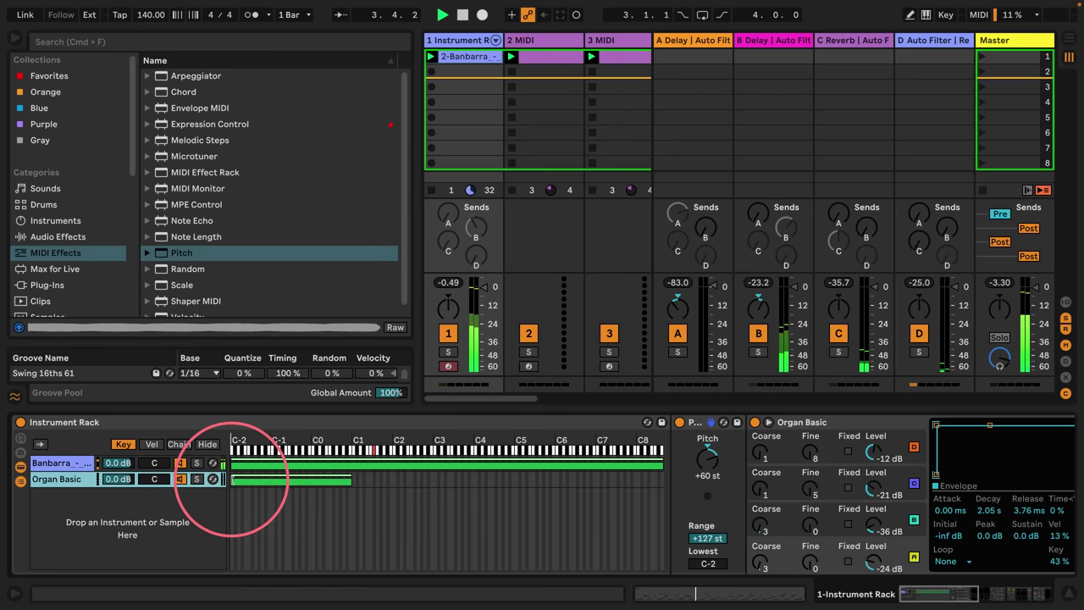
drag(235, 485, 270, 482)
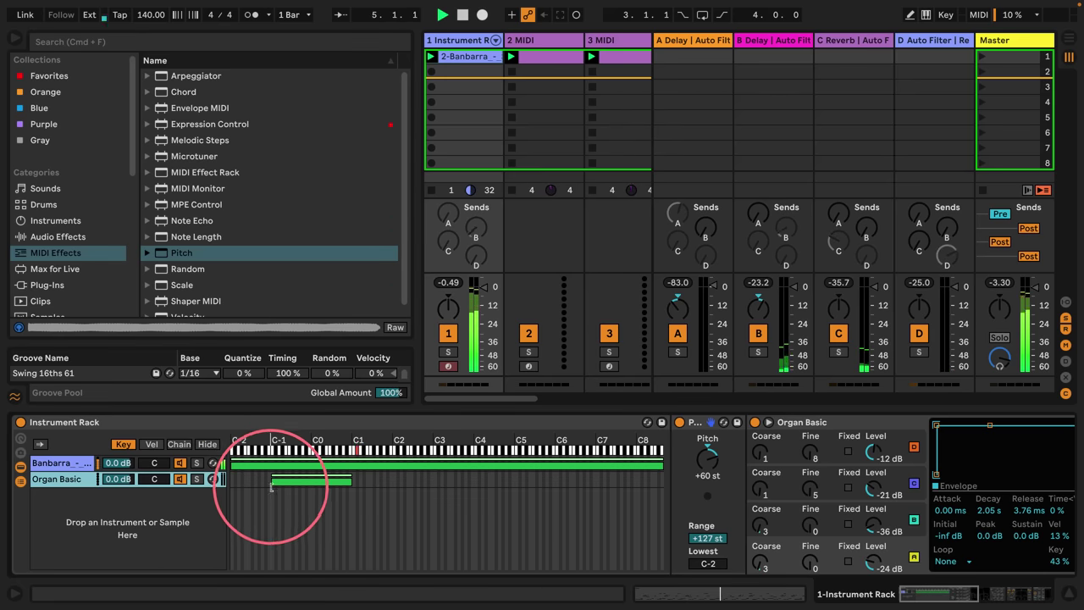
Overdub organ chords between C-2 and G-2 on beats 2 and 4 throughout the breakbeat clip on track 1.
click(1065, 595)
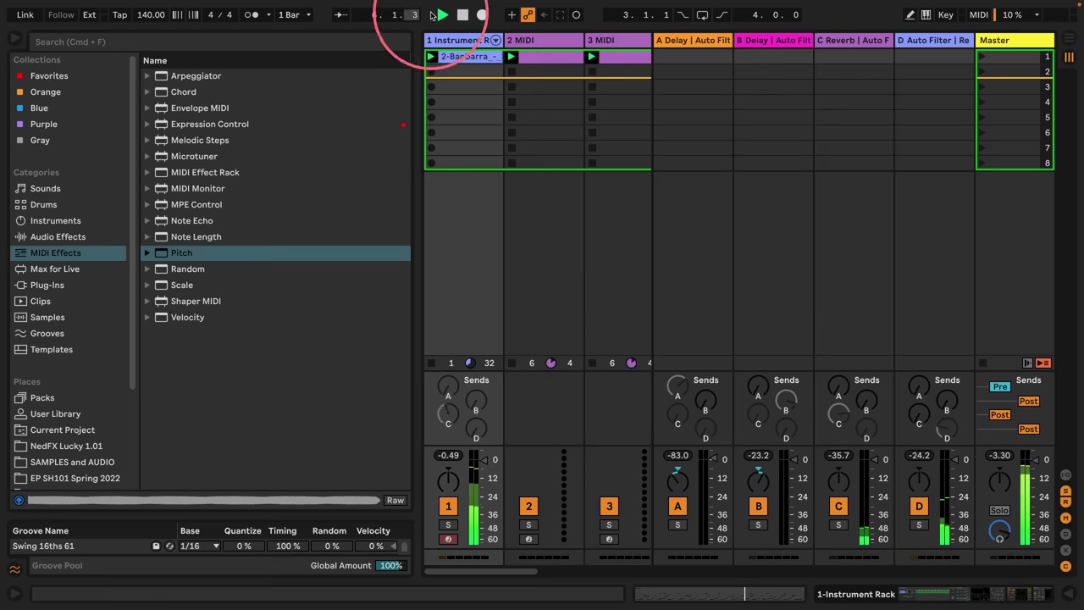
double_click(457, 56)
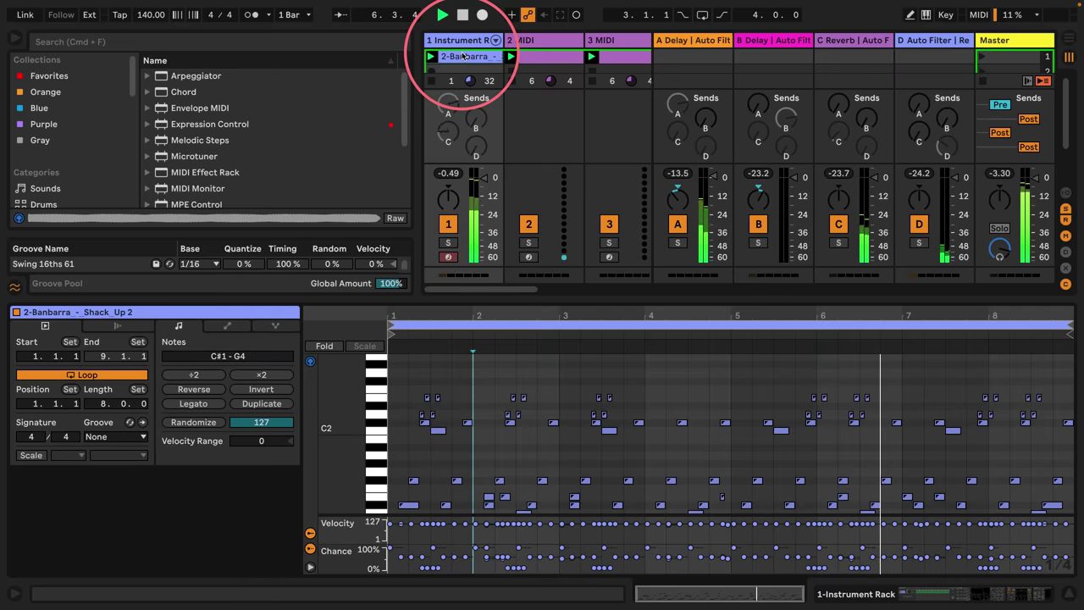
click(576, 14)
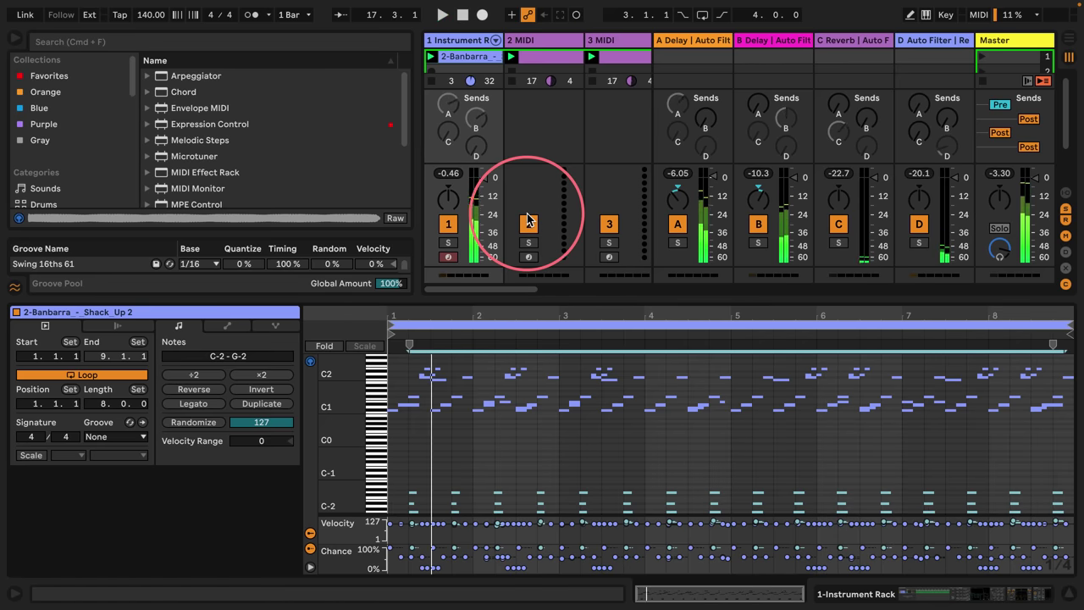
Select all the organ chord notes from C-2 to G-2 in the breakbeat clip.
click(403, 462)
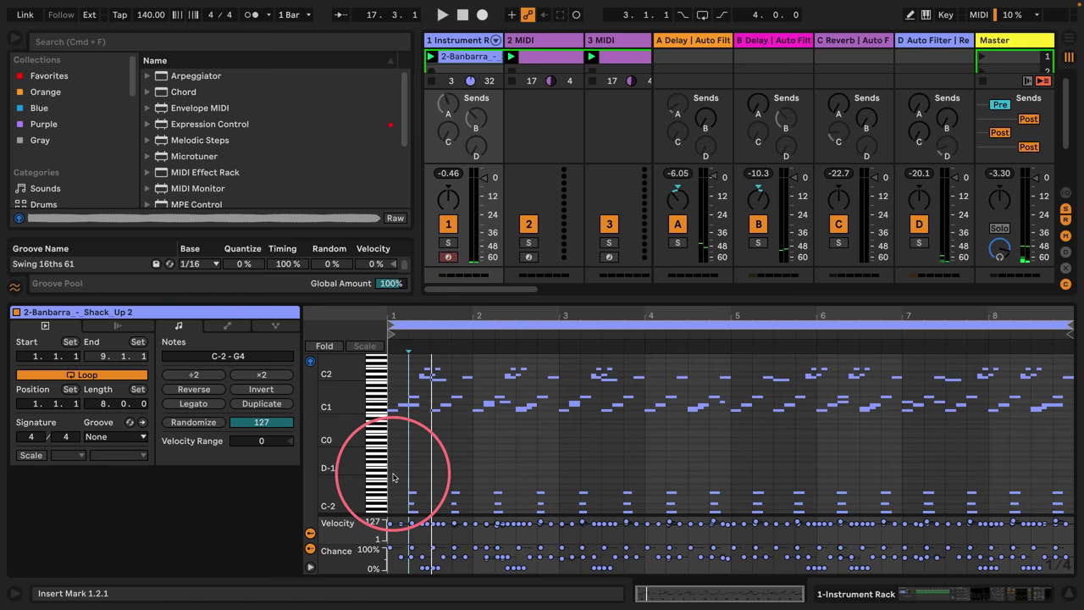
drag(392, 477, 444, 519)
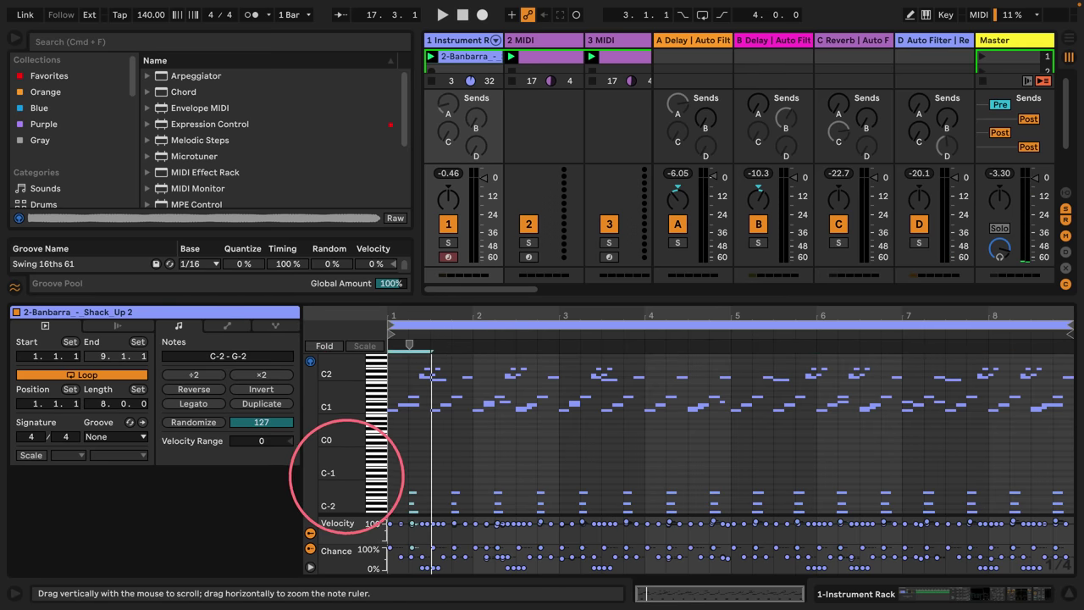
click(372, 471)
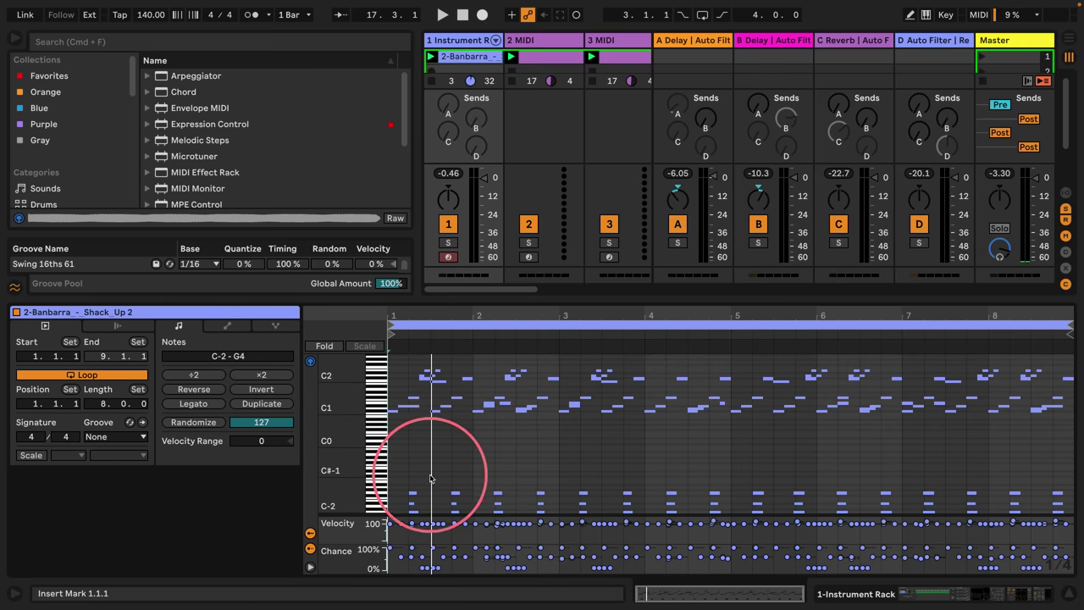
drag(377, 465, 377, 508)
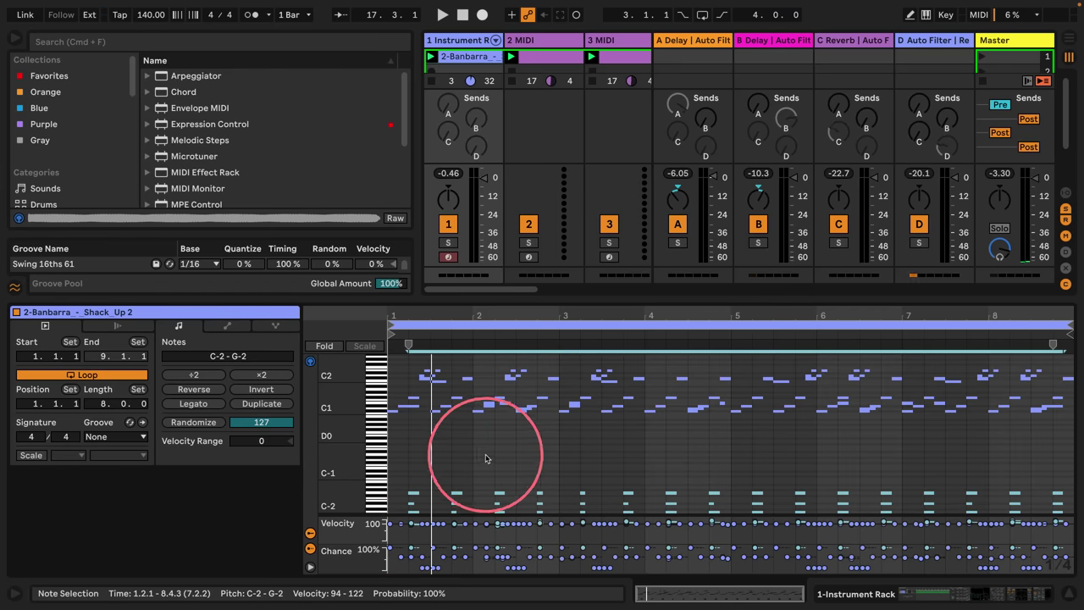
Extend the Organ Basic chain's key zone down to C-2 while the session plays.
key(space)
click(857, 593)
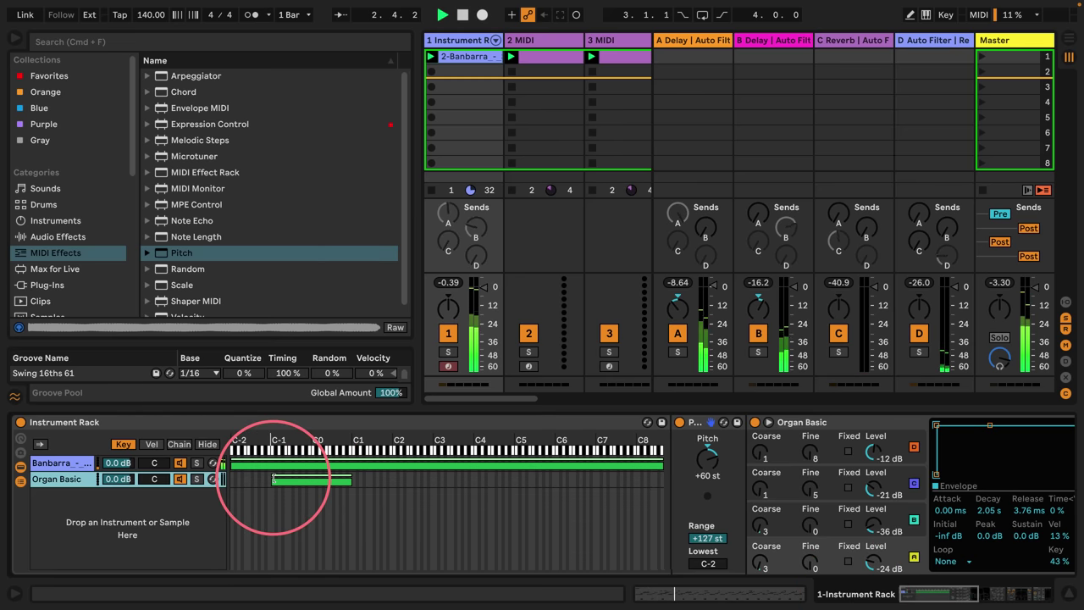
drag(272, 479, 210, 480)
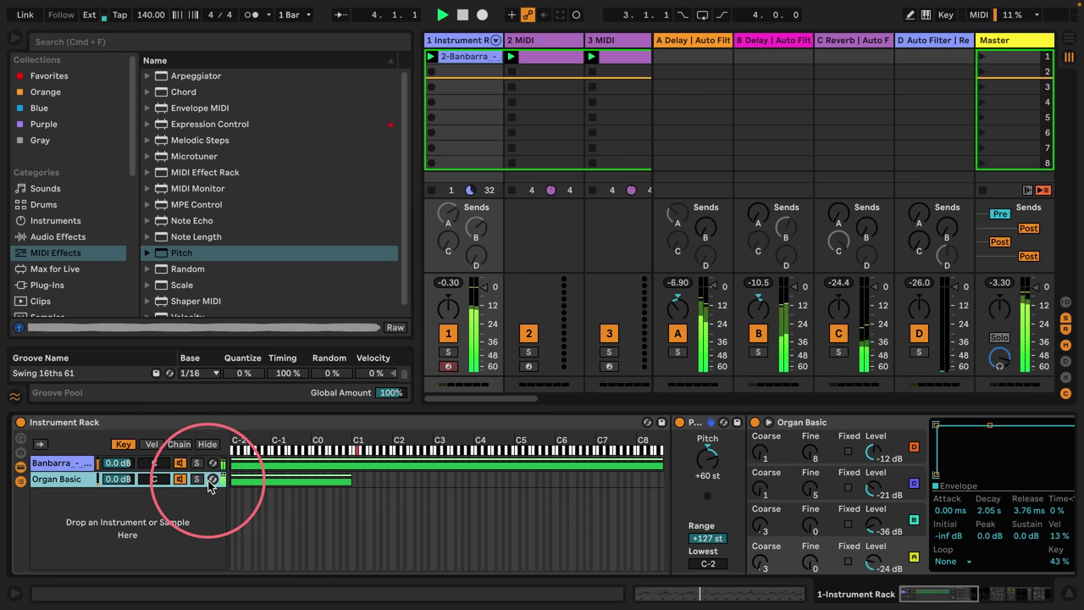
Open the breakbeat clip on track 1 in an enlarged note editor and select the organ chord notes from C-2 to G-2.
double_click(462, 56)
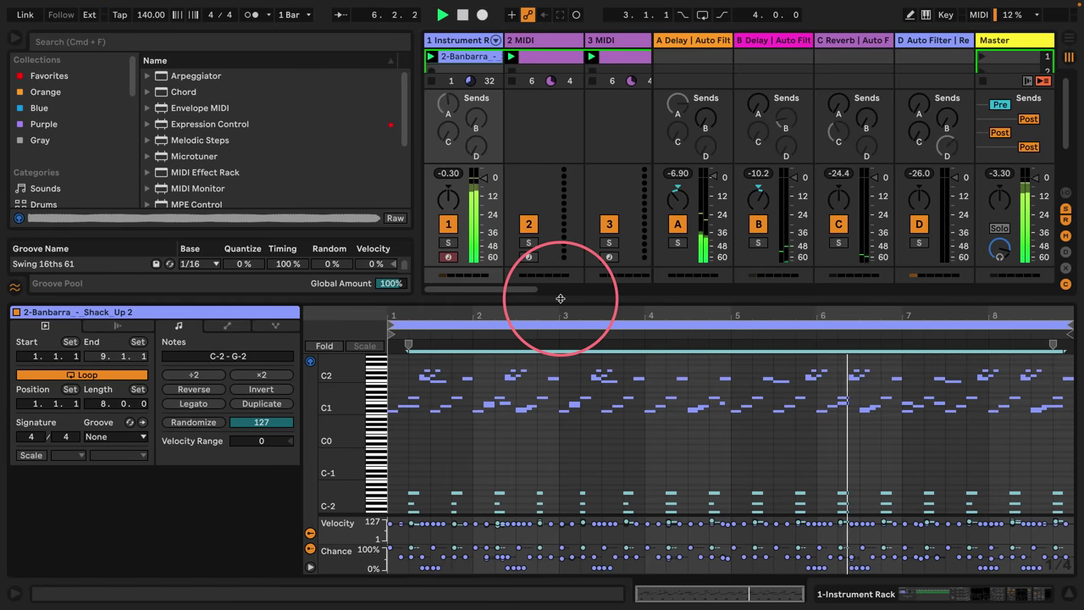
drag(560, 296, 579, 26)
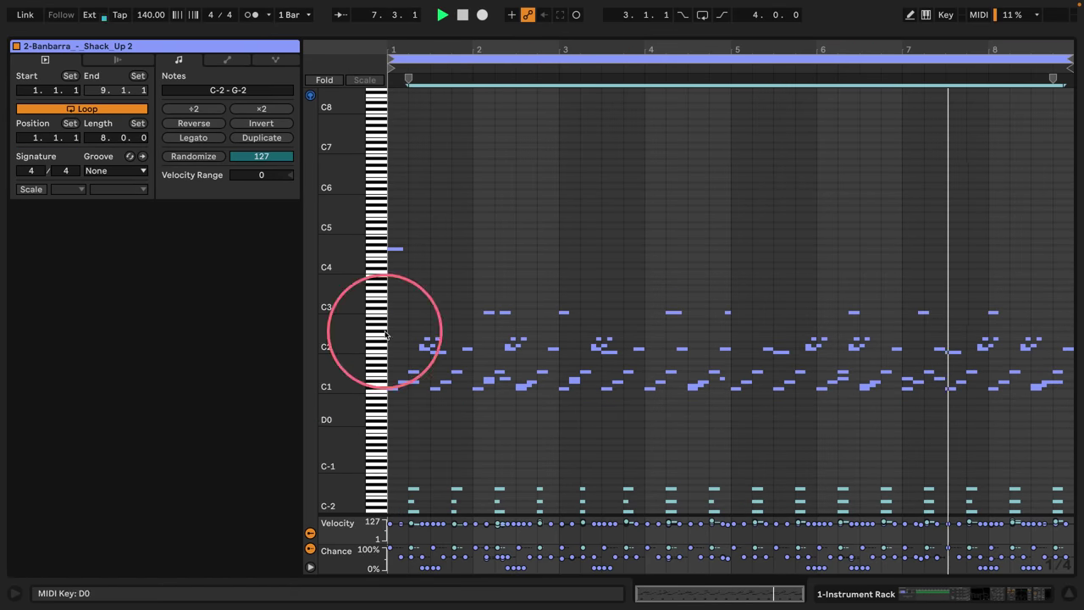
drag(401, 46, 413, 44)
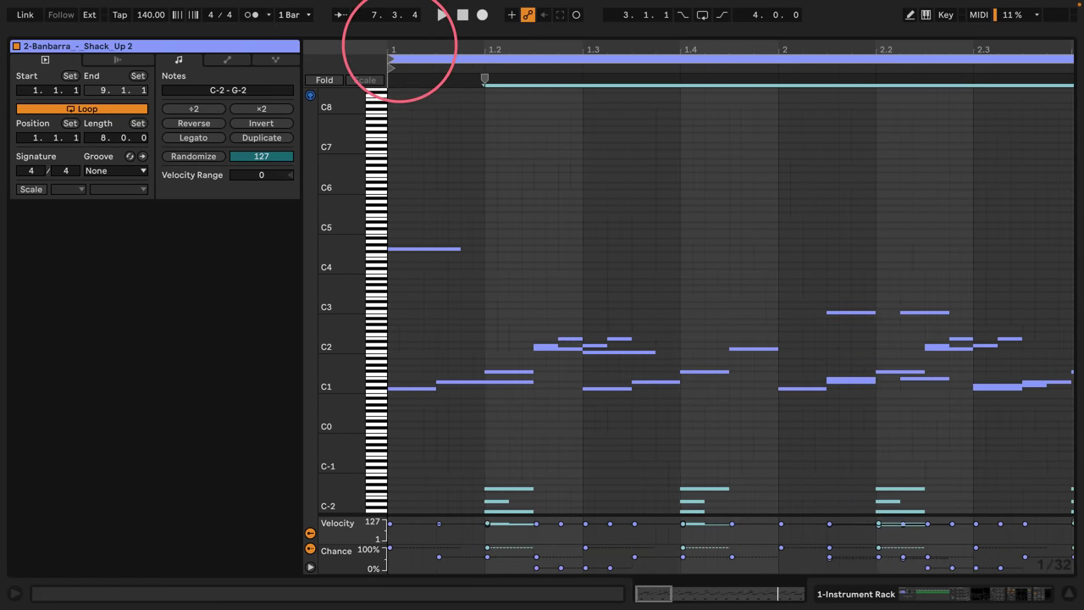
click(436, 495)
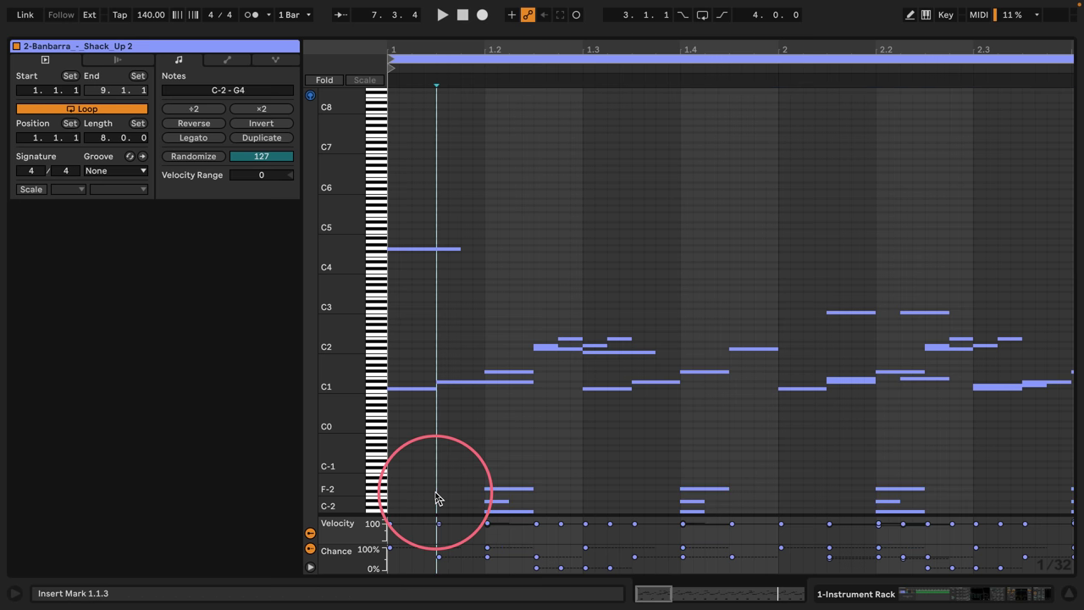
drag(378, 471, 381, 512)
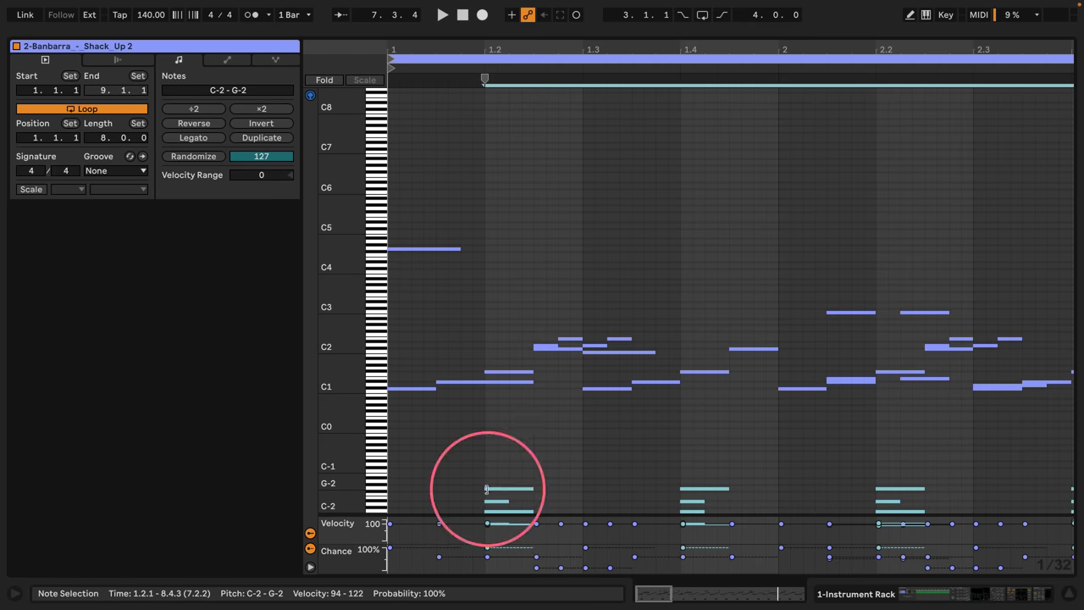
Even out the organ chord notes with Legato, shorten them all to just under half a beat, and start playback.
mouse_move(533, 489)
mouse_down()
mouse_move(610, 491)
mouse_move(464, 487)
mouse_move(568, 487)
mouse_move(425, 506)
mouse_move(643, 491)
mouse_move(529, 479)
mouse_up()
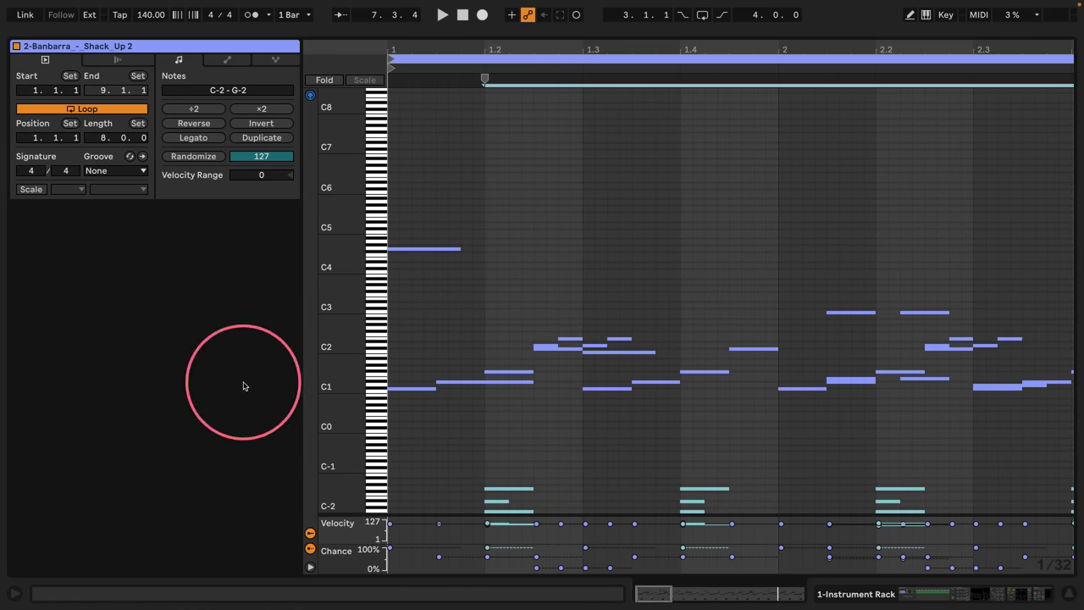
click(188, 137)
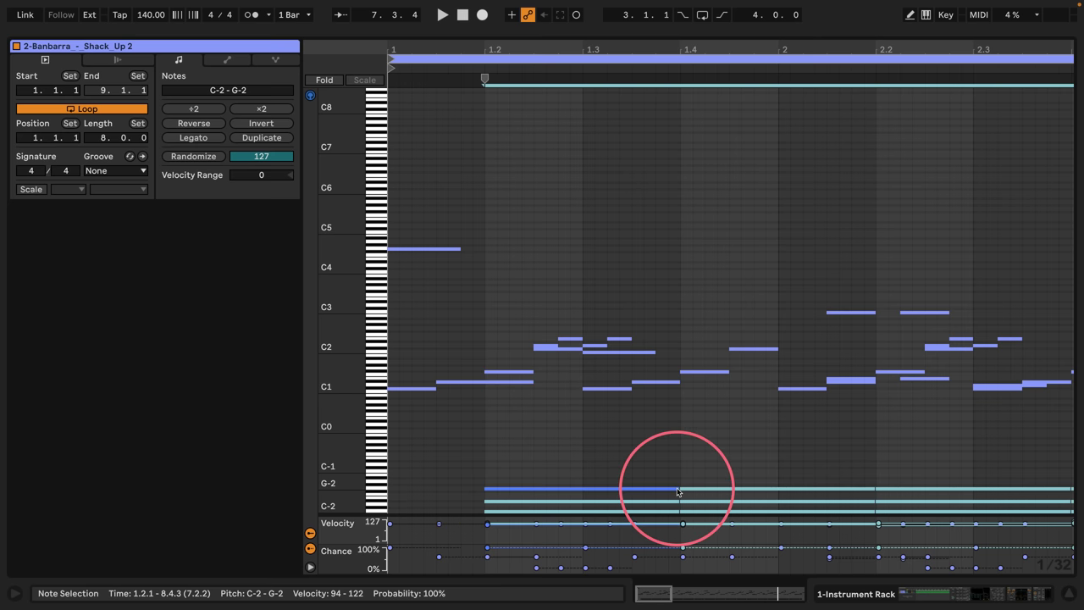
drag(678, 489, 522, 497)
key(space)
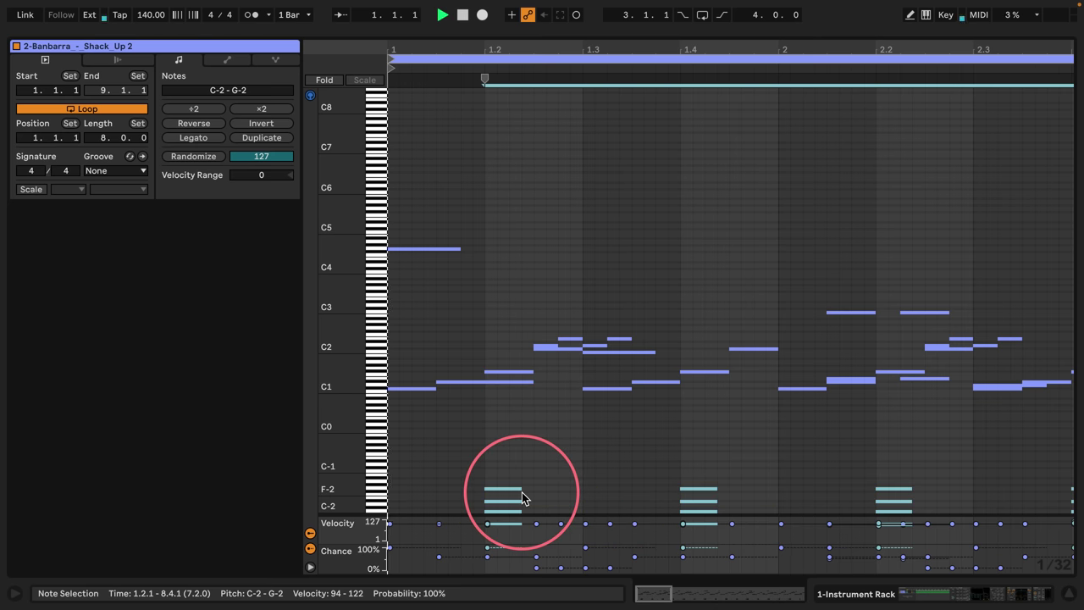
Lower the chance of the selected organ chord notes to 10% and play the result with track 1's devices shown.
click(837, 592)
double_click(434, 55)
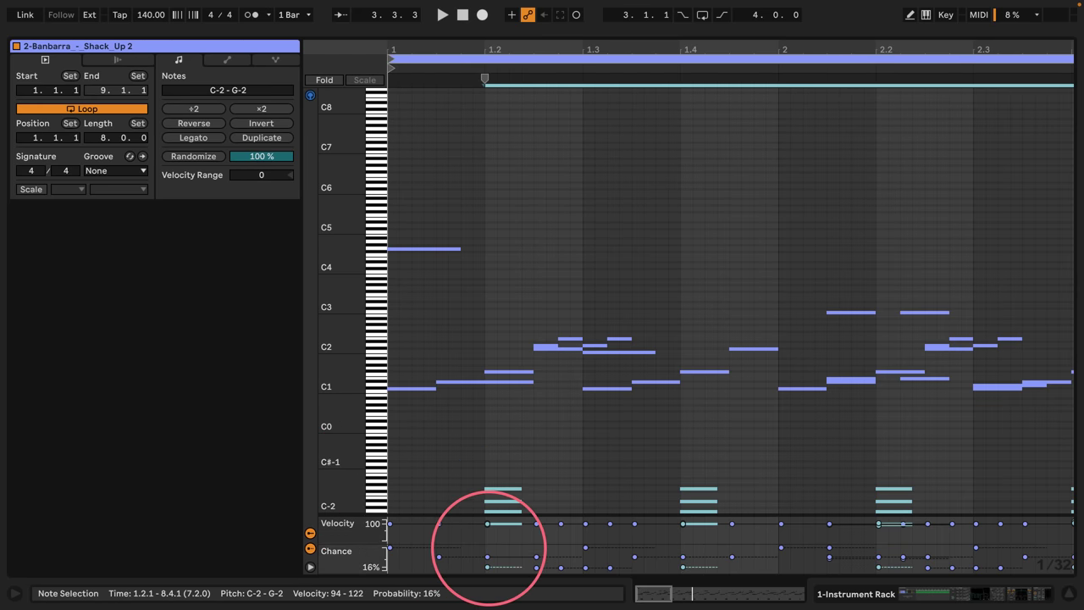
key(space)
click(837, 593)
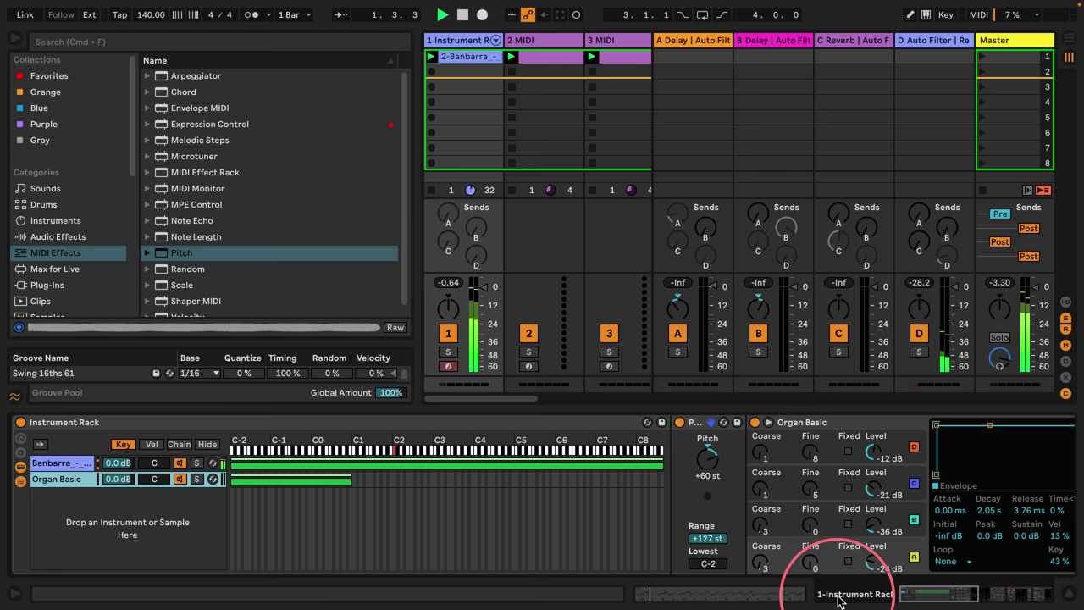
Insert an Auto Filter directly after Organ Basic in its chain.
scroll(664, 453, right, 10)
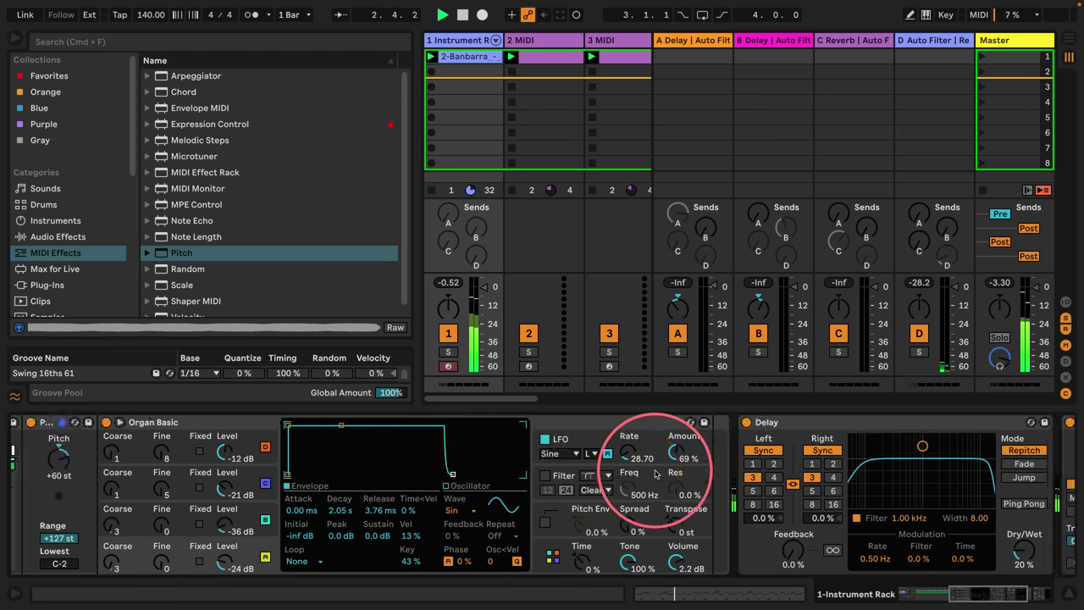
scroll(654, 474, right, 4)
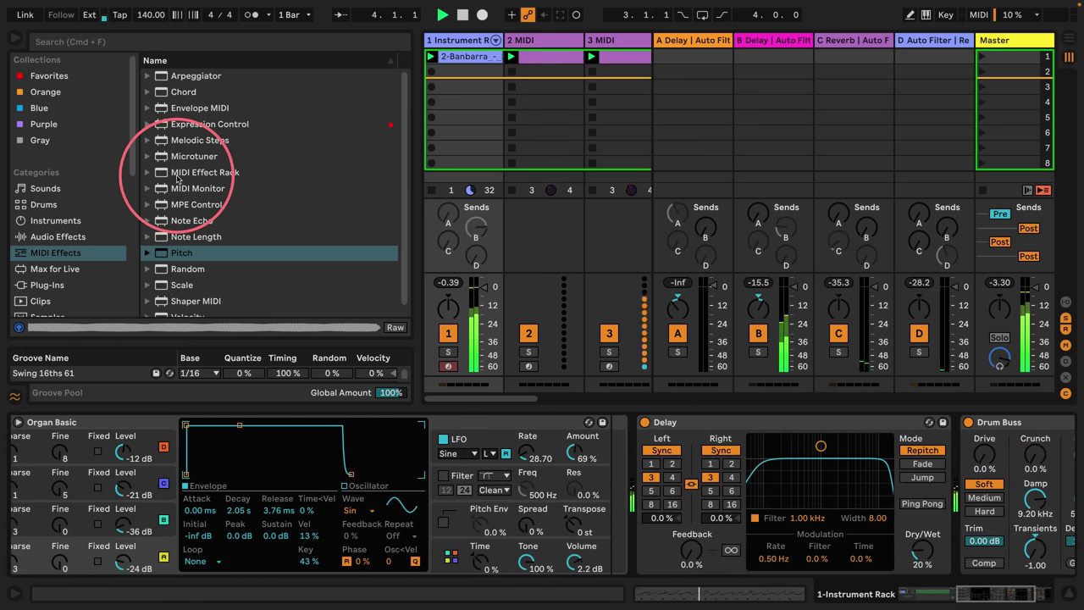
click(55, 237)
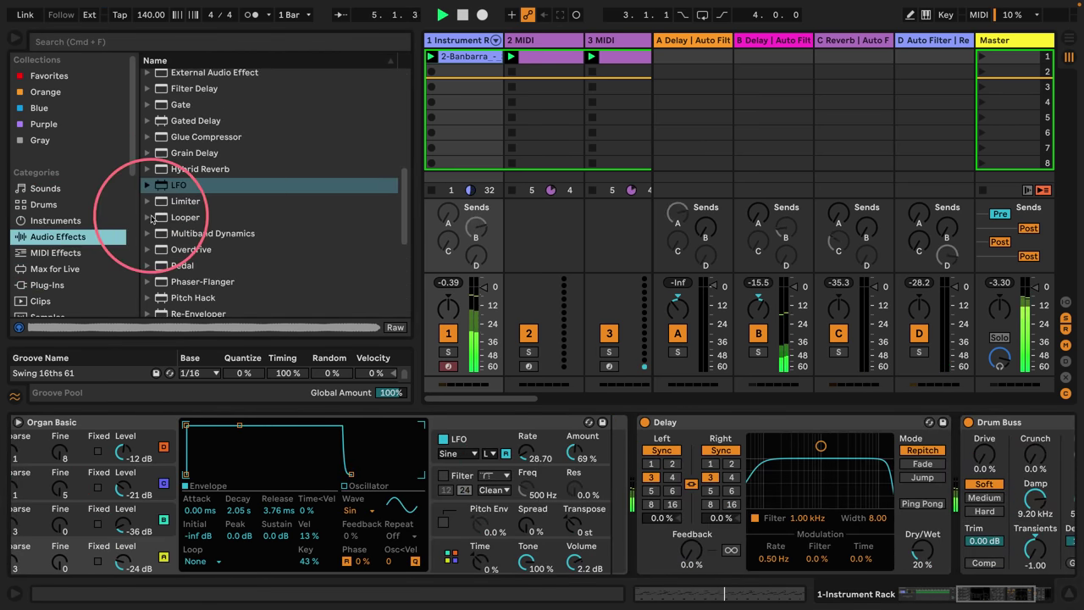
scroll(151, 218, up, 7)
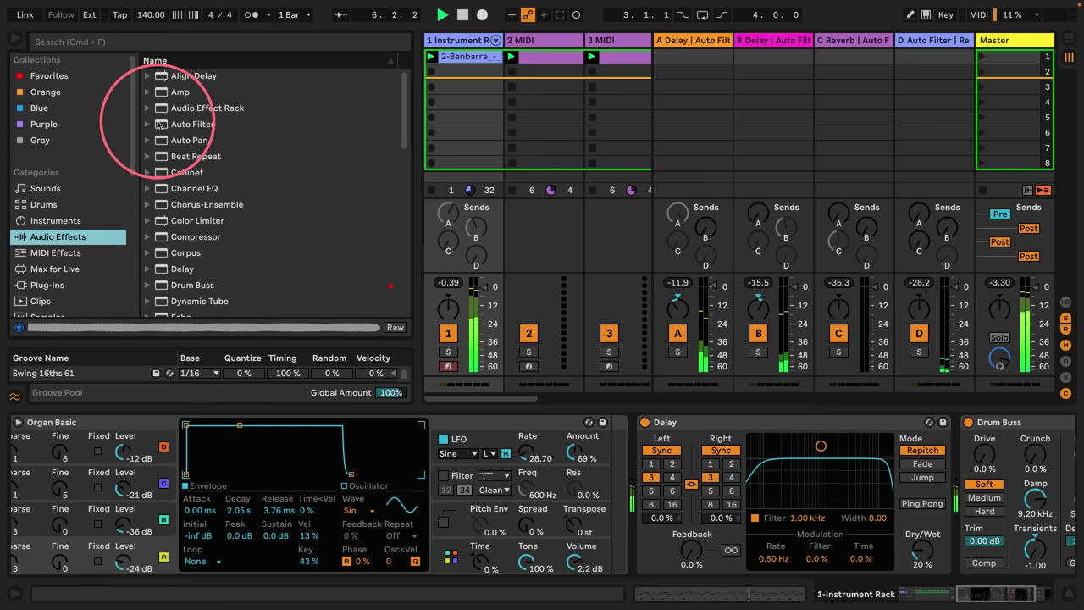
drag(158, 125, 593, 458)
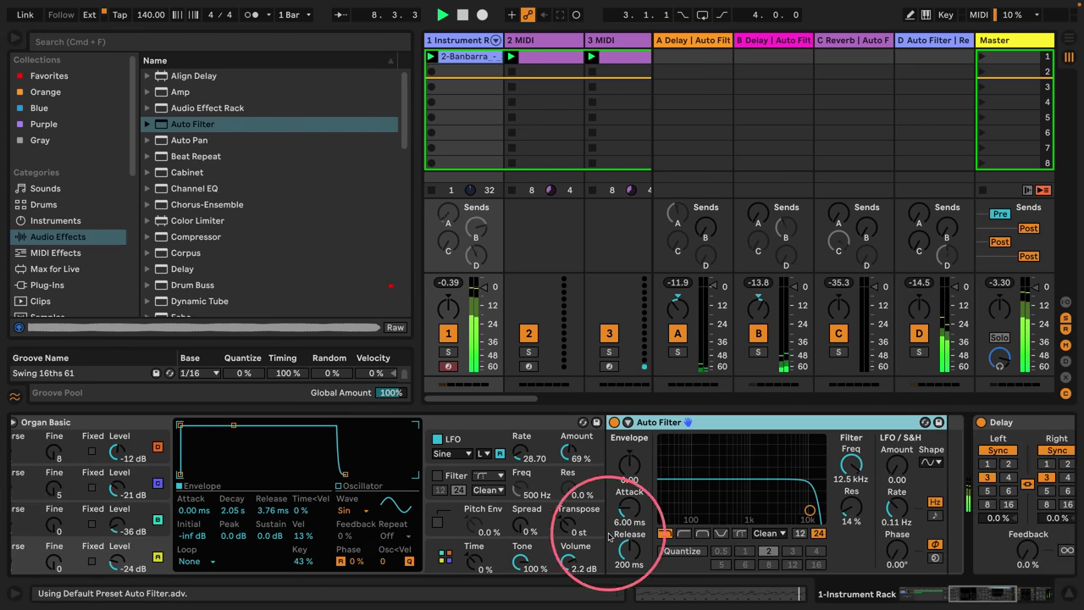
Switch the organ's Auto Filter to high-pass with a cutoff of 291 Hz and 0% resonance.
click(683, 534)
drag(703, 518, 717, 518)
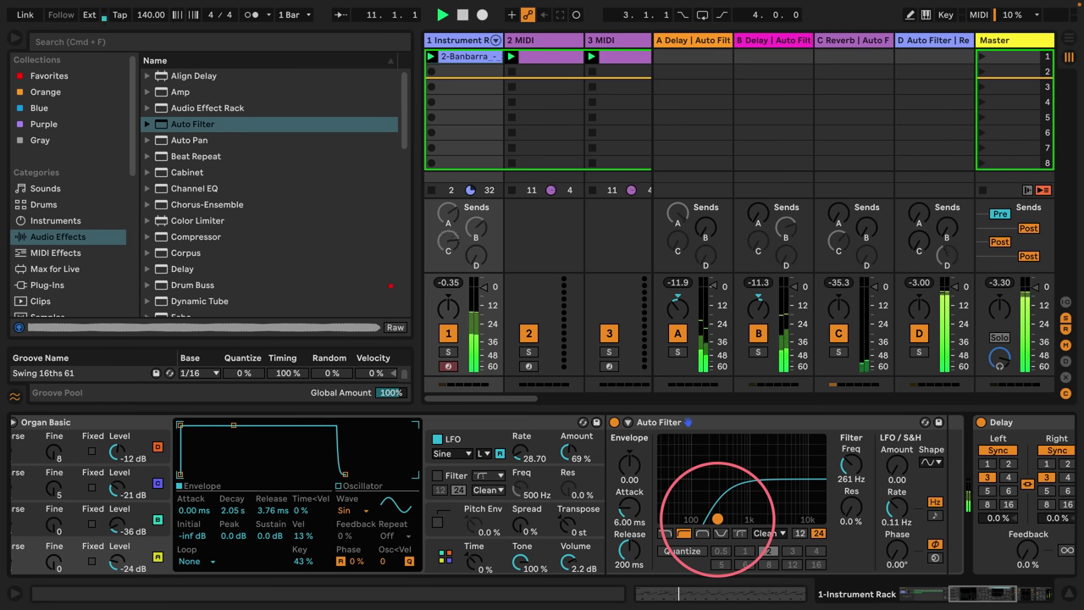
drag(717, 517, 719, 517)
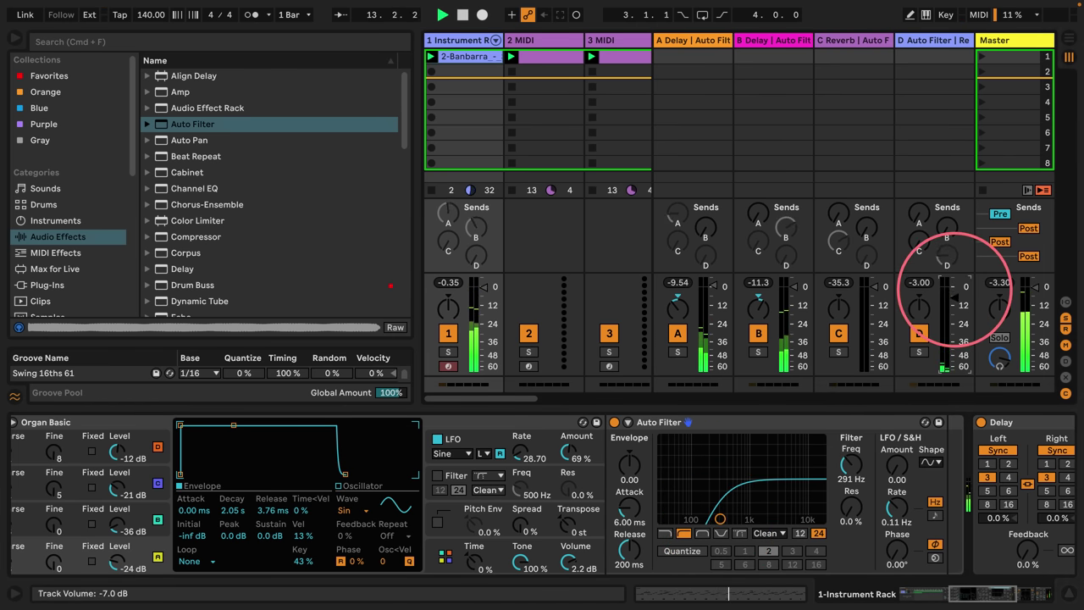
Add a Note Echo MIDI effect between Pitch and Organ Basic in the organ chain.
click(15, 39)
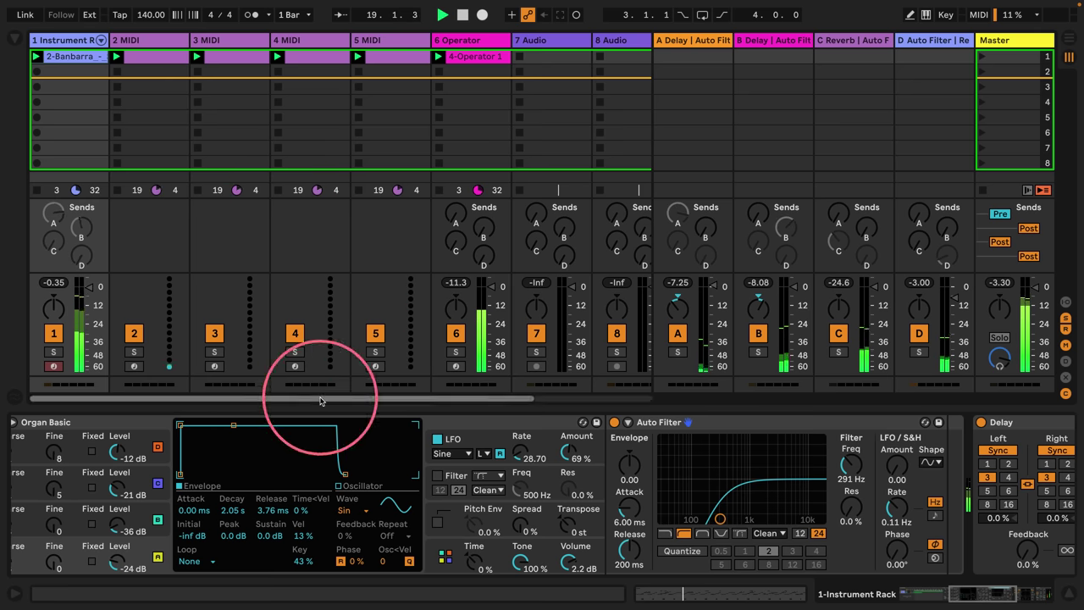
scroll(316, 550, left, 5)
scroll(290, 515, left, 5)
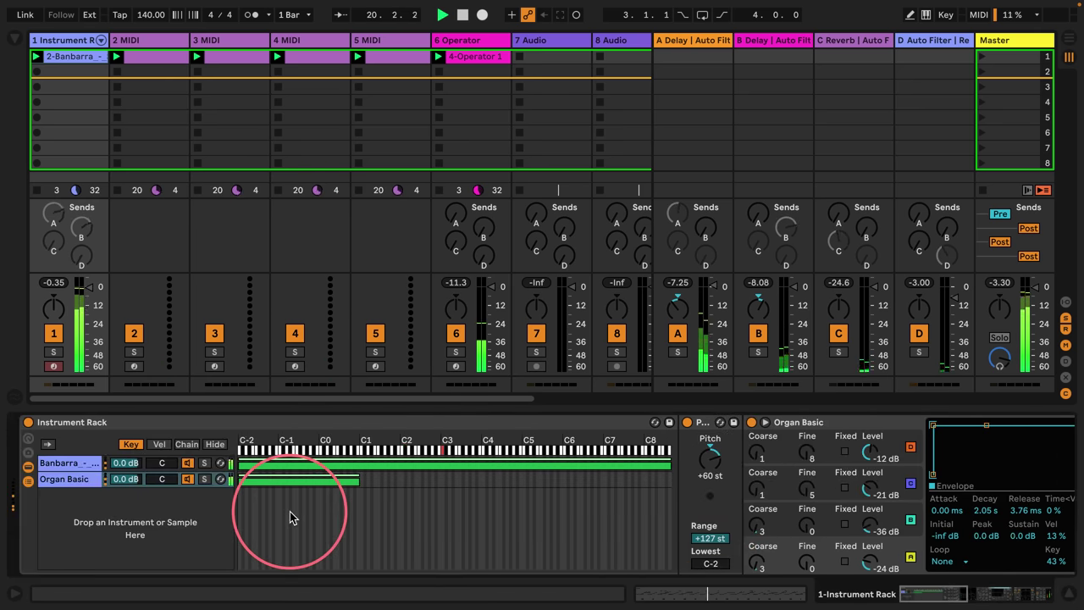
click(13, 39)
click(50, 254)
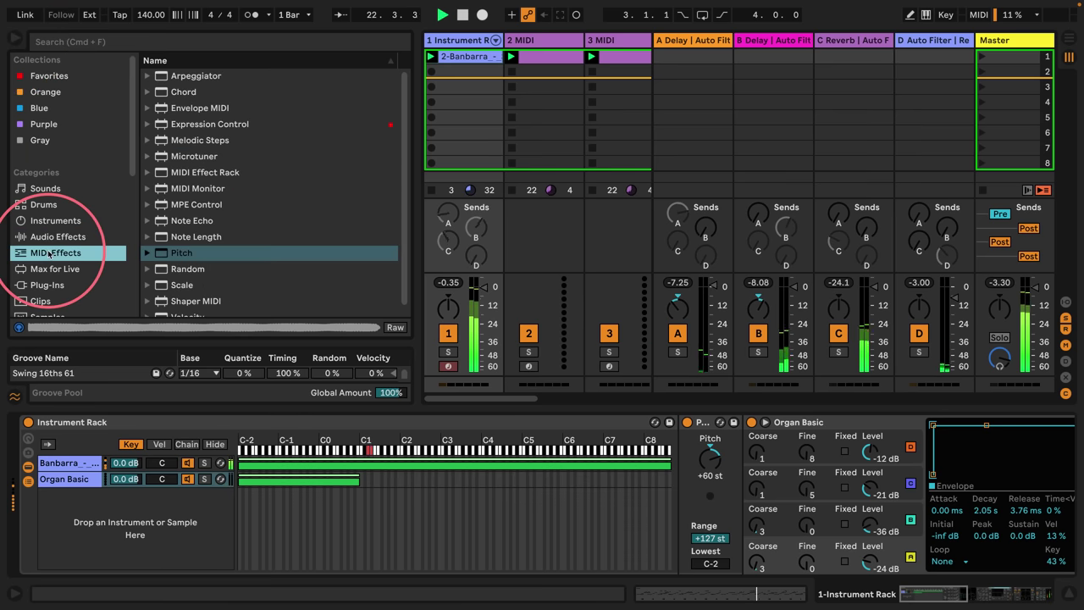
drag(305, 278, 730, 470)
Set the Note Echo's delay time to 3 sixteenths, Feed Delay to 50.4% and Feedback to 46.1%.
click(801, 449)
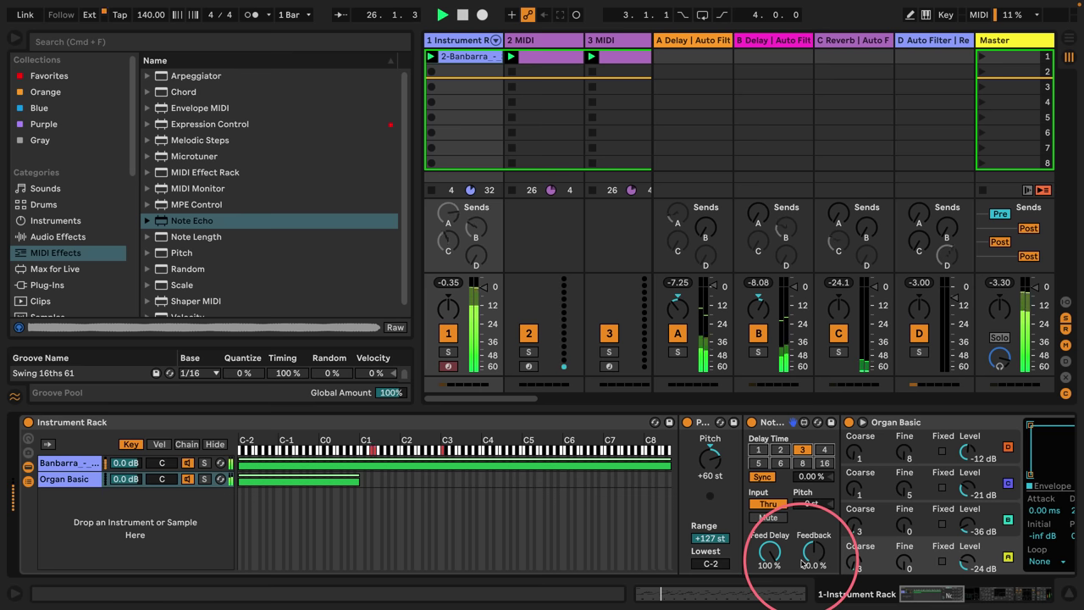
drag(803, 565, 758, 498)
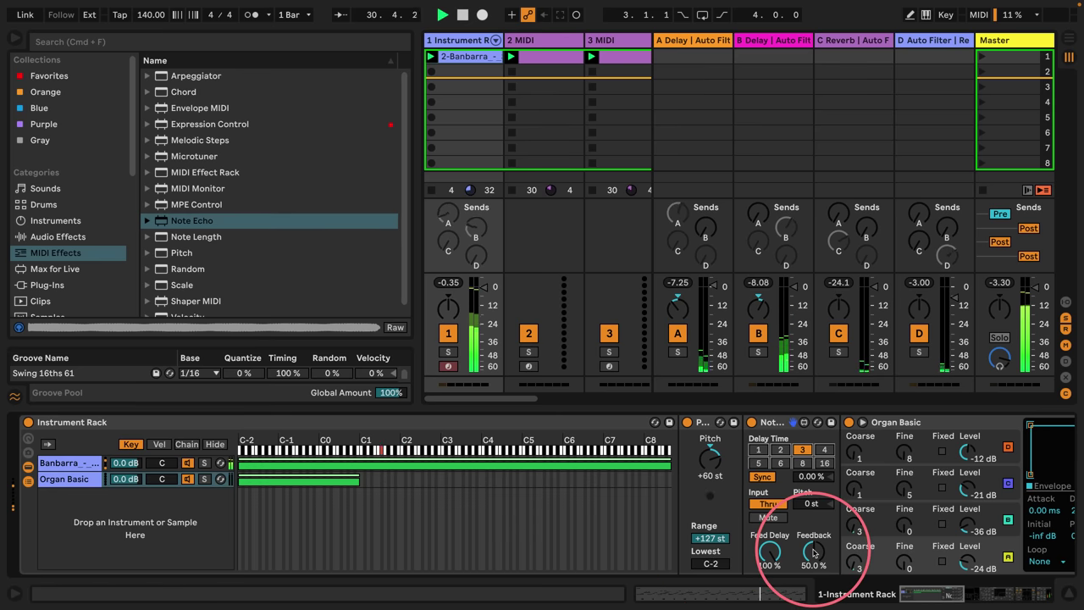
drag(814, 553, 759, 573)
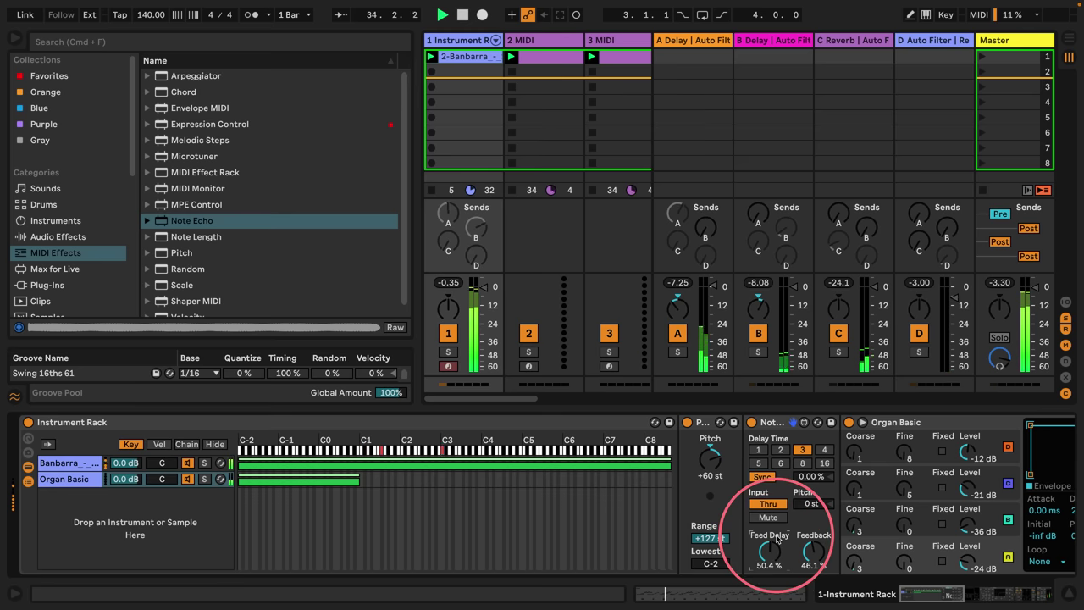
click(14, 40)
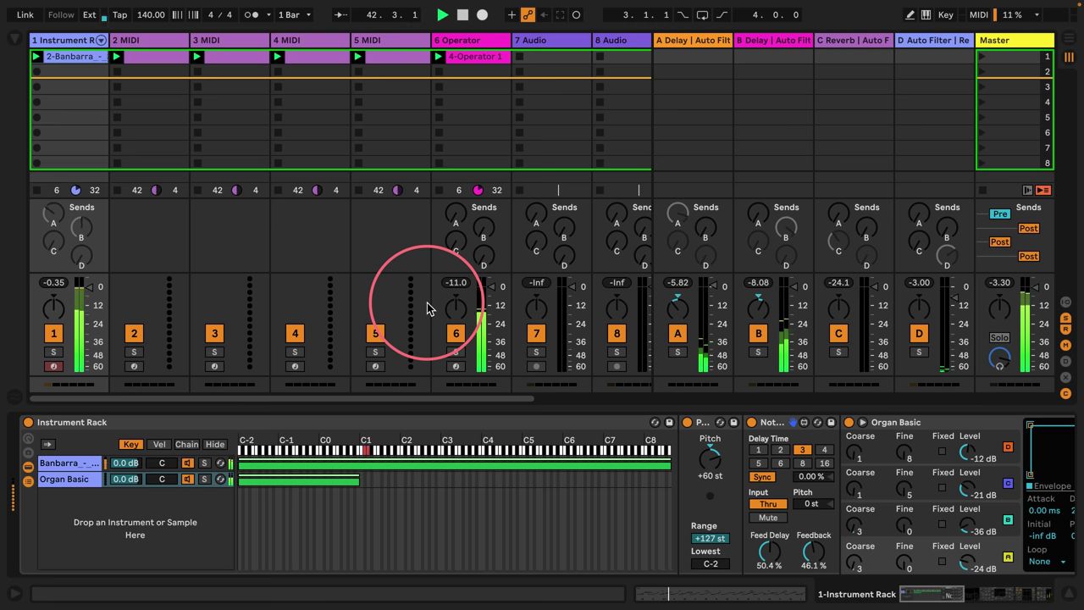
click(13, 39)
Set the organ's Auto Filter LFO amount to 15.2 at 1.12 Hz, cutoff to 445 Hz and resonance to 9.3%.
scroll(783, 474, right, 5)
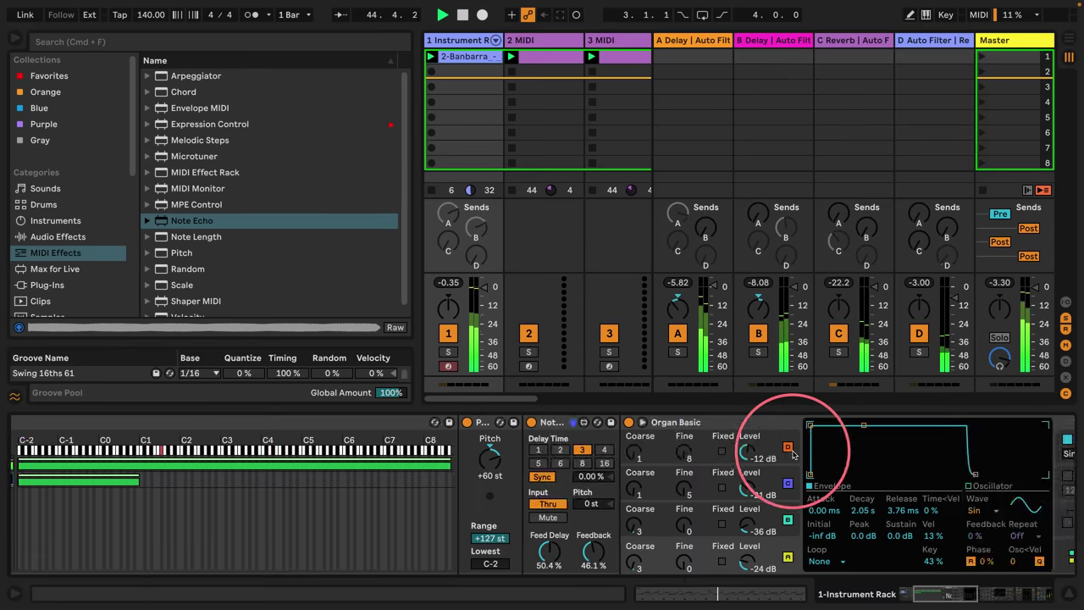
scroll(788, 440, right, 8)
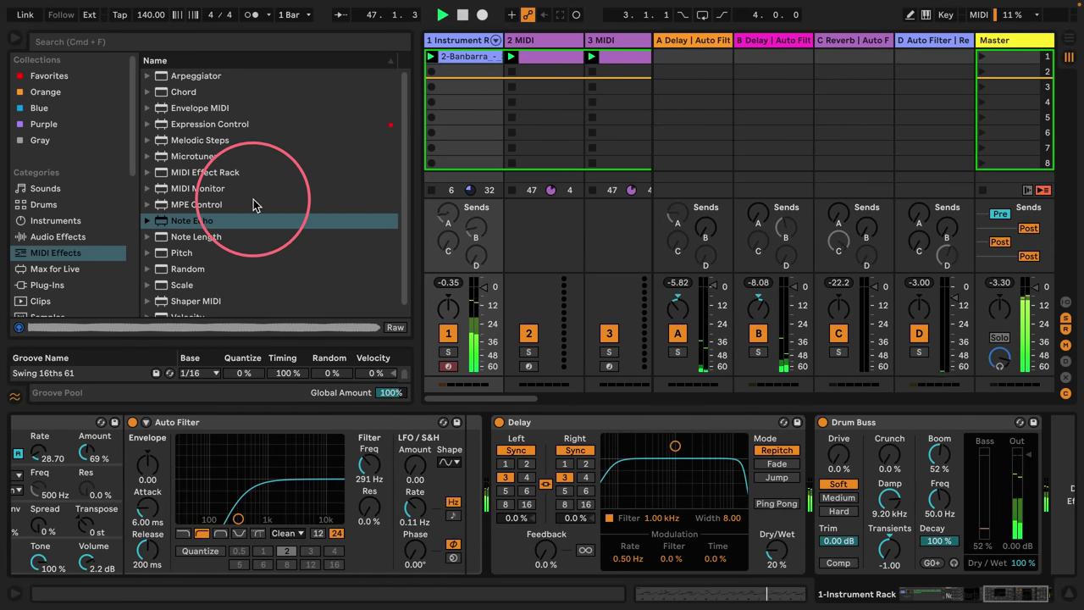
drag(415, 465, 414, 455)
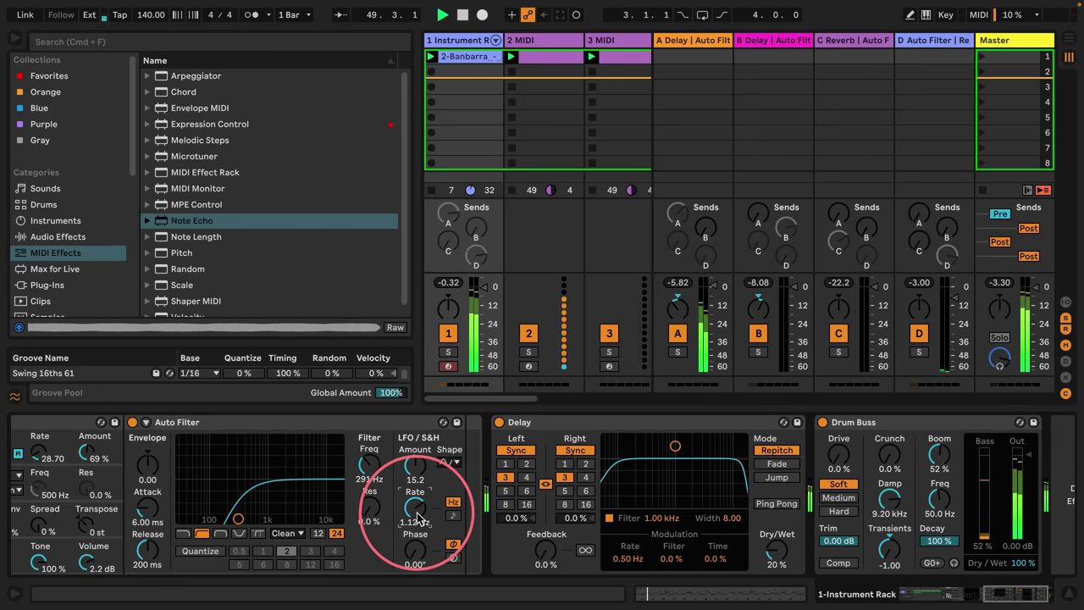
mouse_move(238, 518)
mouse_down()
mouse_move(229, 462)
mouse_move(248, 513)
mouse_up()
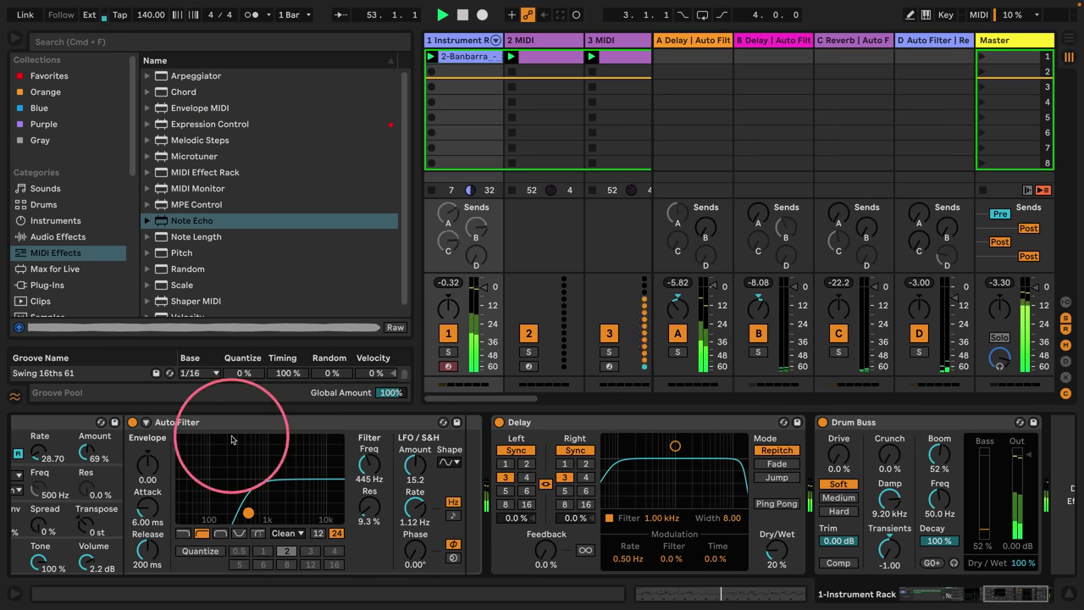
Shorten the selected organ chord notes in the breakbeat clip to about a quarter beat and return to the device chain.
scroll(229, 447, left, 6)
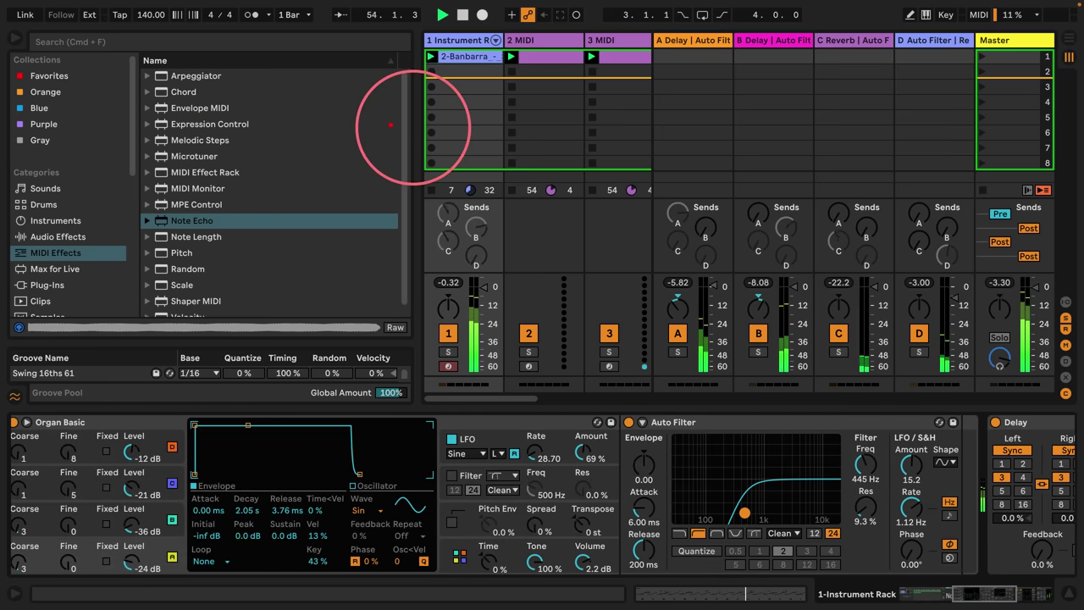
double_click(470, 56)
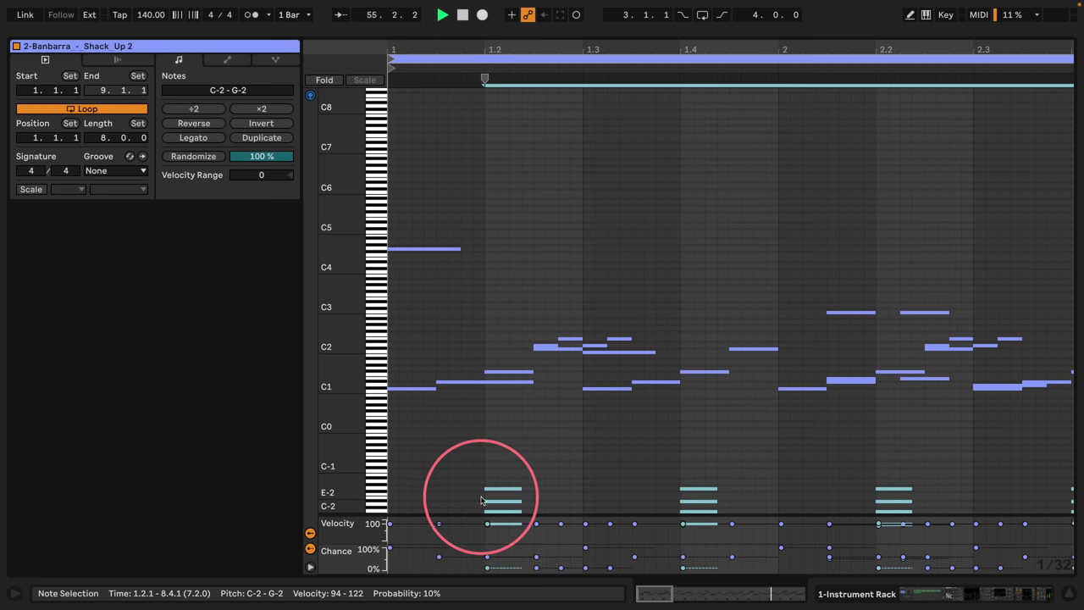
drag(519, 488, 508, 489)
click(852, 593)
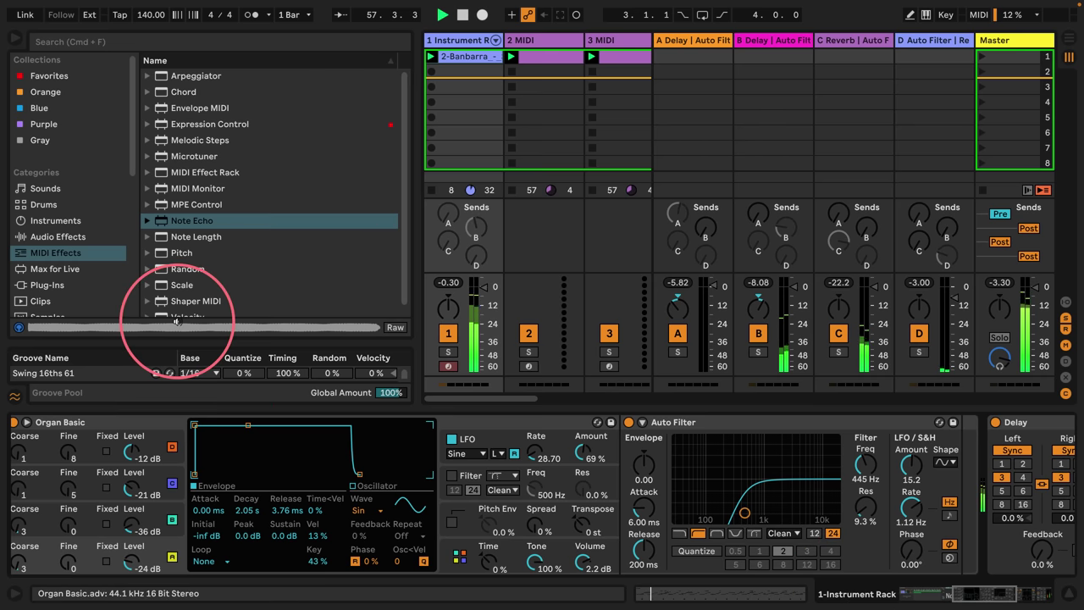
Hide the browser and display the effect chain on return track A.
click(14, 40)
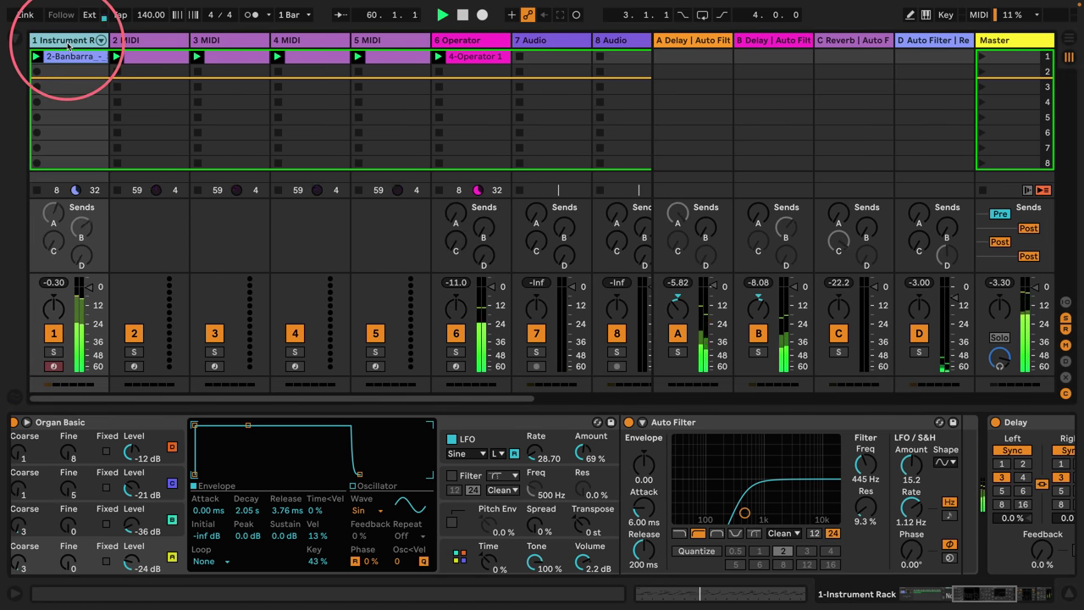
click(689, 40)
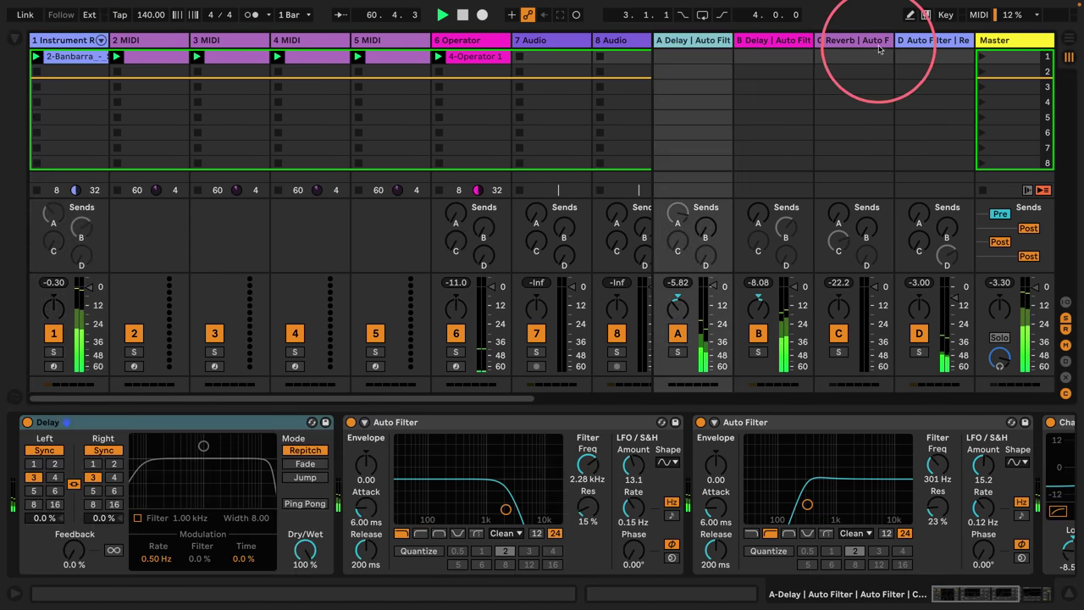
Narrow return tracks A to D and tracks 1 to 10 so that the whole mixer fits in view.
click(923, 49)
drag(650, 44, 669, 44)
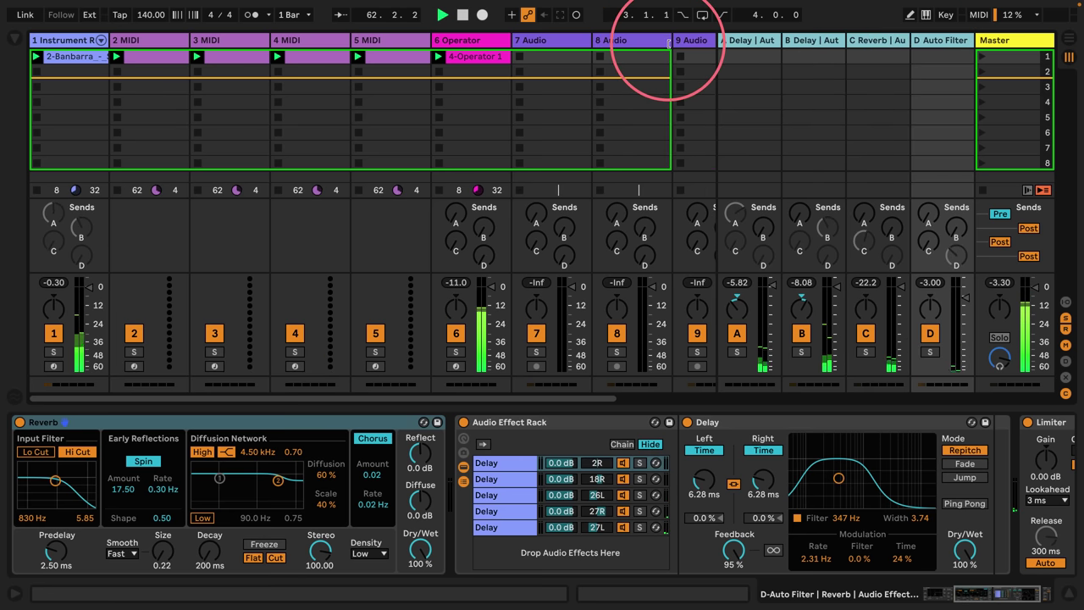
drag(61, 45, 655, 41)
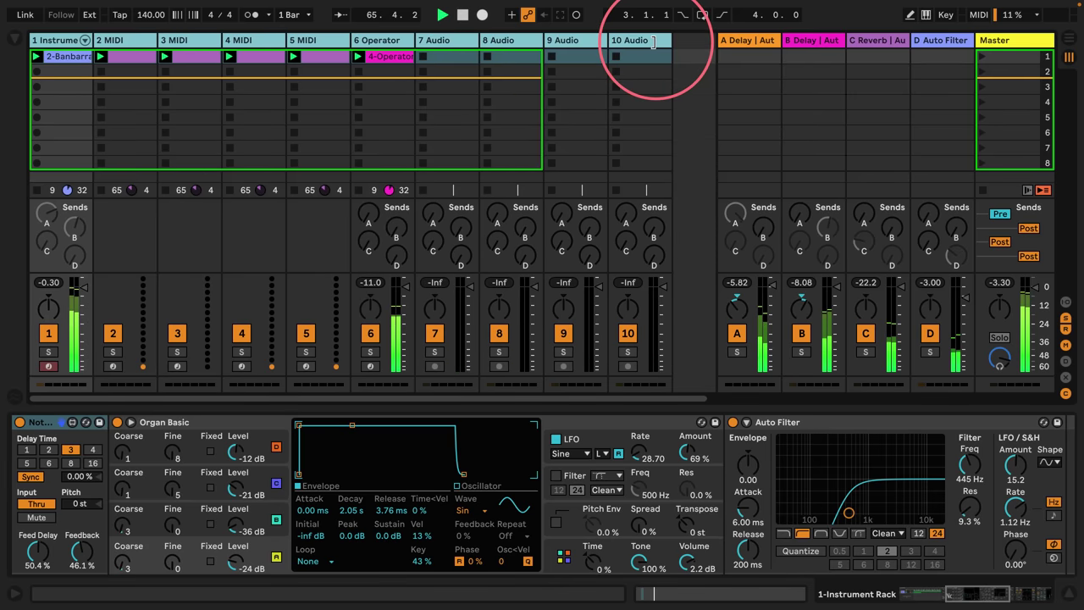
click(641, 88)
click(385, 118)
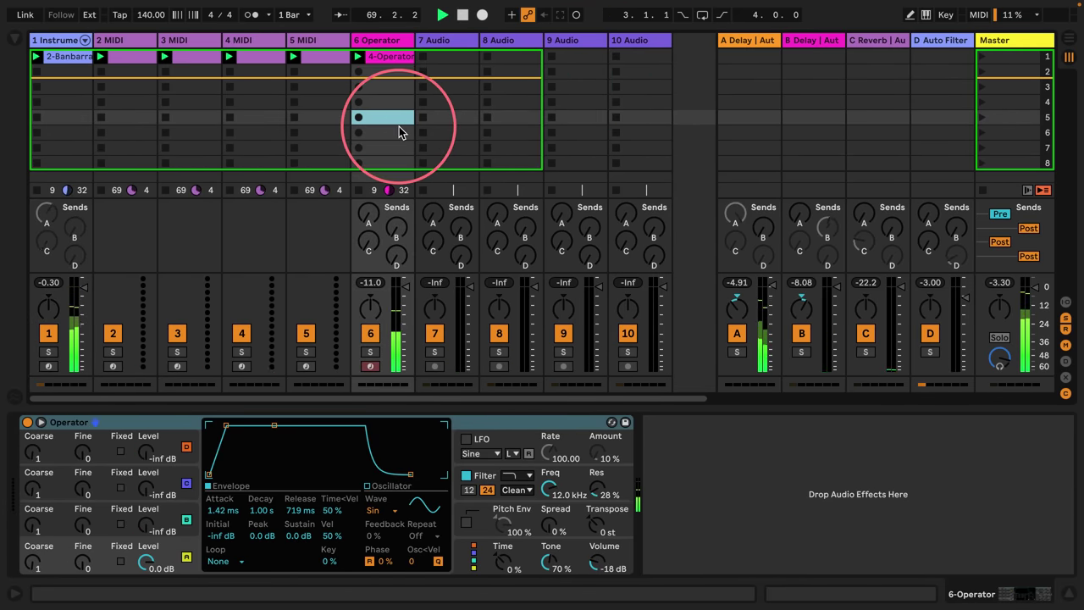
click(399, 130)
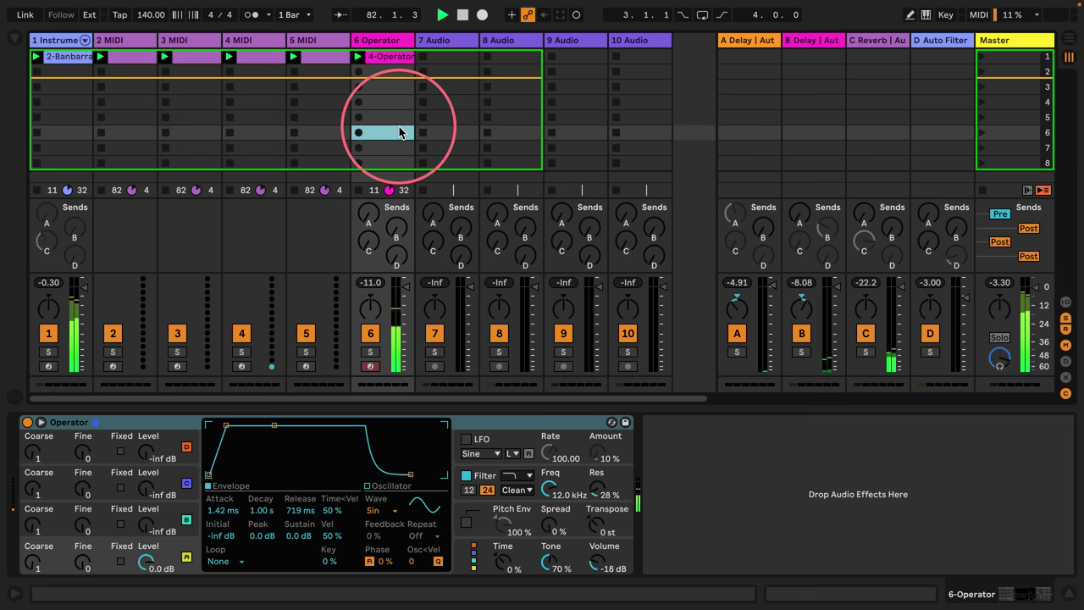
On the organ track, reduce the Note Echo's Feed Delay to 7.09% and its Feedback to 16.9%.
click(47, 41)
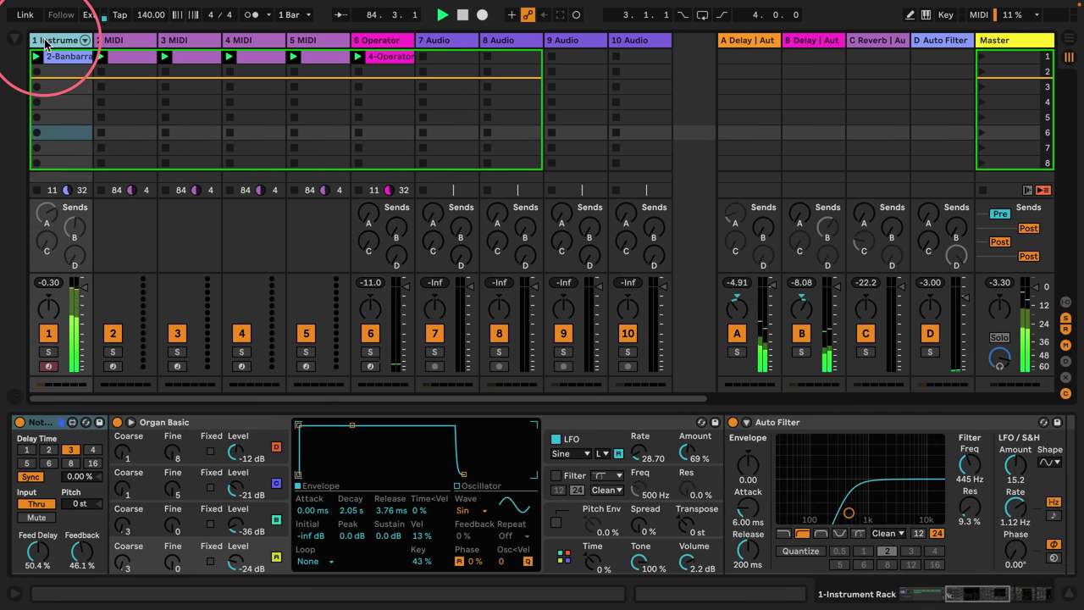
scroll(264, 423, left, 3)
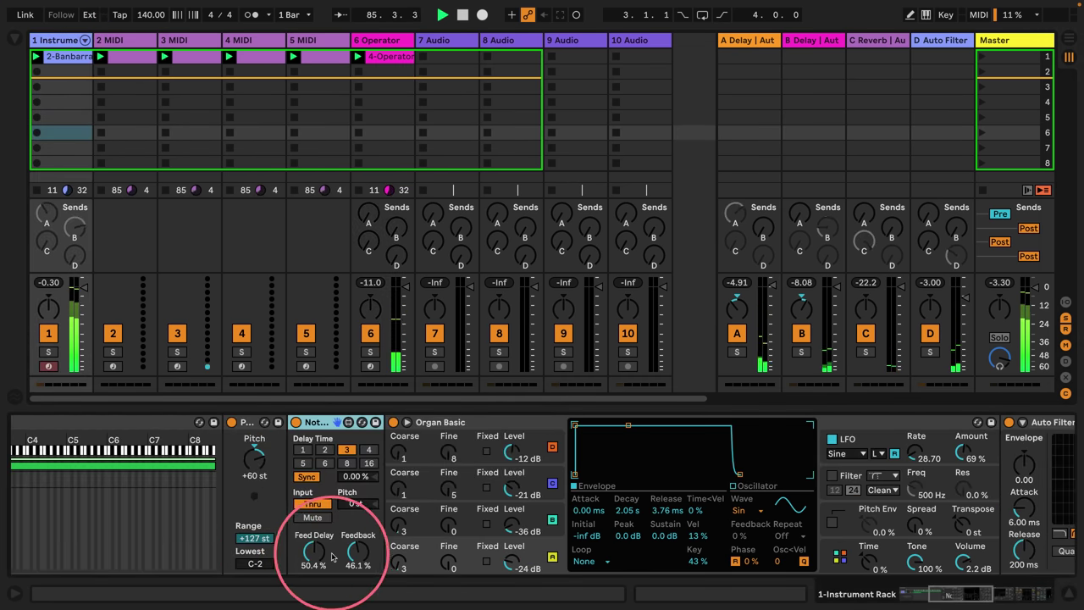
drag(333, 556, 343, 594)
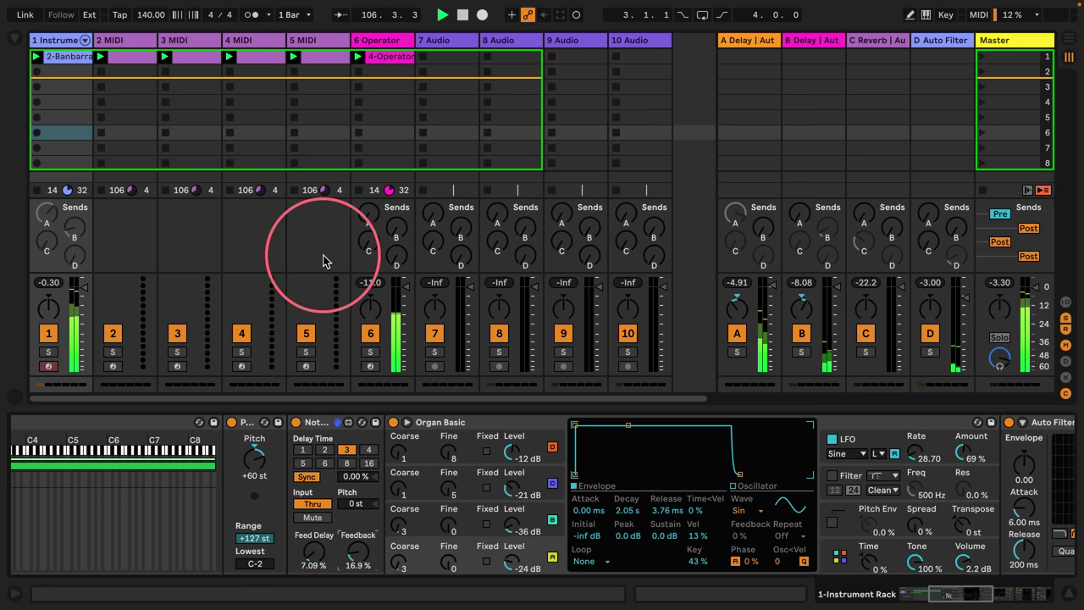
Raise the minimum mapping range to 25% in the random LFOs on audio tracks 7 to 10.
click(457, 41)
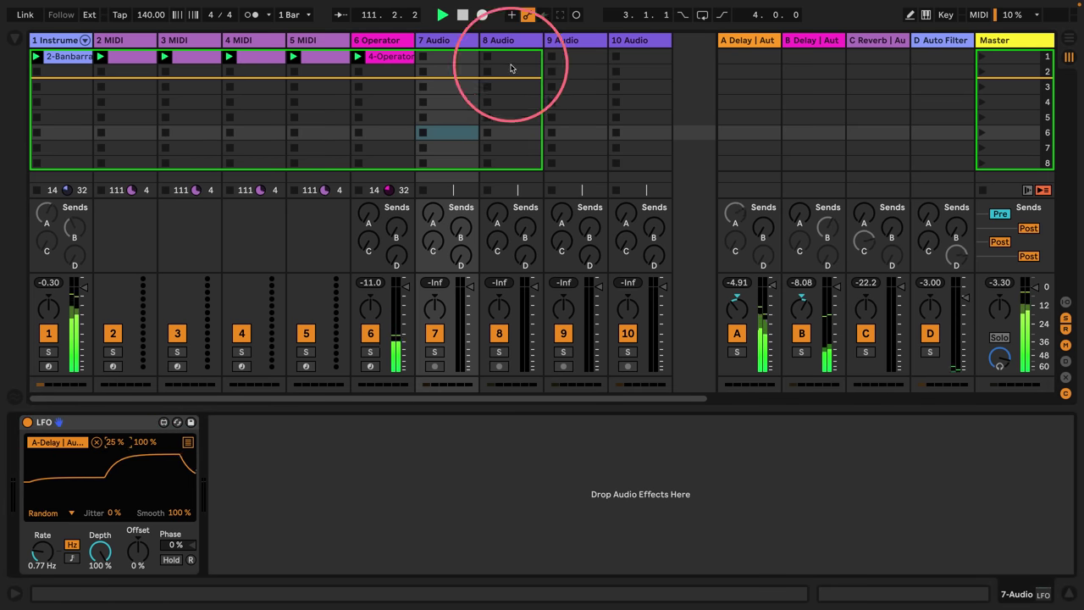
click(498, 40)
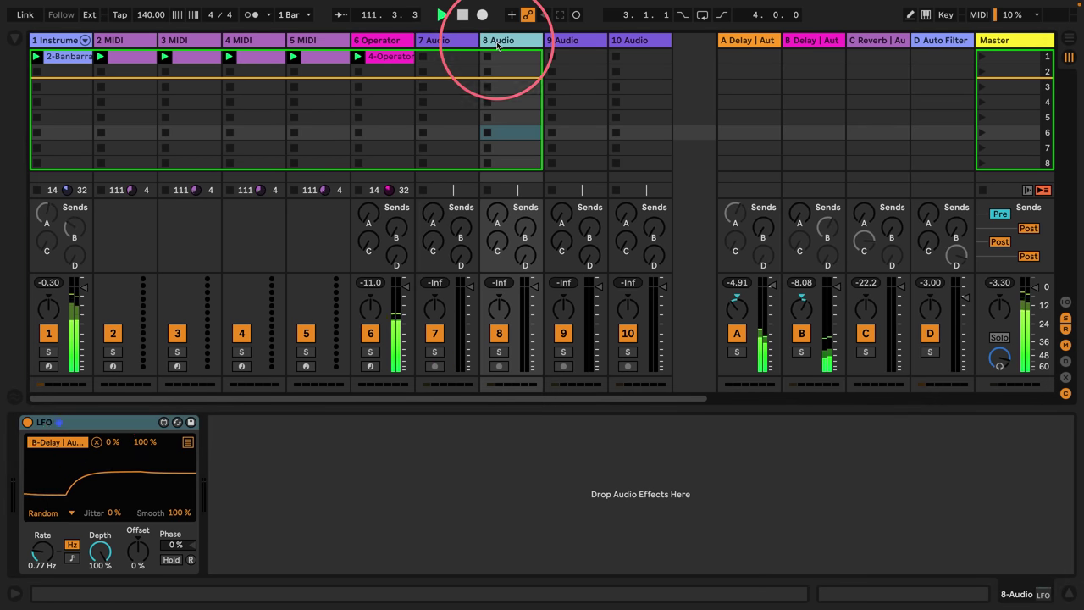
click(552, 40)
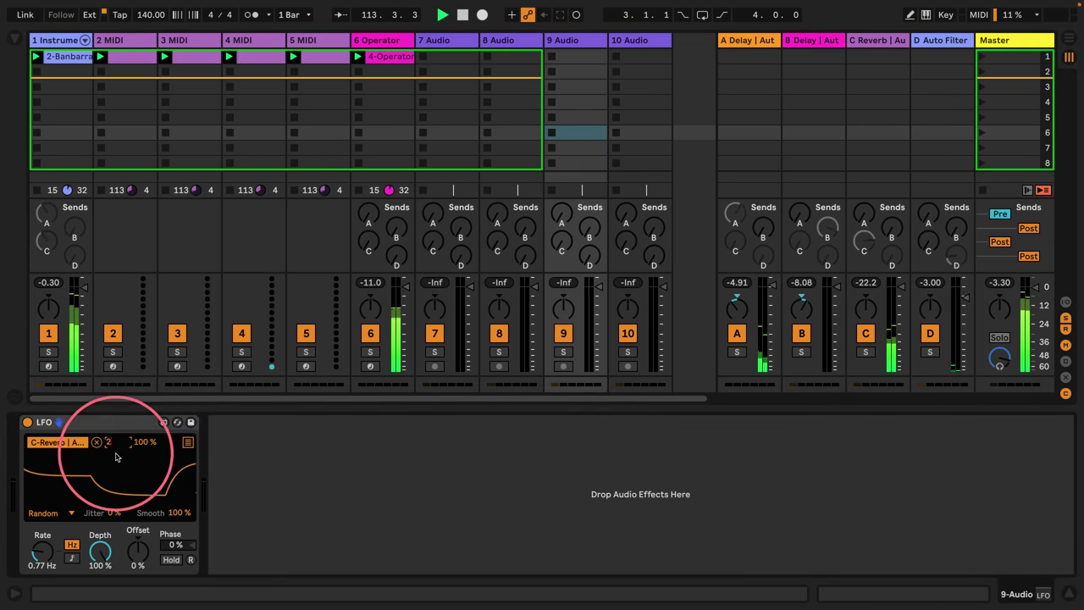
click(643, 41)
drag(112, 441, 114, 423)
click(338, 483)
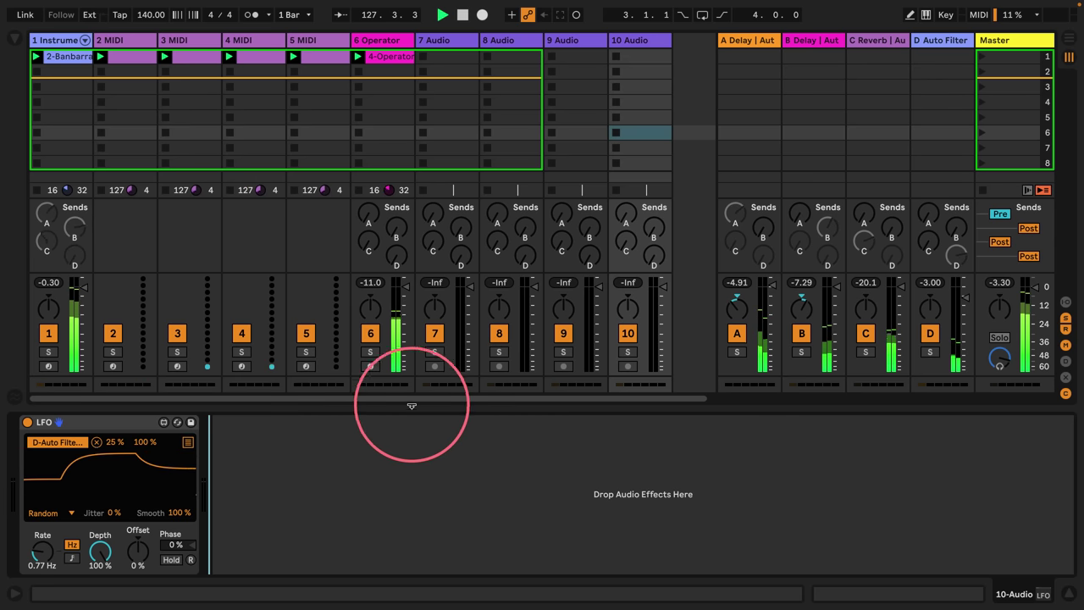
Stop all clips and the transport, restart playback from the beginning and launch scene 1.
click(982, 191)
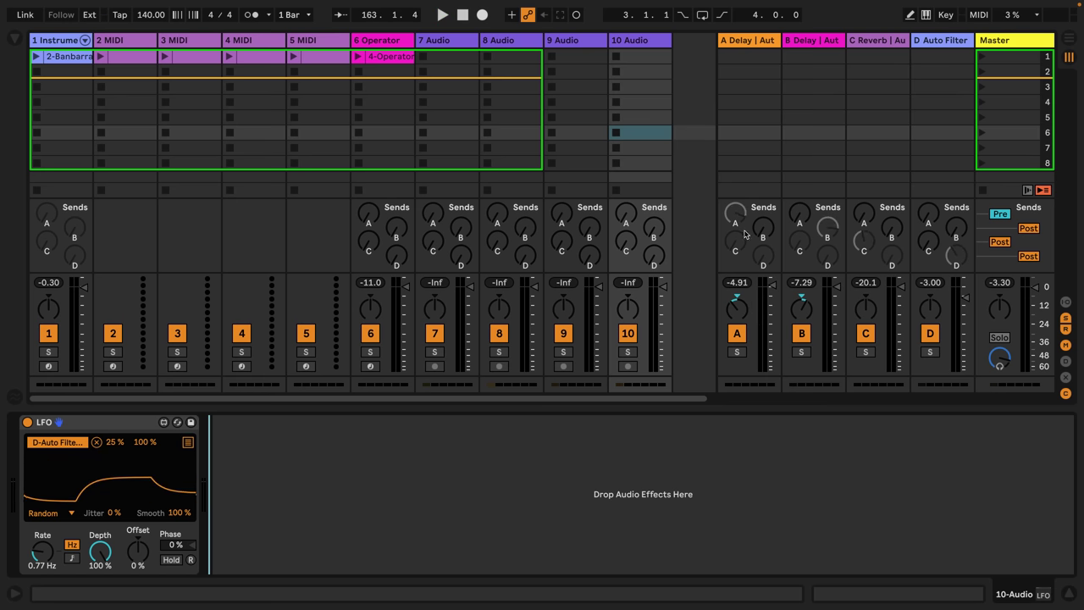
click(468, 15)
click(442, 15)
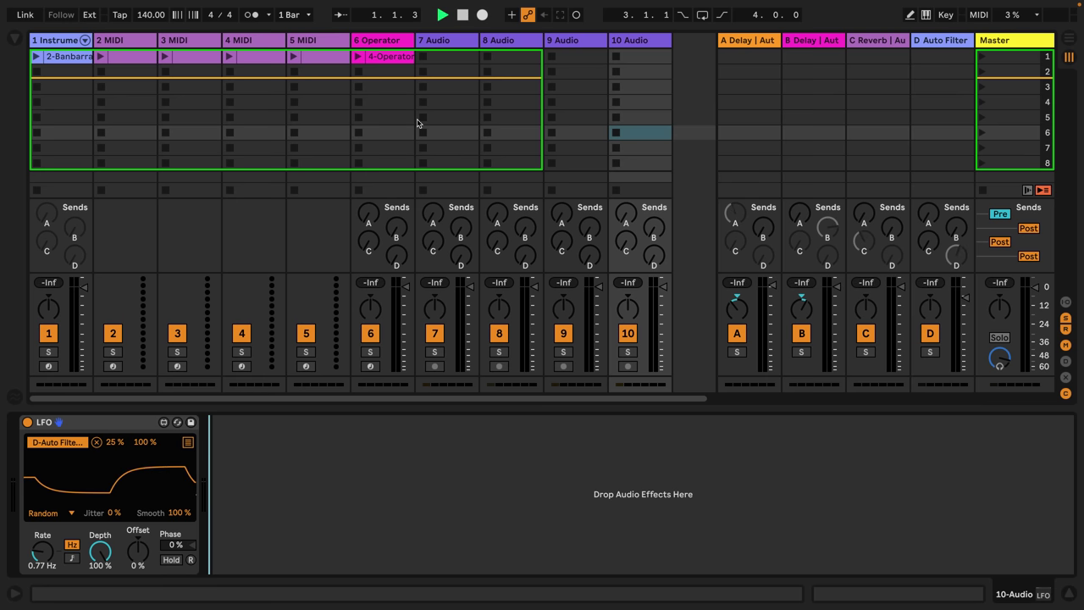
click(980, 57)
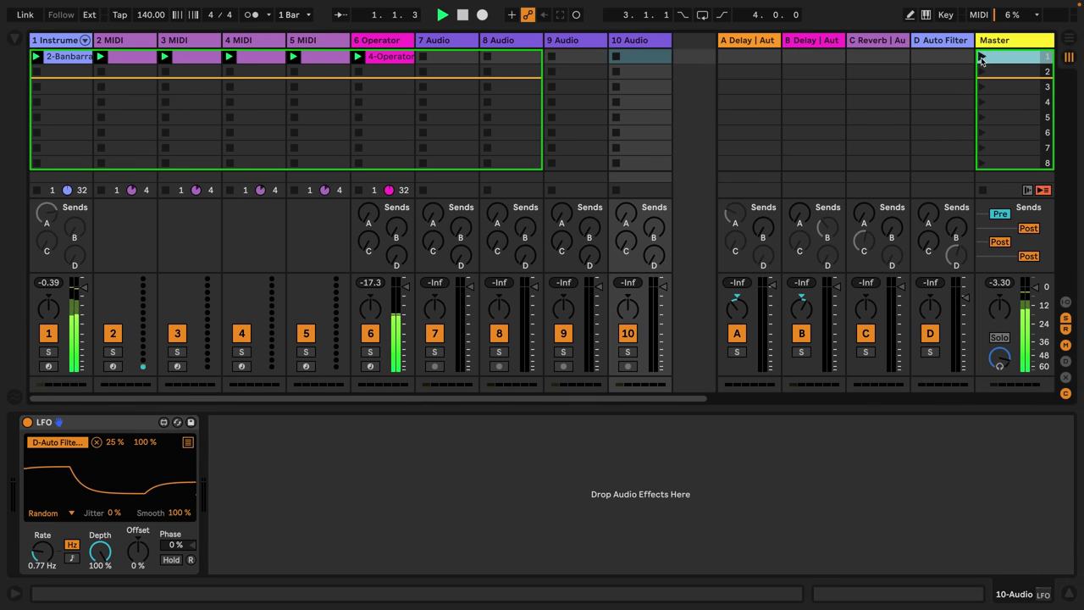